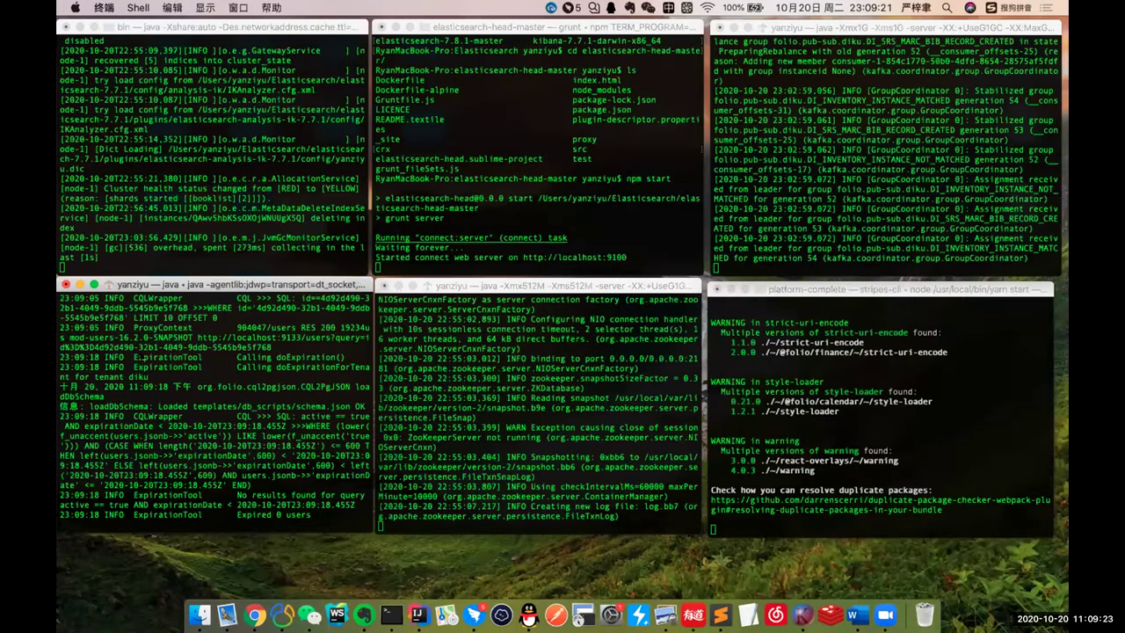
Switch to the elasticsearch-head page in Chrome and browse the documents of the booklist and booklist-test indices.
key(ctrl+Left)
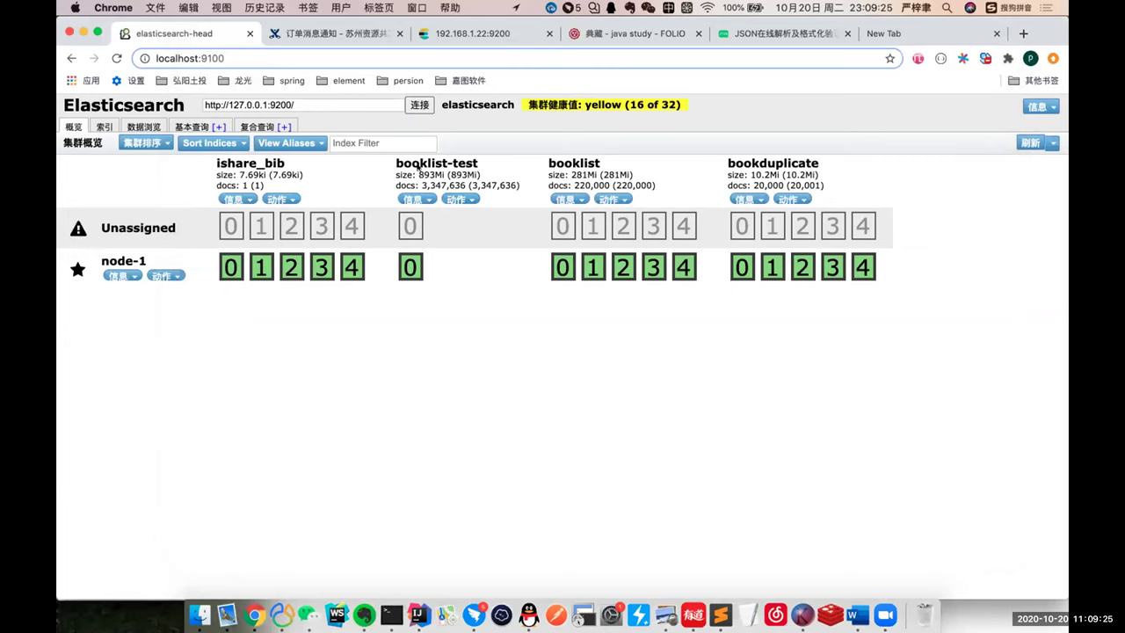
click(186, 127)
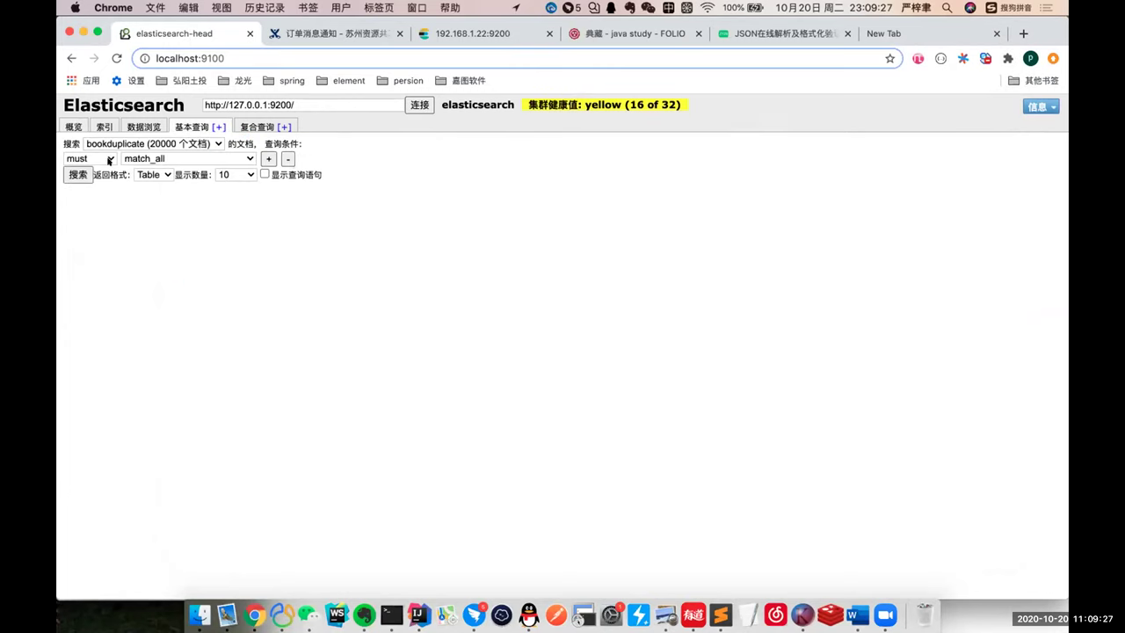
click(131, 125)
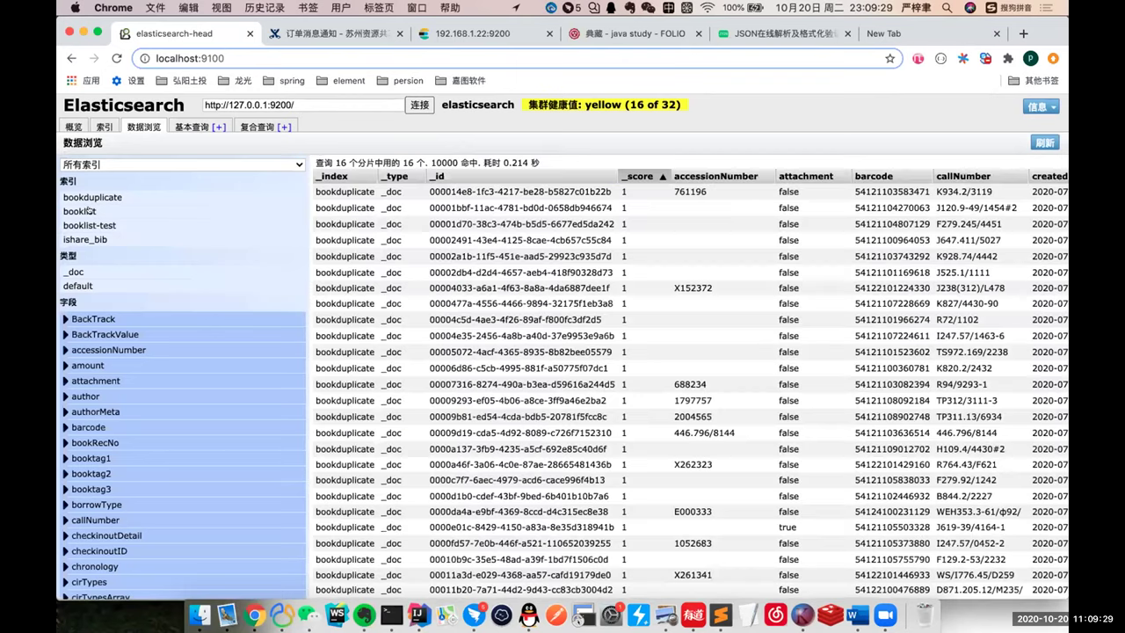
click(90, 211)
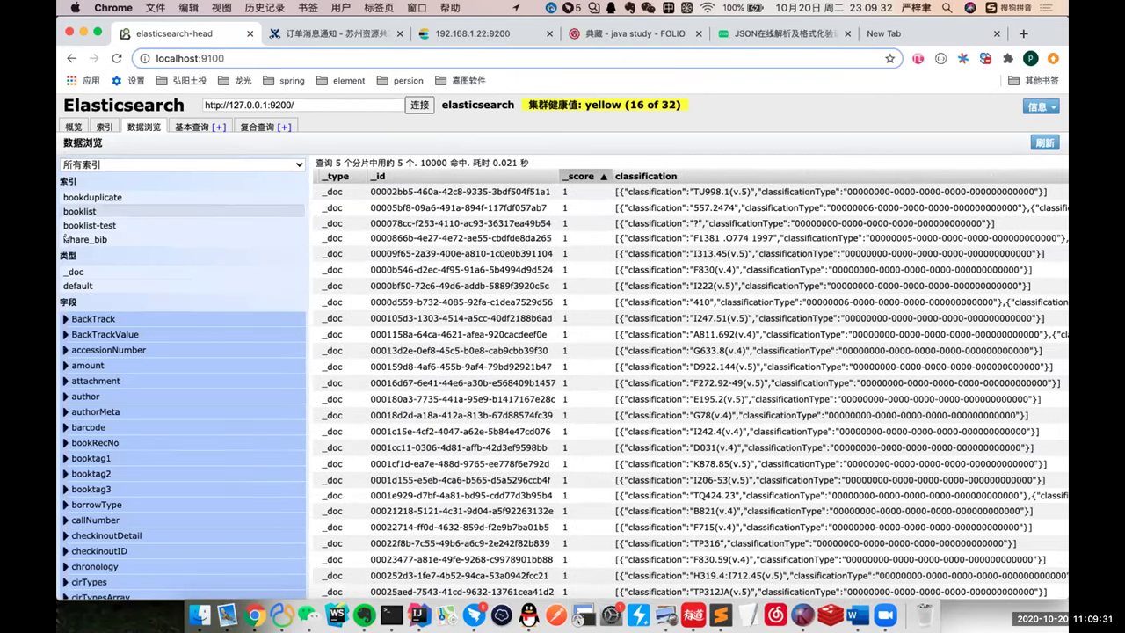
click(87, 229)
scroll(545, 319, right, 5)
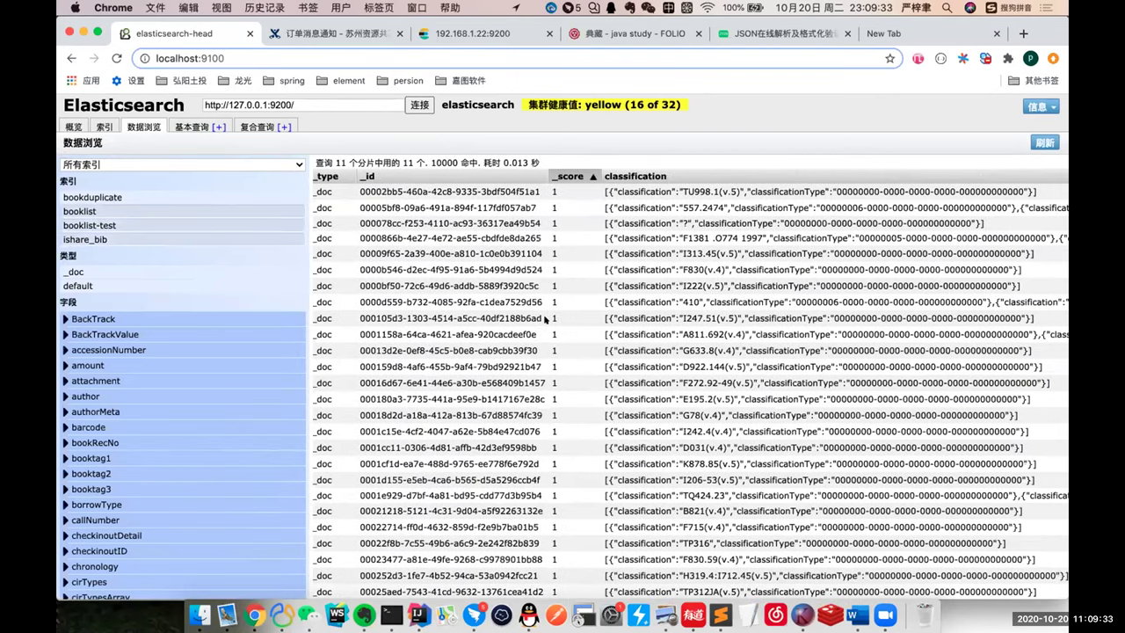
scroll(545, 319, right, 15)
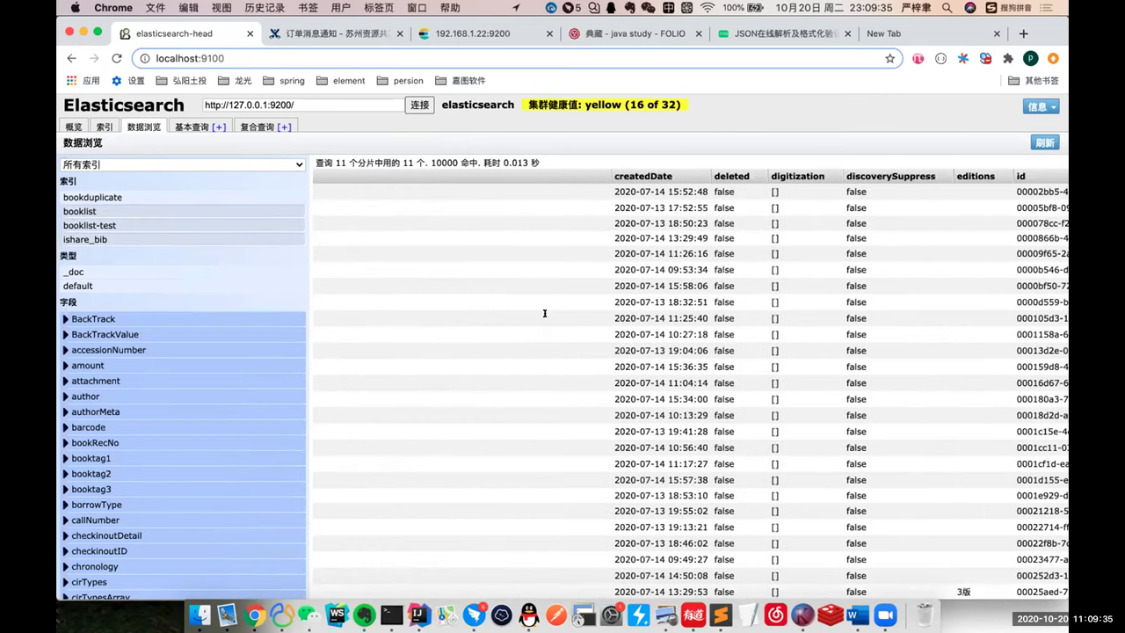
scroll(410, 241, right, 5)
scroll(410, 242, left, 10)
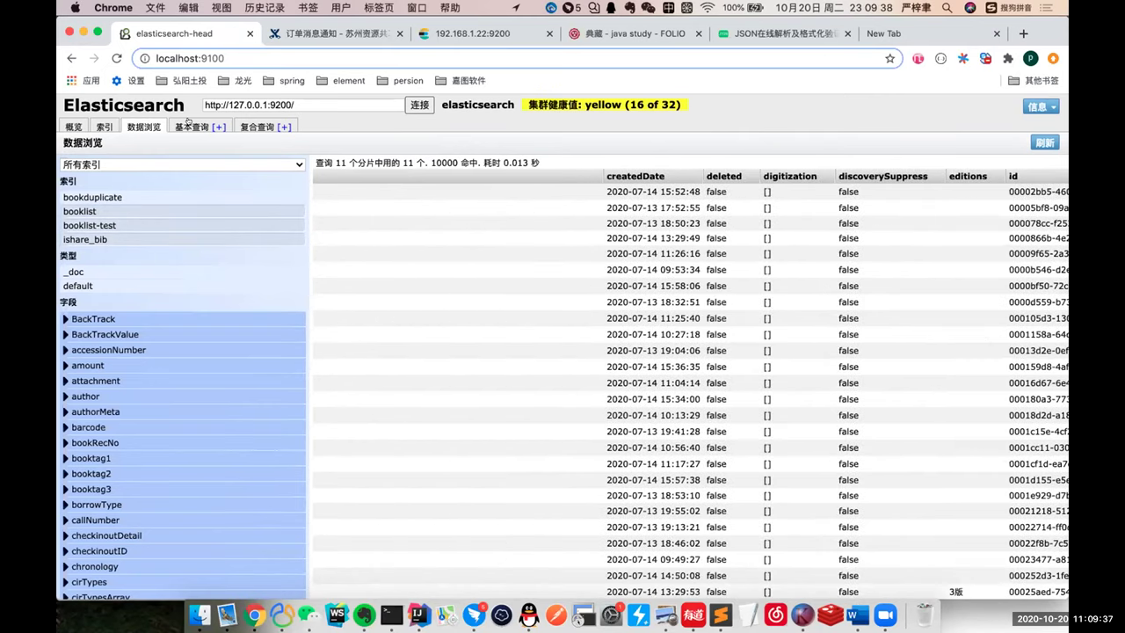
Reload the elasticsearch-head page to bring back the cluster overview.
click(191, 126)
click(419, 104)
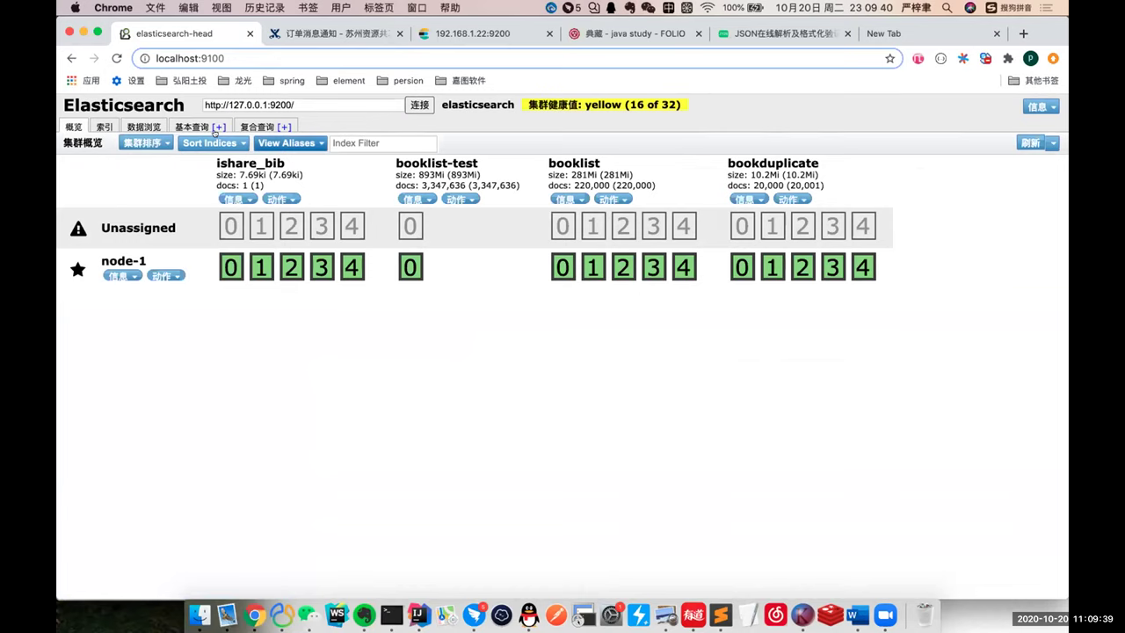
click(116, 59)
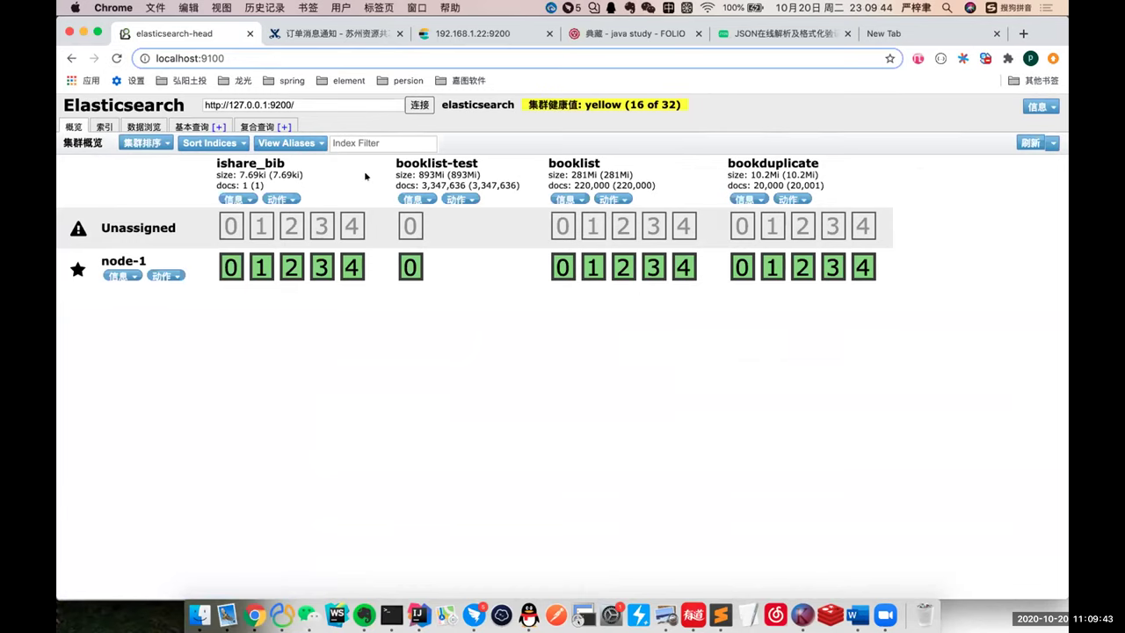
Browse the booklist documents again, then narrow the data view to booklist-test alone and inspect its title column.
click(140, 126)
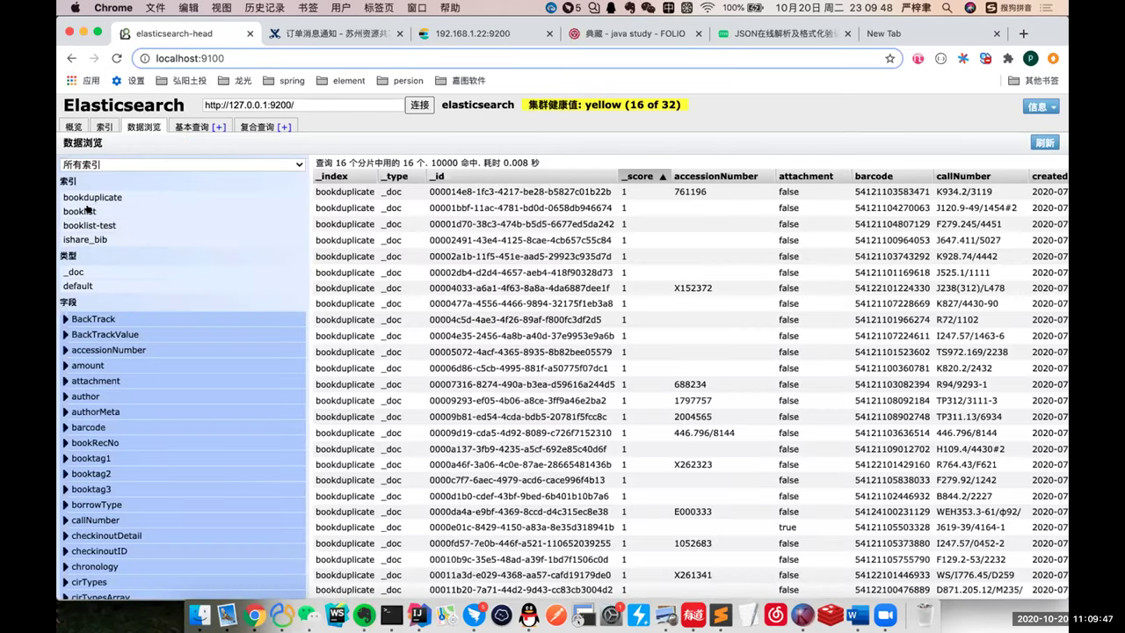
click(88, 211)
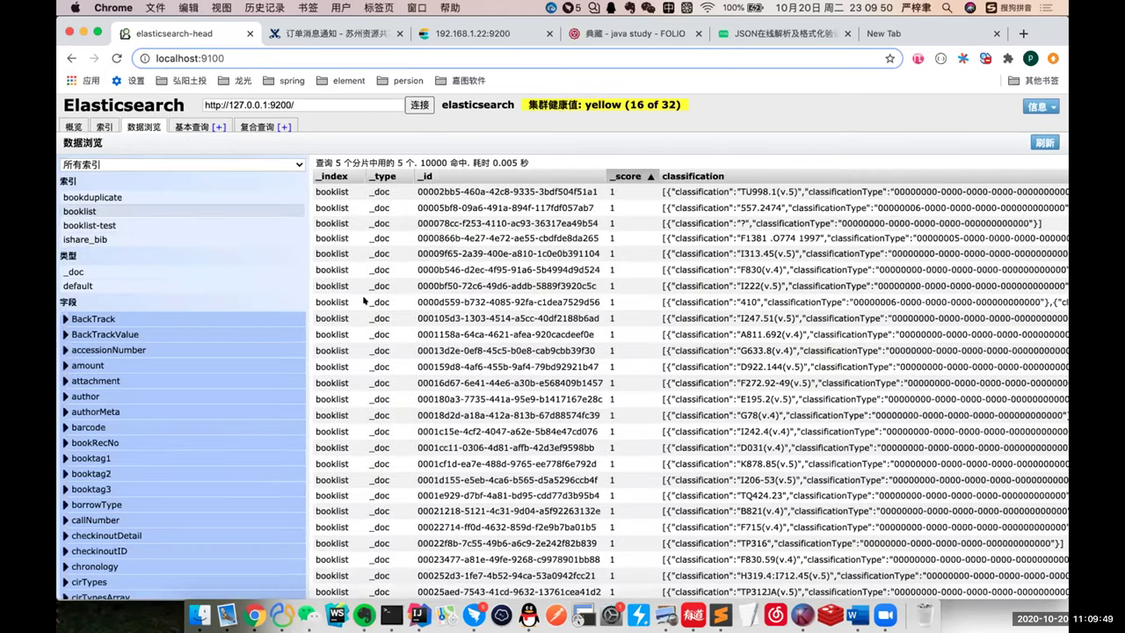
scroll(400, 308, right, 1)
scroll(400, 308, right, 8)
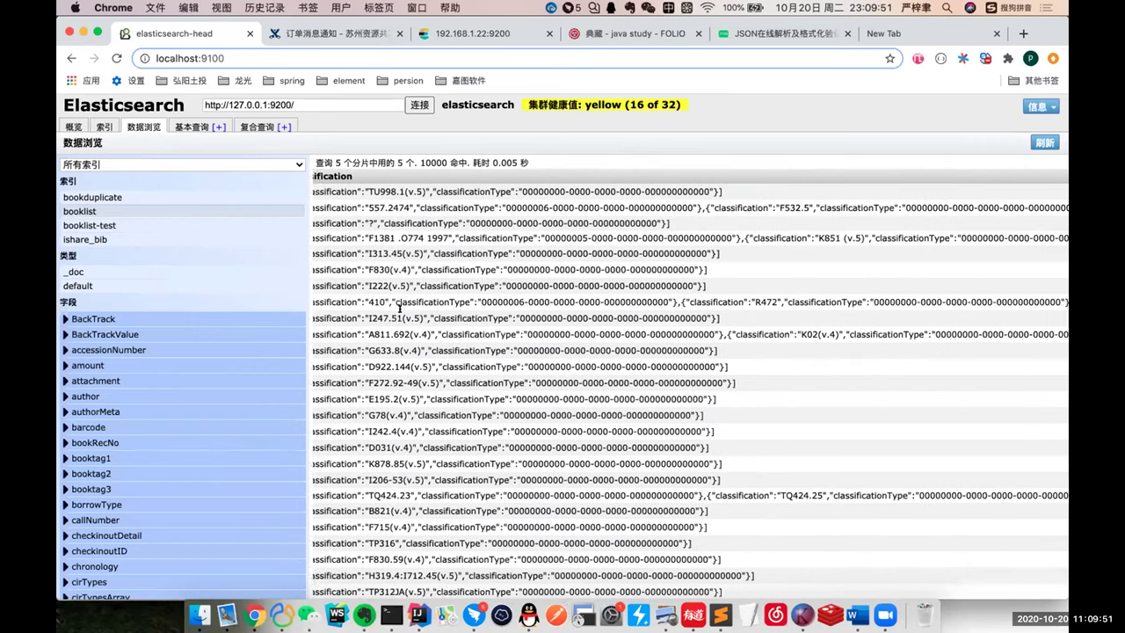
scroll(400, 309, left, 4)
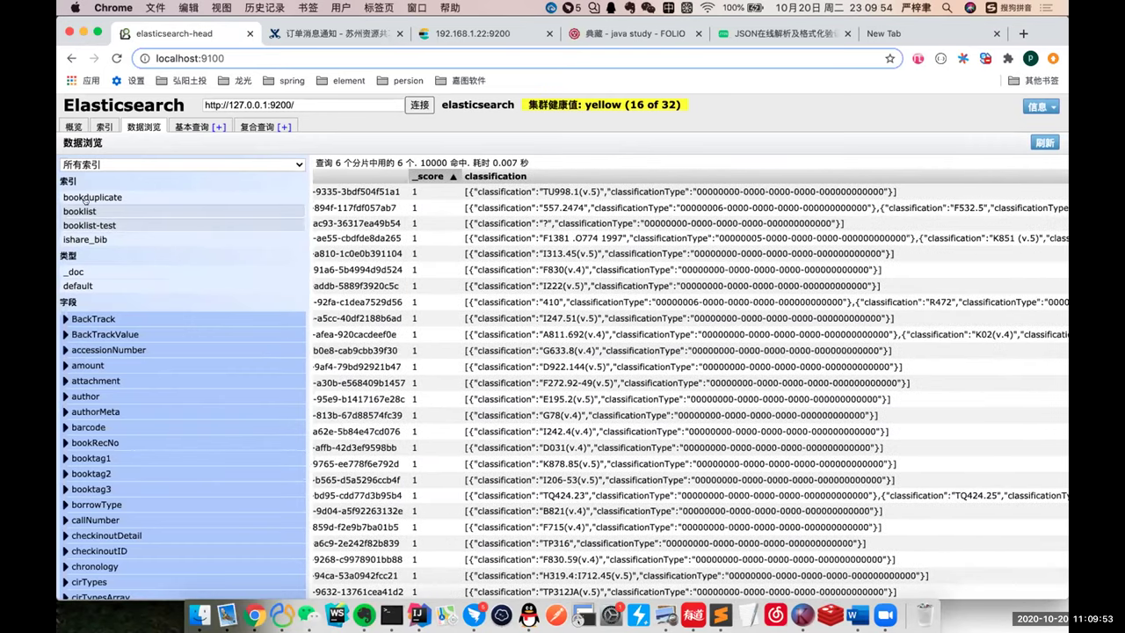
click(90, 225)
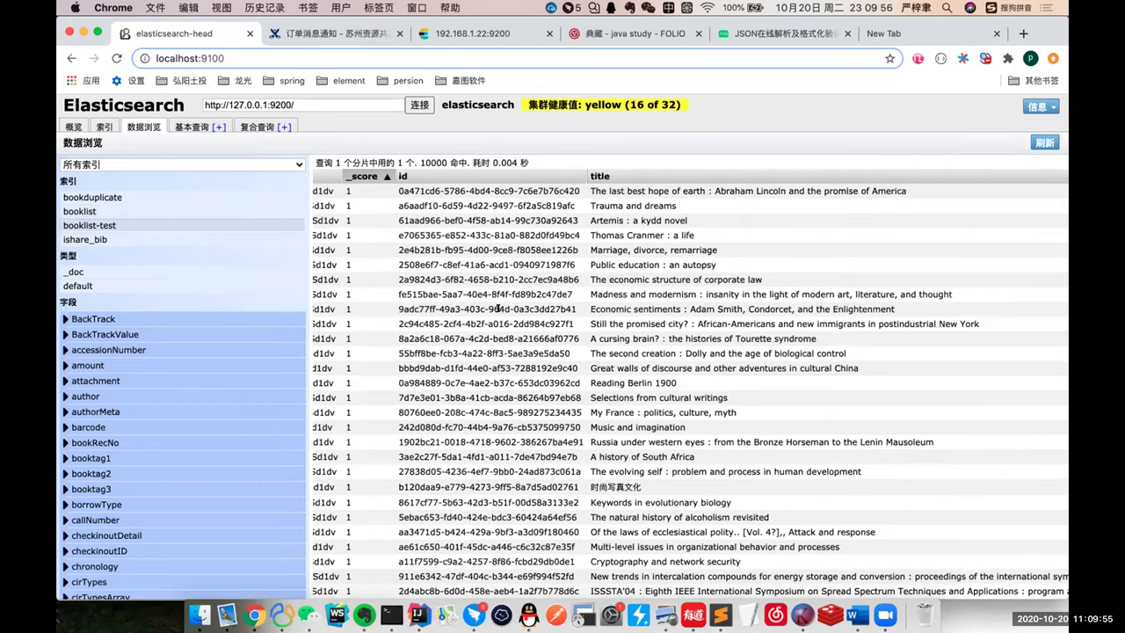
scroll(498, 308, right, 6)
scroll(499, 309, left, 6)
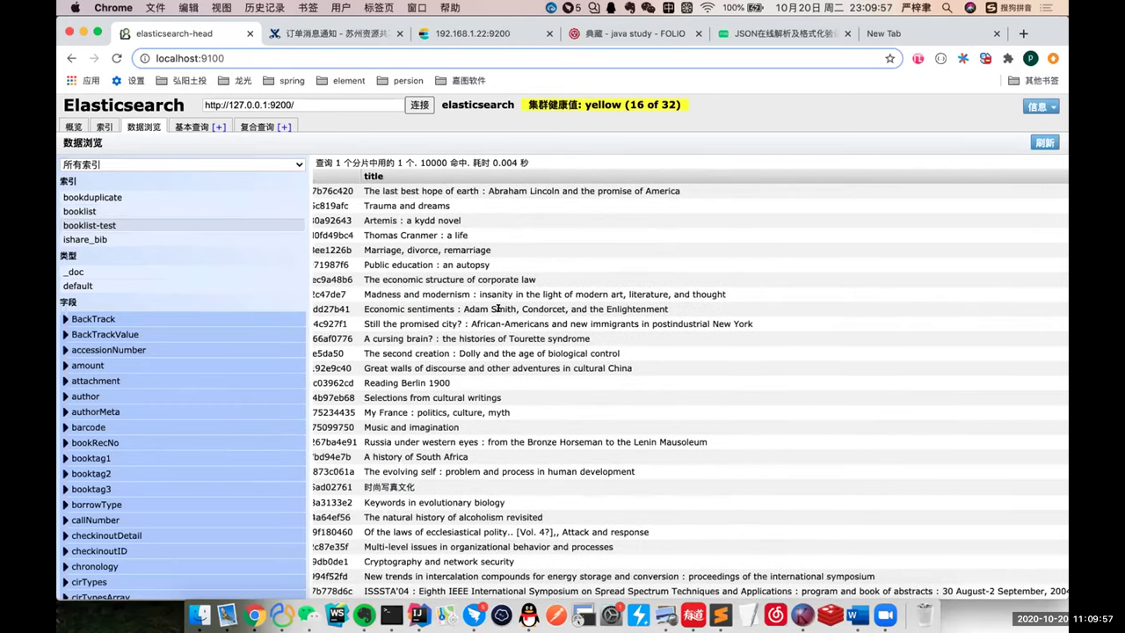
Run a match_all basic query on the bookduplicate index and try adding a second query condition.
click(177, 125)
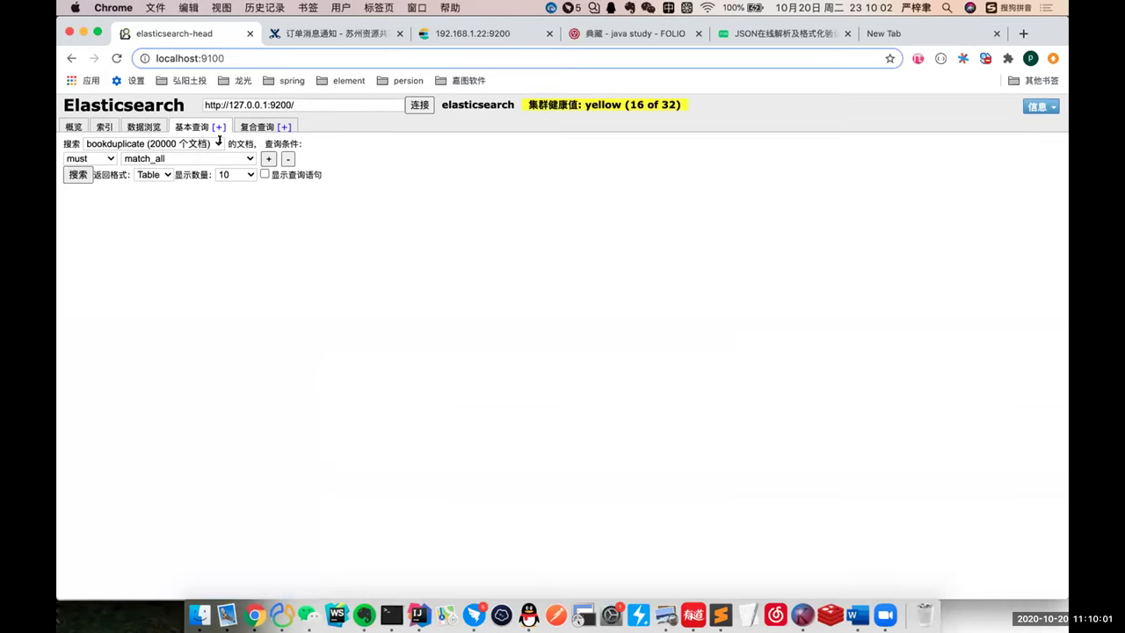
click(77, 174)
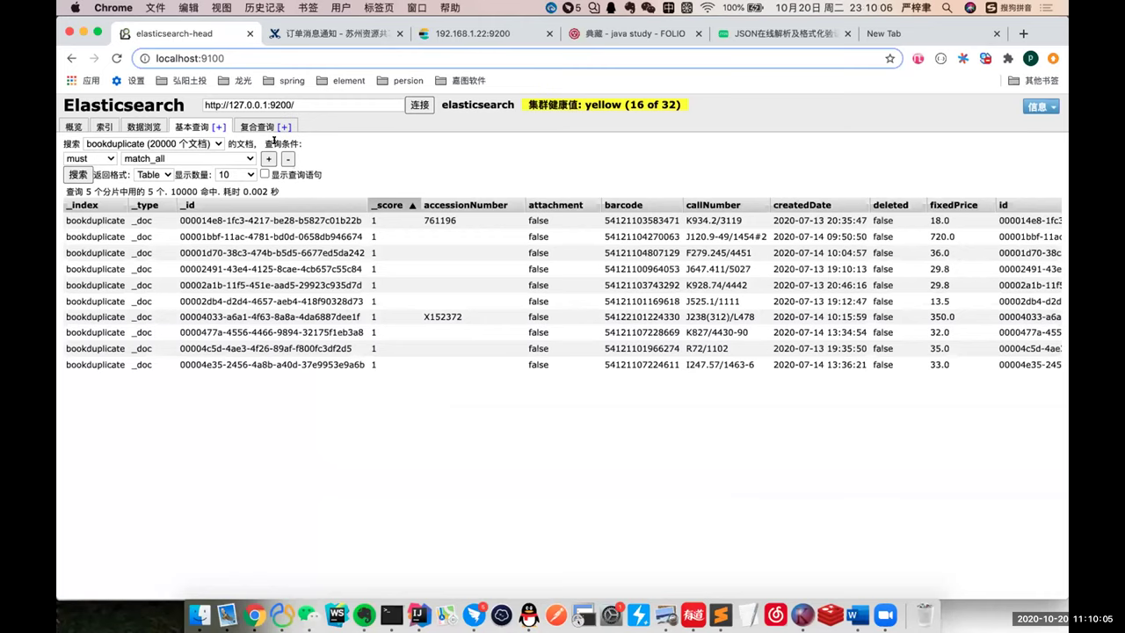
click(268, 158)
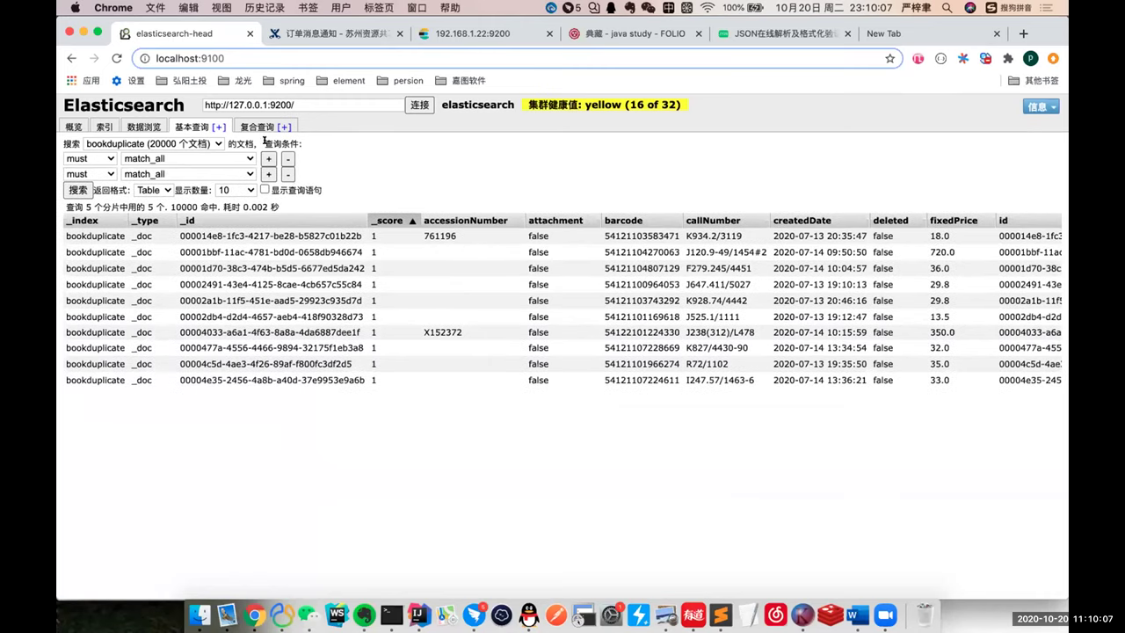
Query the booklist index for documents whose _doc.title matches "java".
click(199, 140)
click(149, 158)
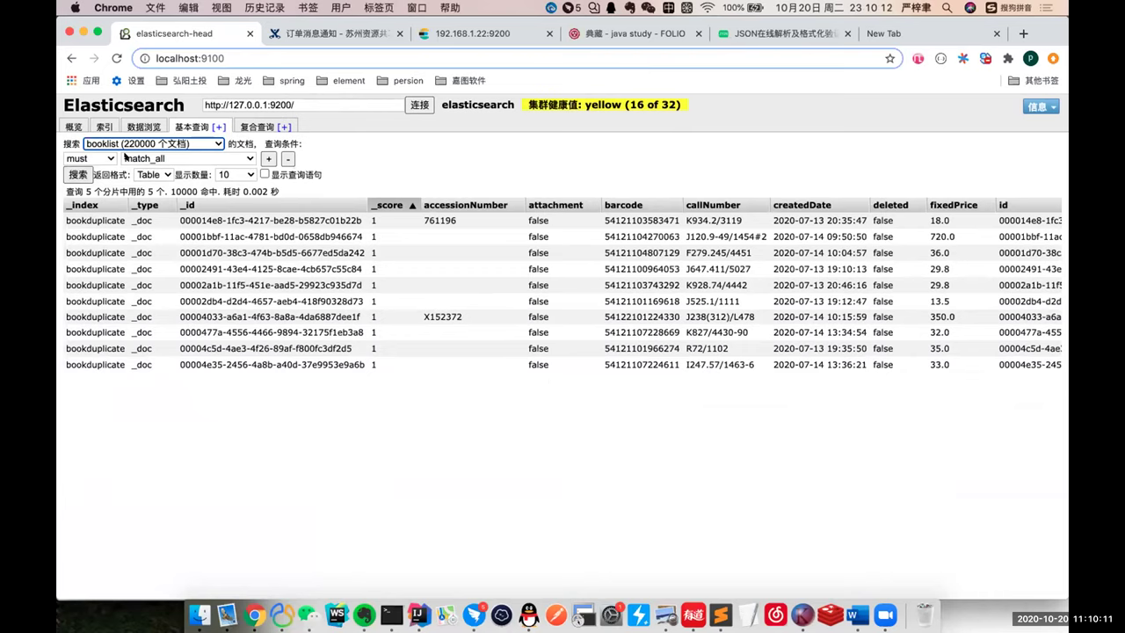
click(171, 160)
scroll(167, 338, down, 2)
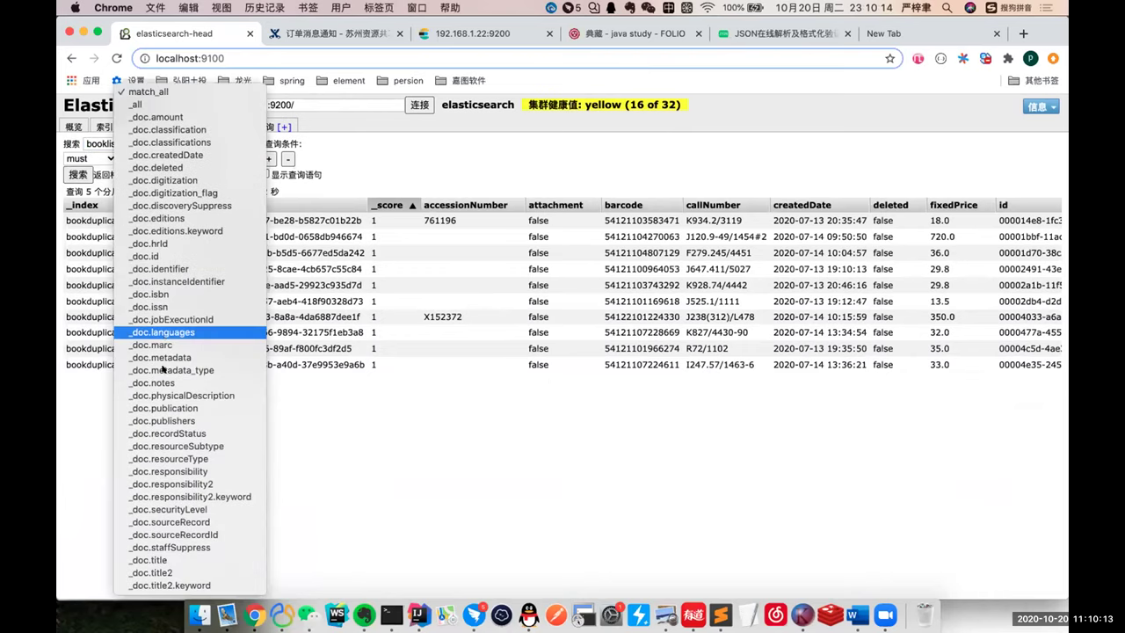
click(148, 560)
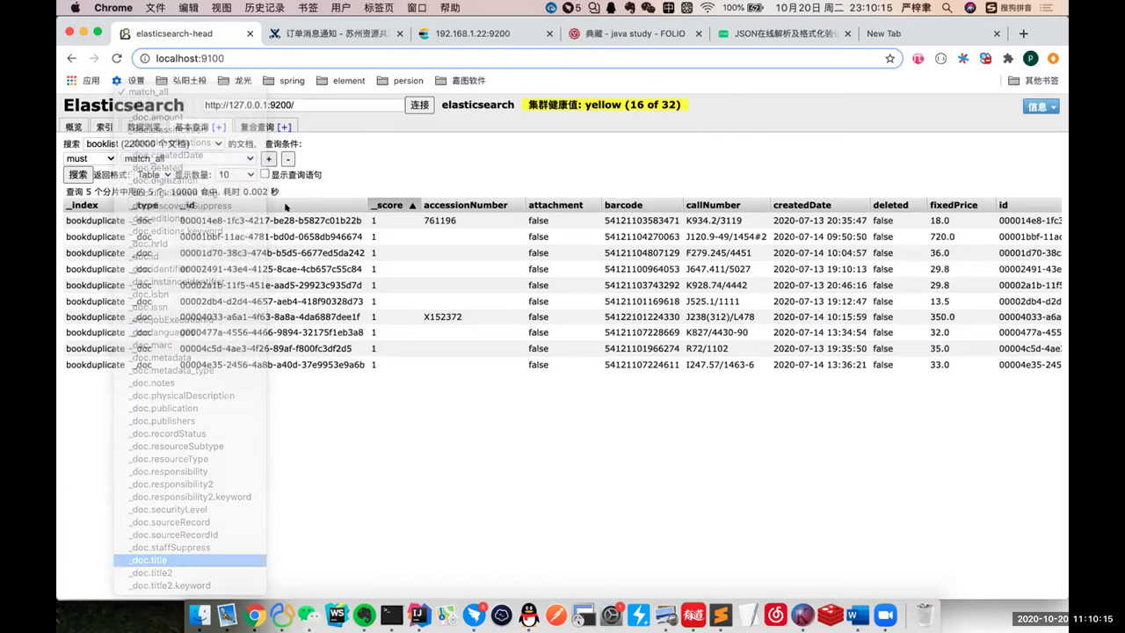
click(343, 161)
text(java)
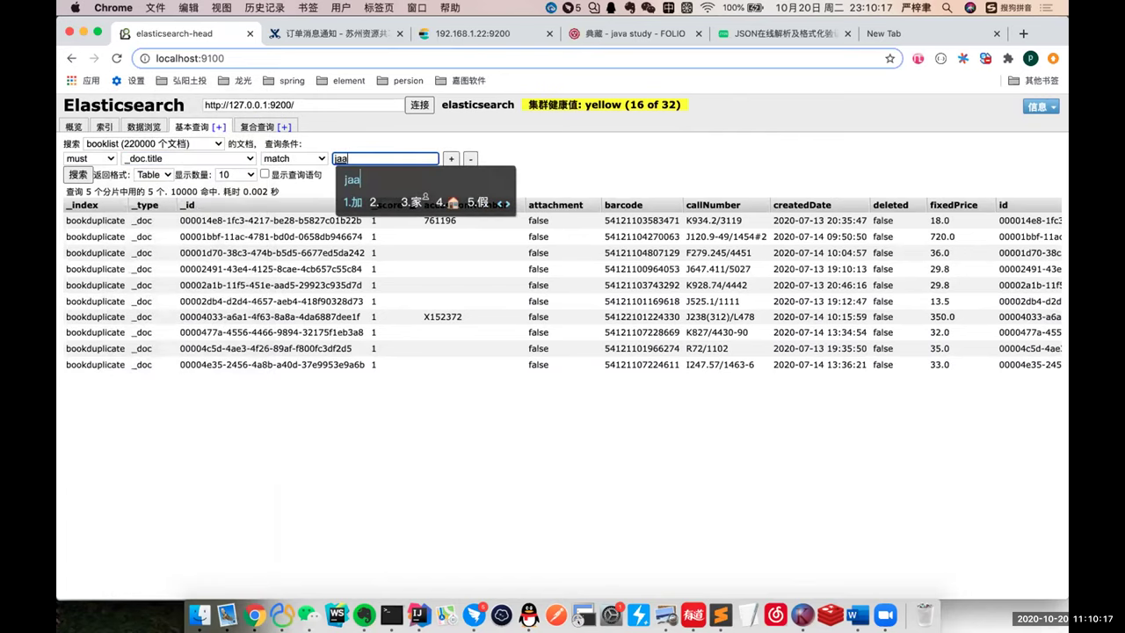
key(Return)
click(81, 174)
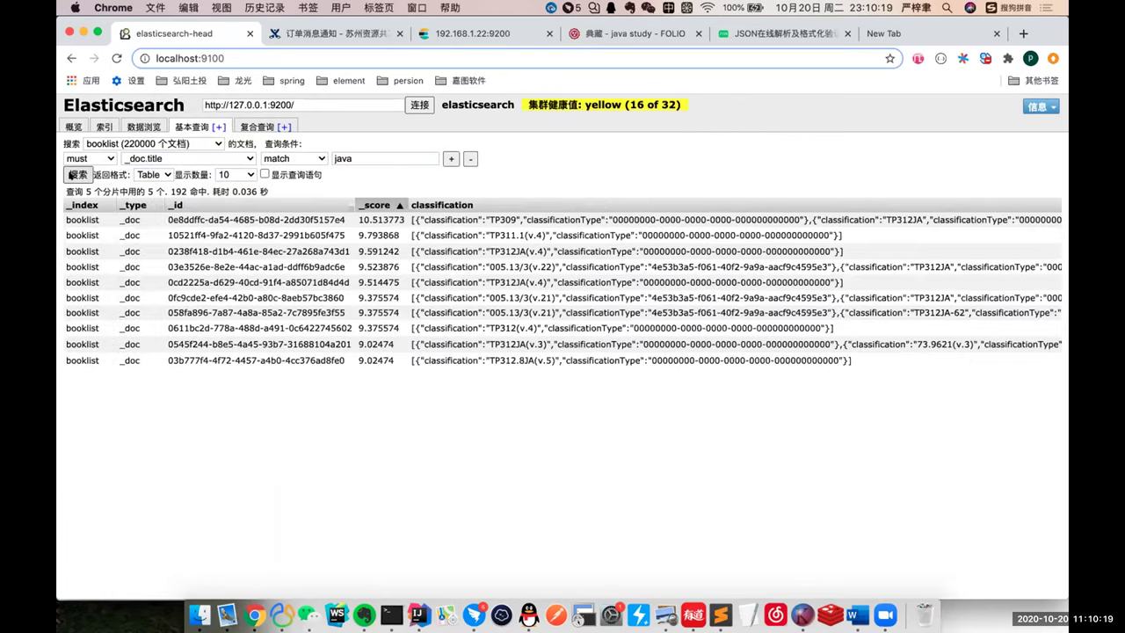
Examine the columns of the java query results through to the title fields and highlight the "Java security" title.
scroll(557, 275, right, 3)
scroll(556, 275, right, 10)
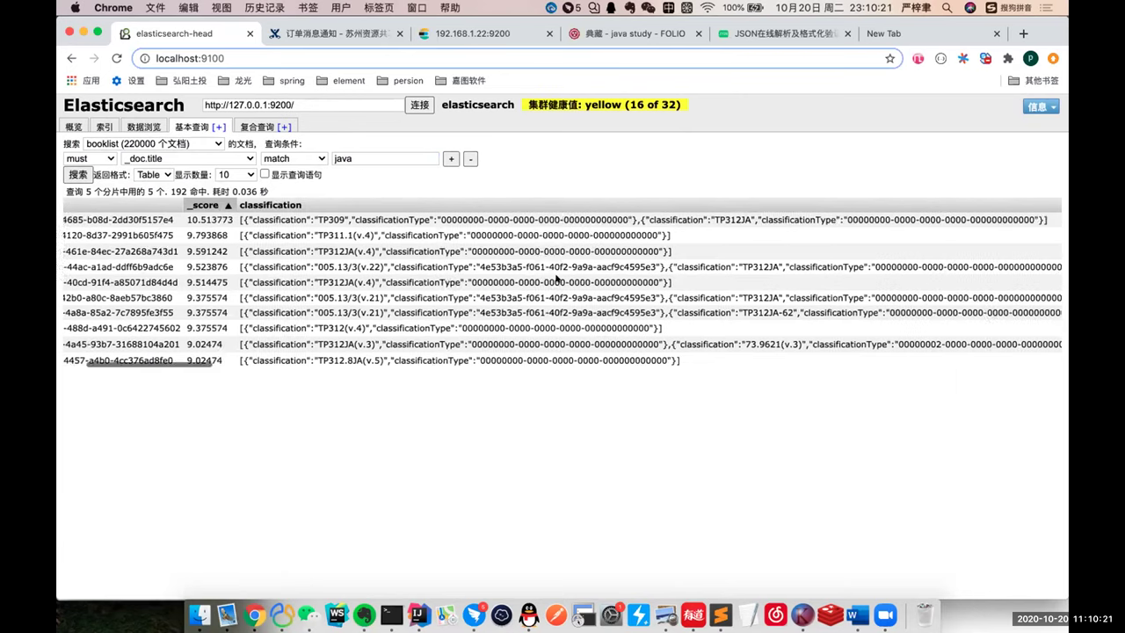
scroll(556, 275, right, 12)
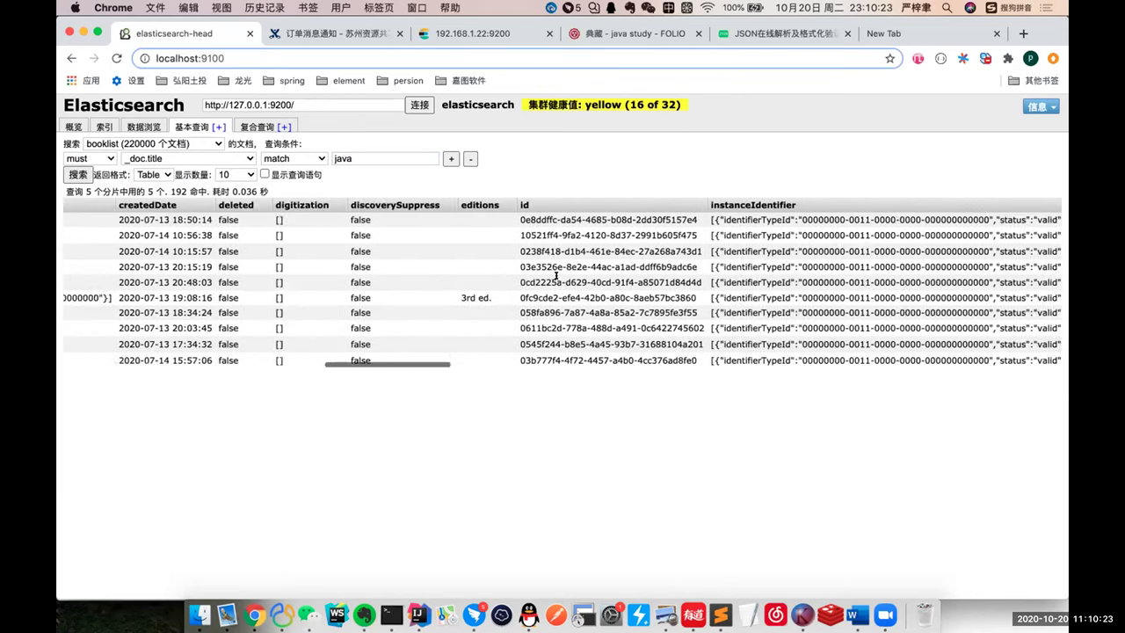
scroll(557, 275, right, 12)
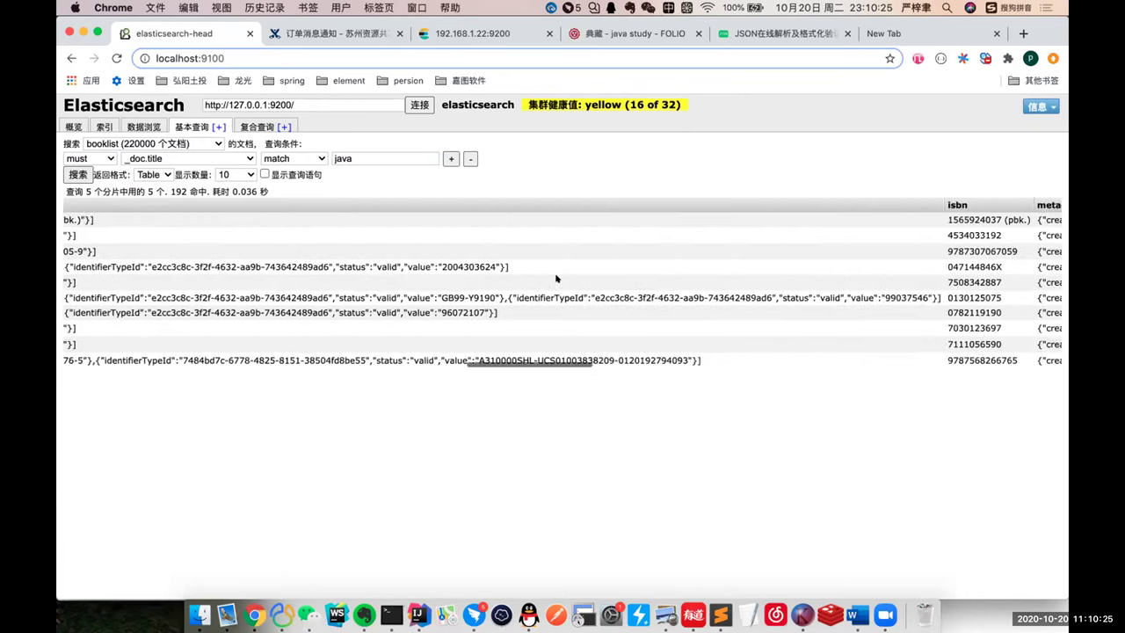
scroll(557, 278, right, 12)
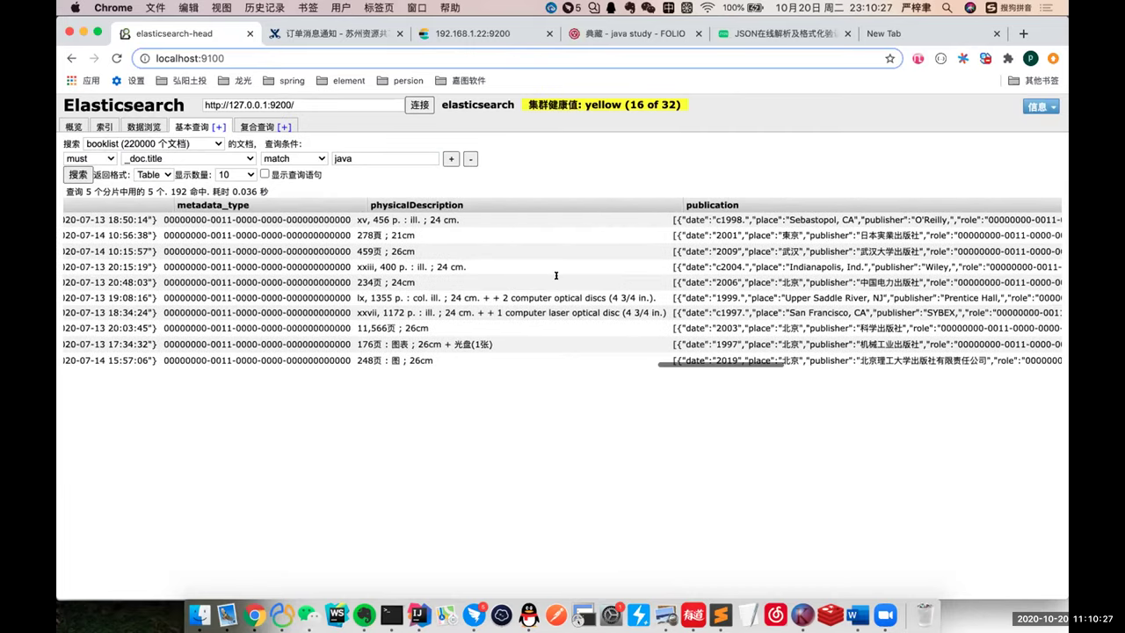
scroll(556, 277, right, 12)
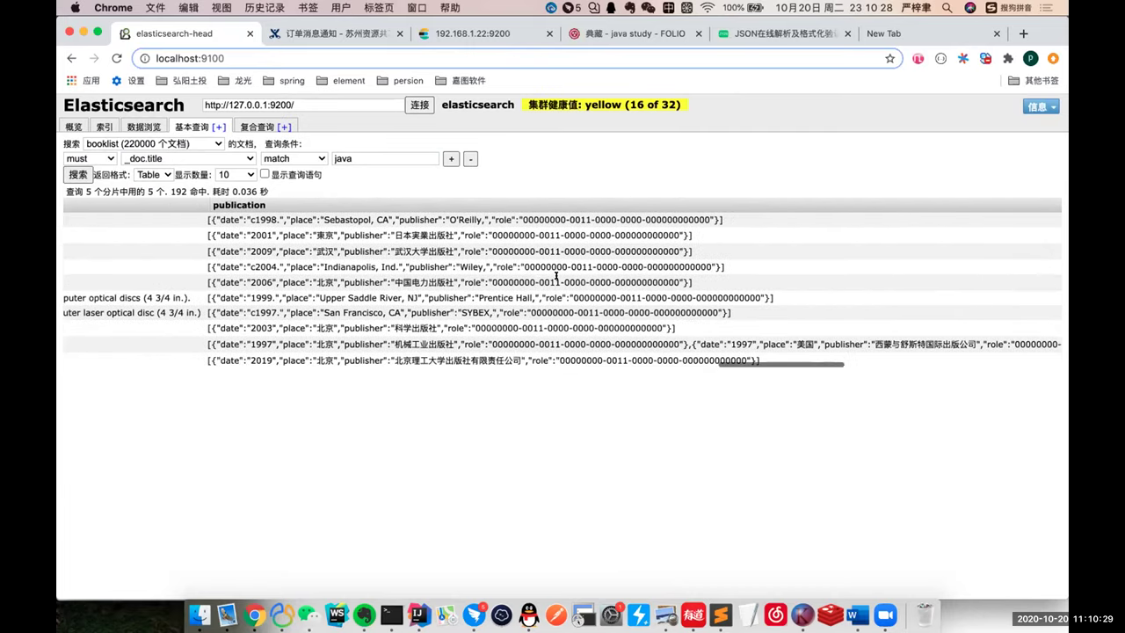
scroll(557, 278, right, 6)
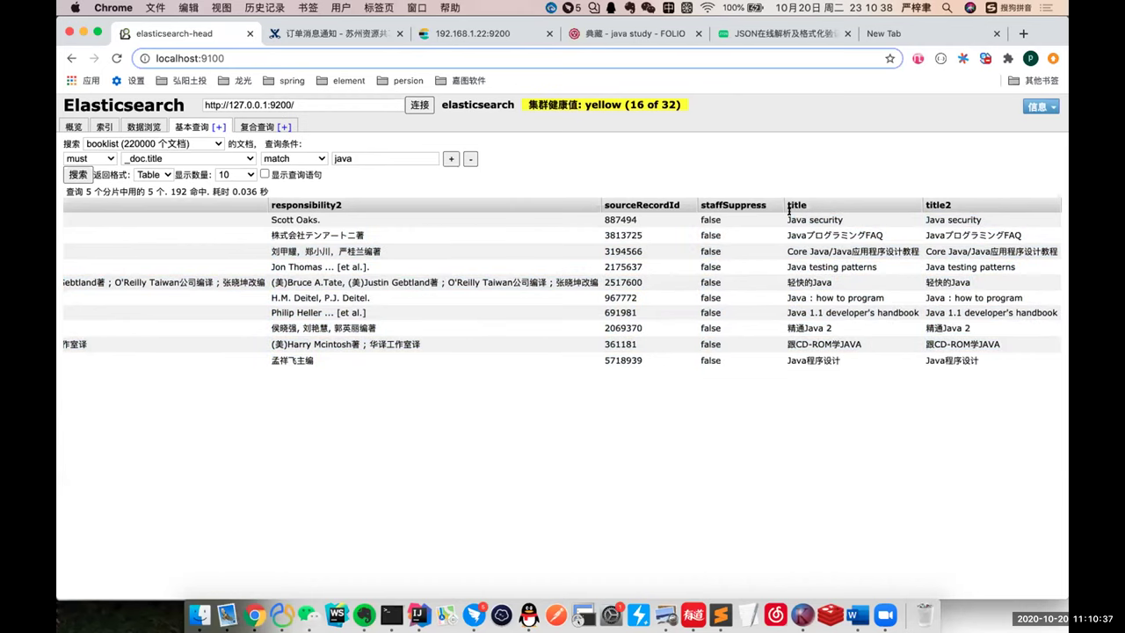
drag(785, 219, 848, 222)
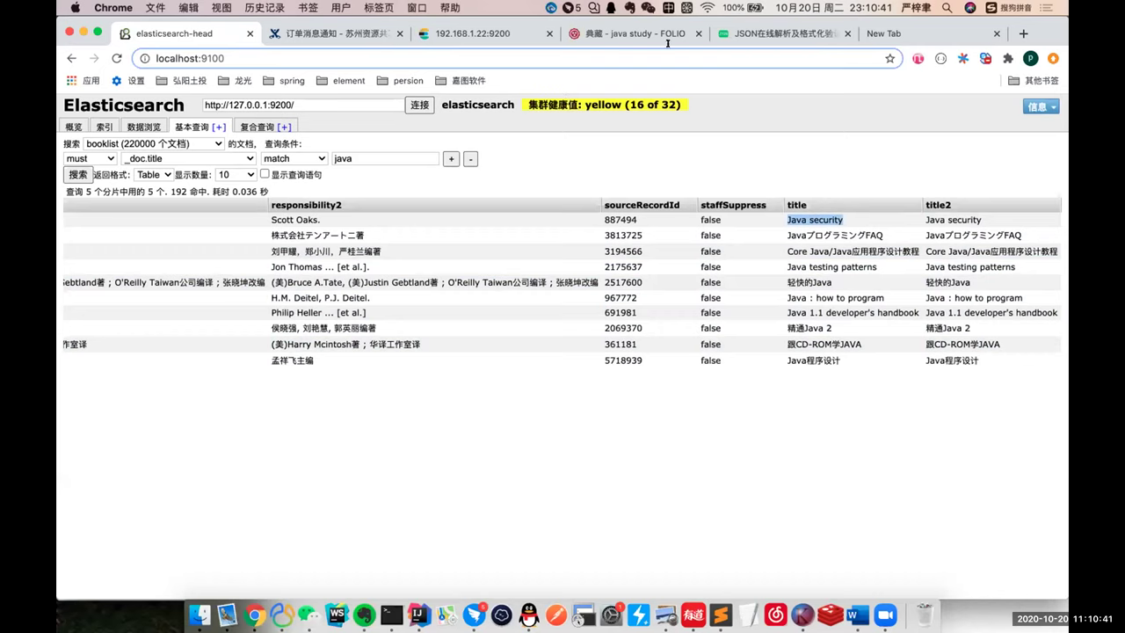
Switch to the FOLIO inventory page showing the "java study" instance record and look over the open desktop windows.
click(628, 34)
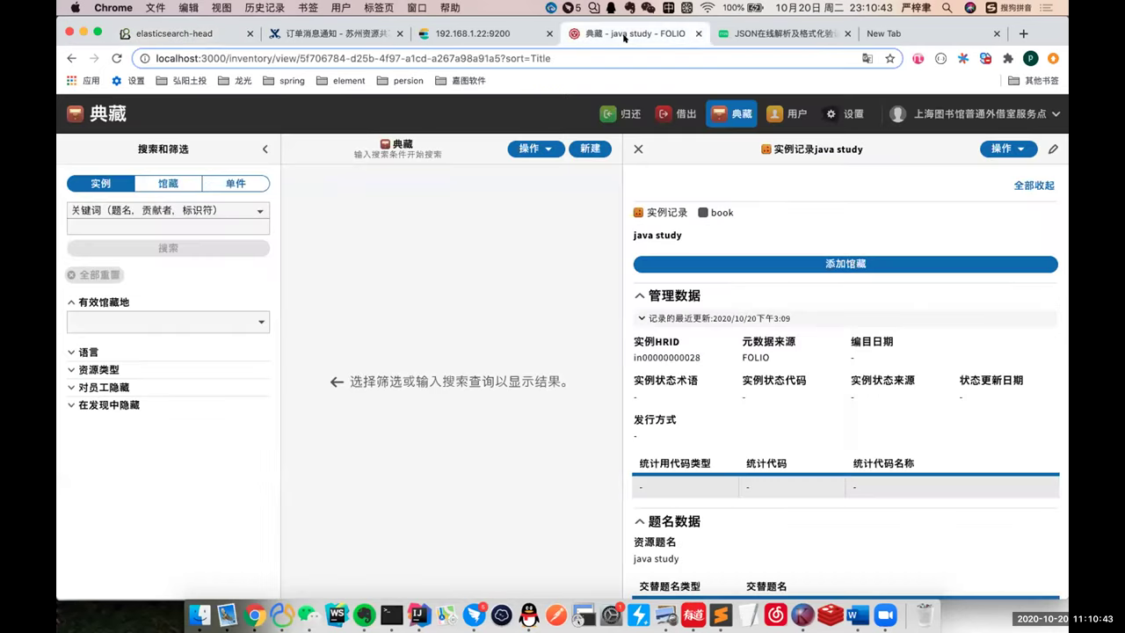
key(ctrl+Up)
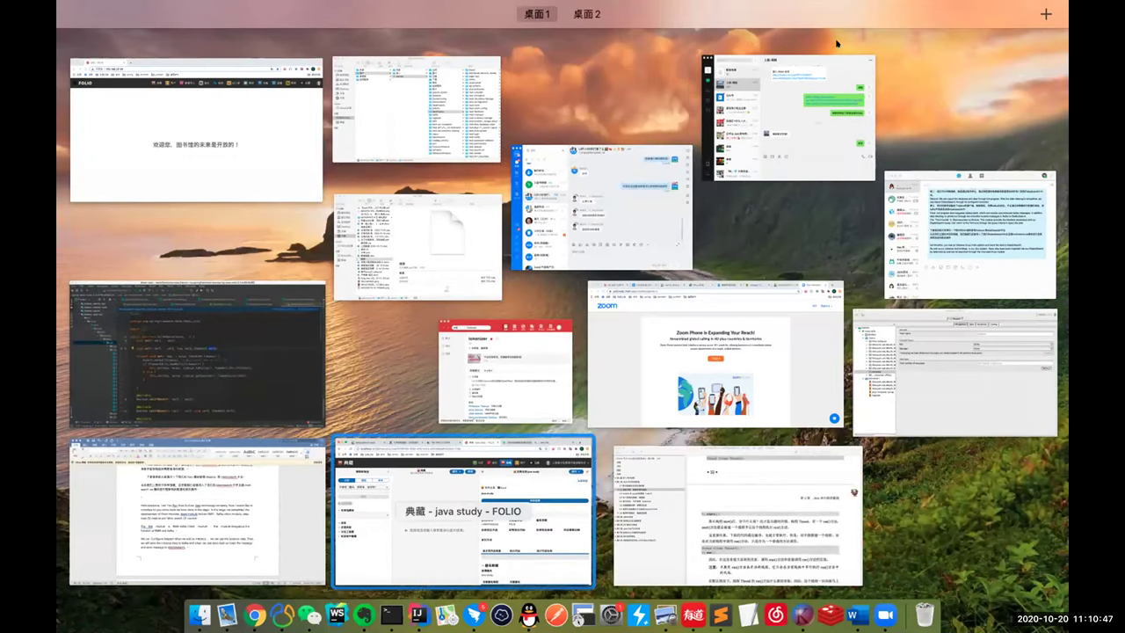
click(534, 544)
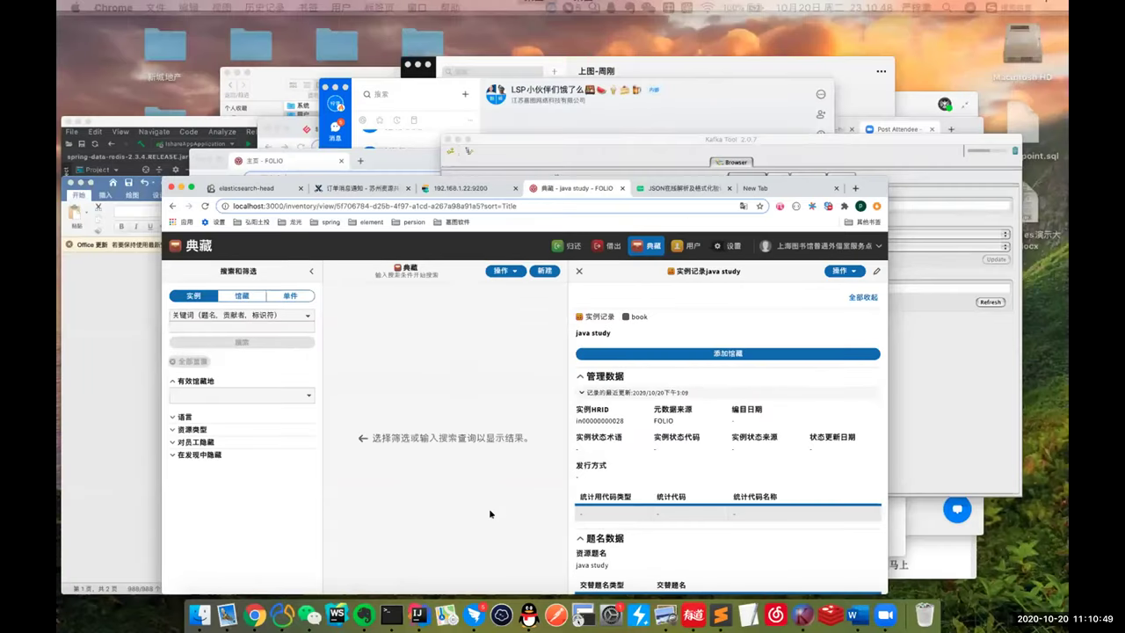
key(ctrl+Up)
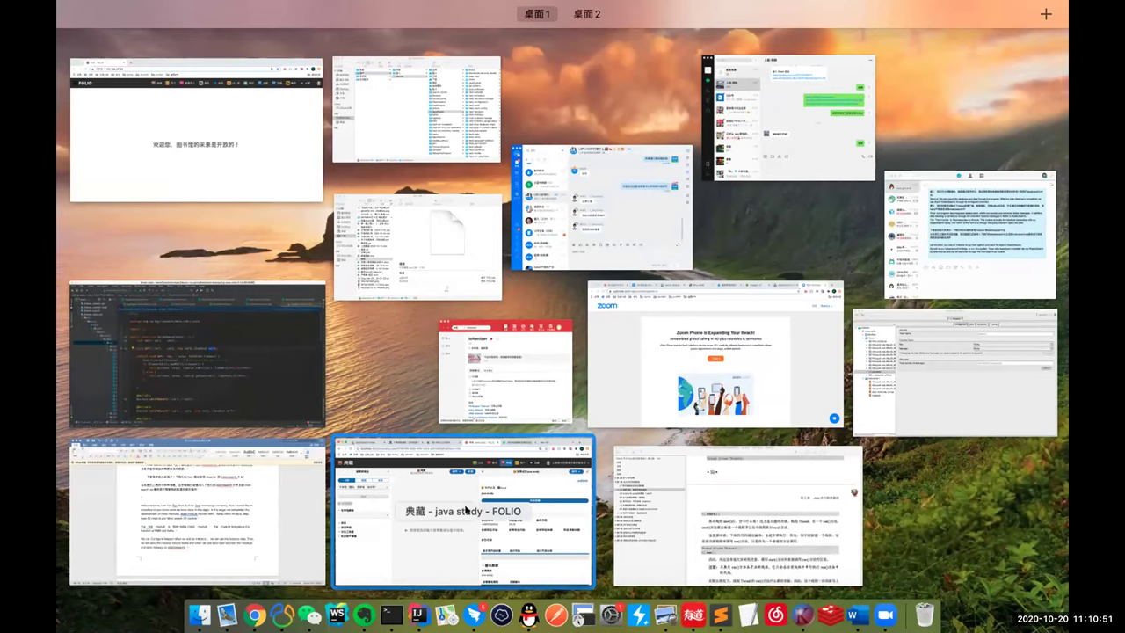
key(ctrl+Up)
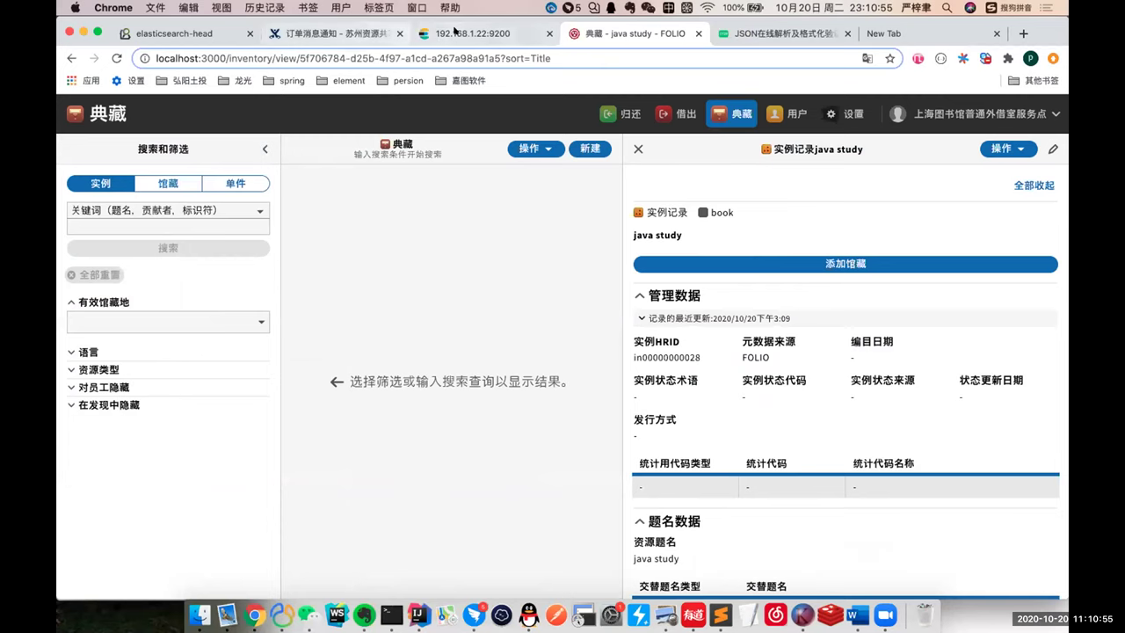
Switch to the browser window showing the FOLIO home page at 180.166.28.84.
click(456, 32)
click(606, 33)
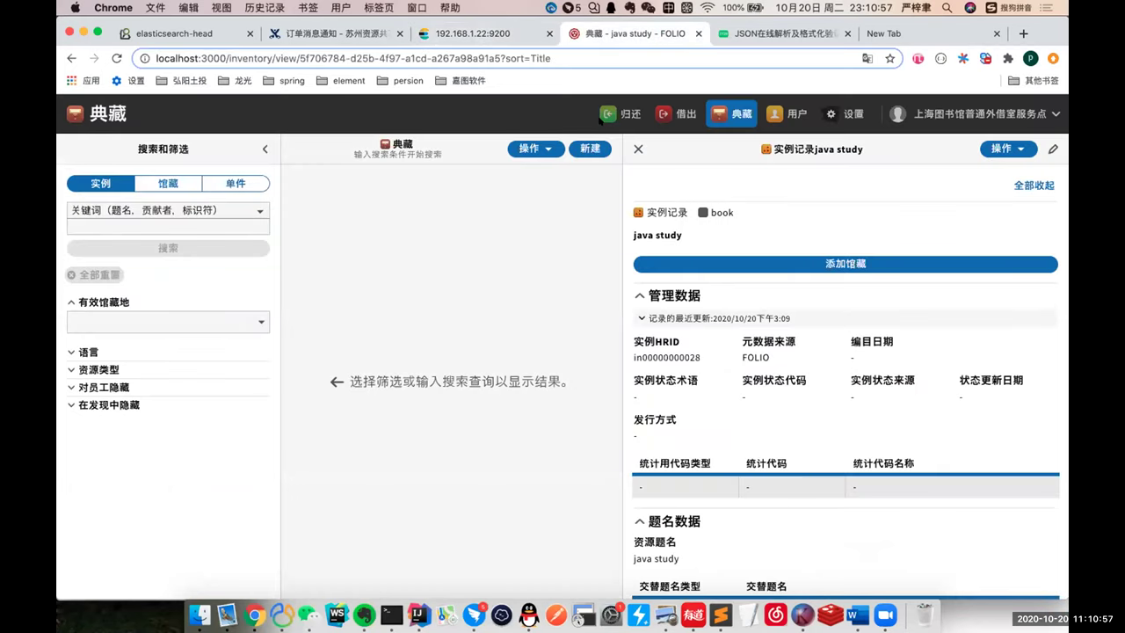
key(ctrl+Up)
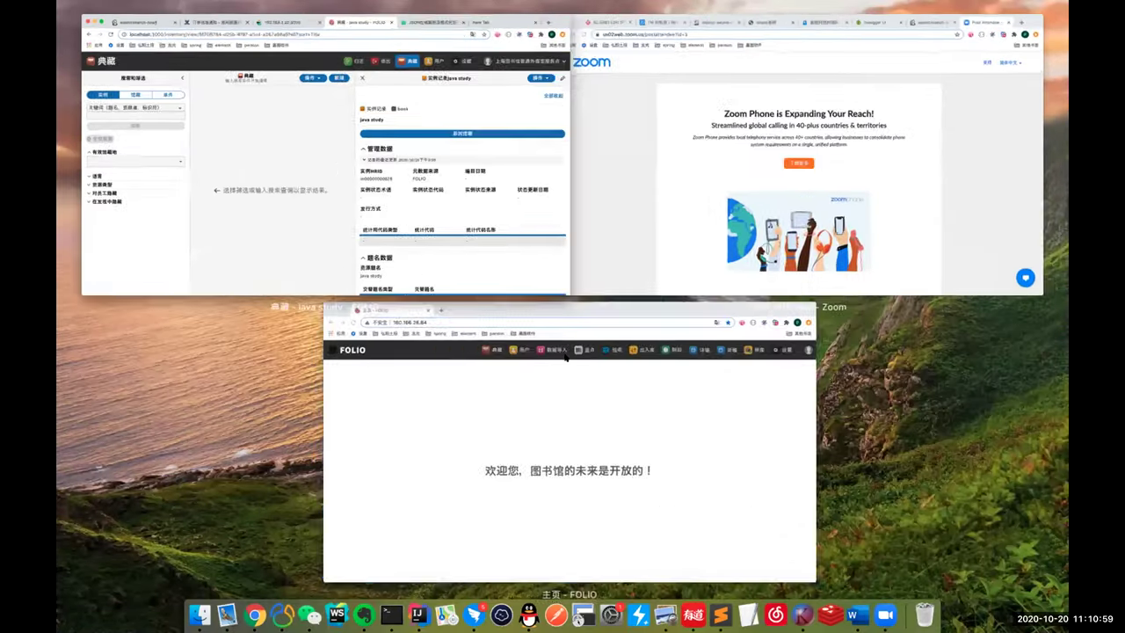
click(567, 354)
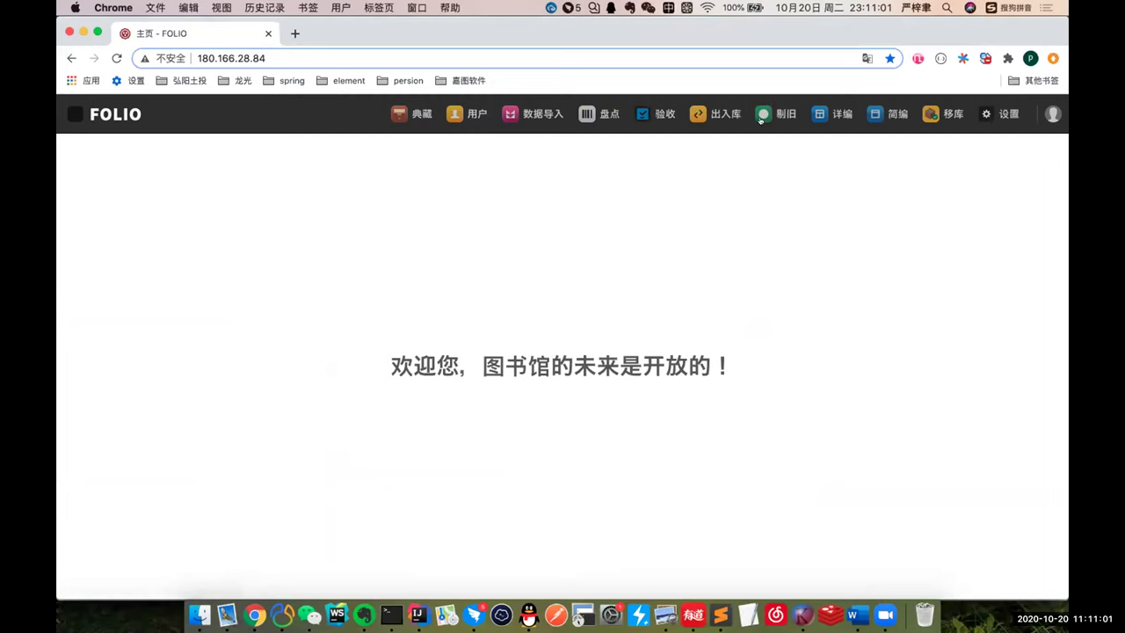
Look through the developer, user and tenant sections of the FOLIO settings and open the tenant's 语言和本地化 page.
click(1002, 114)
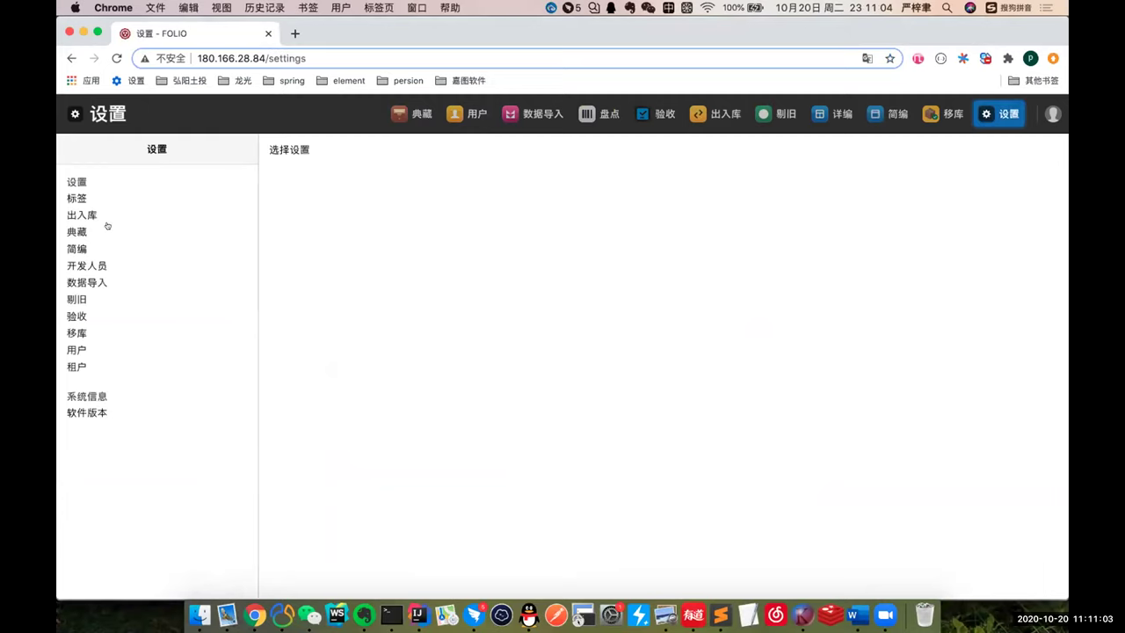
click(84, 265)
click(285, 186)
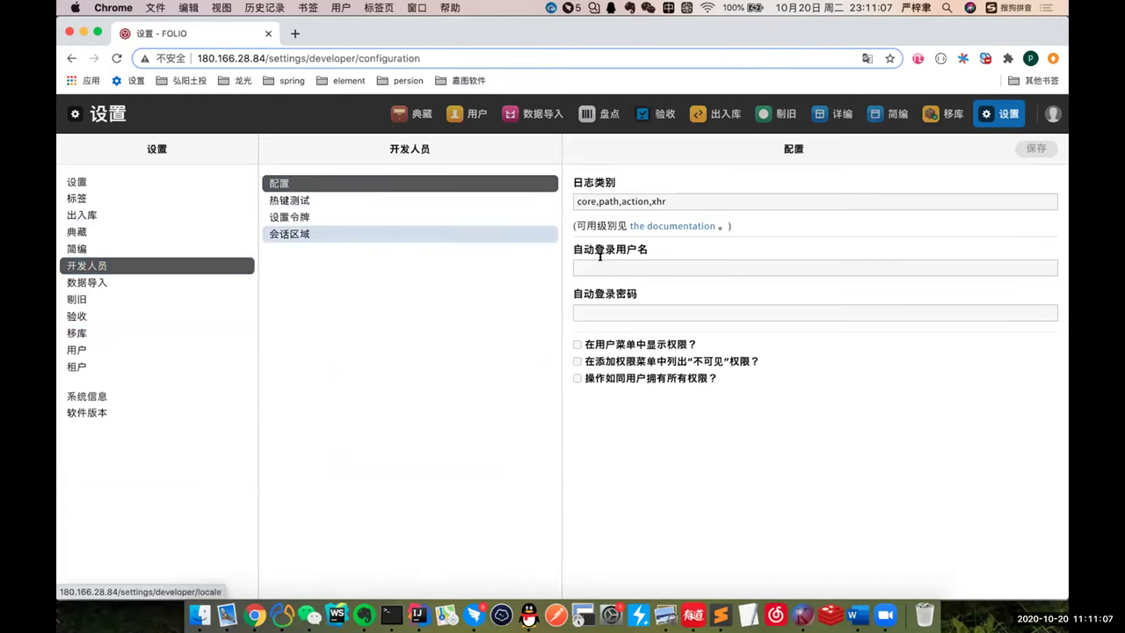
click(77, 349)
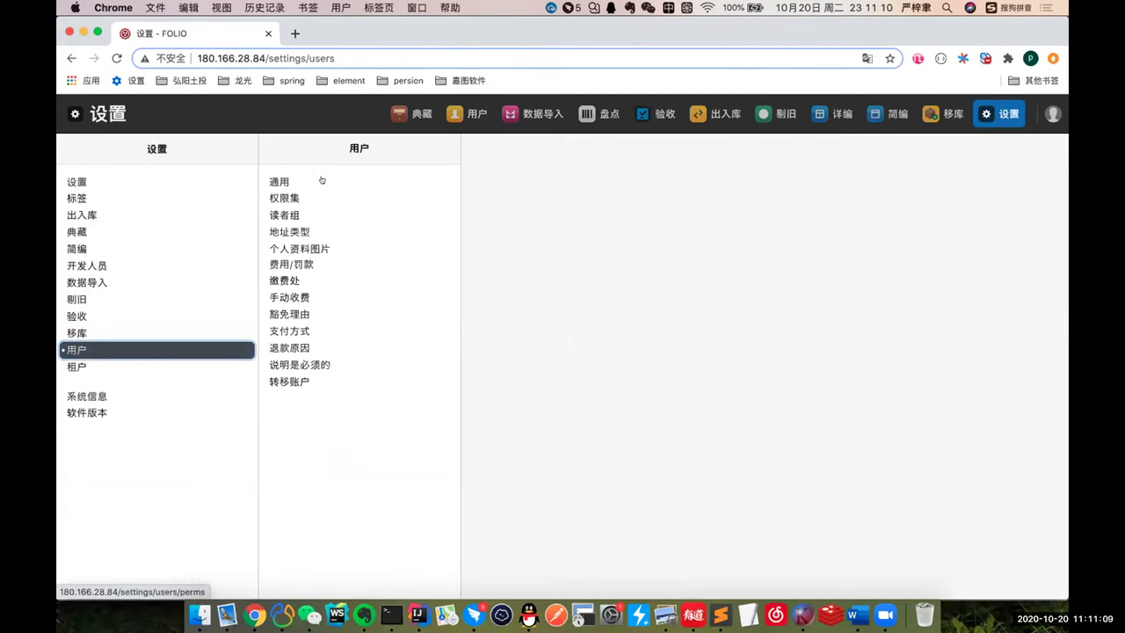
click(133, 366)
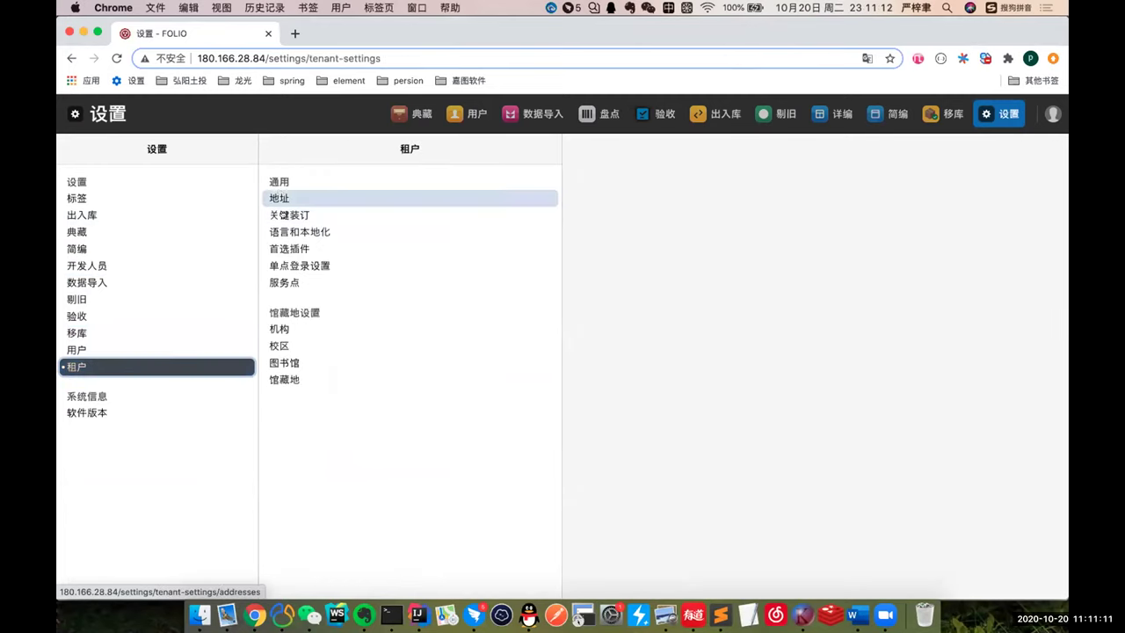
click(290, 226)
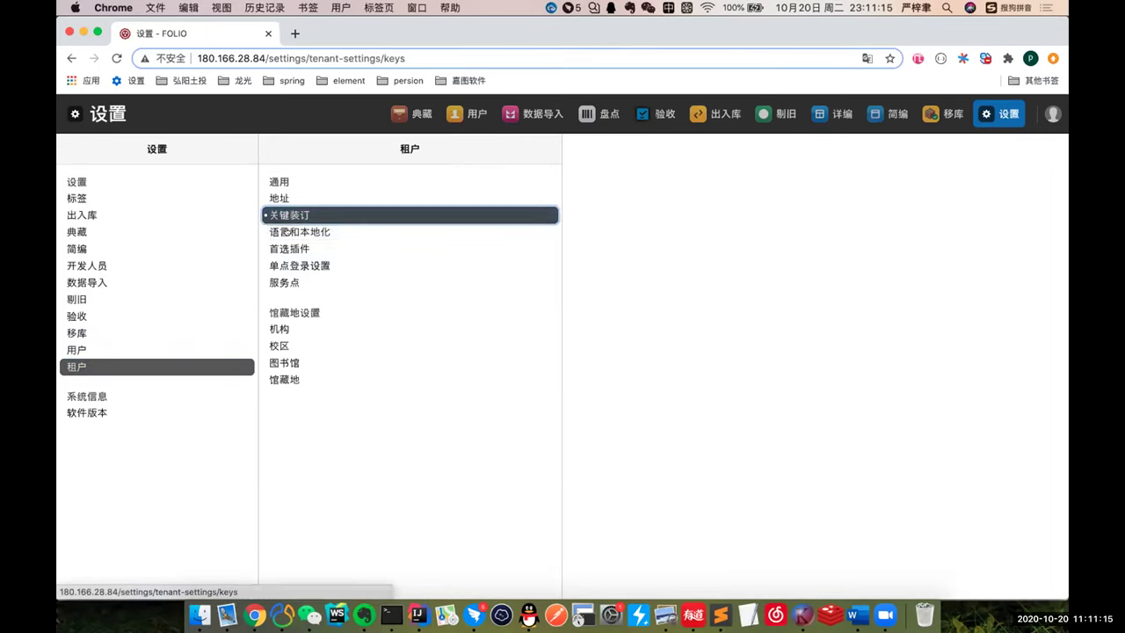
click(425, 230)
Try to set the tenant locale to English - United States, and leave for the 详编 app without saving the change.
click(648, 286)
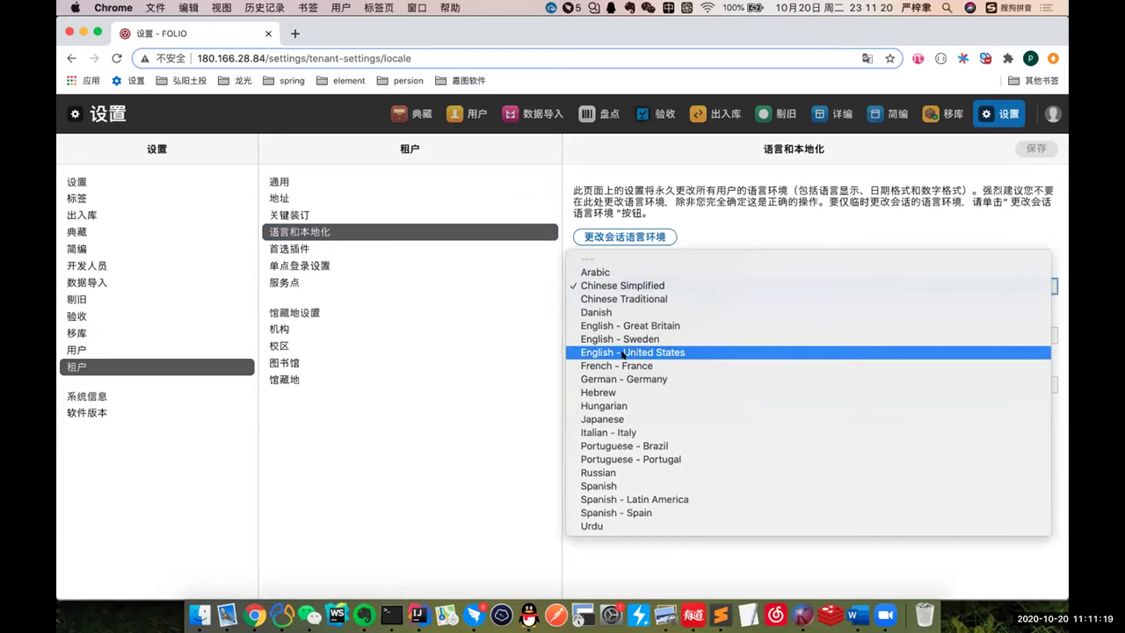
click(625, 353)
click(669, 288)
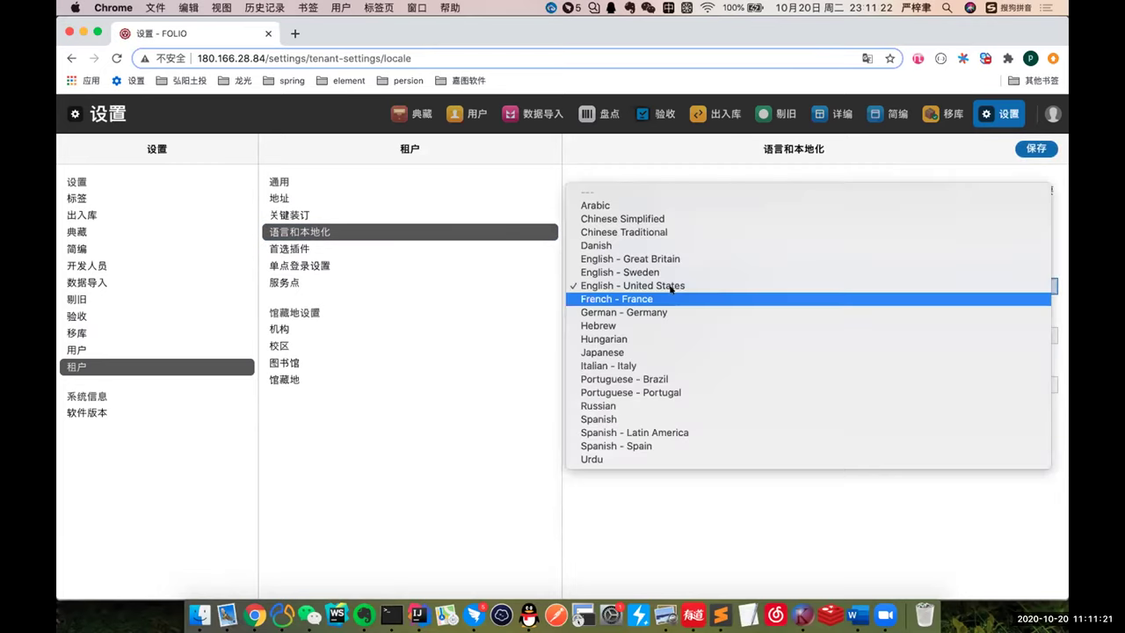
click(649, 283)
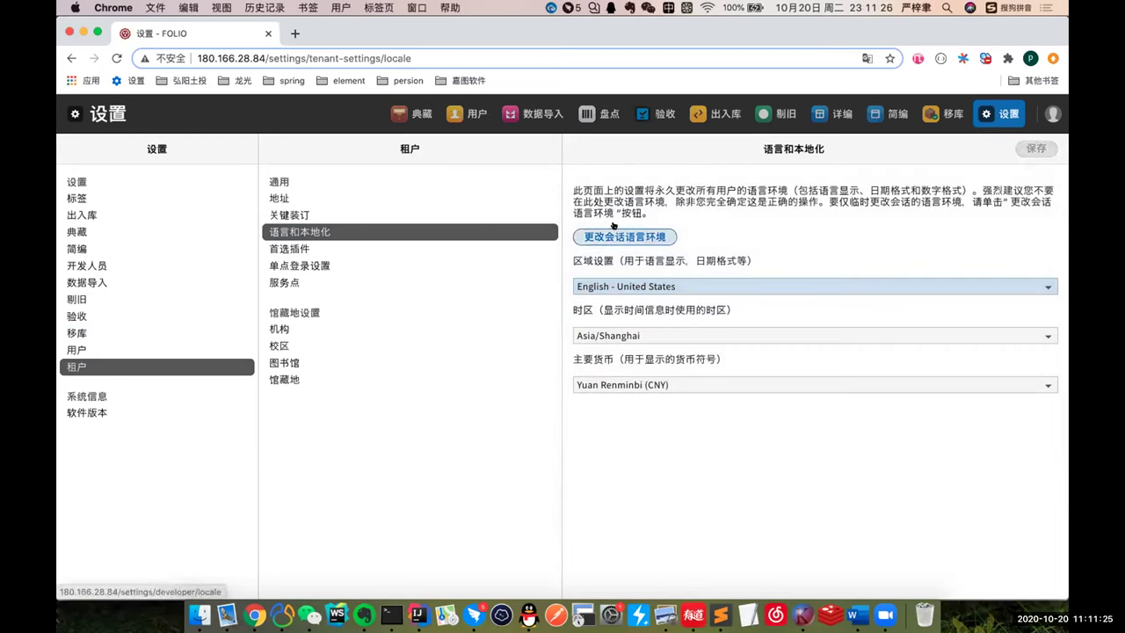
click(832, 111)
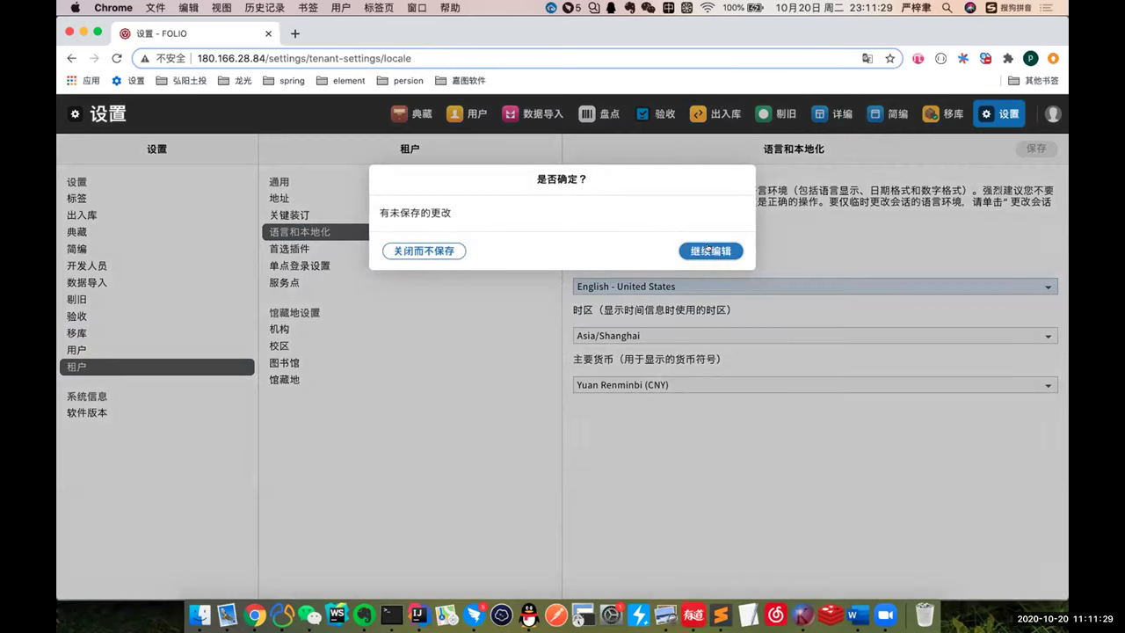
click(710, 251)
click(832, 112)
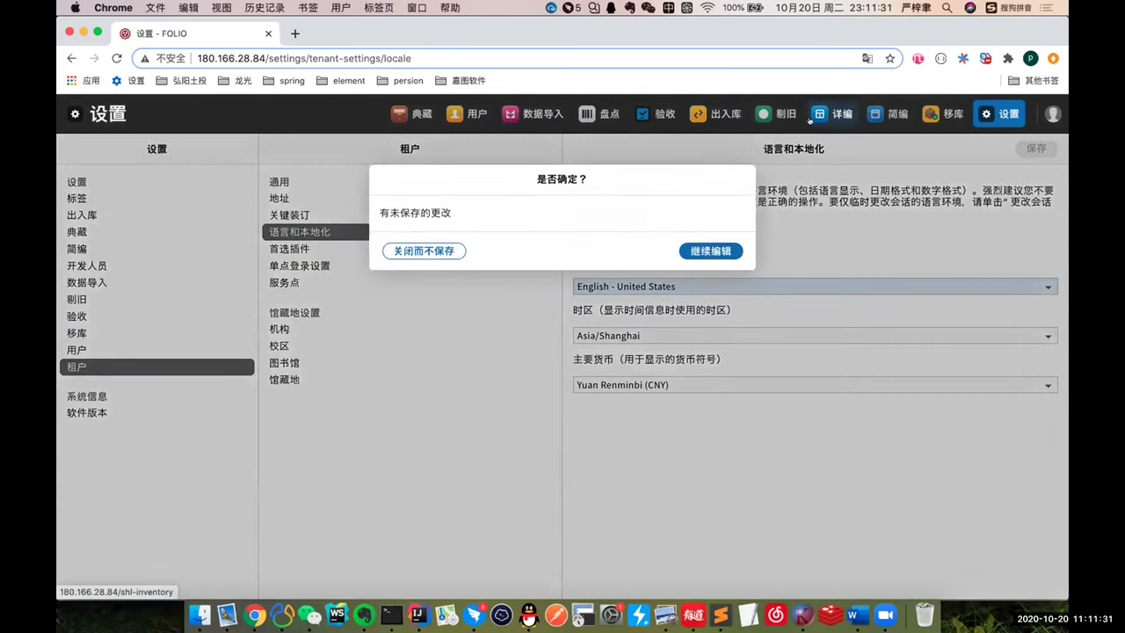
click(437, 253)
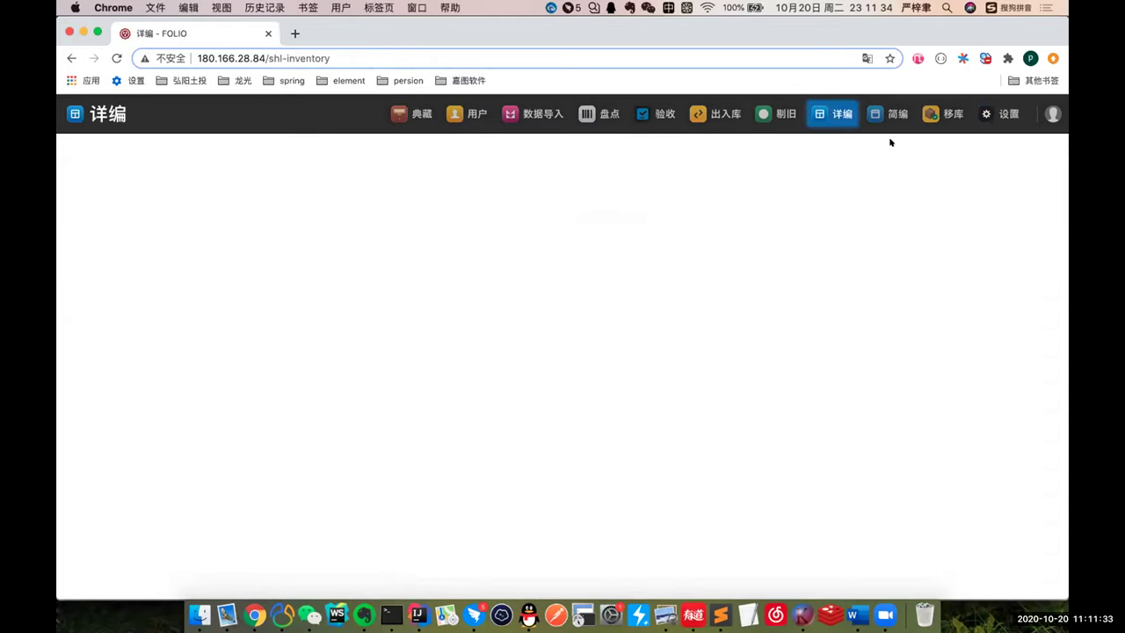
Reopen the tenant's 语言和本地化 settings, set the locale to English - United States and save.
click(998, 112)
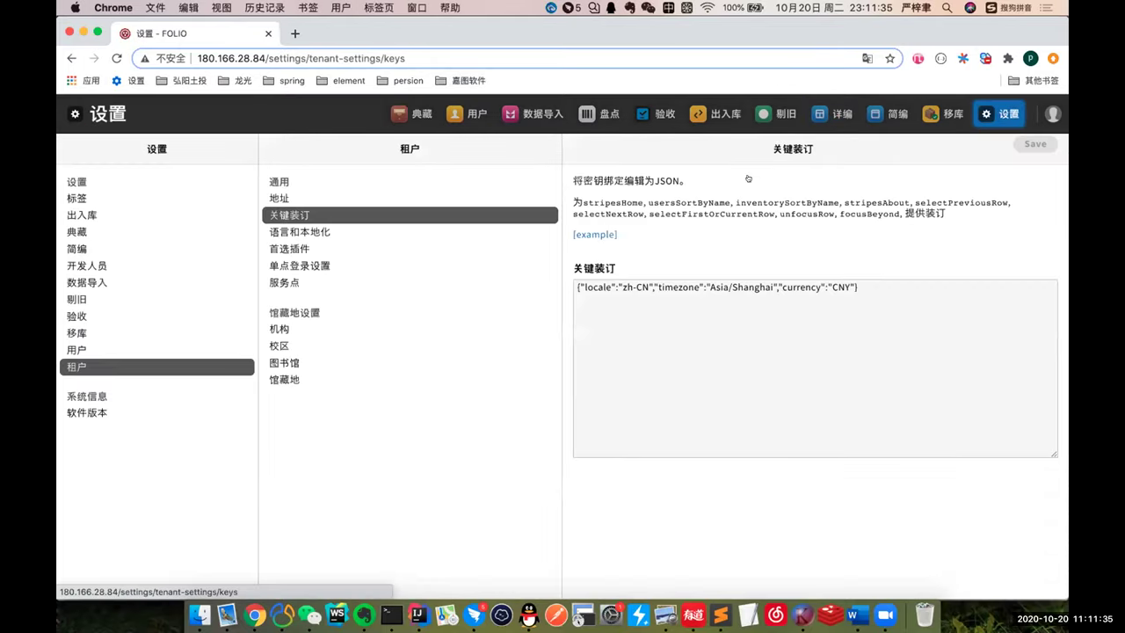
click(352, 231)
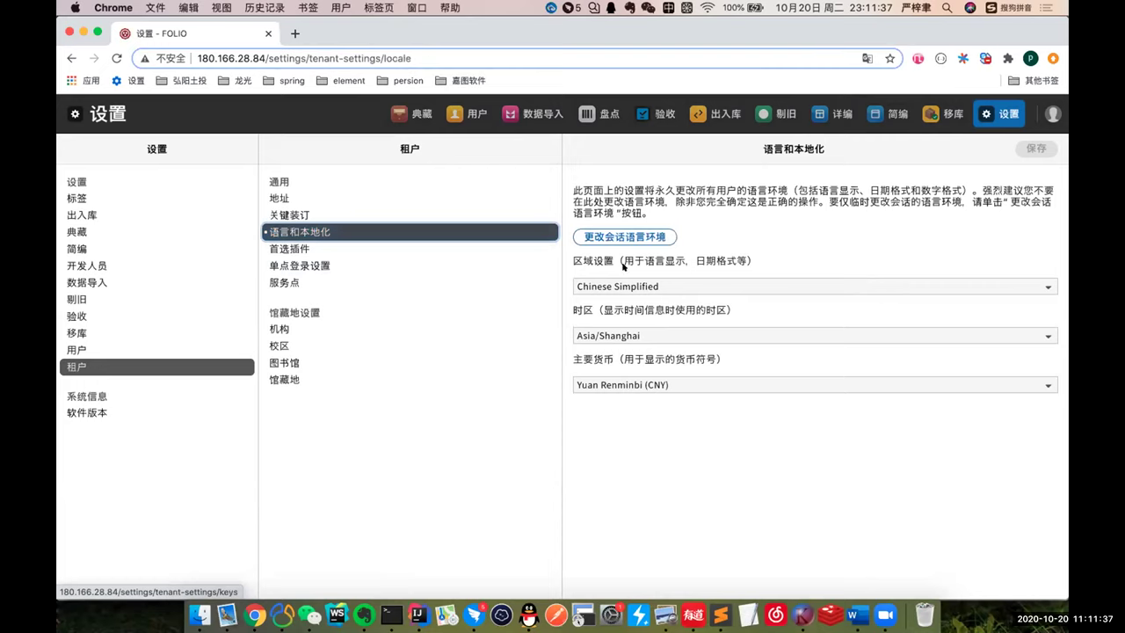
click(616, 286)
click(609, 393)
click(641, 286)
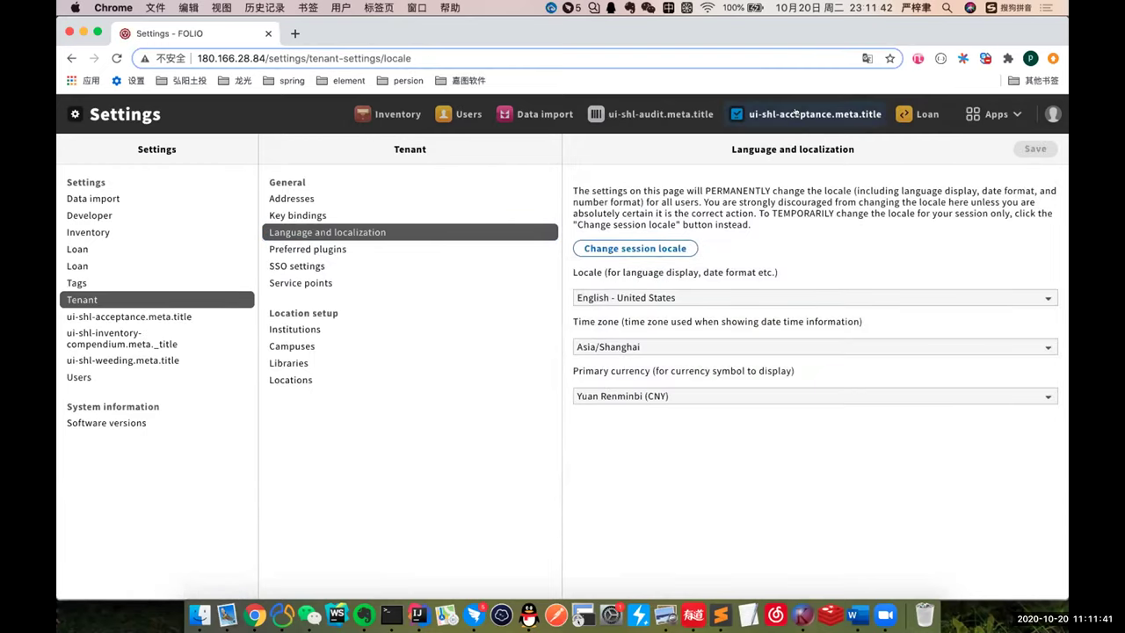
Open the ui-shl-acceptance.meta.title app, reload it and check the options of its search field selector.
click(795, 113)
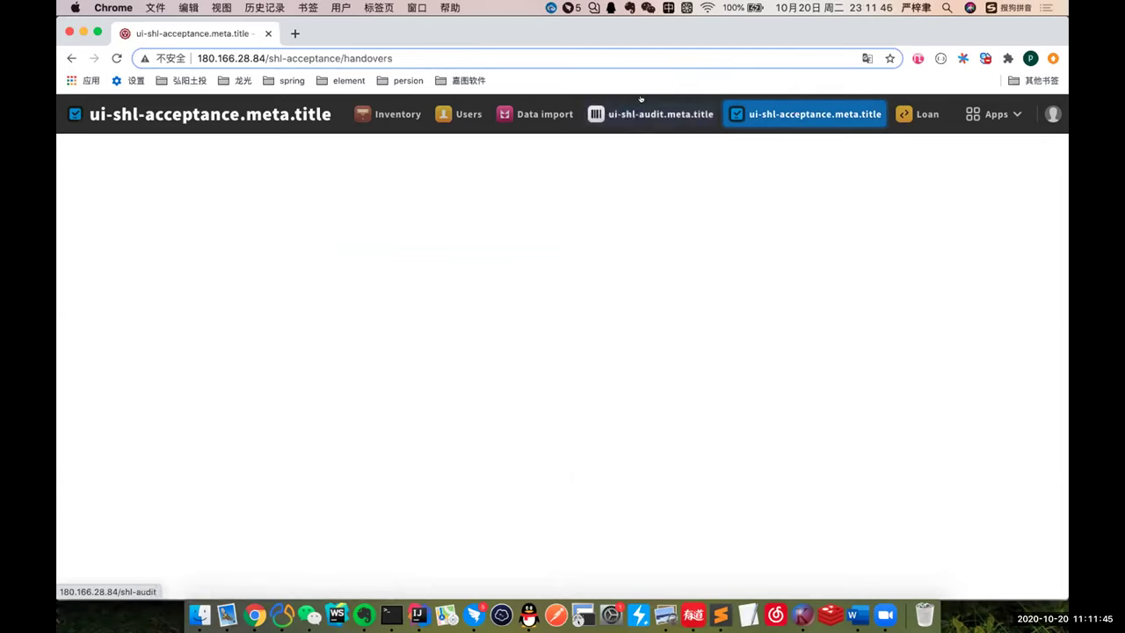
click(115, 59)
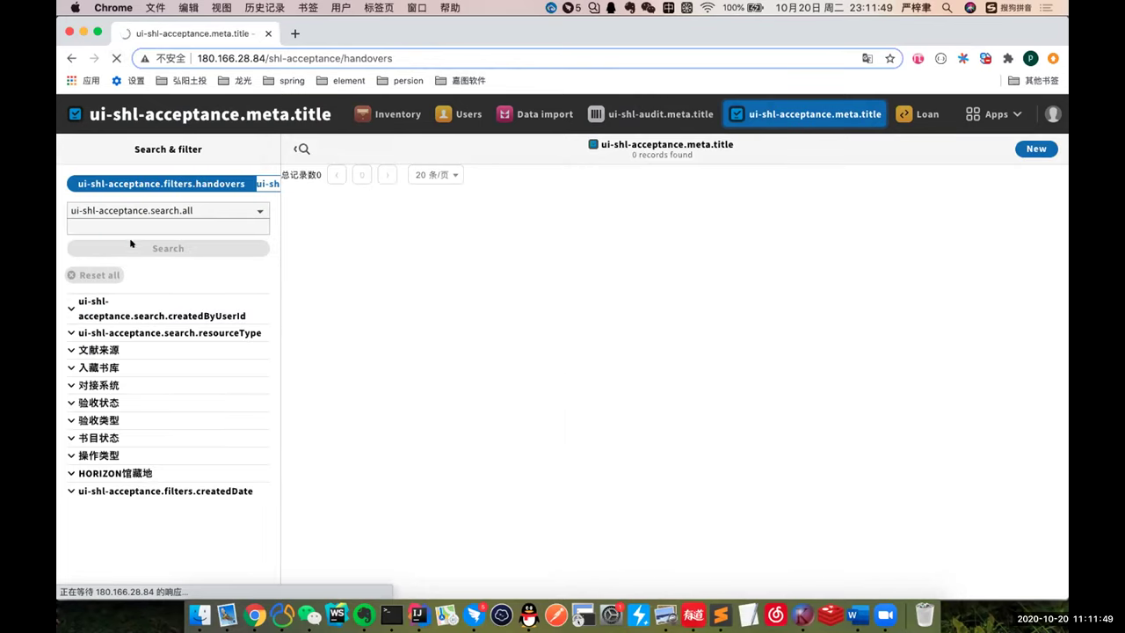
click(162, 208)
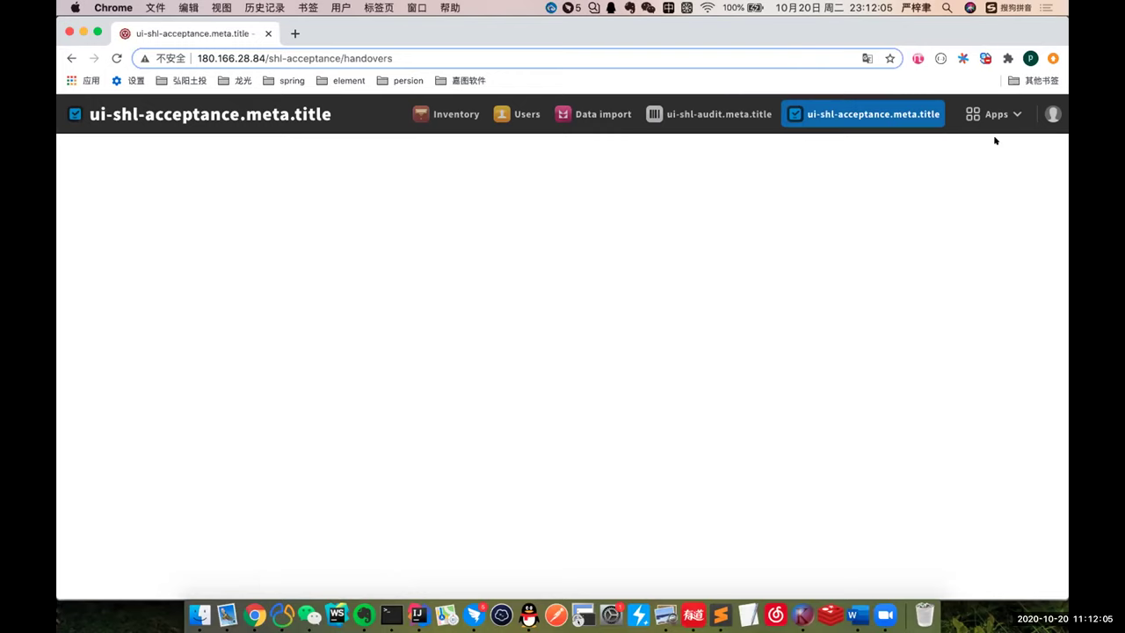
click(132, 225)
text(j)
key(Escape)
click(139, 211)
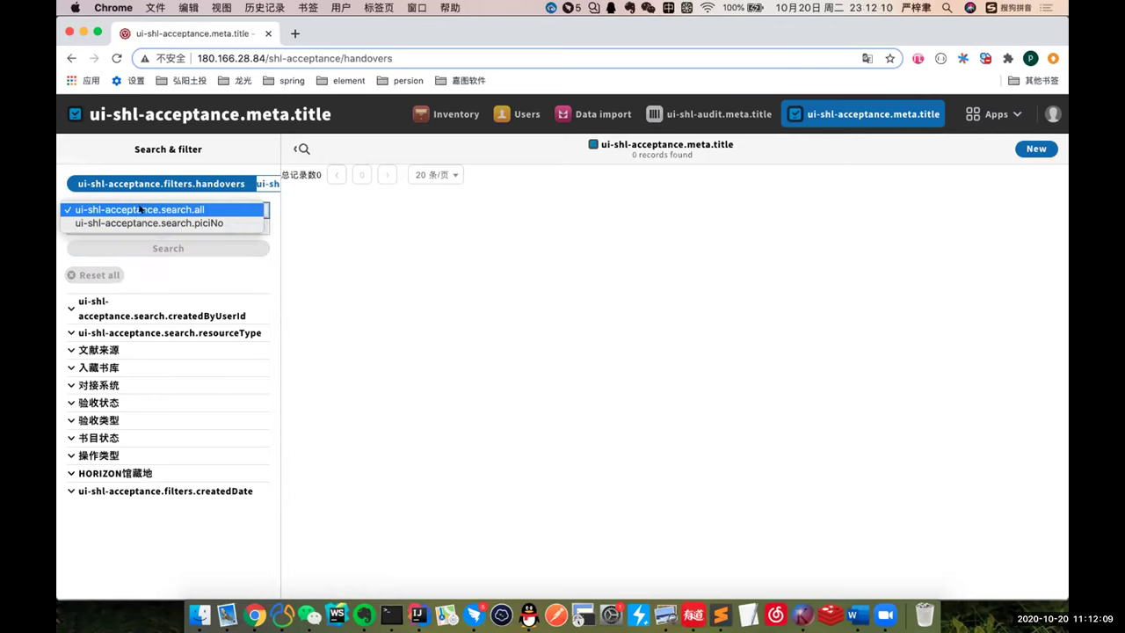
click(139, 209)
Set the locale in the tenant's Language and localization settings back to Chinese Simplified and save.
click(992, 114)
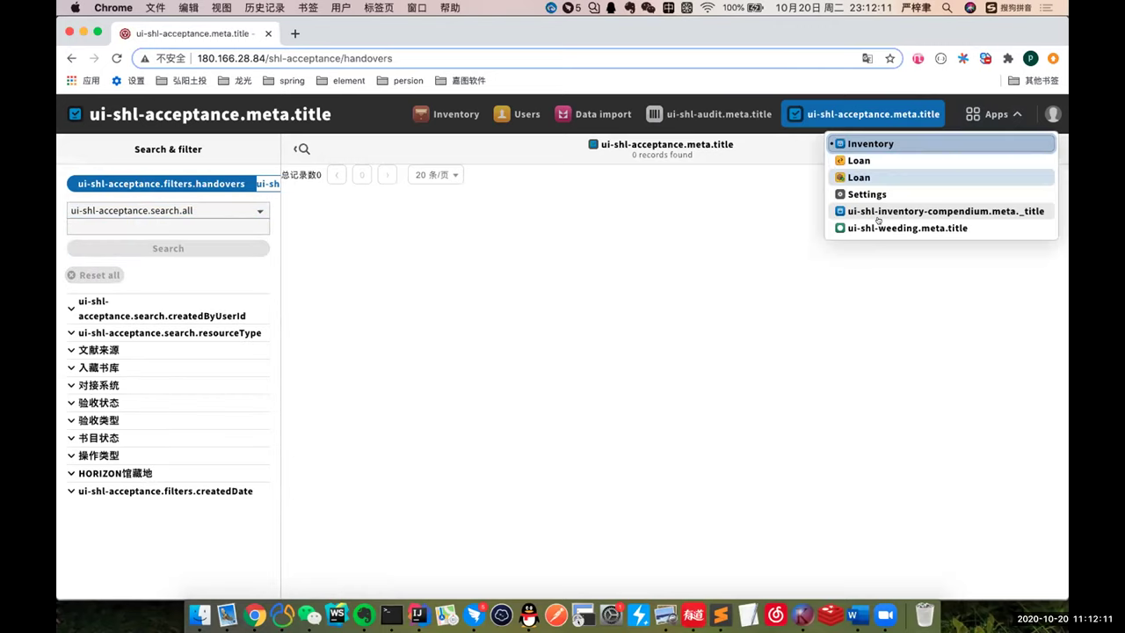
click(857, 190)
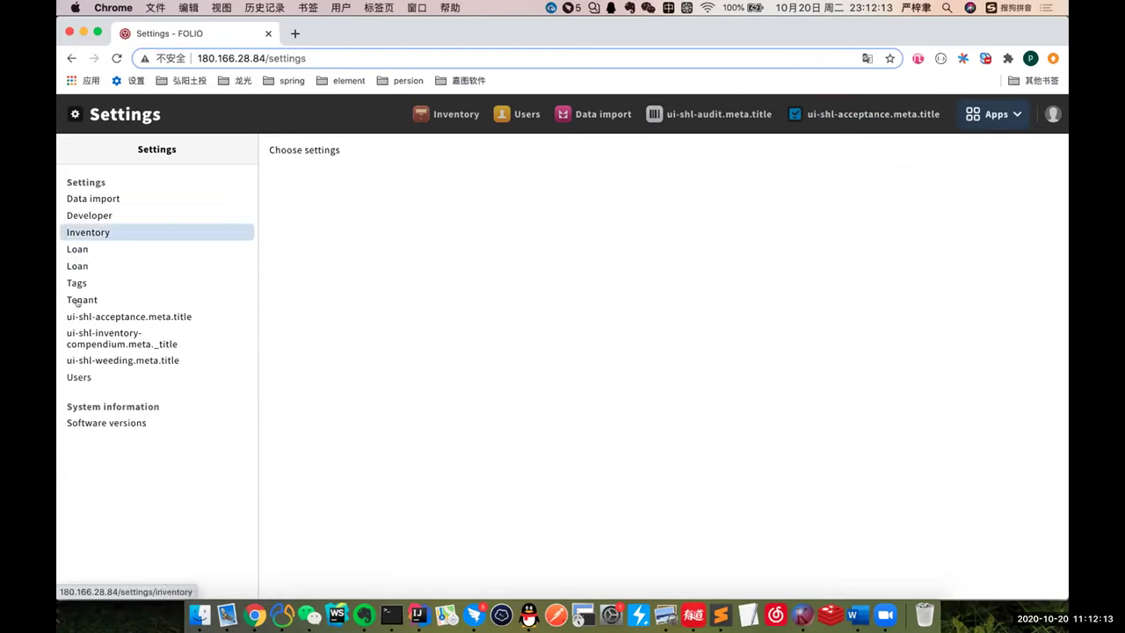
click(79, 299)
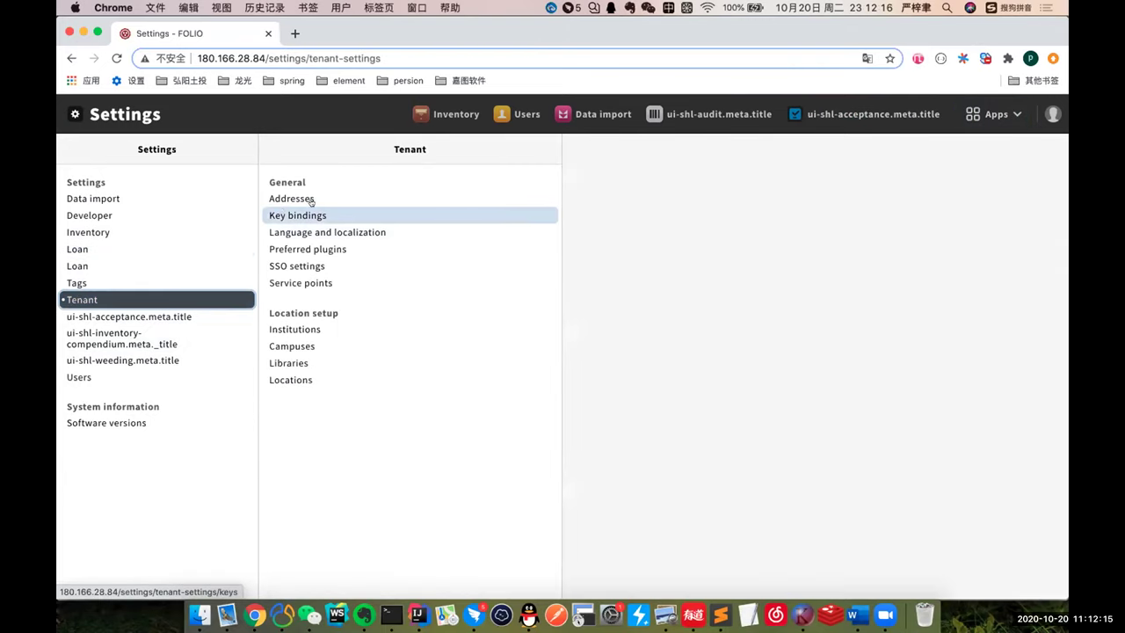
click(325, 232)
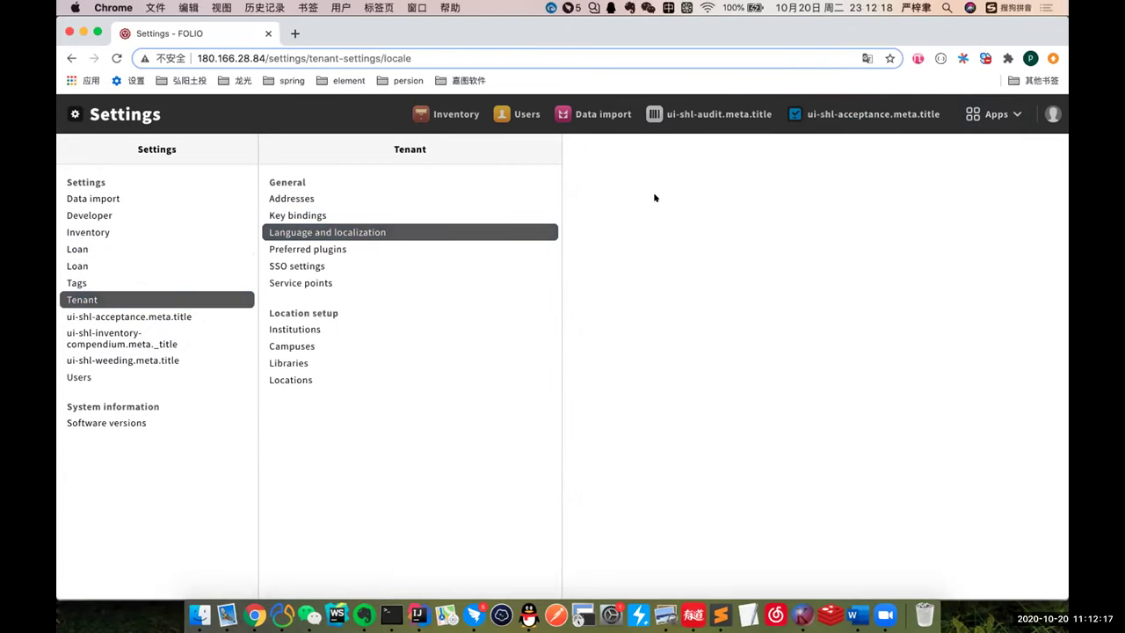
click(617, 296)
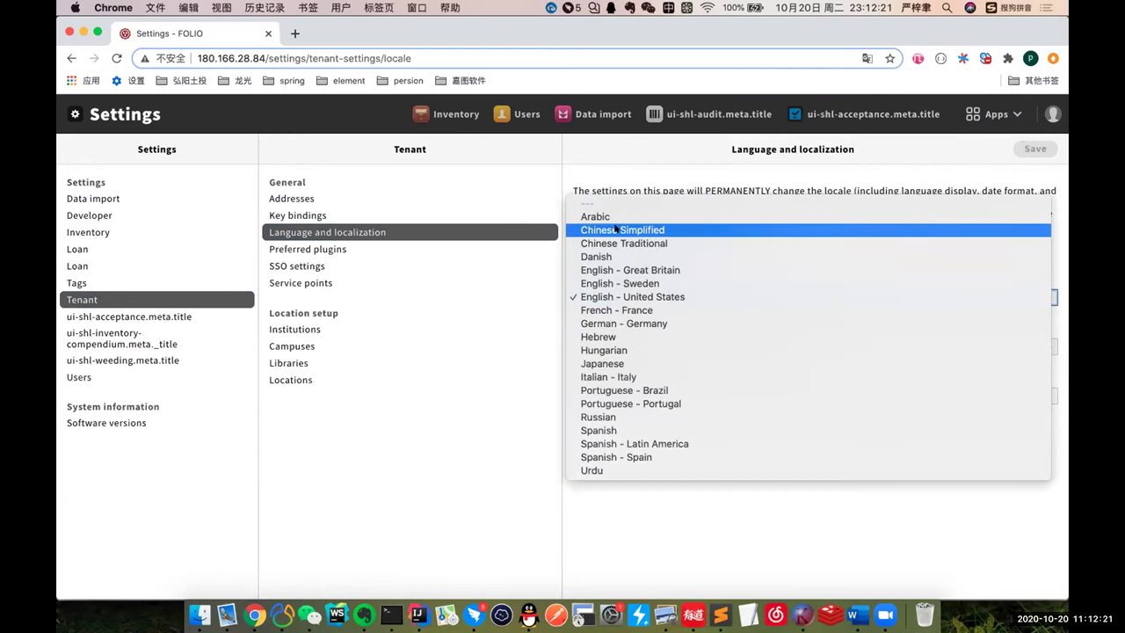
click(615, 230)
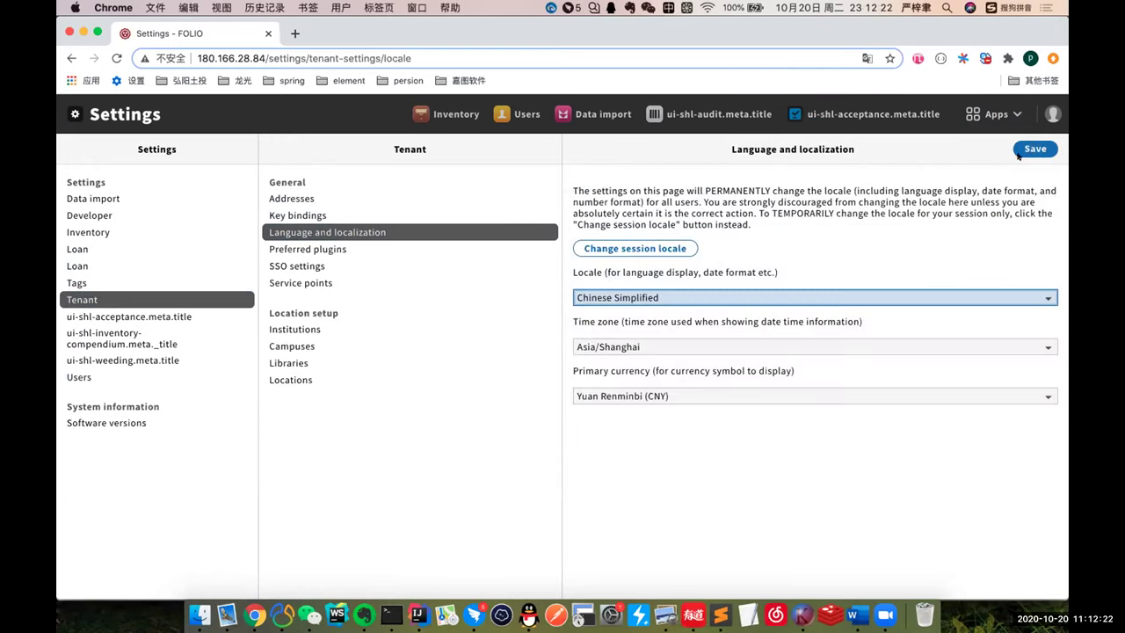
Search the 书目 records of the 详编 app by 题名 for "java" and look through the matching records.
click(681, 112)
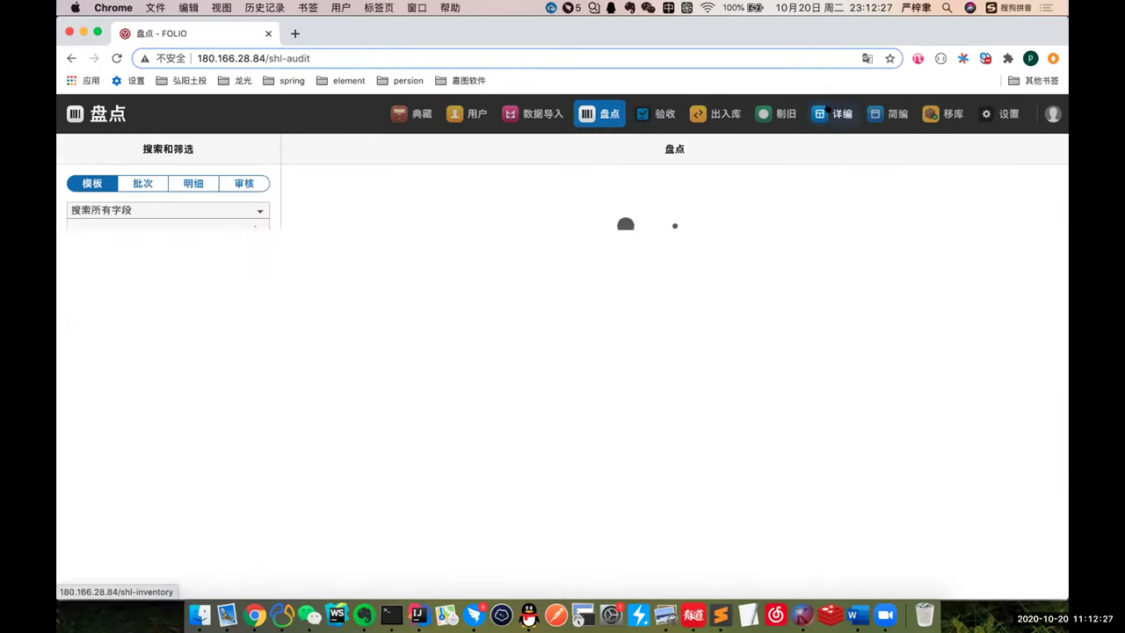
click(827, 111)
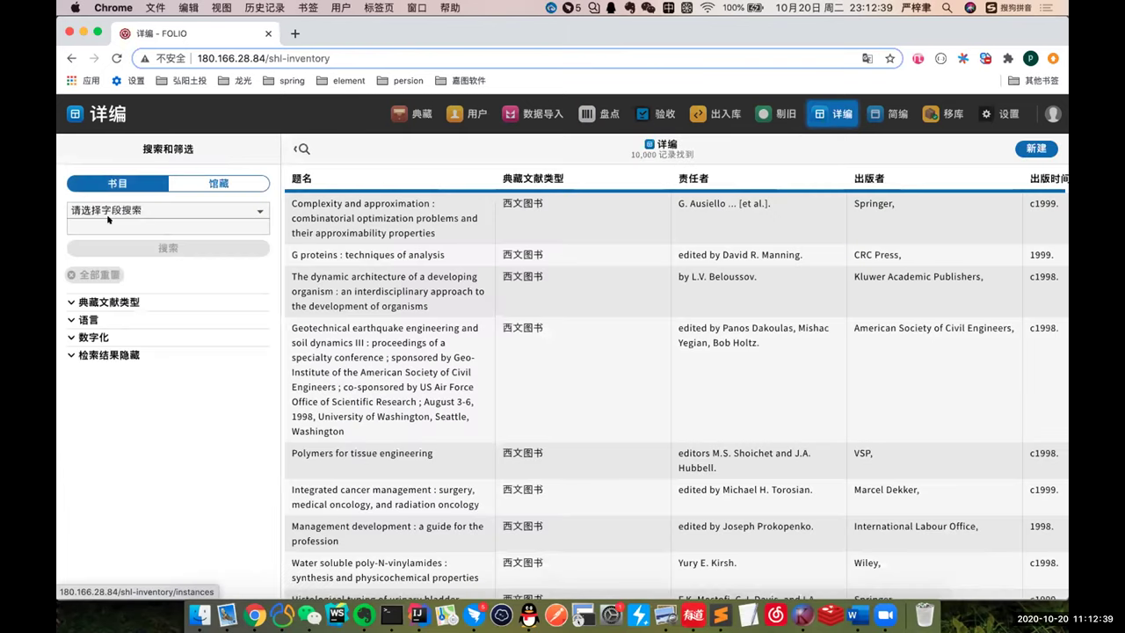
click(107, 211)
click(104, 222)
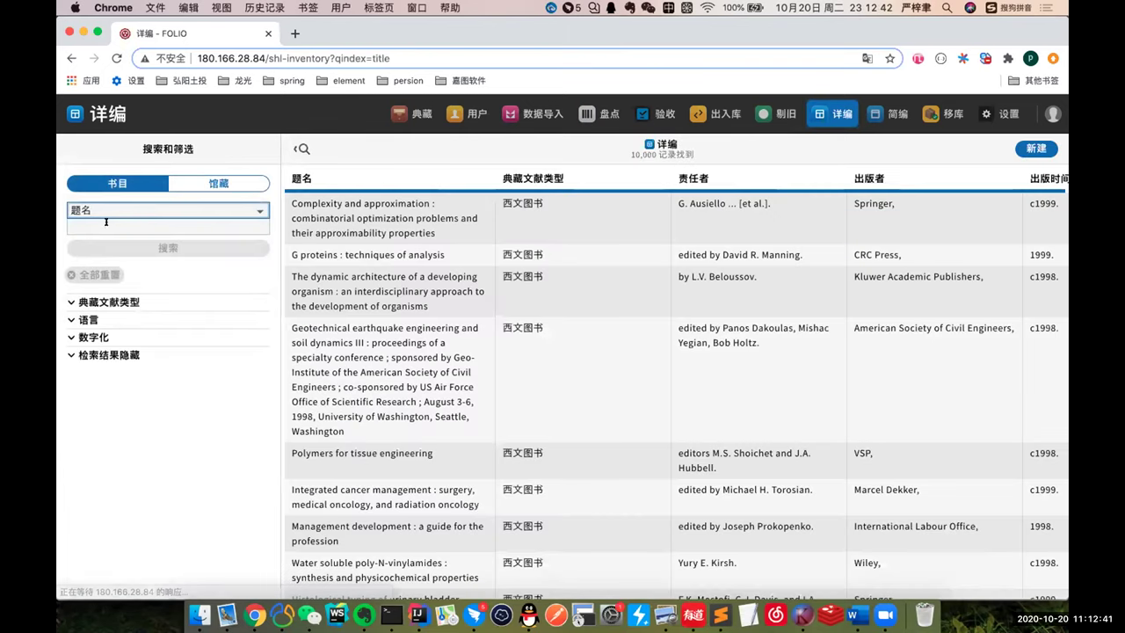
click(106, 225)
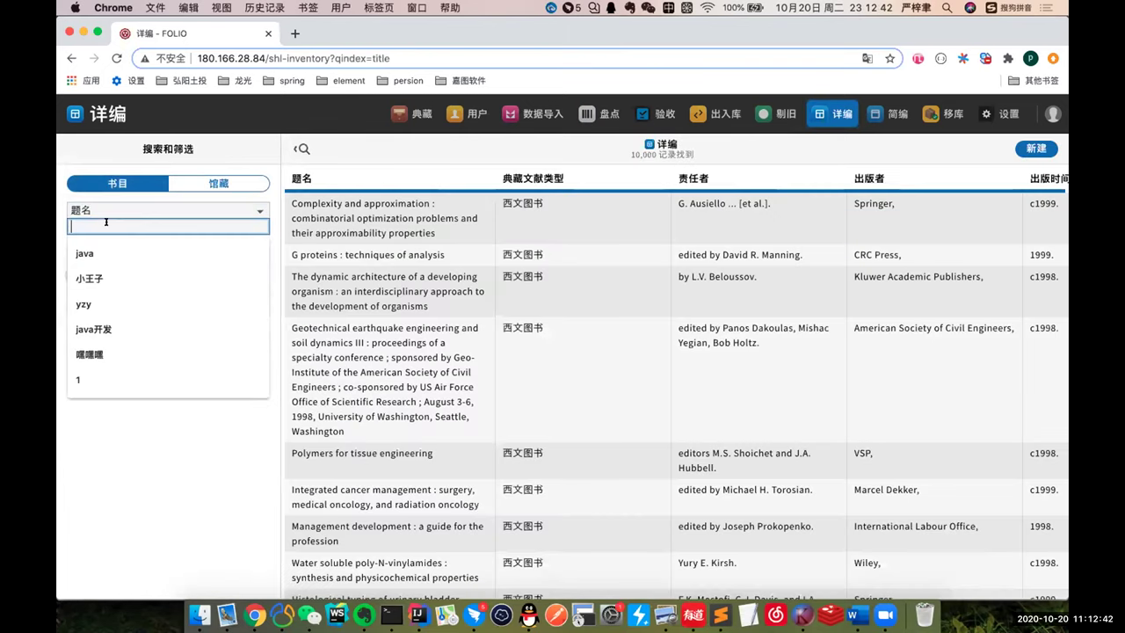
click(155, 252)
click(155, 249)
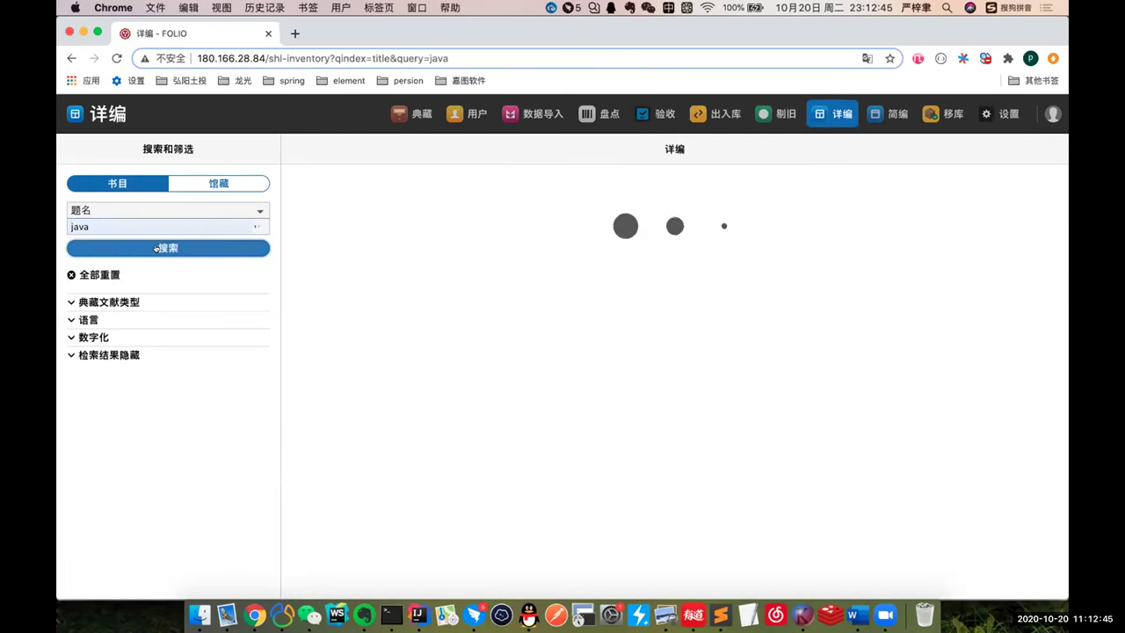
scroll(540, 314, right, 2)
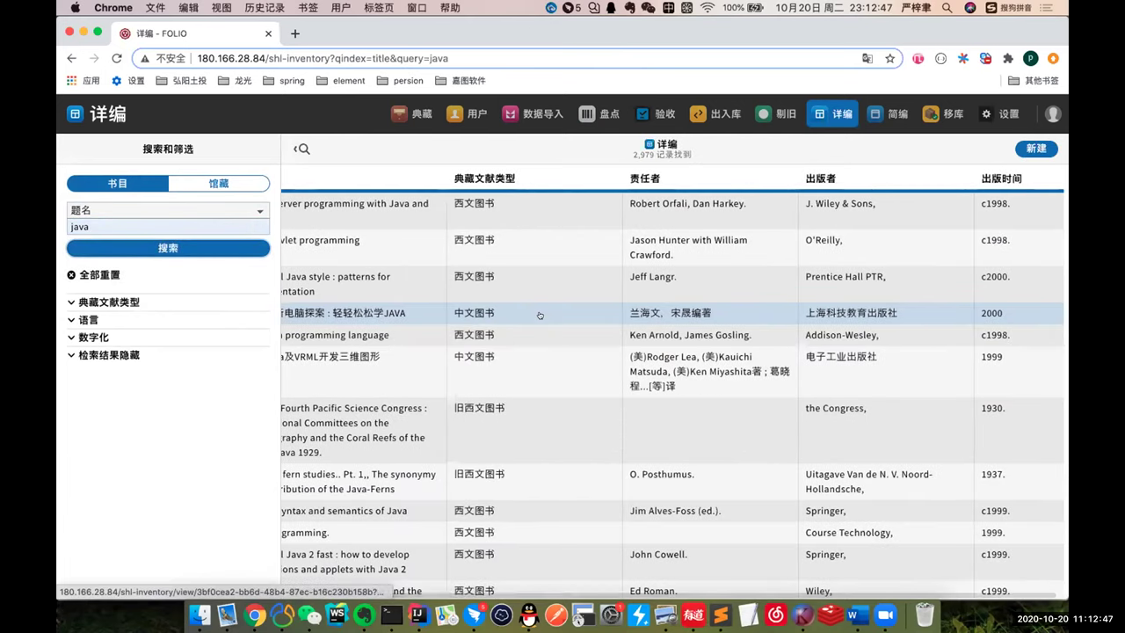
scroll(536, 278, left, 2)
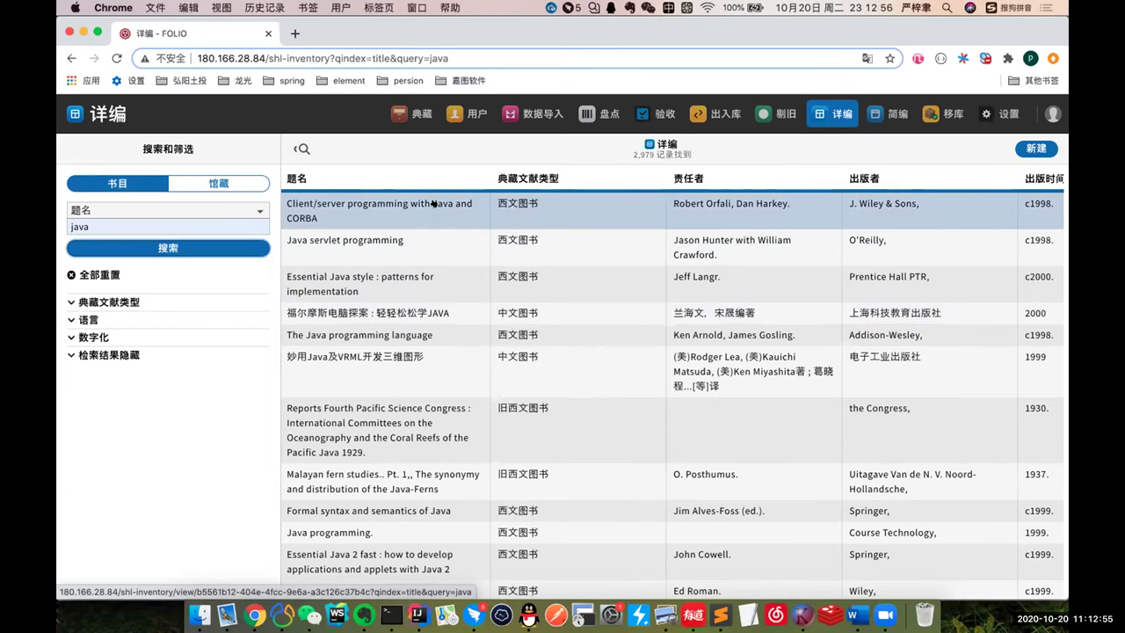
scroll(434, 203, down, 5)
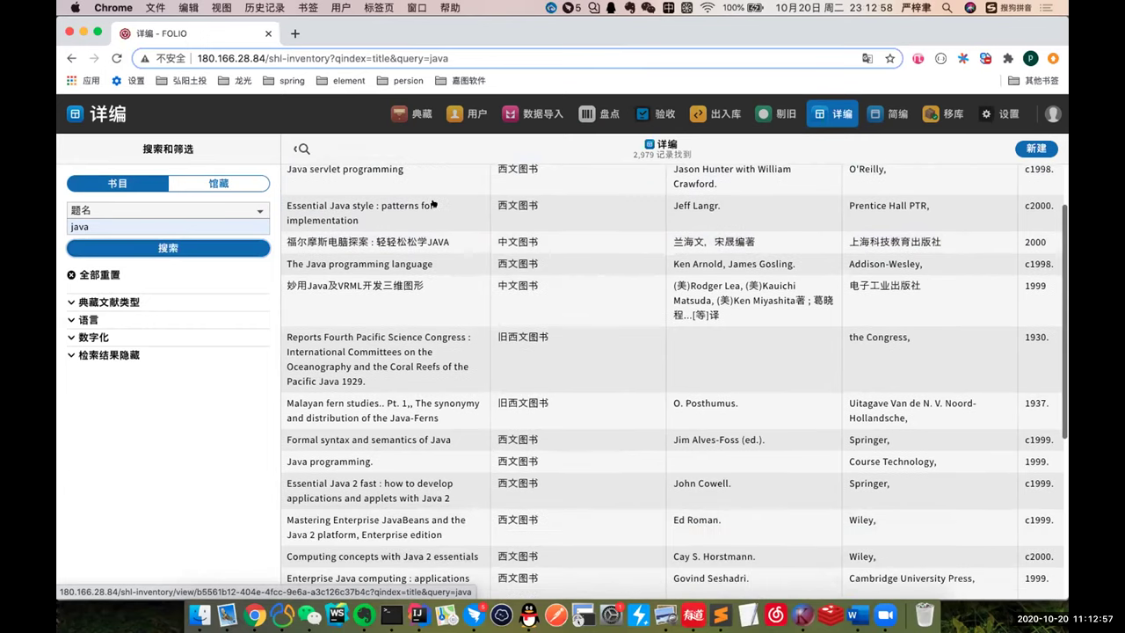
Review the java title matches, and rerun the "java" search by 责任人 and by 出版者(精确).
scroll(434, 203, down, 1)
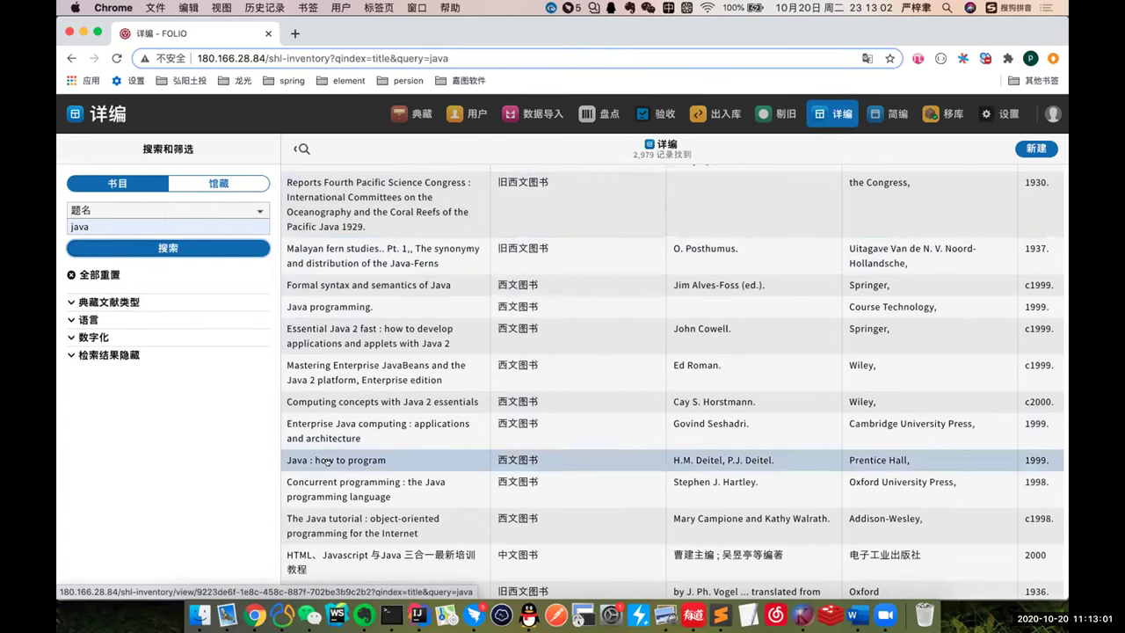
scroll(334, 460, down, 2)
click(106, 211)
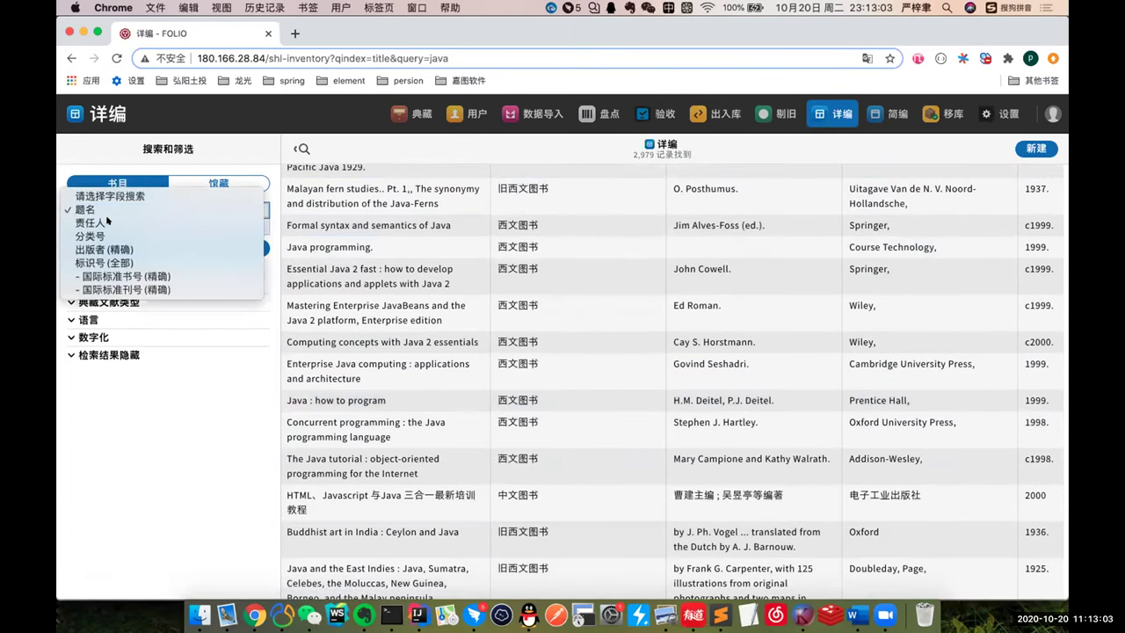
click(103, 219)
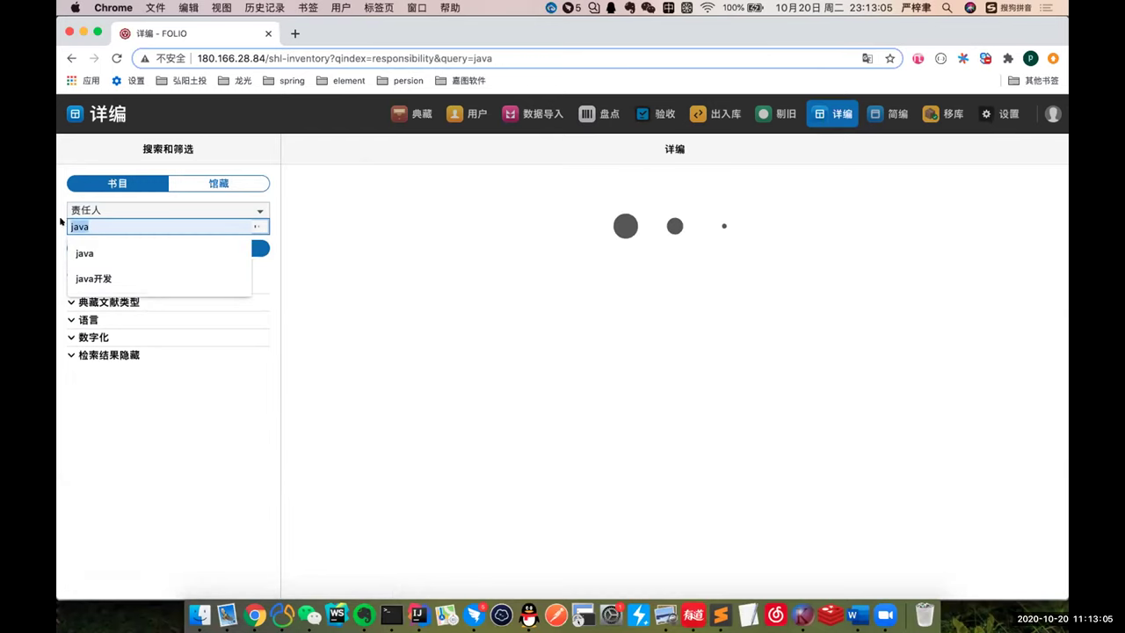
click(116, 211)
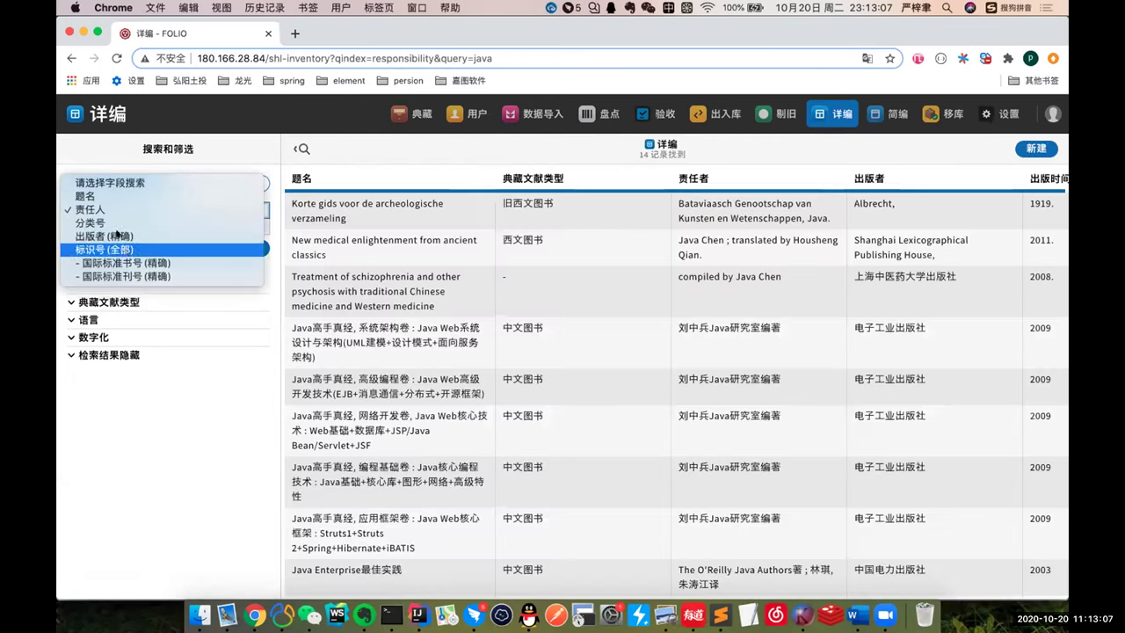
click(115, 235)
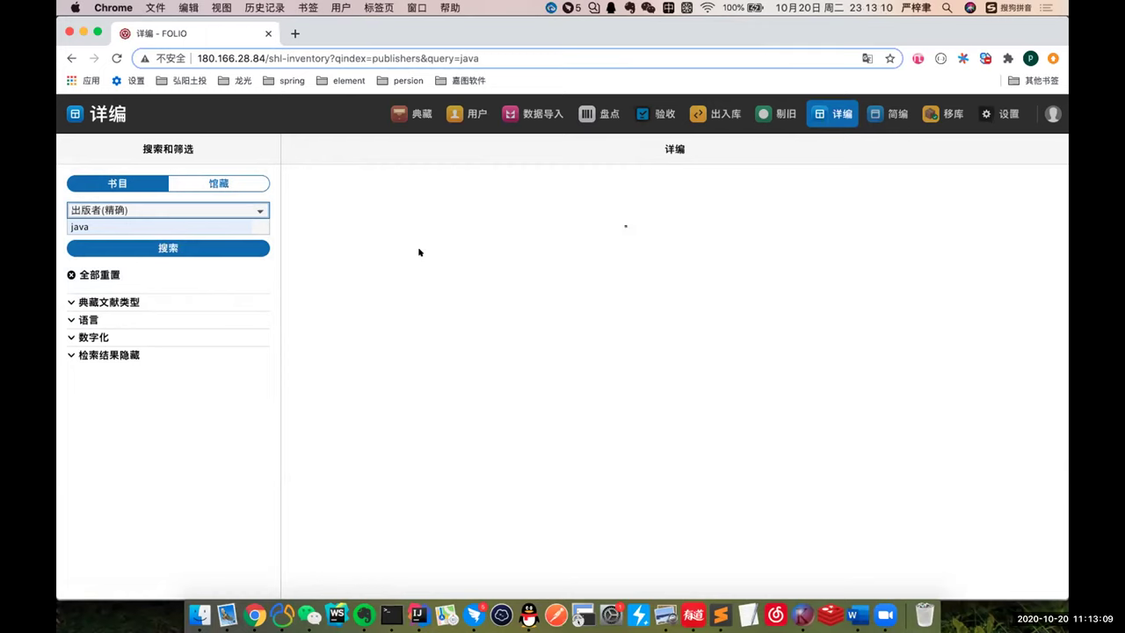
Clear the java query and search the 书目 records by 出版者(精确) for "Spirnger".
click(141, 220)
key(BackSpace)
key(BackSpace)
key(BackSpace)
key(BackSpace)
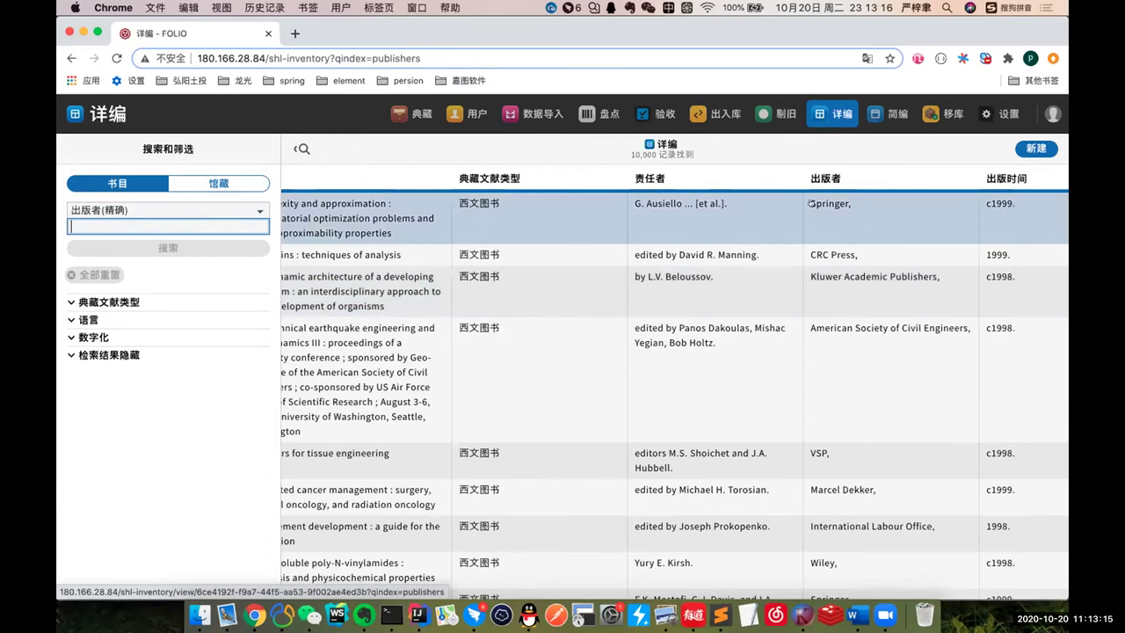
click(851, 203)
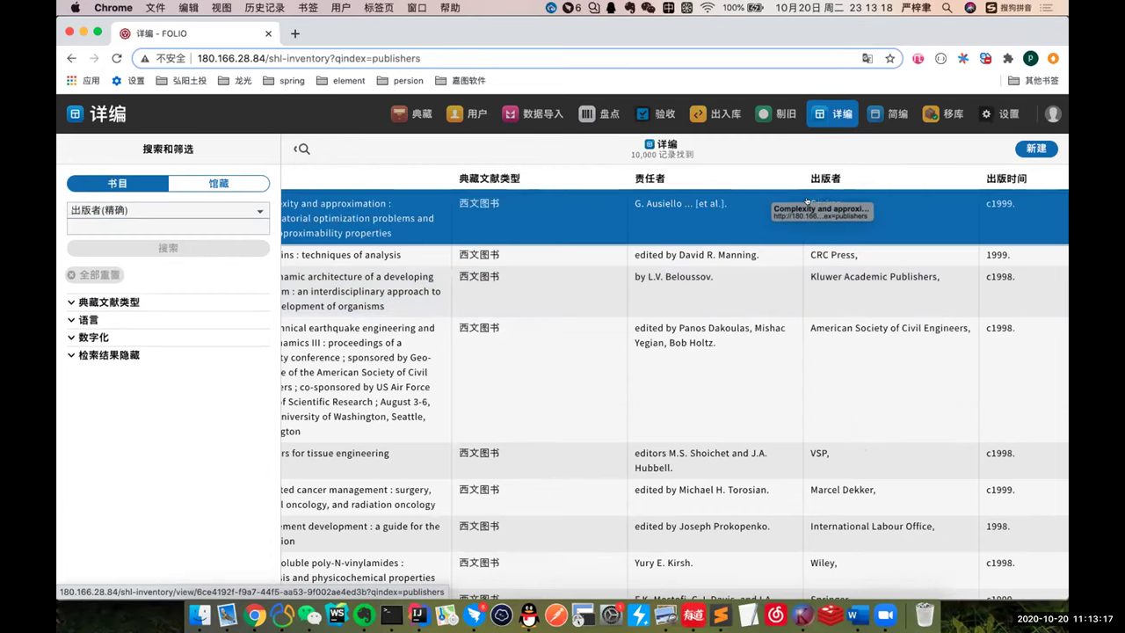
click(138, 232)
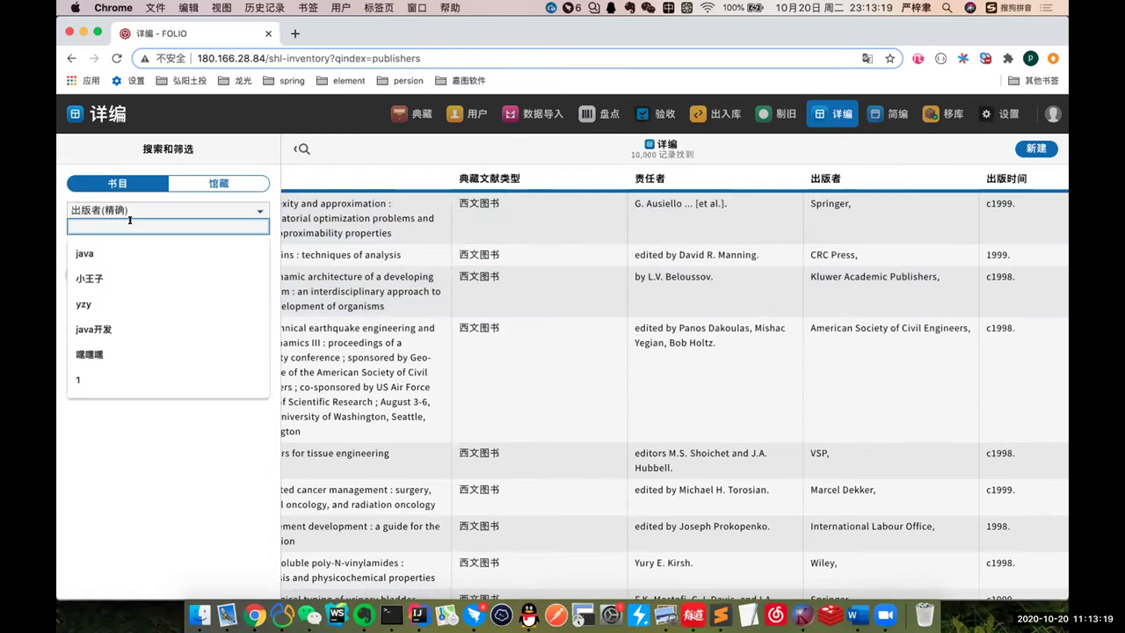
text(Spirng)
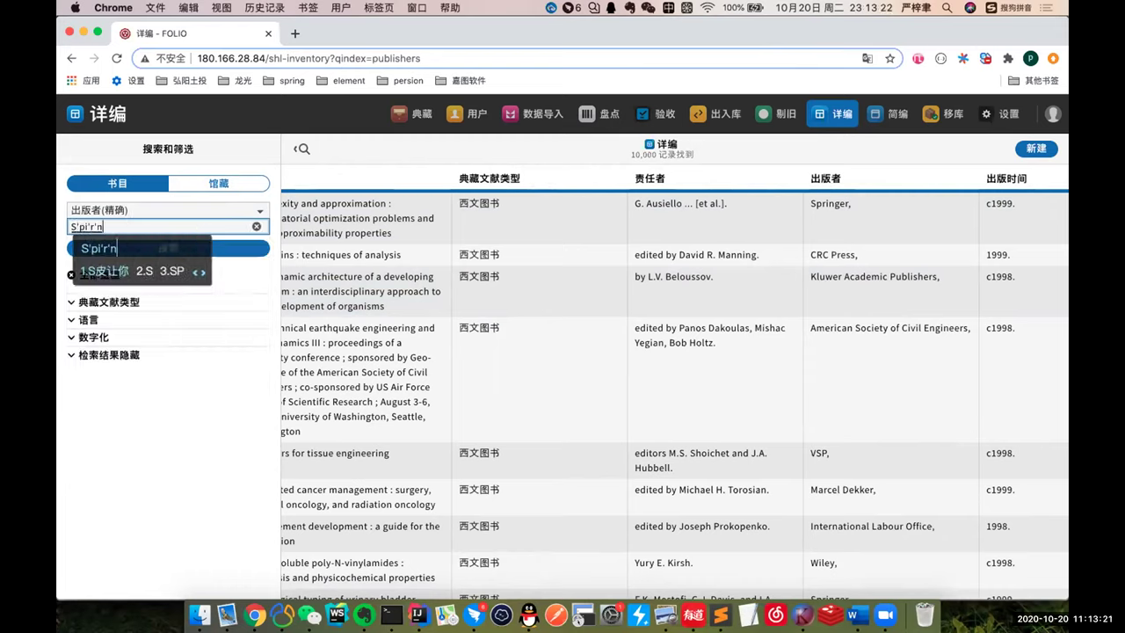
key(Return)
text(er)
key(Return)
click(92, 247)
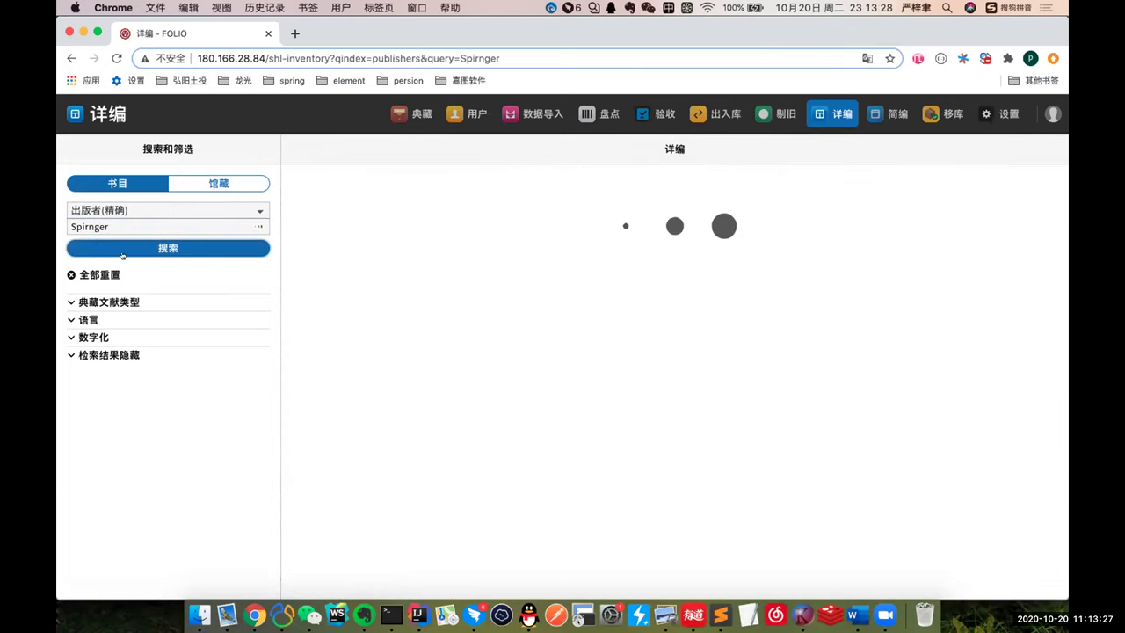
Extend the query to "Spirnger," and rerun the search by 分类号 and by 责任人.
click(130, 225)
text(,)
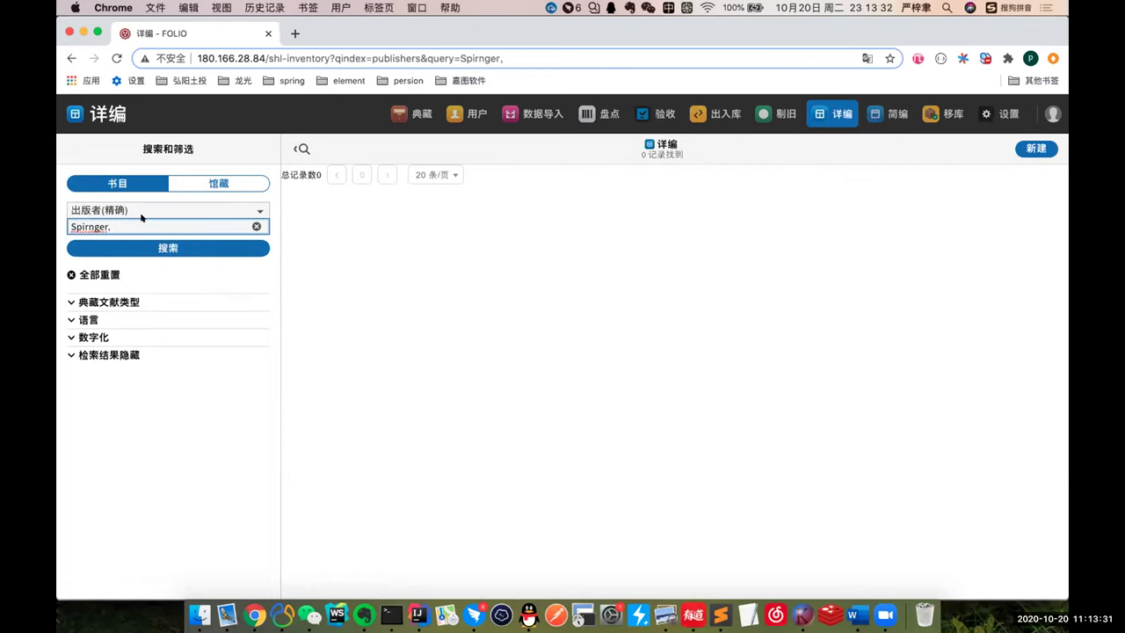
click(143, 210)
click(171, 196)
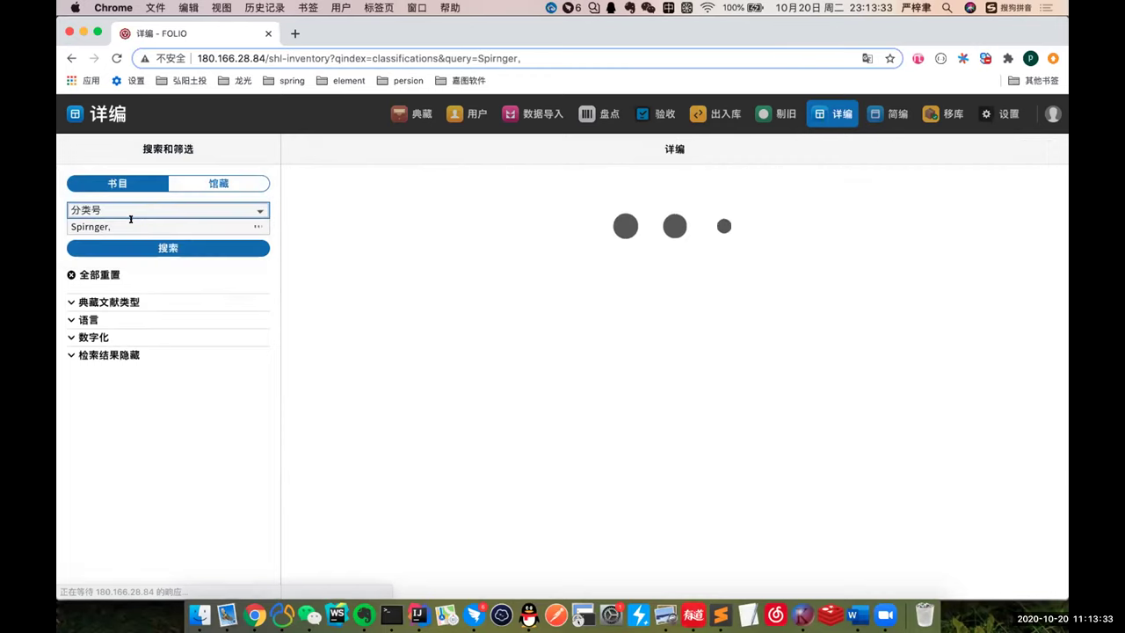
click(120, 209)
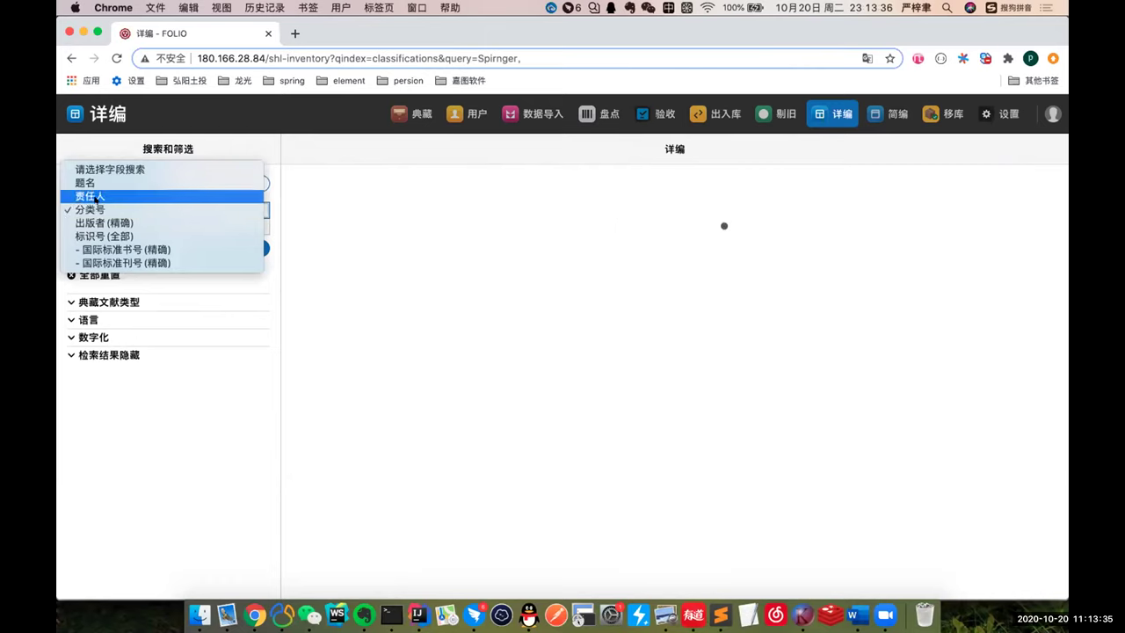
click(103, 196)
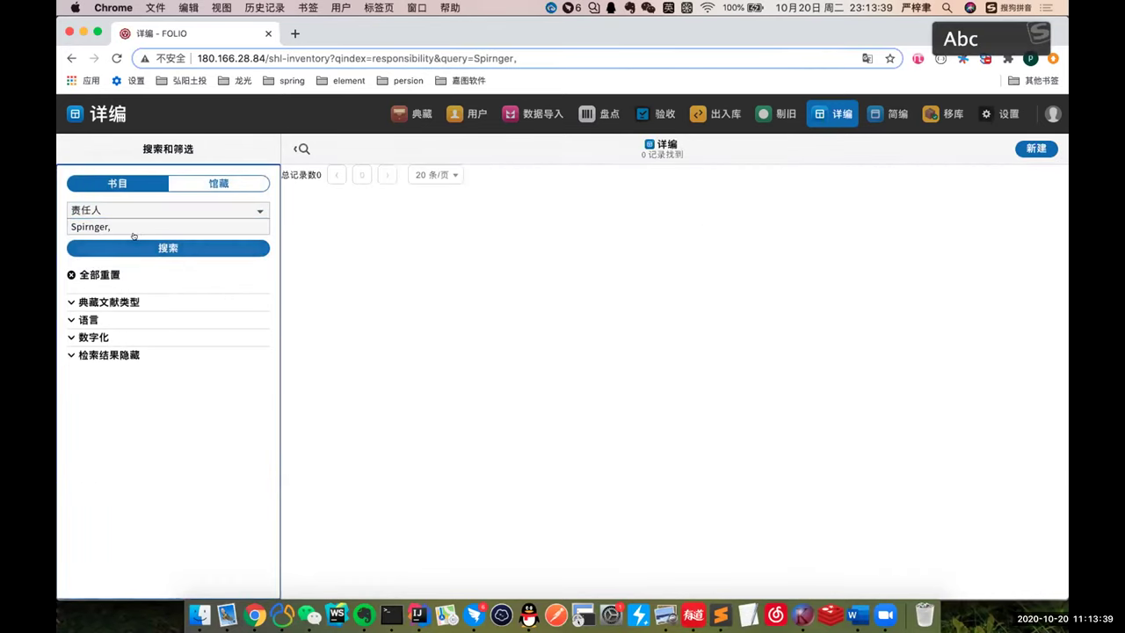
click(142, 242)
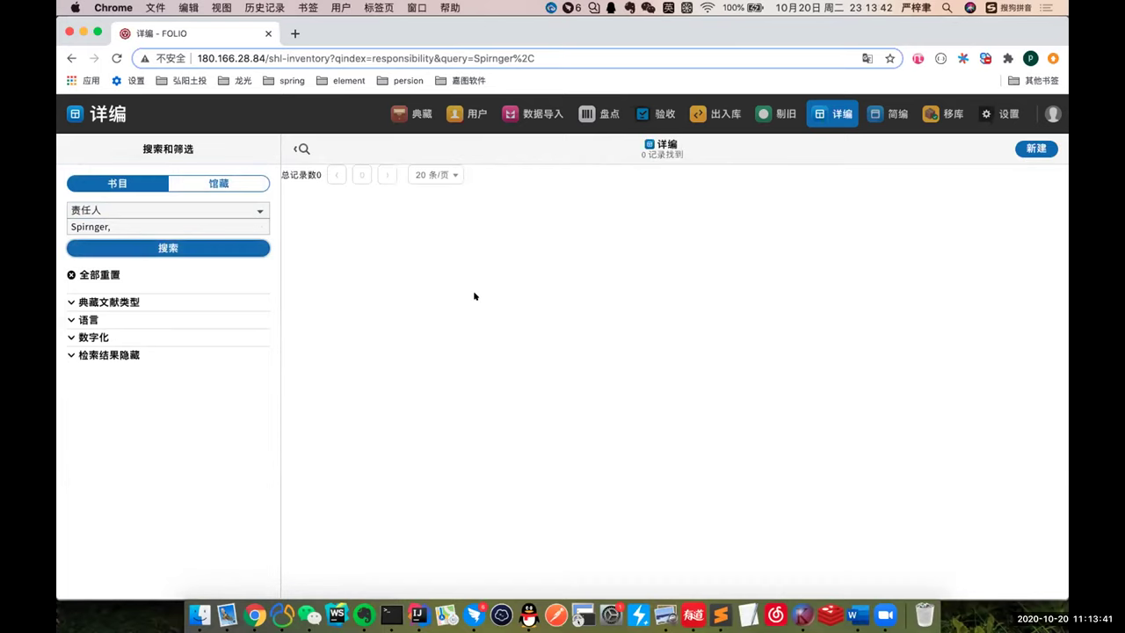
Clear the whole query from the 责任人 search.
click(141, 219)
key(BackSpace)
key(BackSpace)
key(BackSpace)
key(BackSpace)
key(BackSpace)
key(BackSpace)
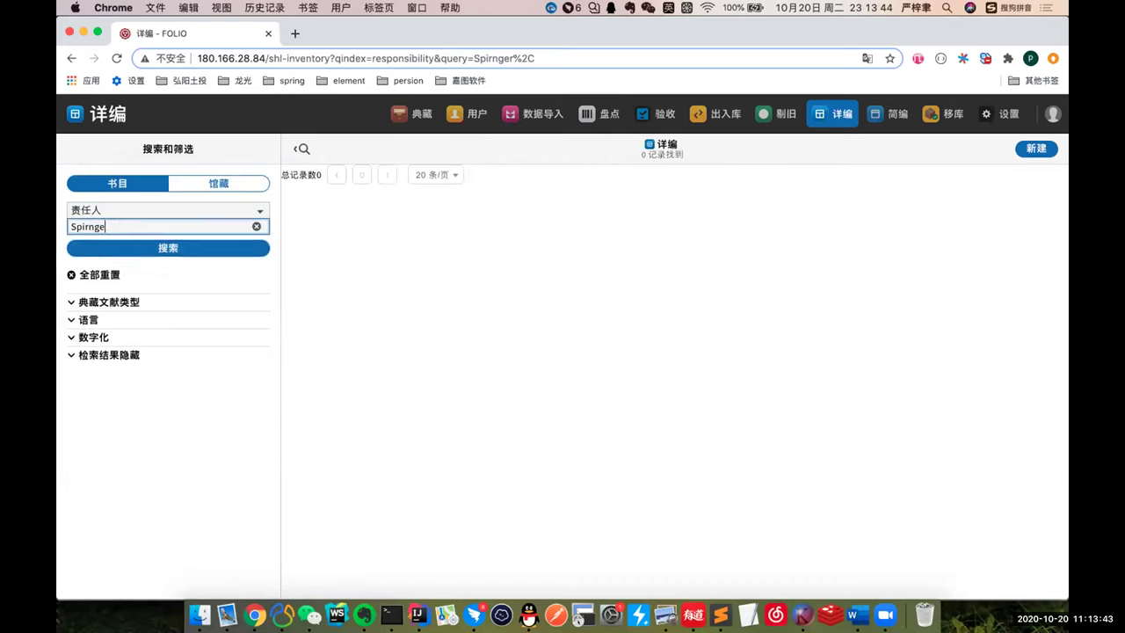
key(BackSpace)
key(BackSpace)
key(BackSpace)
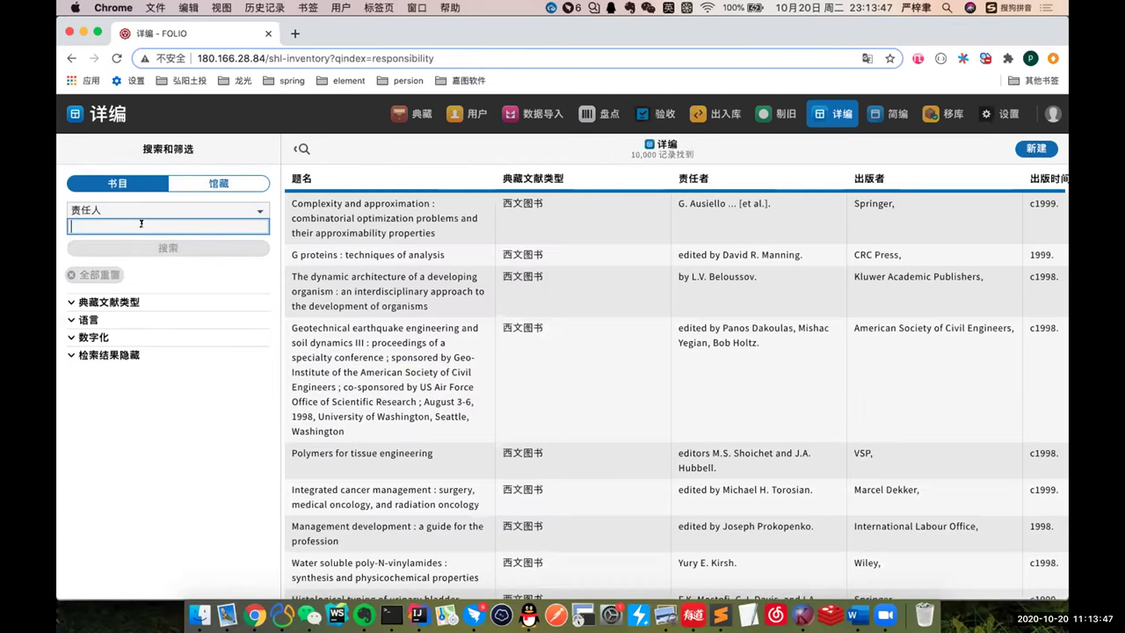
Search the 书目 records by 责任人 for "Springer," and look through the matching records.
click(138, 222)
text(S)
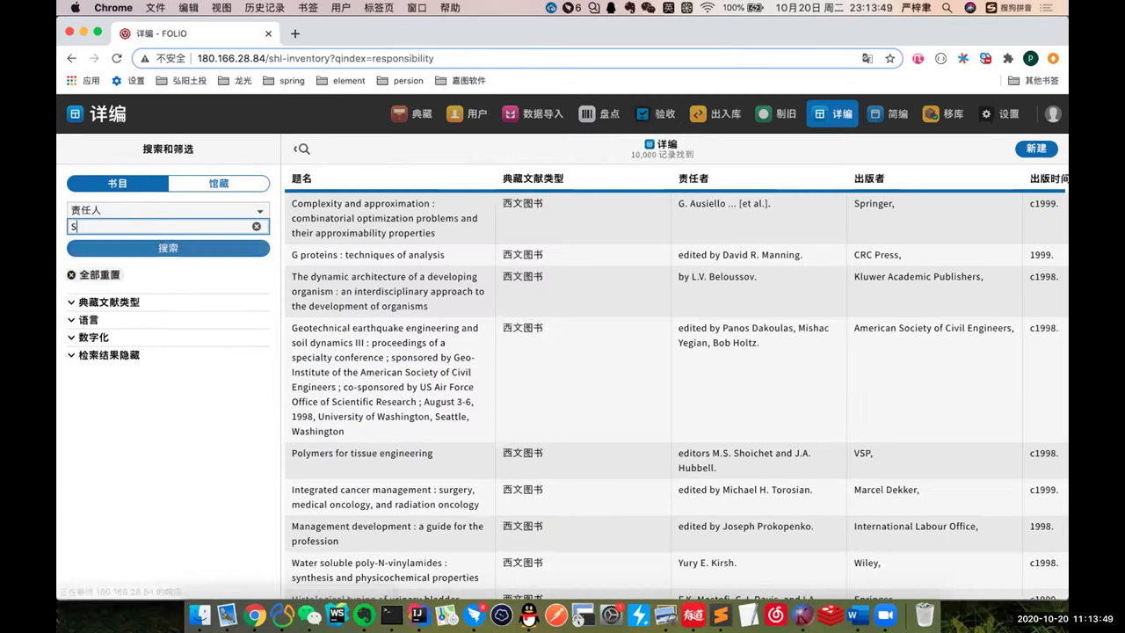
text(pringer)
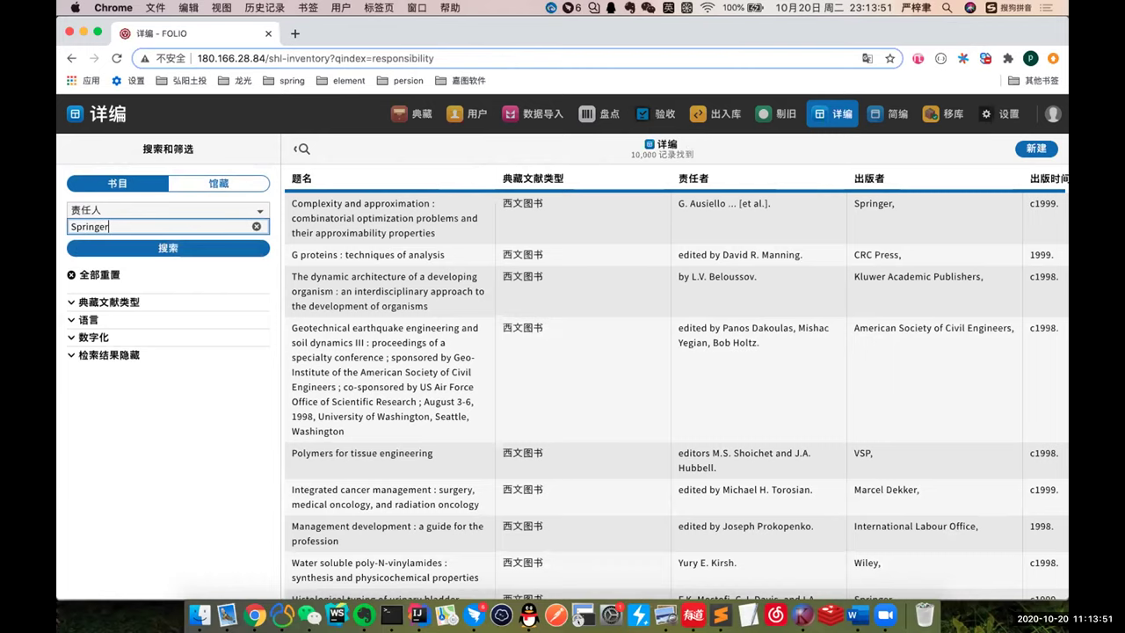
text(,)
key(Return)
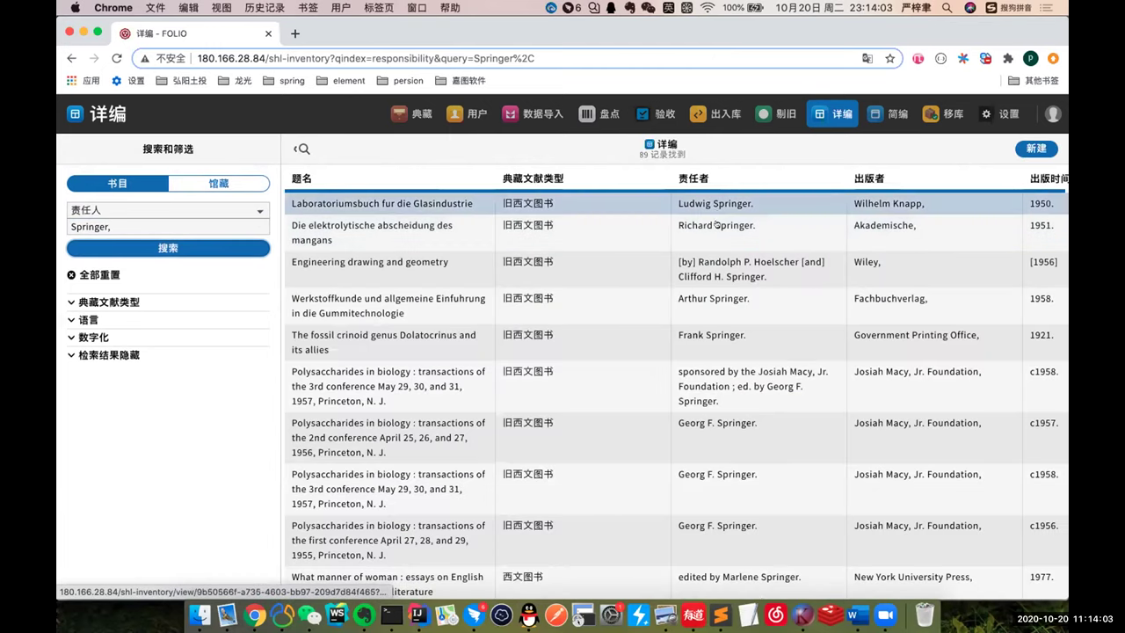
scroll(719, 296, down, 1)
scroll(719, 293, down, 3)
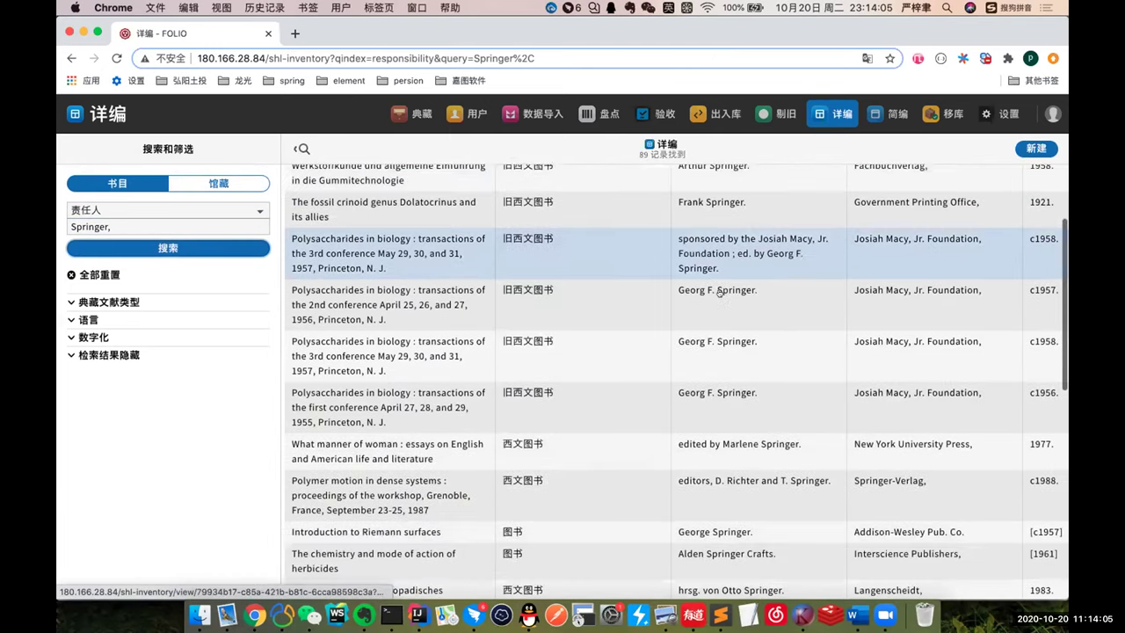
scroll(719, 293, down, 15)
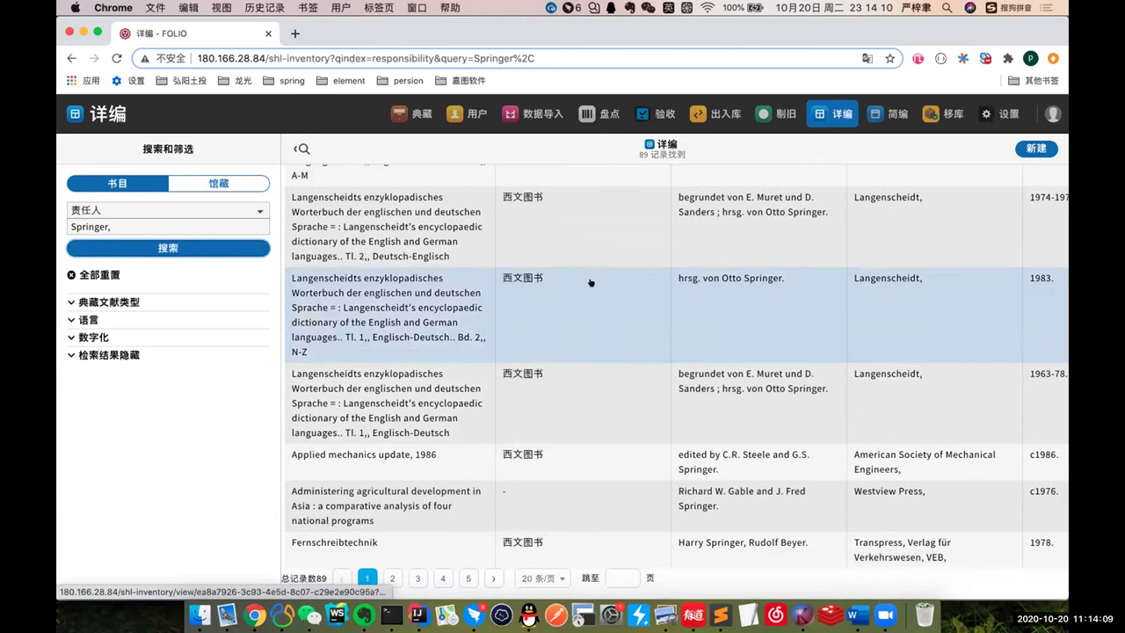
scroll(590, 282, up, 6)
scroll(590, 282, up, 9)
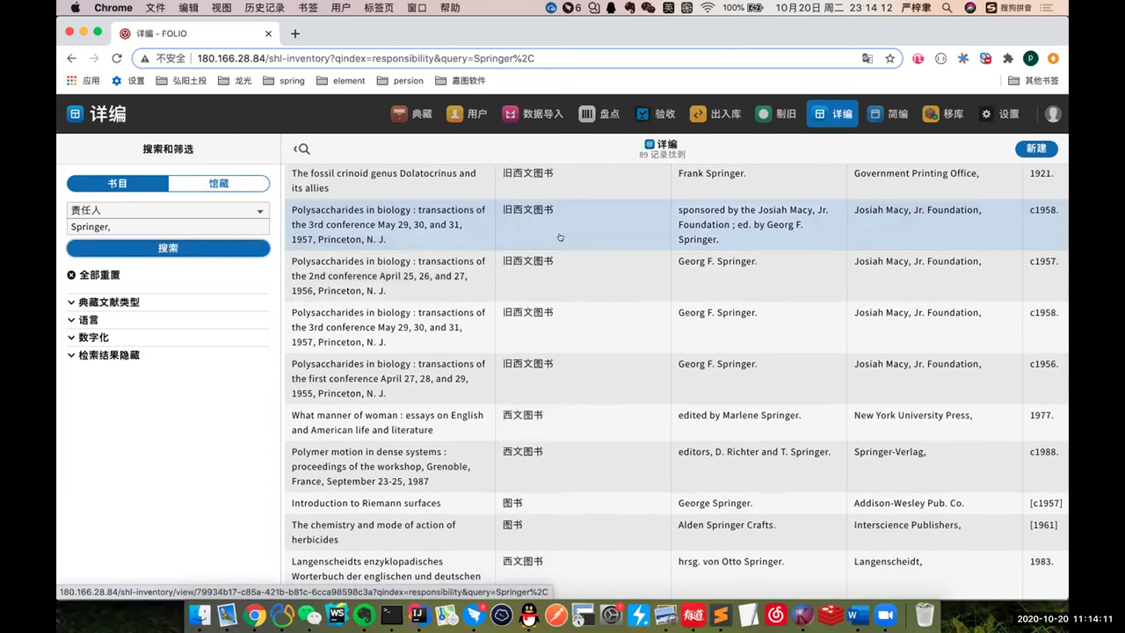
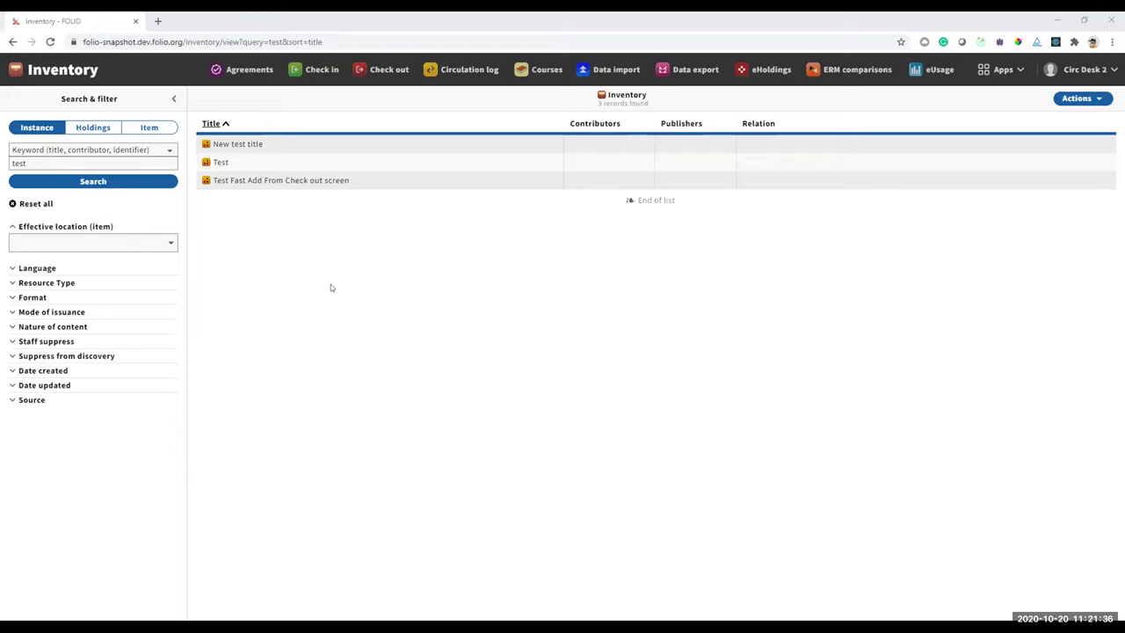
Open the Test instance record, expand its holdings with call number ending in c.1 and sort their items by copy number.
click(226, 165)
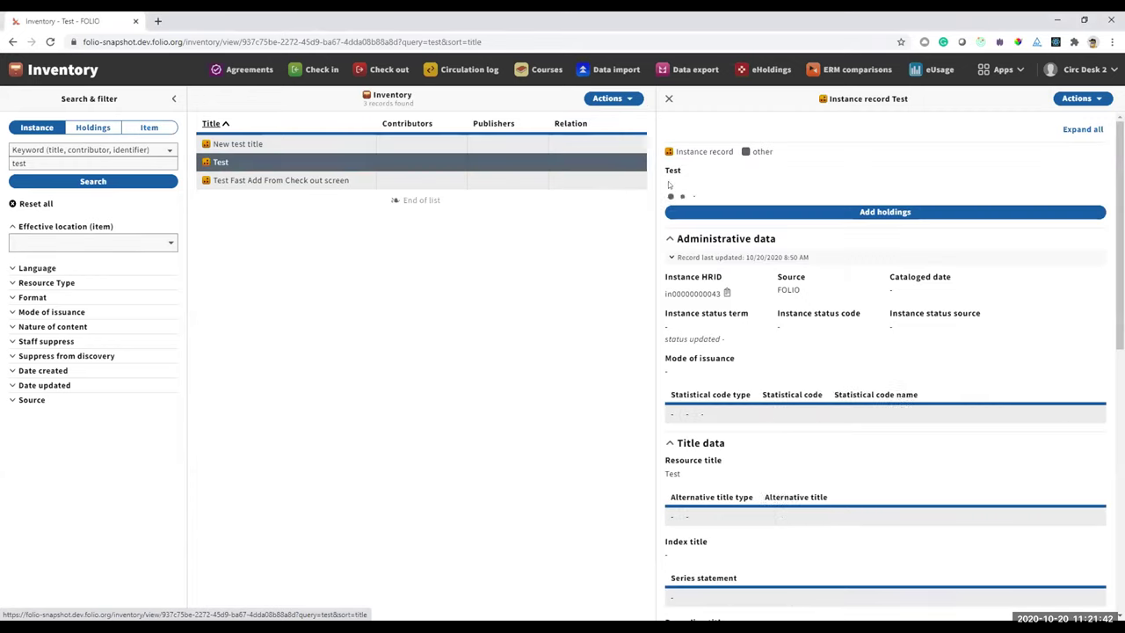
click(670, 199)
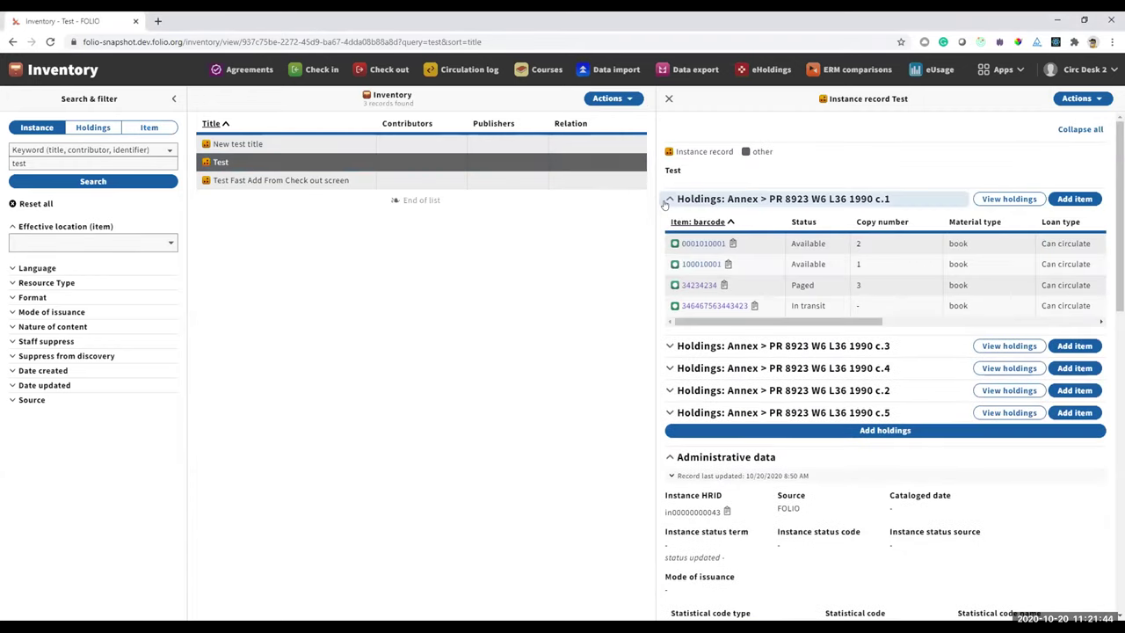
click(671, 199)
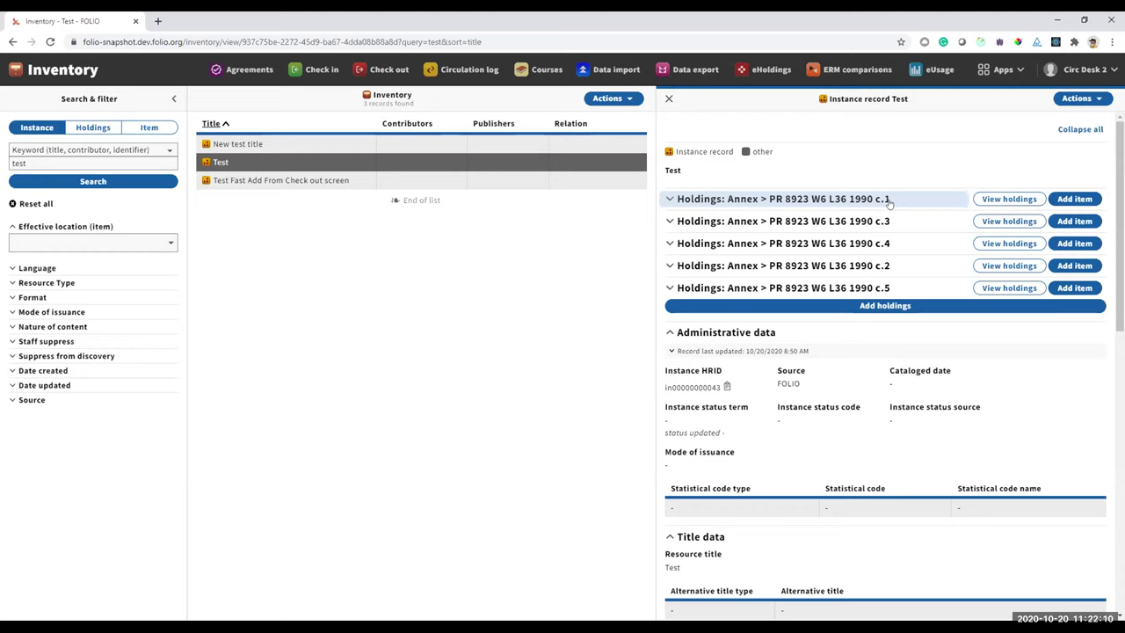
click(669, 201)
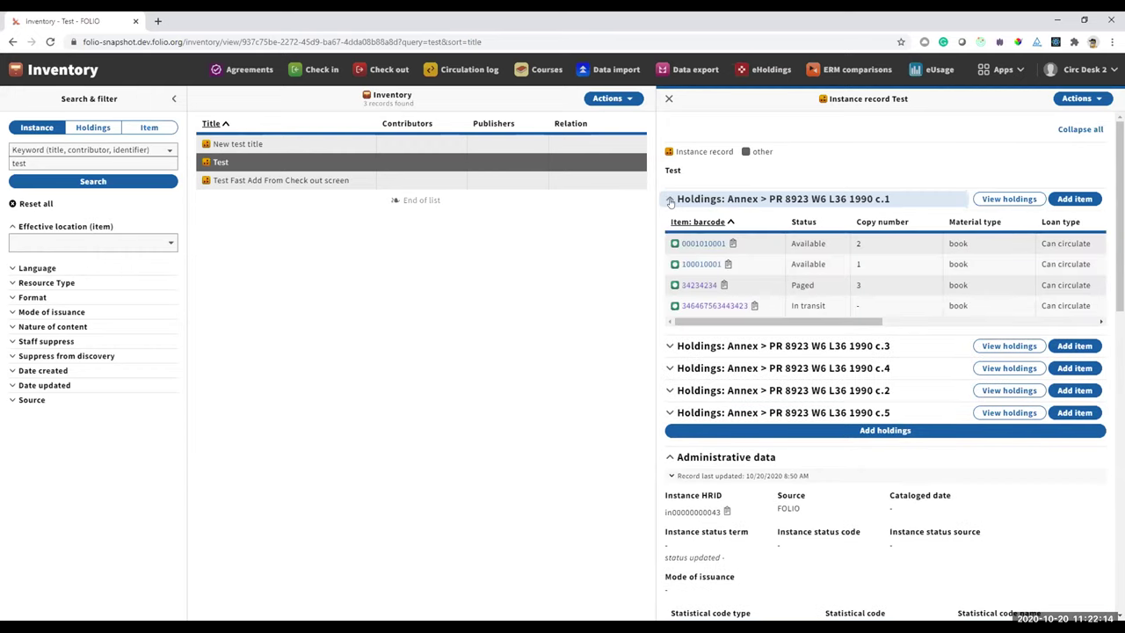
double_click(884, 225)
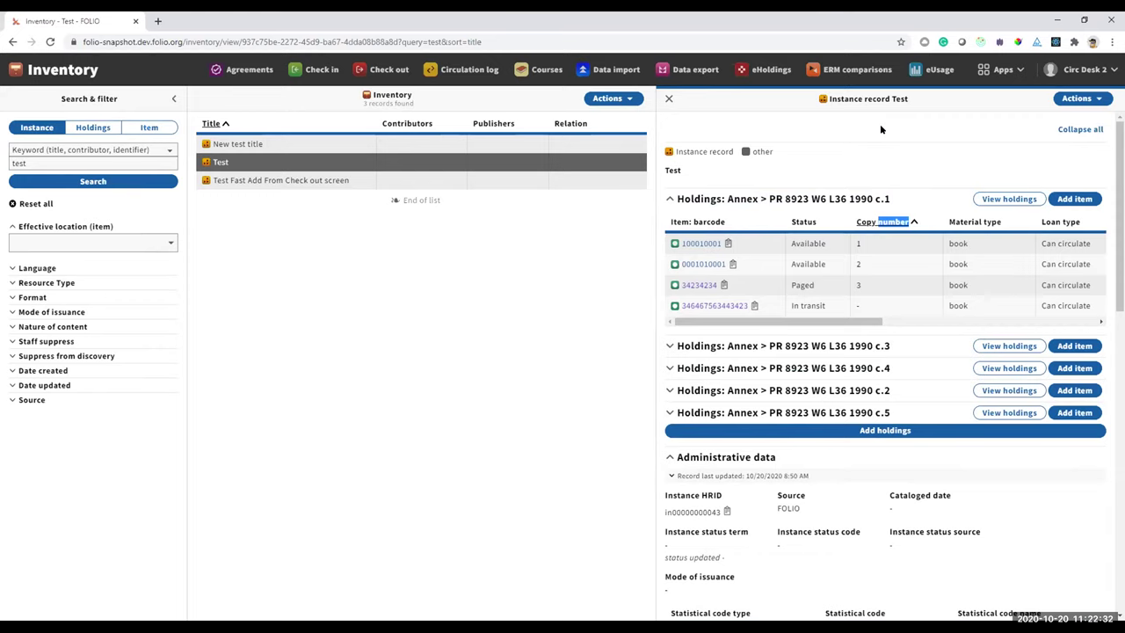
View the requests on the Test instance's items and open the request queue of the paged item.
click(1086, 102)
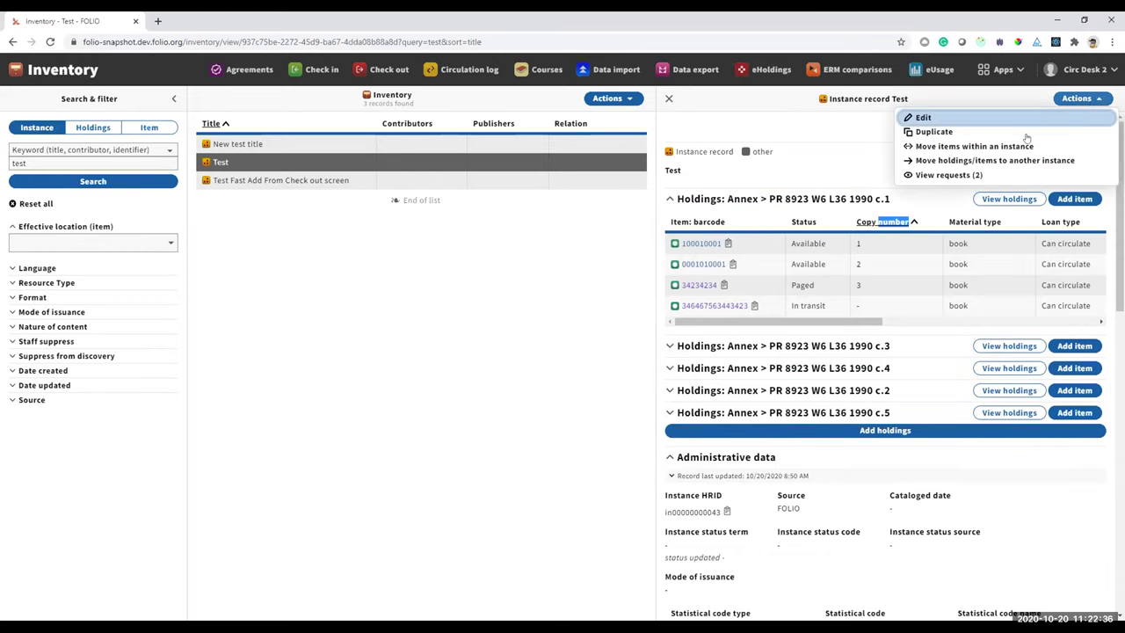
click(934, 176)
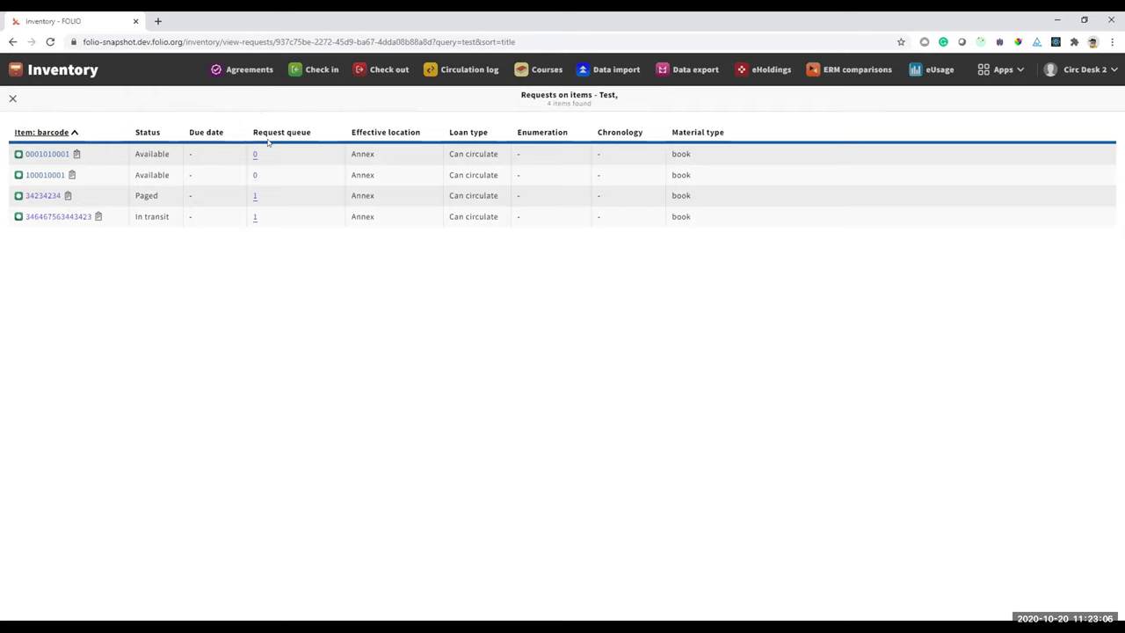
click(255, 196)
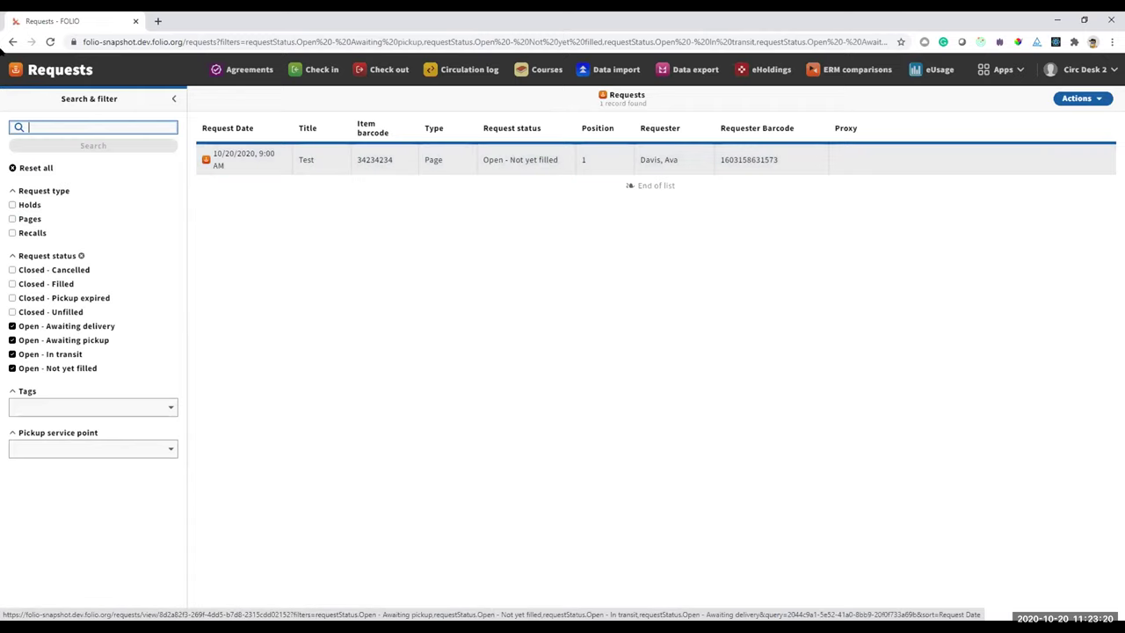
Return to the instance's list of requested items, open the in-transit item's record and highlight its status in the heading.
click(12, 41)
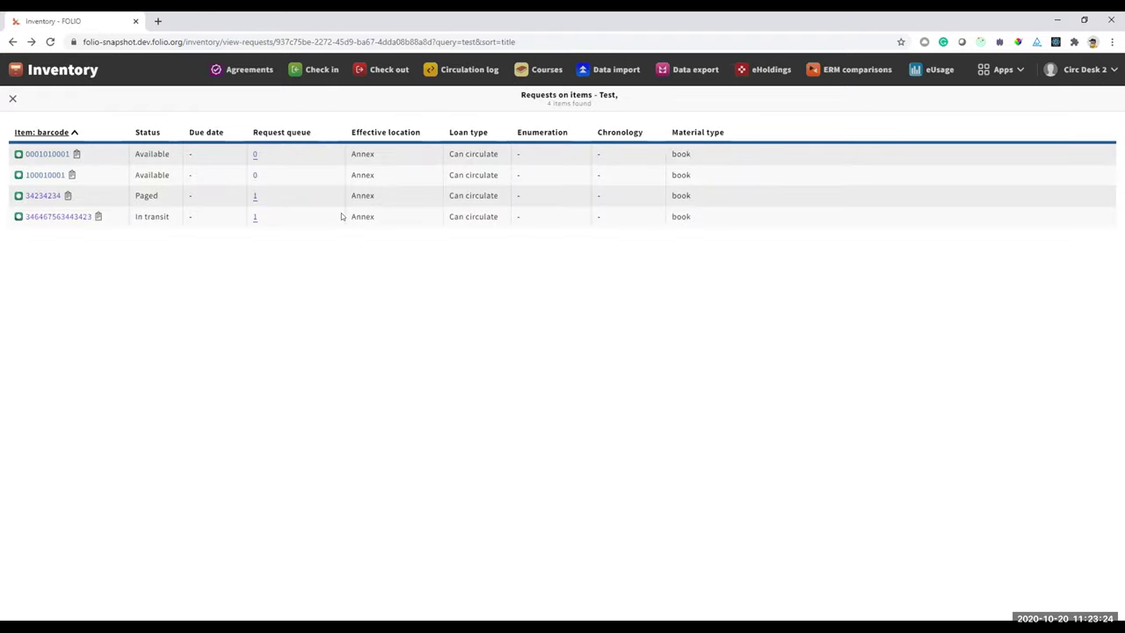
click(44, 217)
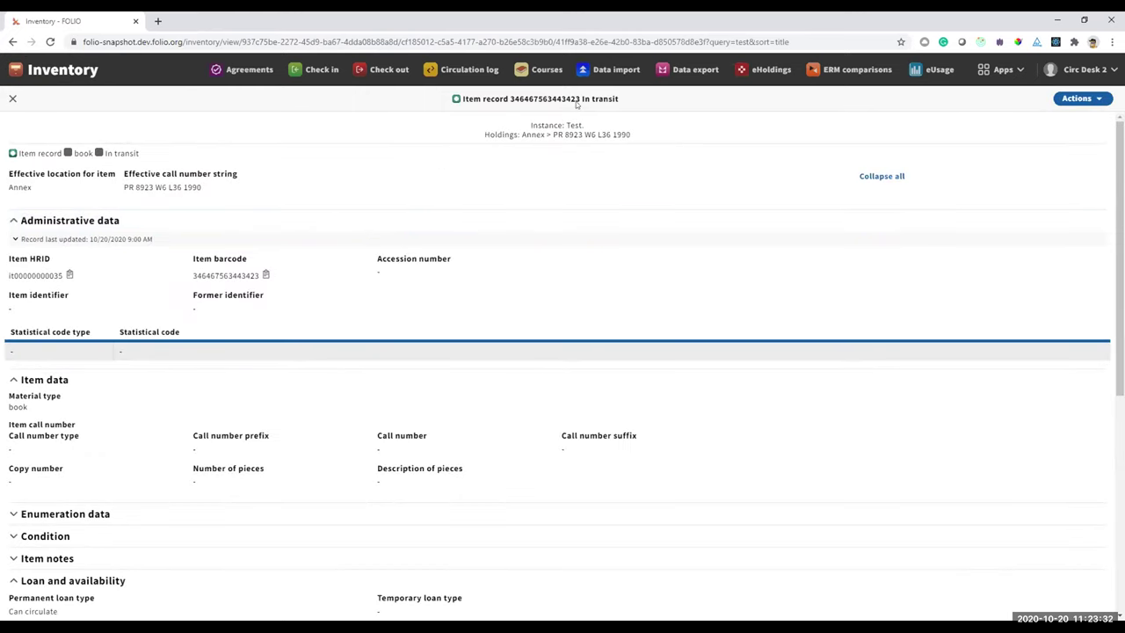
drag(579, 101, 623, 107)
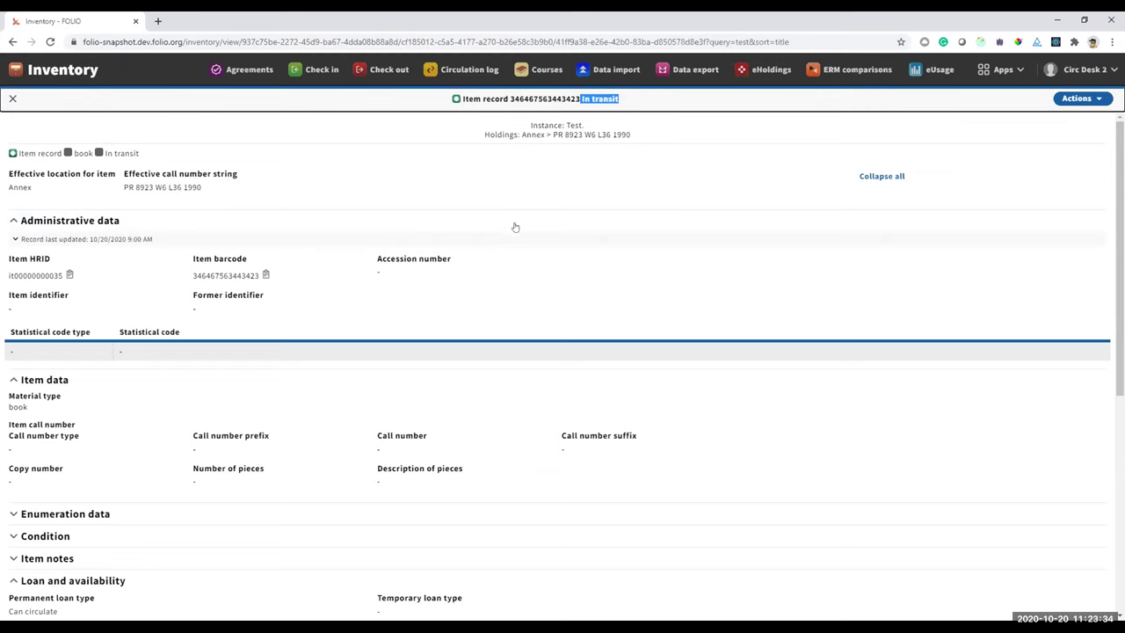
Highlight the item status, including its destination desk, in the item record's Loan and availability section.
scroll(515, 226, down, 2)
scroll(252, 302, down, 2)
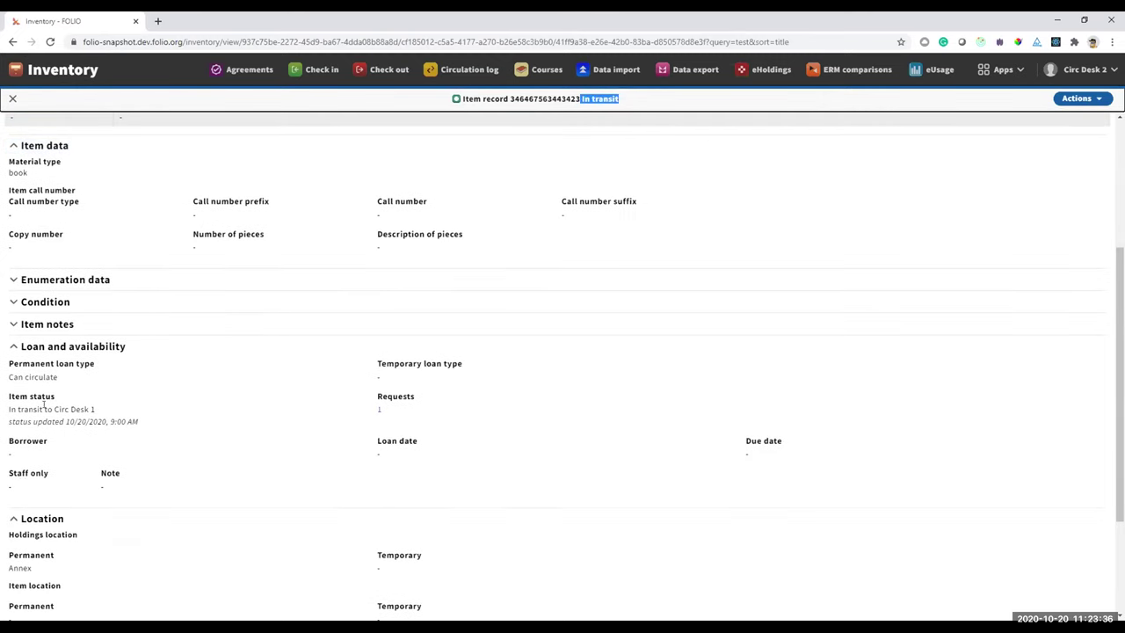
drag(8, 409, 100, 413)
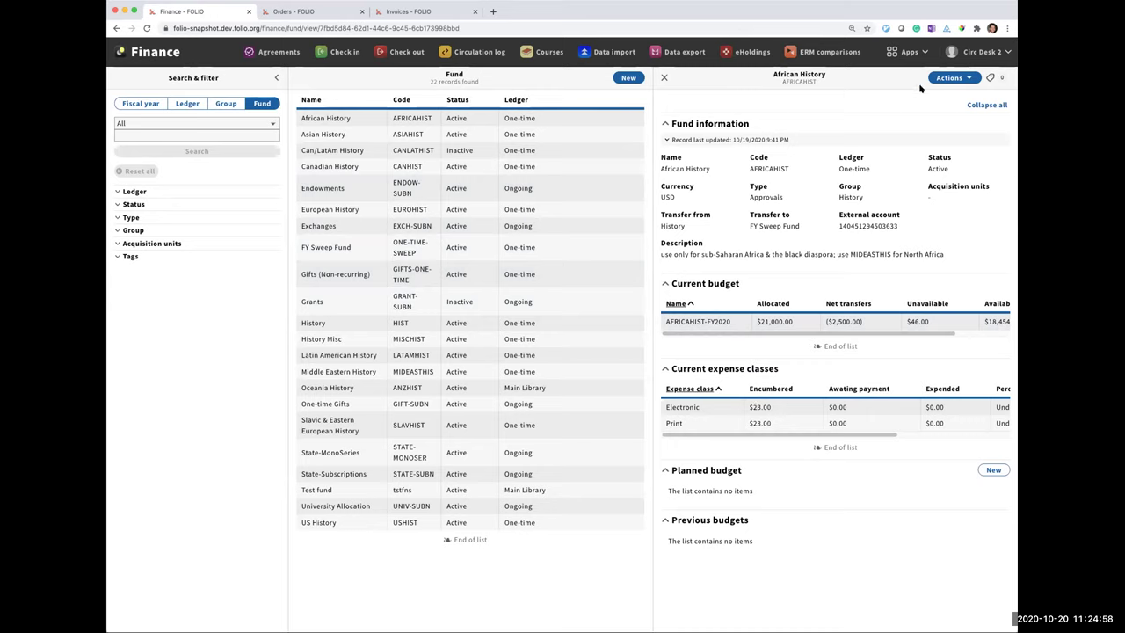
Switch to the open Amazon.com order, open its ABA Journal PO line and review the details down to the fund distribution.
click(293, 14)
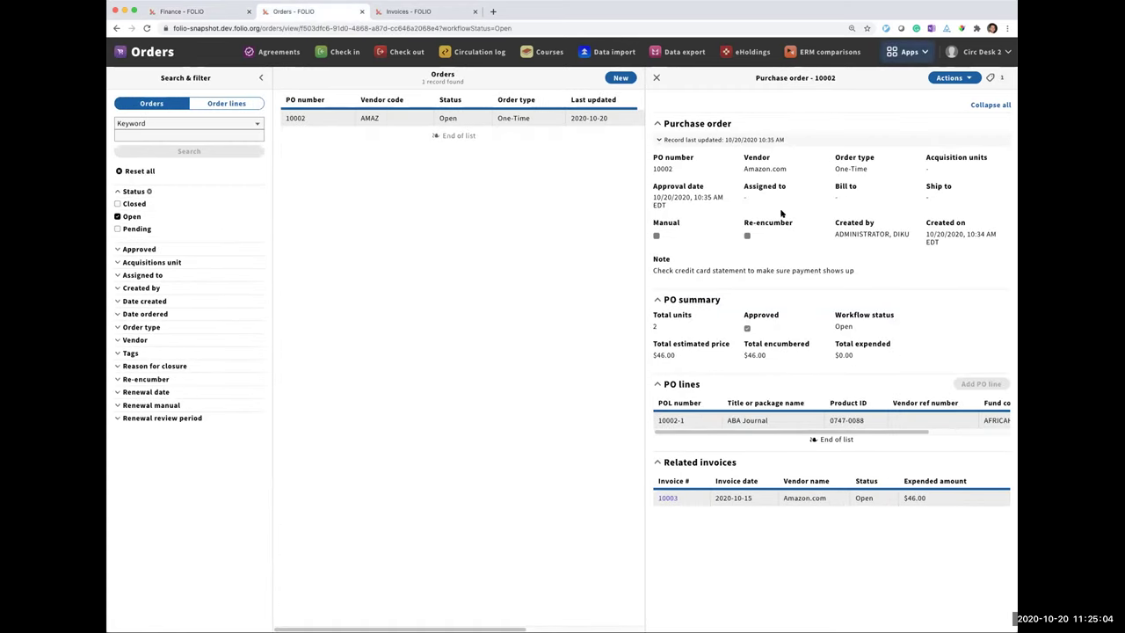
click(786, 422)
click(777, 423)
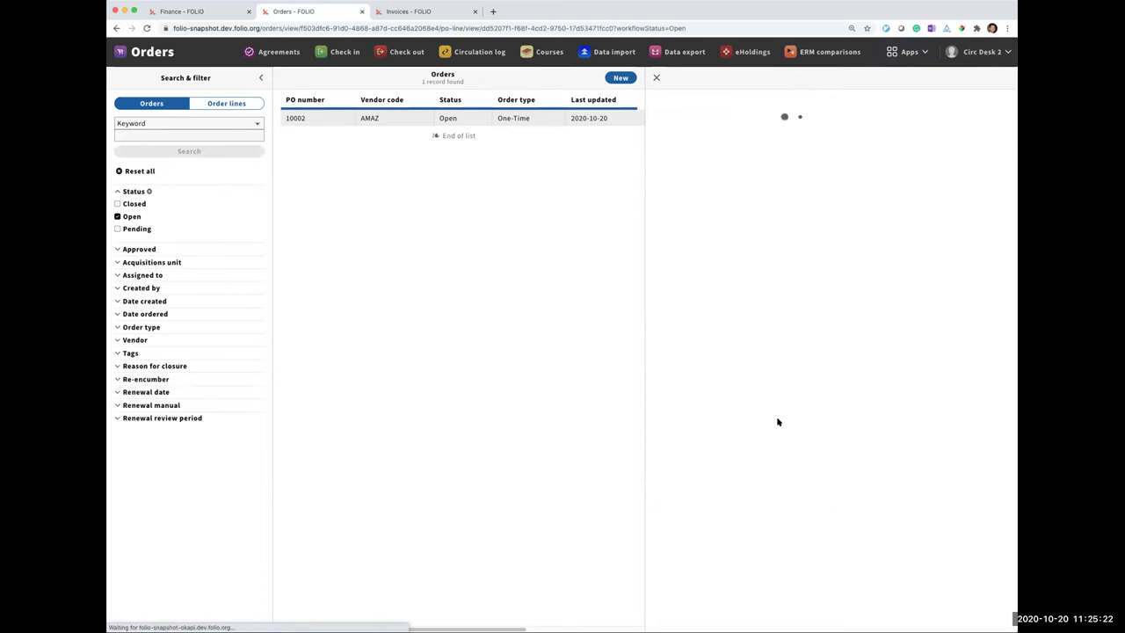
scroll(783, 321, down, 2)
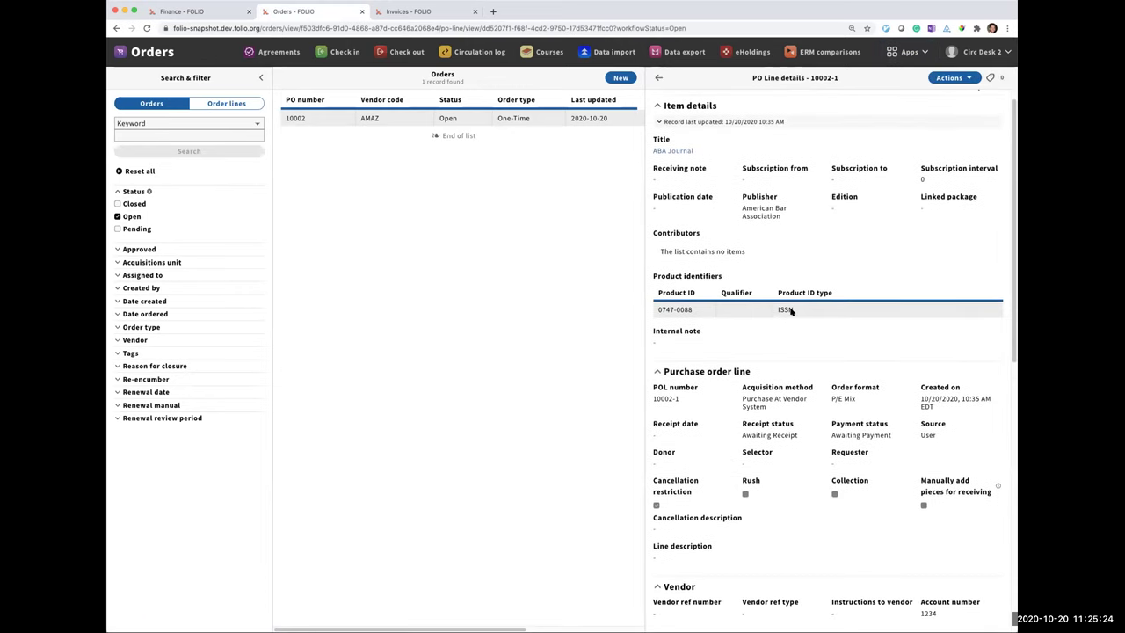
scroll(790, 312, down, 10)
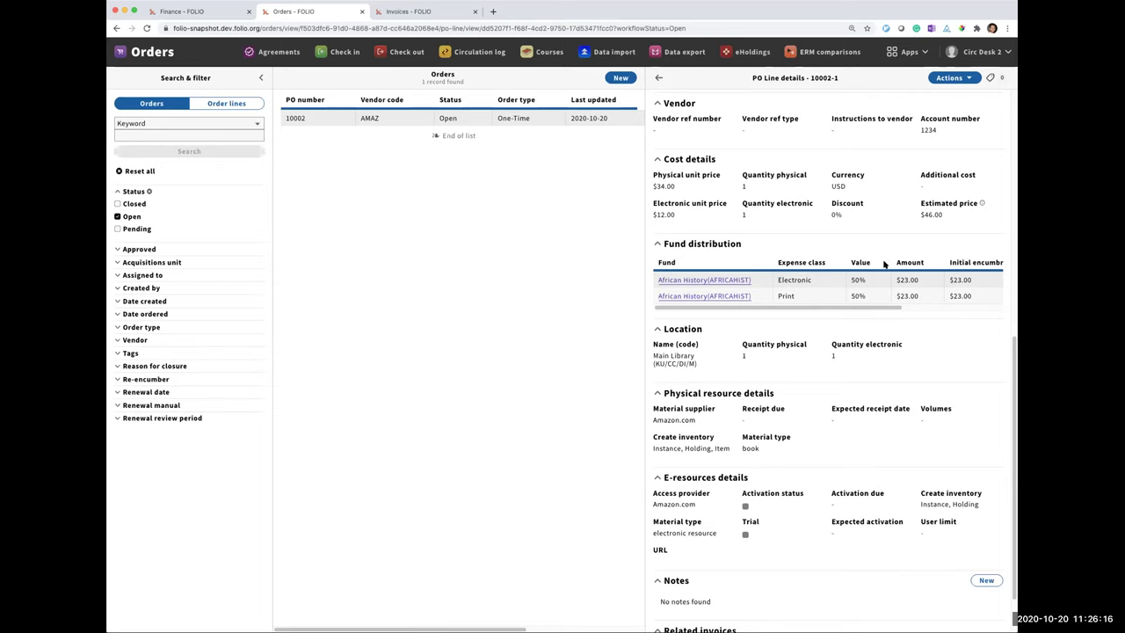
Switch to Invoices, return from the invoice line to the MultipleEC invoice and approve it.
click(433, 12)
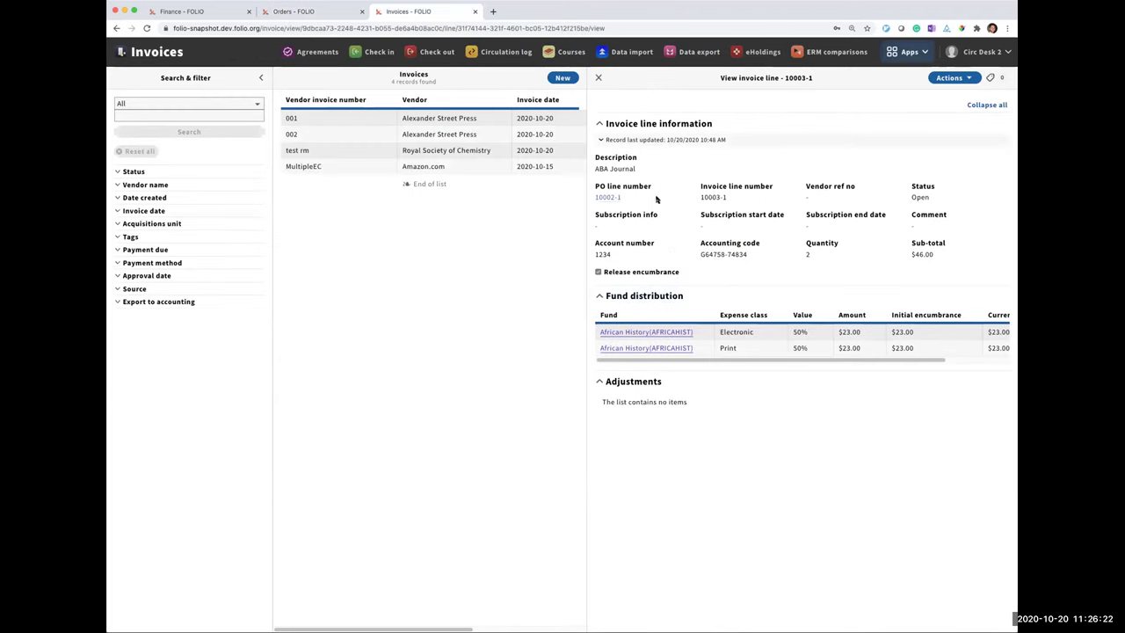
click(599, 80)
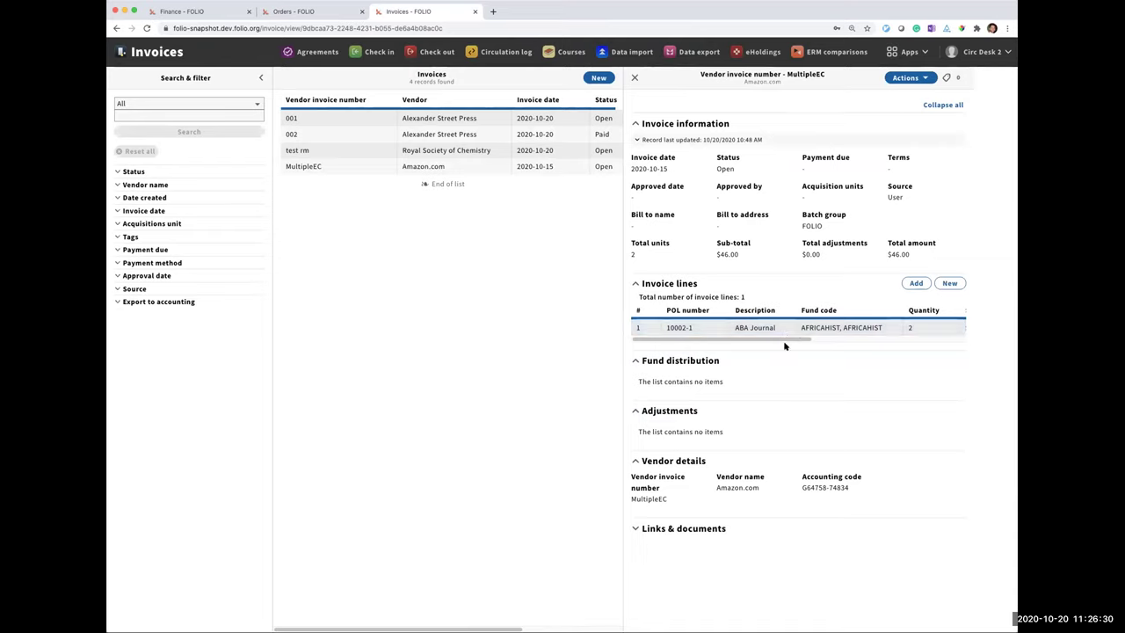
click(915, 80)
click(815, 153)
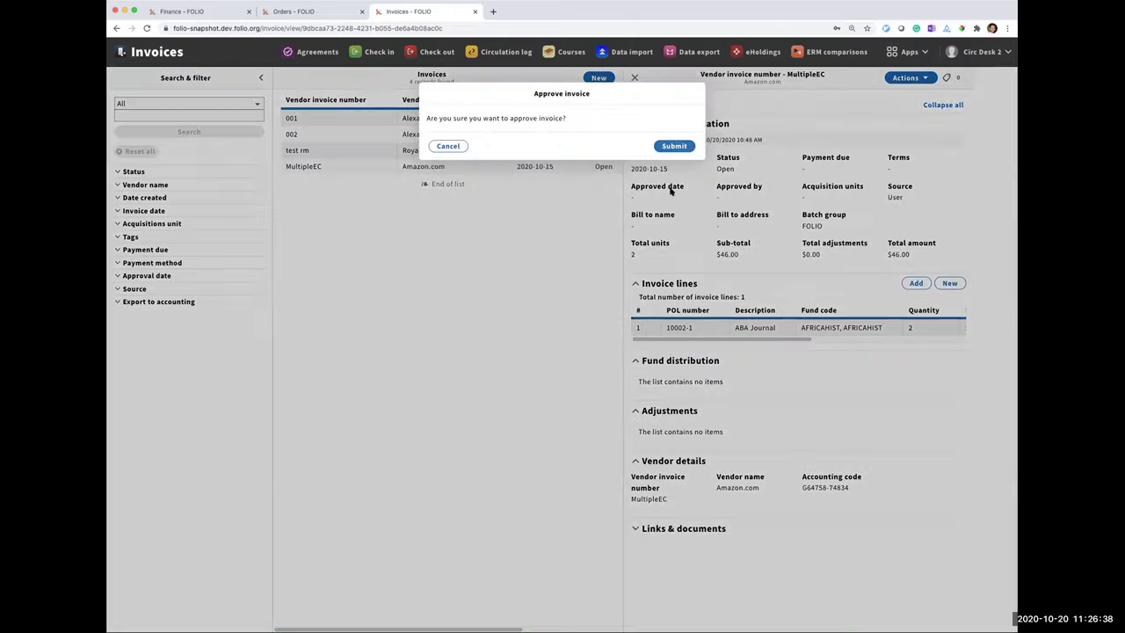
click(673, 144)
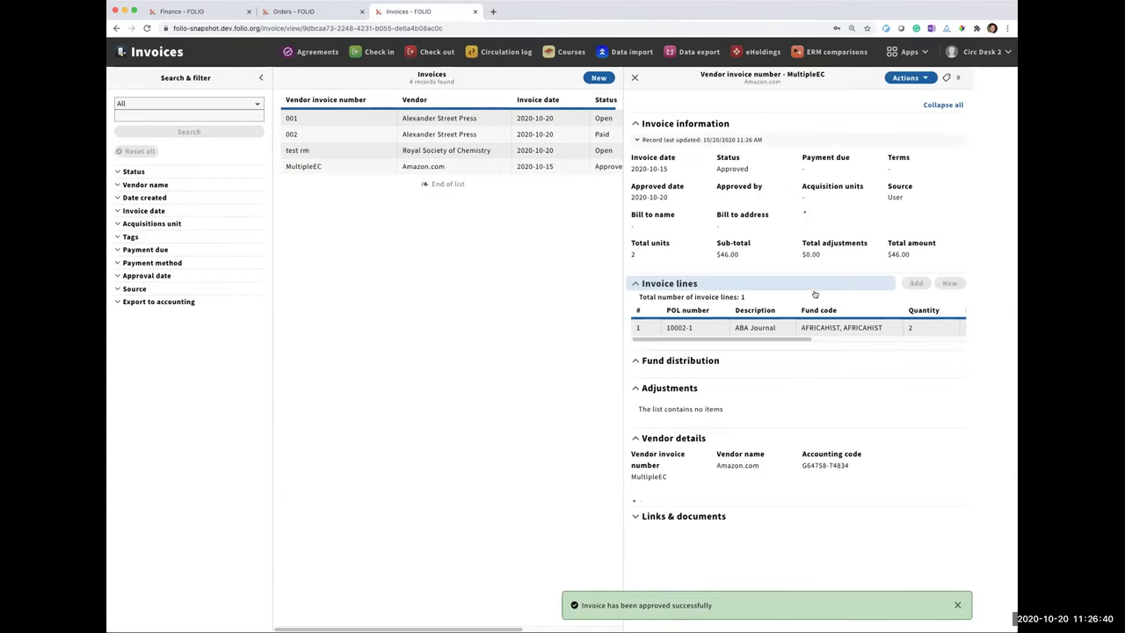
View the full voucher of the MultipleEC invoice with its voucher lines, and close it.
scroll(779, 254, down, 3)
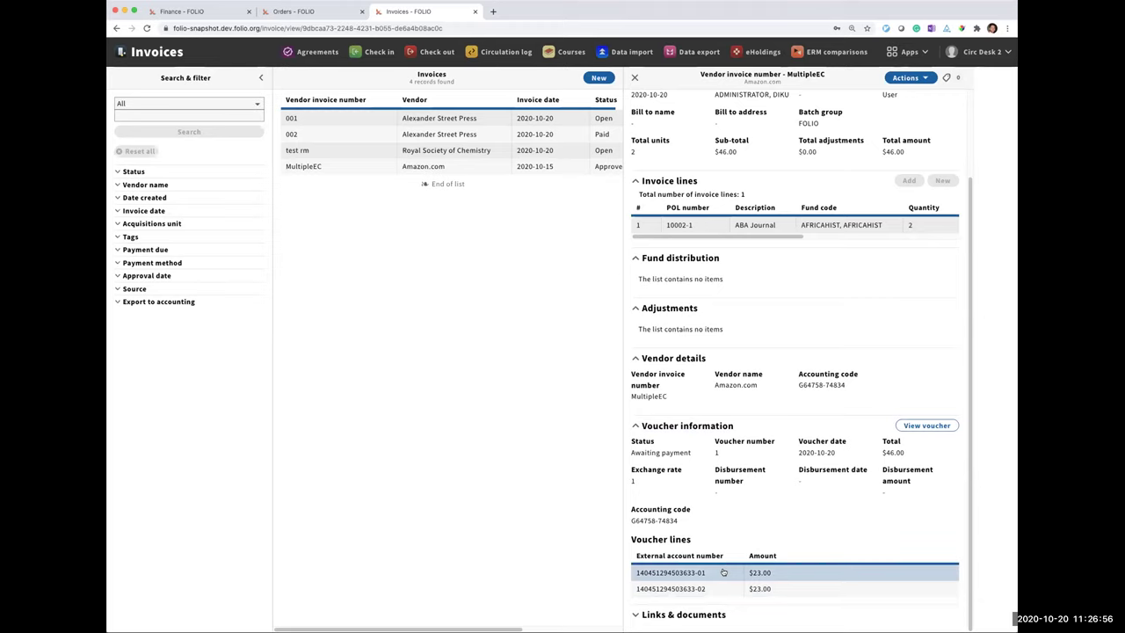
click(917, 428)
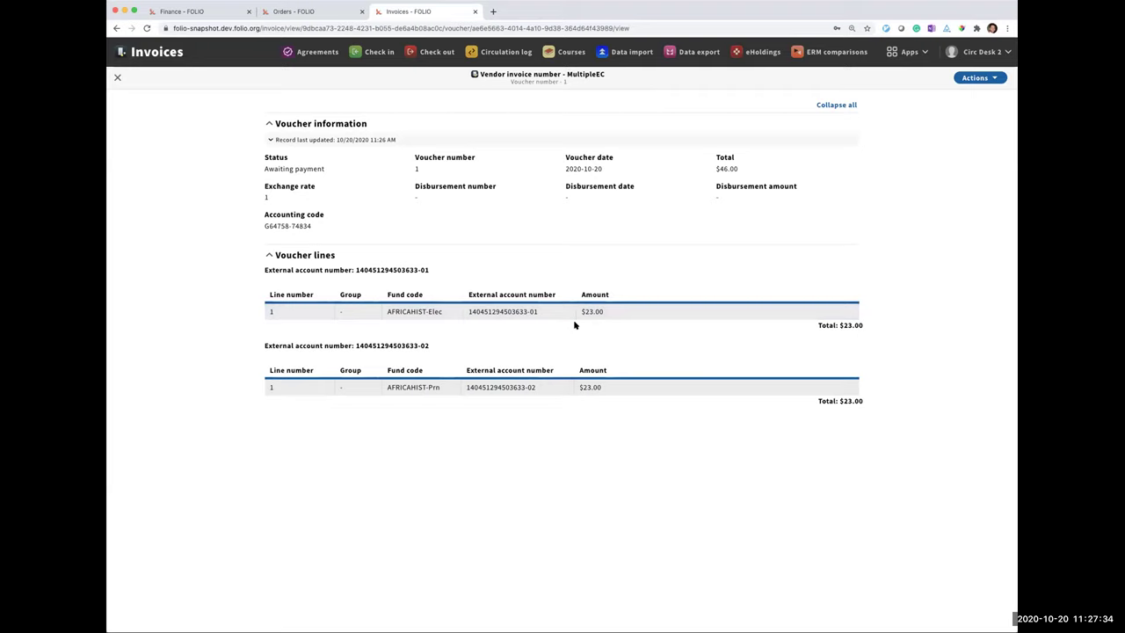
click(119, 79)
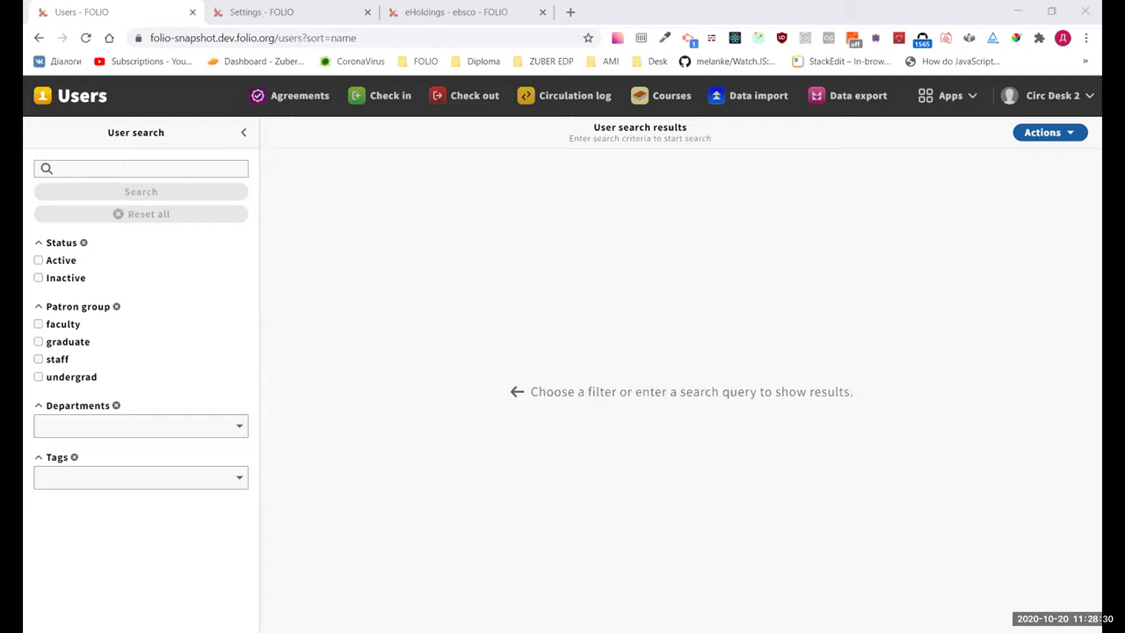
Go to the user department settings and add a department named Art with the code art.
click(422, 294)
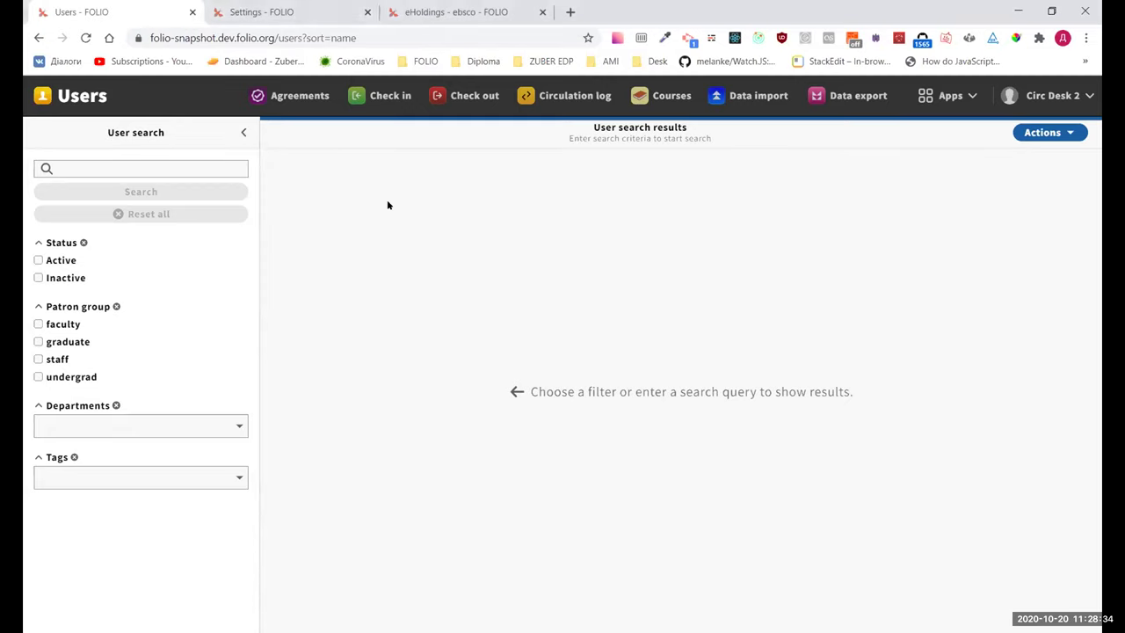
click(260, 11)
click(136, 7)
click(263, 12)
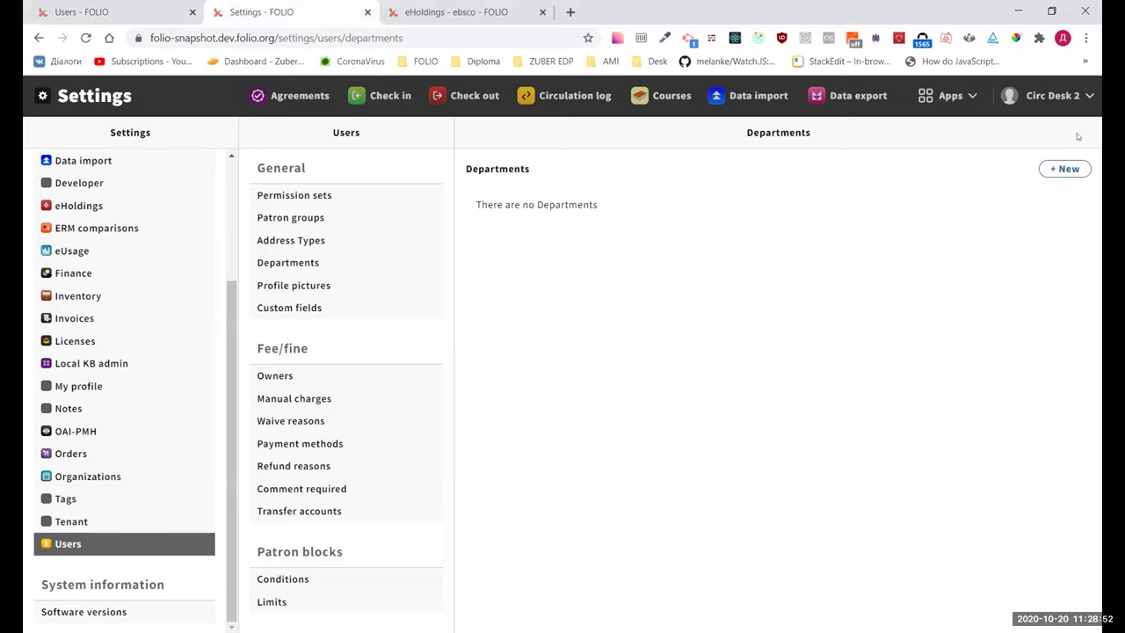
click(1064, 169)
text(Art)
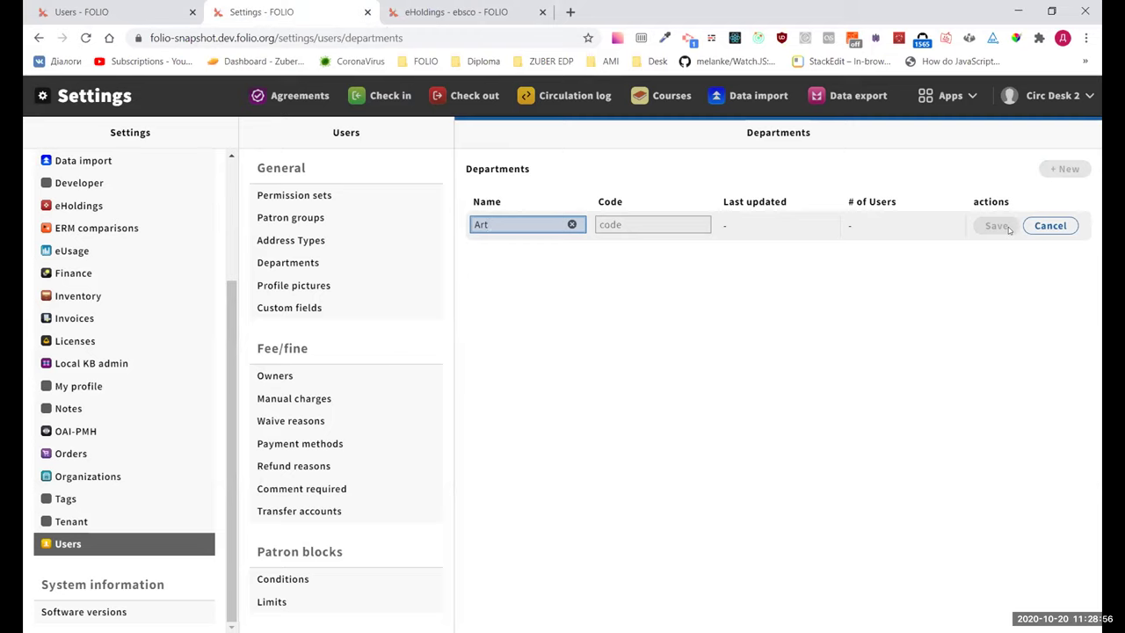
click(664, 225)
text(art)
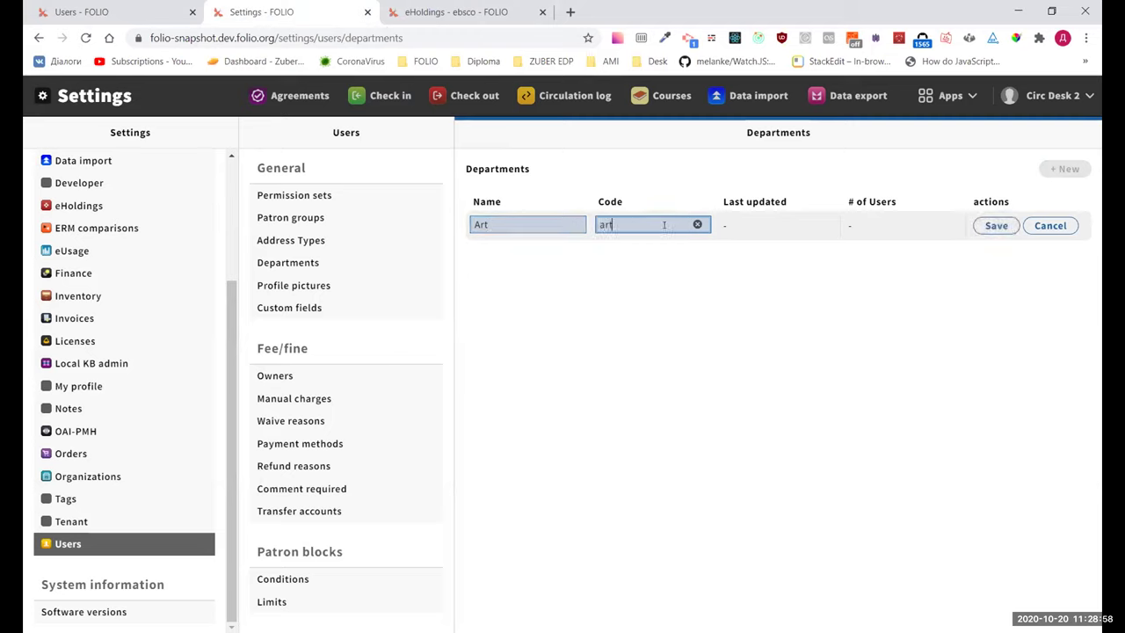
click(1003, 225)
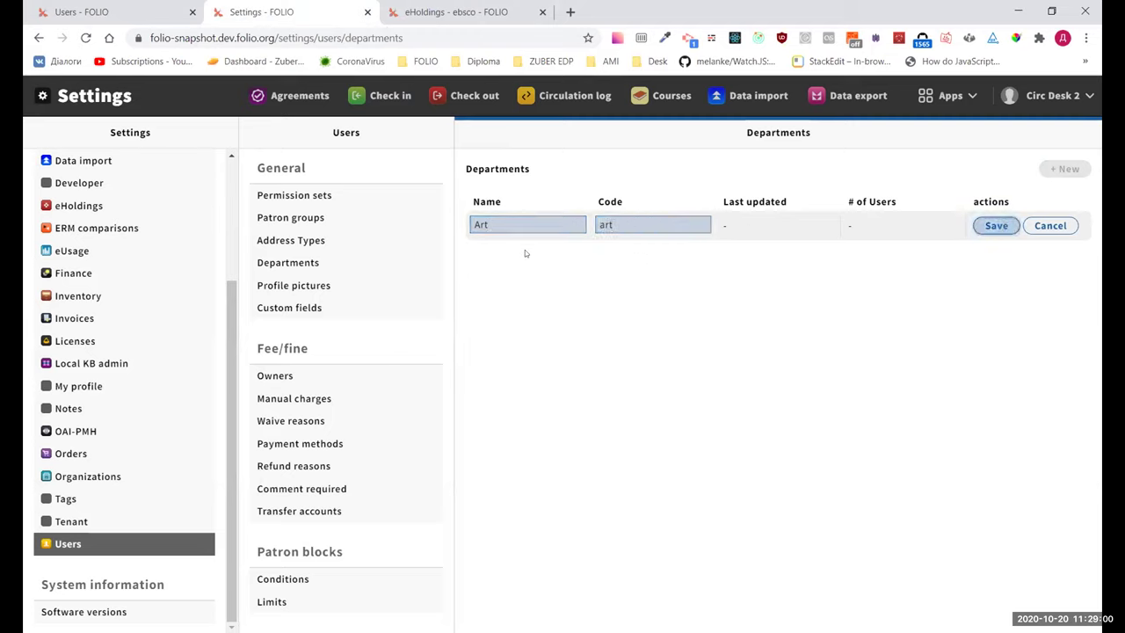
Add a second department named History with the code history.
key(Return)
text(History)
key(Tab)
text(history)
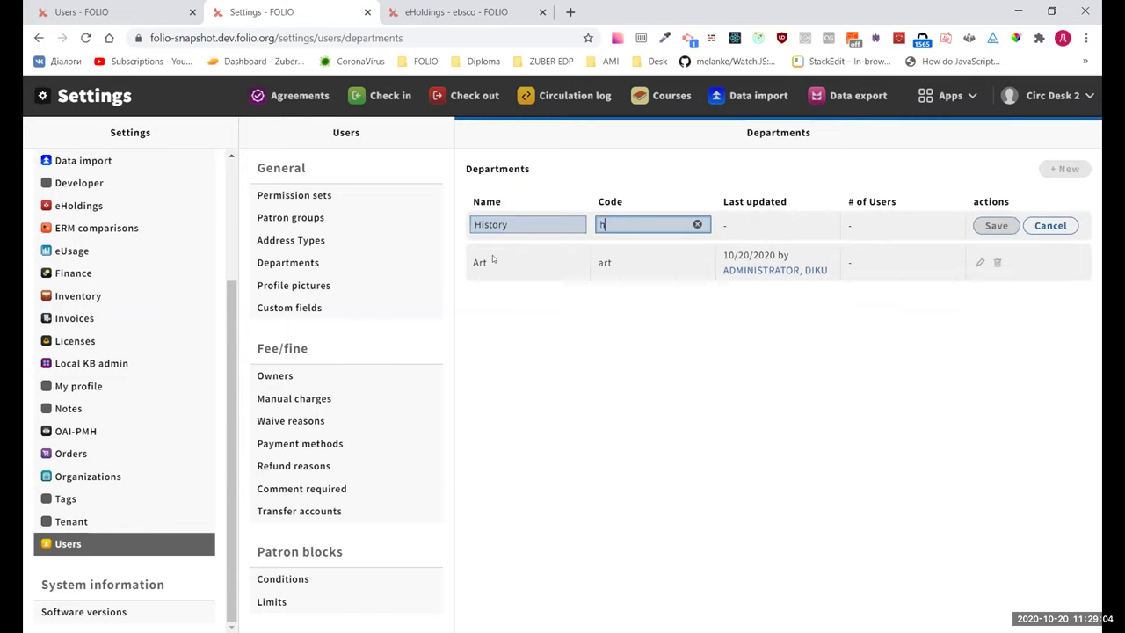
click(993, 225)
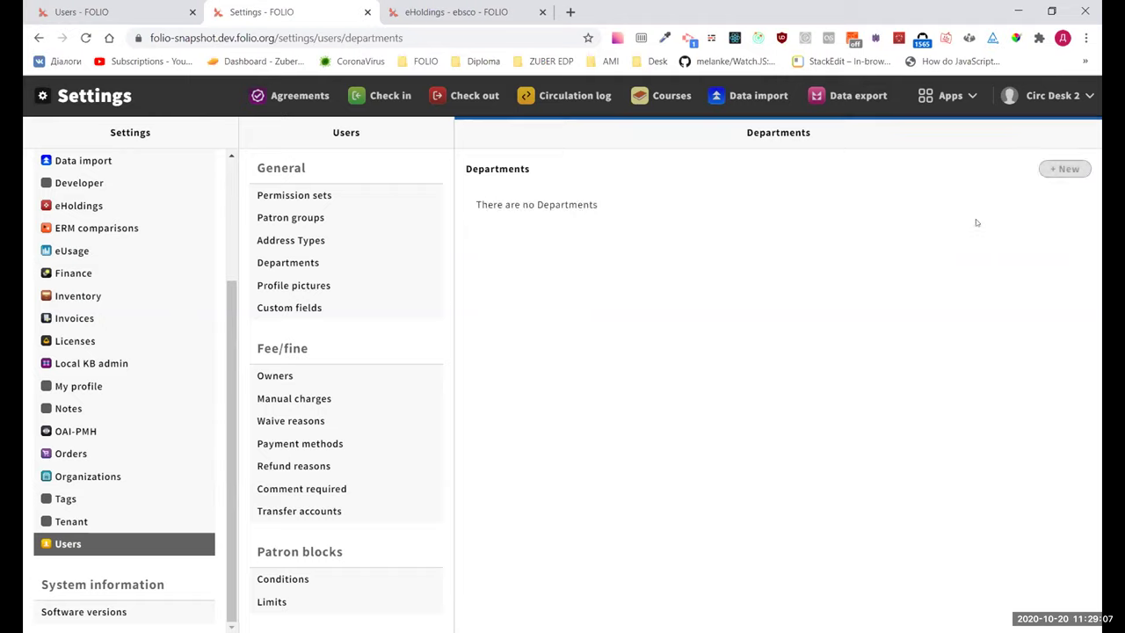
Return to the user search, reload it and look at the options of the Departments filter.
click(139, 11)
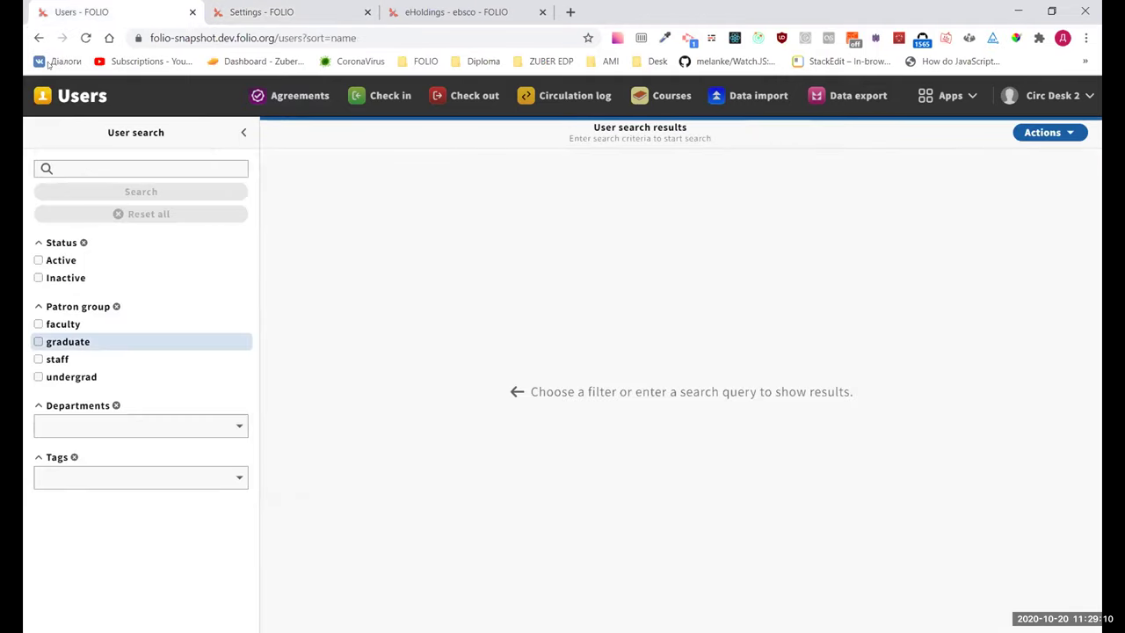
click(84, 38)
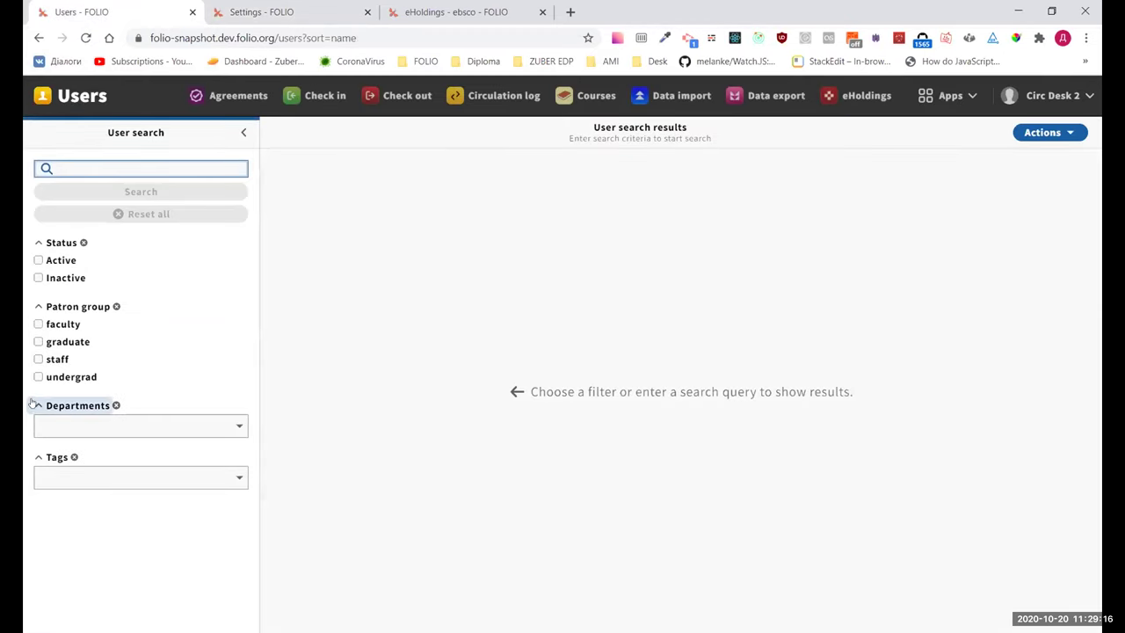
click(102, 425)
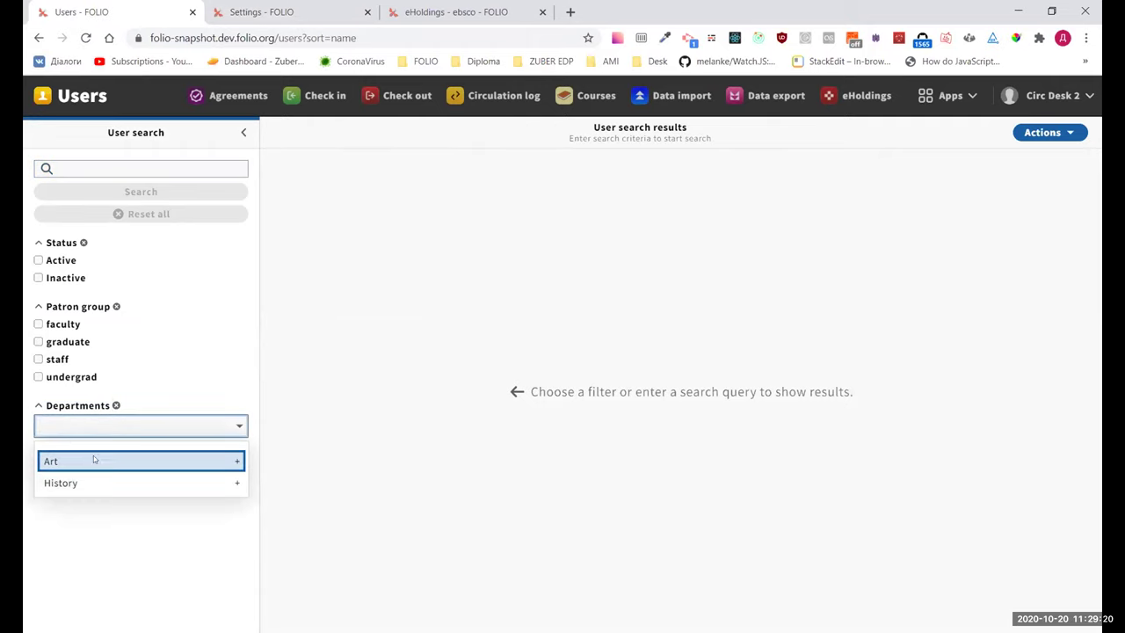
click(384, 357)
Search the users for "a" and open the details of the fifth user in the results.
click(125, 168)
text(a)
key(Return)
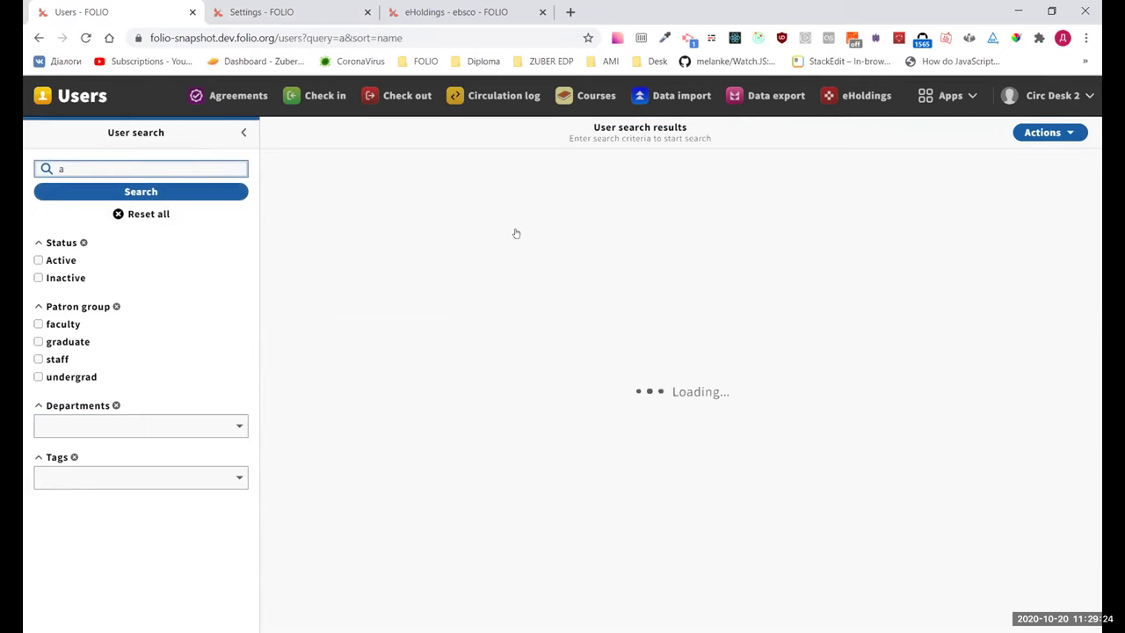
click(668, 278)
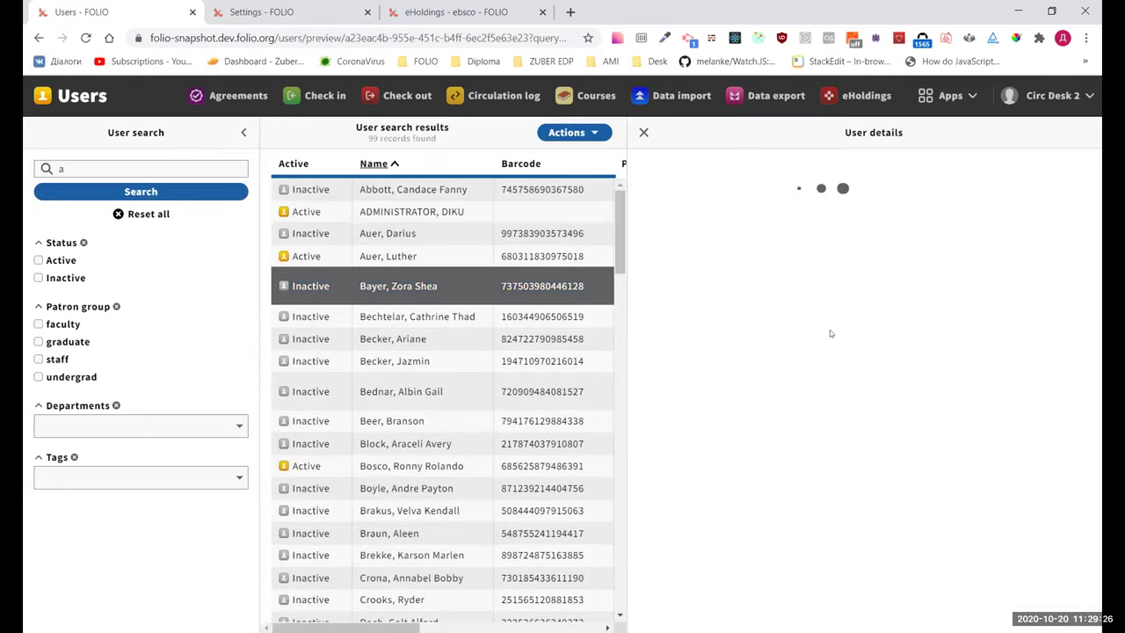
scroll(795, 448, down, 1)
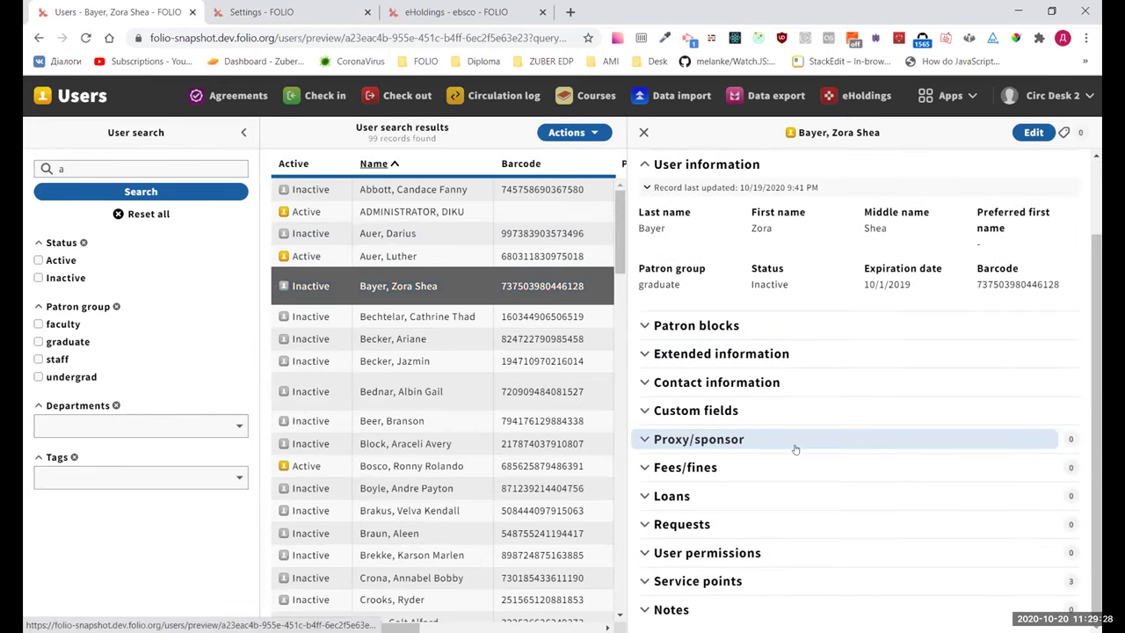
Edit the opened user and assign the Art department in the extended information.
click(1034, 132)
scroll(245, 482, down, 10)
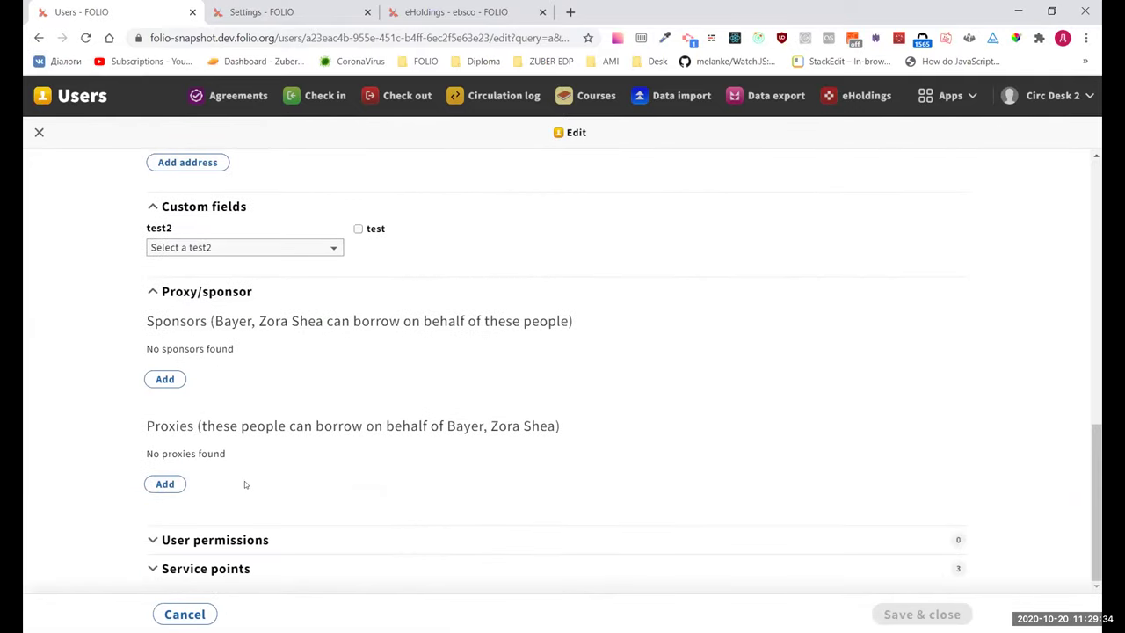
scroll(244, 480, up, 5)
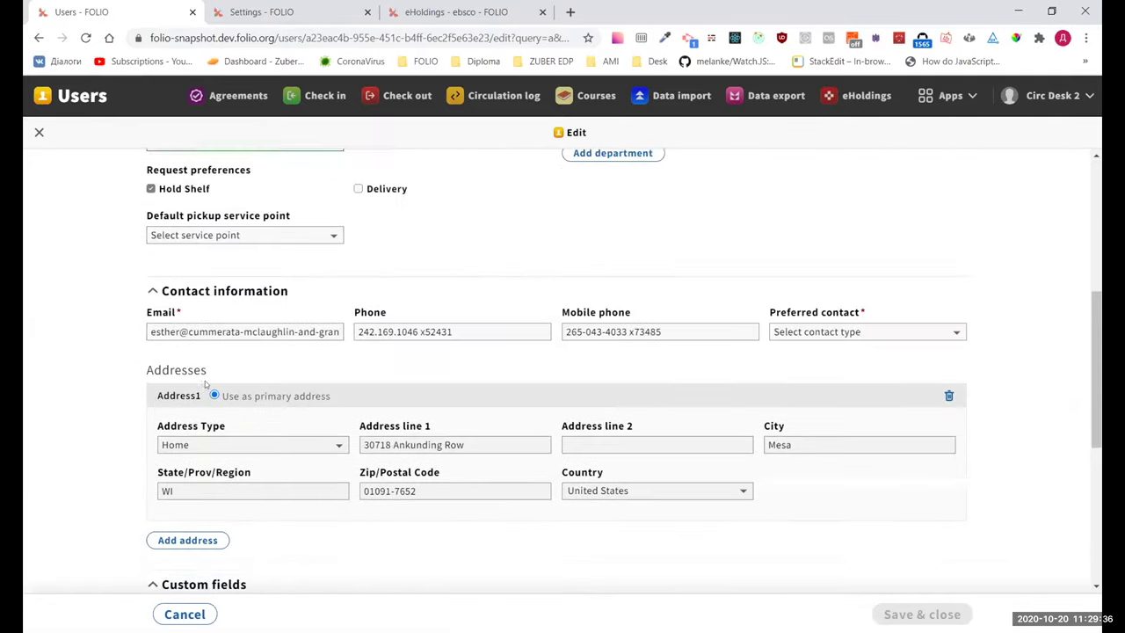
scroll(205, 382, up, 2)
scroll(205, 382, down, 3)
scroll(205, 382, up, 2)
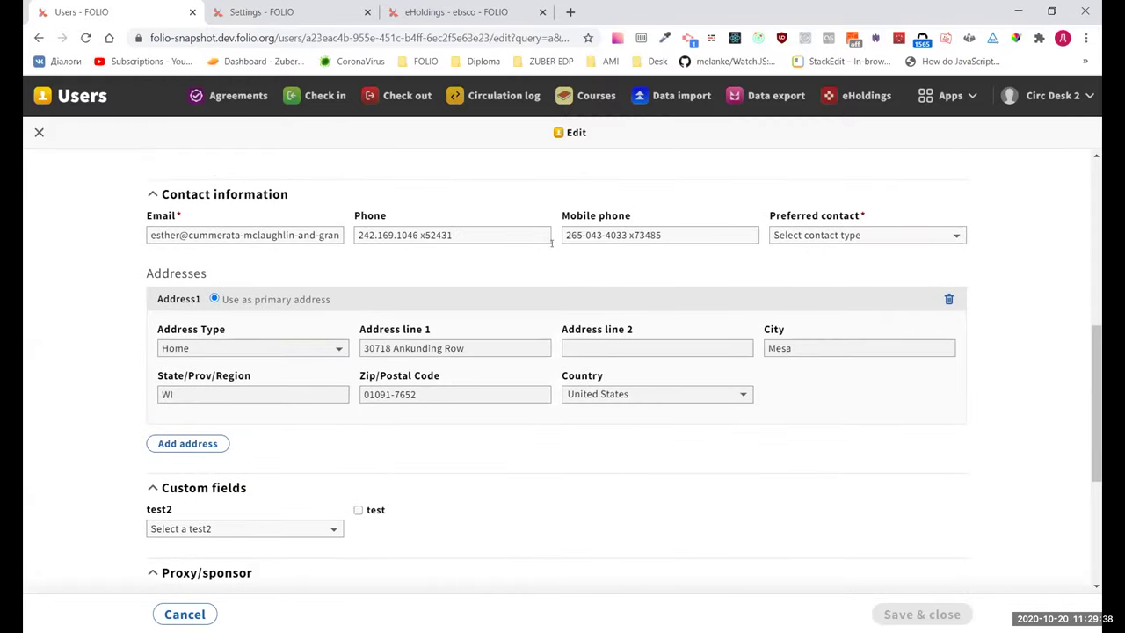
scroll(566, 249, up, 2)
click(613, 327)
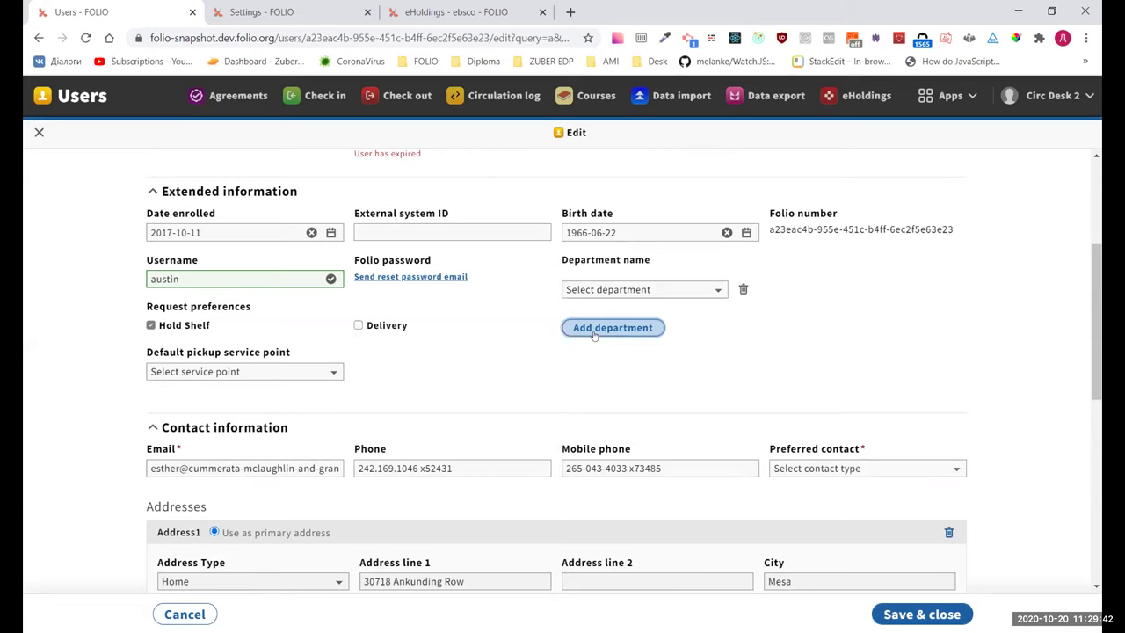
click(627, 294)
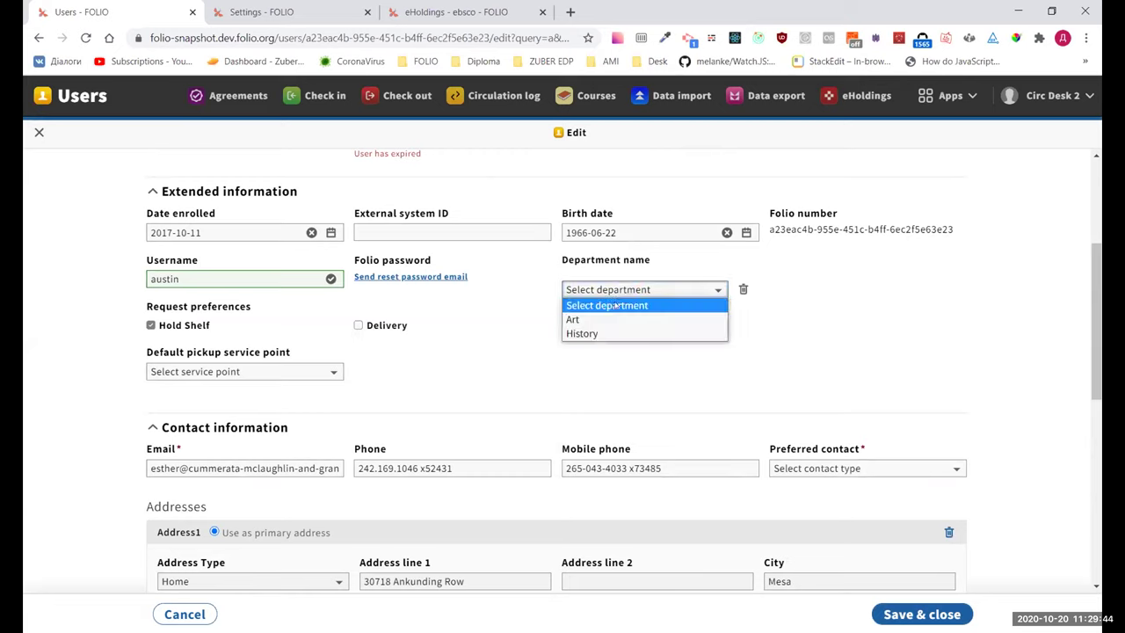
click(600, 316)
Set the user's preferred contact to Email and save the record.
click(966, 609)
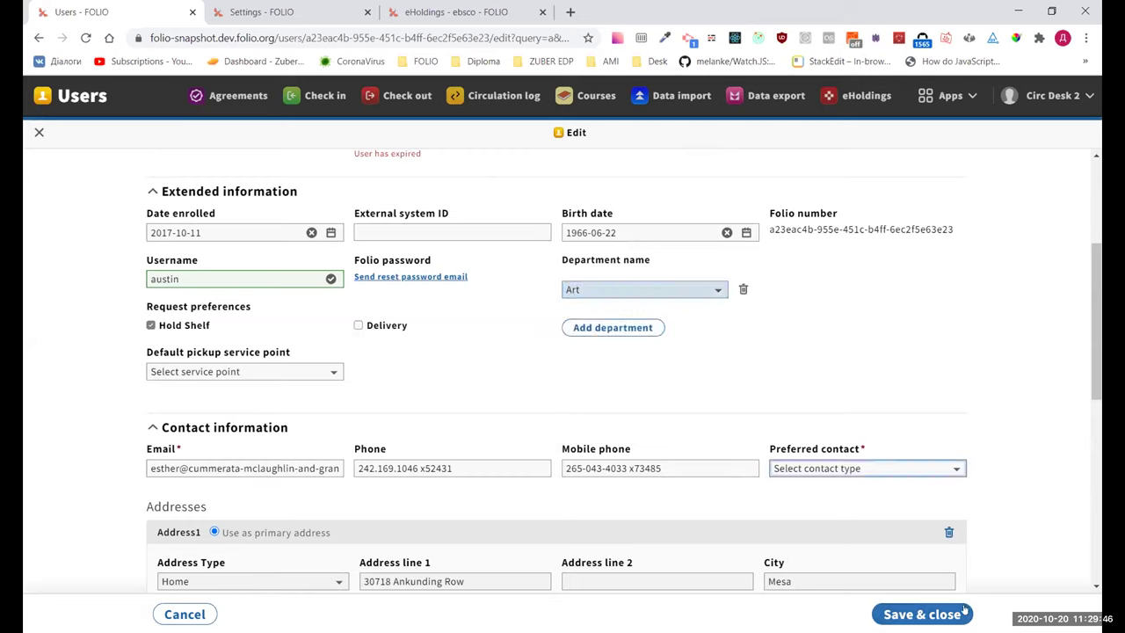
click(817, 472)
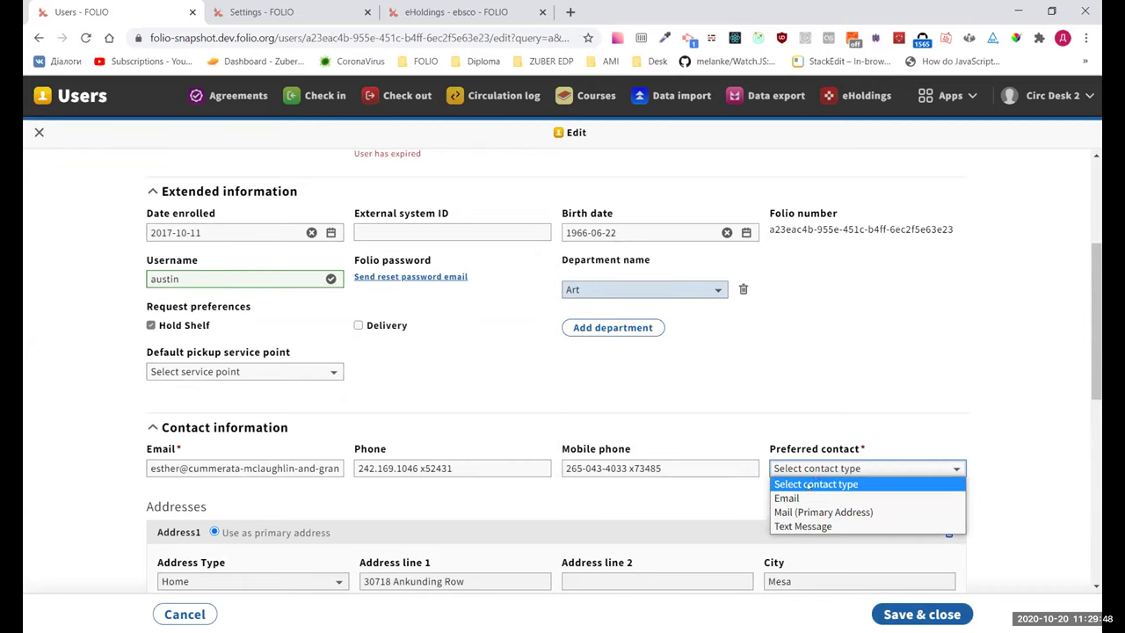
click(806, 494)
click(930, 613)
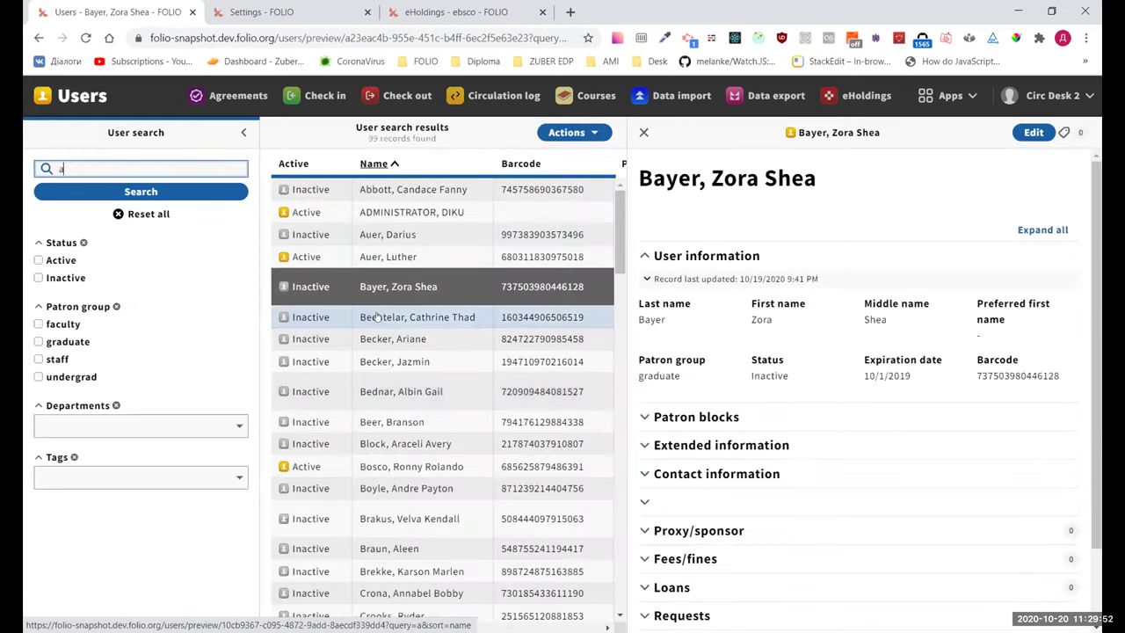
Open the sixth user in the results for editing and assign the History department in the extended information.
click(378, 316)
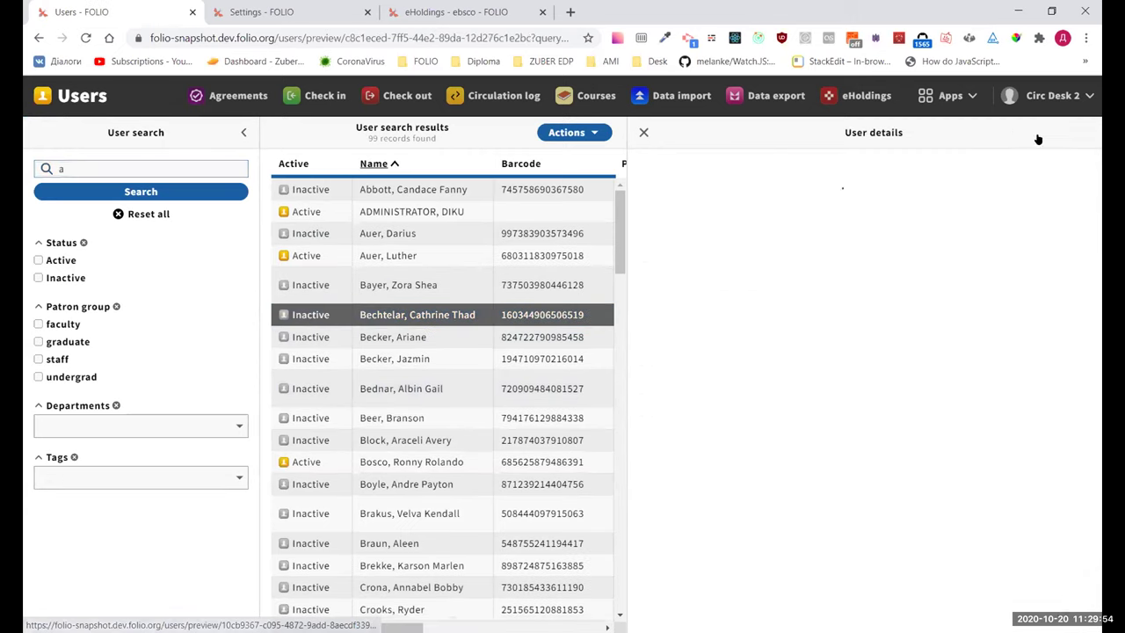
click(1034, 133)
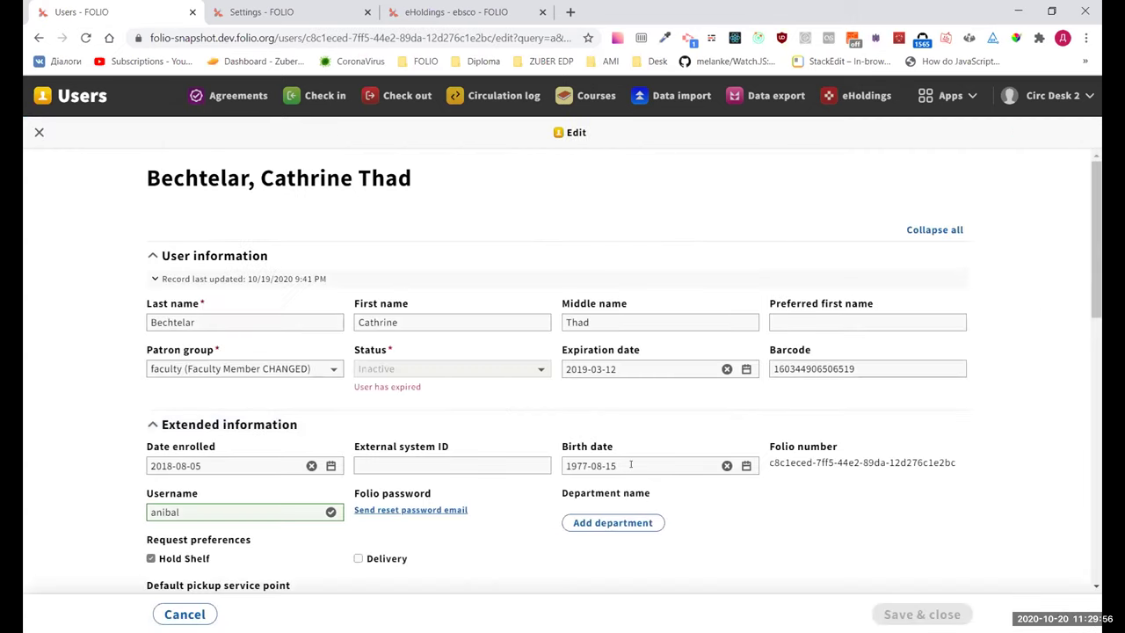
scroll(632, 464, down, 5)
scroll(688, 437, down, 3)
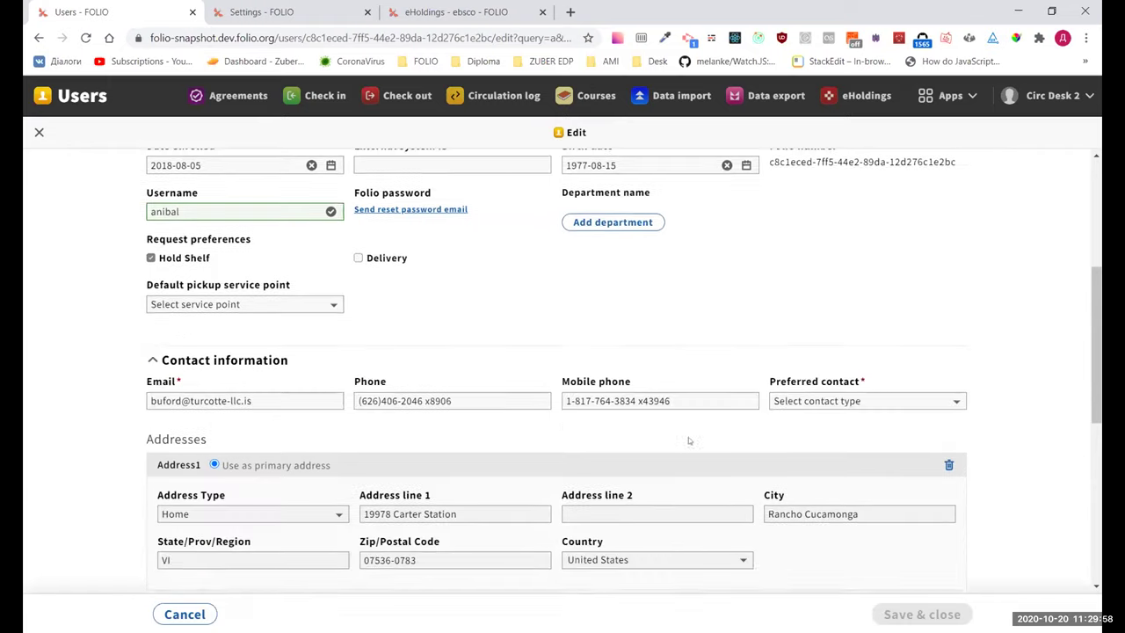
scroll(615, 413, up, 4)
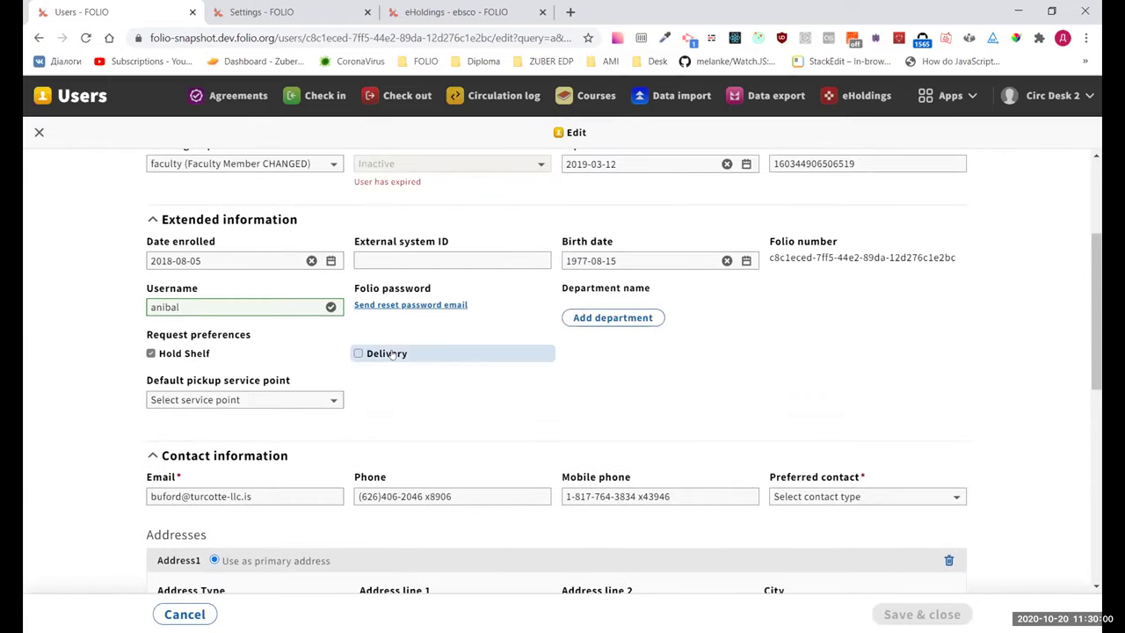
scroll(568, 261, up, 2)
click(605, 406)
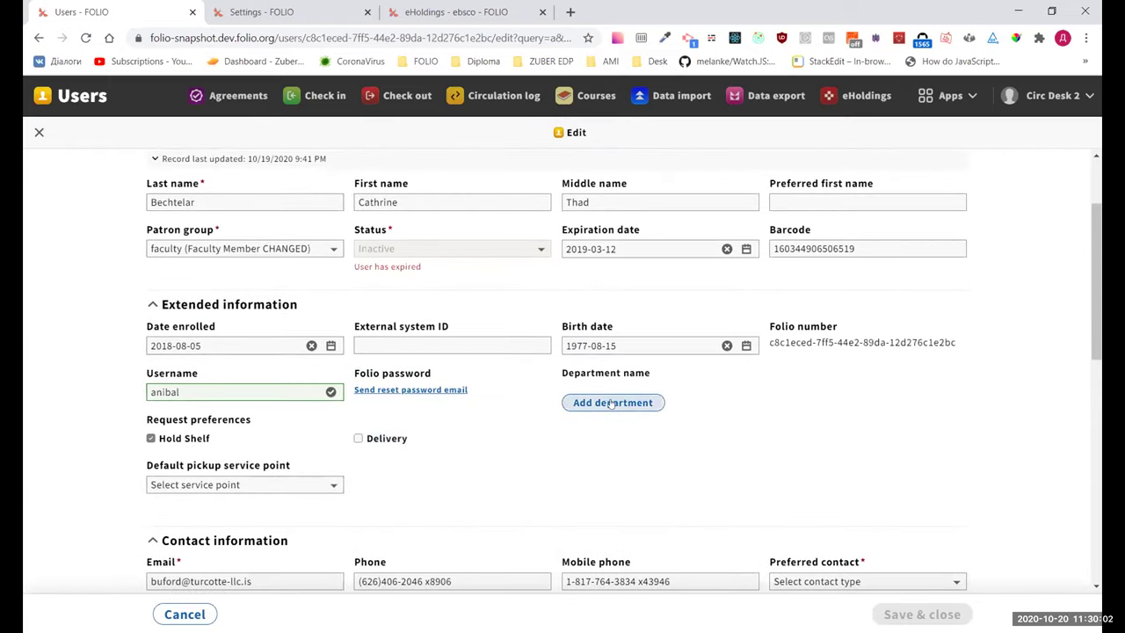
click(587, 365)
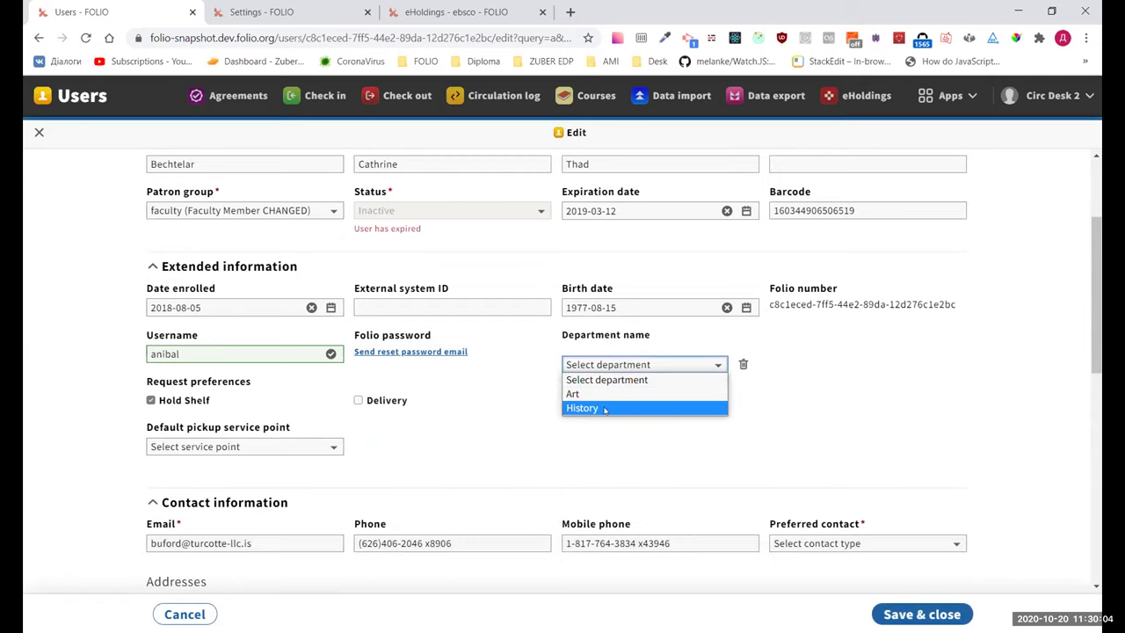
click(581, 408)
Set this user's preferred contact to Email and save the user record.
click(852, 544)
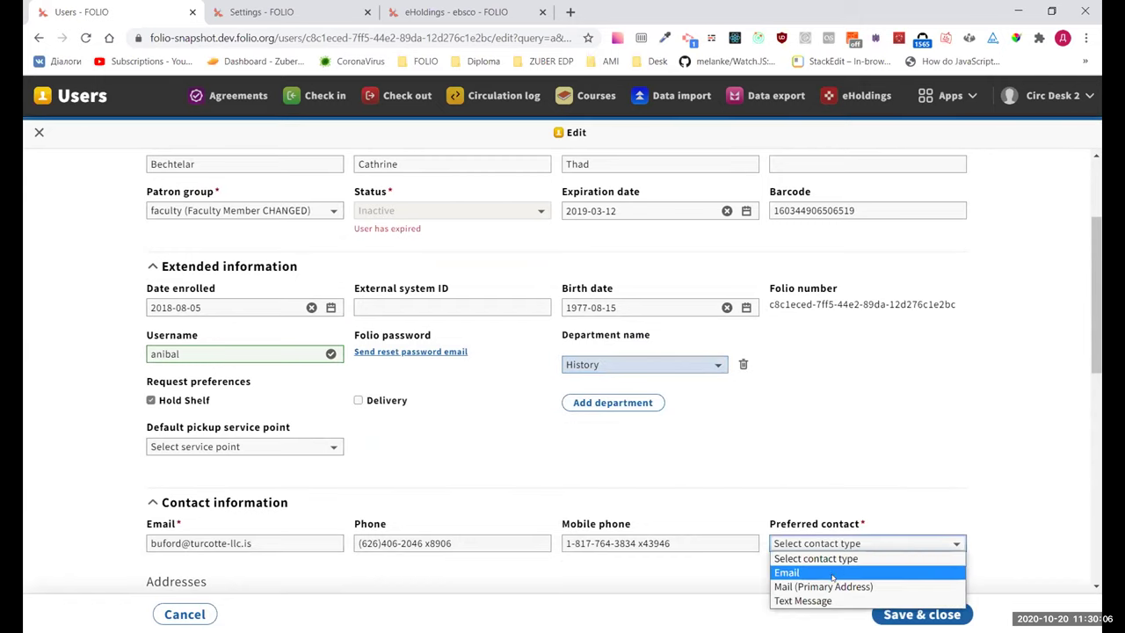
click(791, 573)
key(ctrl+s)
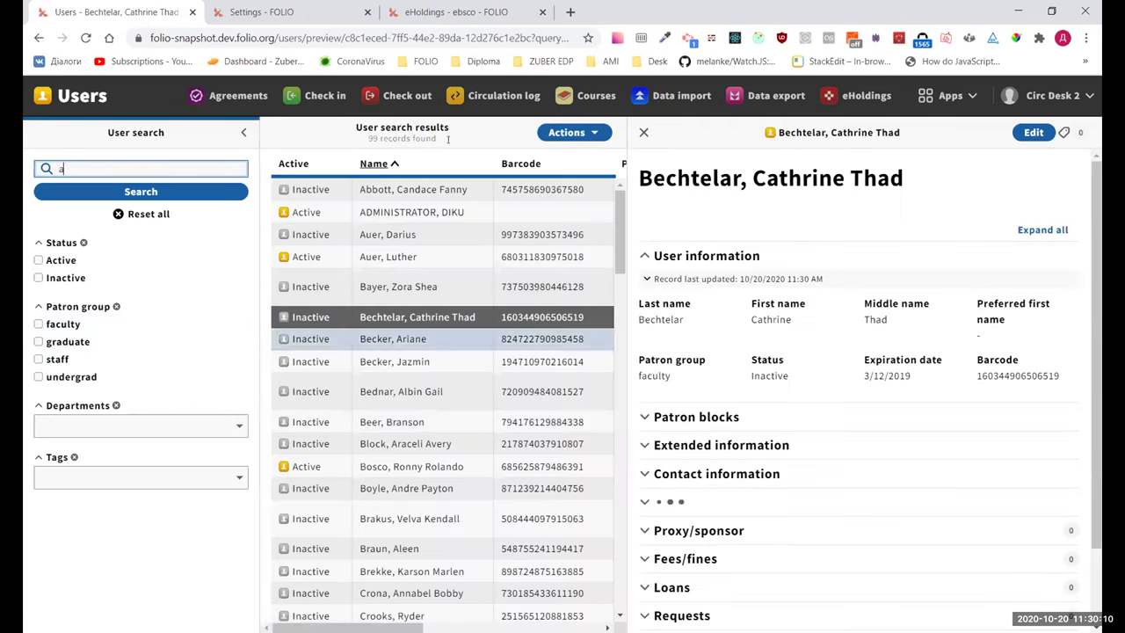
Reset the user search and filter the users by the departments Art and History.
click(161, 211)
click(94, 422)
click(55, 461)
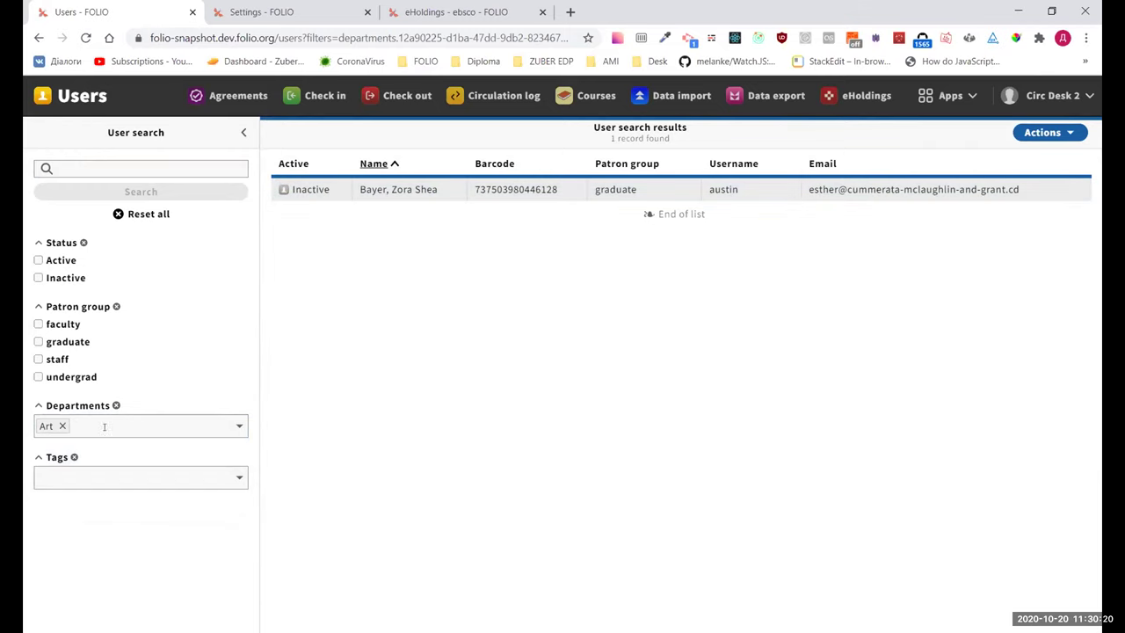
click(76, 426)
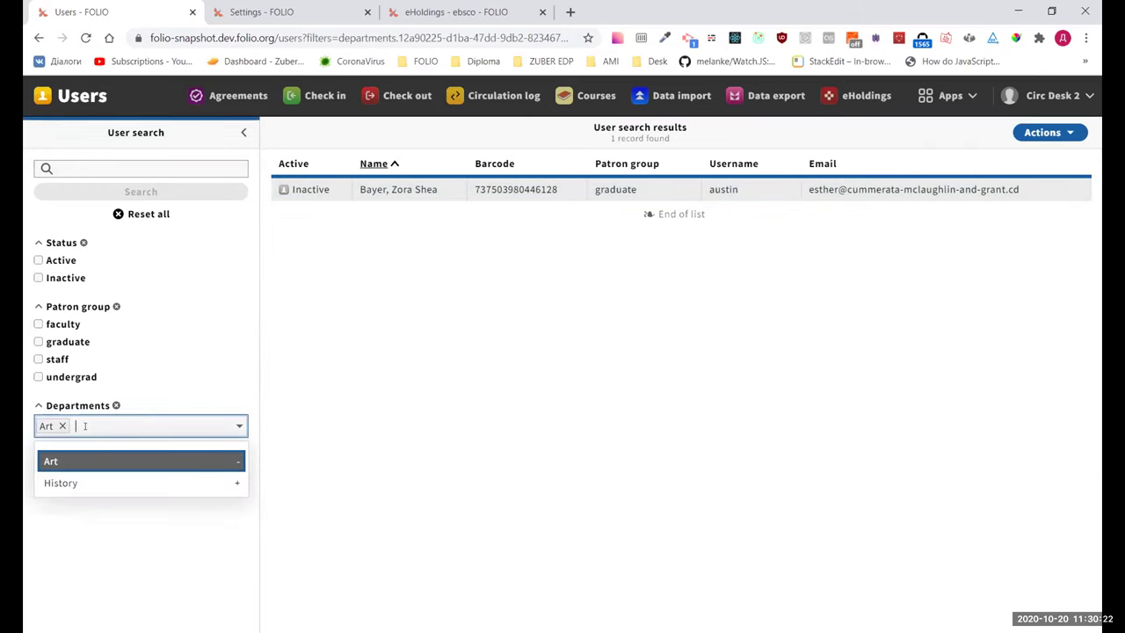
click(81, 482)
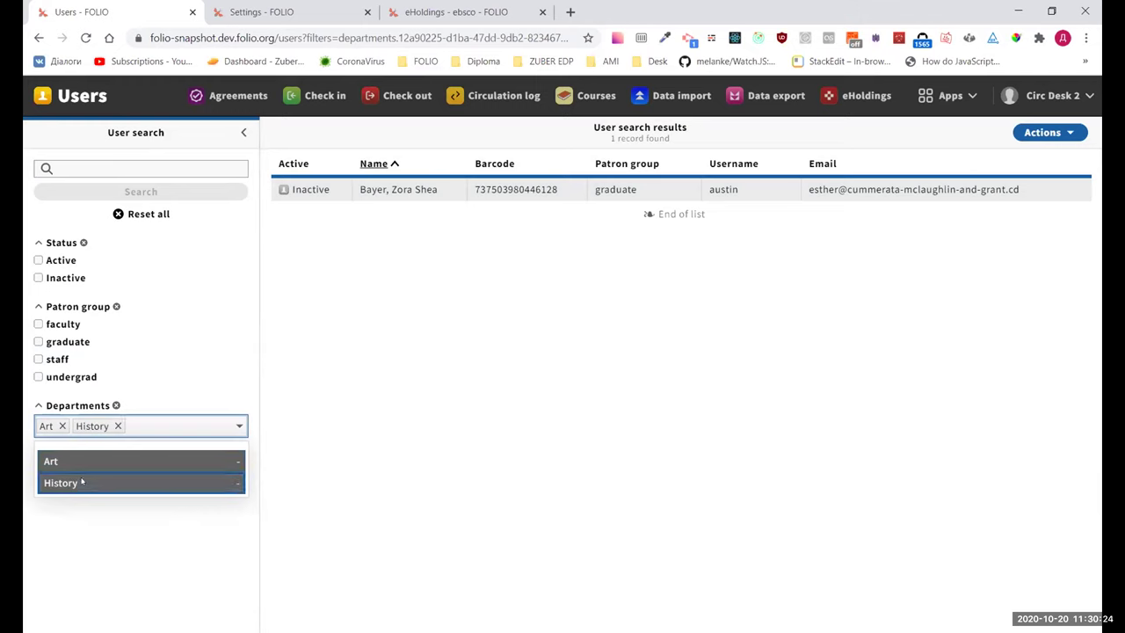
click(390, 311)
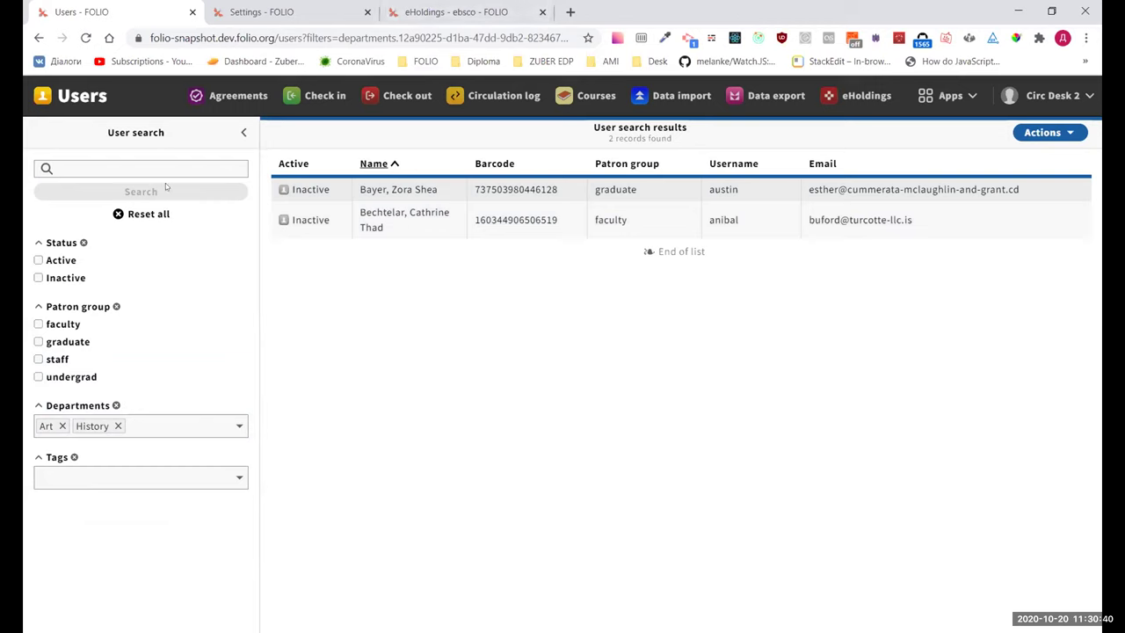
Switch to the ebsco package record in eHoldings and review its package details and linked agreements.
click(448, 11)
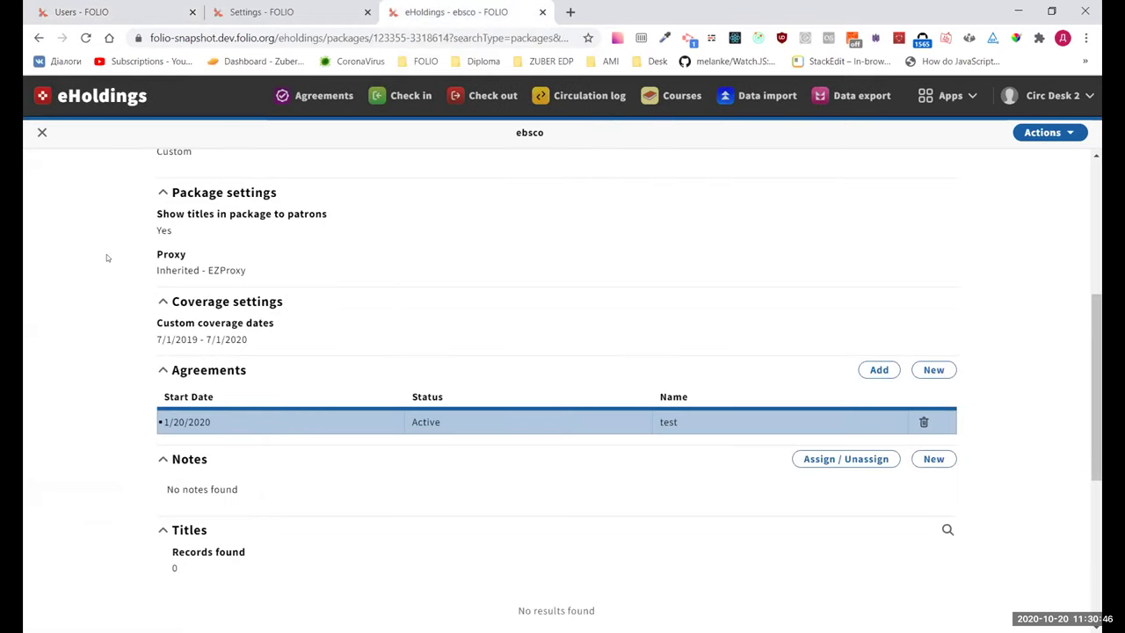
scroll(109, 239, up, 4)
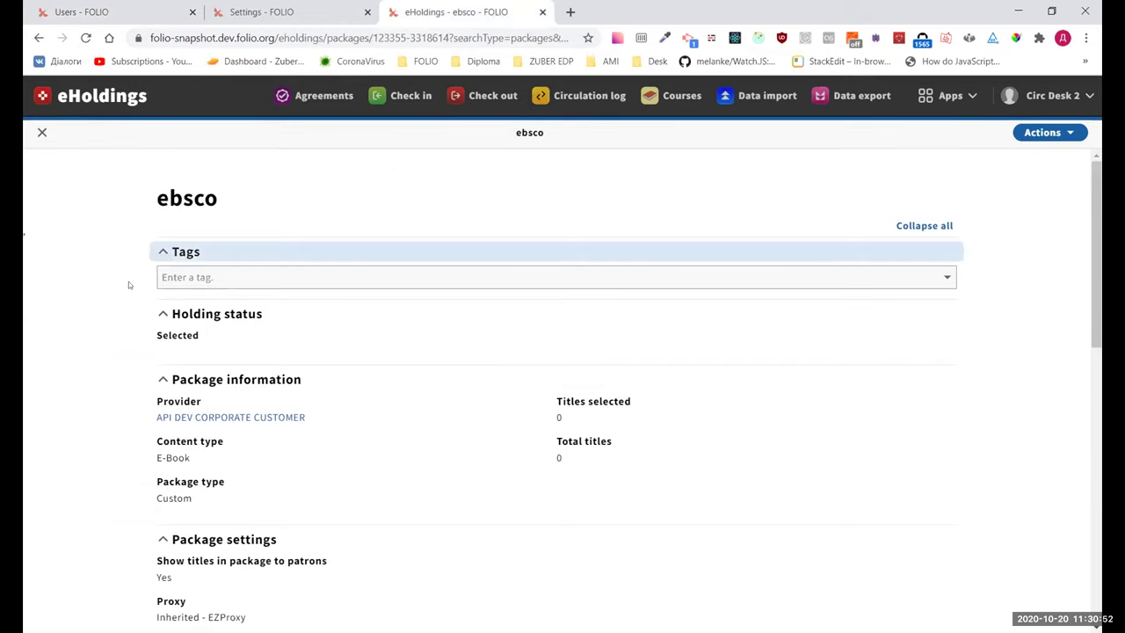
scroll(128, 281, down, 2)
scroll(129, 281, down, 3)
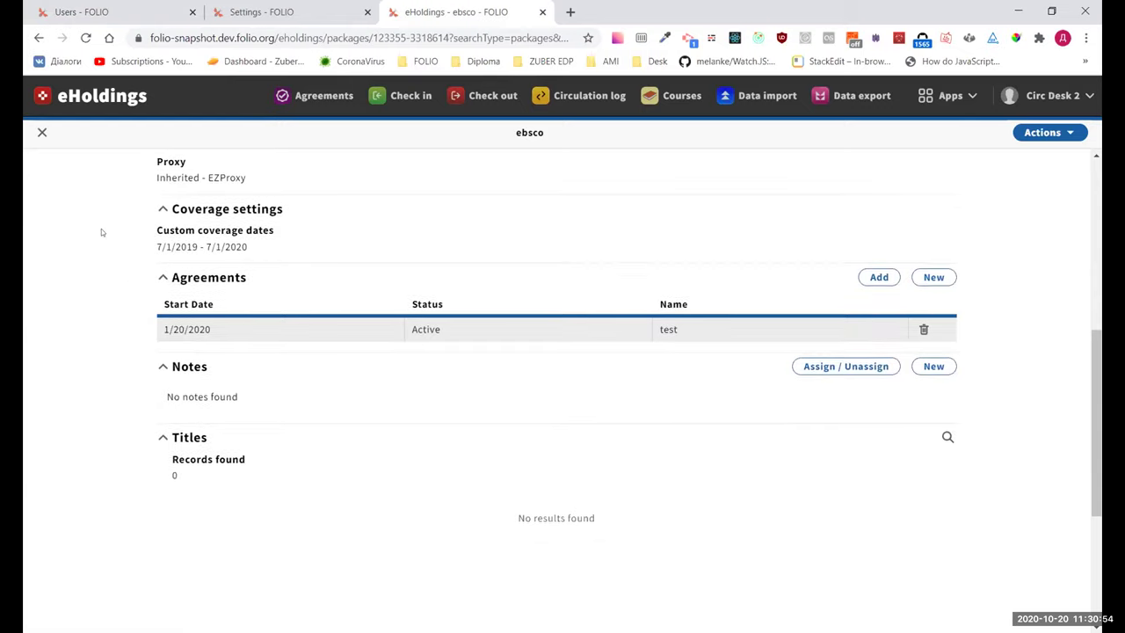
scroll(105, 220, up, 5)
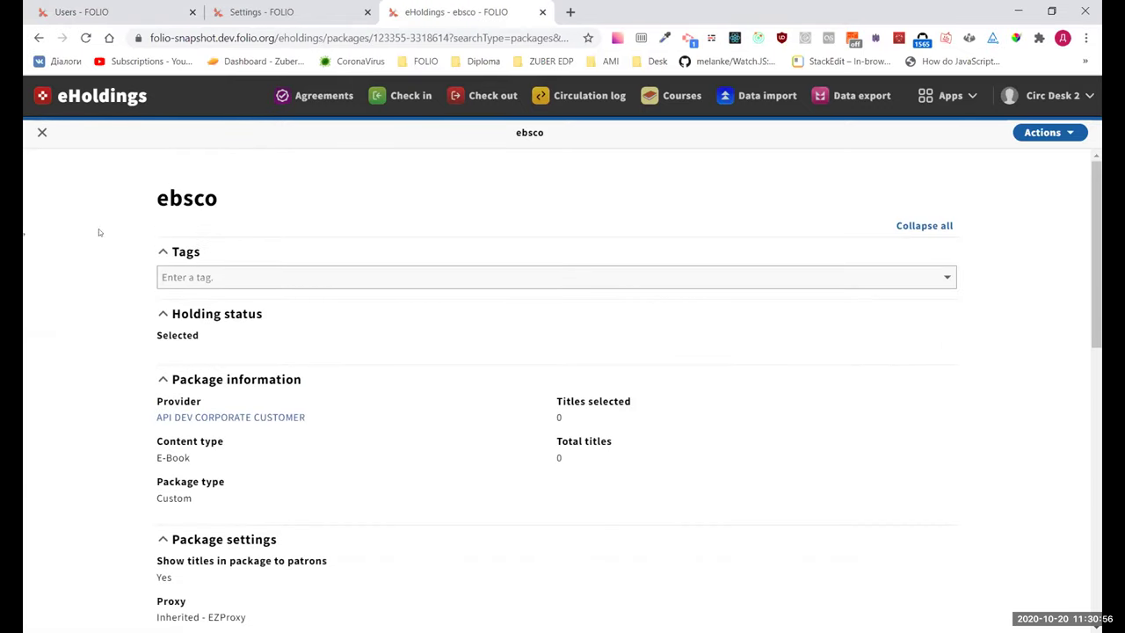
scroll(128, 406, down, 5)
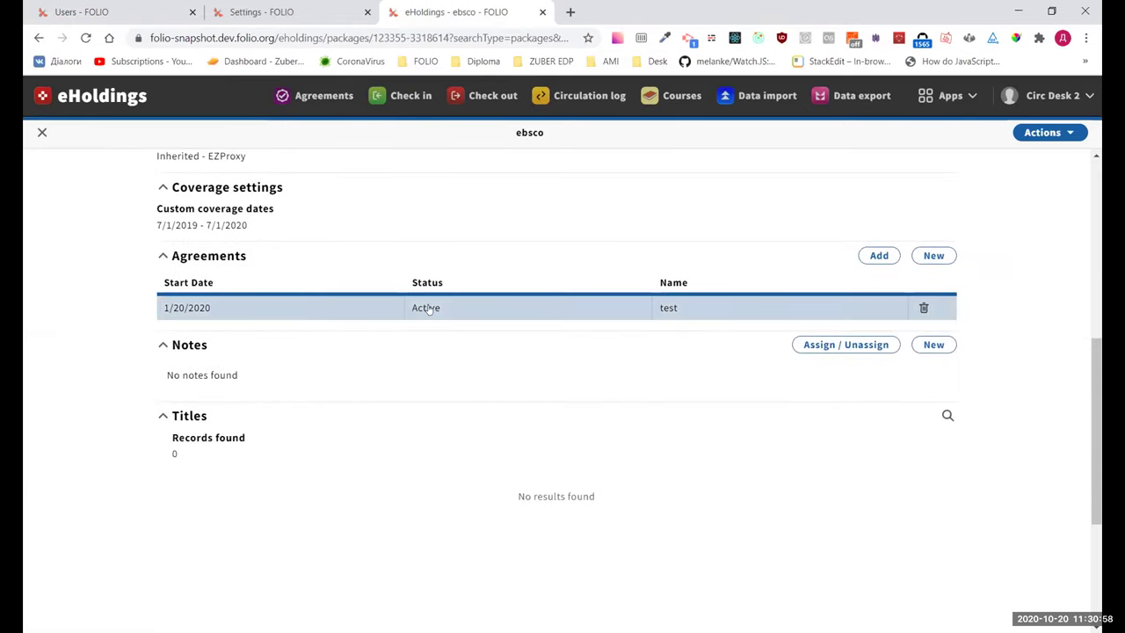
Open the package's linked agreement "test" in a new browser tab and expand its agreement lines.
right_click(435, 307)
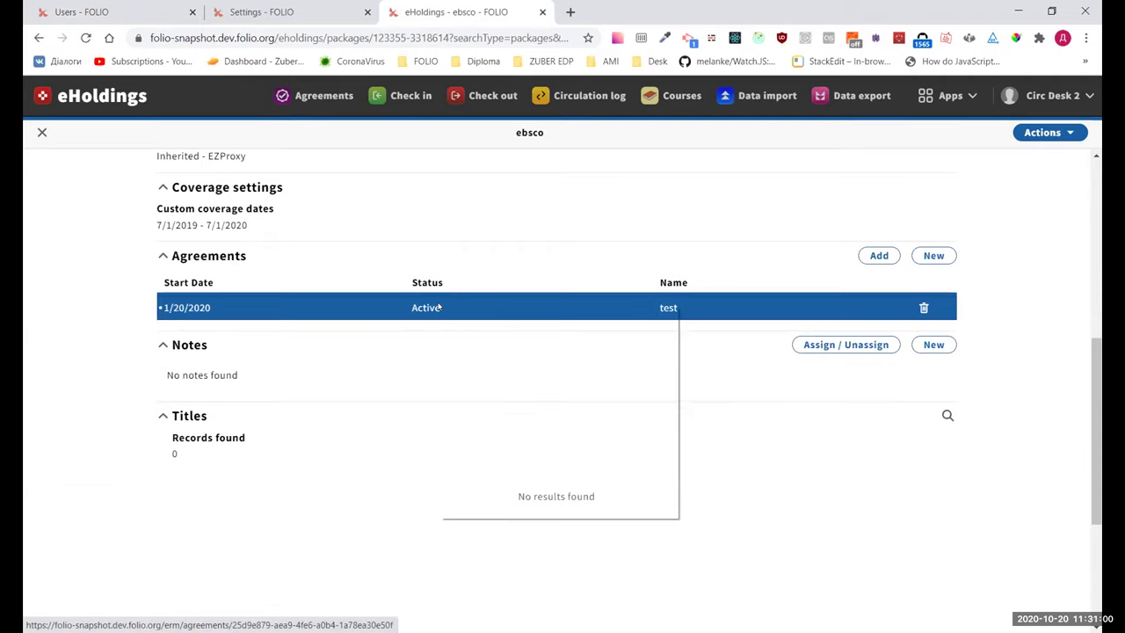
click(457, 314)
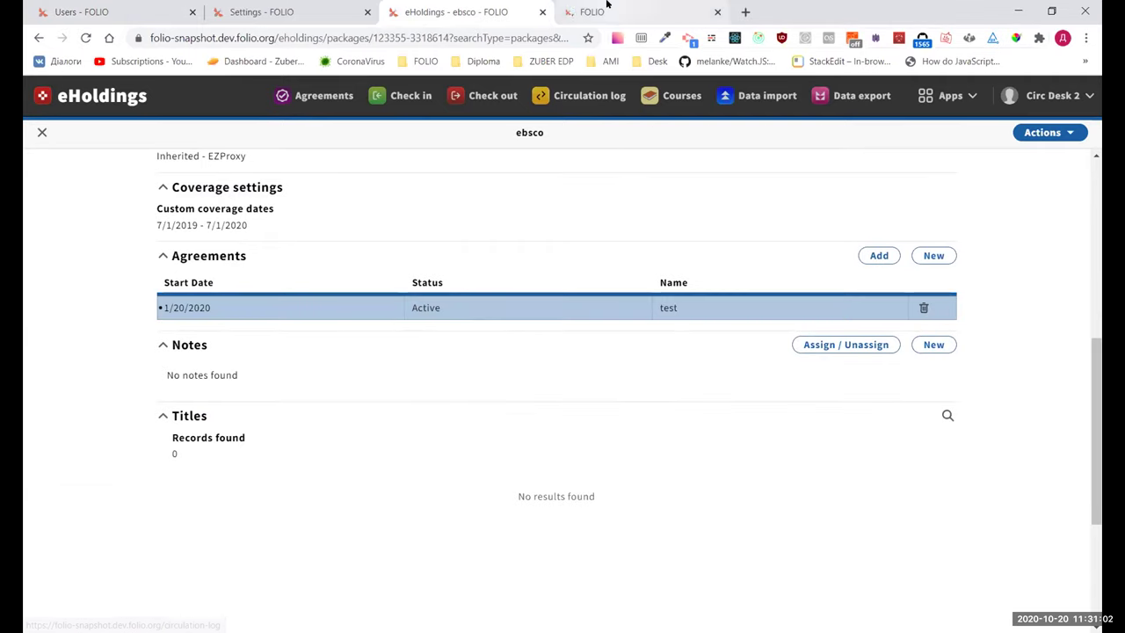
click(615, 12)
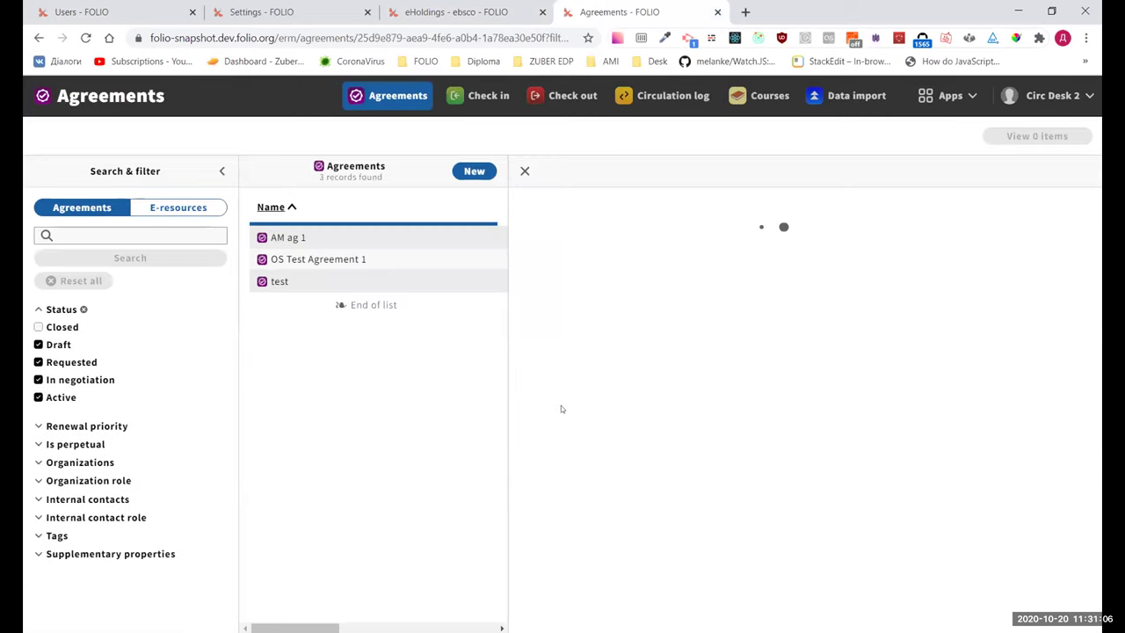
scroll(616, 395, down, 2)
click(591, 405)
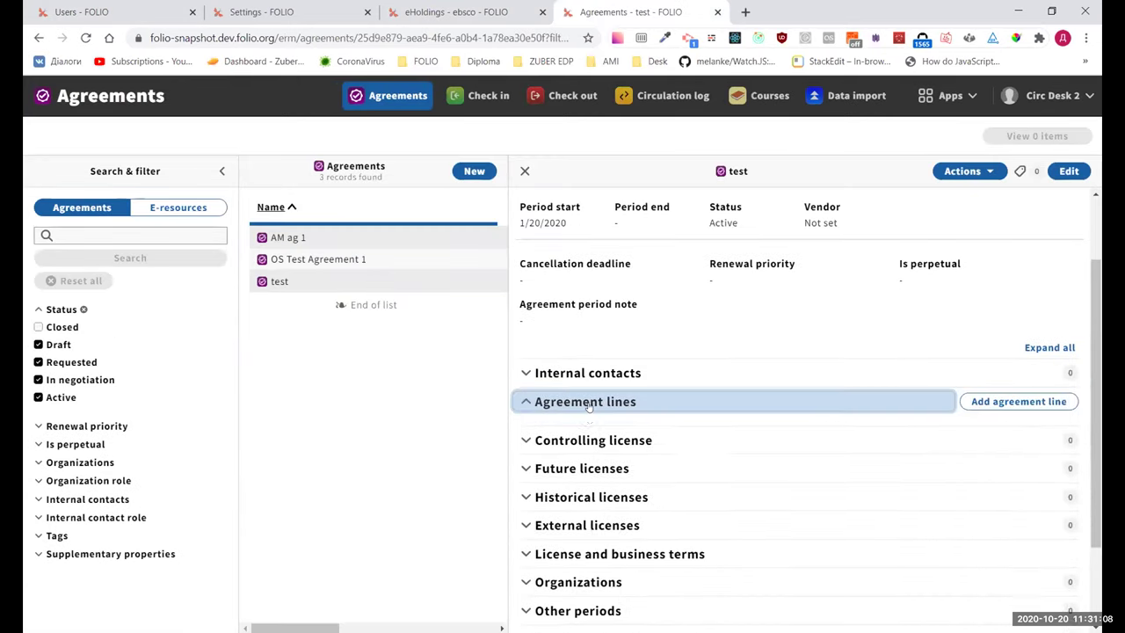
scroll(644, 481, right, 1)
scroll(632, 484, left, 1)
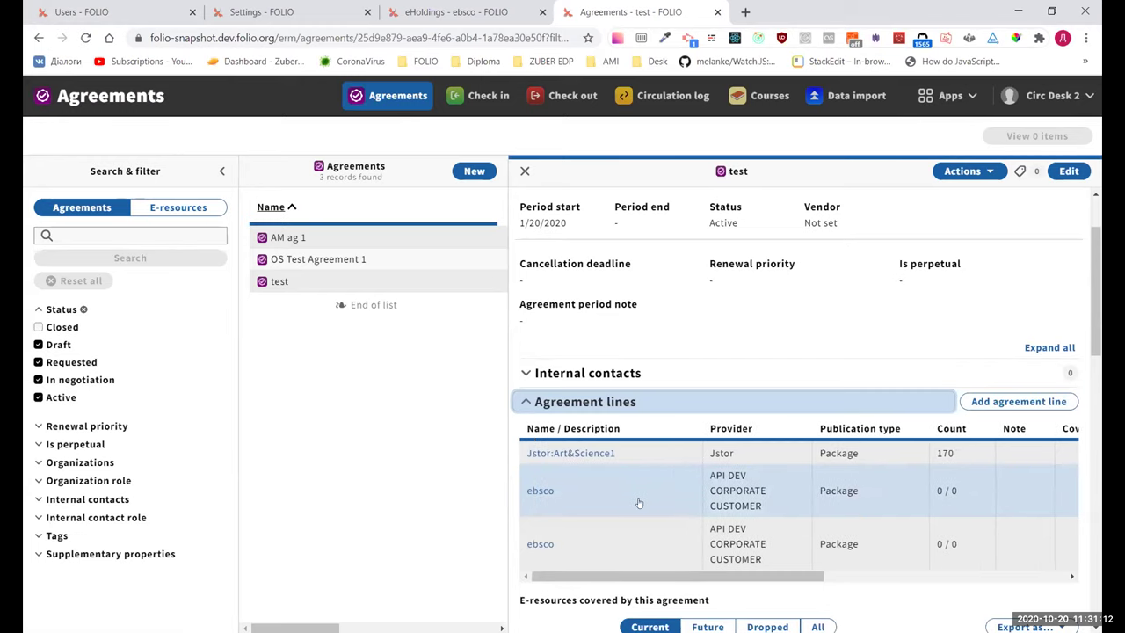
Return to the ebsco package in eHoldings and unassign the agreement "test" from it.
click(457, 11)
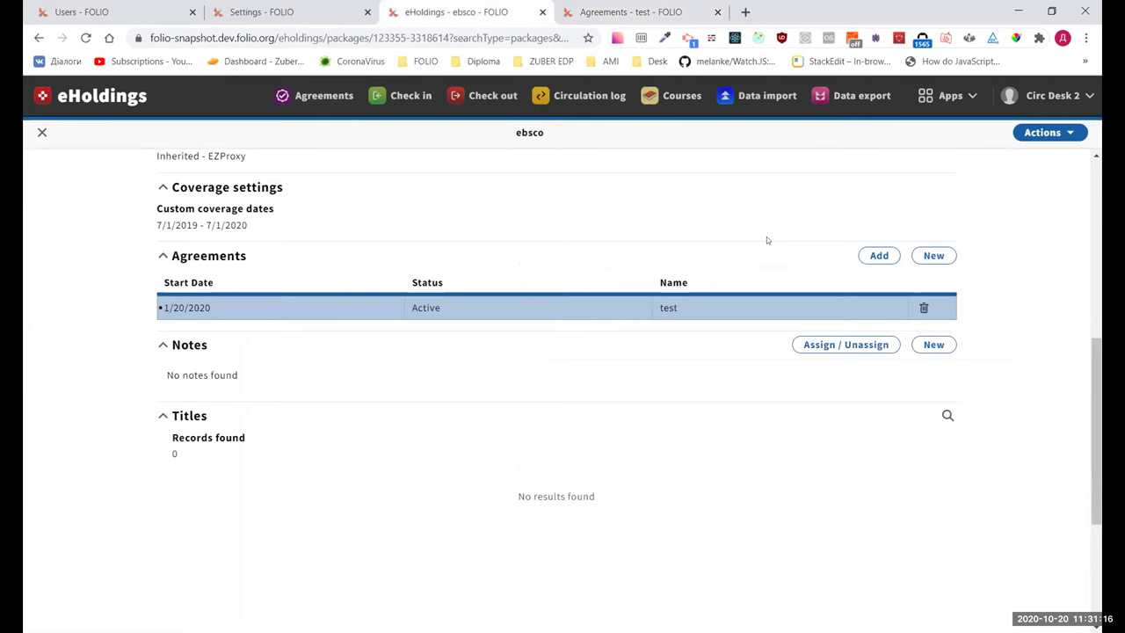
scroll(766, 236, up, 1)
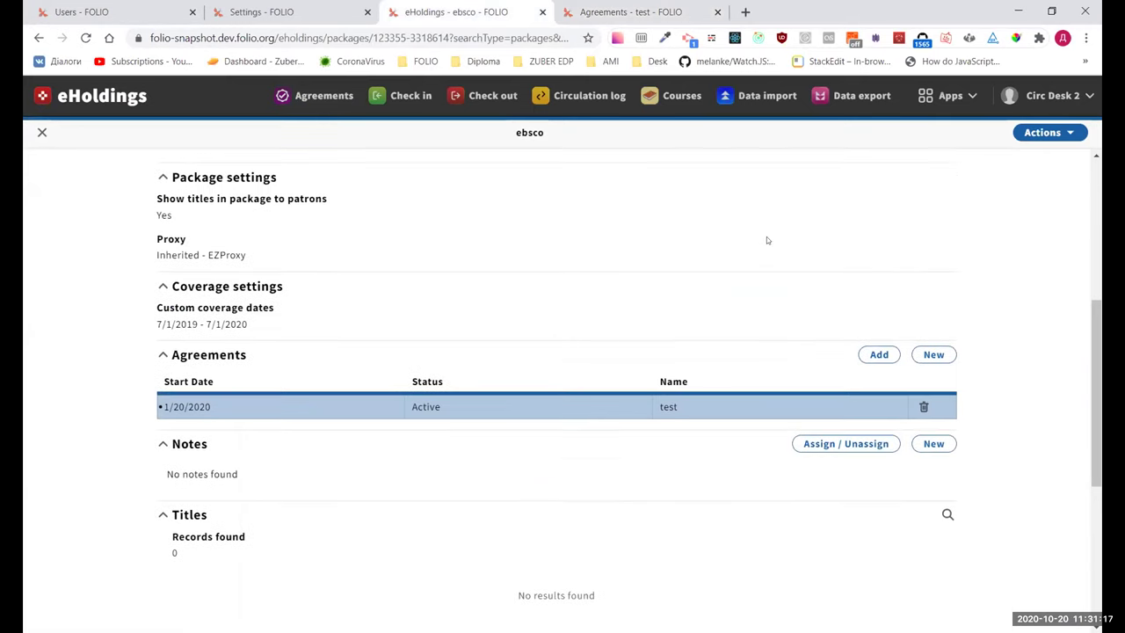
click(923, 408)
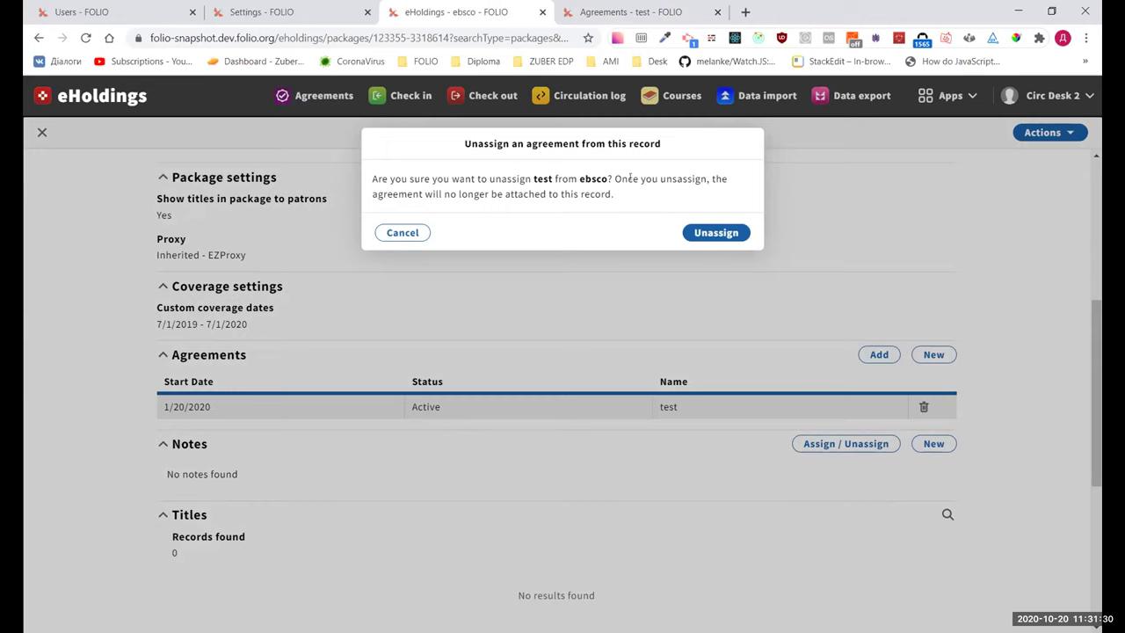
click(714, 234)
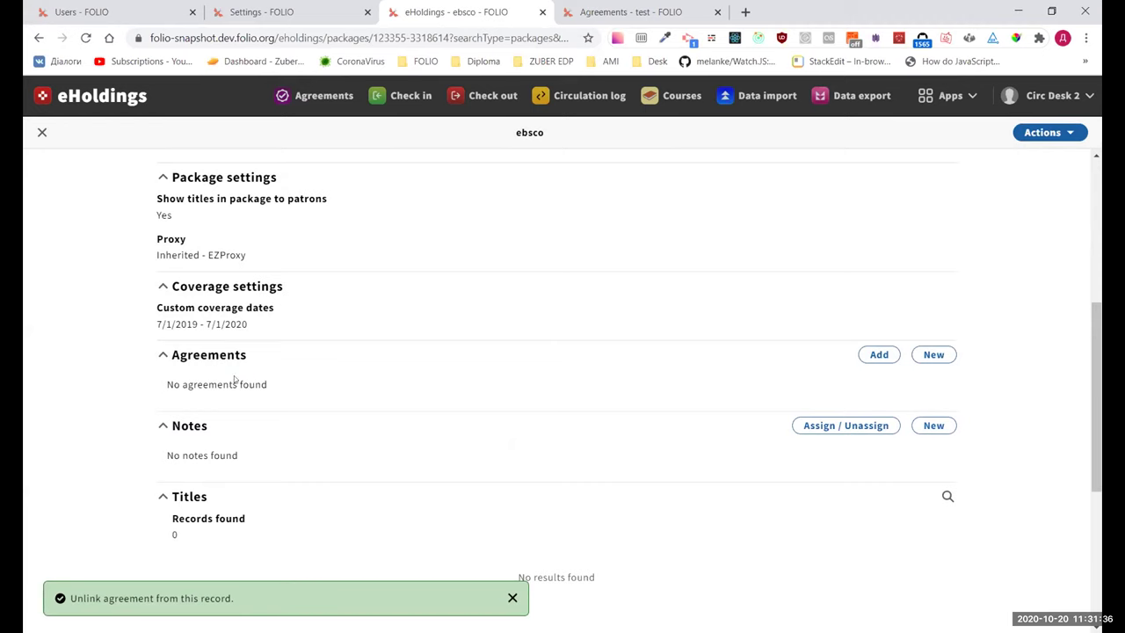
Reload the "test" agreement, examine its agreement lines and return to the ebsco package.
click(631, 11)
click(86, 37)
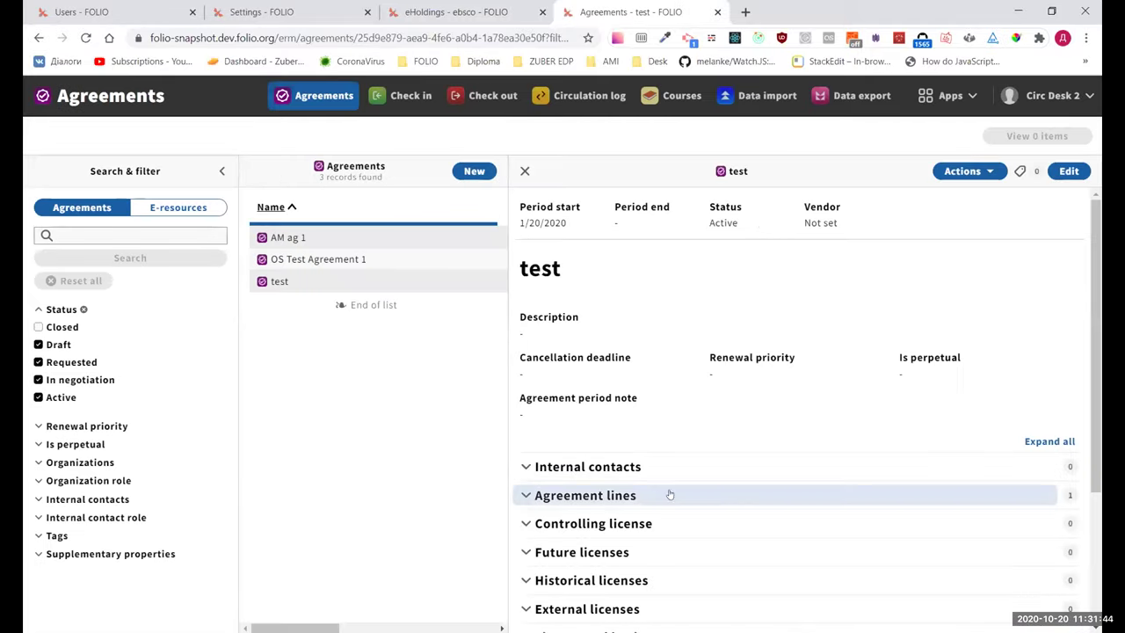
click(620, 490)
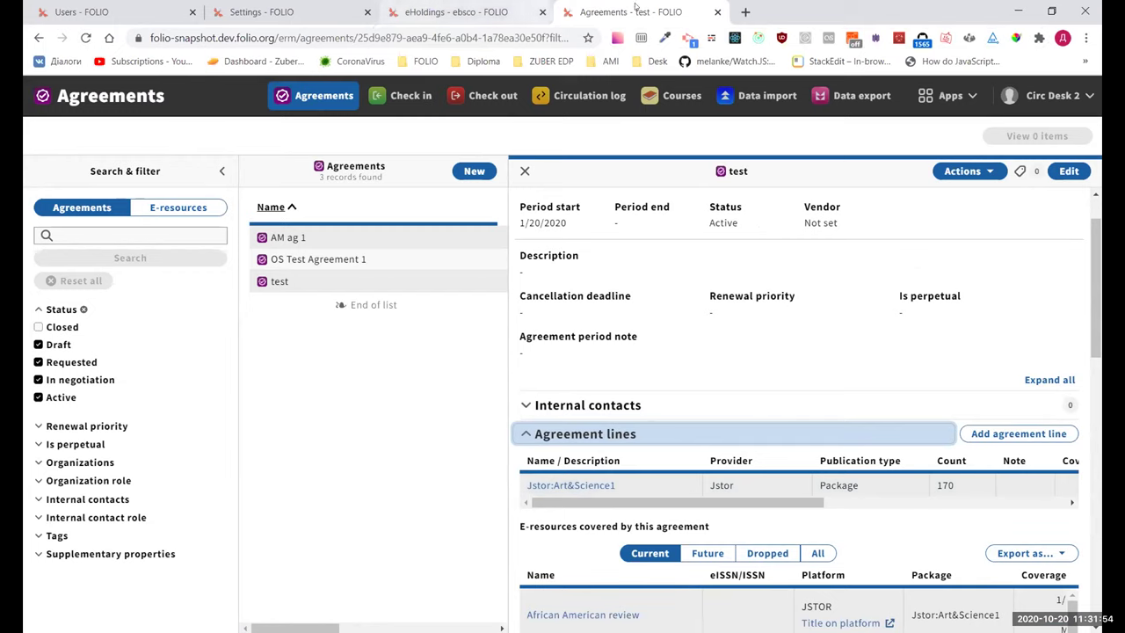
click(470, 9)
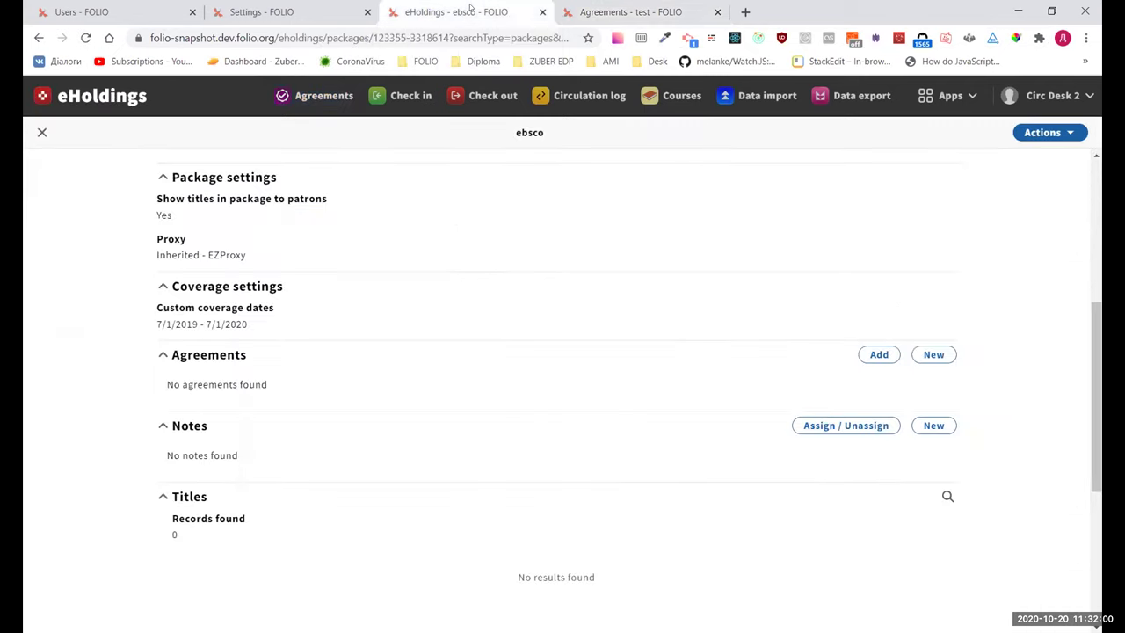
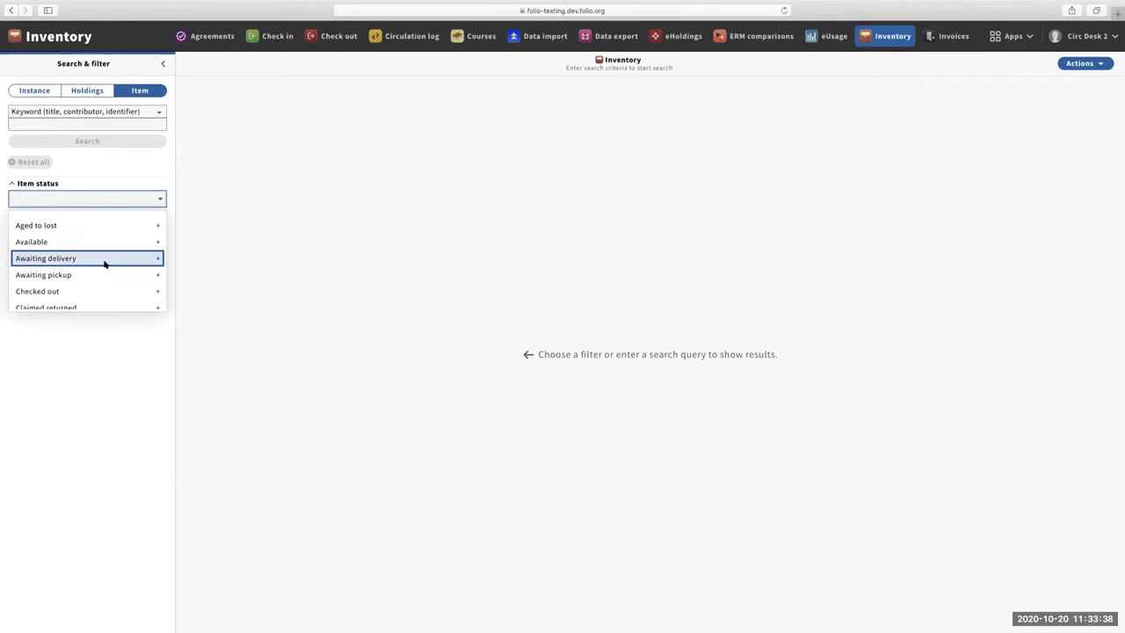
Filter the inventory items by status Checked out, open the instance Nod and copy its item's barcode.
click(73, 294)
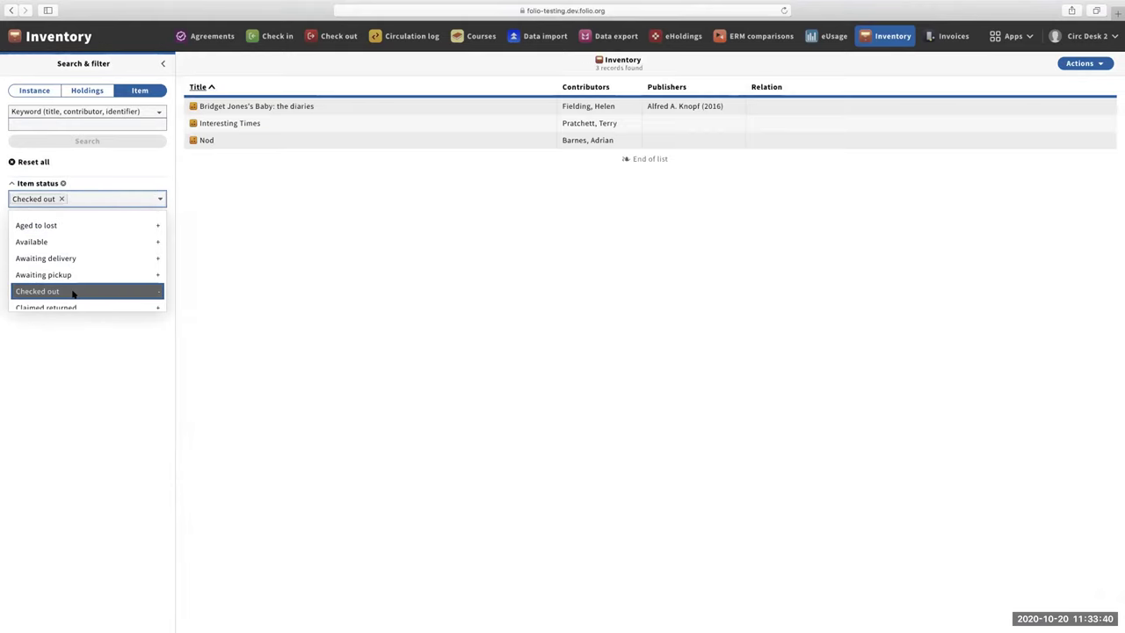
click(370, 143)
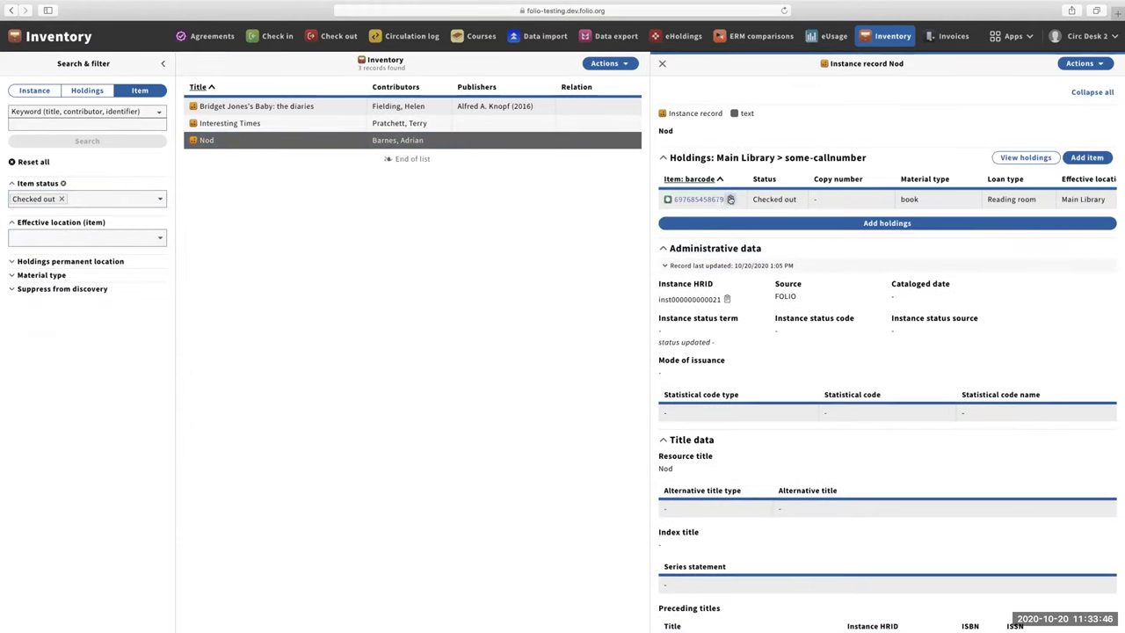
click(730, 200)
Filter the Circulation log by the copied item barcode.
click(404, 37)
click(47, 162)
key(super+v)
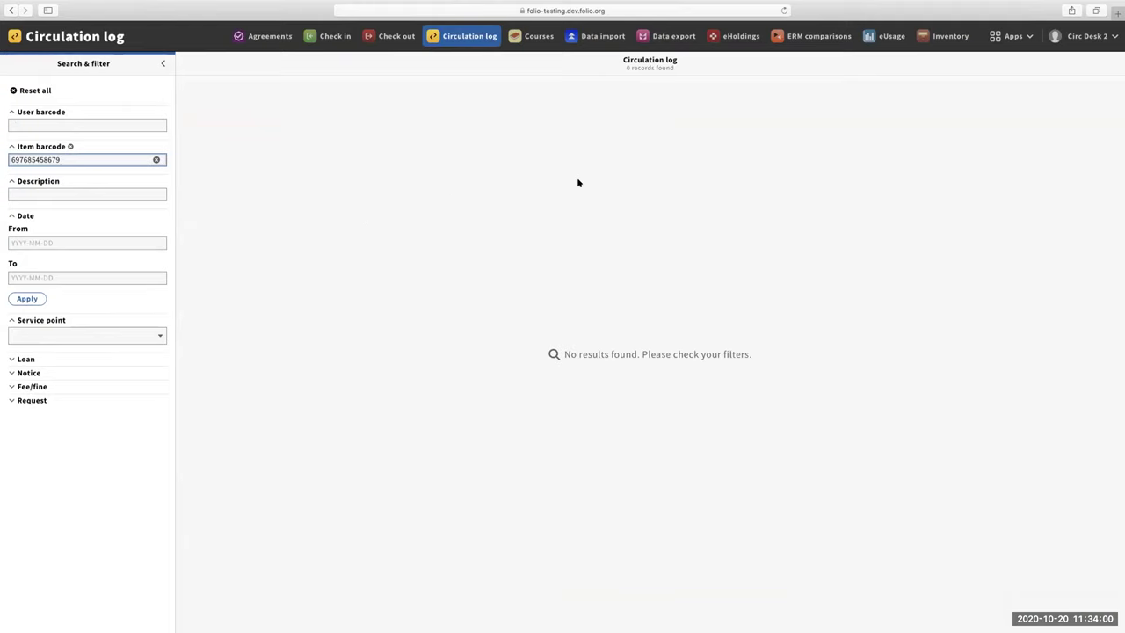
Open the profile menu to check the signed-in account and its service point.
scroll(657, 167, up, 2)
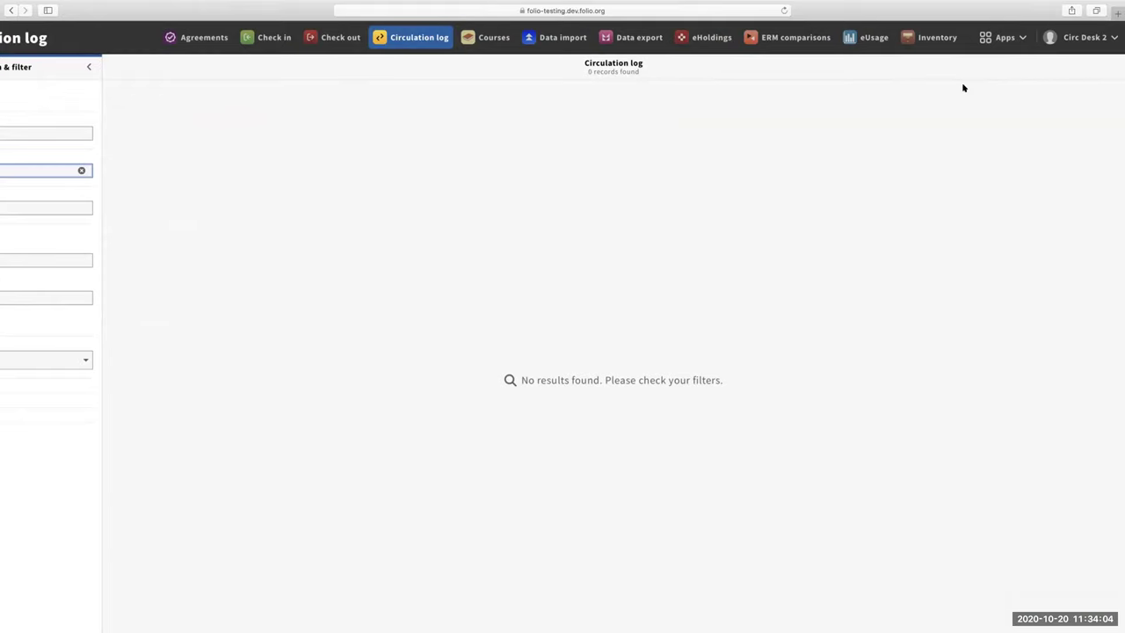
click(1113, 38)
click(893, 5)
click(1017, 145)
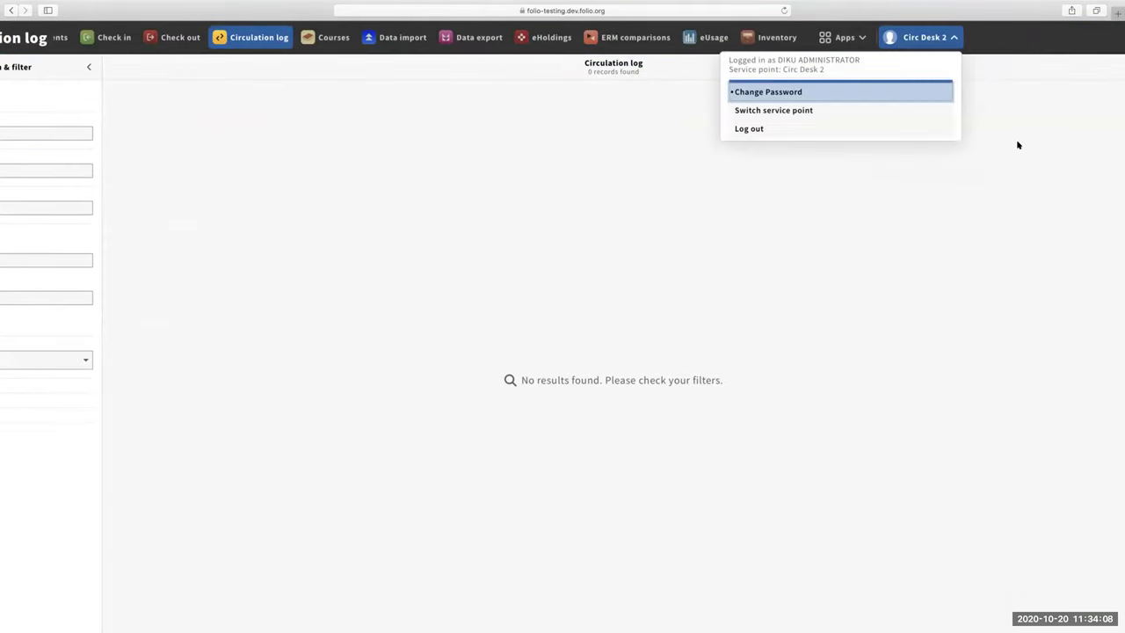
Open the Requests app and take the browser window out of full screen.
click(1018, 145)
click(1003, 37)
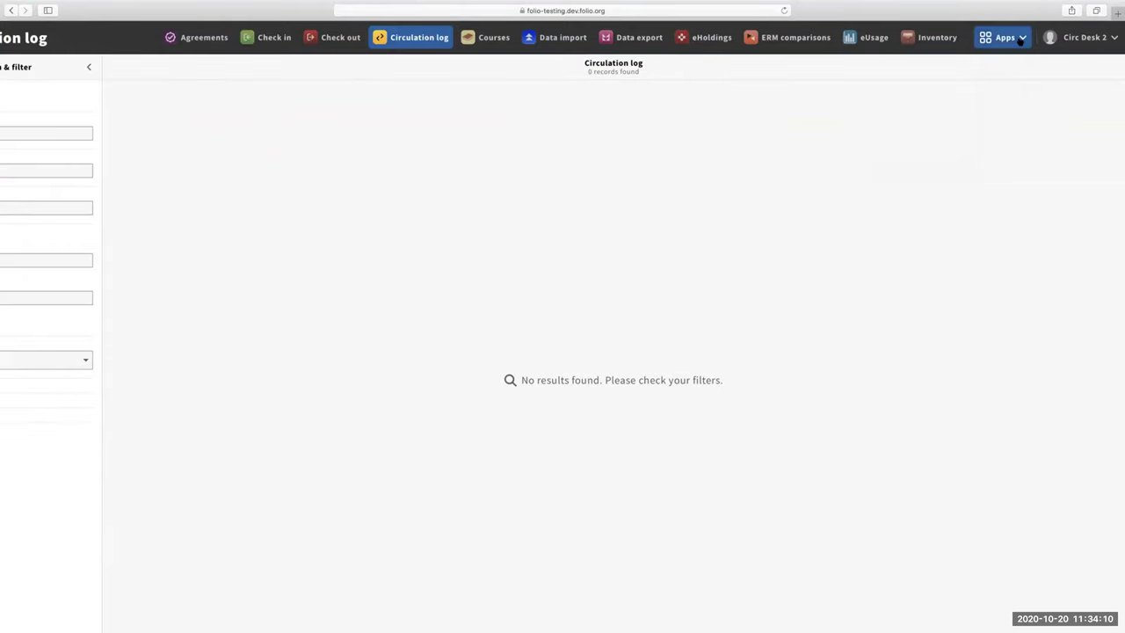
click(651, 240)
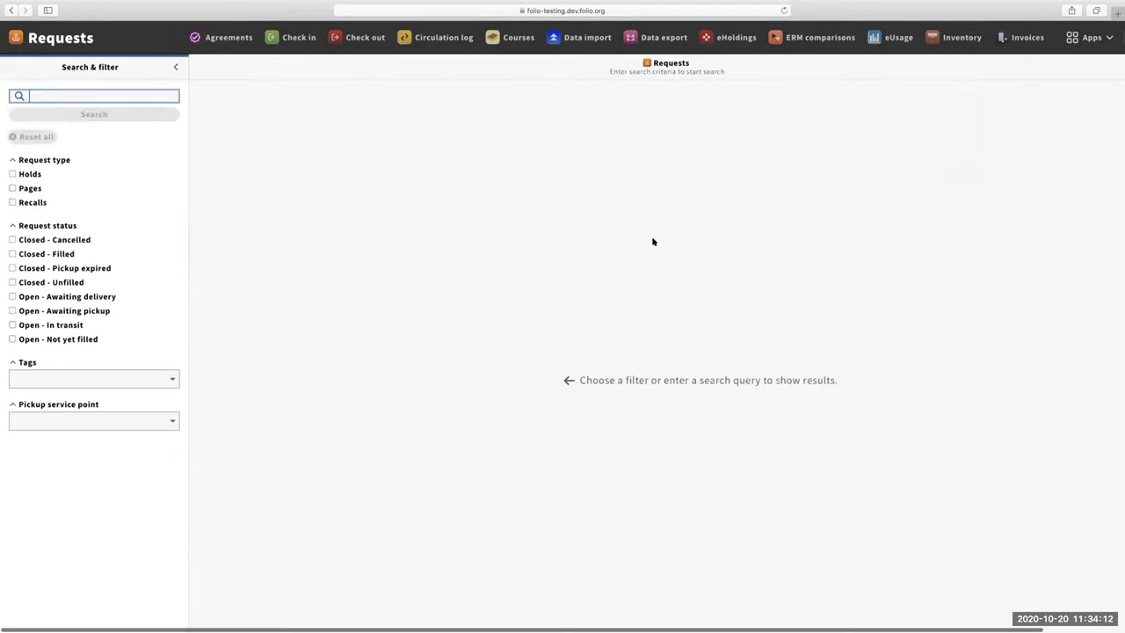
scroll(791, 137, up, 2)
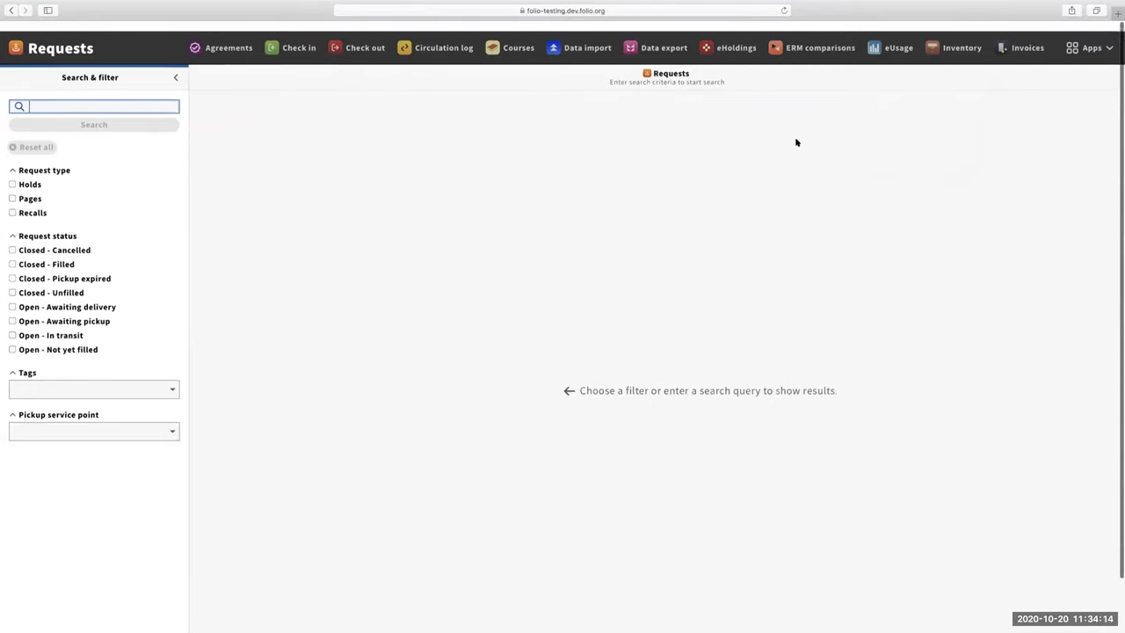
scroll(459, 320, down, 3)
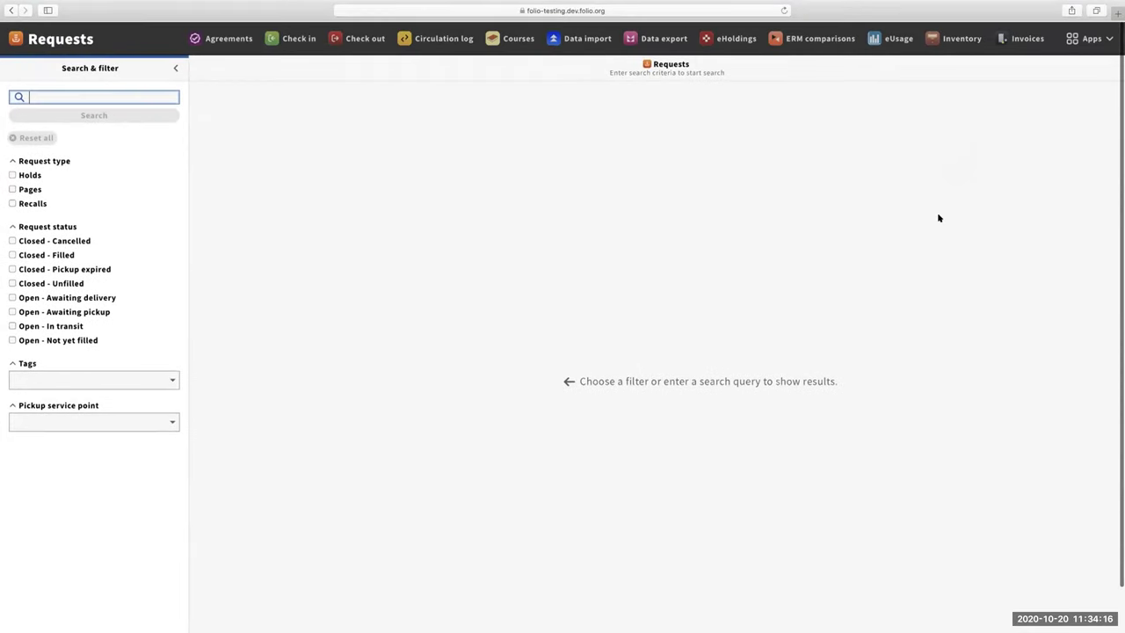
mouse_move(37, 13)
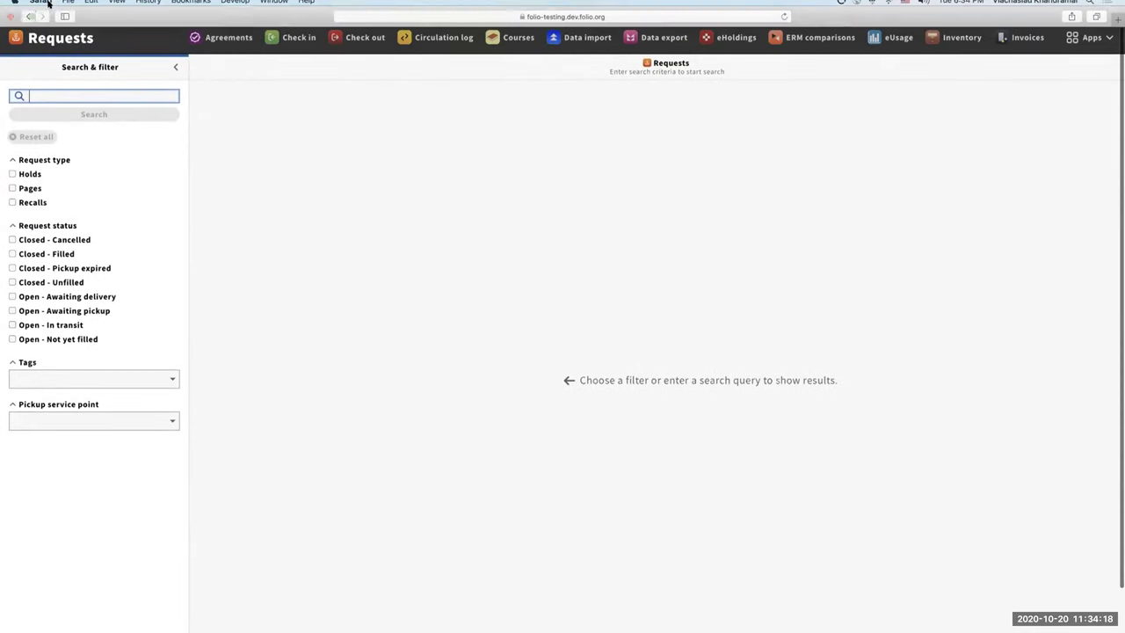
click(32, 21)
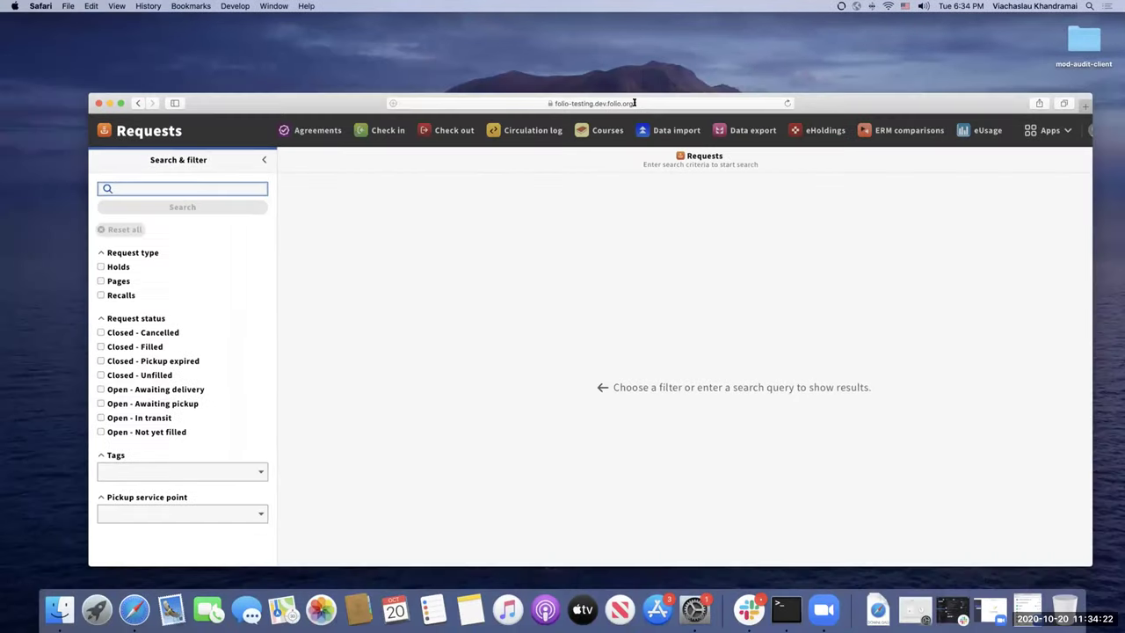
Reload the Requests page and start a new request.
click(633, 103)
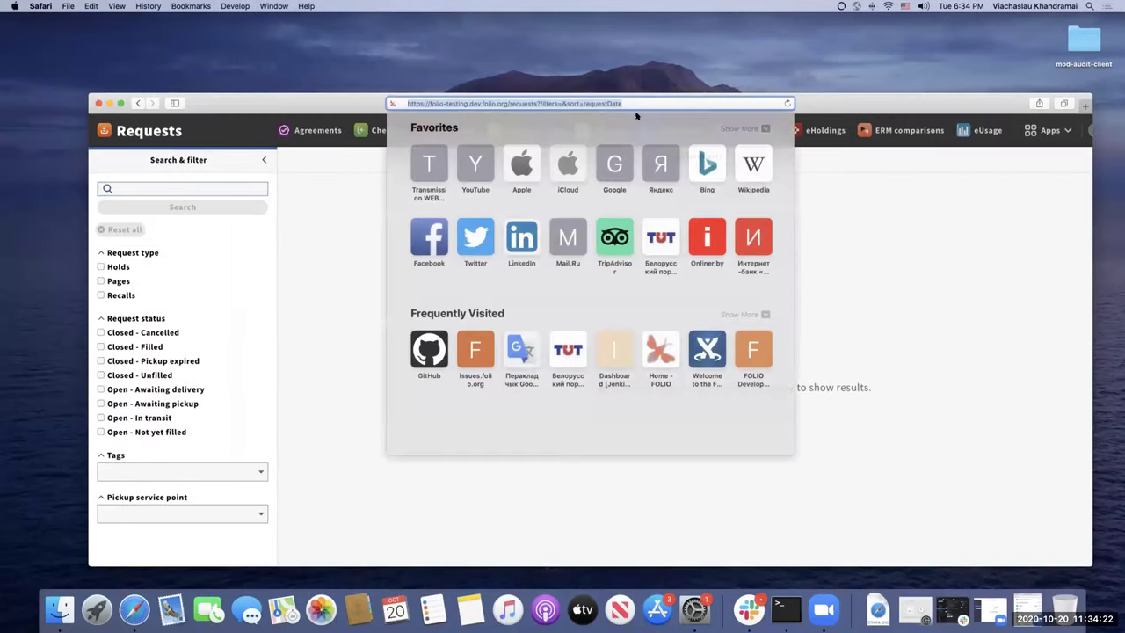
key(Return)
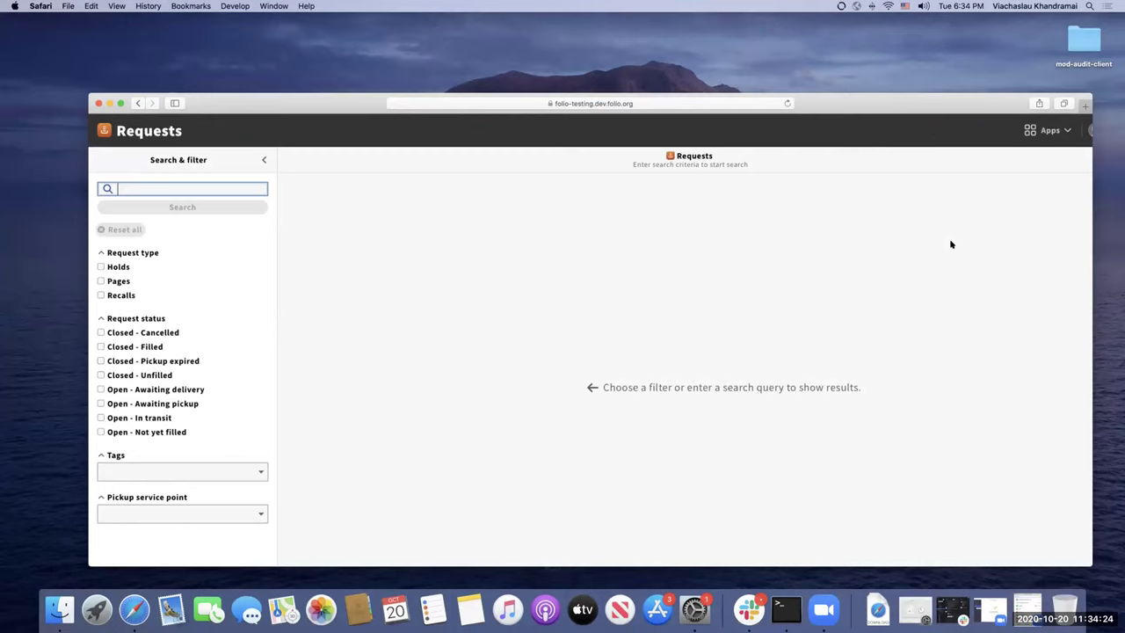
scroll(949, 245, right, 3)
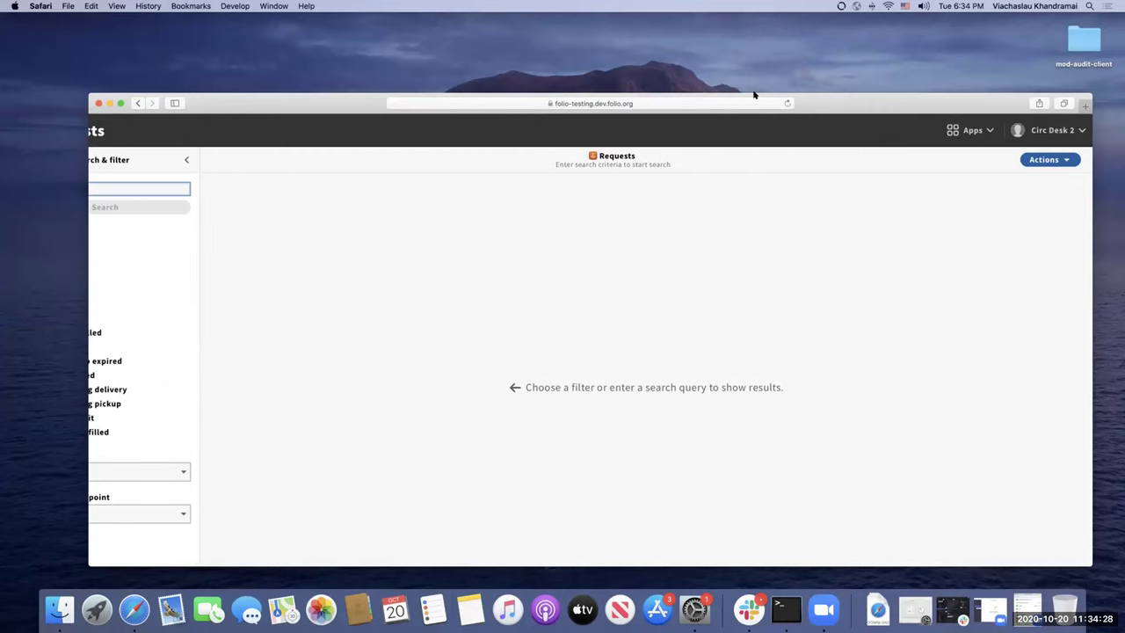
drag(754, 94, 691, 87)
click(985, 153)
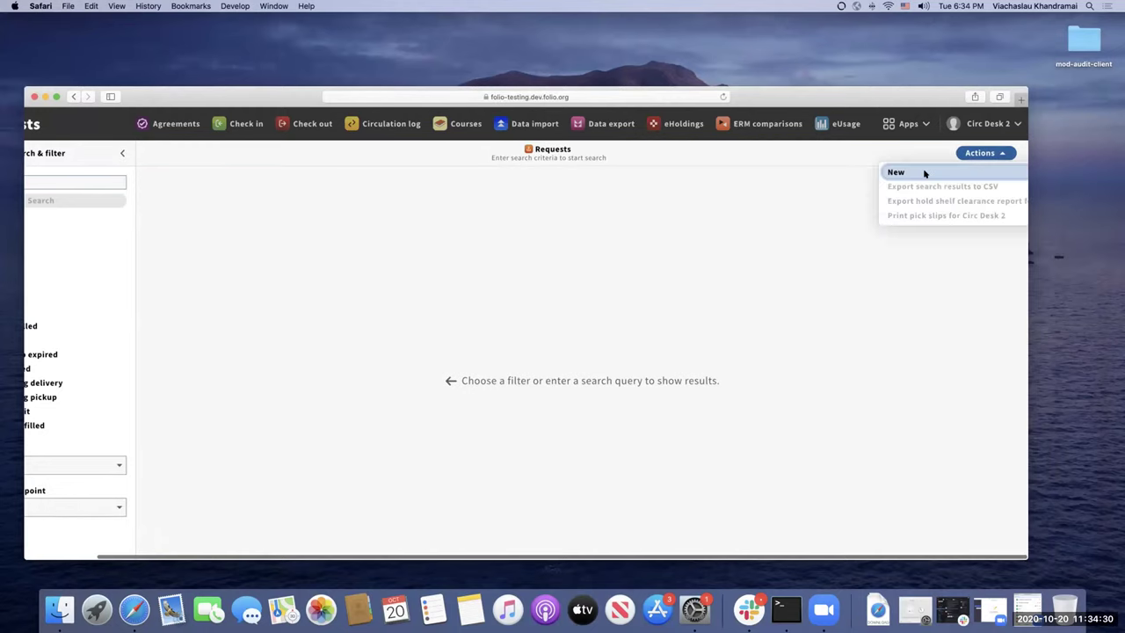
click(897, 173)
click(56, 97)
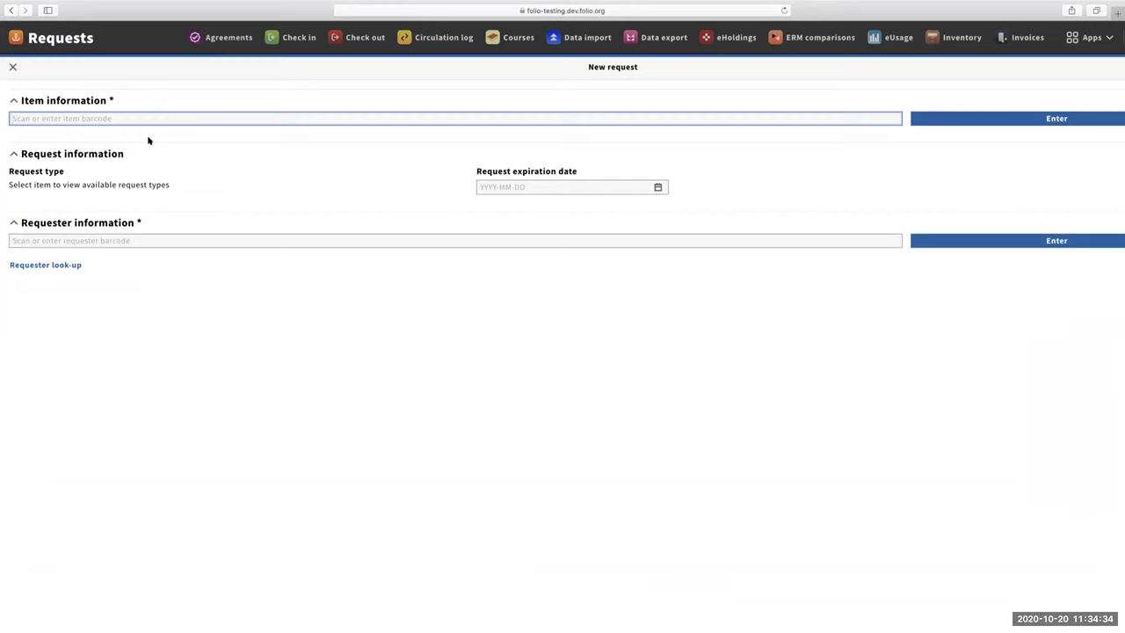
key(super+v)
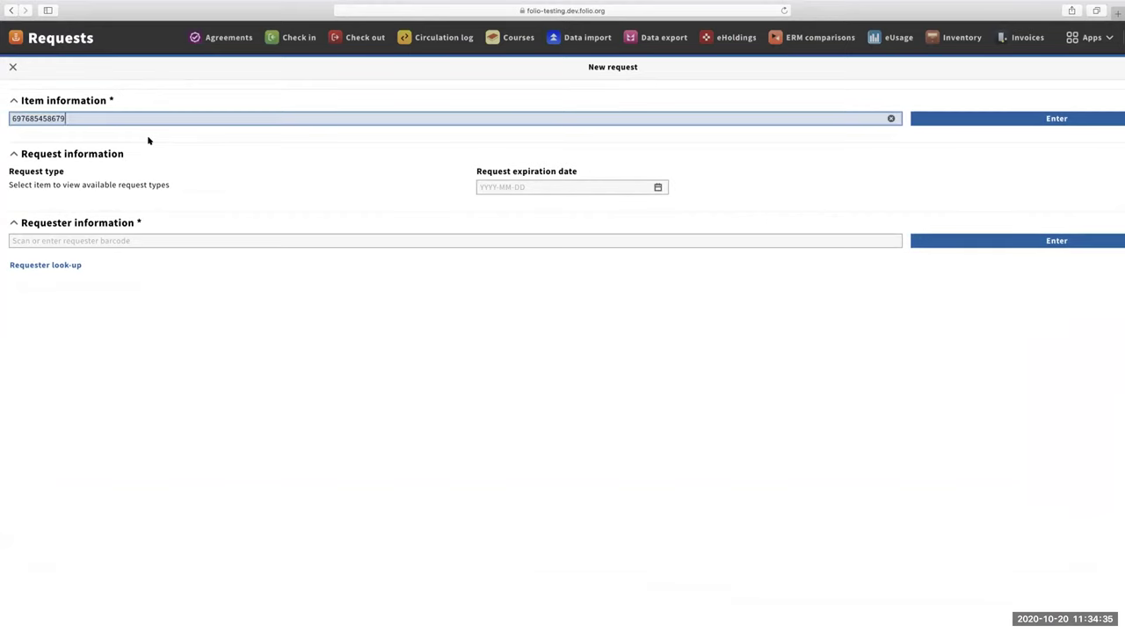
click(1060, 117)
Look up the requester among users with status Active and select the first user in the results.
click(44, 366)
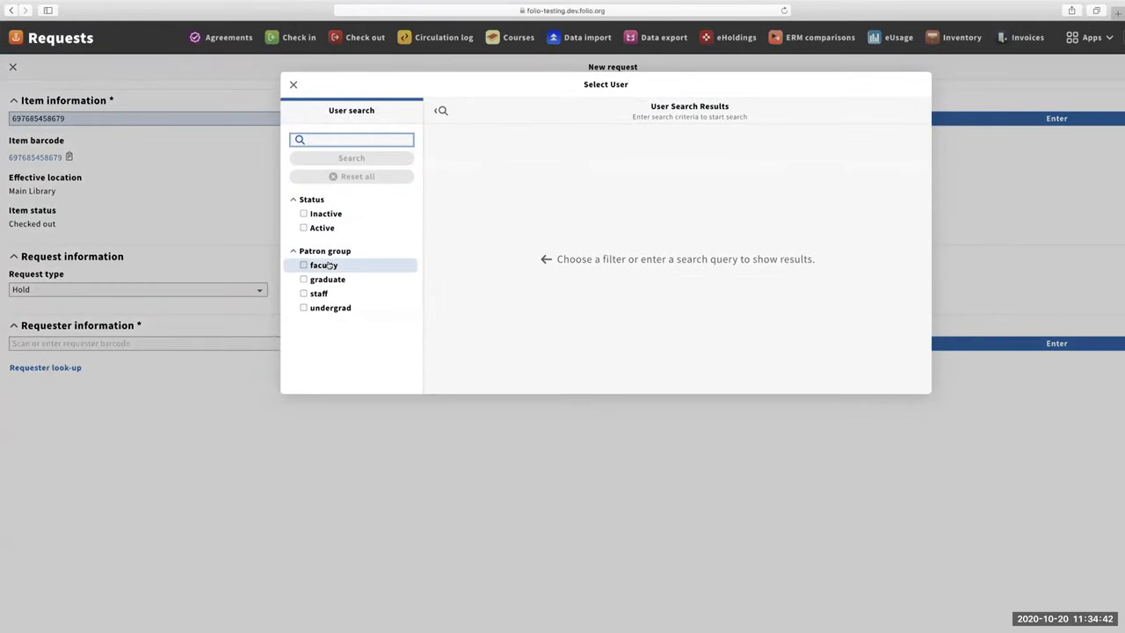
click(322, 229)
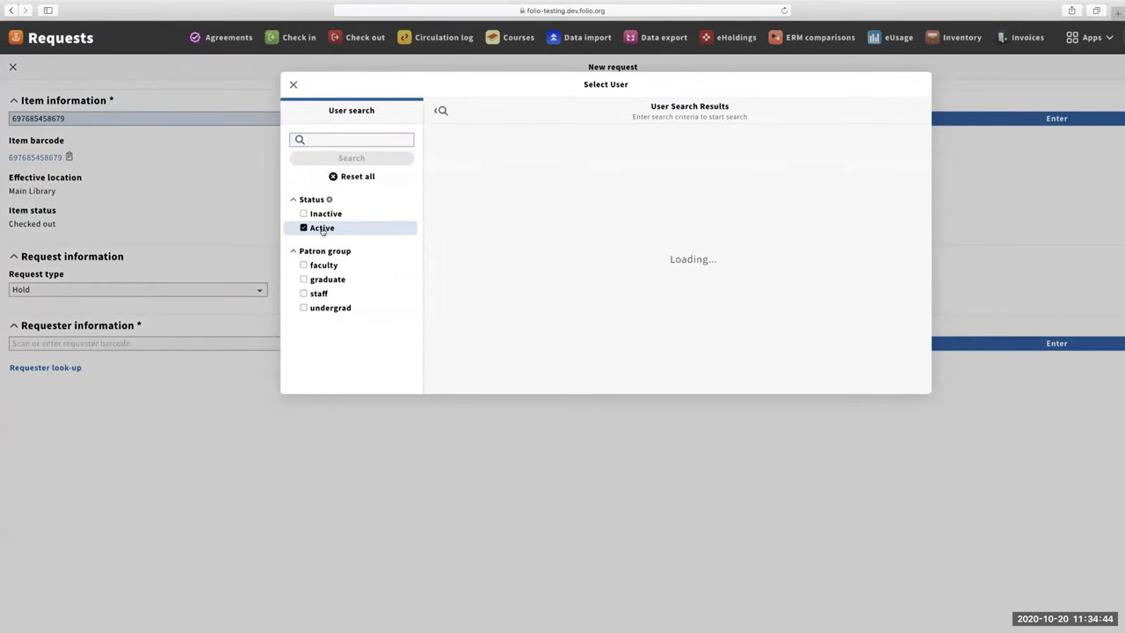
click(556, 160)
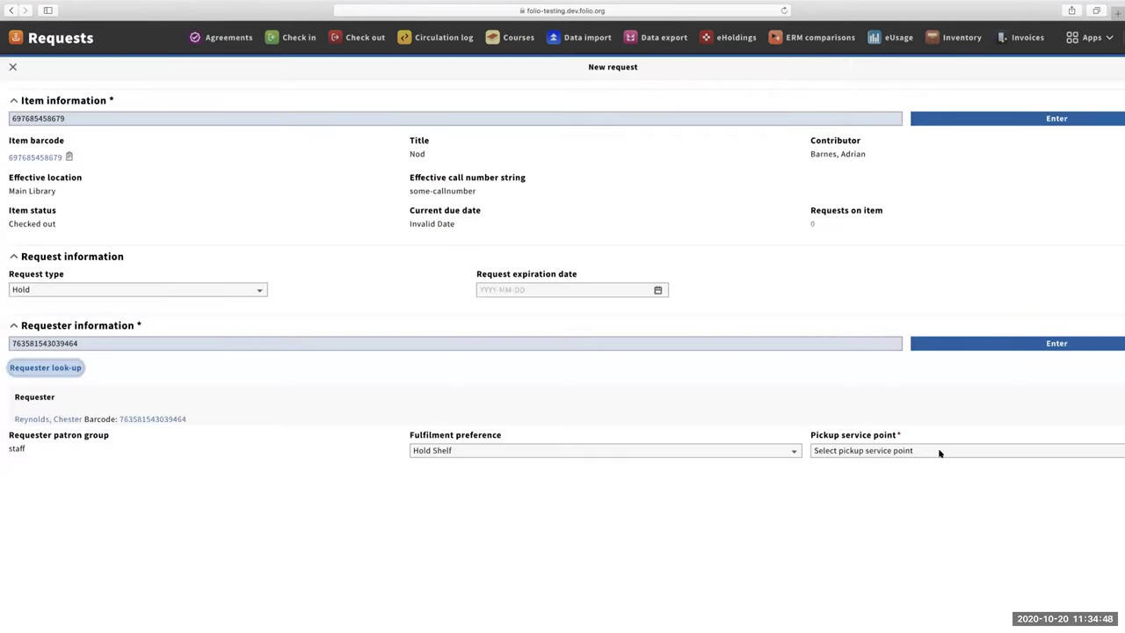
Set the pickup service point to Circ Desk 1 and save the hold request, leaving full screen to reach the form's end.
click(939, 451)
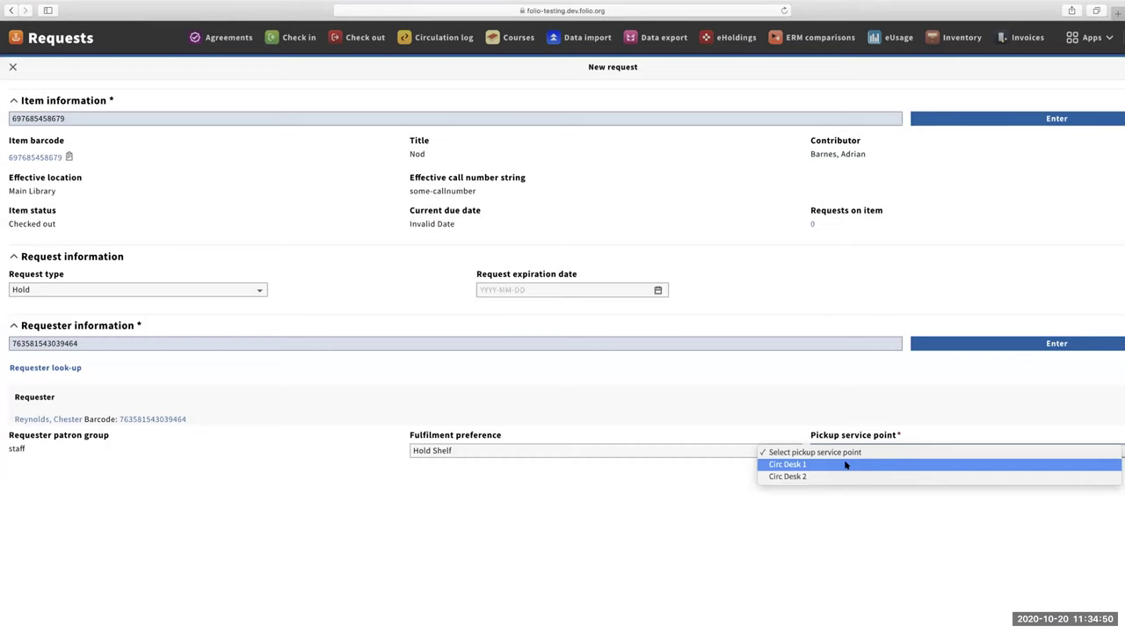
click(846, 465)
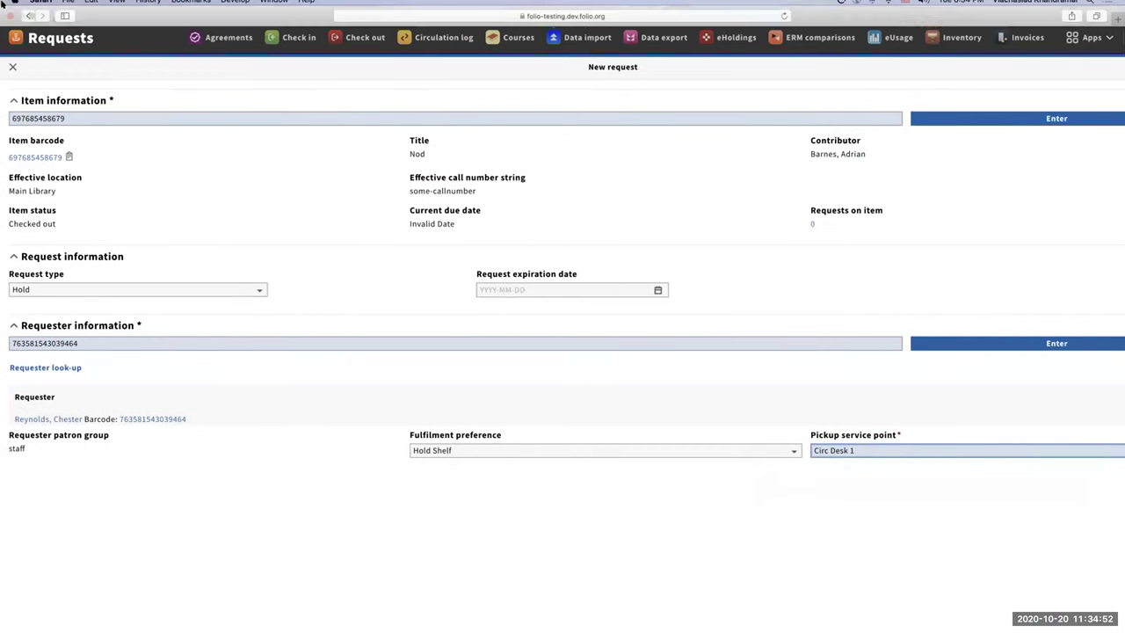
click(31, 22)
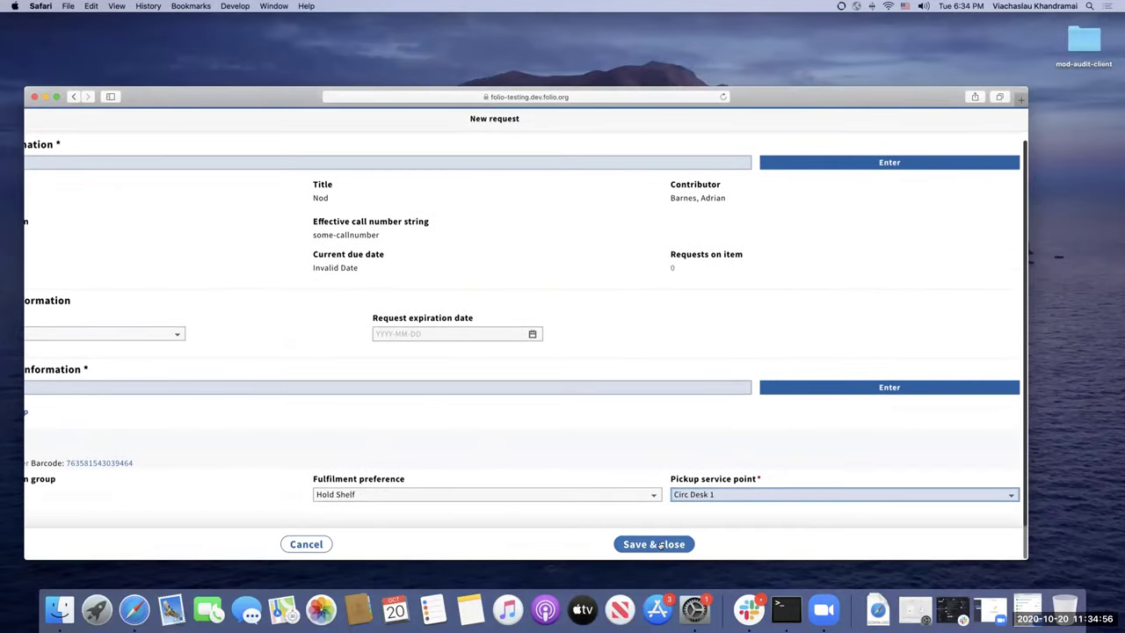
click(654, 544)
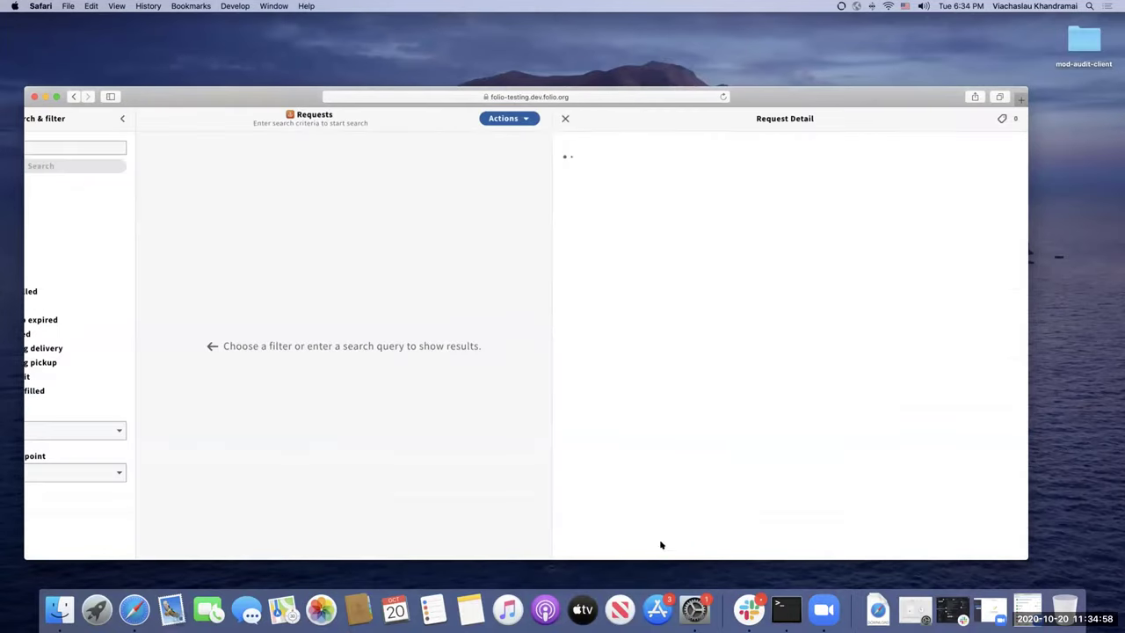
drag(882, 97, 967, 70)
scroll(323, 200, left, 3)
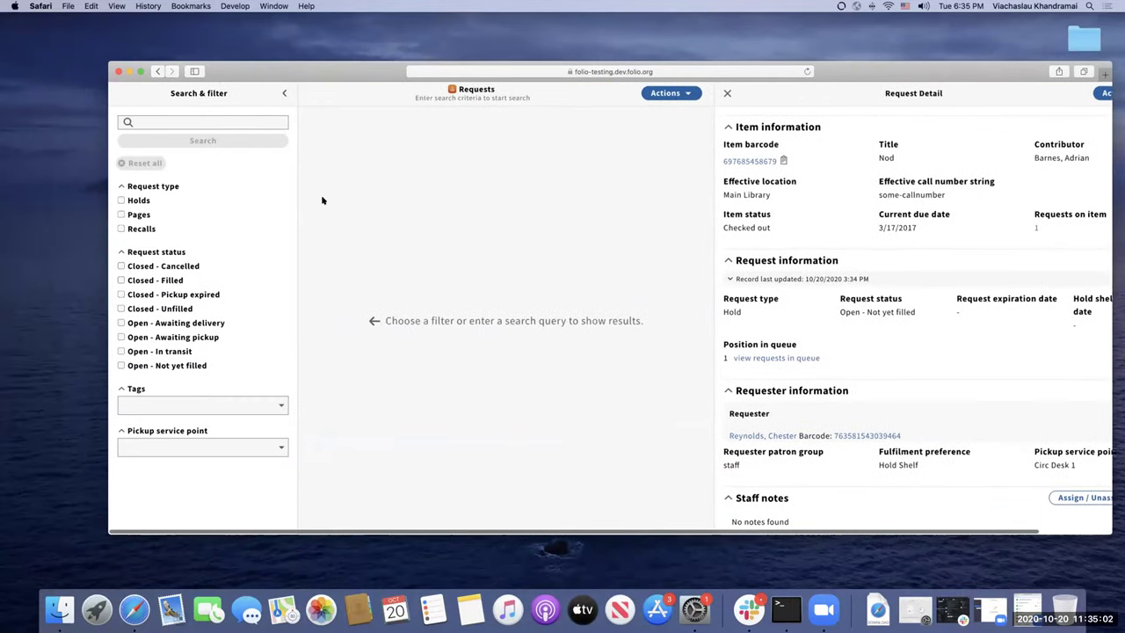
scroll(324, 204, up, 2)
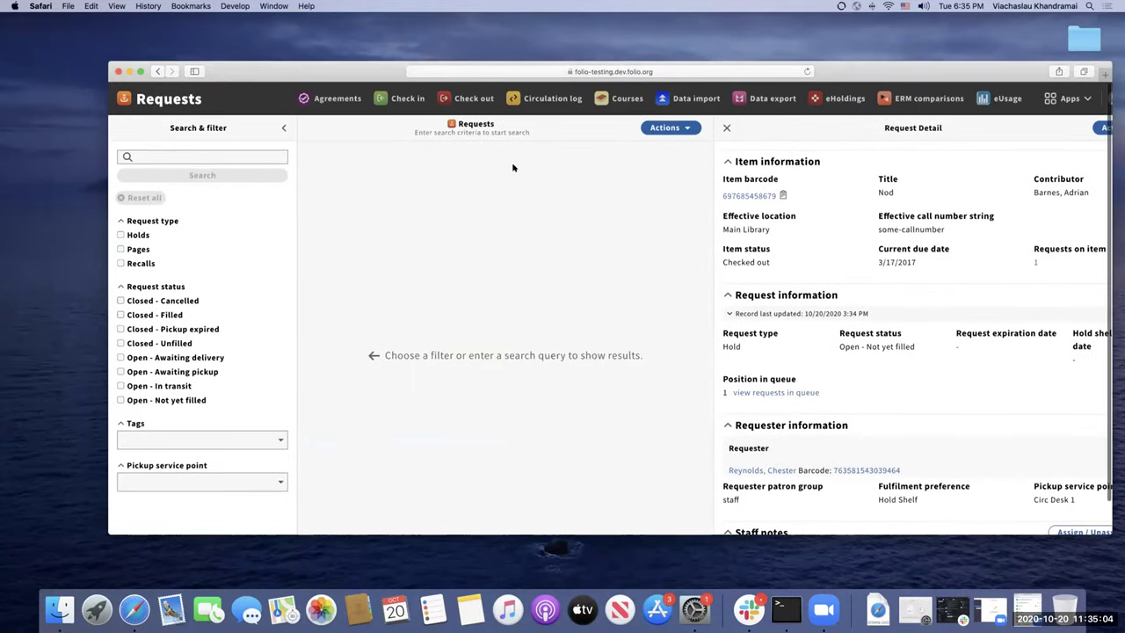
click(546, 98)
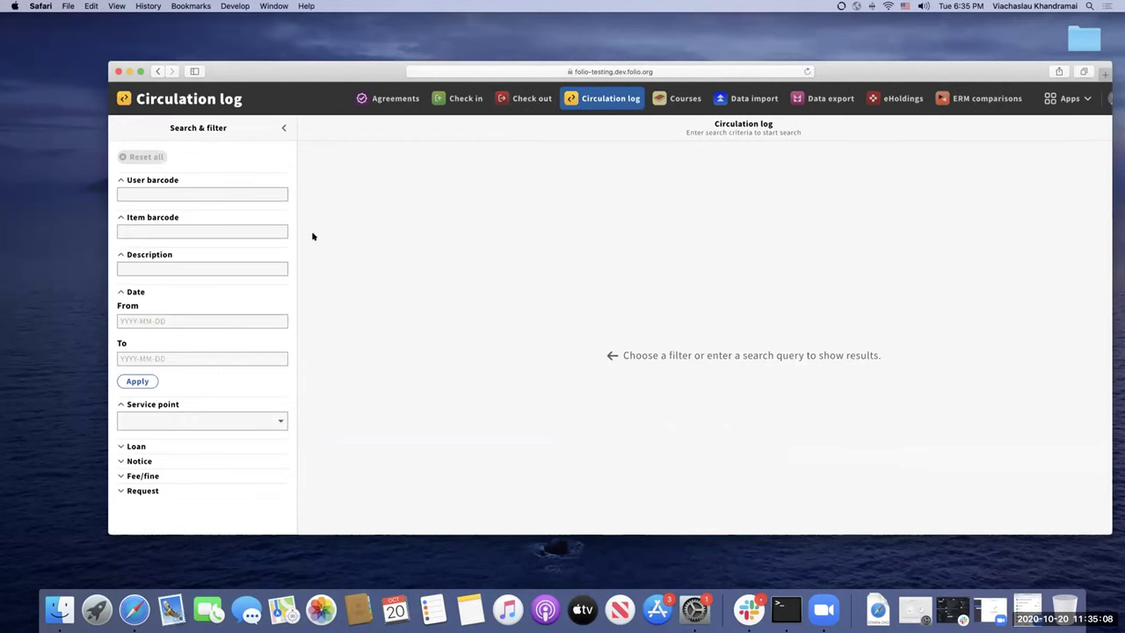
click(188, 233)
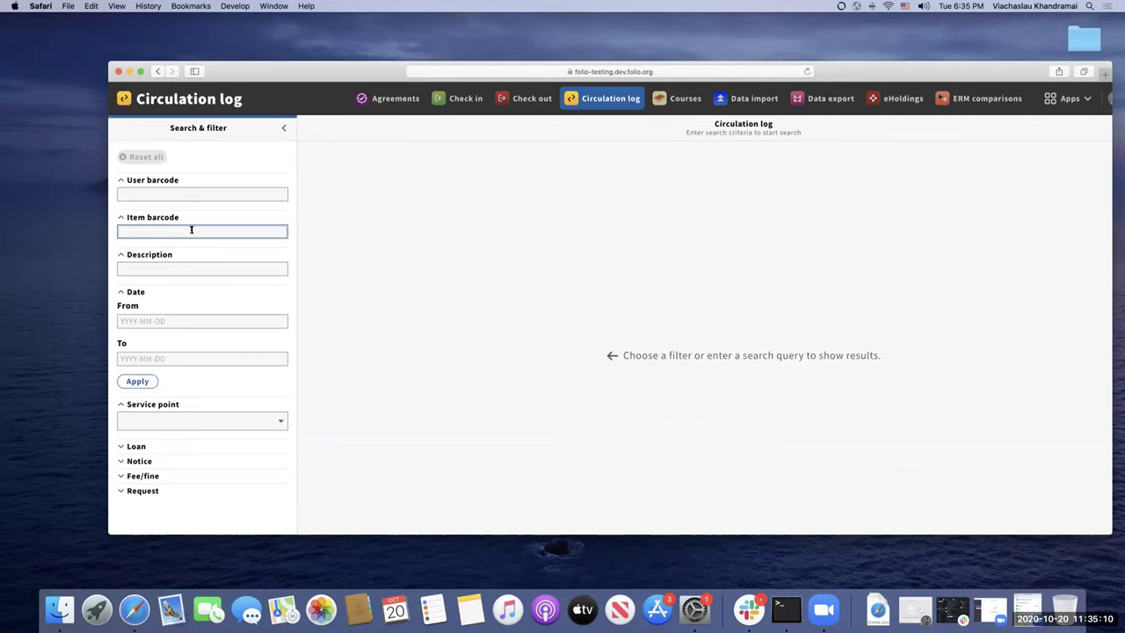
key(super+v)
key(Return)
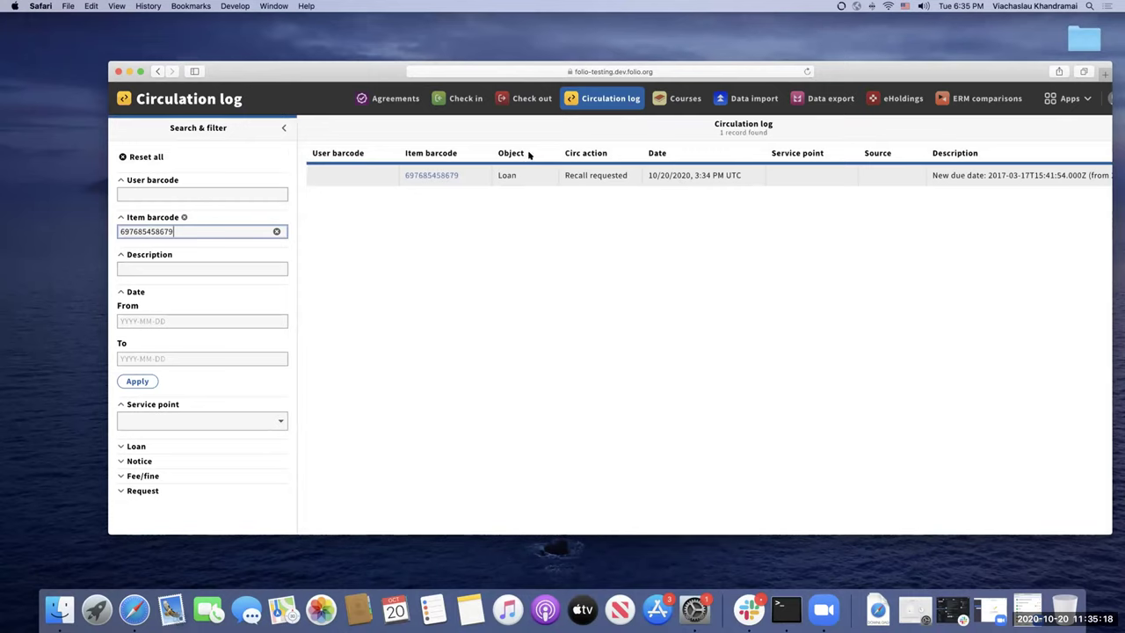
click(463, 99)
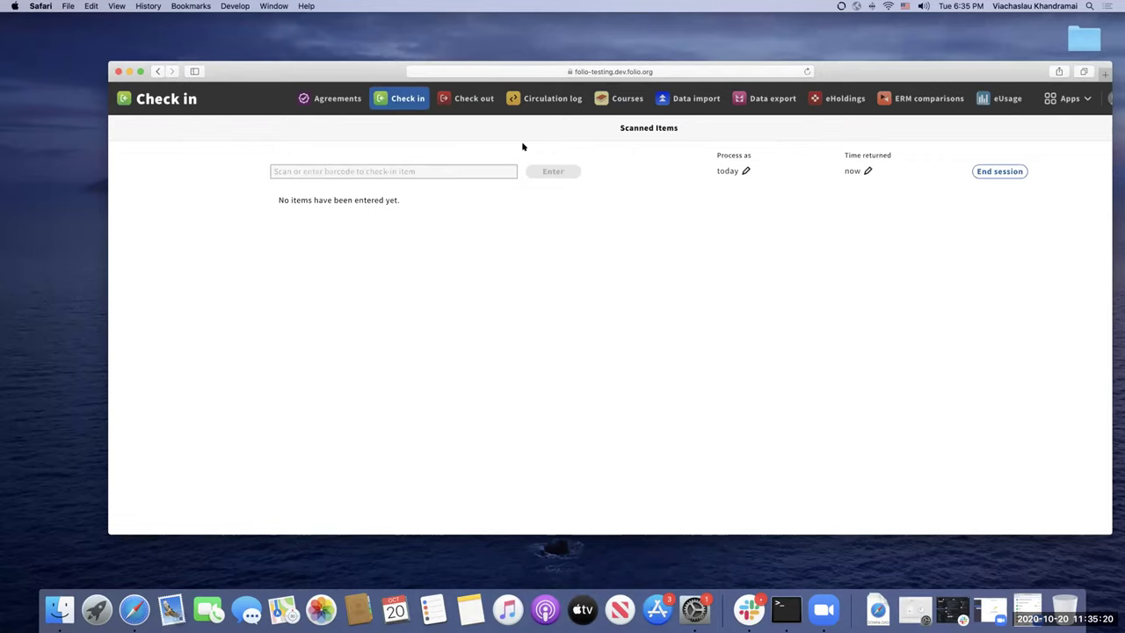
click(330, 169)
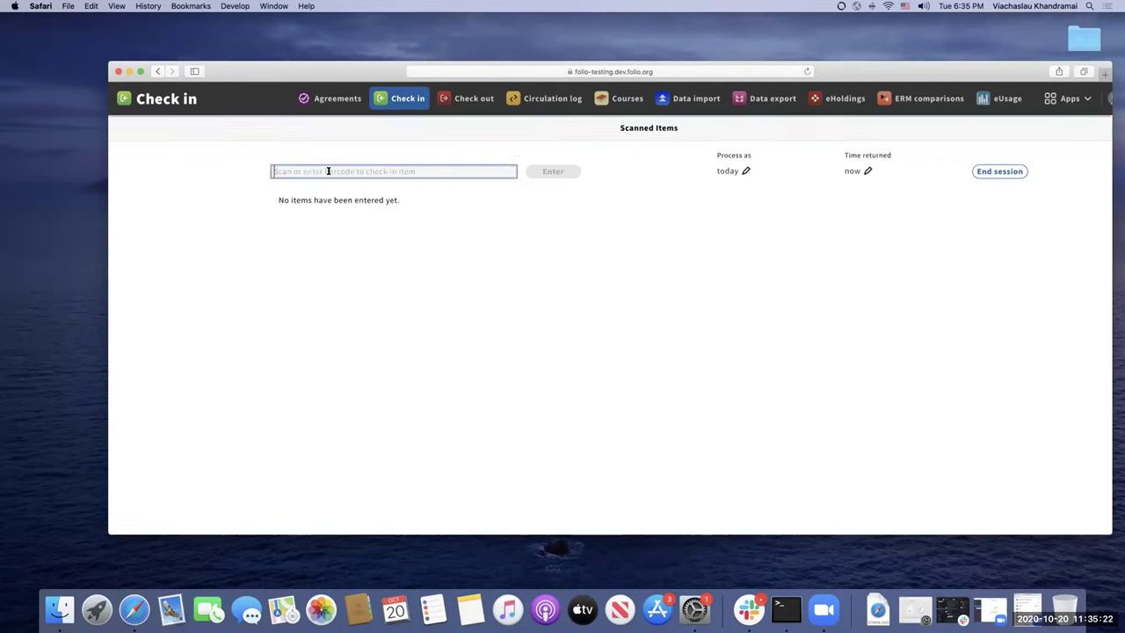
key(super+v)
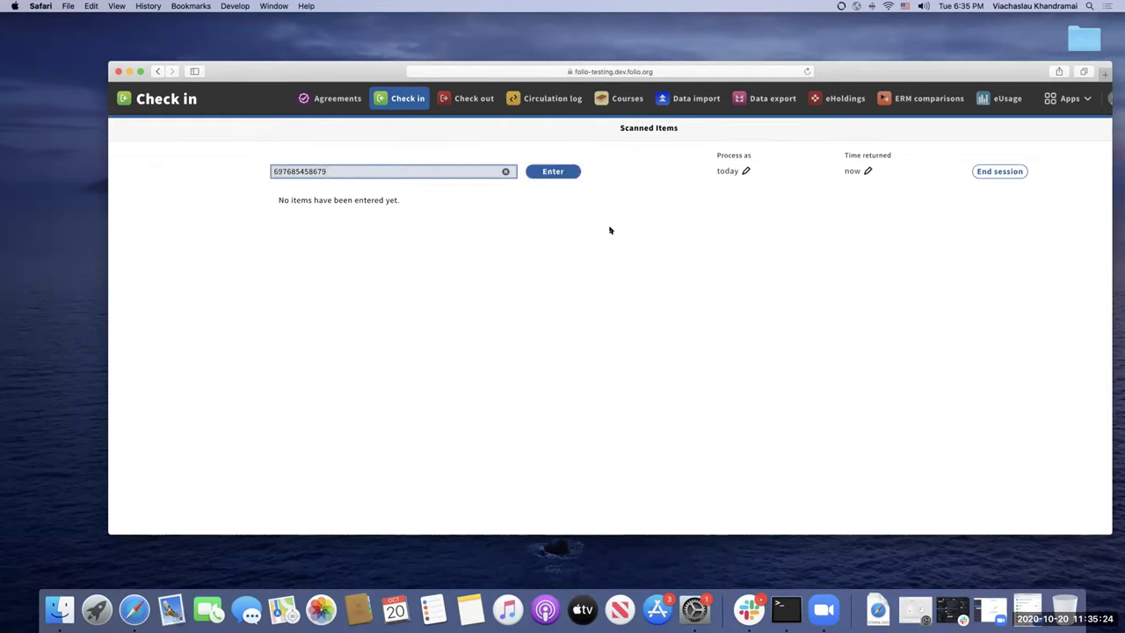
click(553, 173)
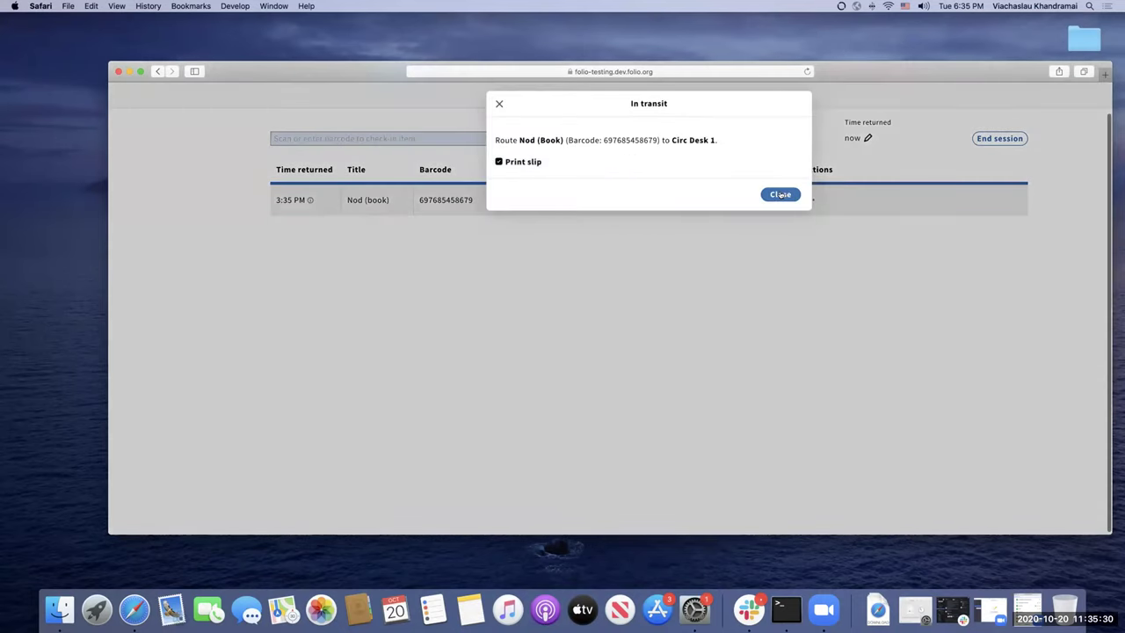
click(781, 195)
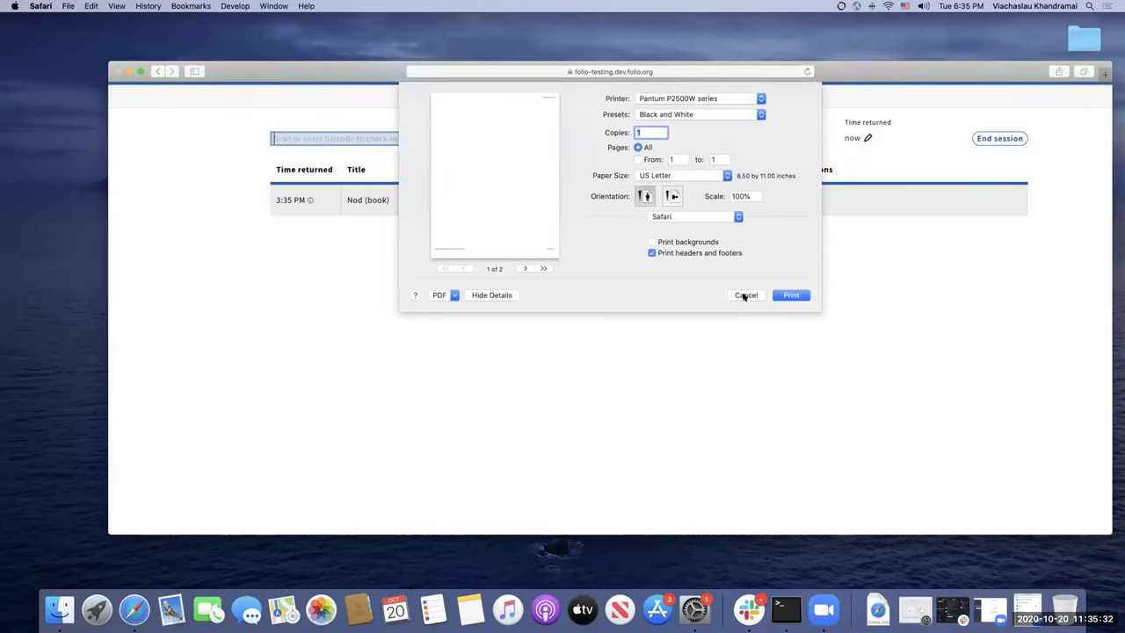
click(745, 295)
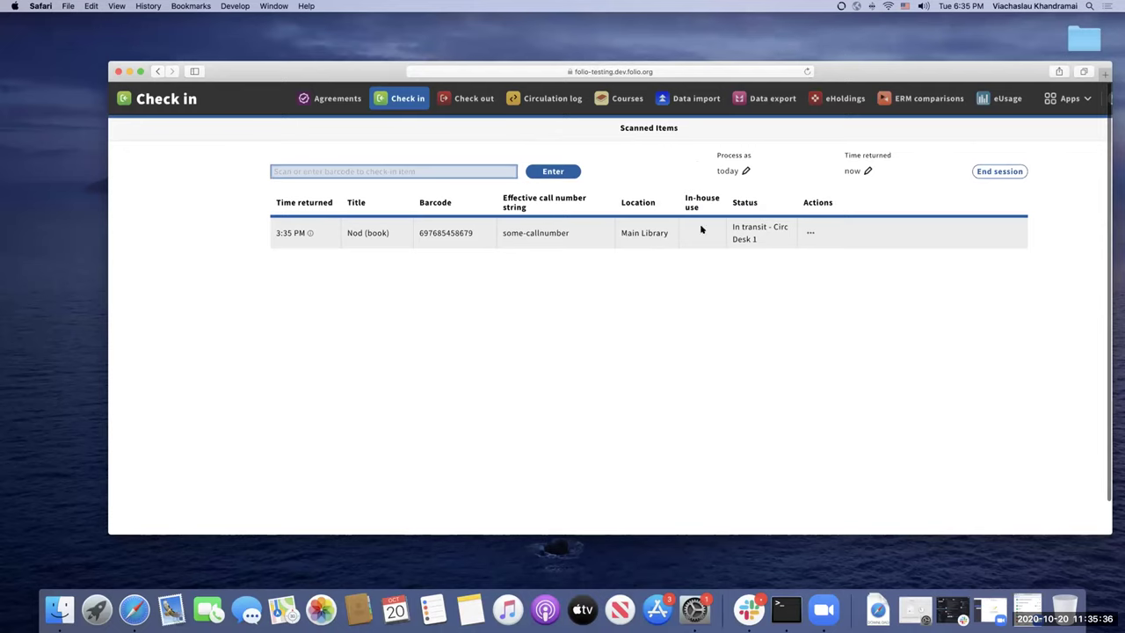
Return to the Circulation log and examine the actions, service points and descriptions recorded for the checked-in item.
click(541, 98)
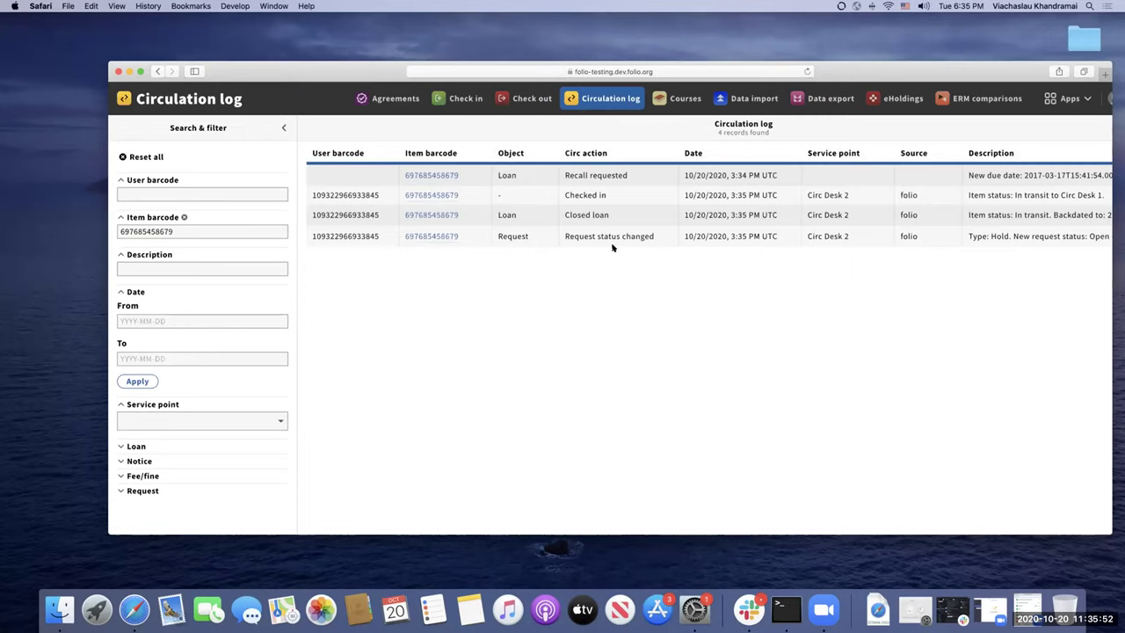
scroll(597, 242, right, 1)
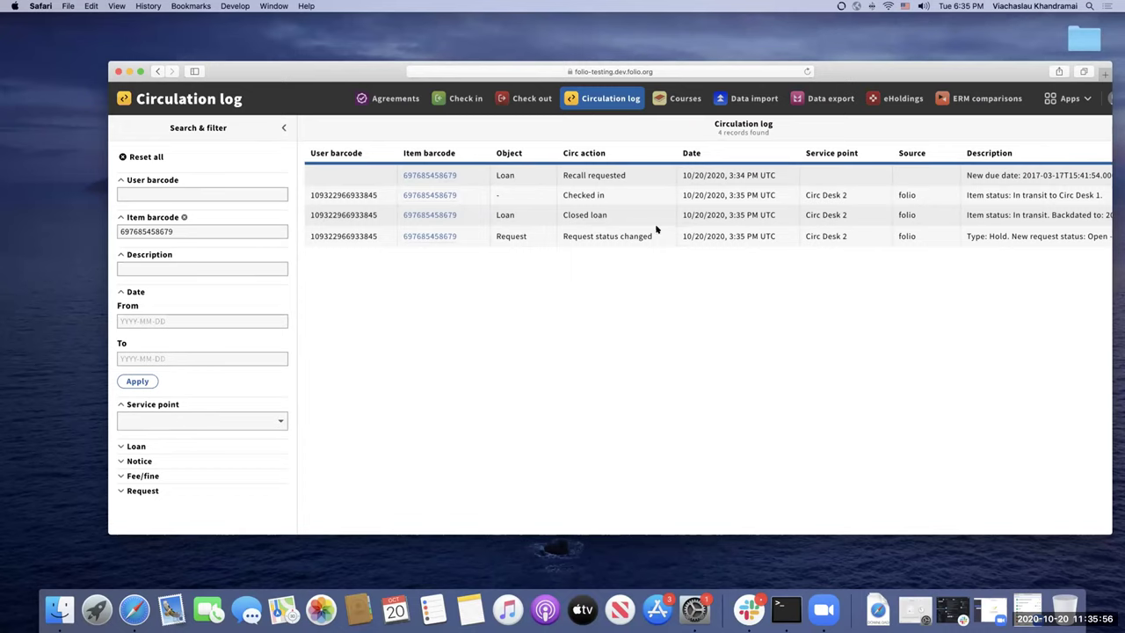
scroll(761, 208, right, 5)
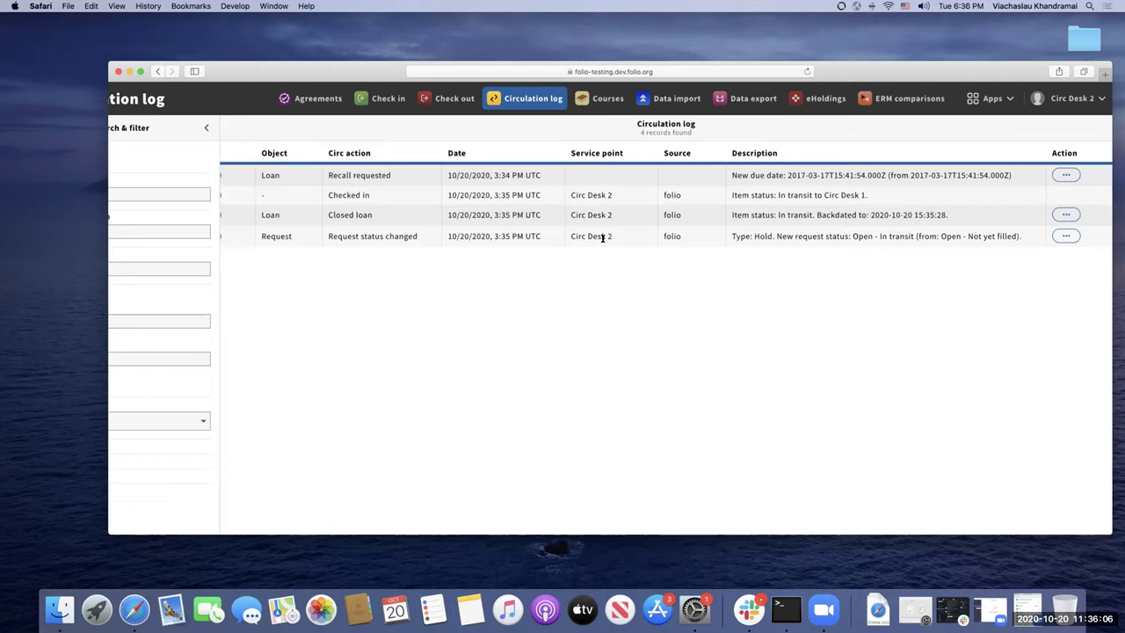
scroll(503, 195, left, 5)
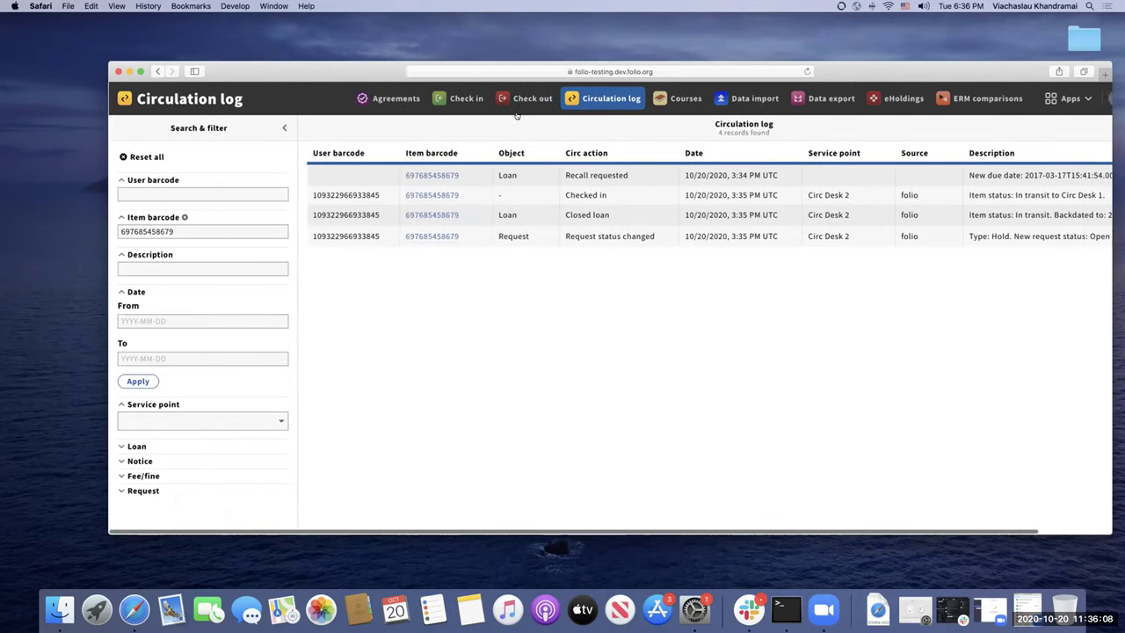
click(531, 99)
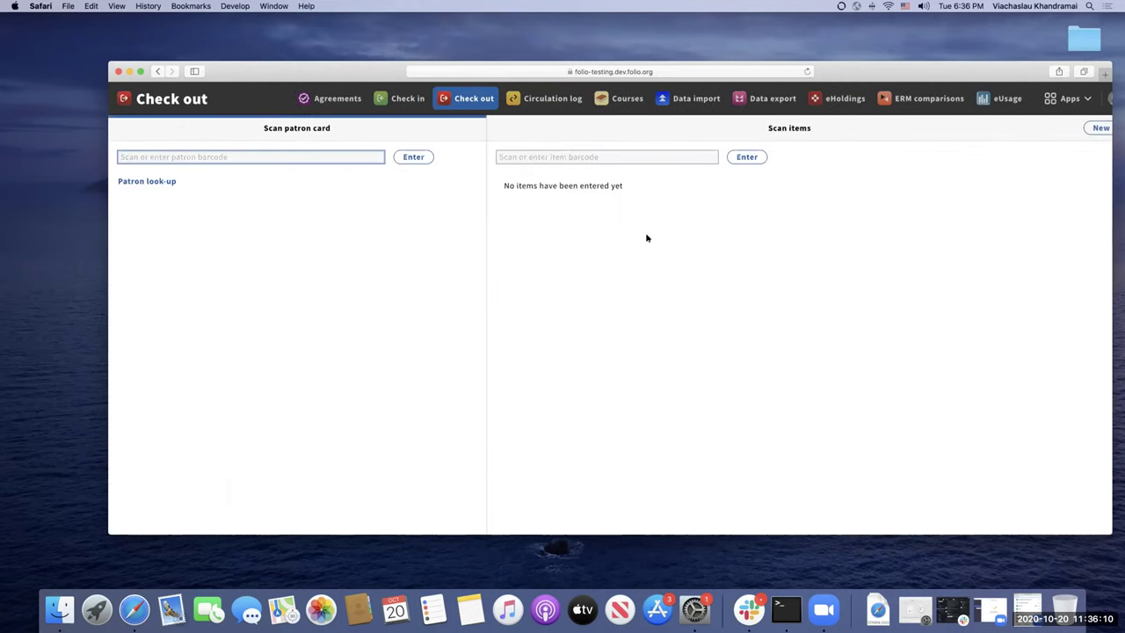
click(141, 184)
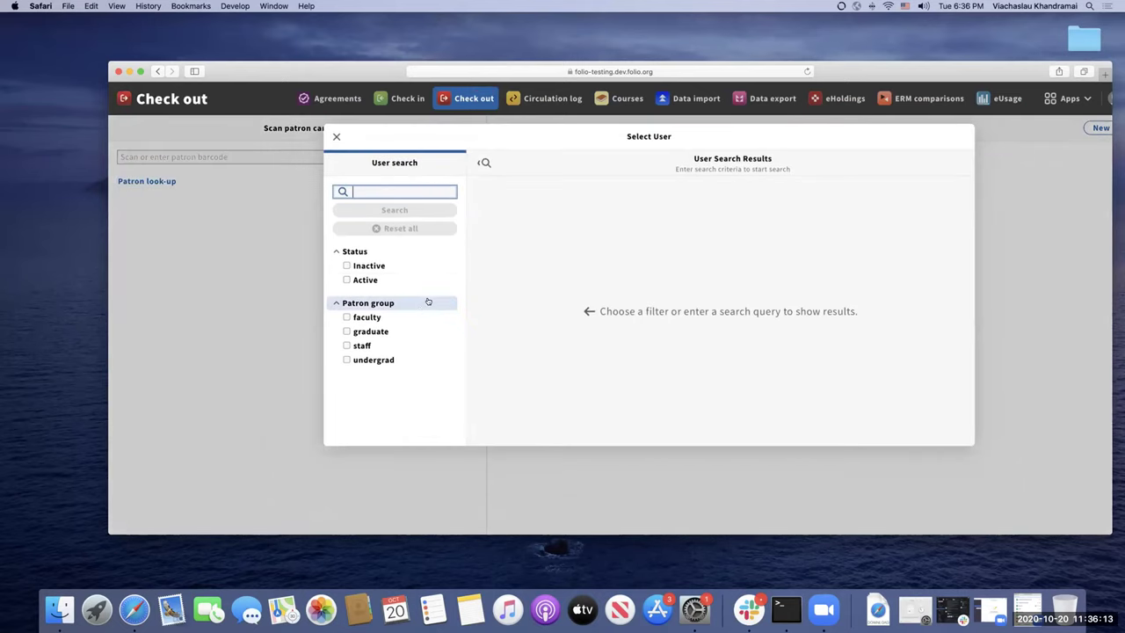
click(374, 281)
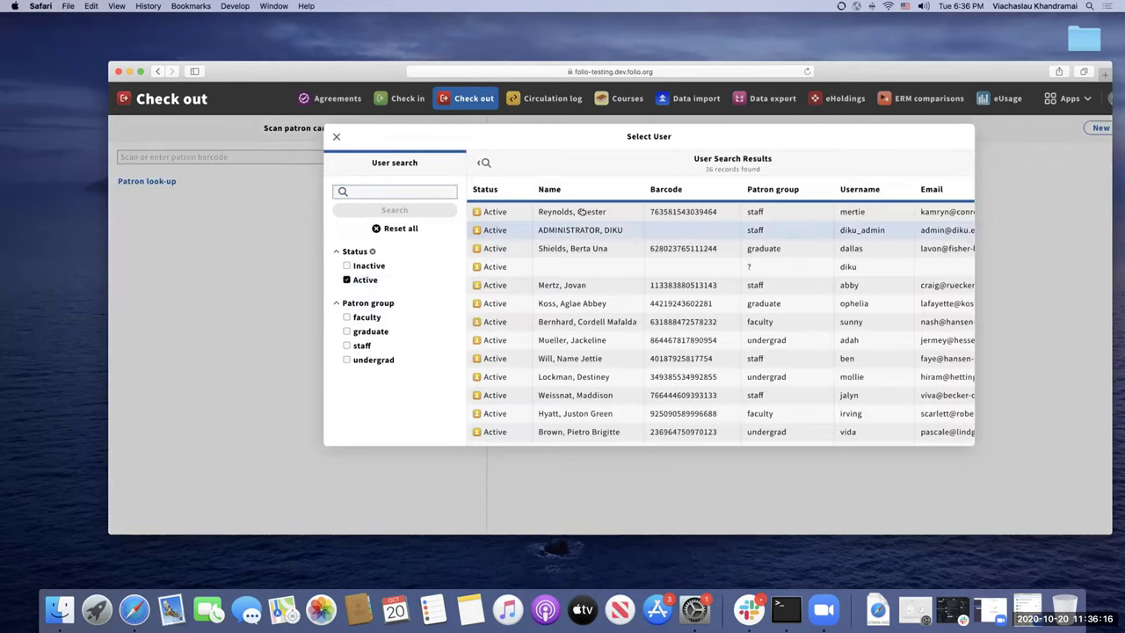
click(579, 212)
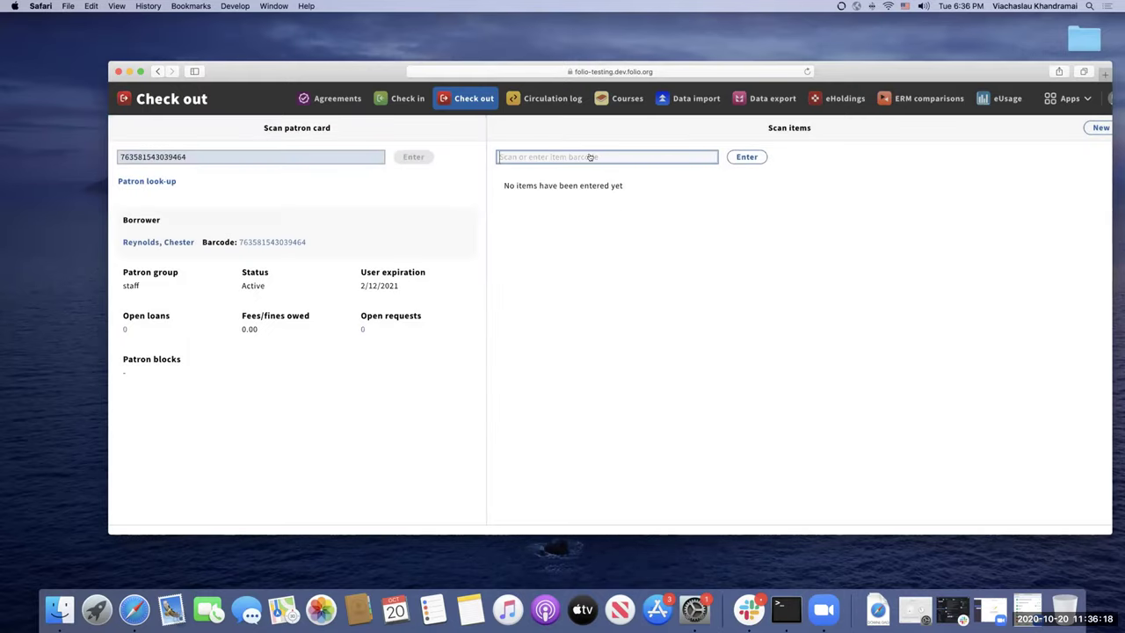
key(super+v)
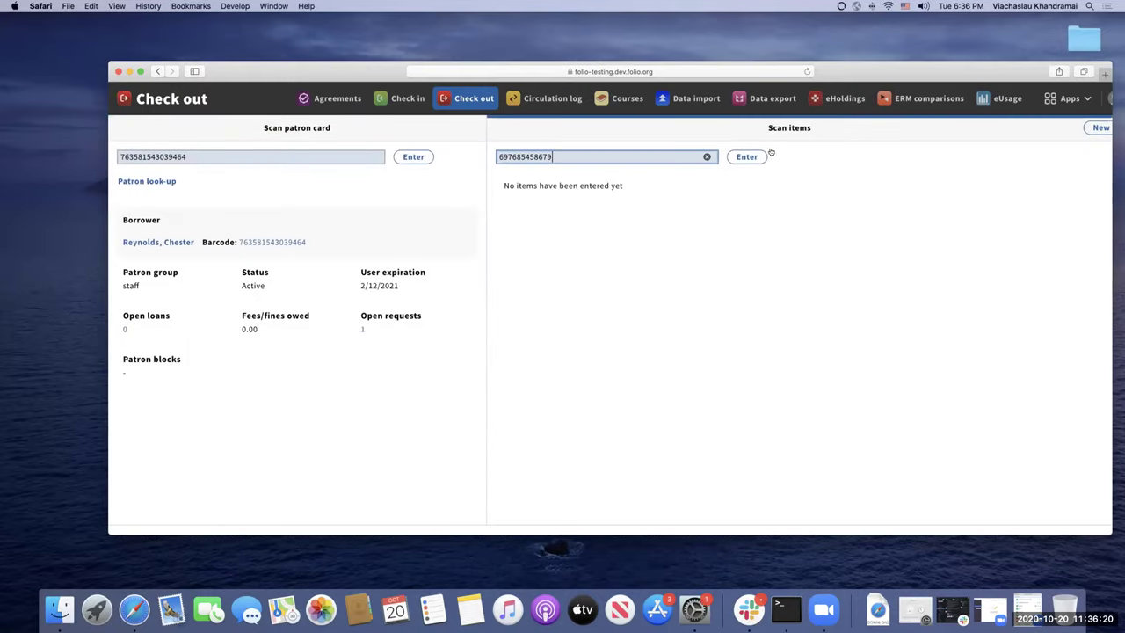
click(745, 159)
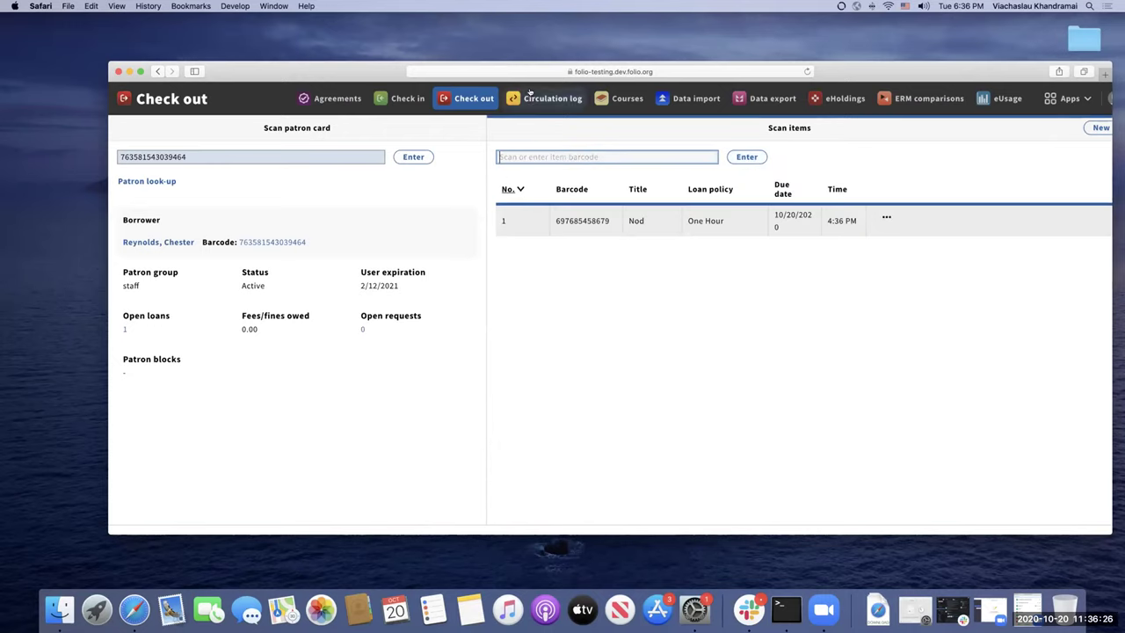
Return to the Circulation log and examine the check-out and request status entries for the item, repositioning the browser window.
click(556, 100)
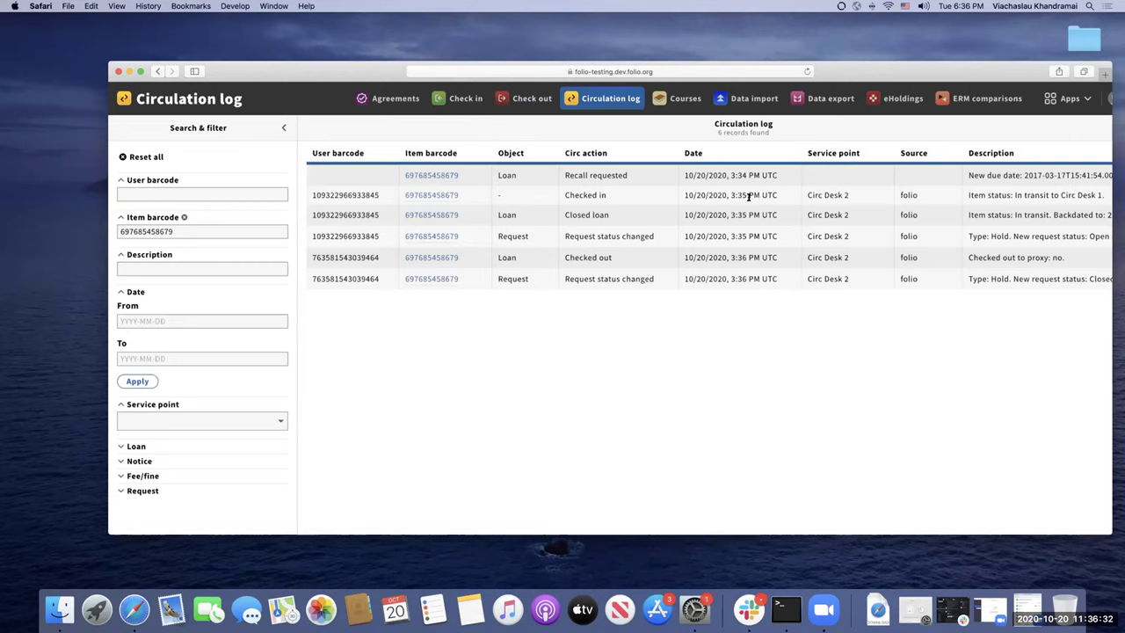
drag(350, 70, 283, 62)
scroll(209, 278, down, 2)
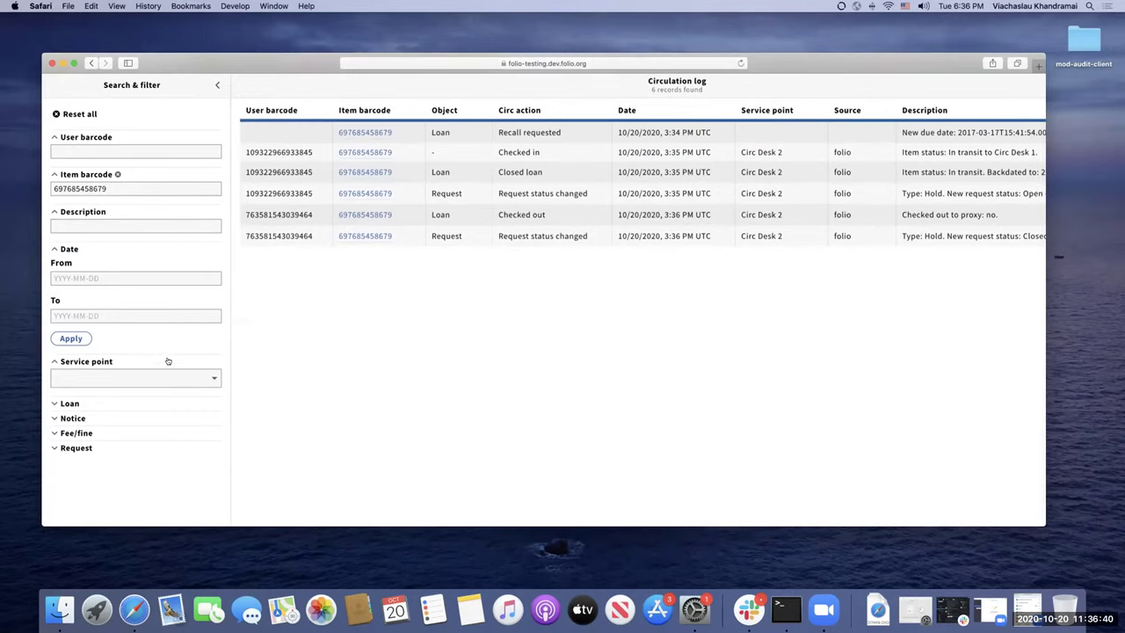
Filter the log by the Created request action and remove that filter again.
click(103, 449)
scroll(120, 406, down, 2)
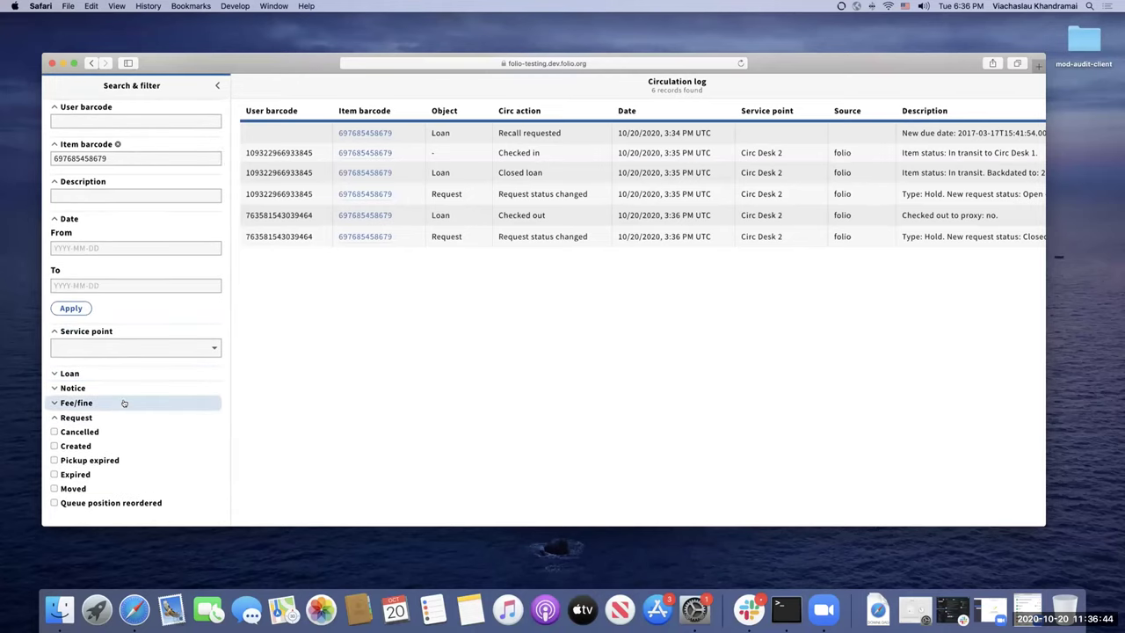
click(138, 447)
click(138, 446)
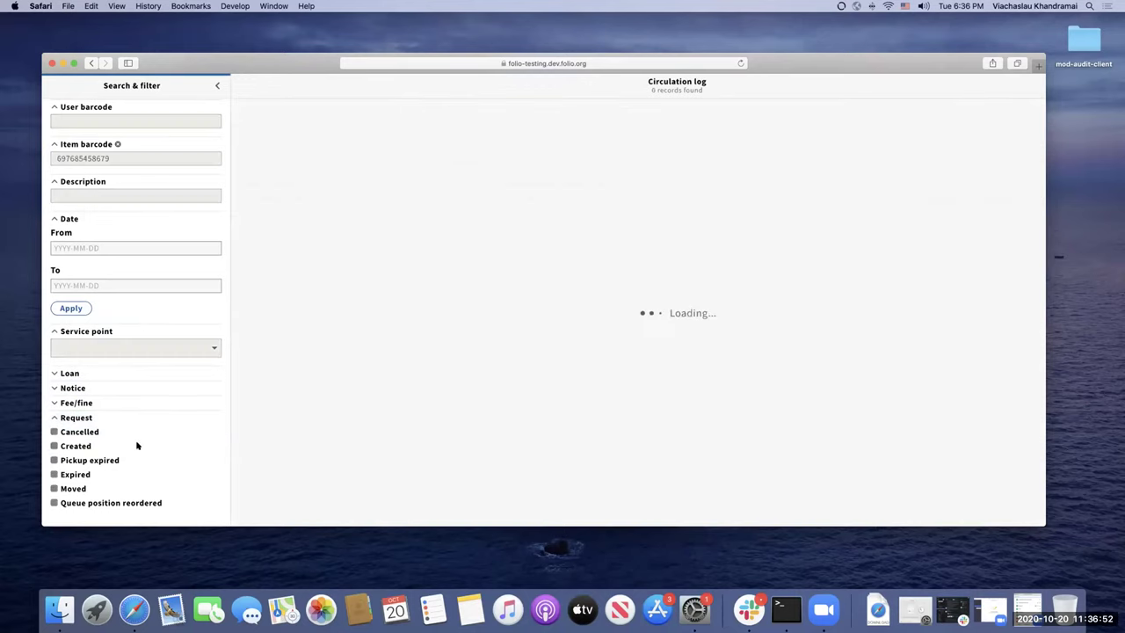
Filter the log by the Checked out loan action, view it in full screen and clear that filter.
click(112, 376)
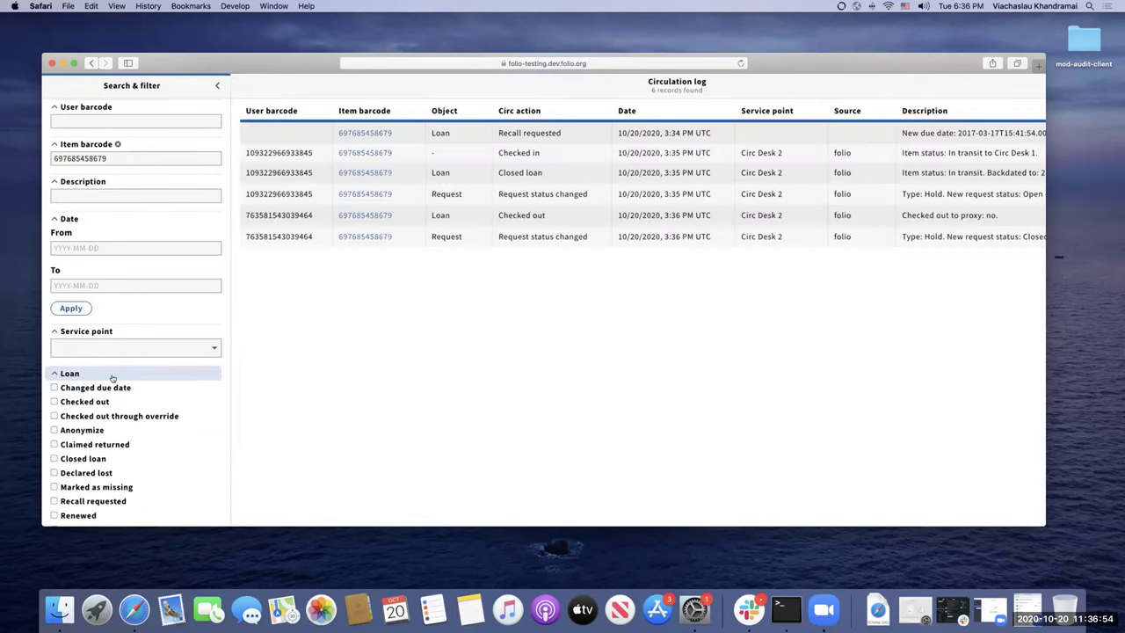
scroll(141, 388, down, 1)
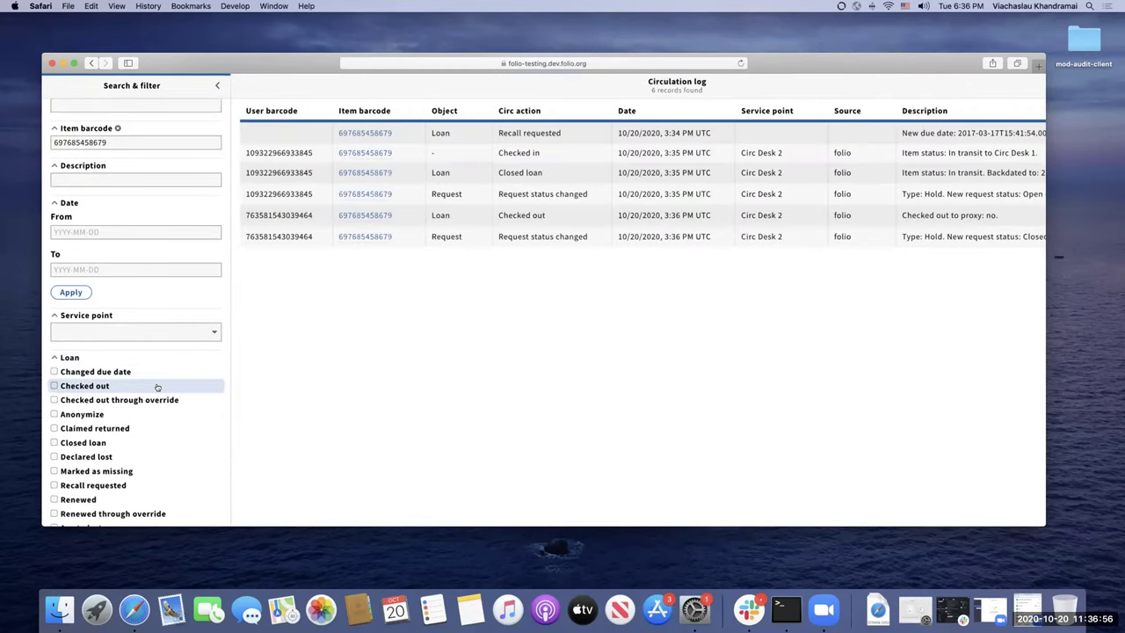
click(89, 386)
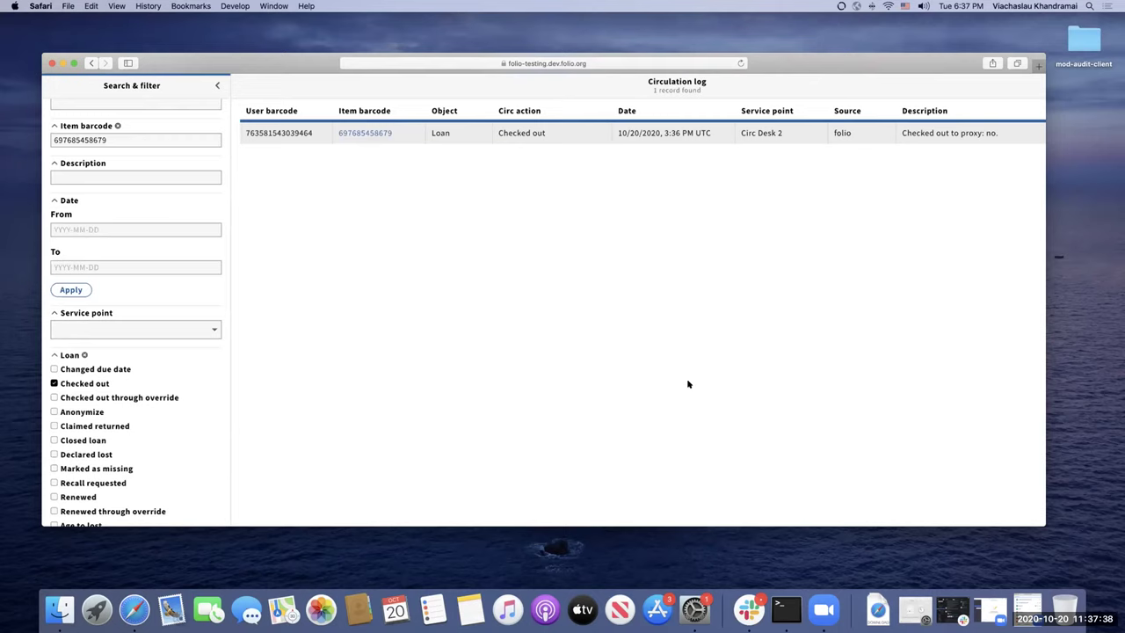
click(74, 64)
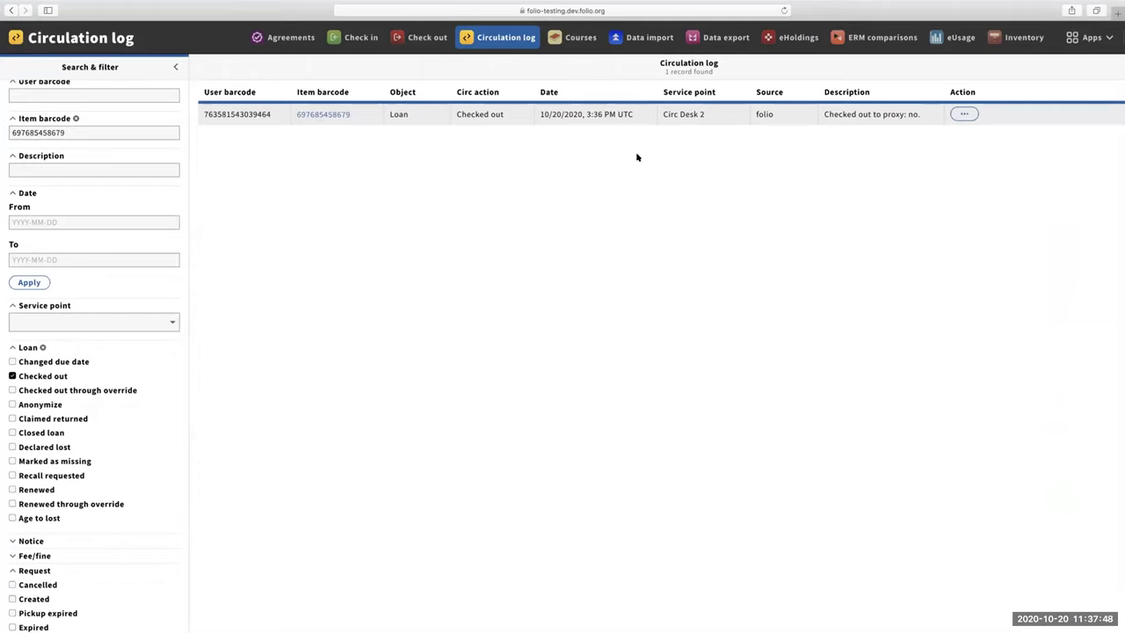
click(12, 375)
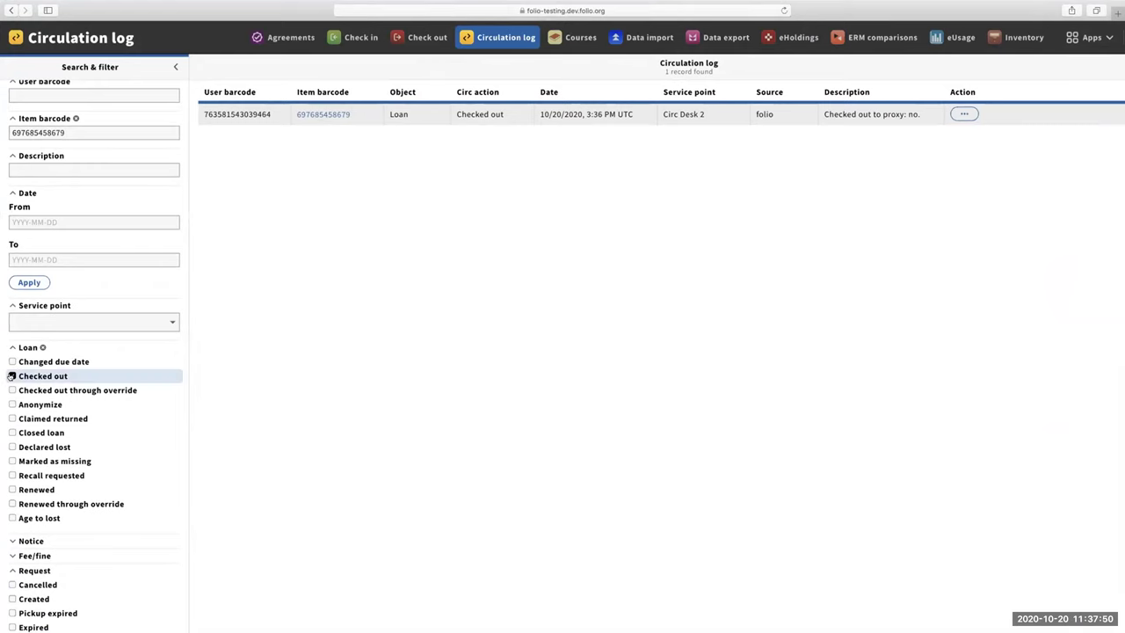
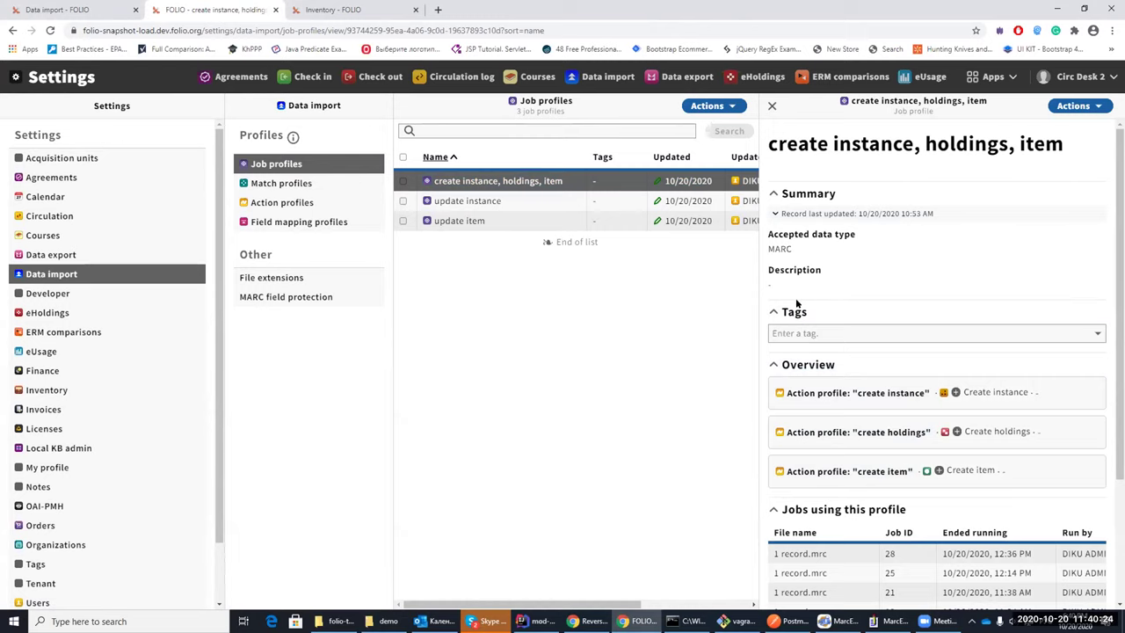
Open the create holdings action profile's associated field mapping profile and examine its Administrative data and Location mappings.
click(833, 432)
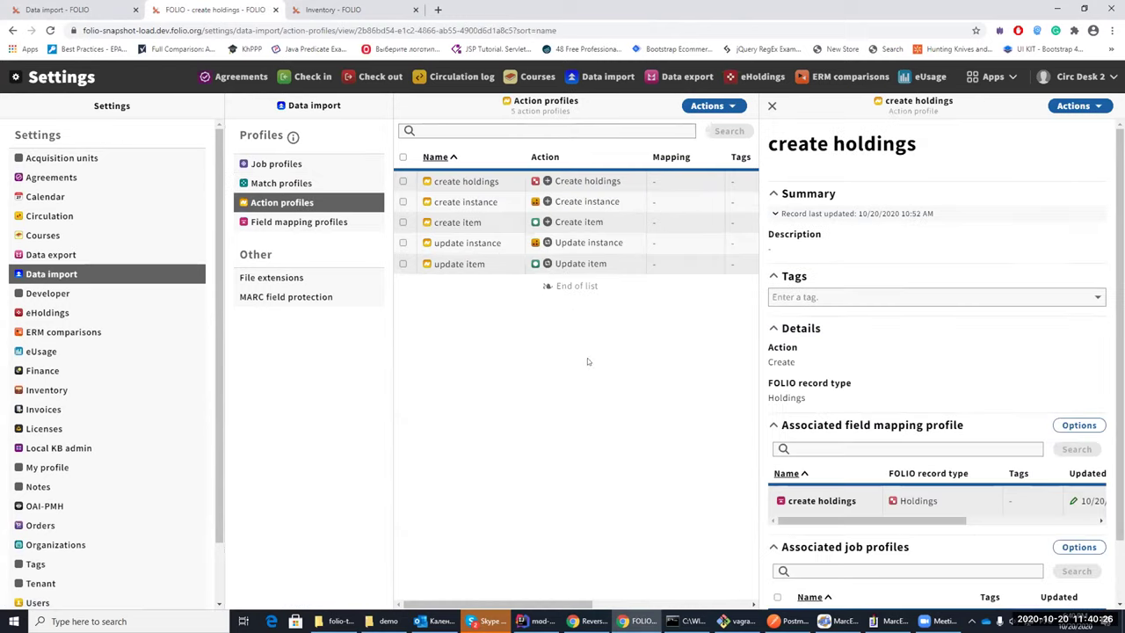
click(822, 500)
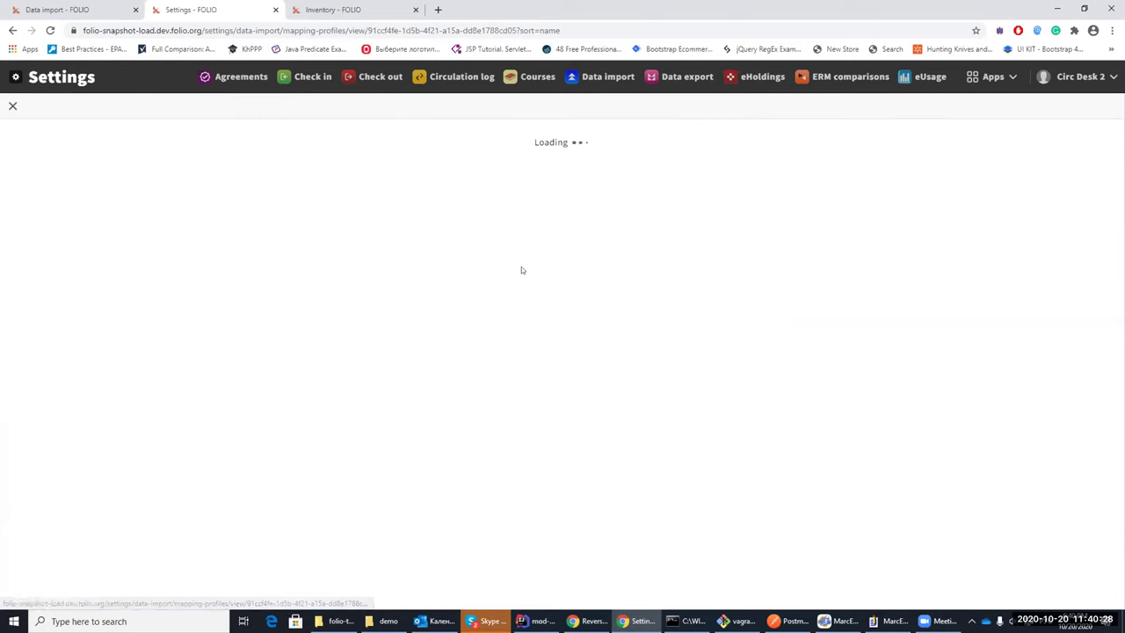
scroll(530, 268, down, 2)
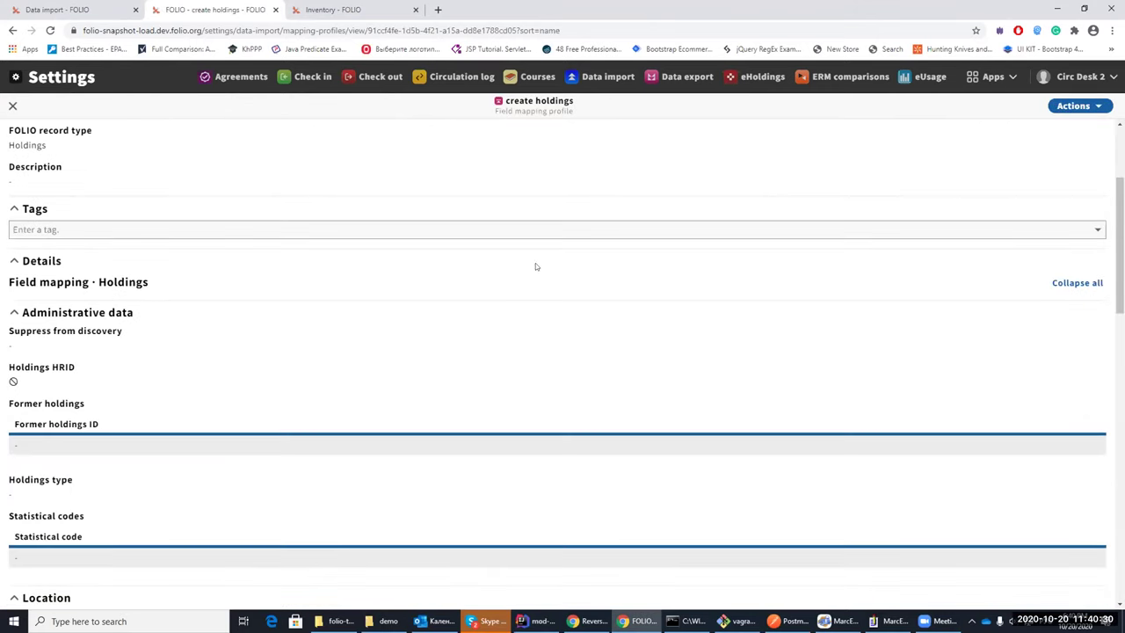
scroll(535, 263, down, 3)
scroll(536, 263, down, 4)
scroll(531, 263, up, 2)
scroll(531, 265, up, 5)
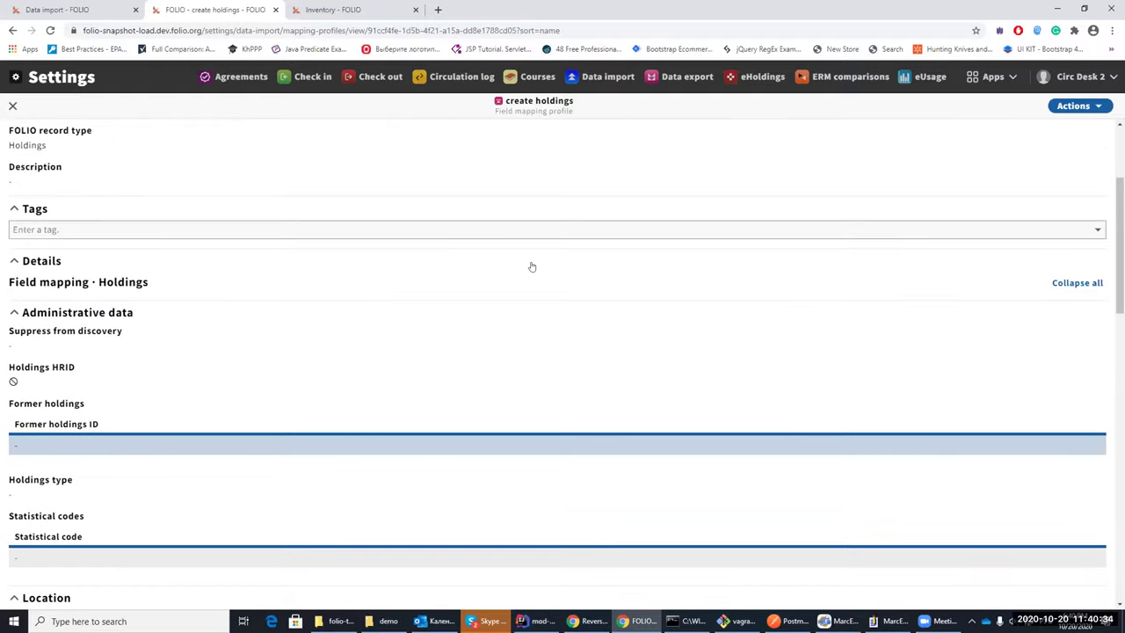
scroll(531, 265, down, 3)
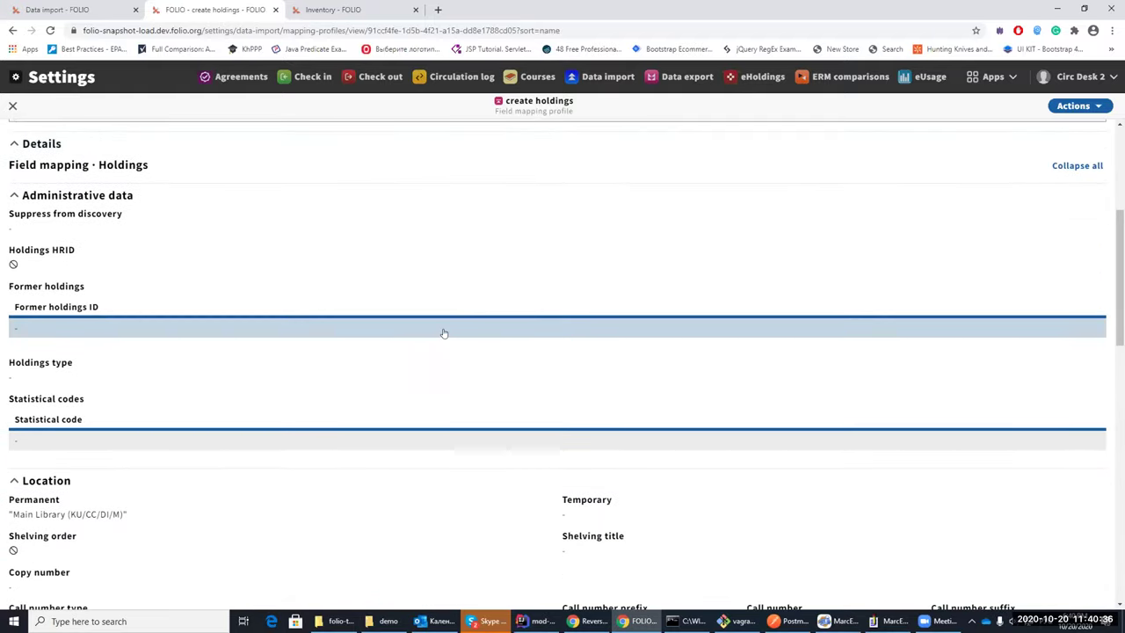
scroll(445, 328, down, 2)
scroll(268, 486, down, 1)
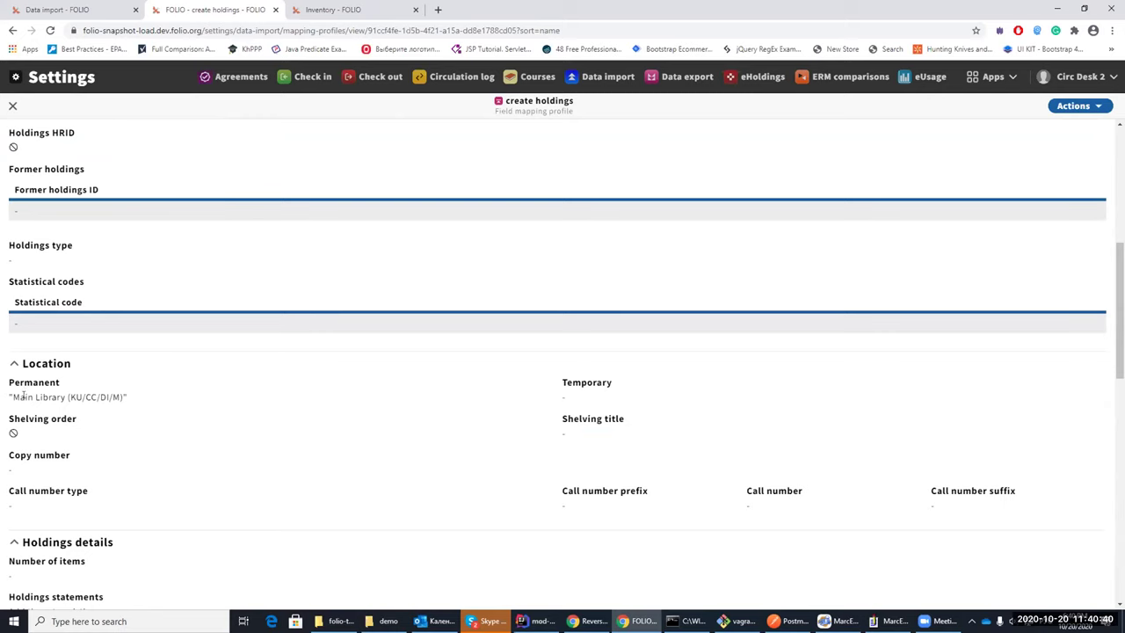
Examine the holdings statement mappings and highlight the corresponding 504, 505 and 506 fields of the MARC record in MarcEditor.
scroll(450, 390, down, 5)
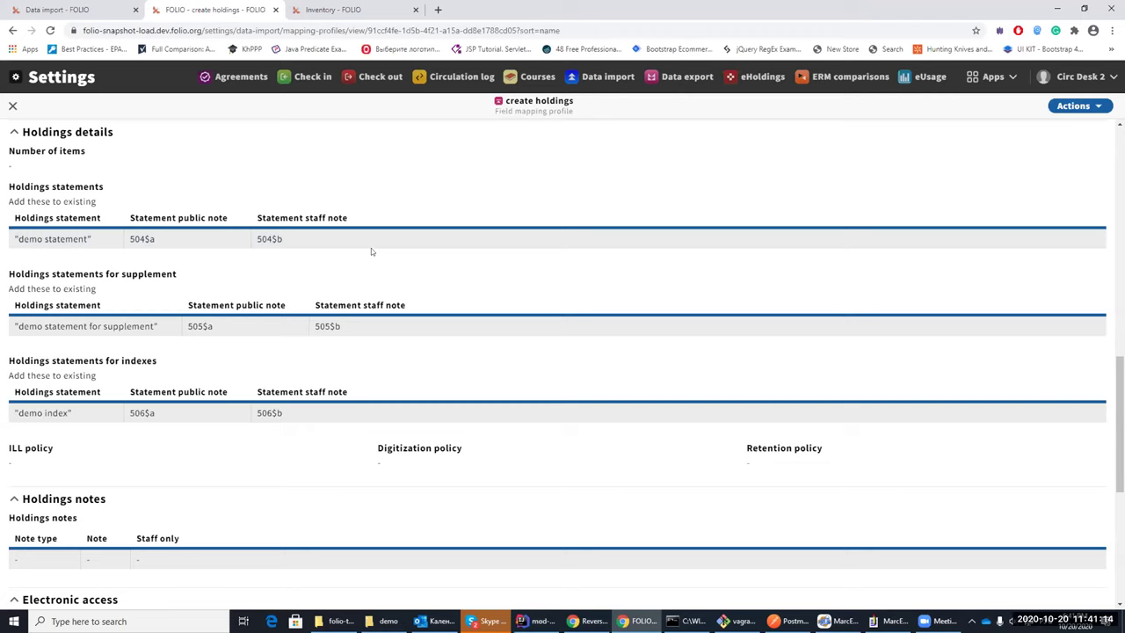
scroll(424, 288, up, 1)
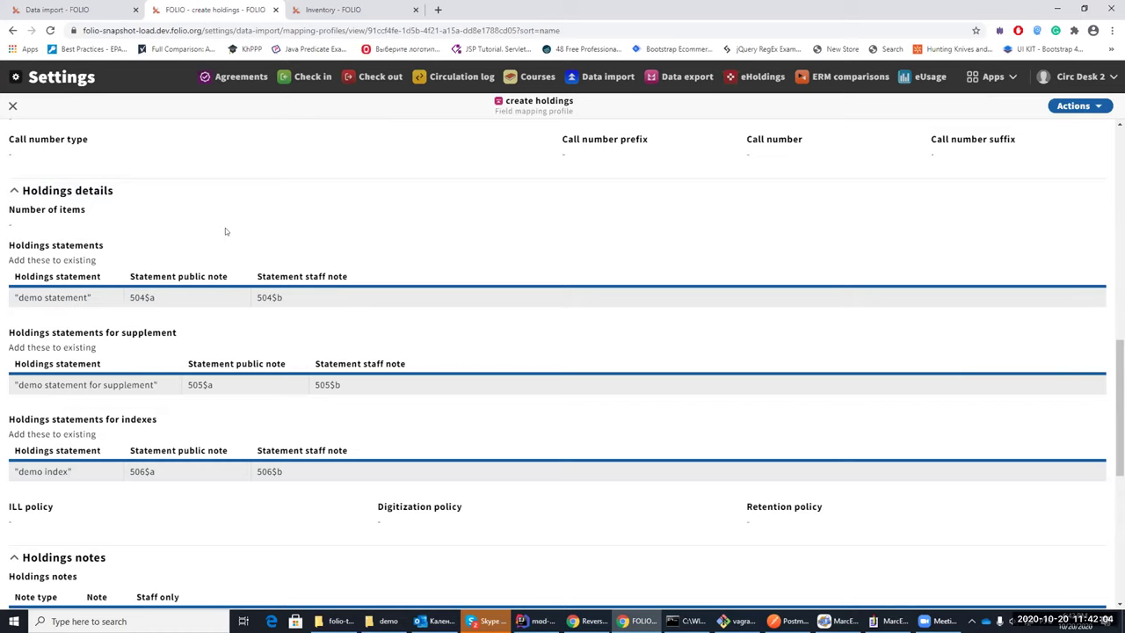
scroll(378, 360, down, 1)
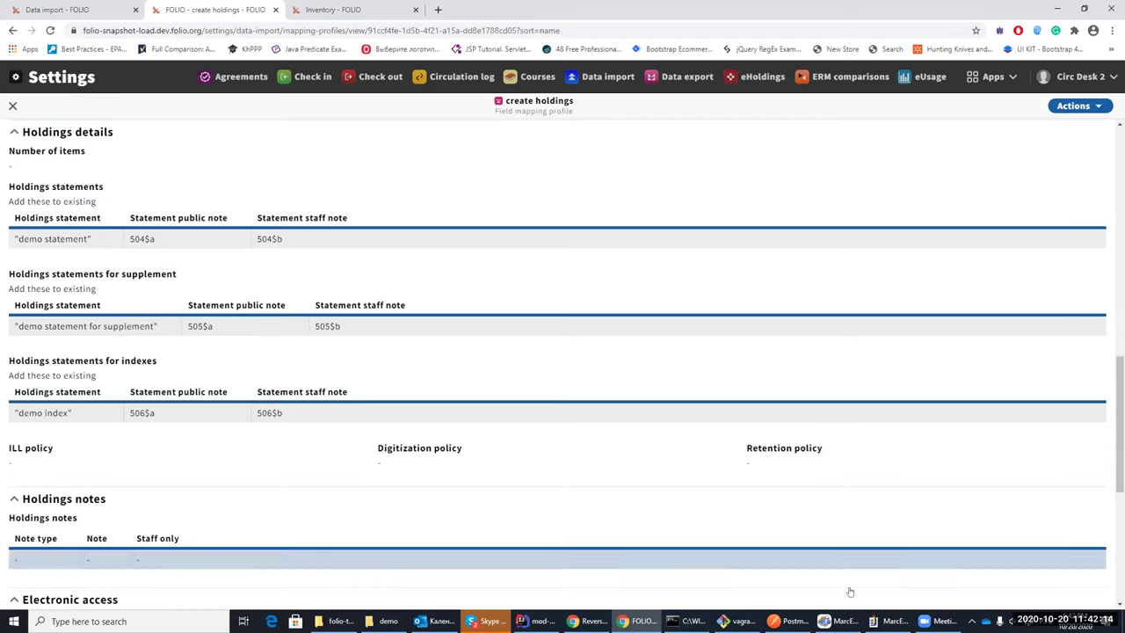
click(873, 621)
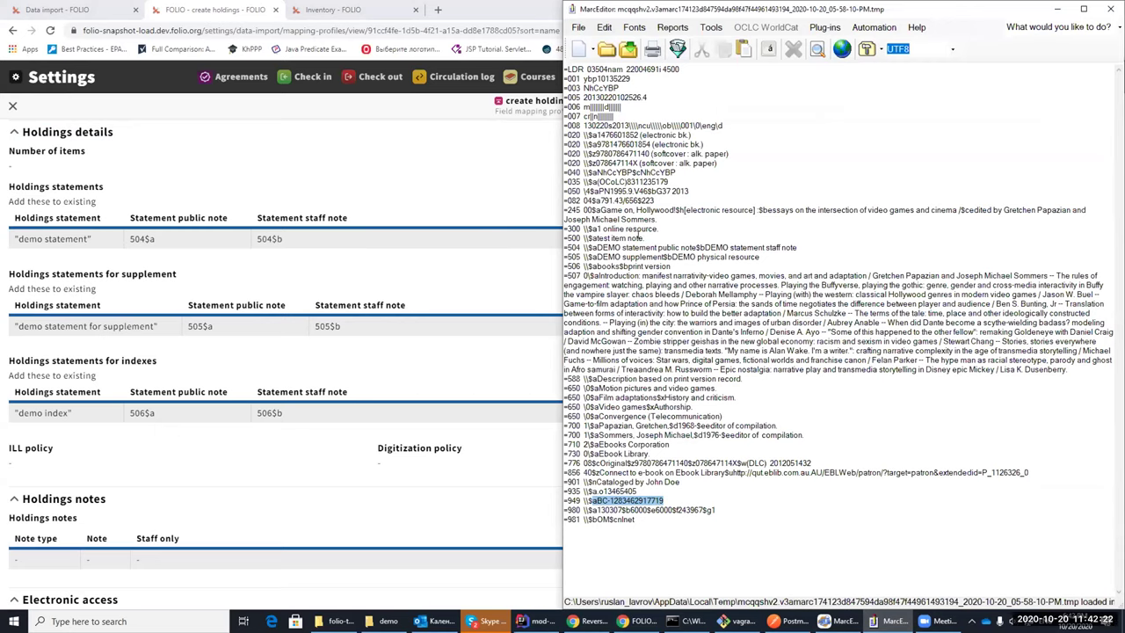
drag(670, 266, 609, 242)
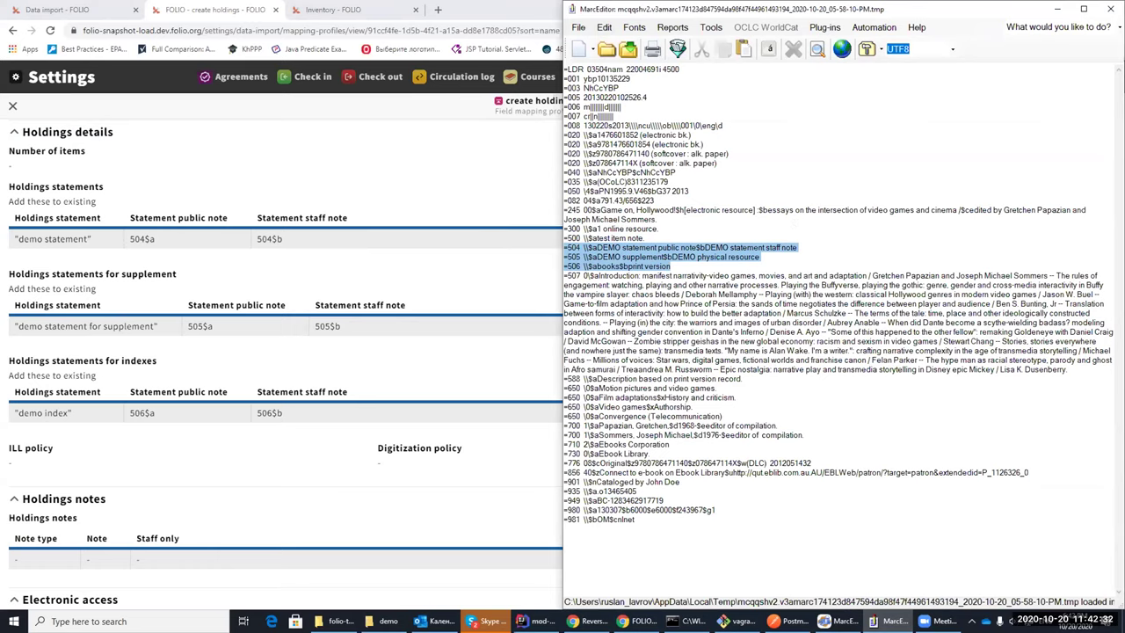
Return to the browser, close the field mapping profile and upload 1 record.mrc from the demo folder in Data import.
click(139, 211)
click(12, 106)
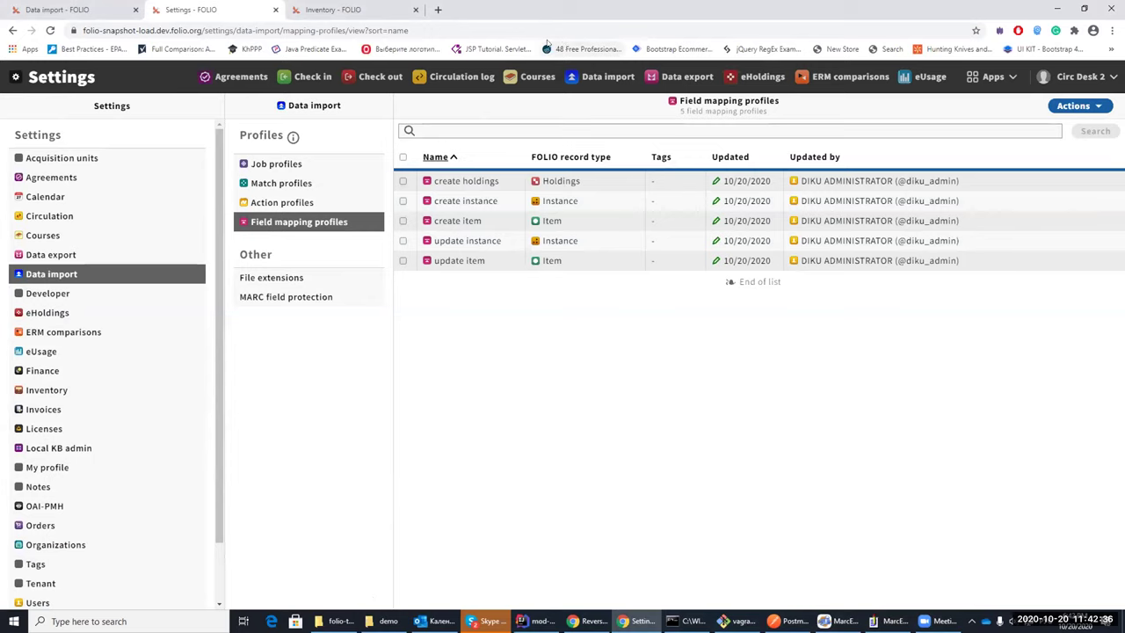
key(ctrl+Page_Up)
click(91, 188)
click(145, 147)
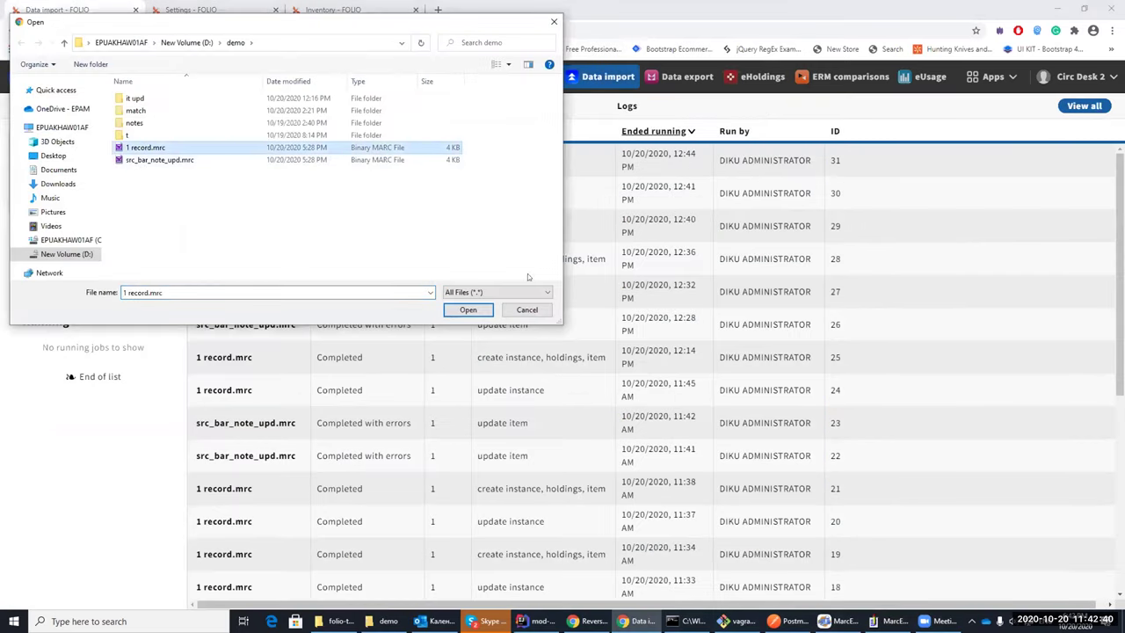
click(467, 311)
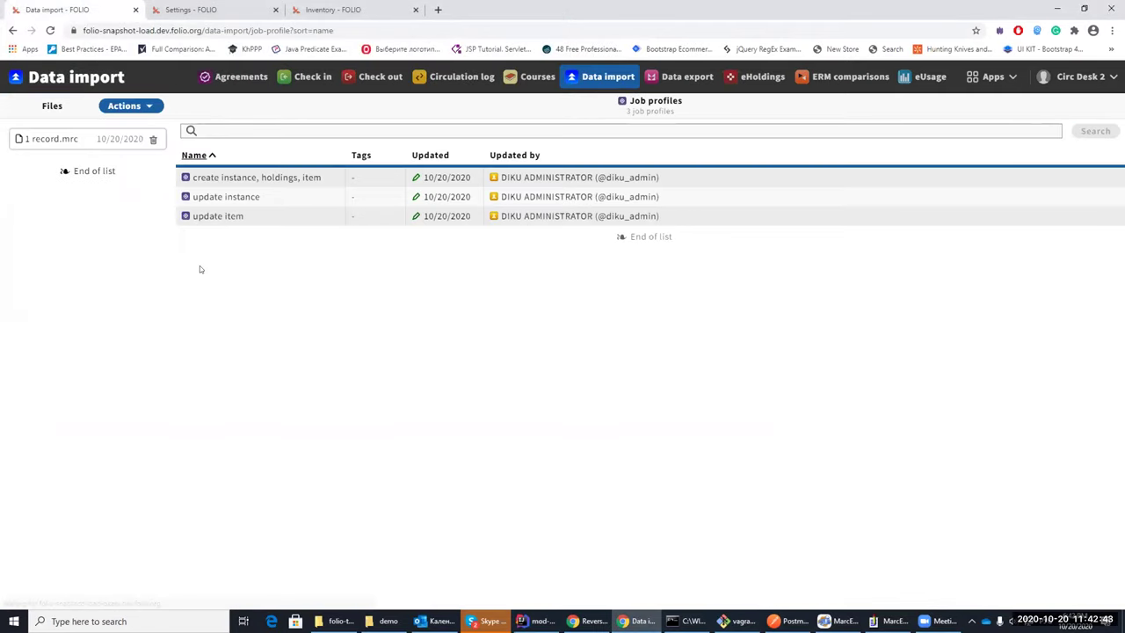
Run the "create instance, holdings, item" job profile on the uploaded file and confirm the run.
click(273, 176)
click(1070, 108)
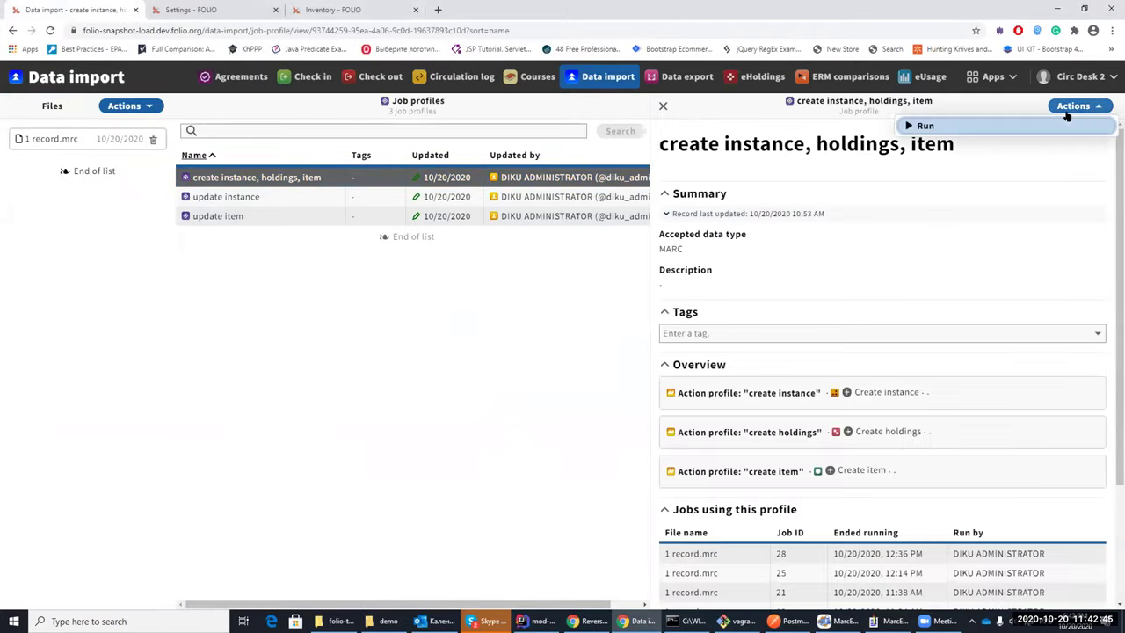
click(927, 124)
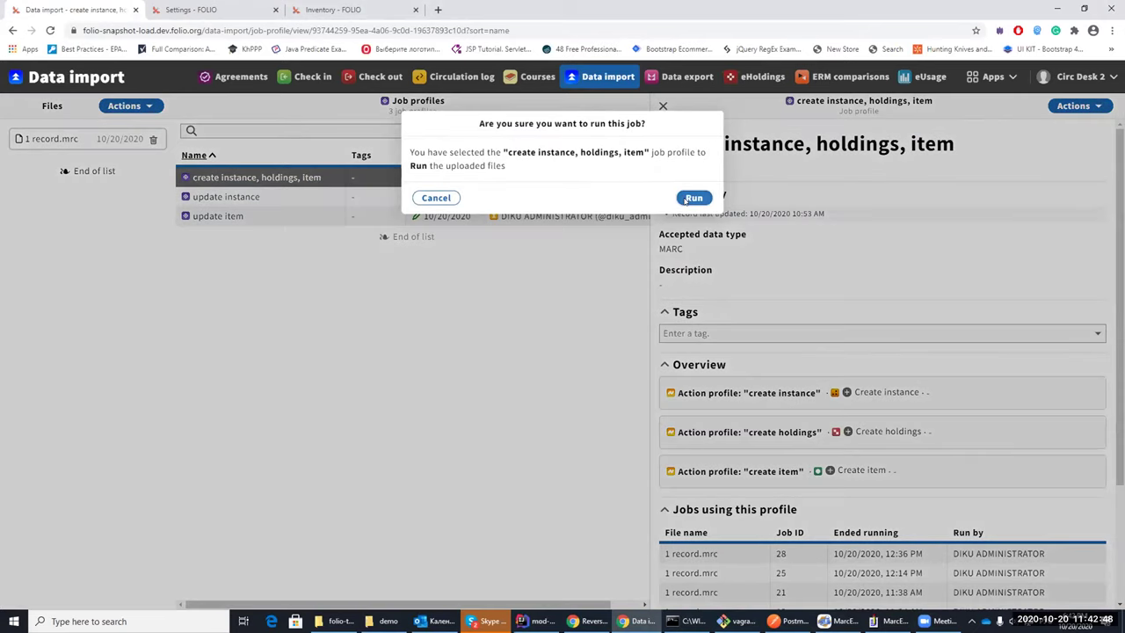
click(686, 200)
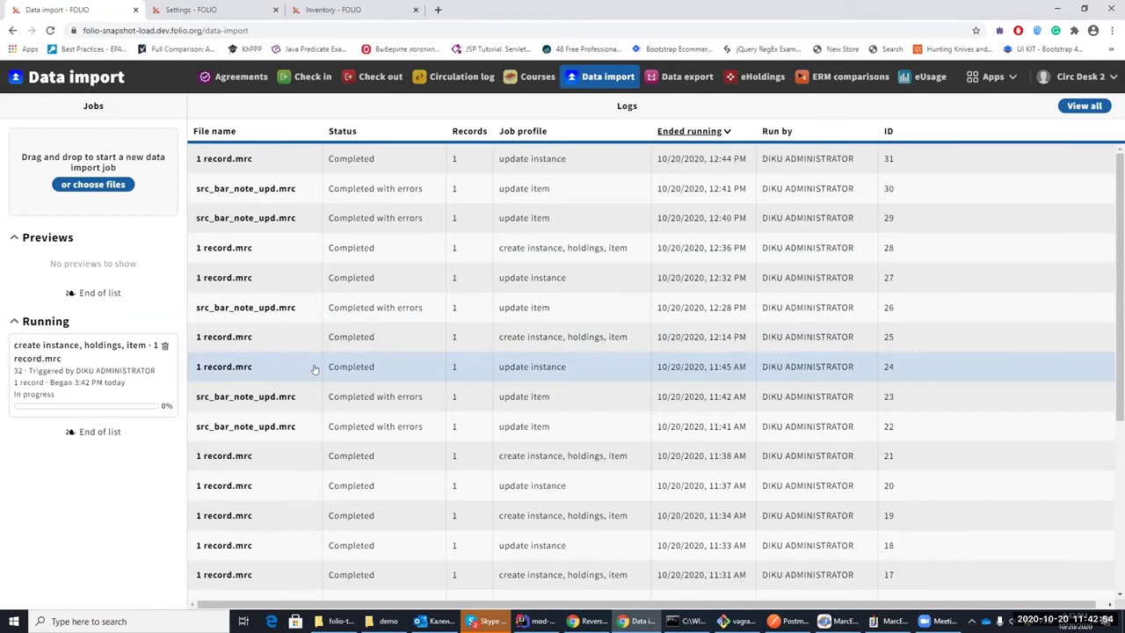
Open the import log of the newest 1 record.mrc job and copy the value of its 001 field.
click(244, 160)
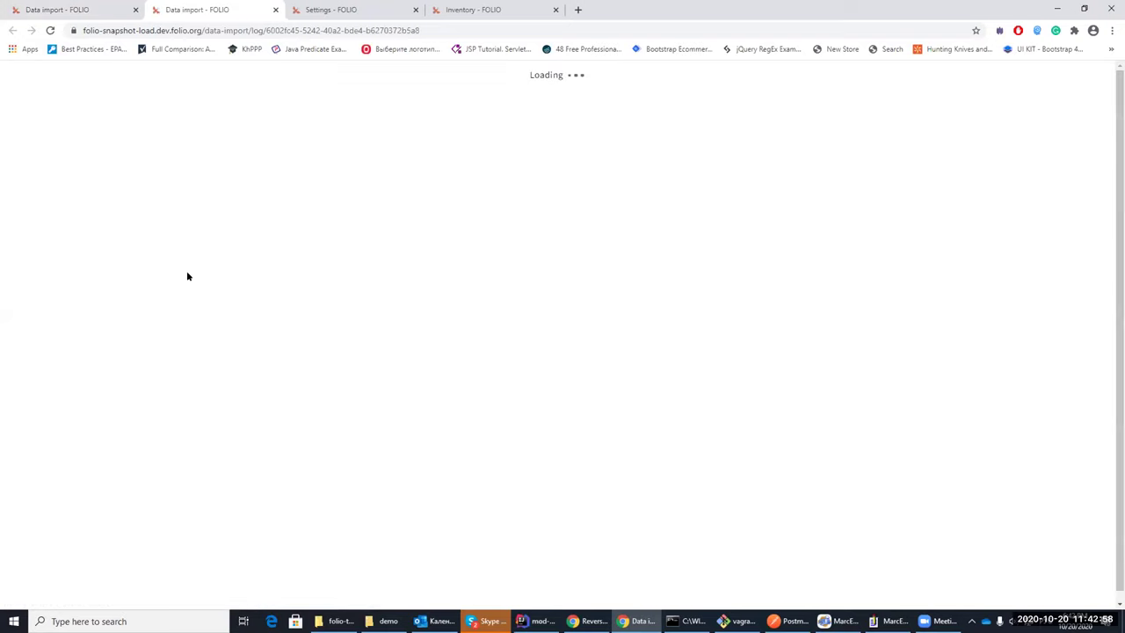
double_click(109, 217)
key(ctrl+c)
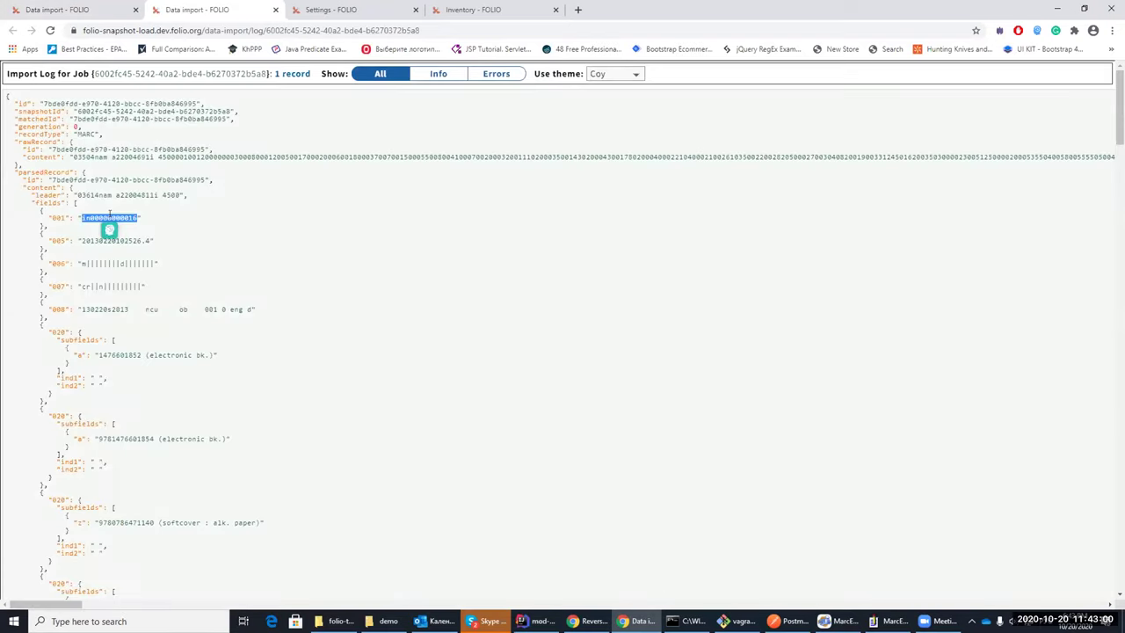
click(477, 8)
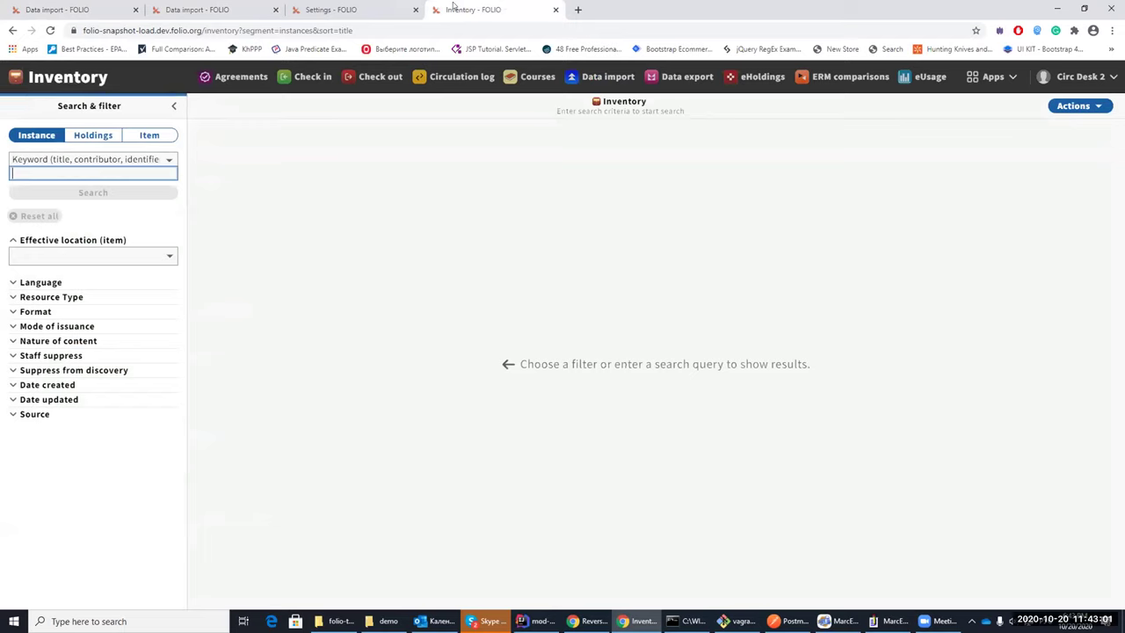
key(ctrl+v)
click(115, 160)
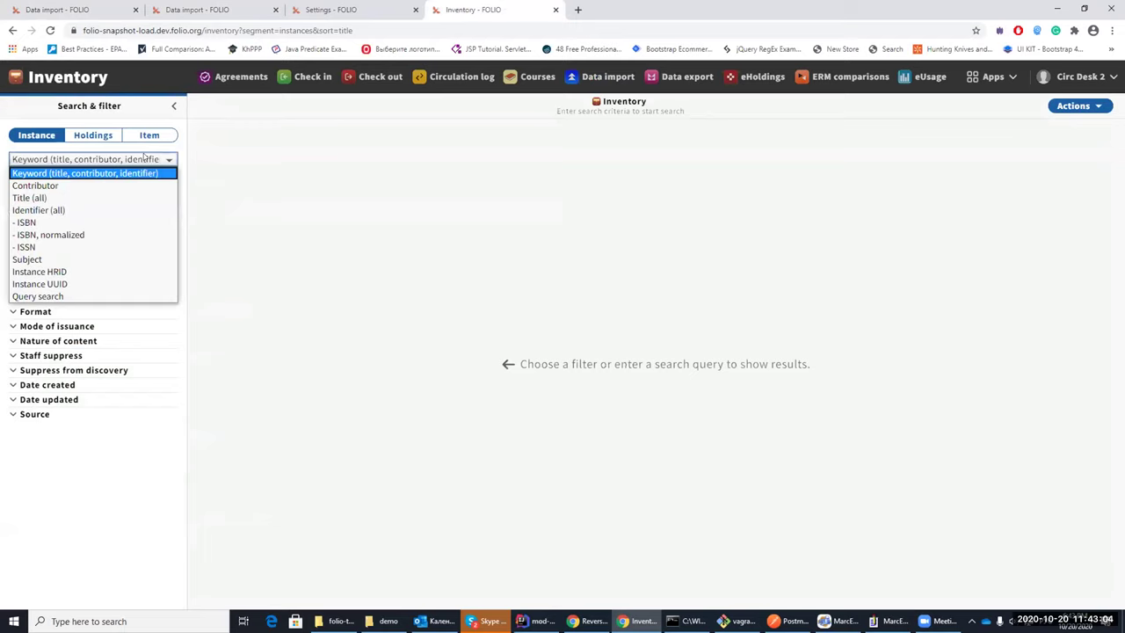
click(103, 272)
click(106, 190)
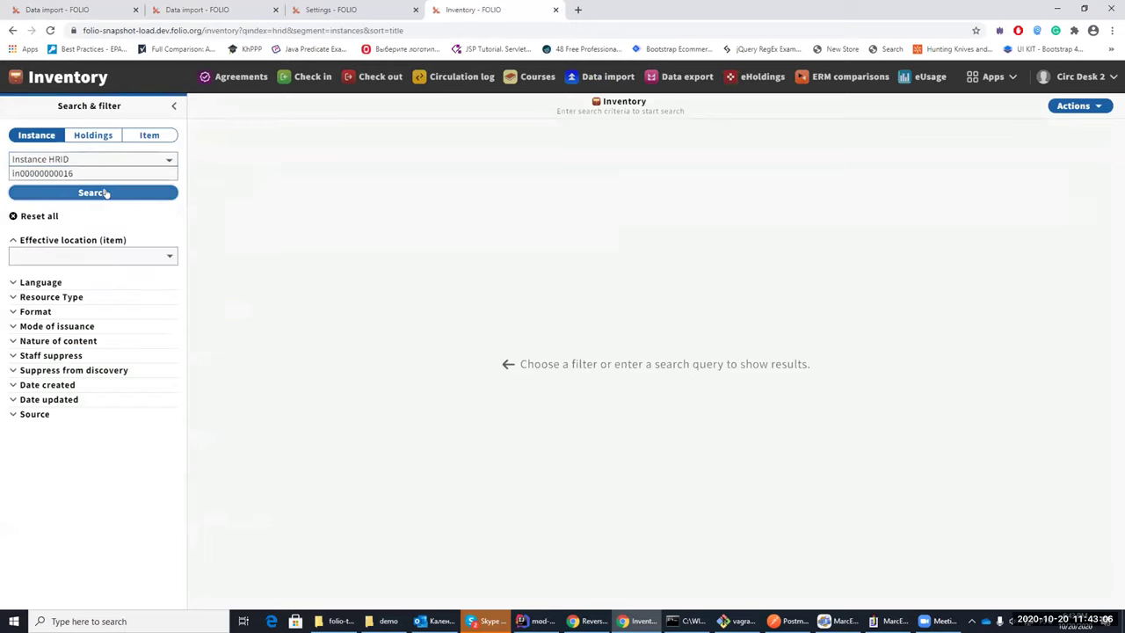
click(1059, 168)
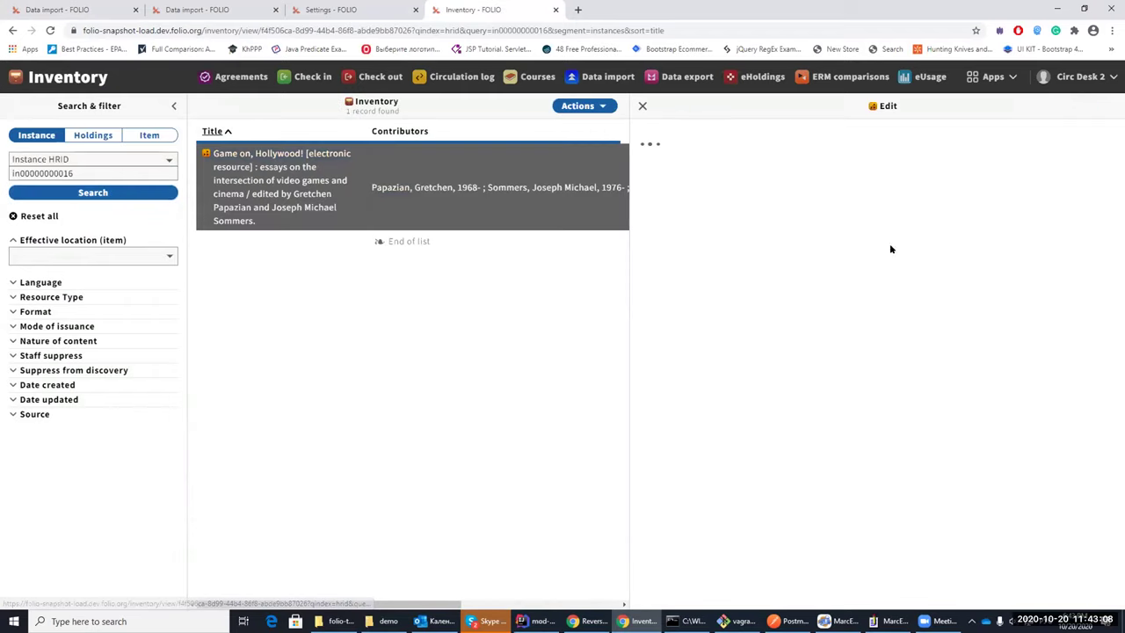
Open the Main Library holdings record, examine its location and holdings statements, and close it.
click(975, 228)
scroll(740, 234, down, 2)
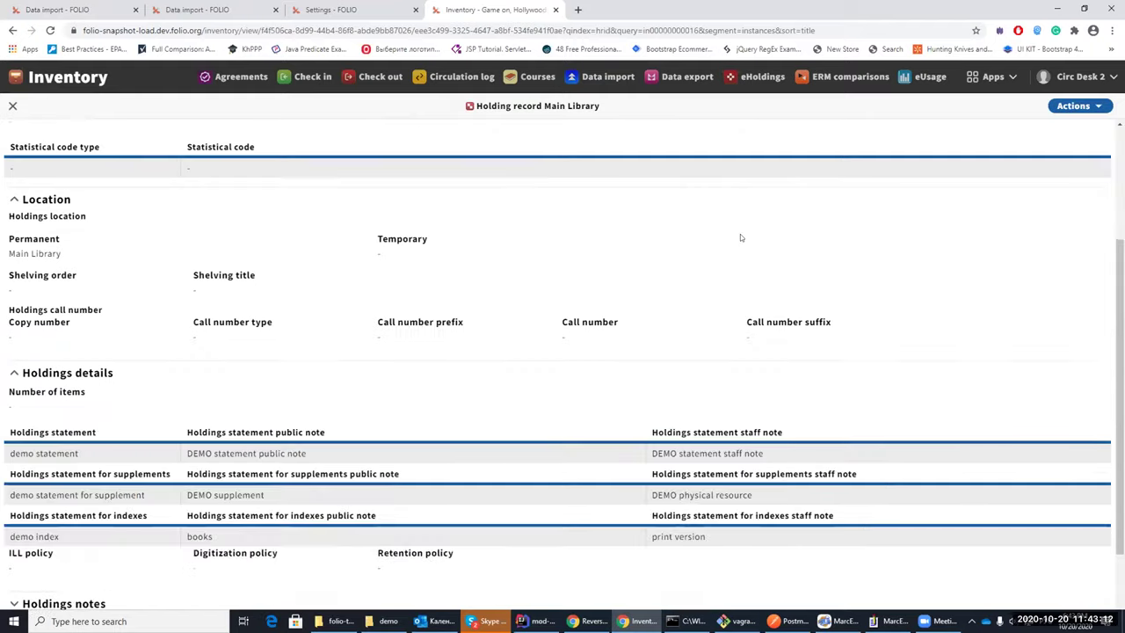
scroll(668, 229, down, 1)
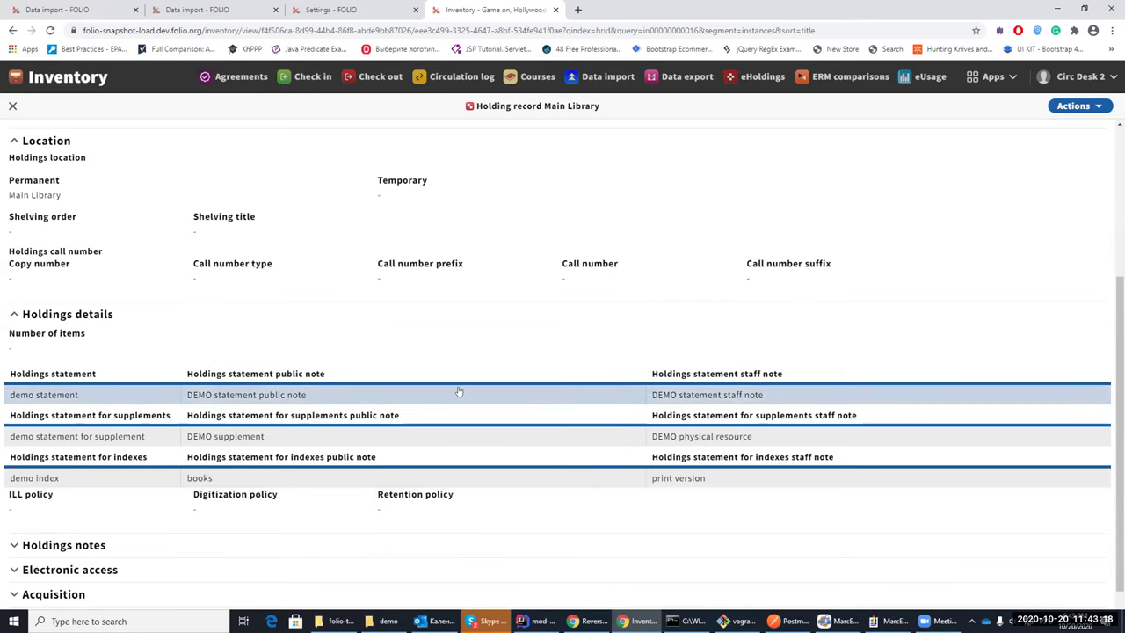
scroll(458, 392, down, 1)
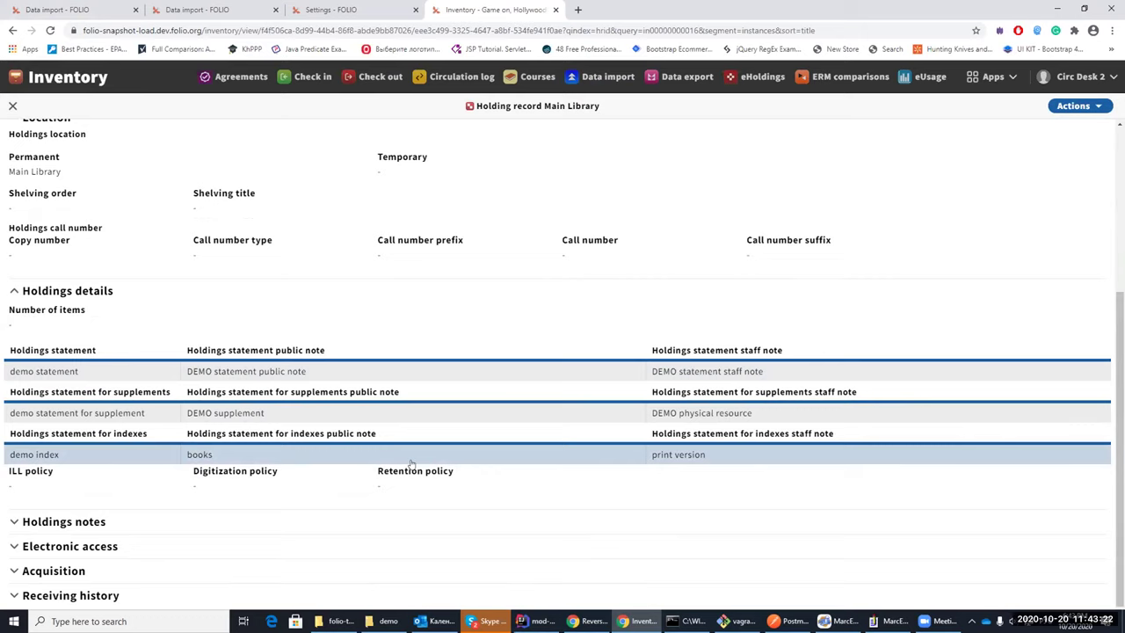
scroll(413, 464, up, 2)
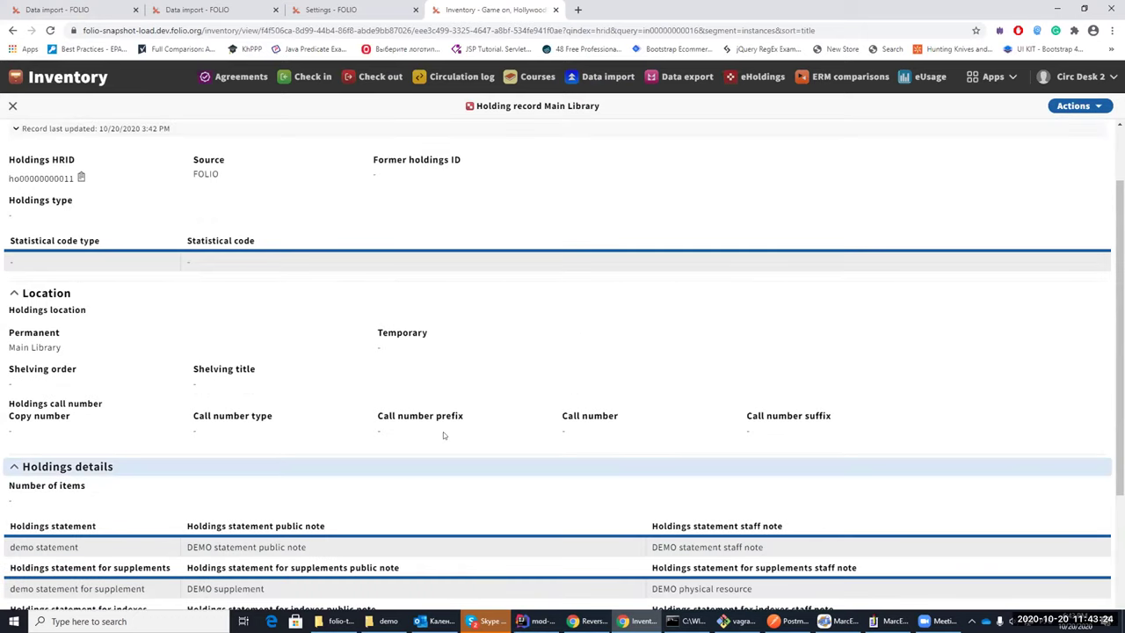
scroll(443, 433, down, 2)
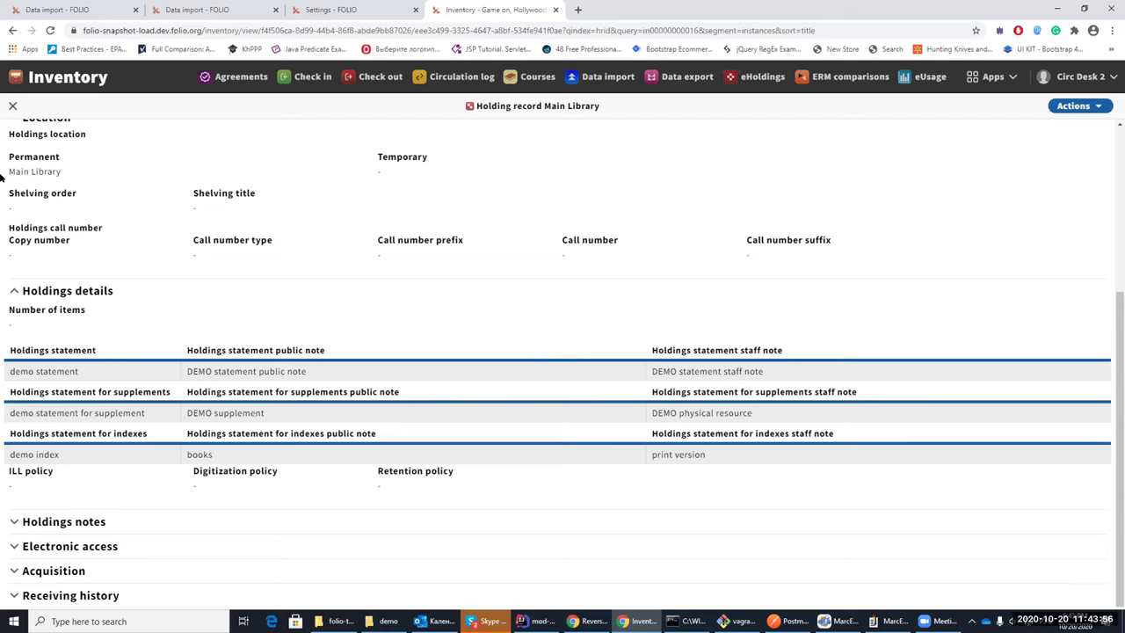
click(12, 106)
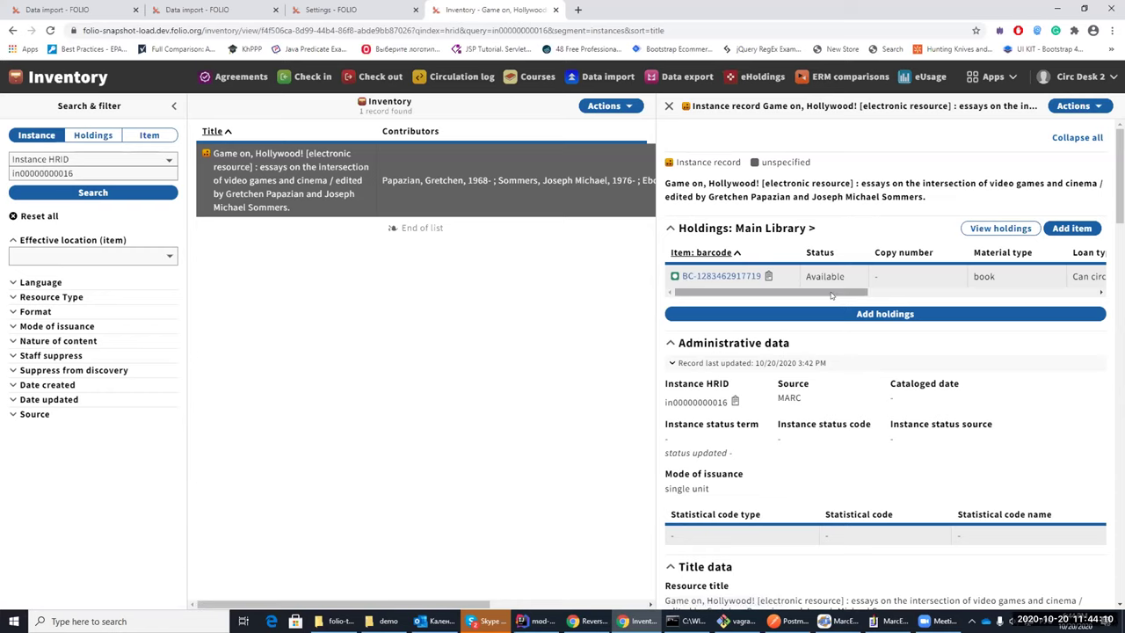
Open the item record under the Main Library holdings and examine its item data, item notes, loan and location sections.
scroll(832, 295, right, 2)
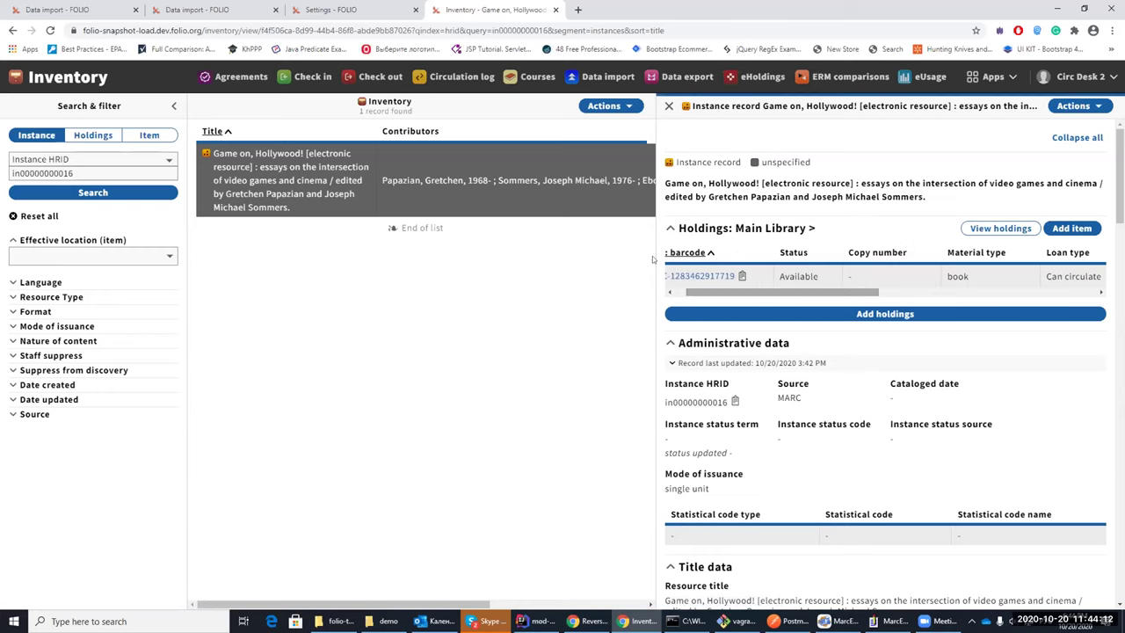
click(678, 278)
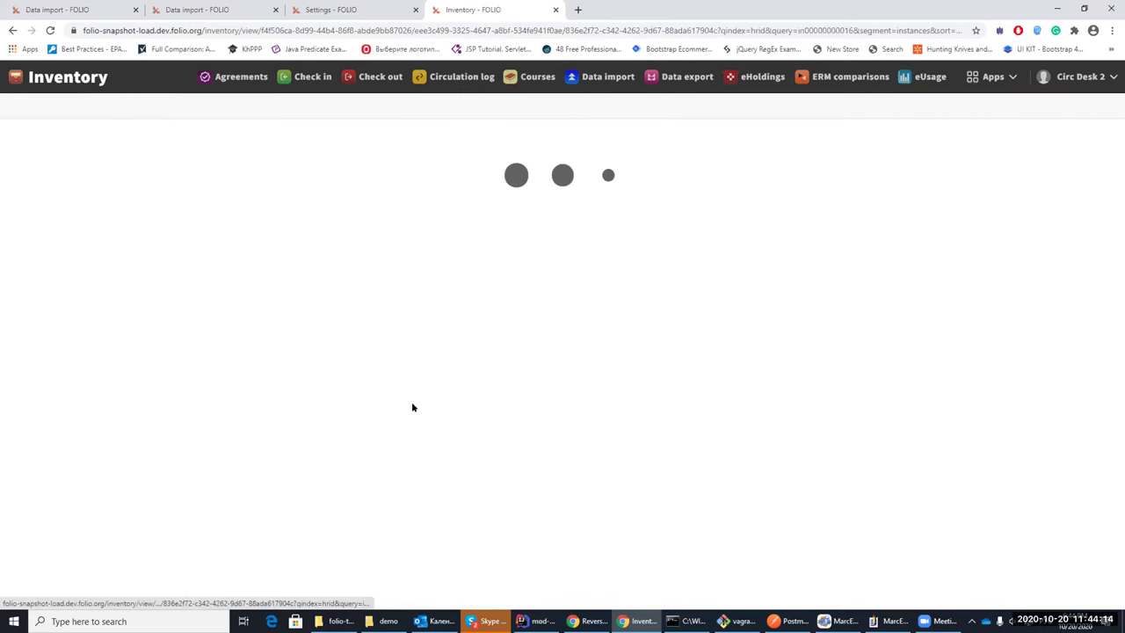
scroll(409, 401, down, 3)
scroll(357, 402, up, 2)
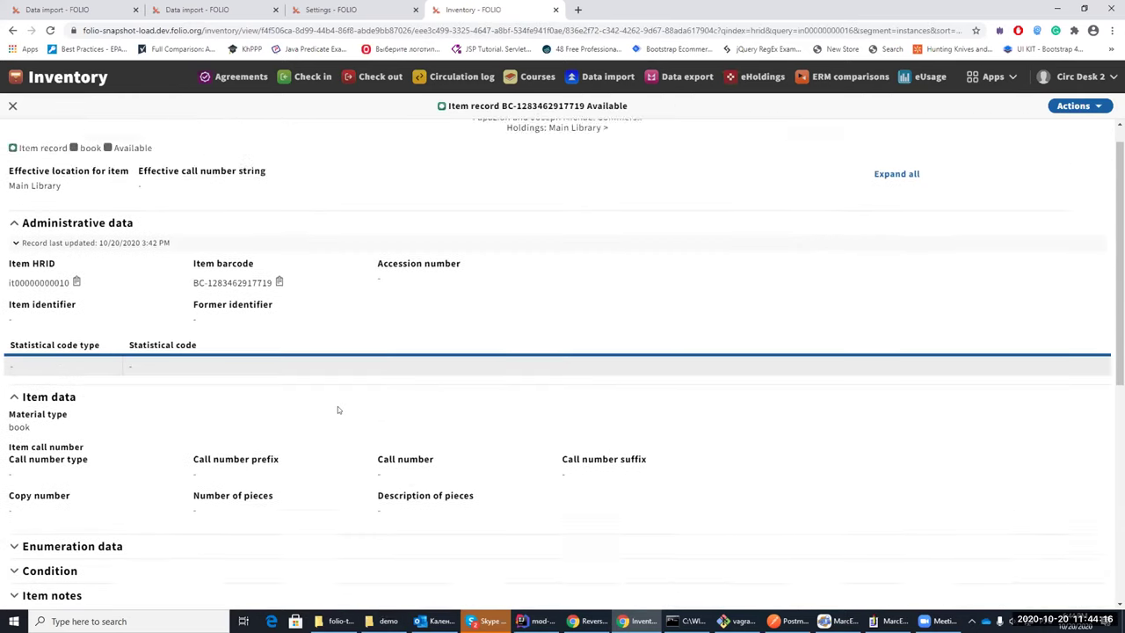
scroll(337, 407, down, 2)
scroll(274, 481, down, 3)
scroll(283, 348, up, 2)
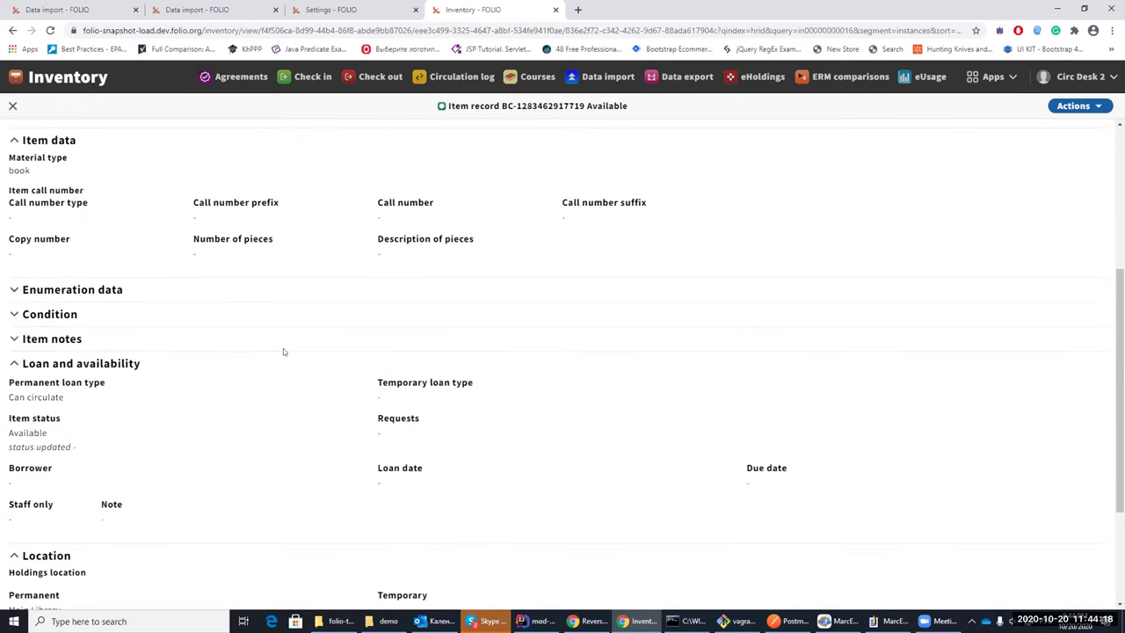
scroll(283, 351, up, 2)
scroll(283, 352, down, 4)
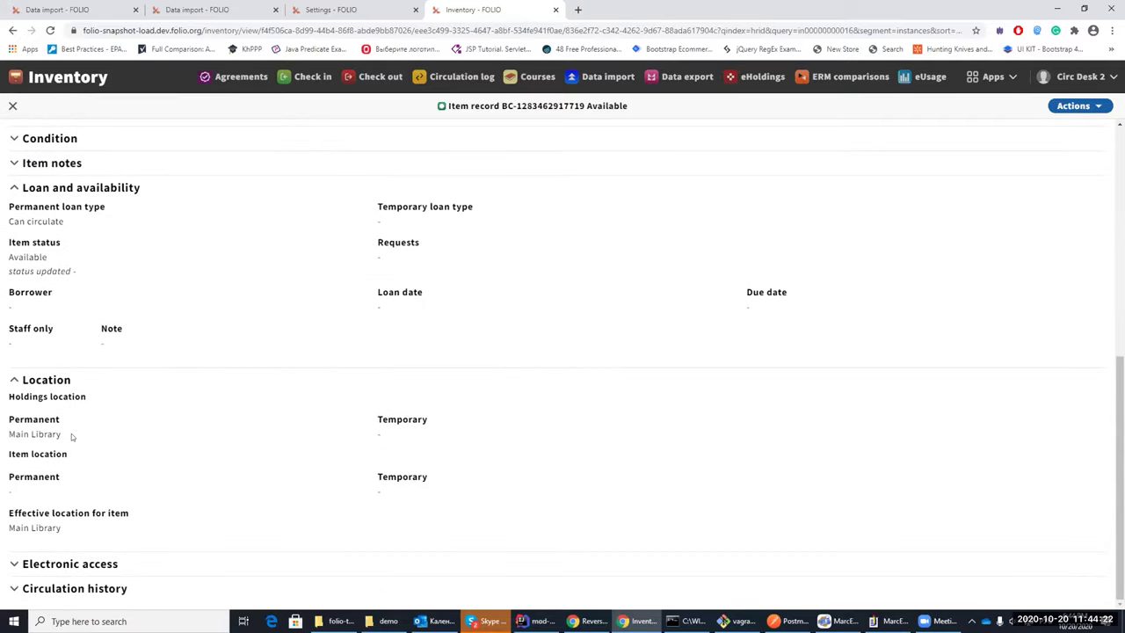
scroll(77, 434, up, 4)
scroll(205, 439, down, 2)
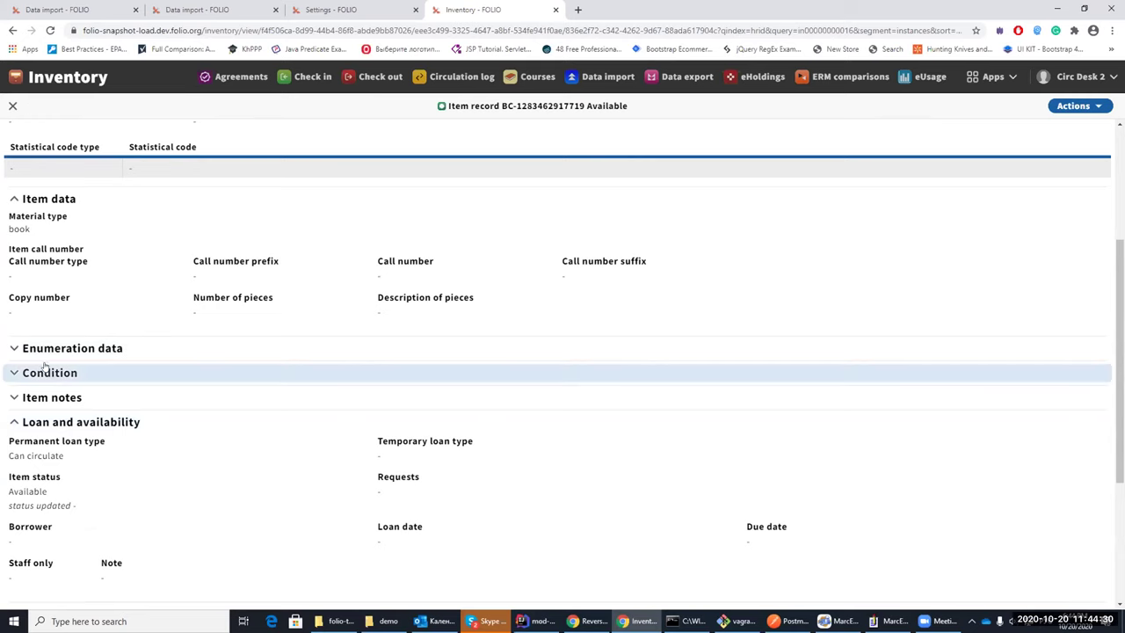
Open the note update MARC file in MarcEditor, highlight the content of its 500 field, and return to the browser.
click(892, 620)
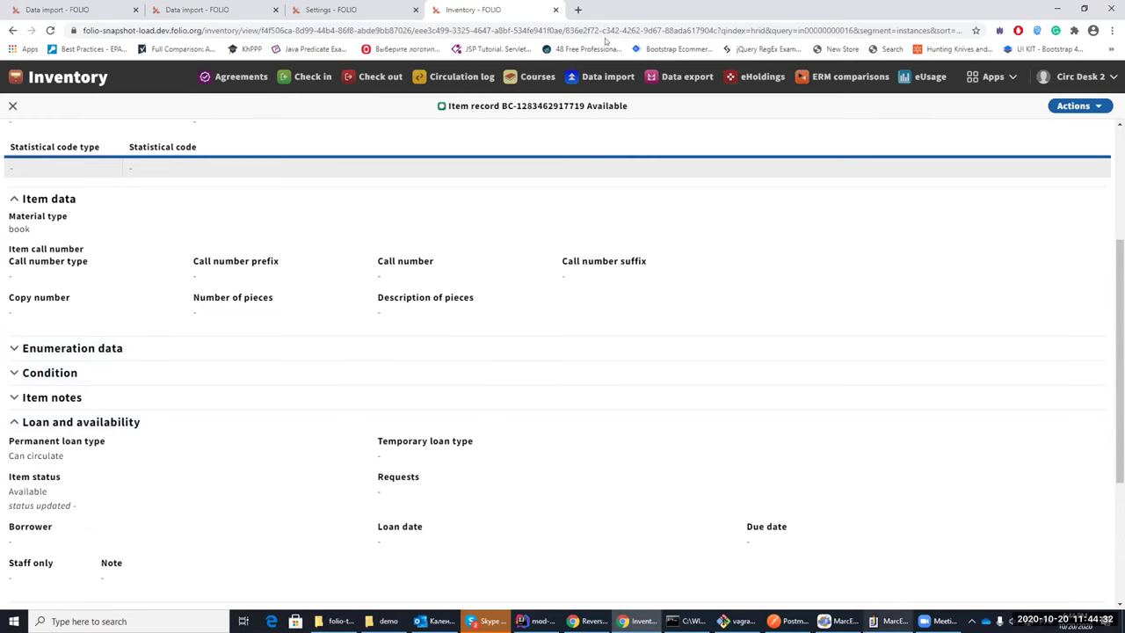
key(ctrl+o)
click(1055, 297)
click(1034, 362)
click(706, 153)
double_click(706, 153)
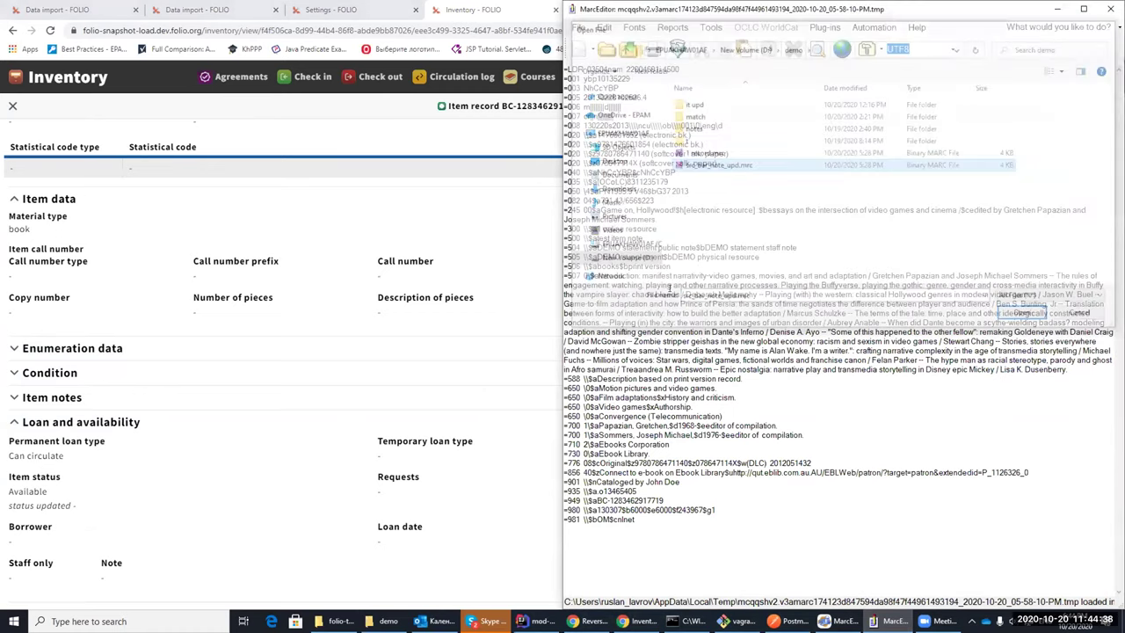
drag(584, 237, 626, 237)
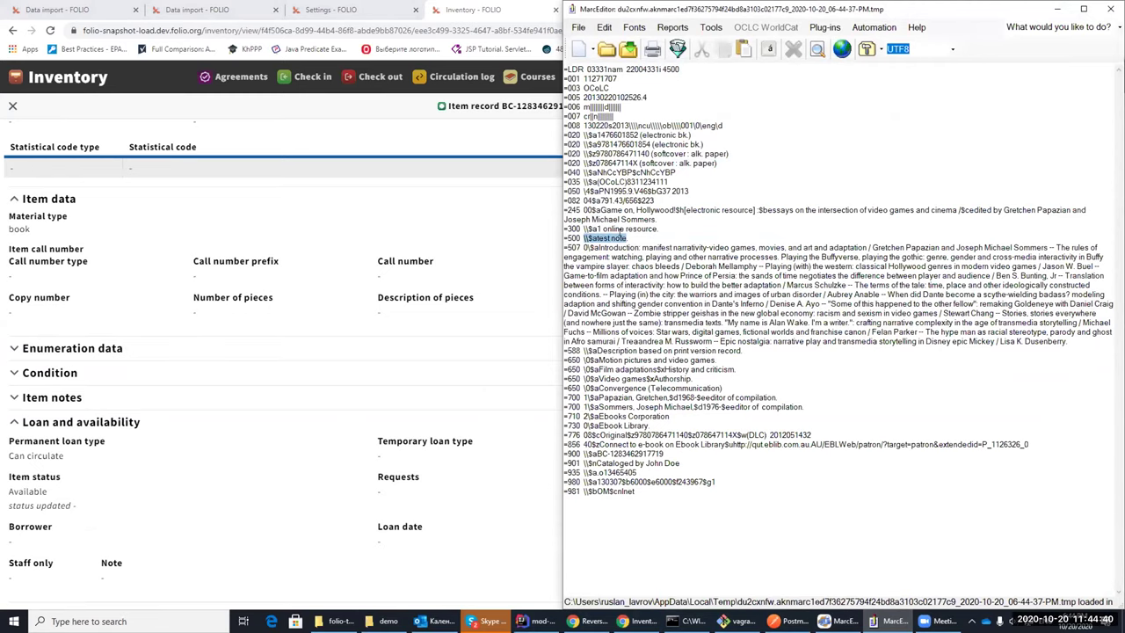
click(1058, 9)
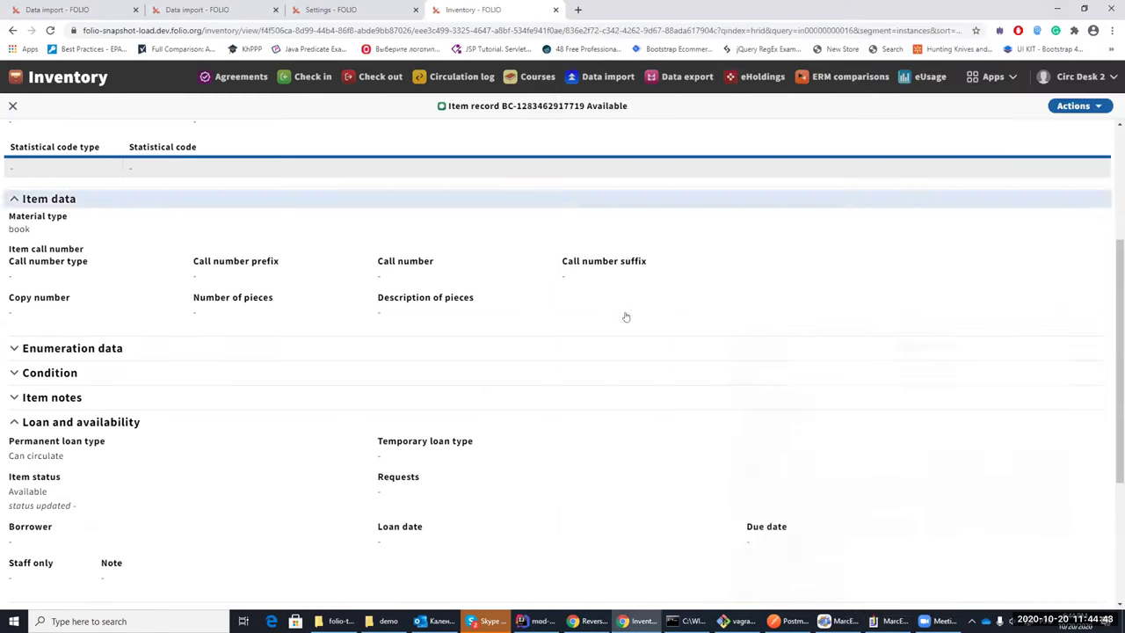
Close the item record and examine the item notes and loan mappings of the "update item" field mapping profile in Settings.
click(12, 106)
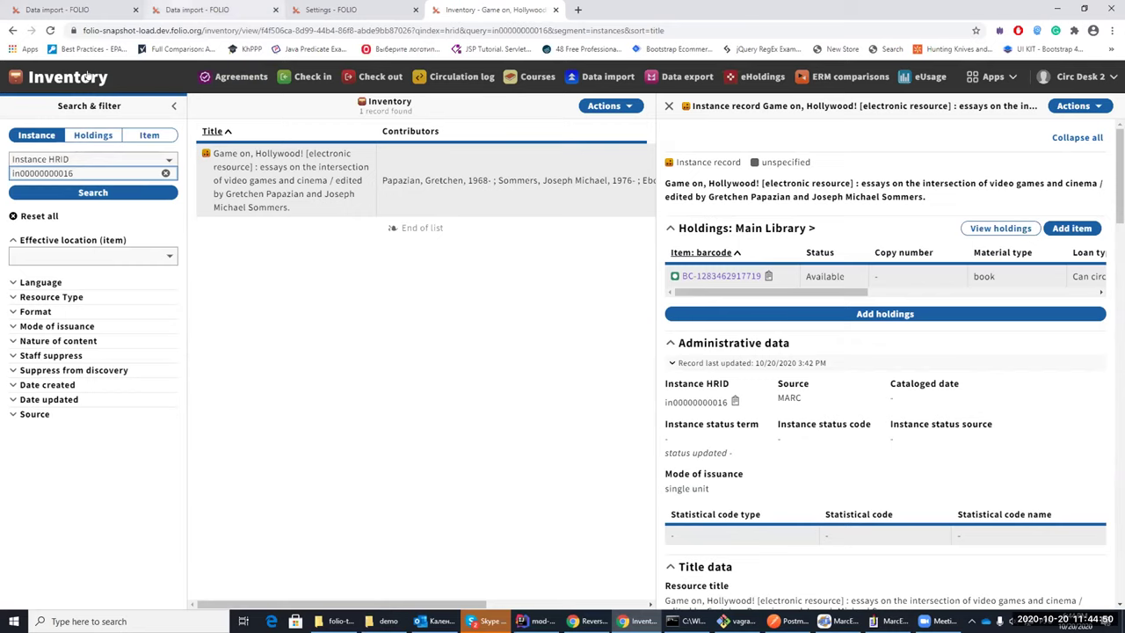
key(ctrl+2)
key(ctrl+3)
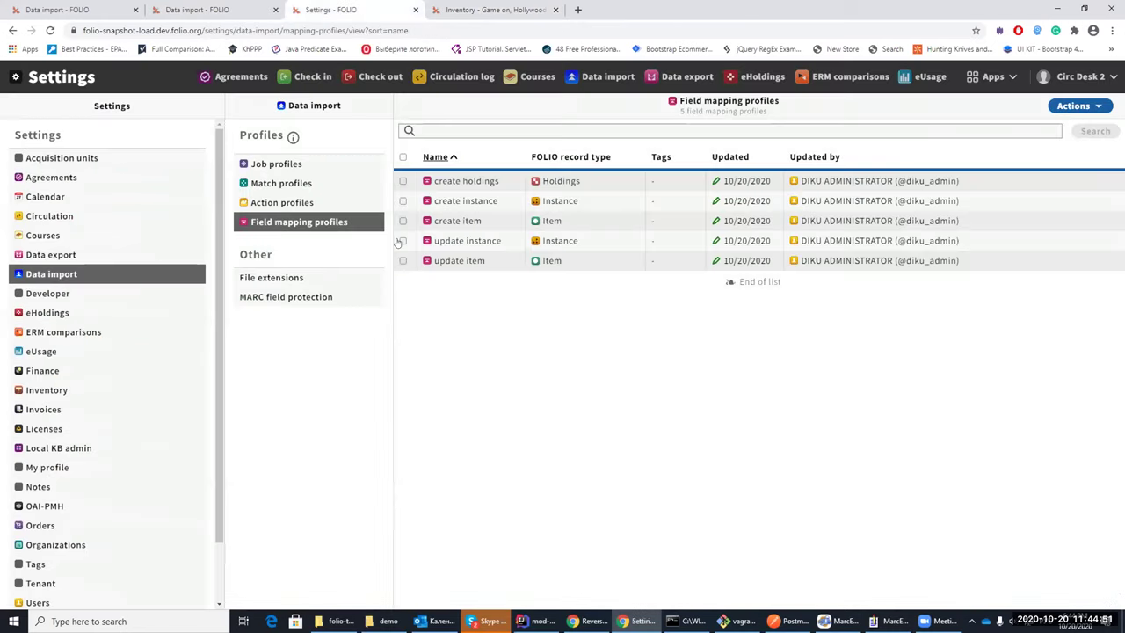
click(439, 260)
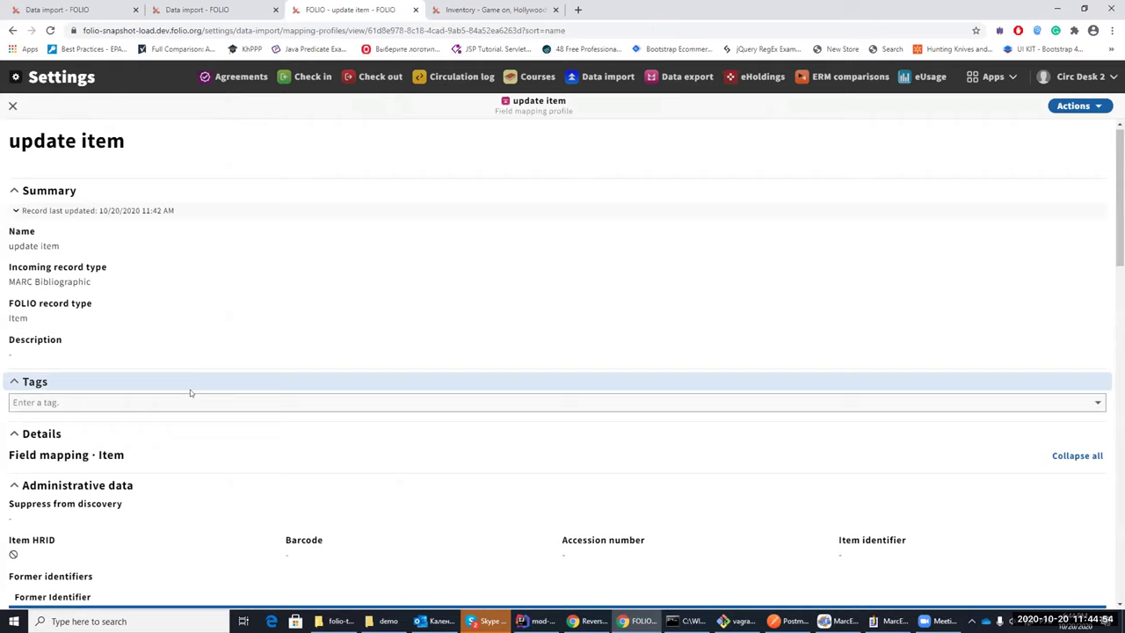
scroll(190, 389, down, 3)
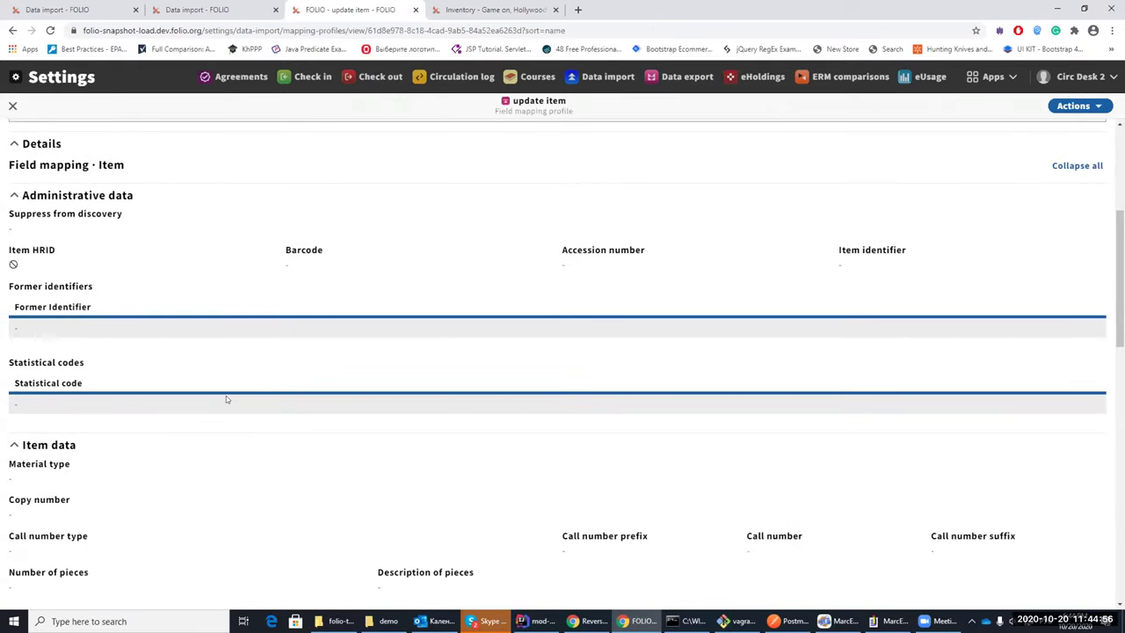
scroll(226, 399, down, 4)
scroll(225, 399, down, 2)
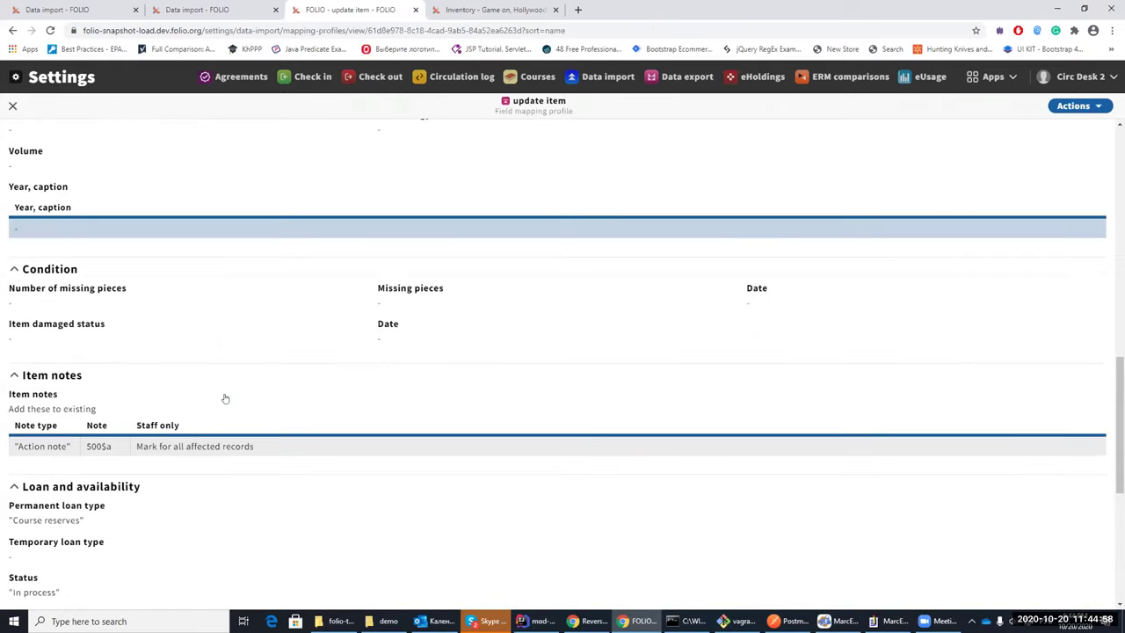
scroll(226, 397, down, 1)
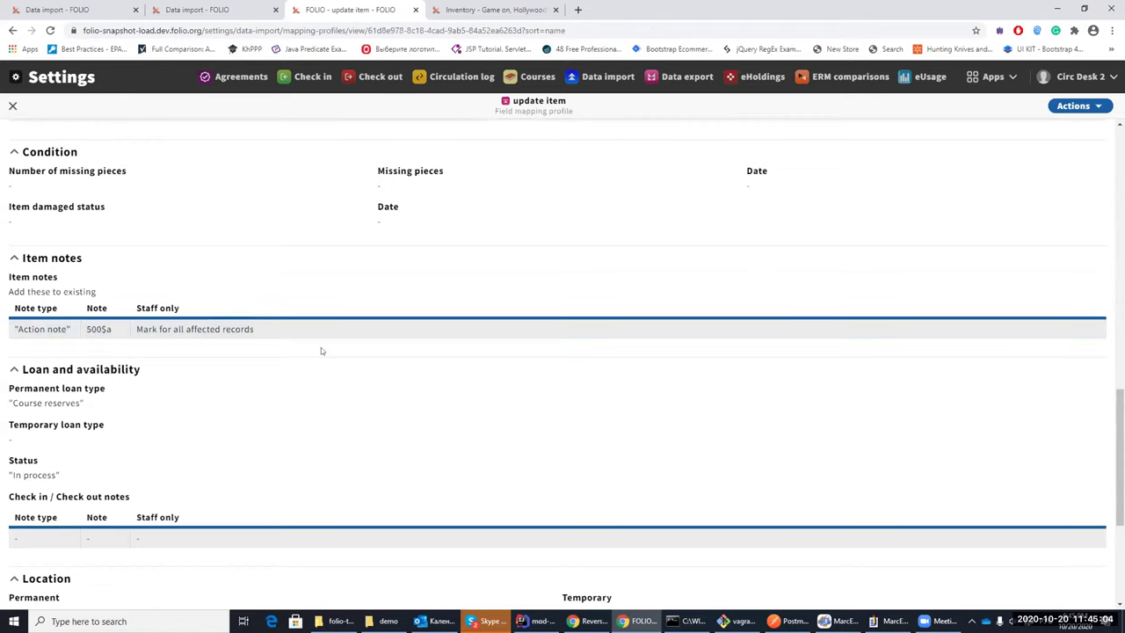
scroll(321, 349, down, 2)
scroll(301, 264, up, 1)
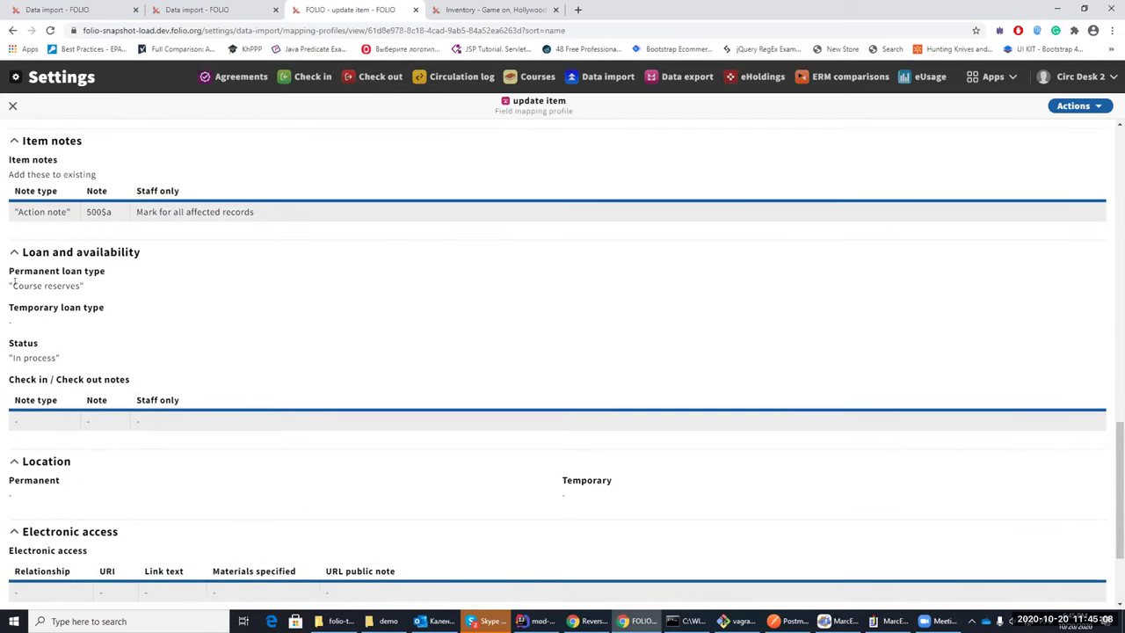
Highlight the permanent loan type and status mappings in the profile's Loan and availability section.
triple_click(18, 285)
click(112, 285)
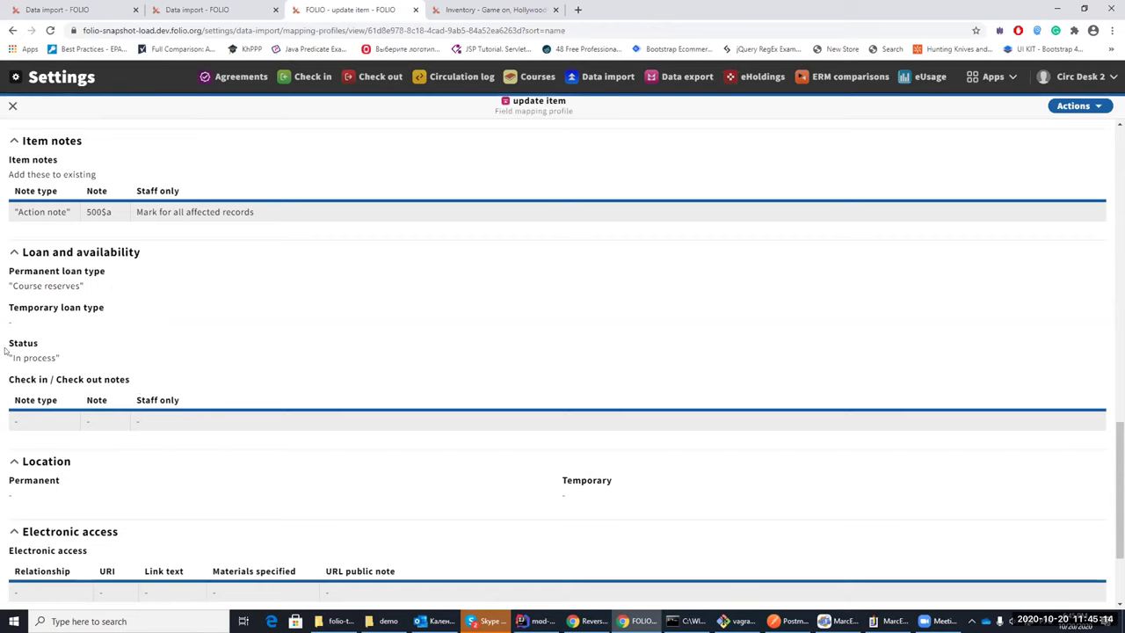
drag(11, 354, 99, 358)
click(112, 352)
key(ctrl+shift+Tab)
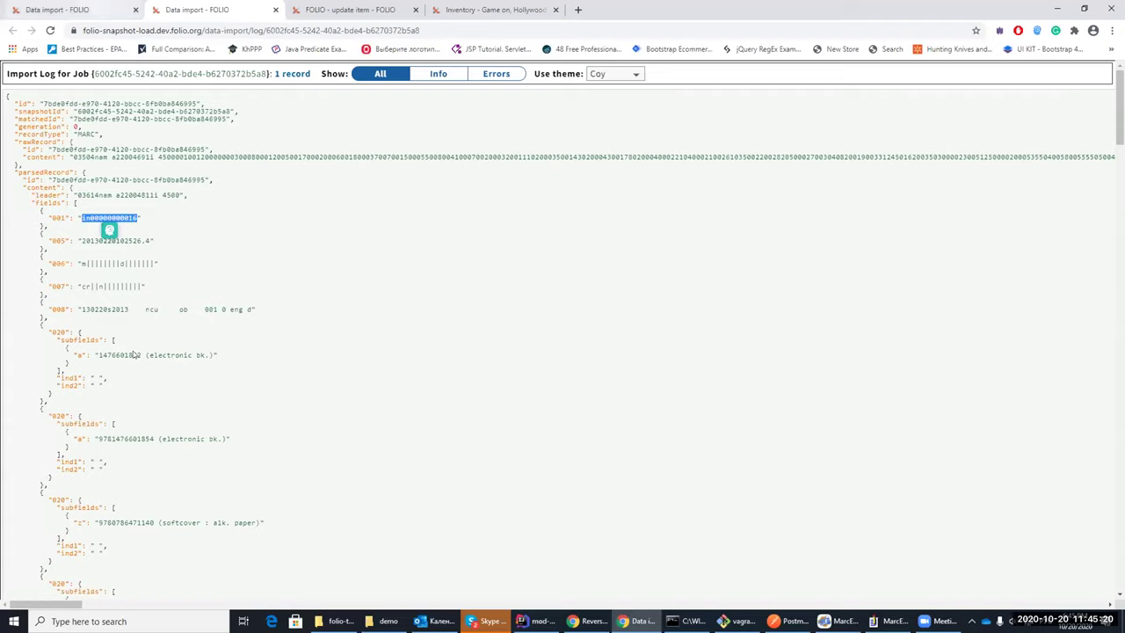
key(ctrl+shift+Tab)
key(ctrl+Tab)
key(ctrl+Tab)
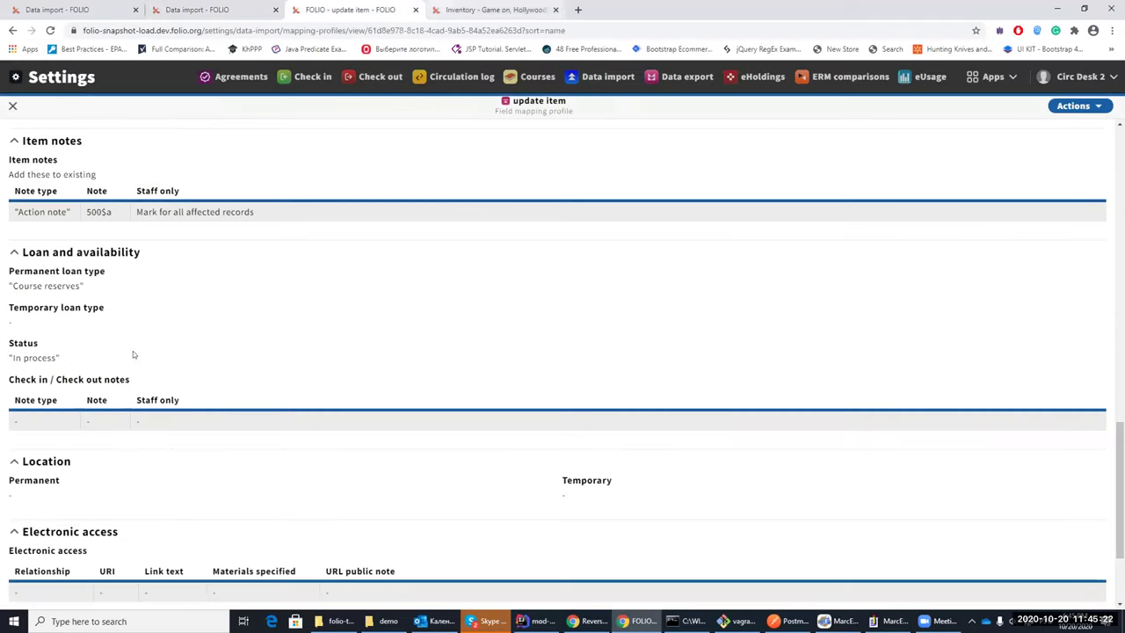
Copy the barcode of the imported item in Inventory and open Check out separately.
key(ctrl+Tab)
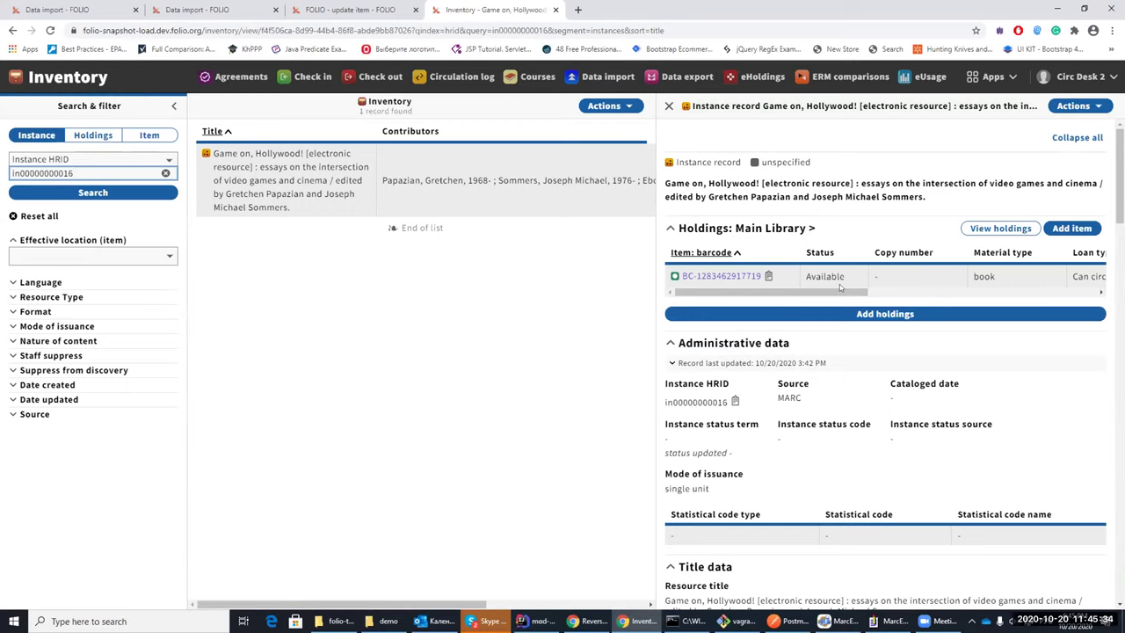
click(767, 276)
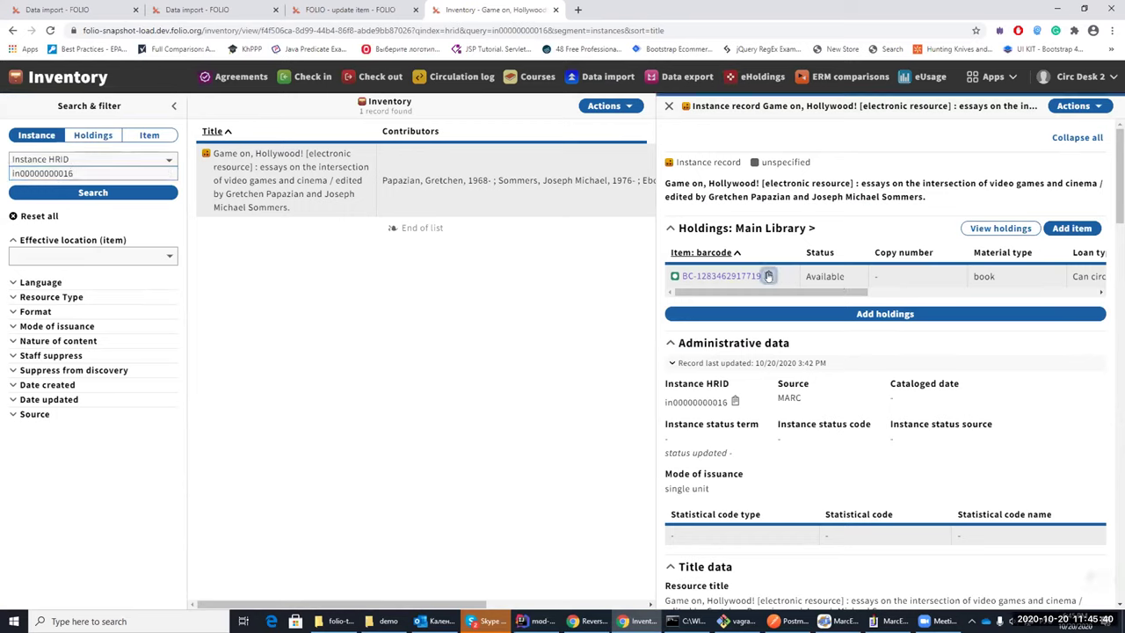
ctrl+shift+click(380, 77)
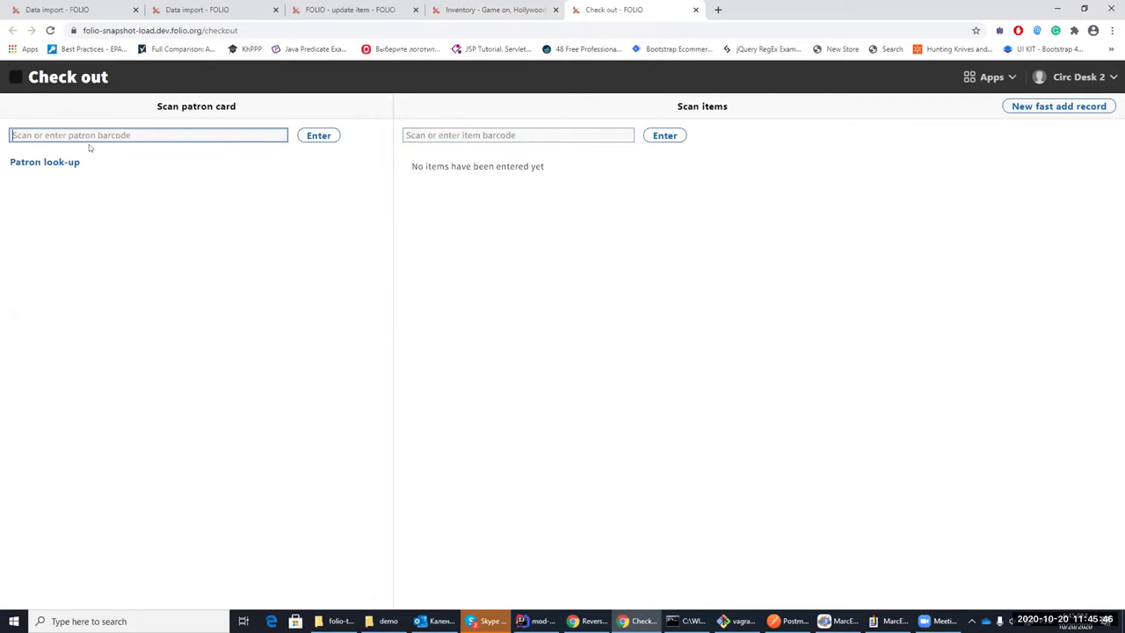
Look up patrons with Active status and select one as the borrower.
click(43, 162)
click(264, 268)
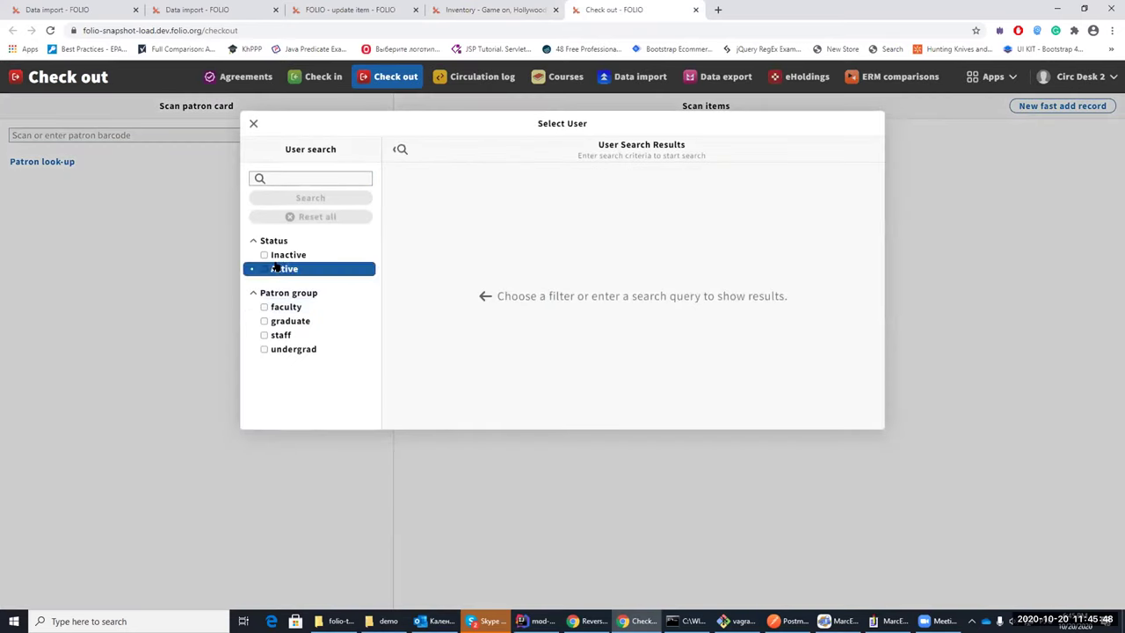
click(425, 211)
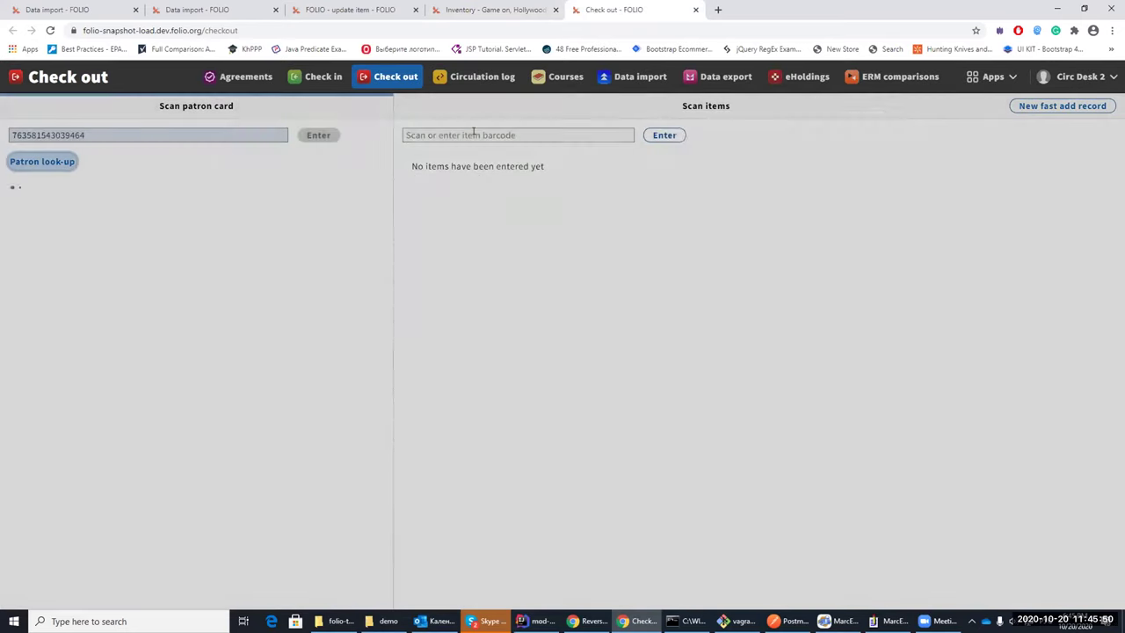
Check out the item to the patron using the copied barcode and show the loan's available actions.
key(ctrl+v)
click(678, 136)
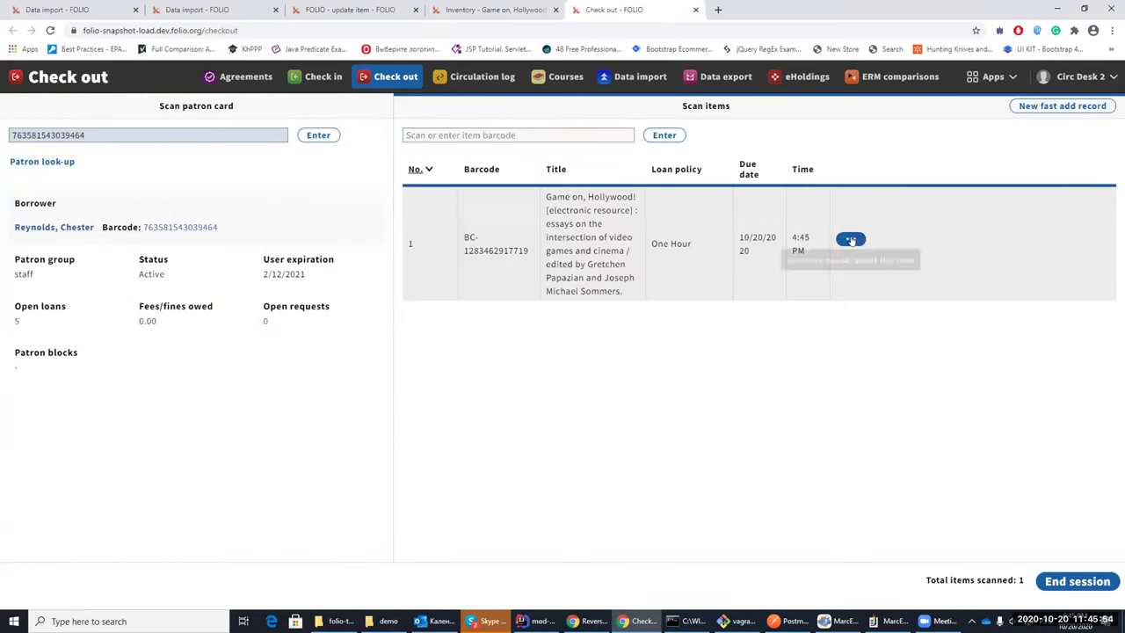
click(851, 239)
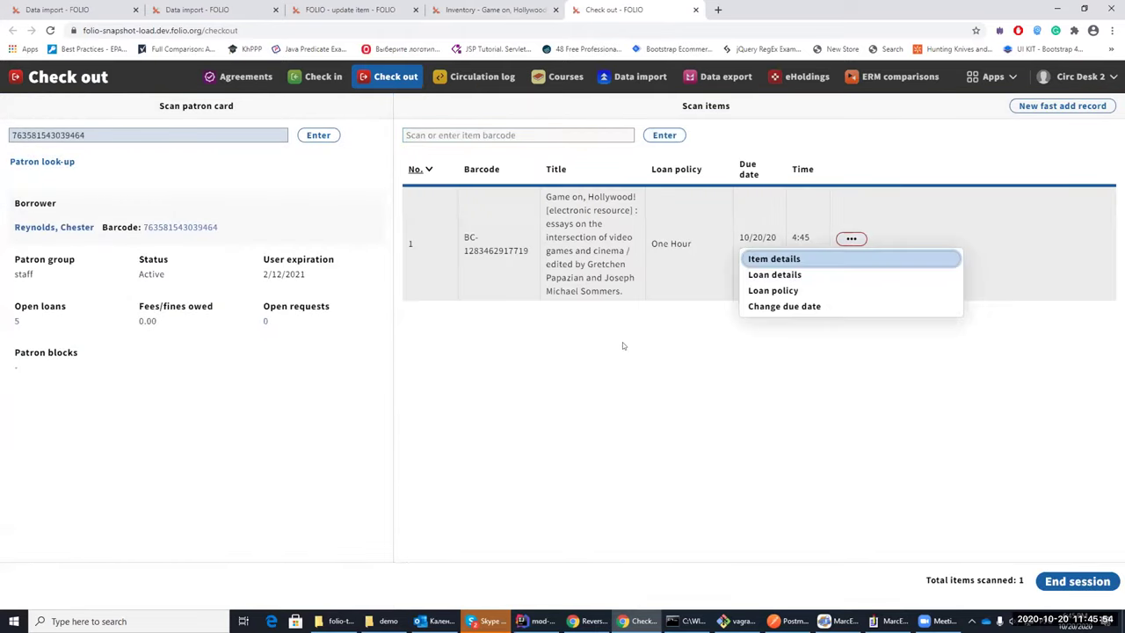
Open the scanned item's details from the checkout list, review its loan and availability data, and close that record's tab.
click(799, 260)
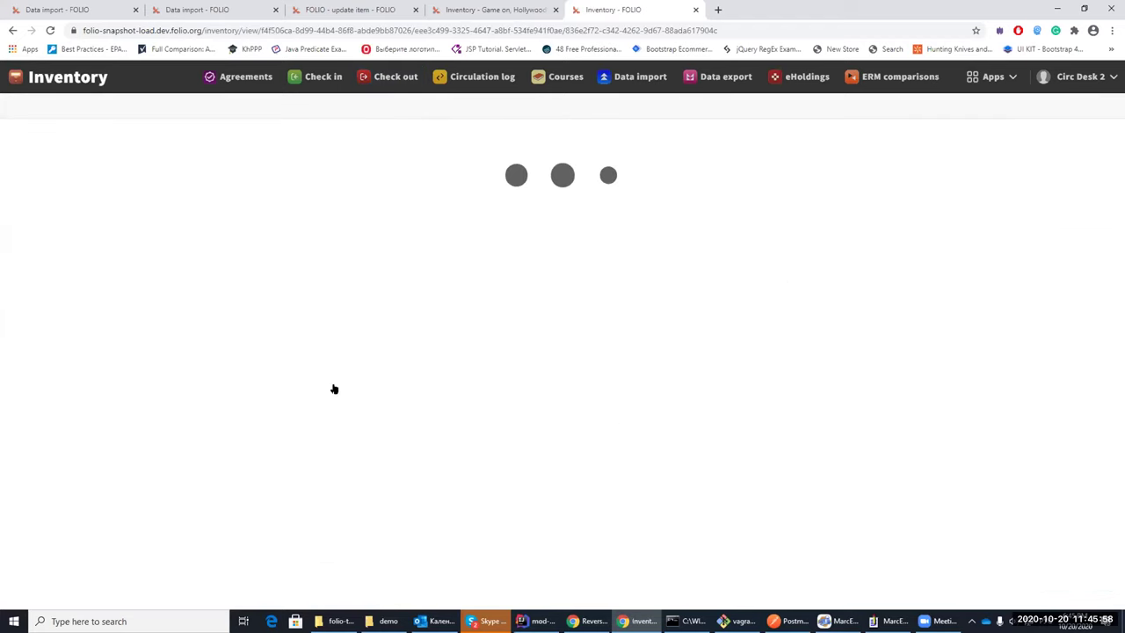
scroll(333, 393, down, 4)
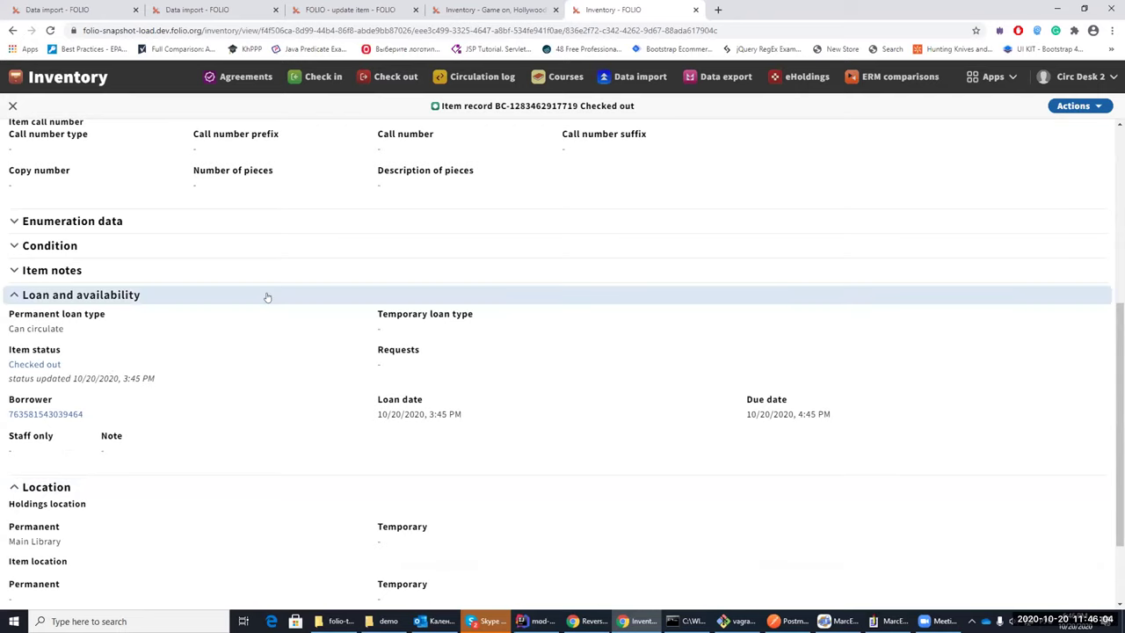
scroll(269, 296, up, 2)
click(696, 11)
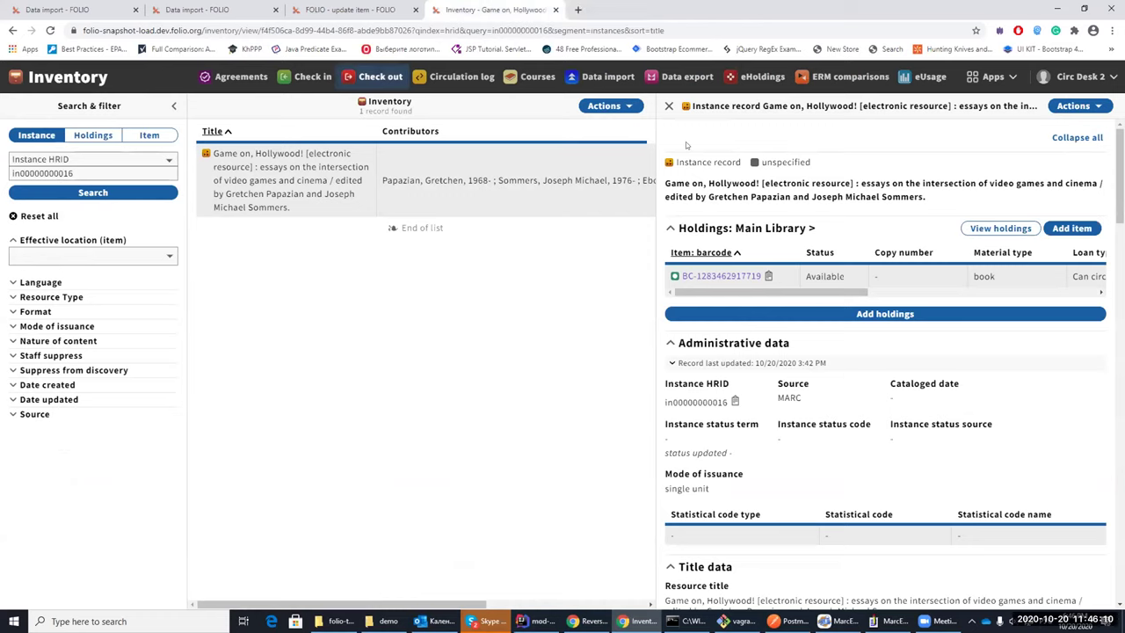
Reopen the "Game on, Hollywood!" instance record in Inventory to refresh its holdings and check the item's status.
click(668, 107)
click(756, 162)
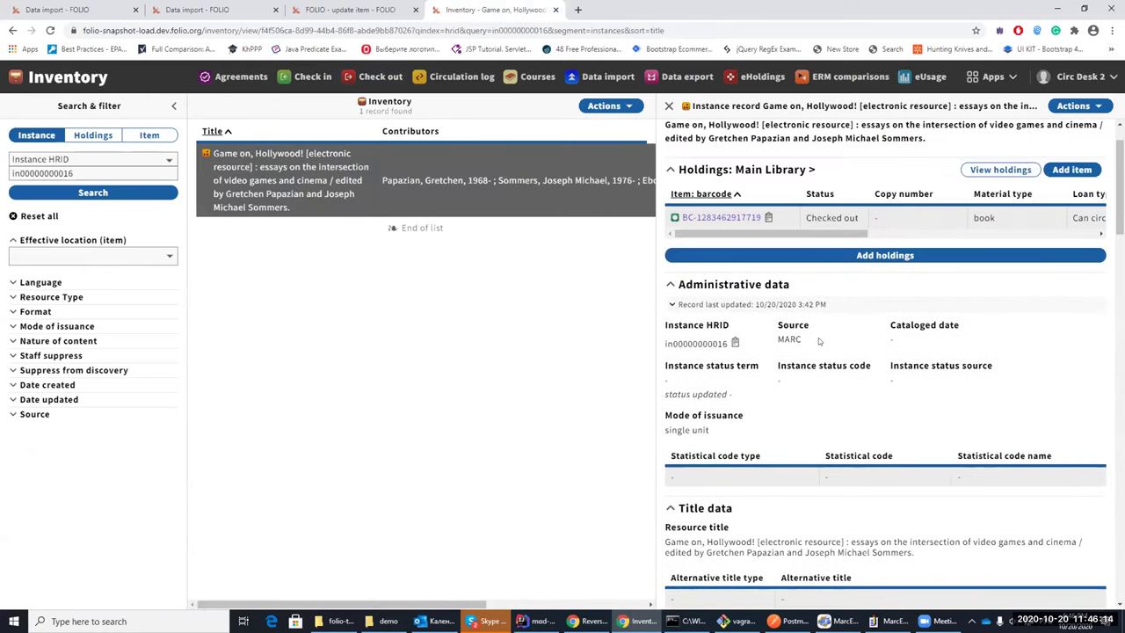
drag(801, 292, 772, 286)
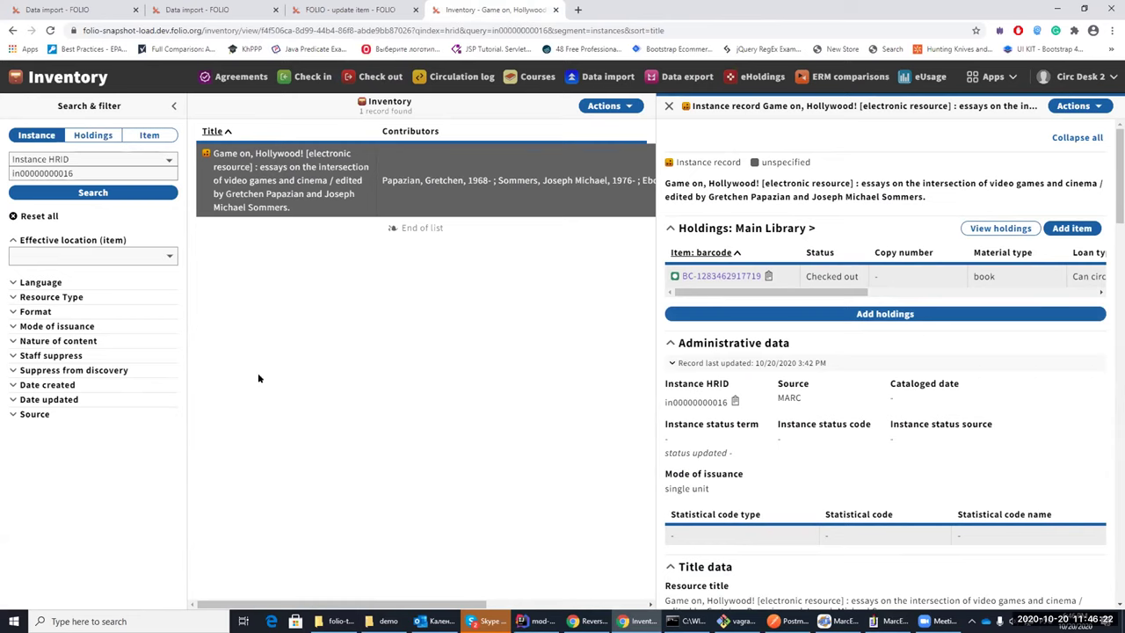
Upload src_bar_note_upd.mrc from the demo folder as a new data import job and close the duplicate Data import tab.
key(ctrl+1)
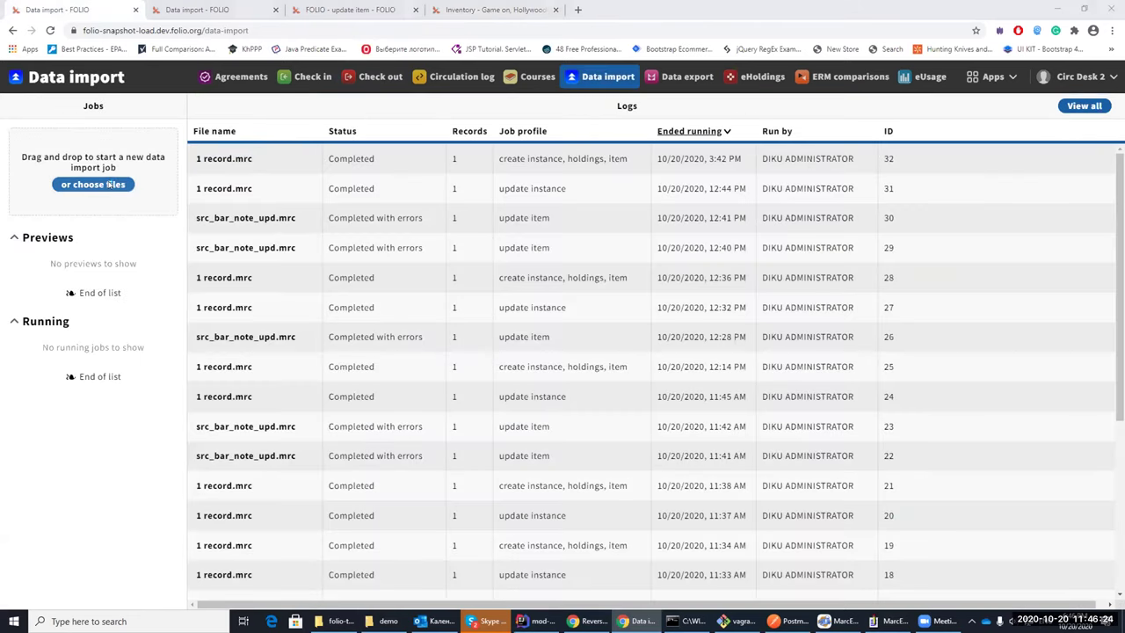
click(109, 184)
click(156, 159)
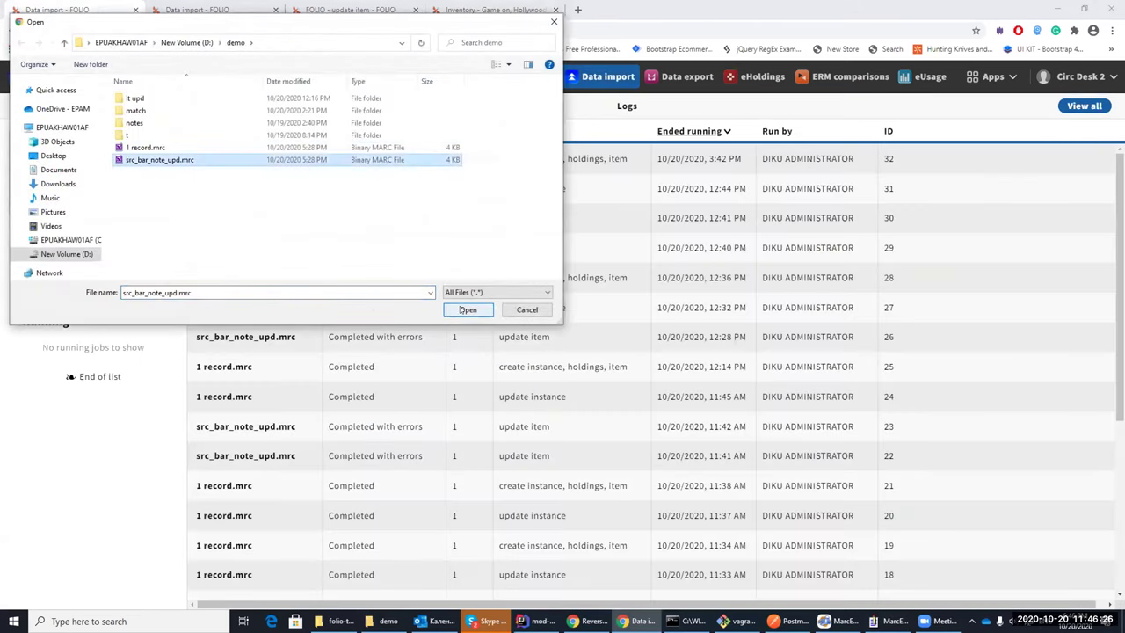
click(463, 311)
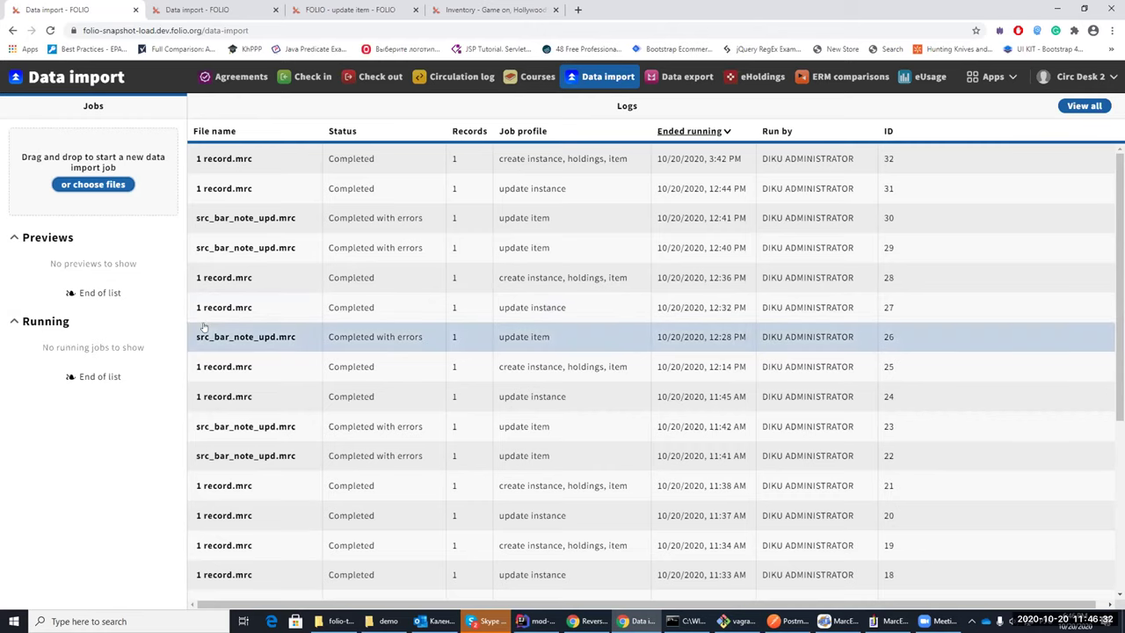
click(110, 187)
click(141, 161)
click(468, 311)
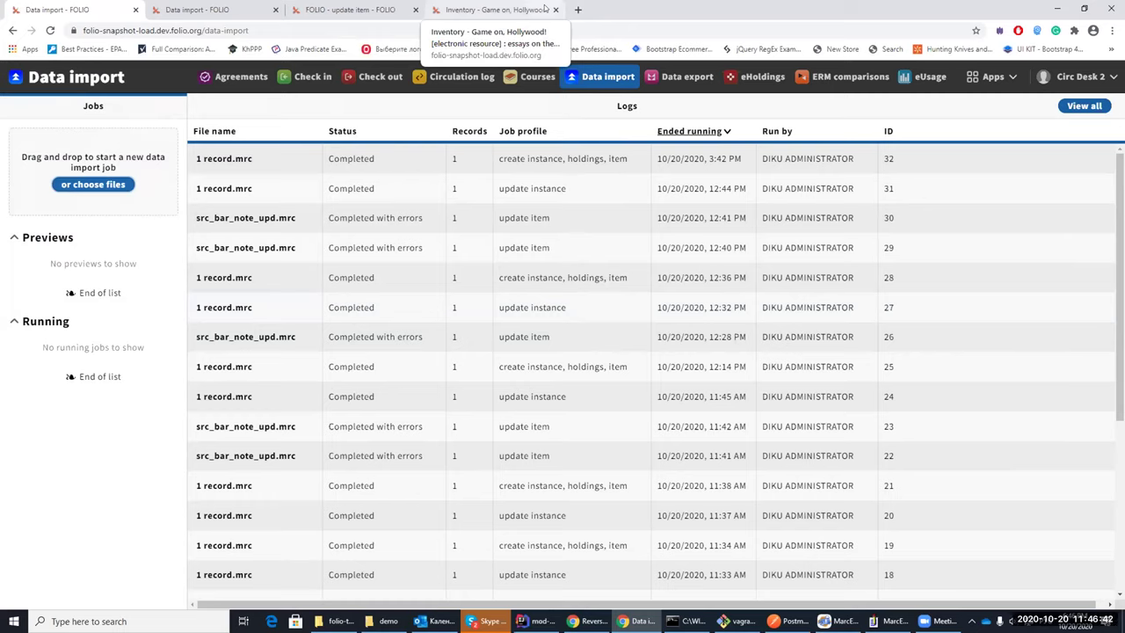
click(275, 9)
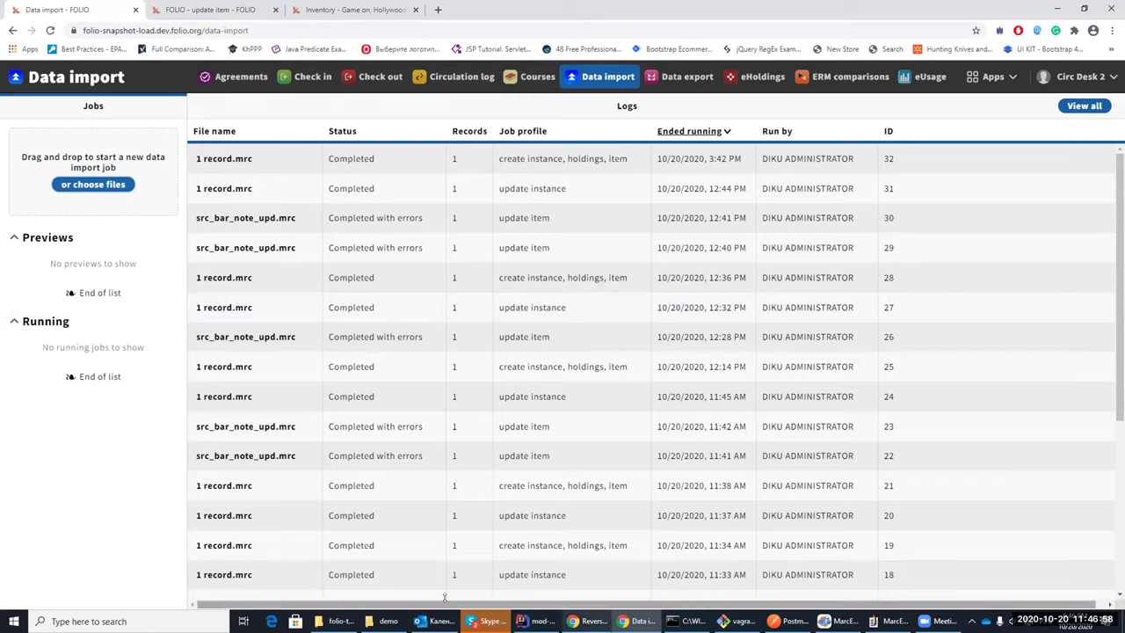
drag(137, 298, 141, 303)
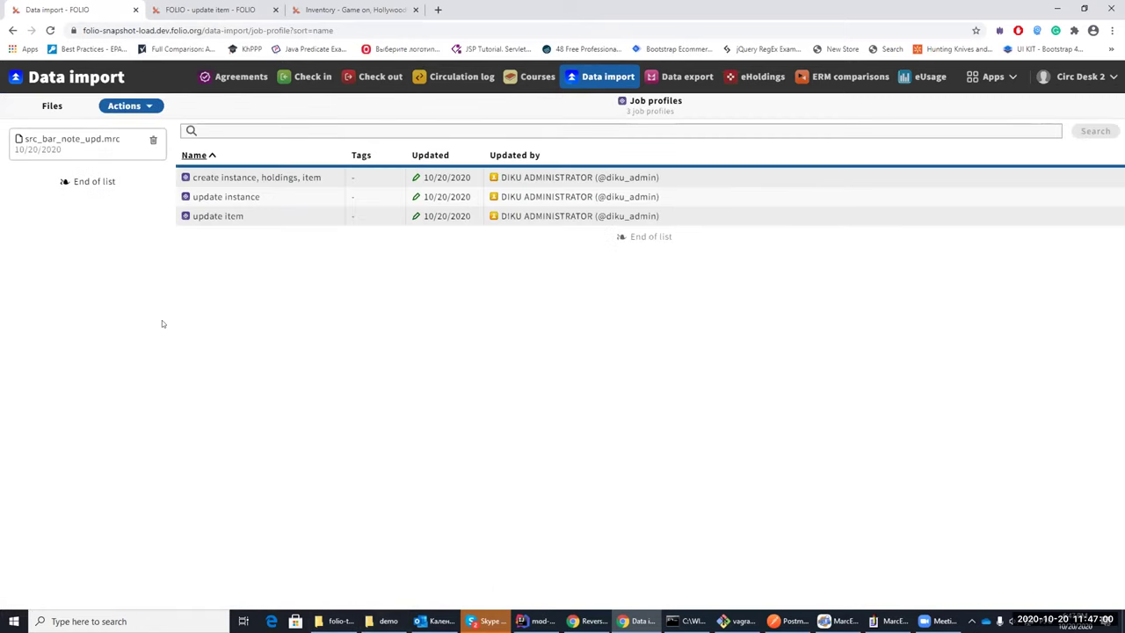
Run the "update item" job profile on the uploaded src_bar_note_upd.mrc file.
click(223, 220)
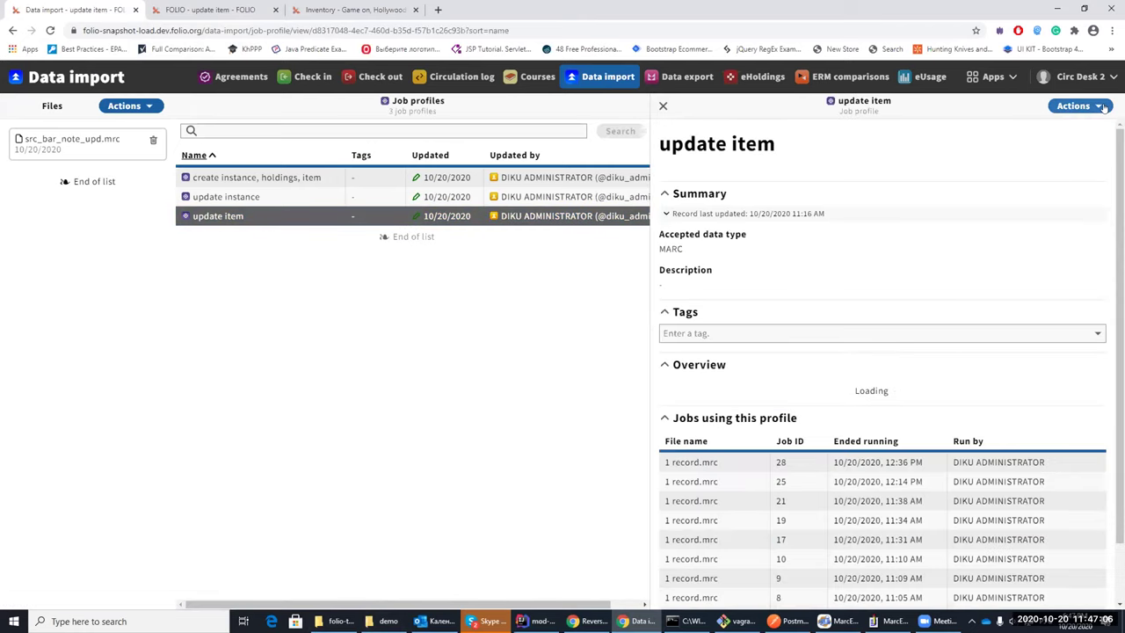
click(1104, 107)
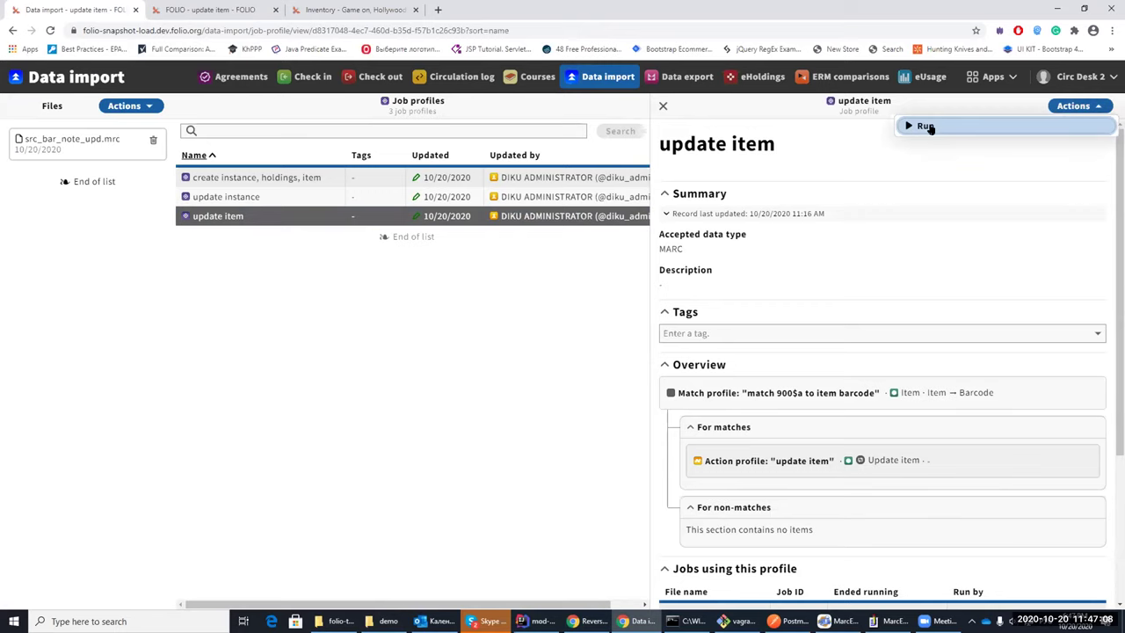
click(926, 127)
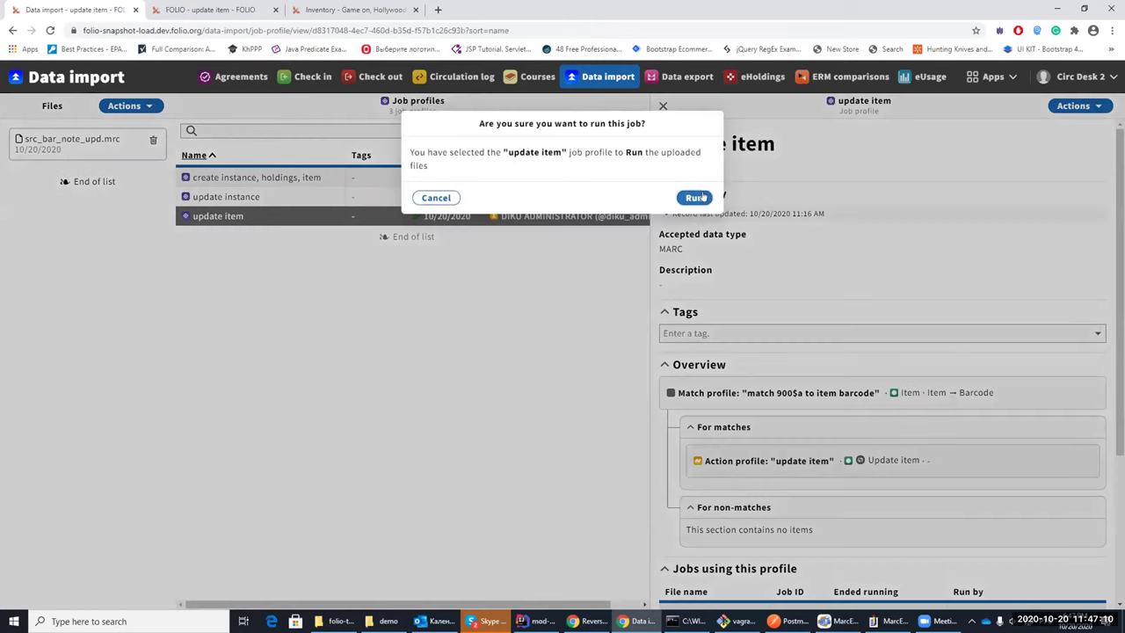
click(695, 198)
click(435, 197)
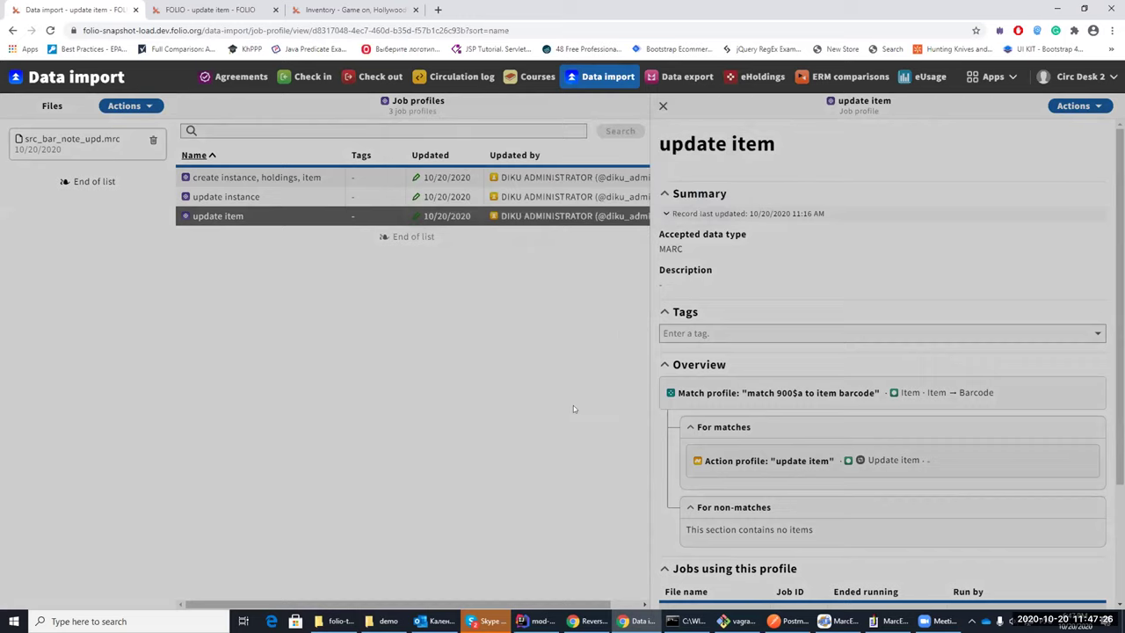
Leave the job profile, return to the Data import home page, and delete the files of the upload already in progress.
click(663, 105)
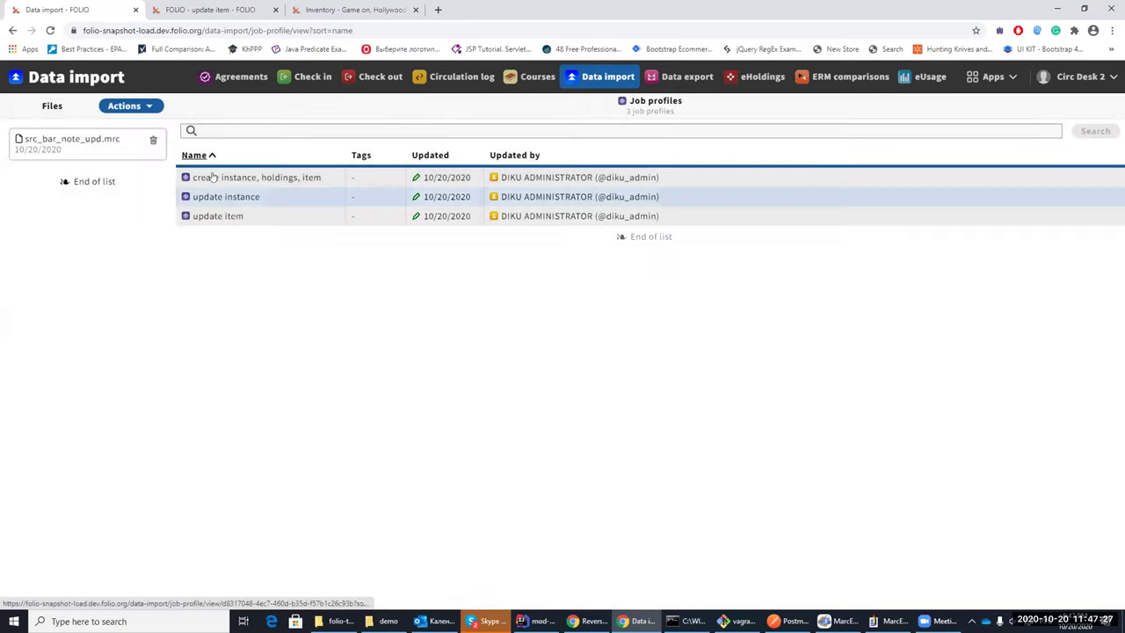
click(133, 109)
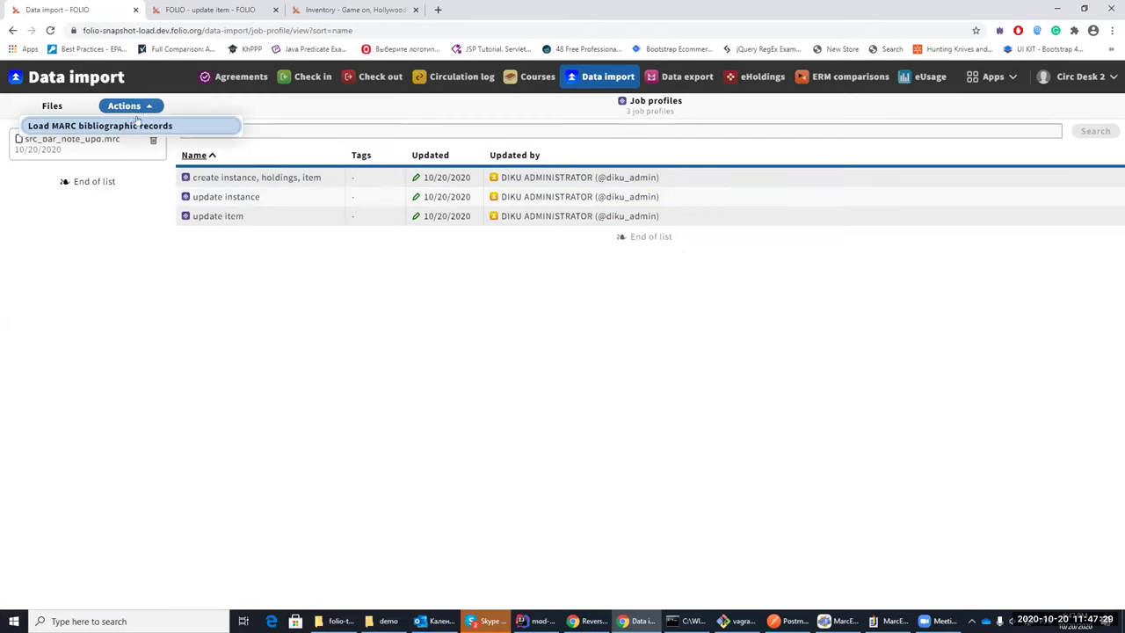
click(164, 266)
click(83, 77)
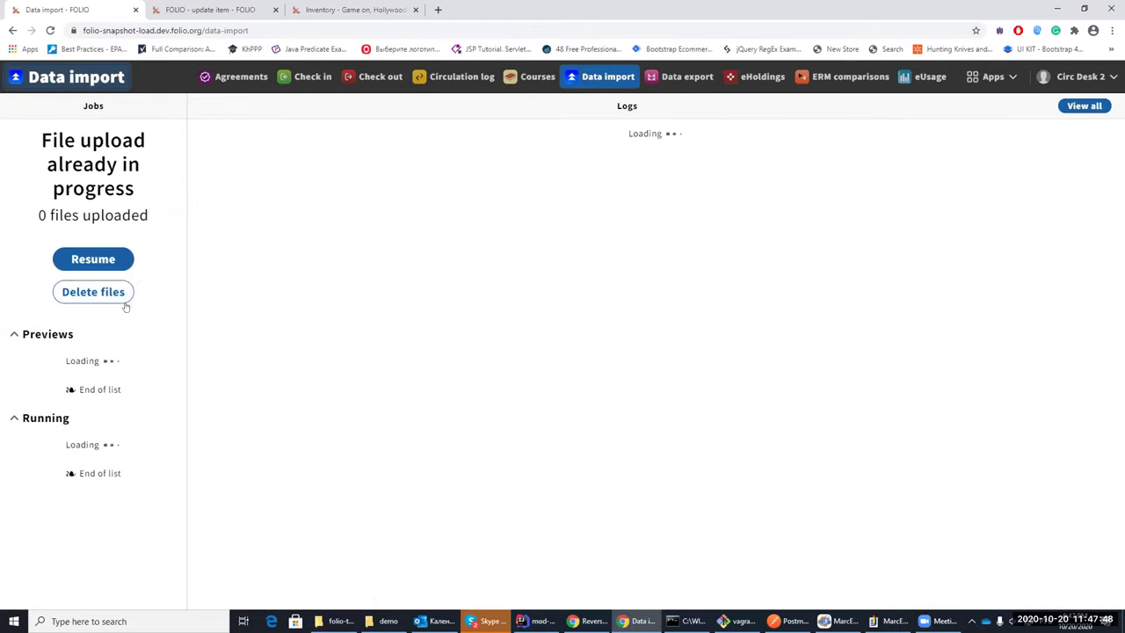
click(120, 296)
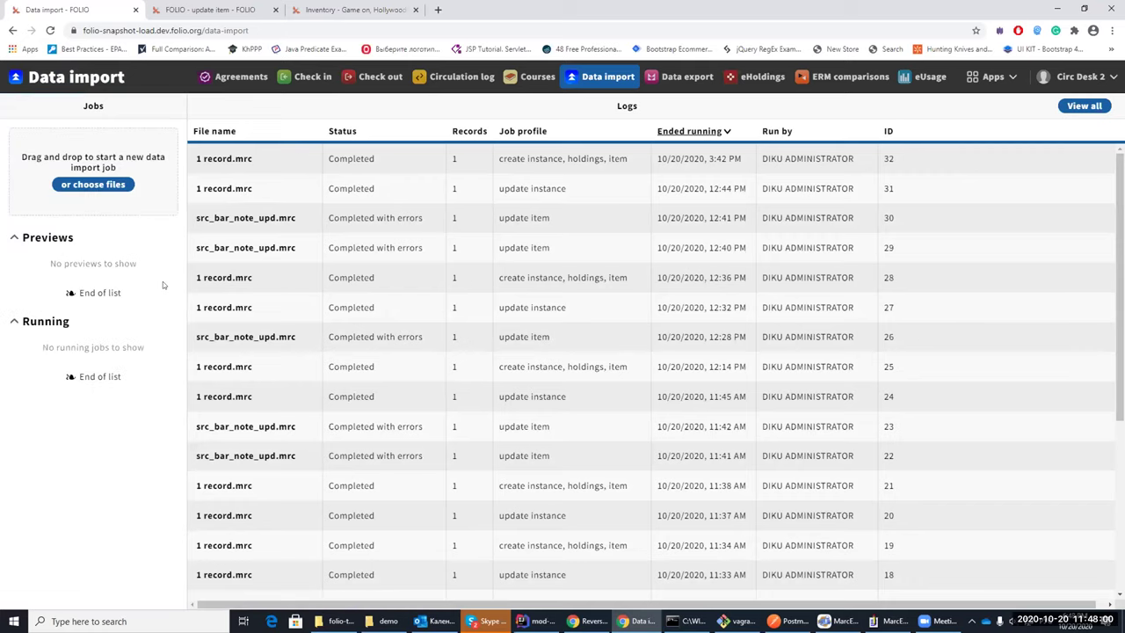
Start another data import upload with the src_bar_note_upd.mrc file.
click(93, 184)
click(161, 159)
key(Return)
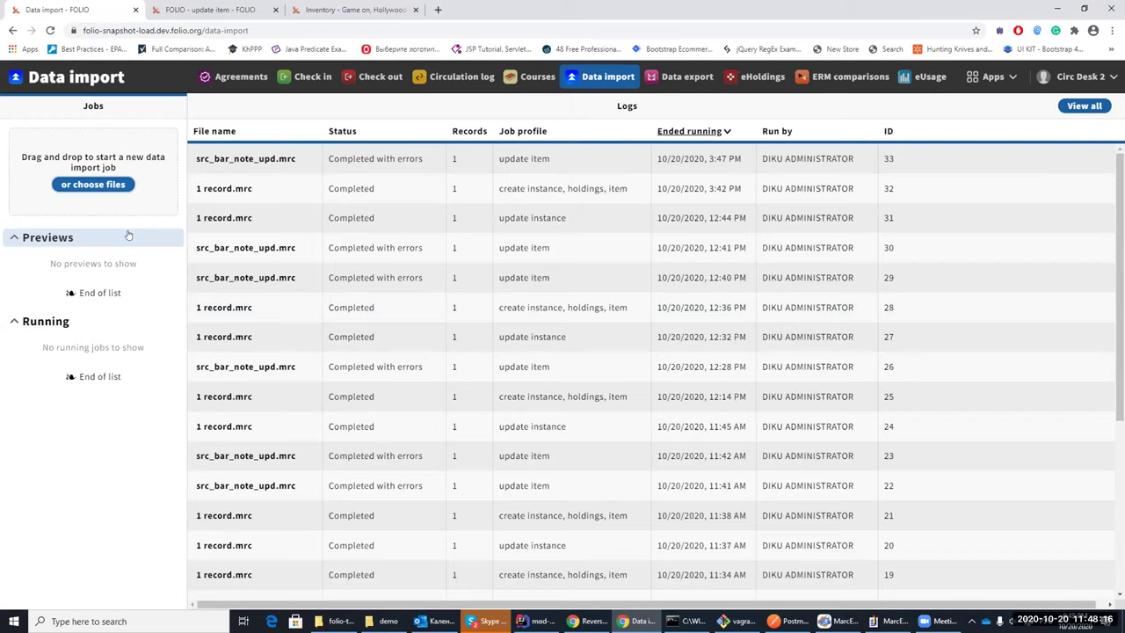
click(240, 162)
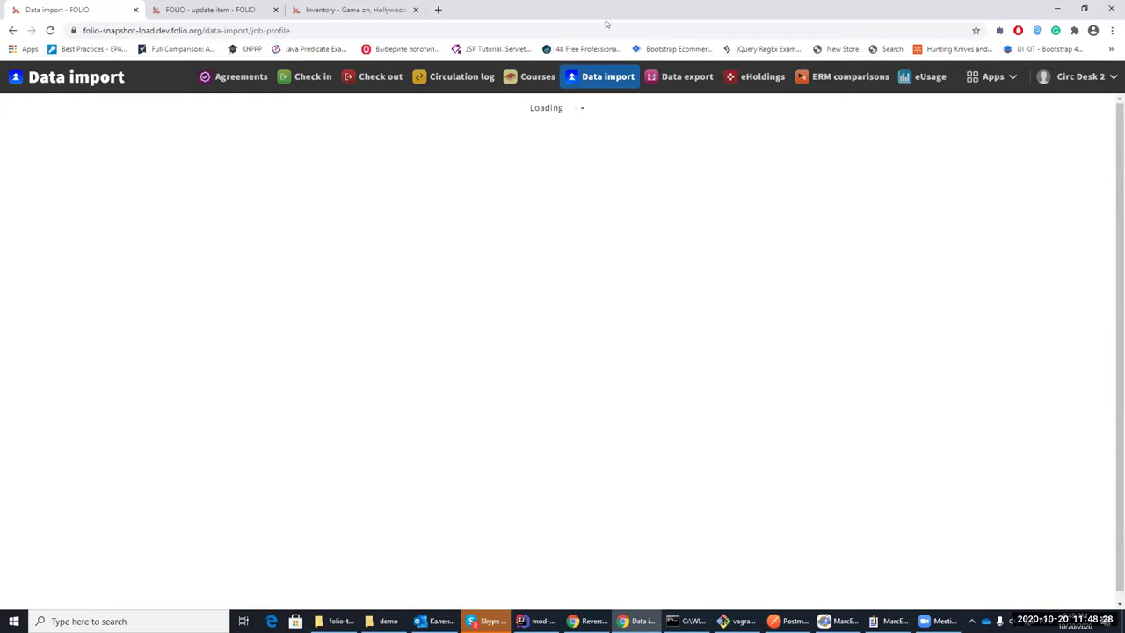
Open the item record from the "Game on, Hollywood!" instance's Main Library holdings and check on the pending upload.
key(ctrl+3)
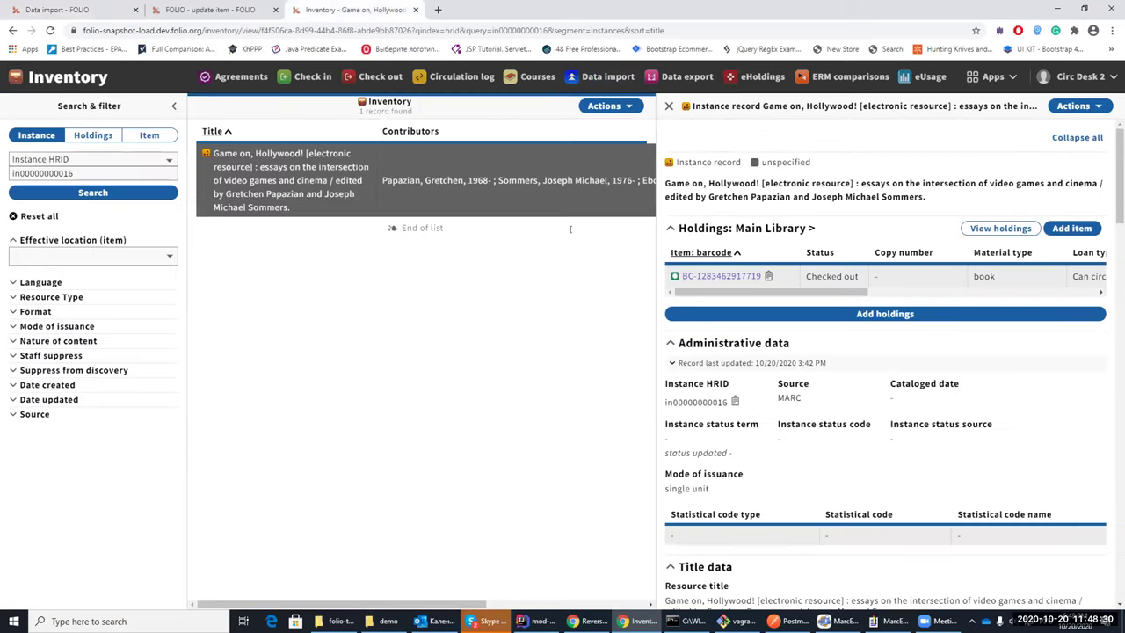
click(700, 278)
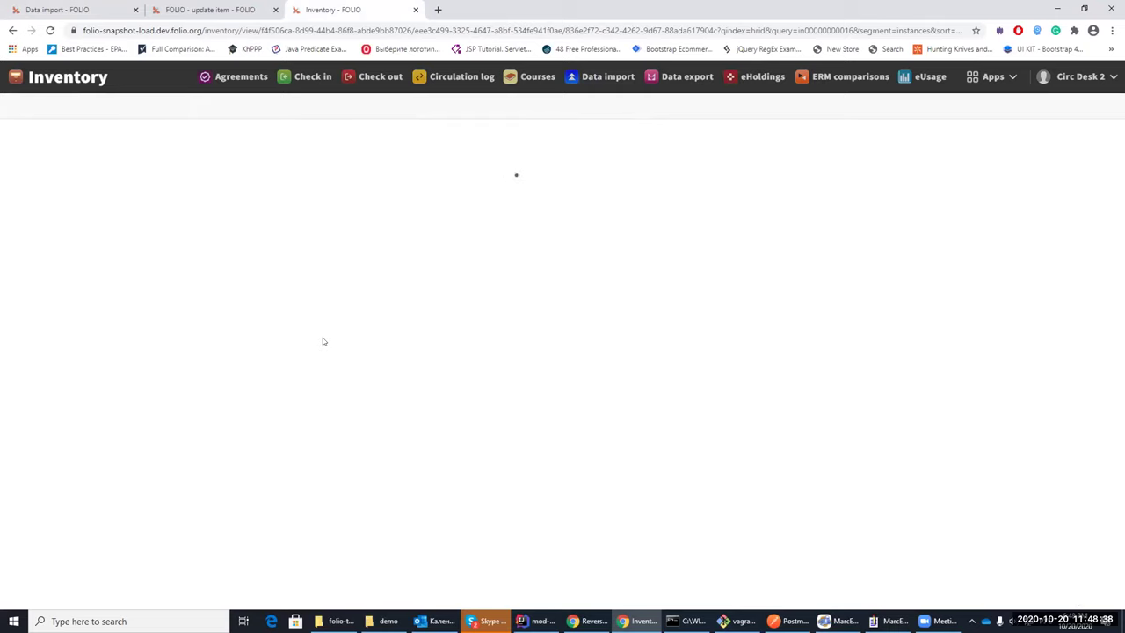
key(ctrl+1)
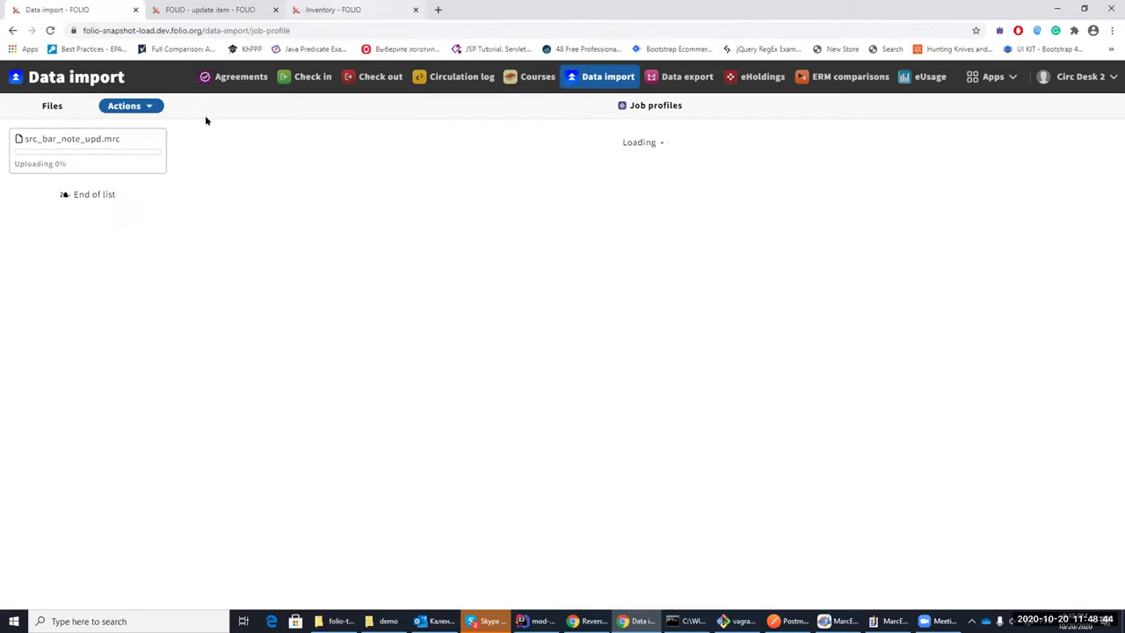
click(338, 9)
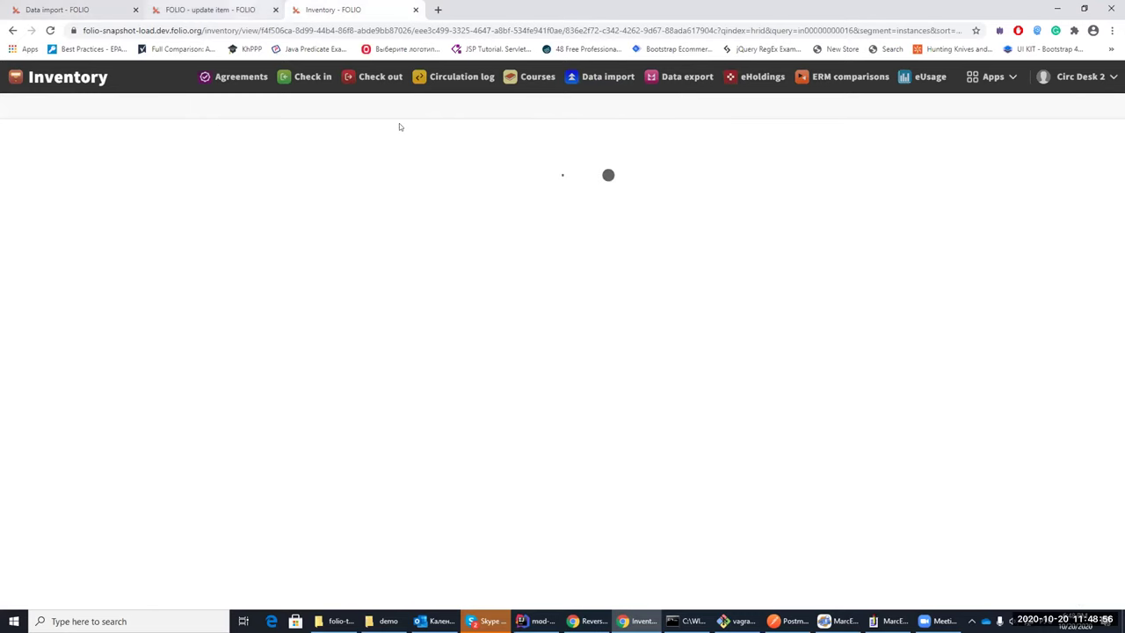
Examine the item record's notes and compare the action note with the 500 field of the MARC source in MarcEditor.
scroll(345, 431, down, 2)
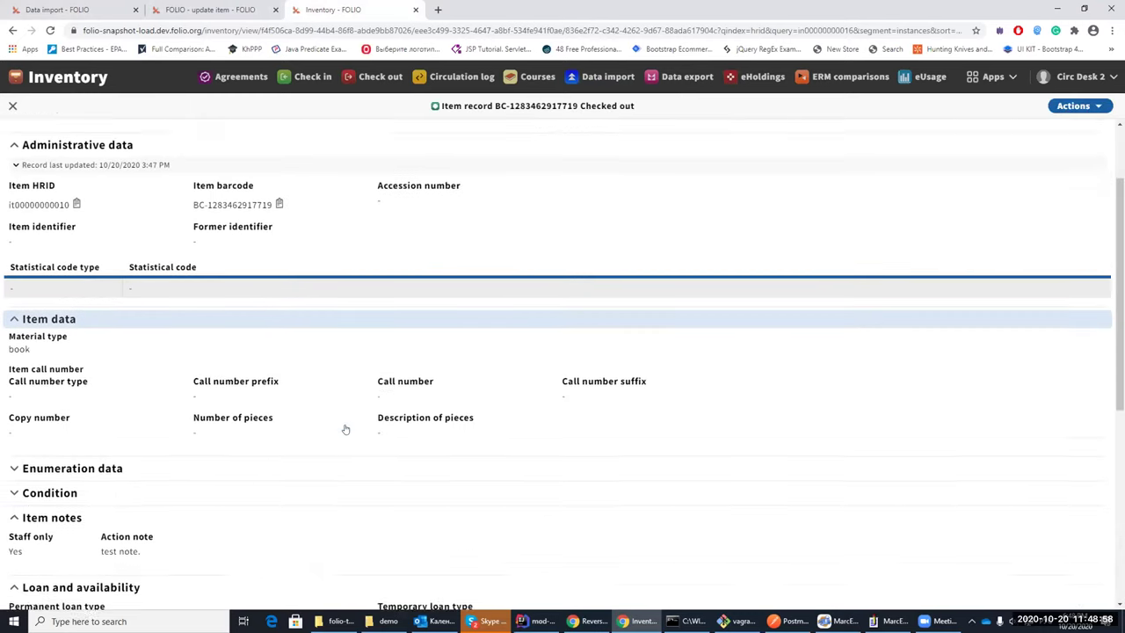
scroll(346, 427, down, 2)
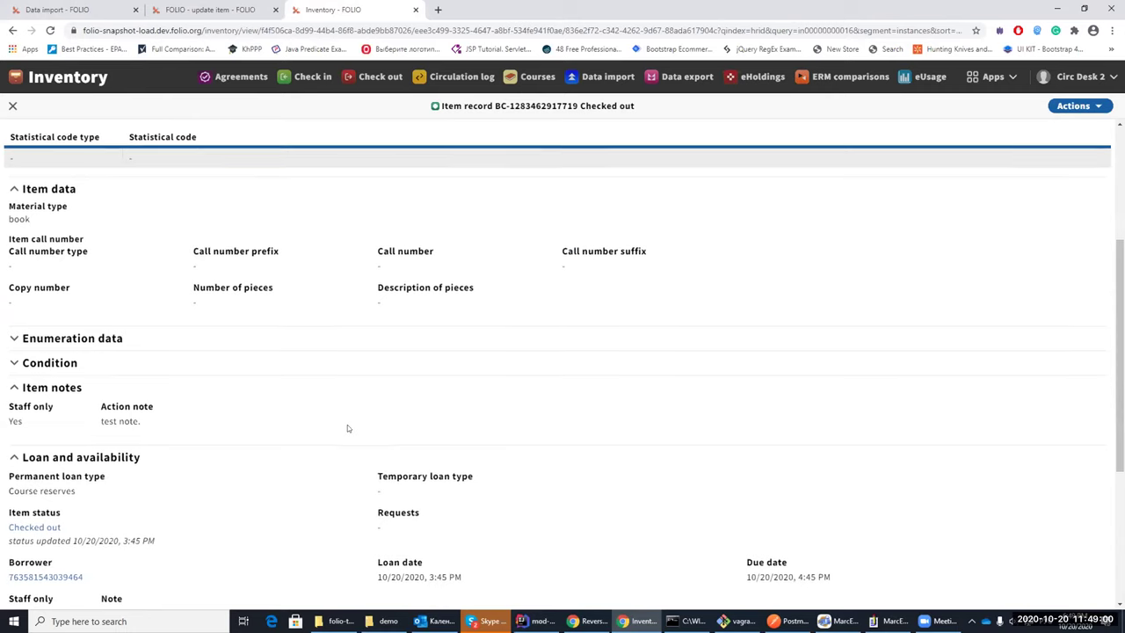
scroll(333, 427, down, 1)
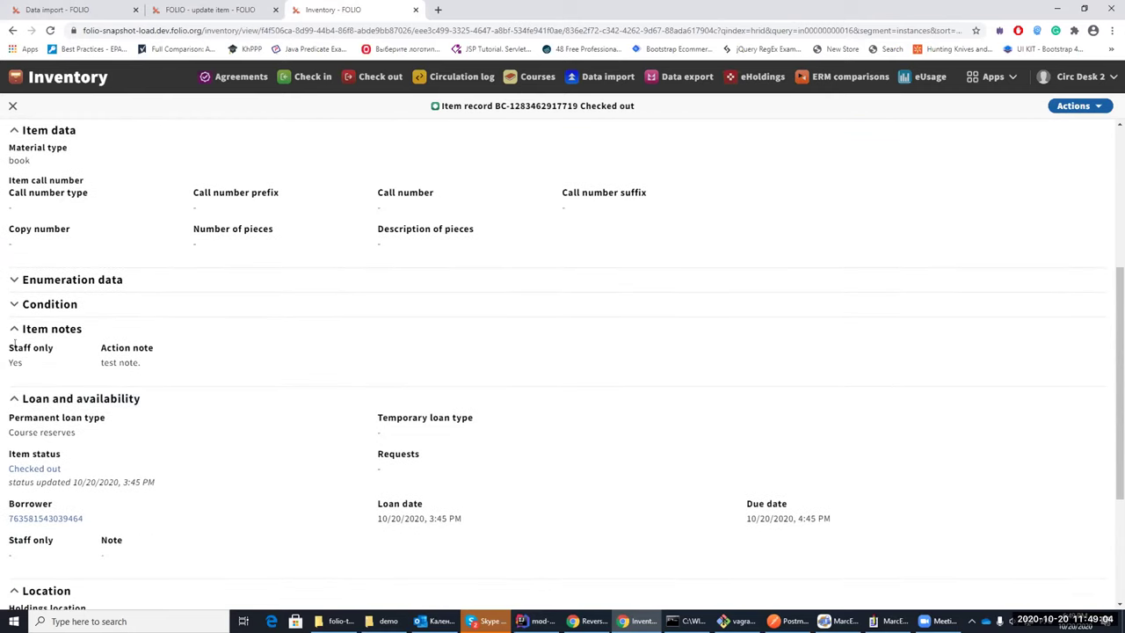
drag(111, 348, 164, 365)
click(164, 365)
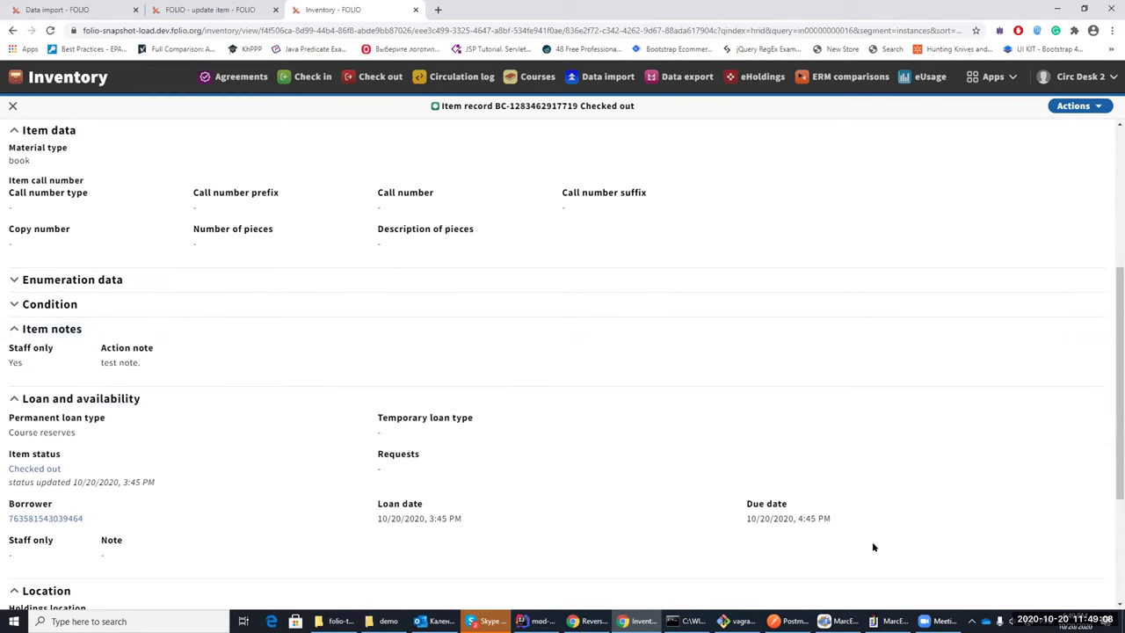
key(alt+Tab)
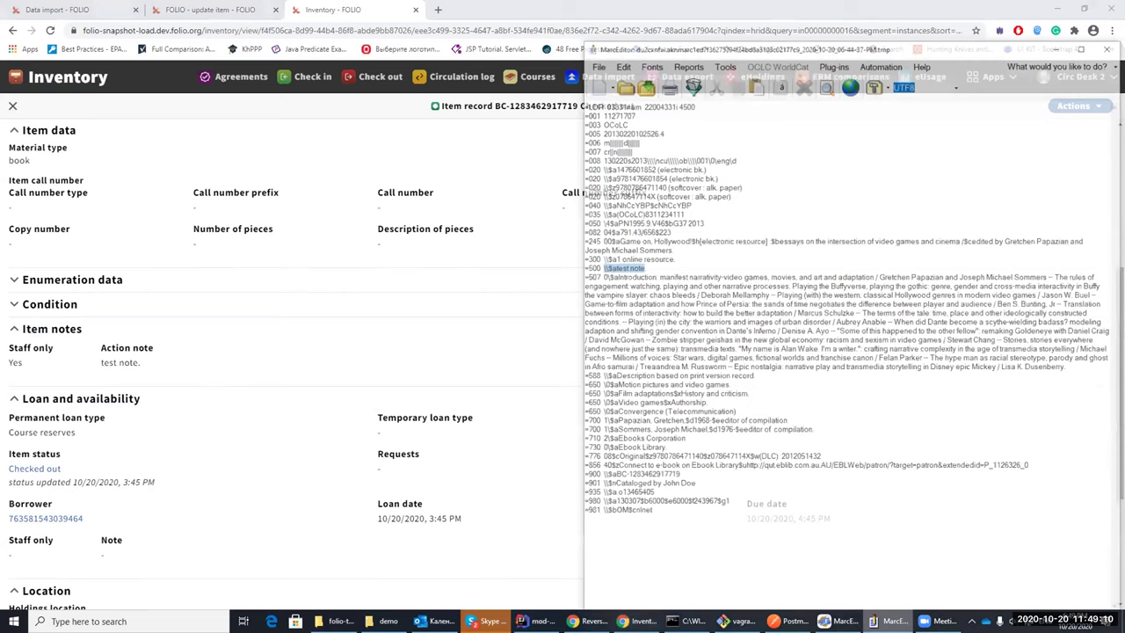
click(405, 386)
Review the item's permanent loan type, status and loan details, and close the item record to return to the instance.
scroll(414, 448, up, 3)
scroll(269, 407, down, 3)
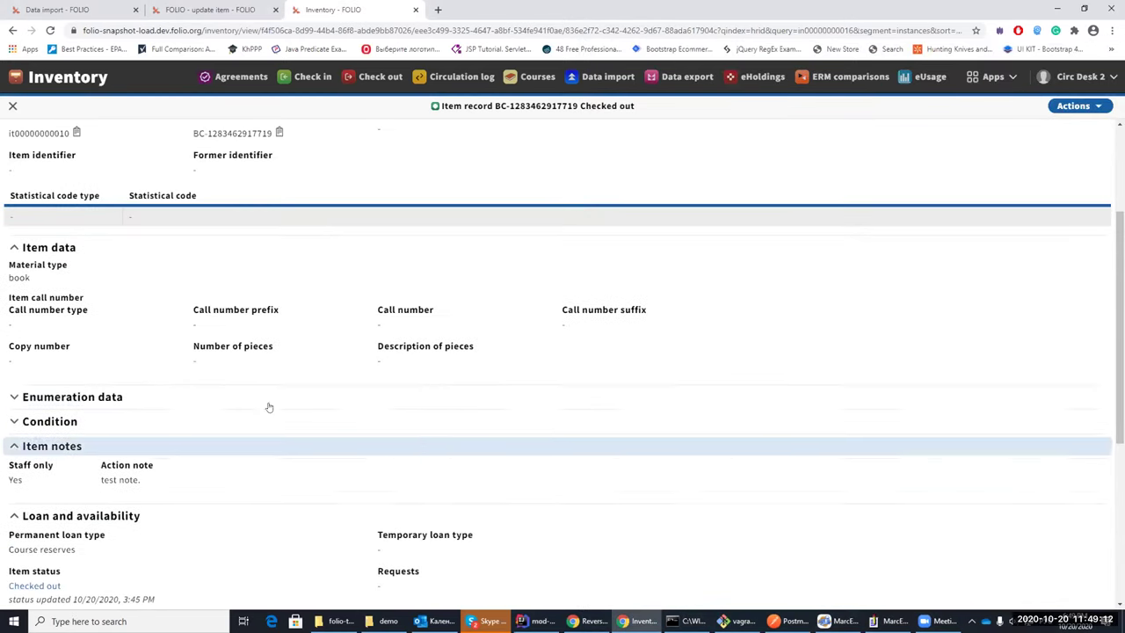
scroll(246, 410, up, 1)
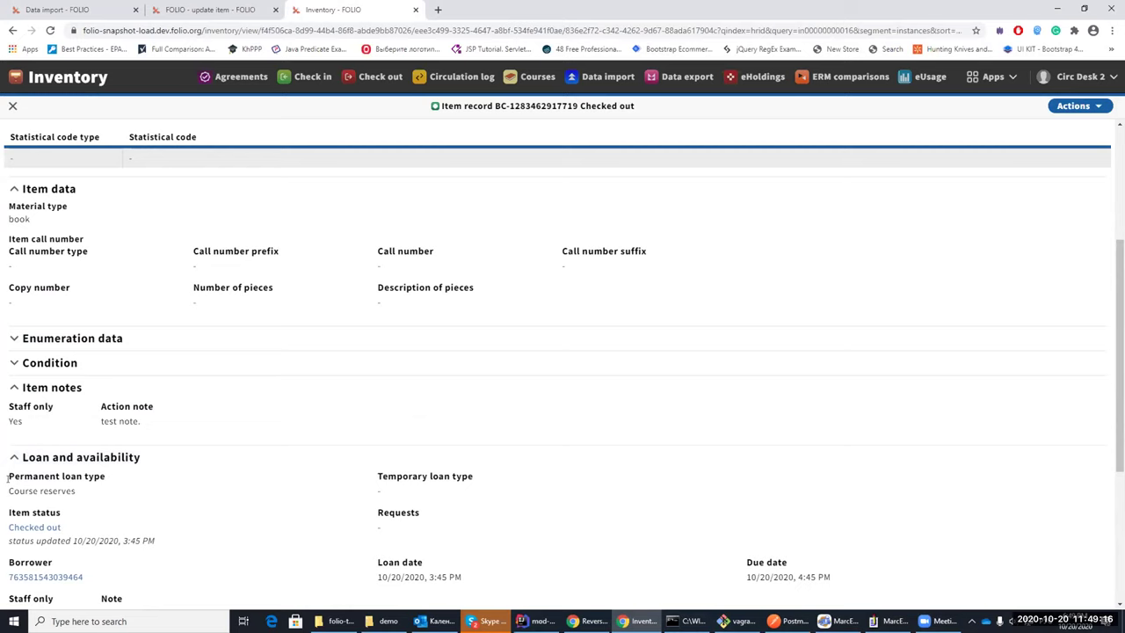
drag(6, 492, 79, 493)
click(150, 499)
scroll(276, 457, down, 2)
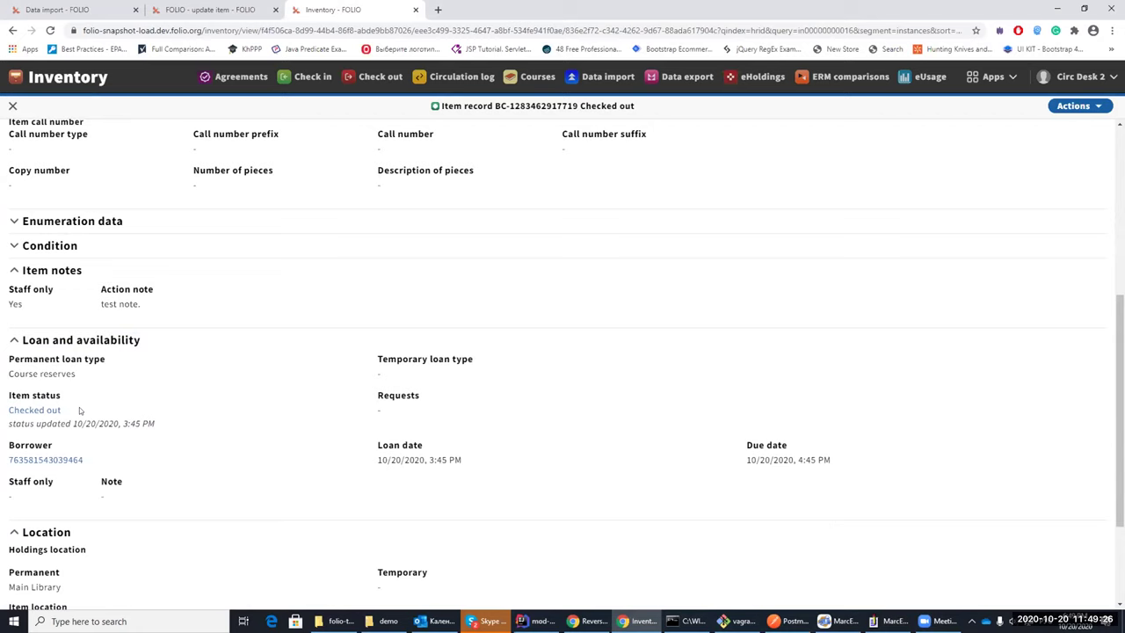
scroll(116, 409, up, 3)
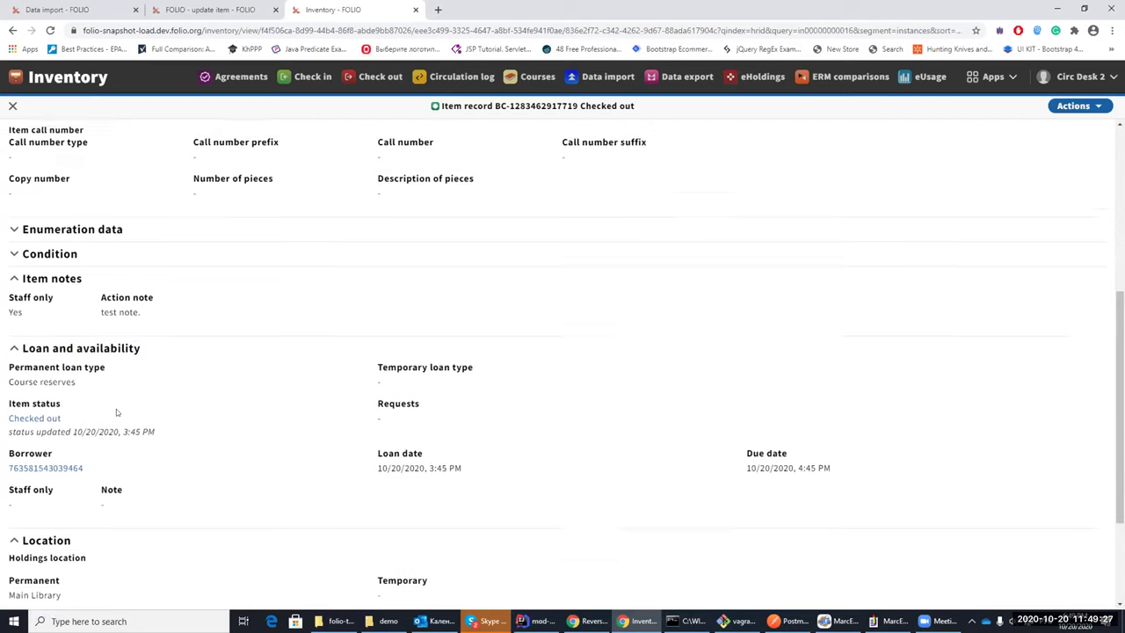
click(12, 107)
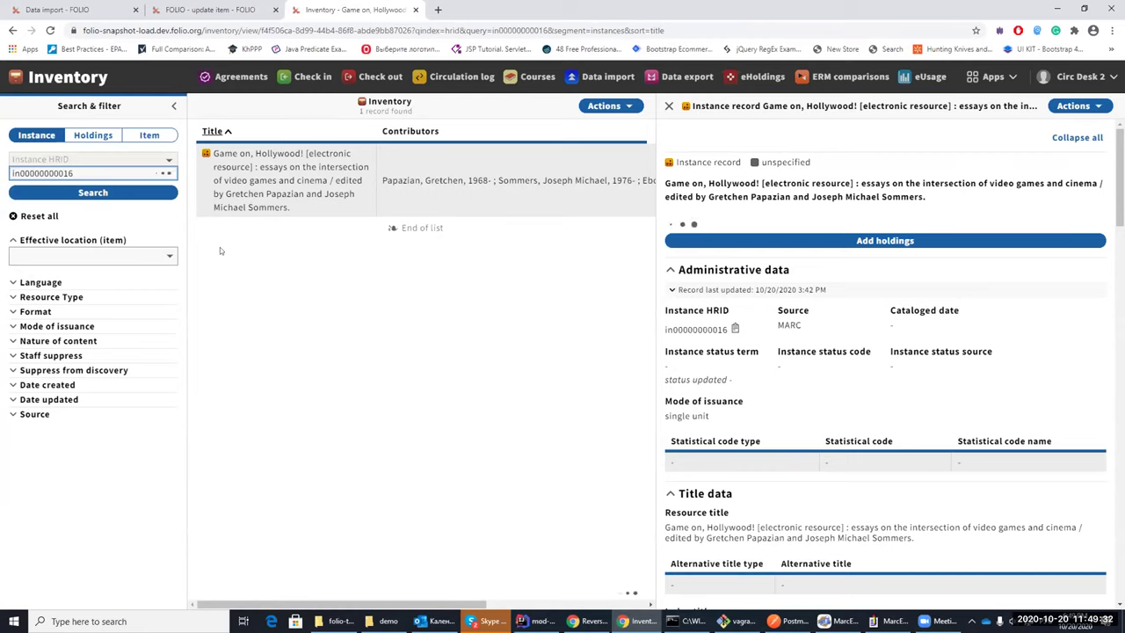
Return to the data import landing page and delete the pending src_bar_note_upd.mrc upload.
key(ctrl+1)
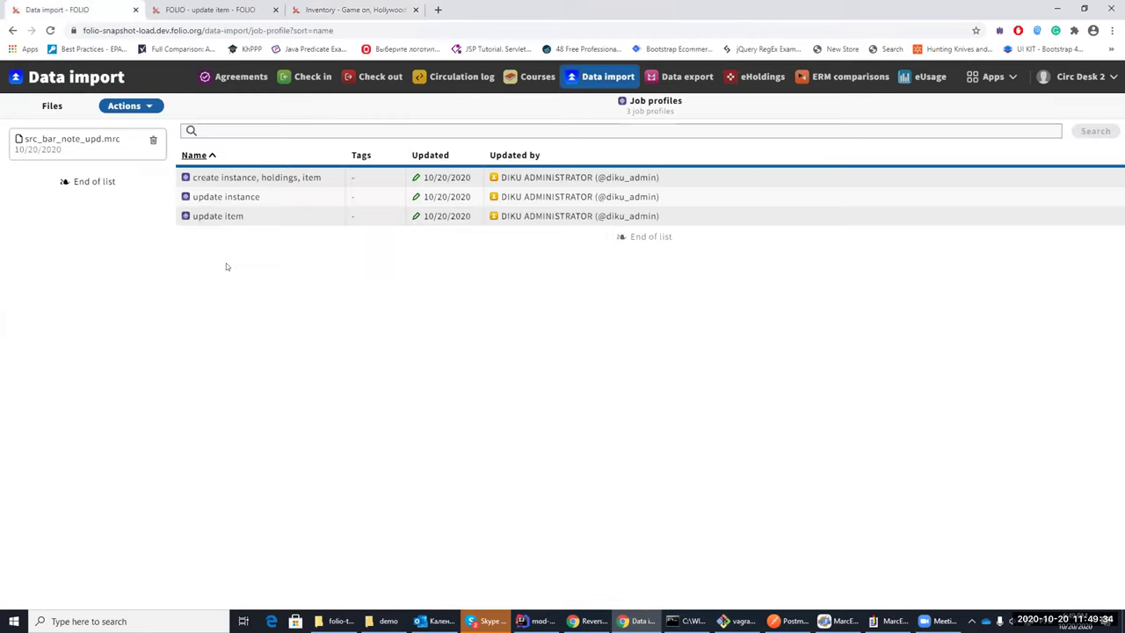
click(76, 77)
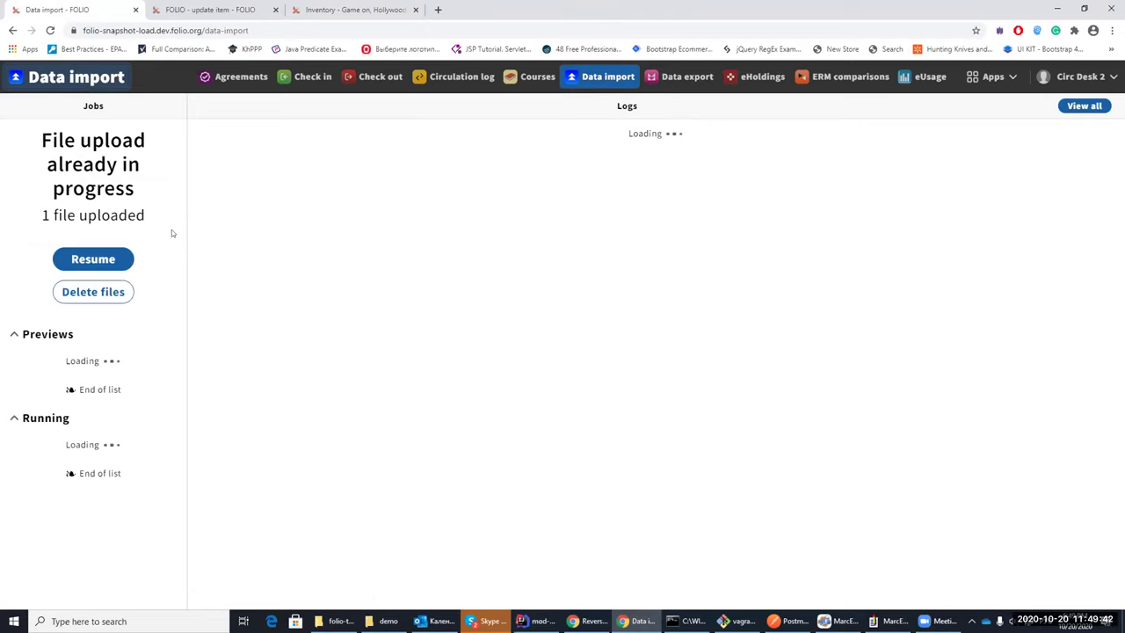
click(108, 304)
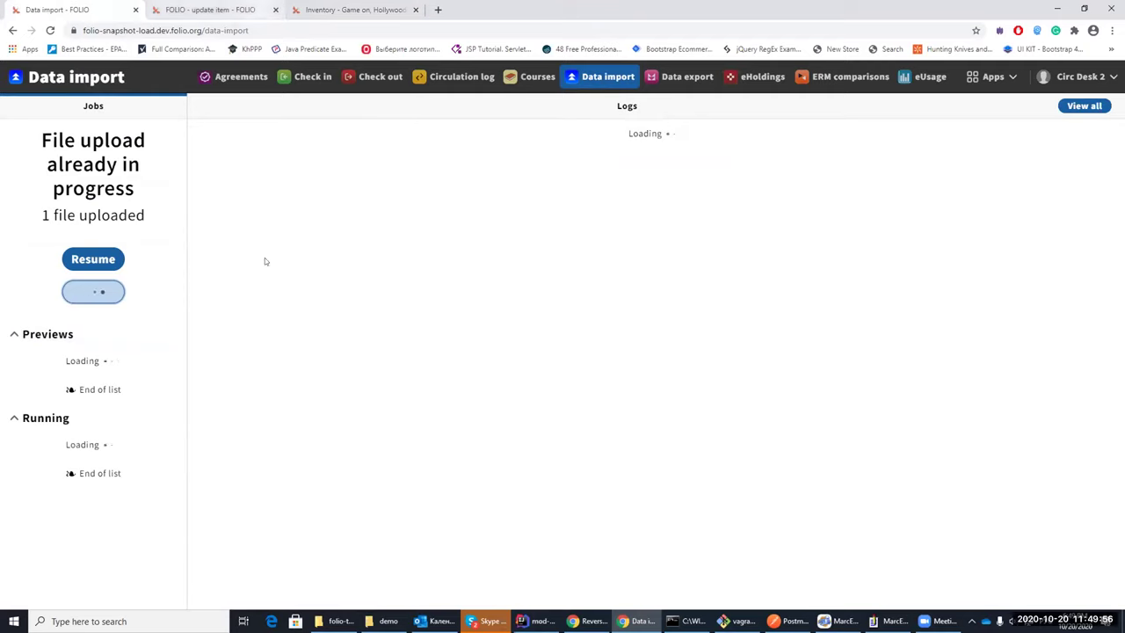
List the data import job profiles in Settings and open the "update instance" job profile for viewing.
key(ctrl+Tab)
click(12, 105)
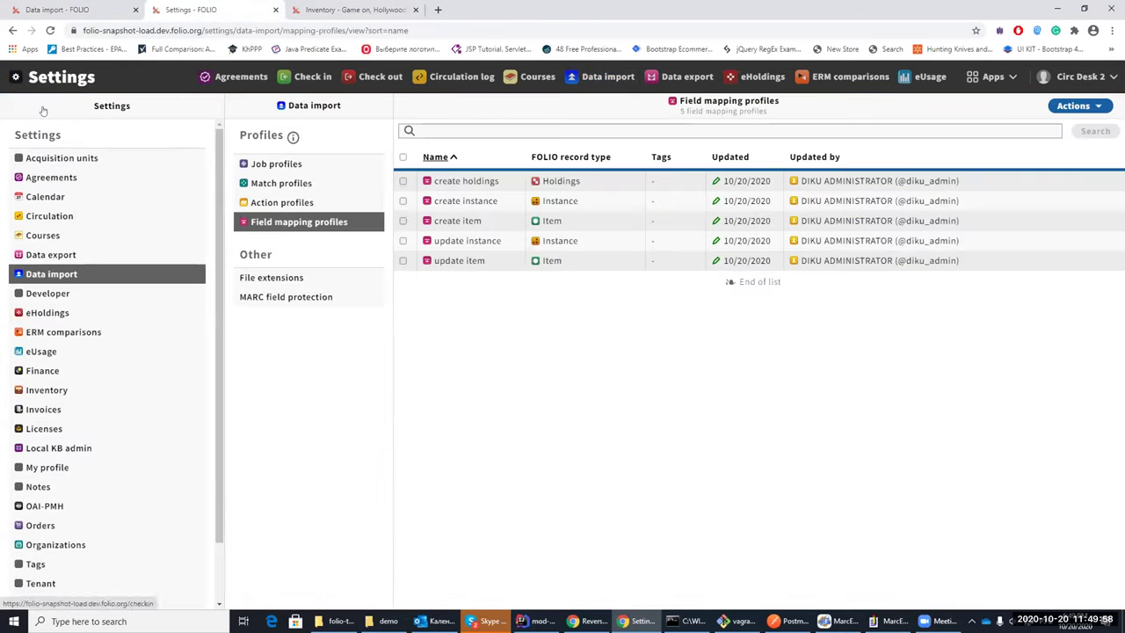
click(308, 185)
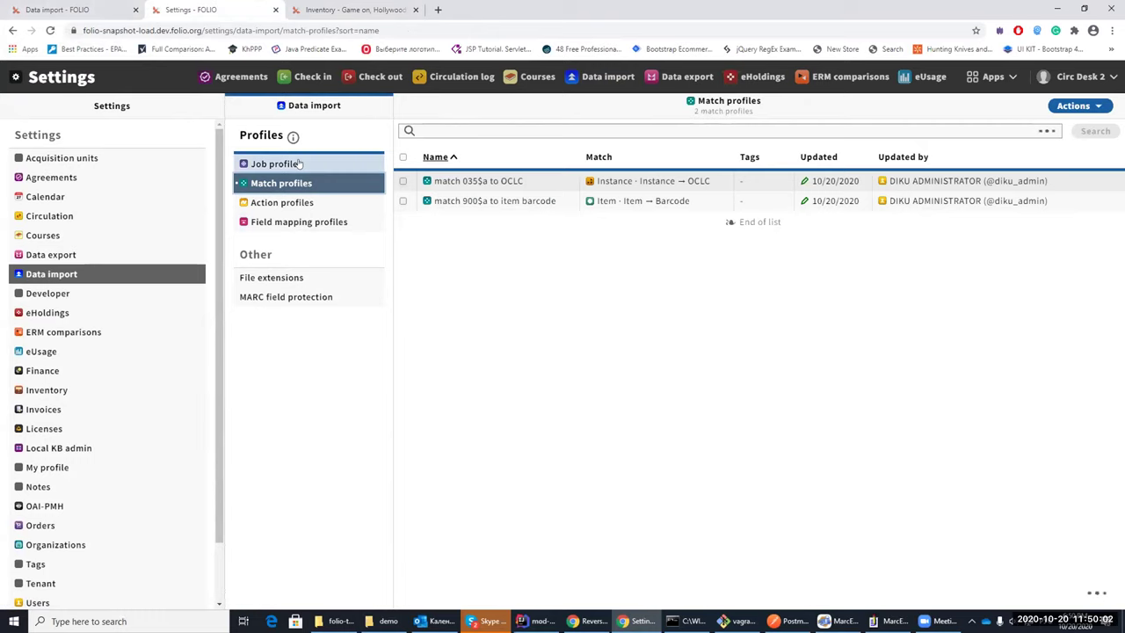
click(299, 164)
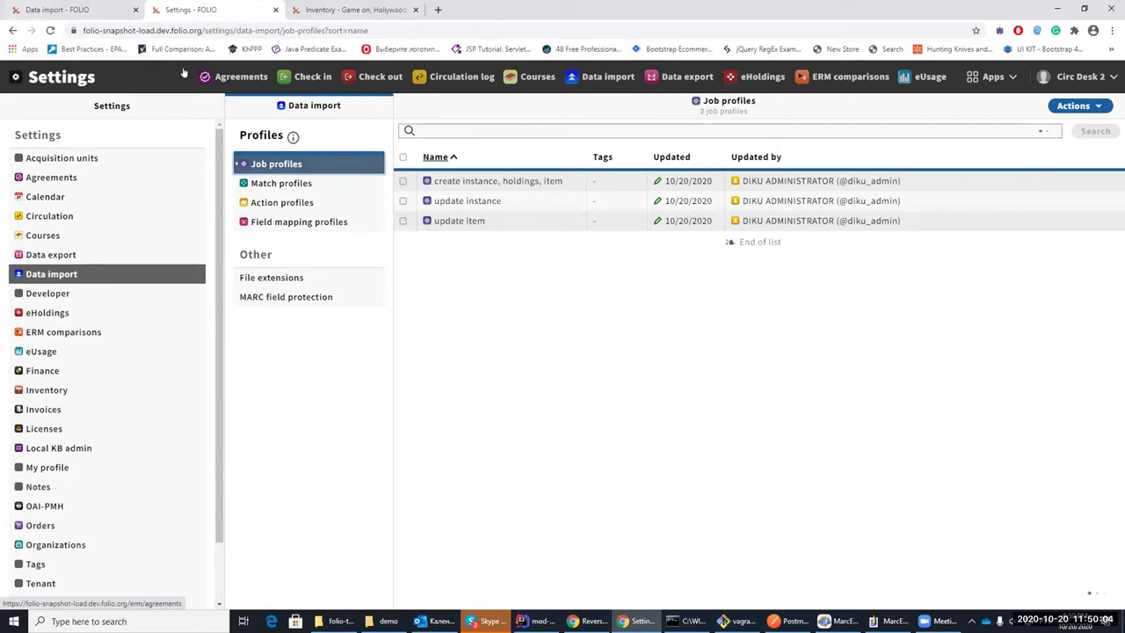
click(57, 10)
key(ctrl+Tab)
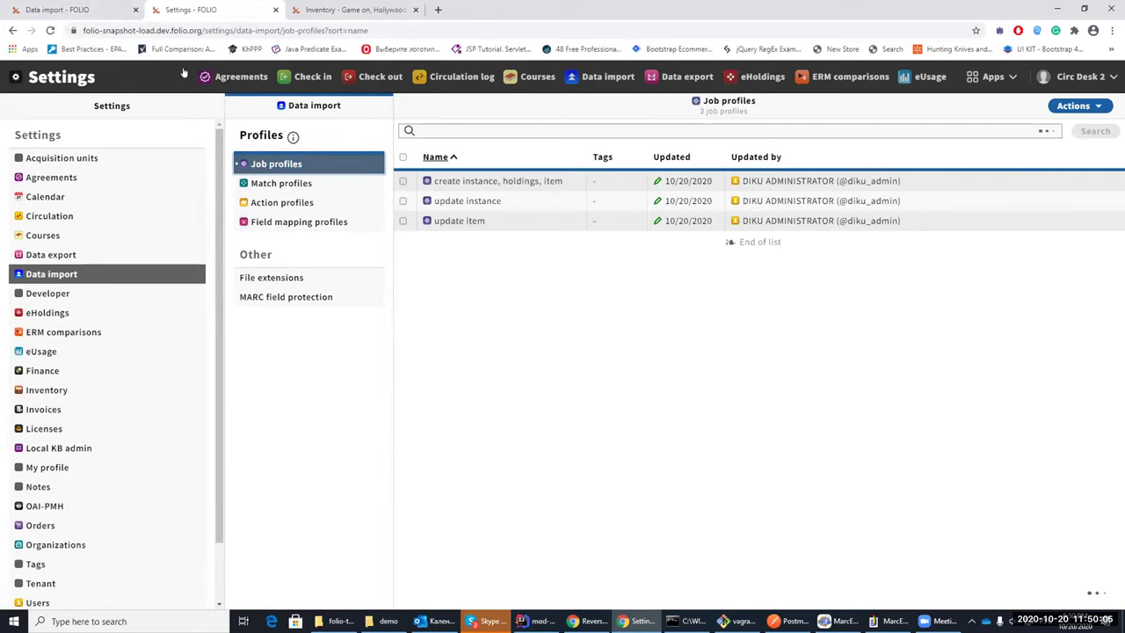
click(297, 185)
click(315, 166)
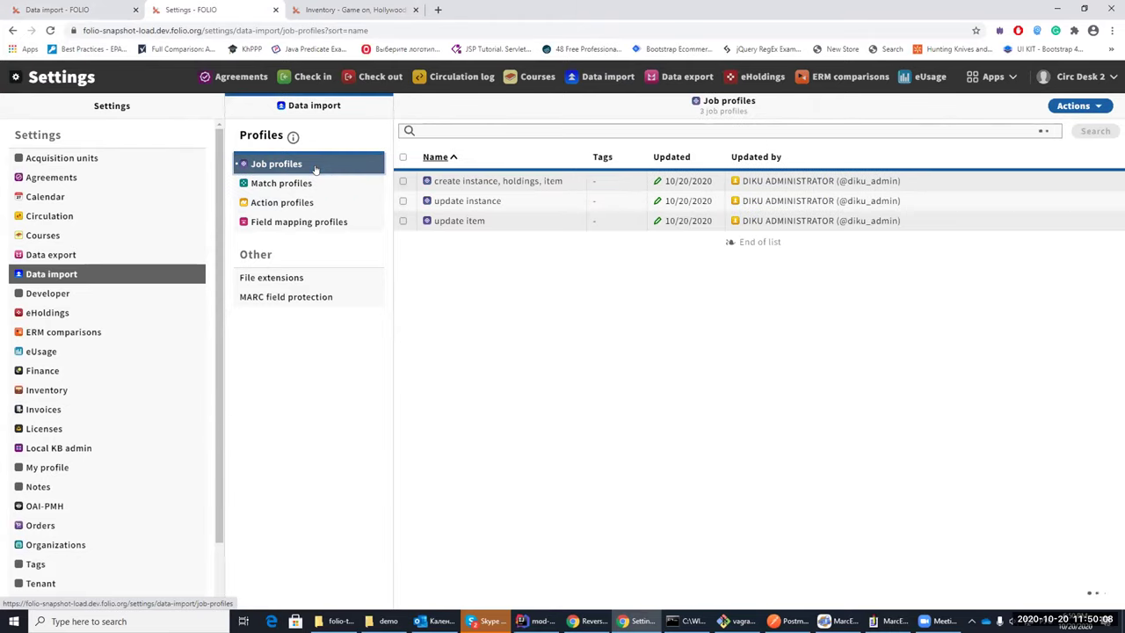
click(503, 205)
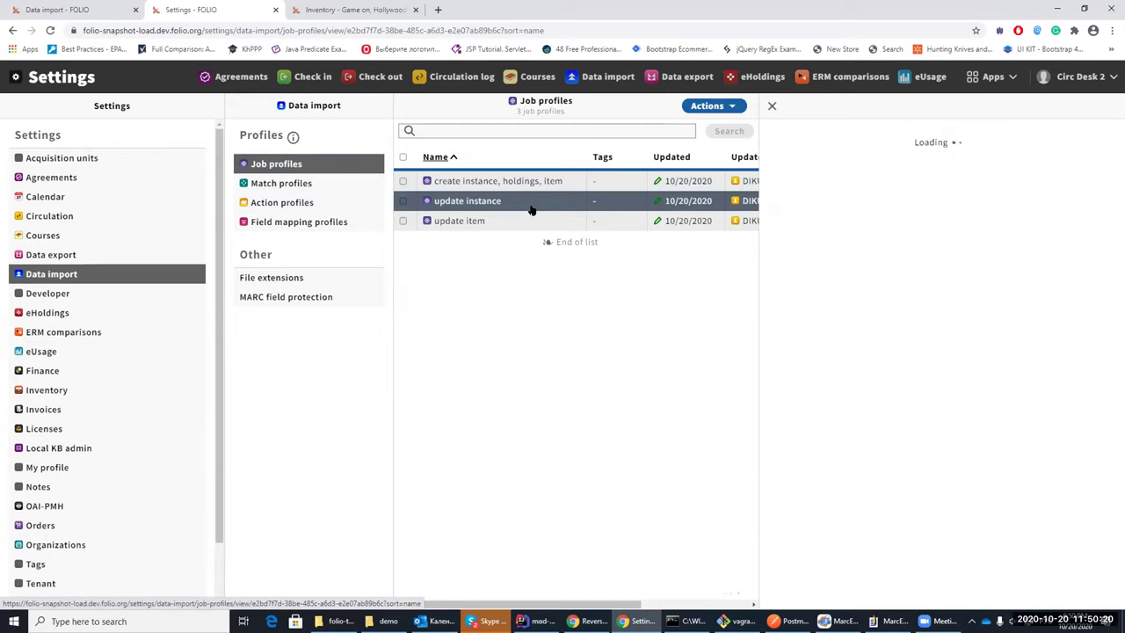
drag(755, 281, 785, 286)
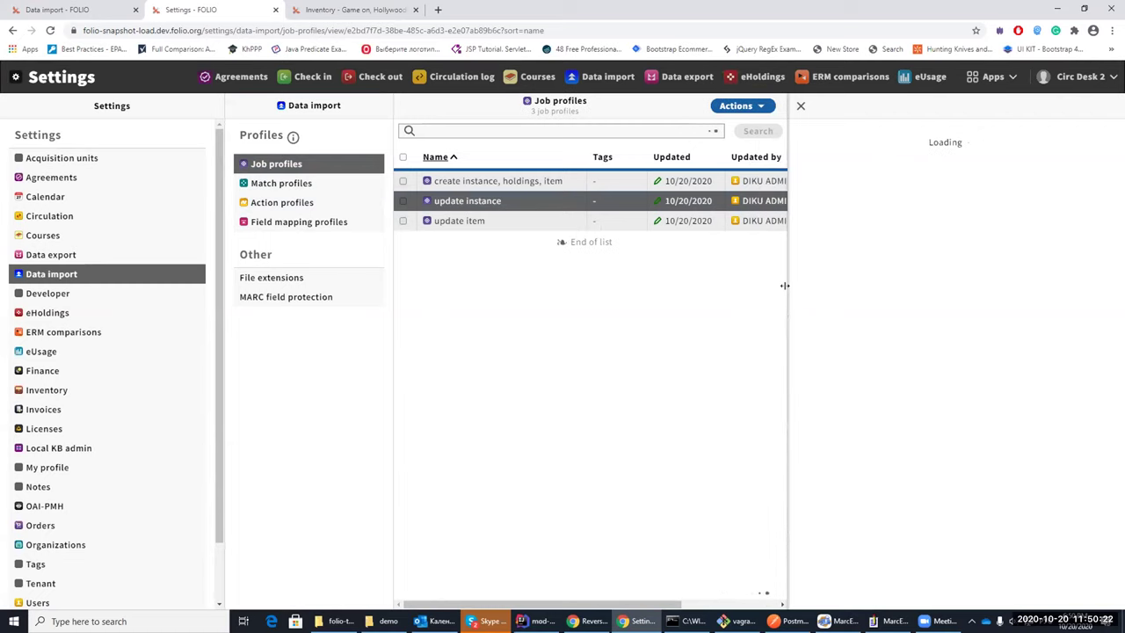
Open the "match 035$a to OCLC" match profile and examine its incoming record field and match criterion.
click(331, 182)
click(510, 182)
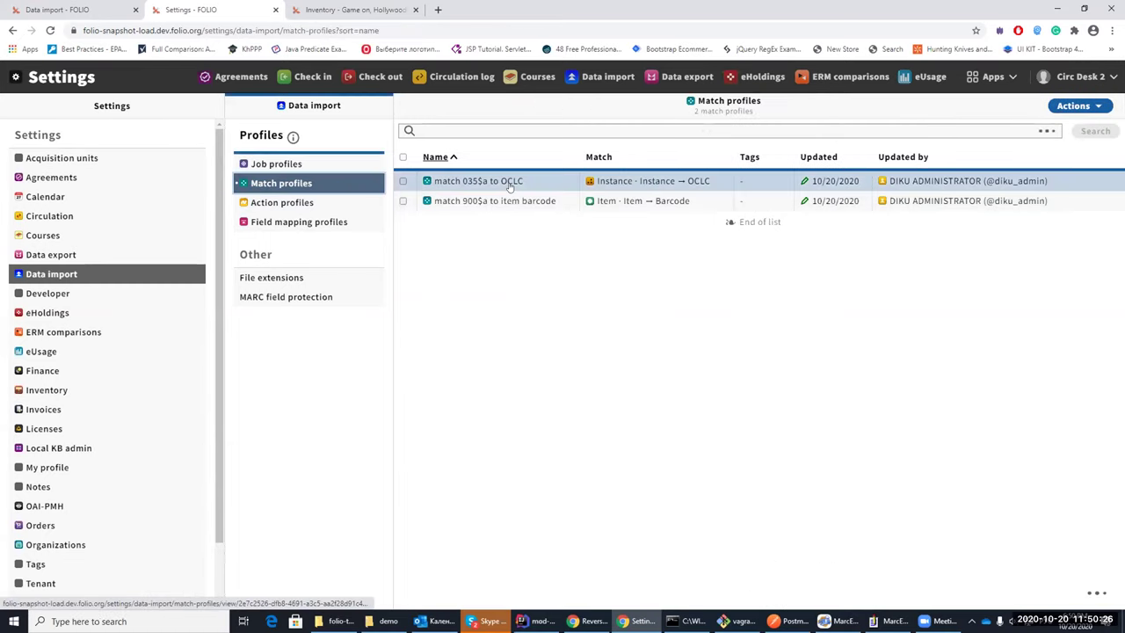
click(510, 201)
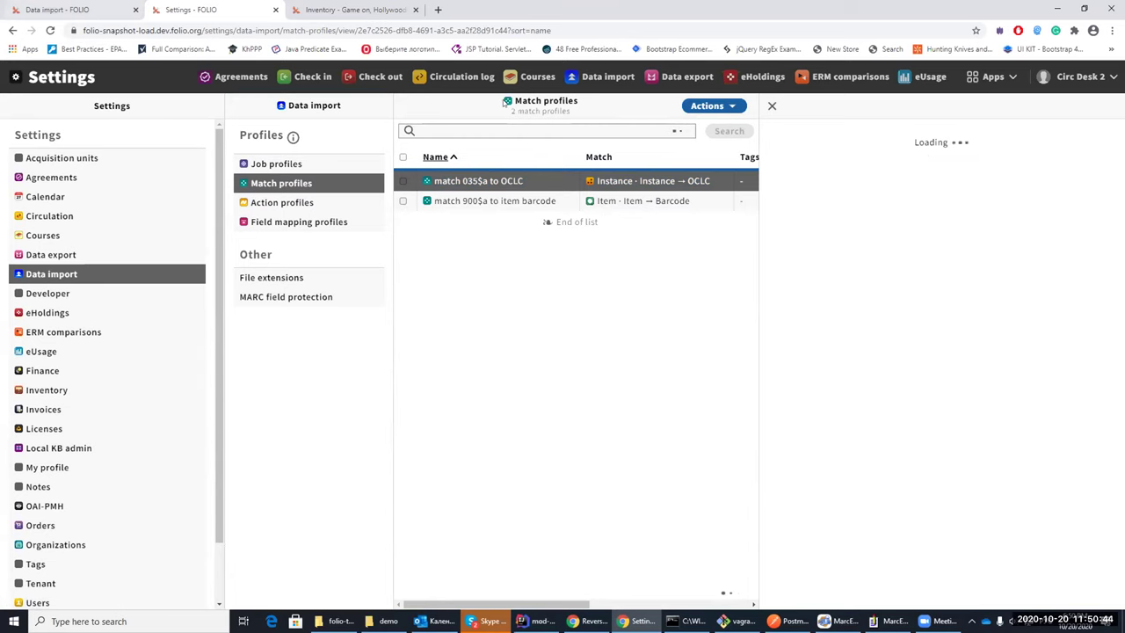
click(57, 10)
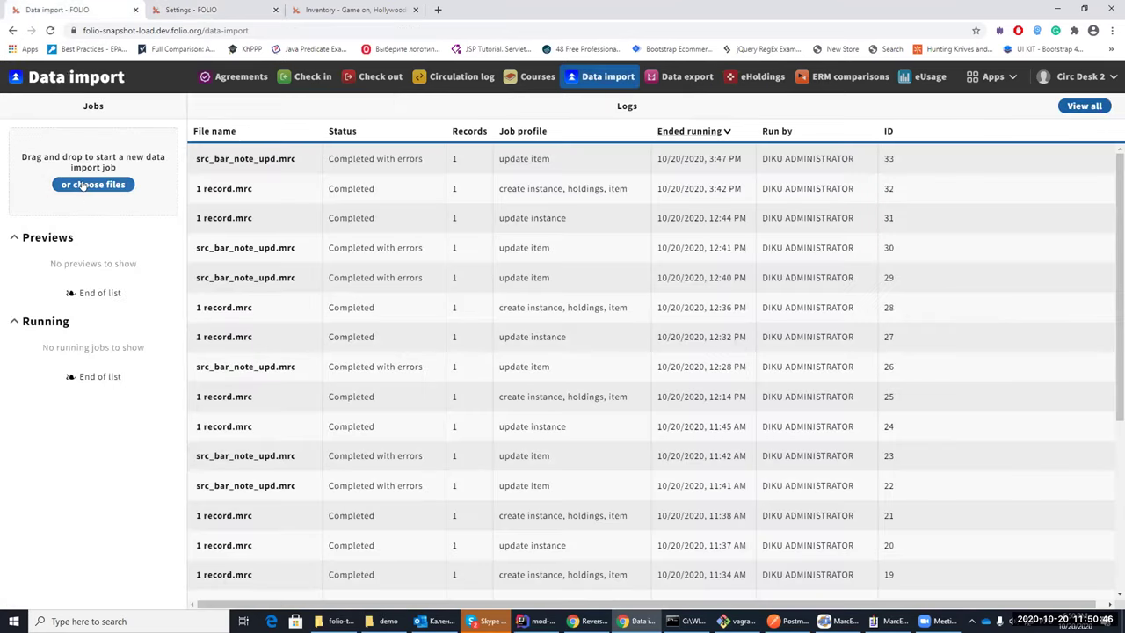
key(ctrl+Tab)
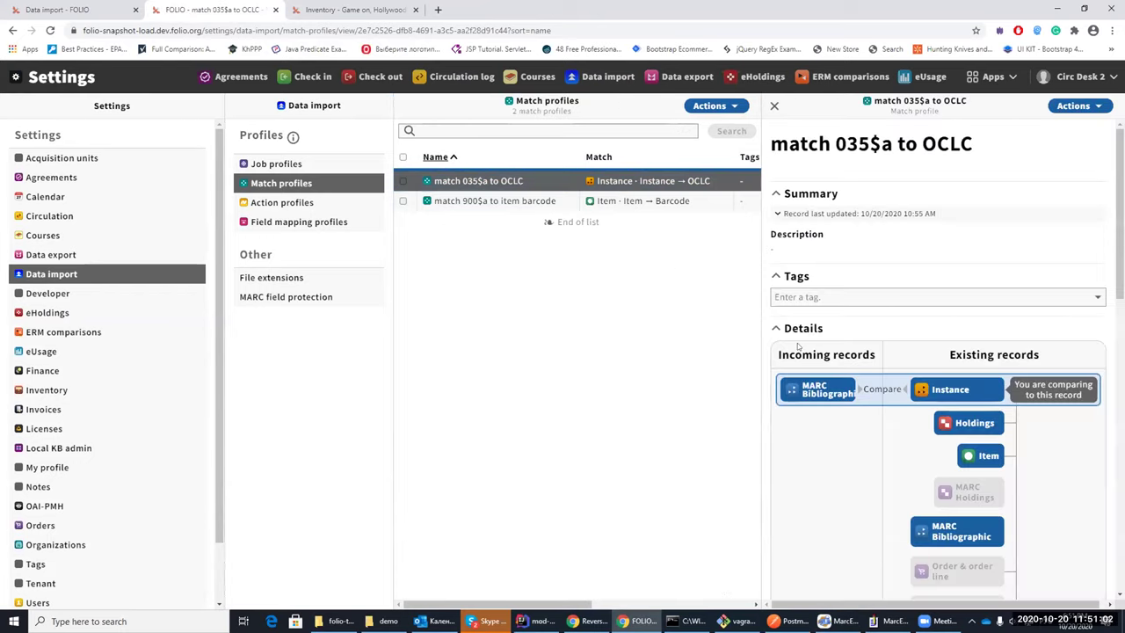
scroll(870, 382, down, 3)
scroll(870, 382, down, 5)
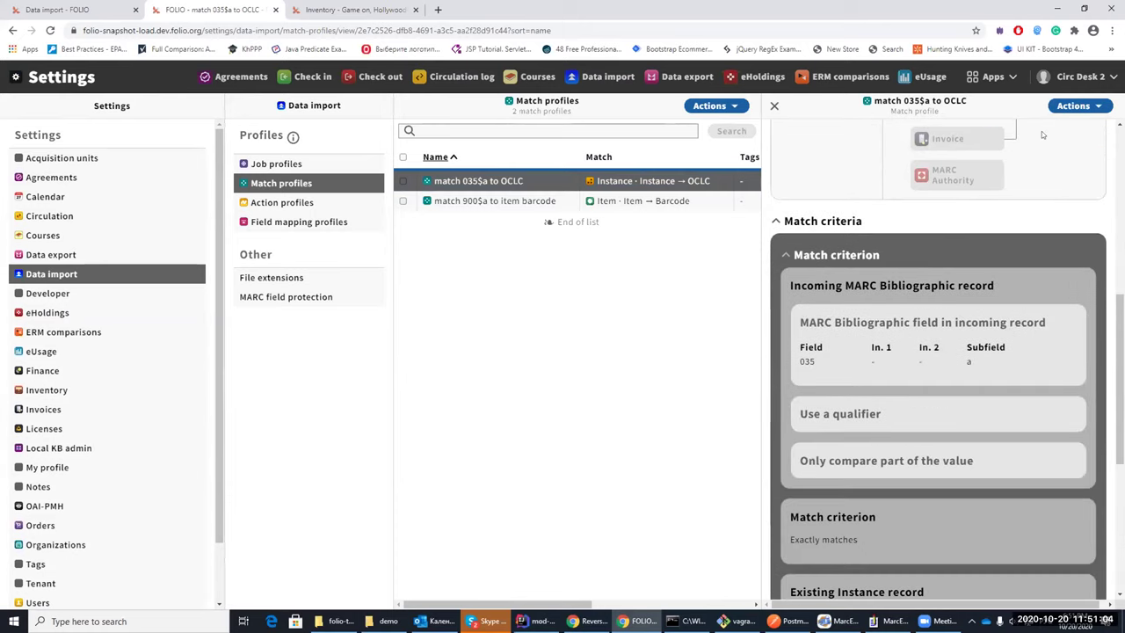
scroll(1041, 131, up, 2)
Edit the match profile to look through the existing instance record field options, filtering by "ide", and close it without saving.
click(1075, 107)
click(991, 129)
scroll(915, 345, down, 2)
scroll(915, 346, down, 6)
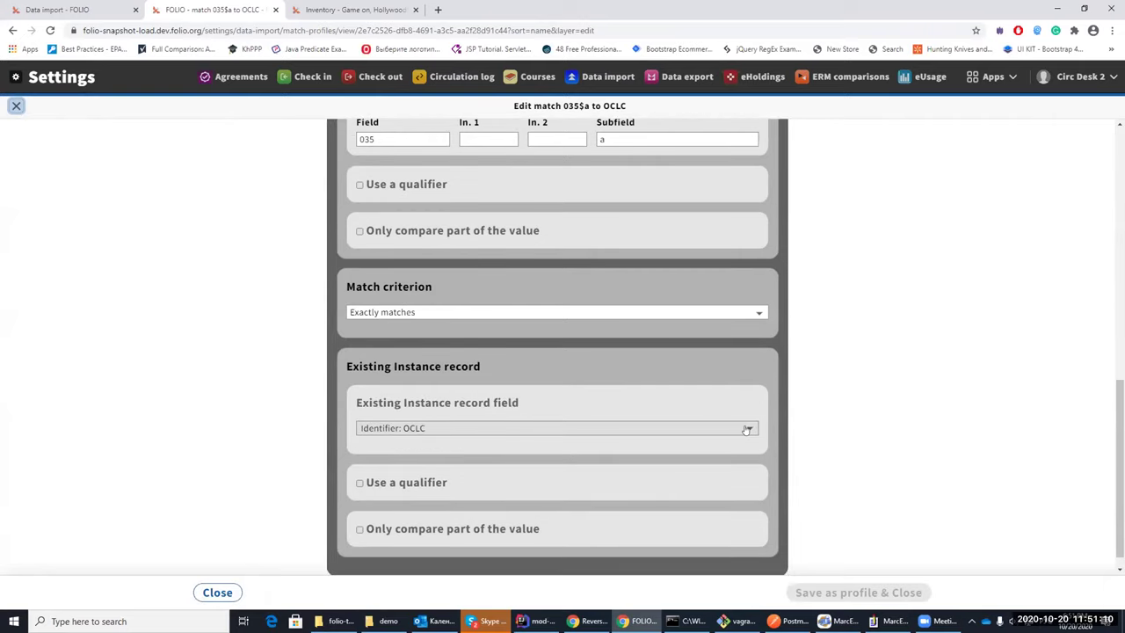
click(746, 429)
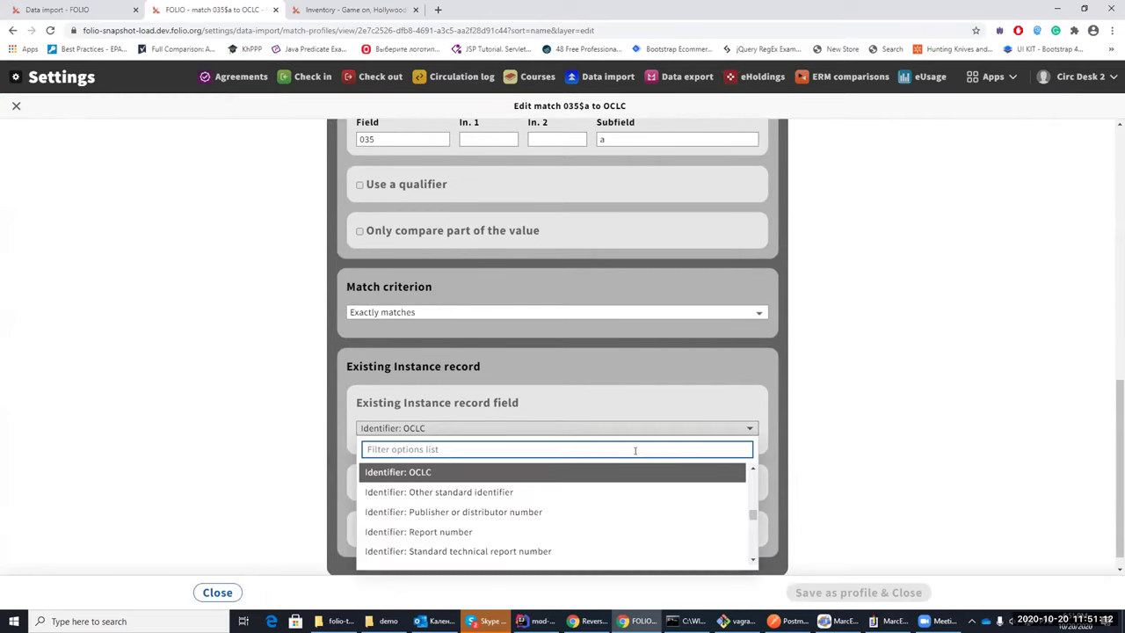
text(шт)
key(BackSpace)
key(BackSpace)
text(in)
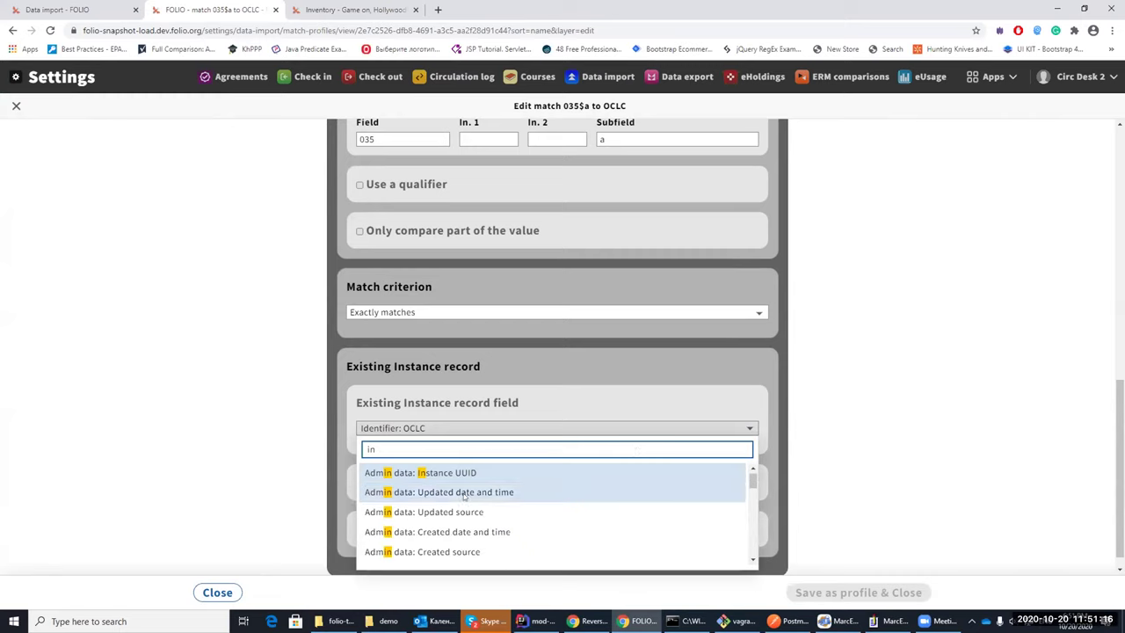
text(d)
key(BackSpace)
key(BackSpace)
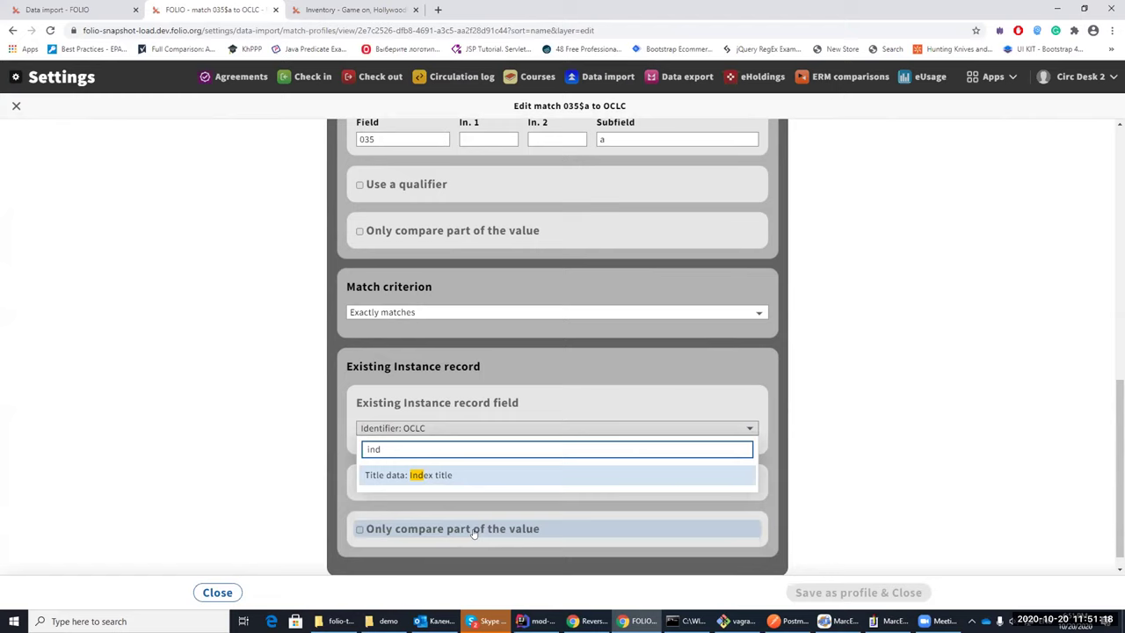
text(de)
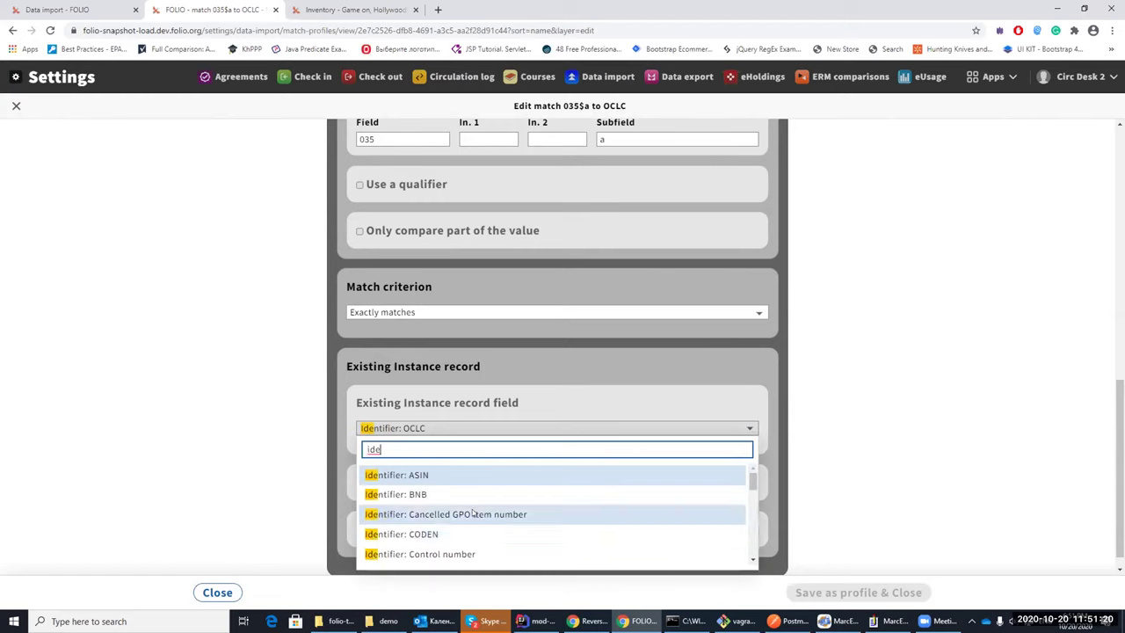
click(408, 436)
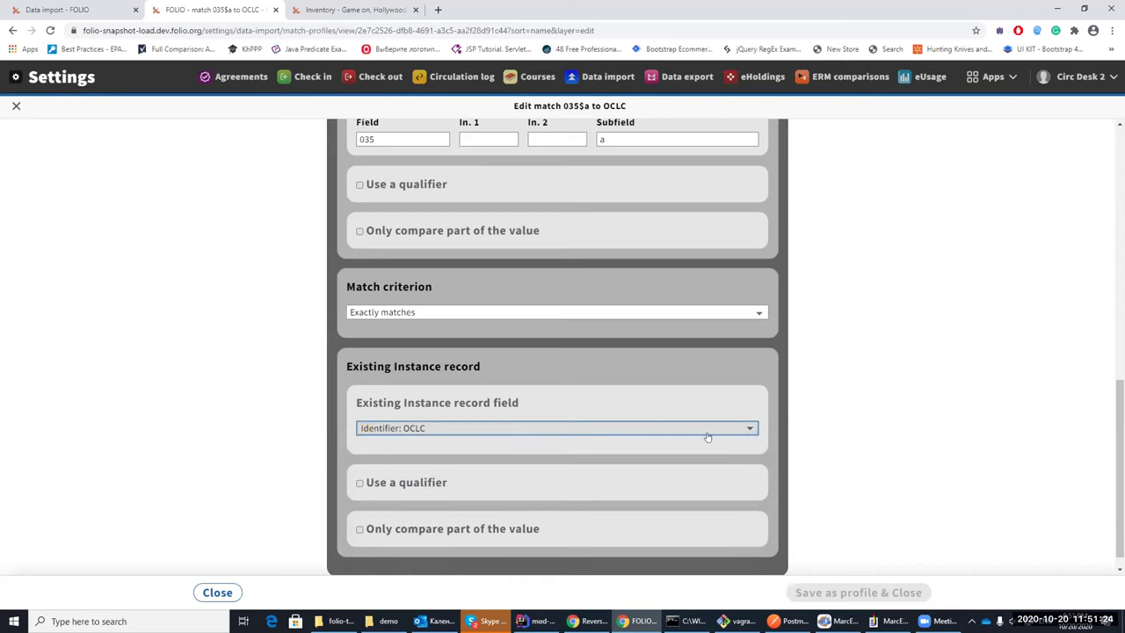
scroll(708, 437, up, 3)
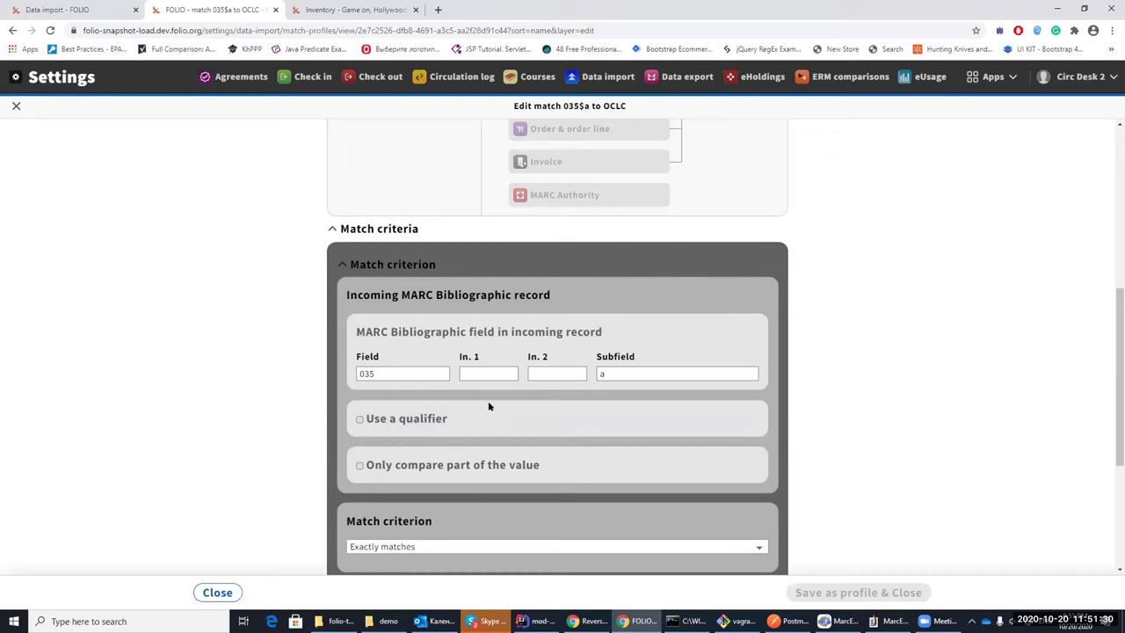
scroll(488, 400, up, 3)
scroll(323, 407, up, 2)
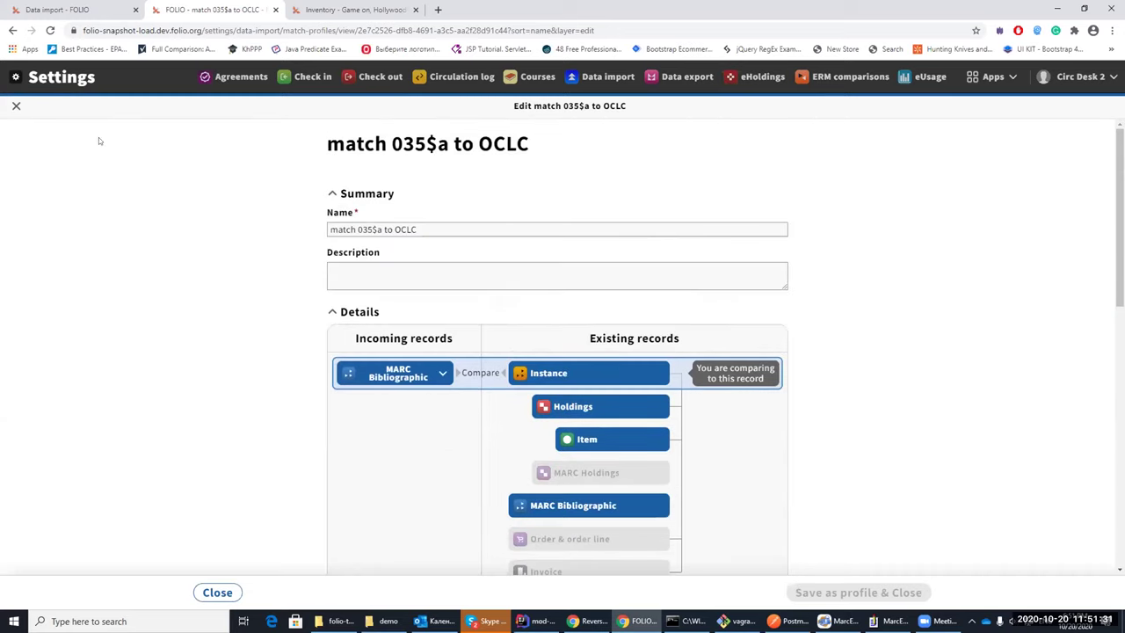
click(16, 106)
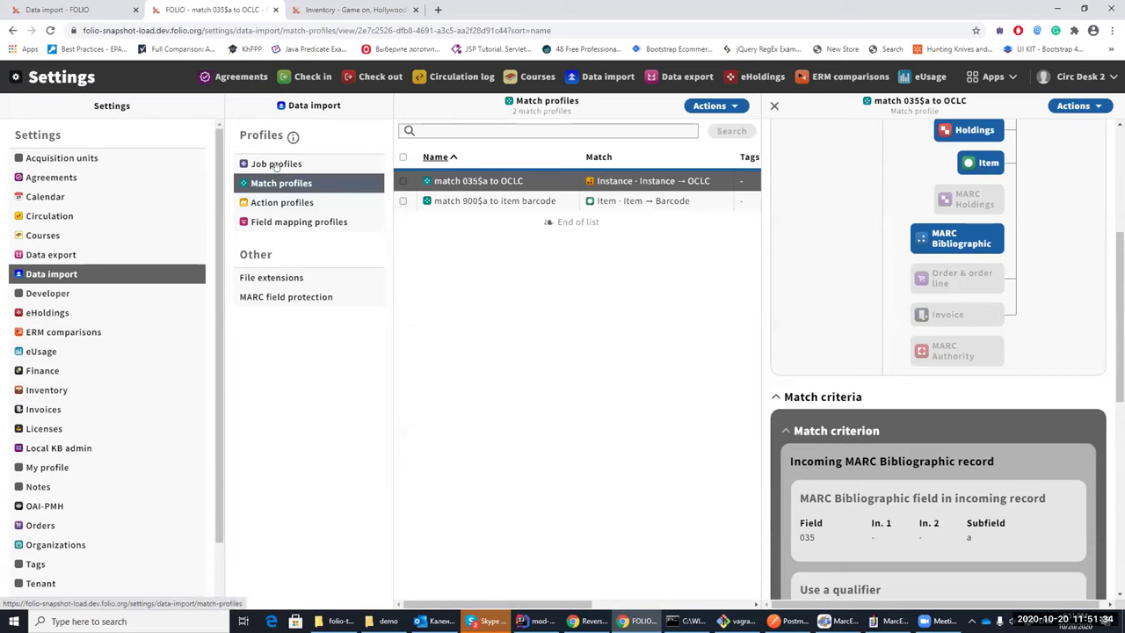
Check the cataloged date and instance status term in the "Game on, Hollywood!" instance's administrative data.
key(ctrl+Tab)
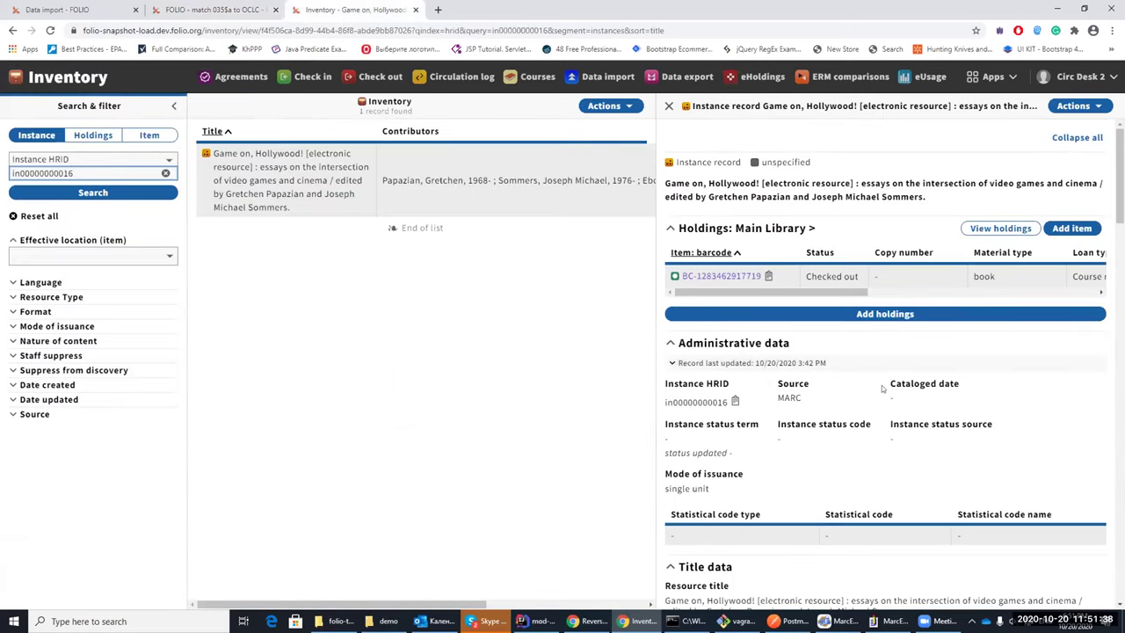
drag(885, 387, 966, 389)
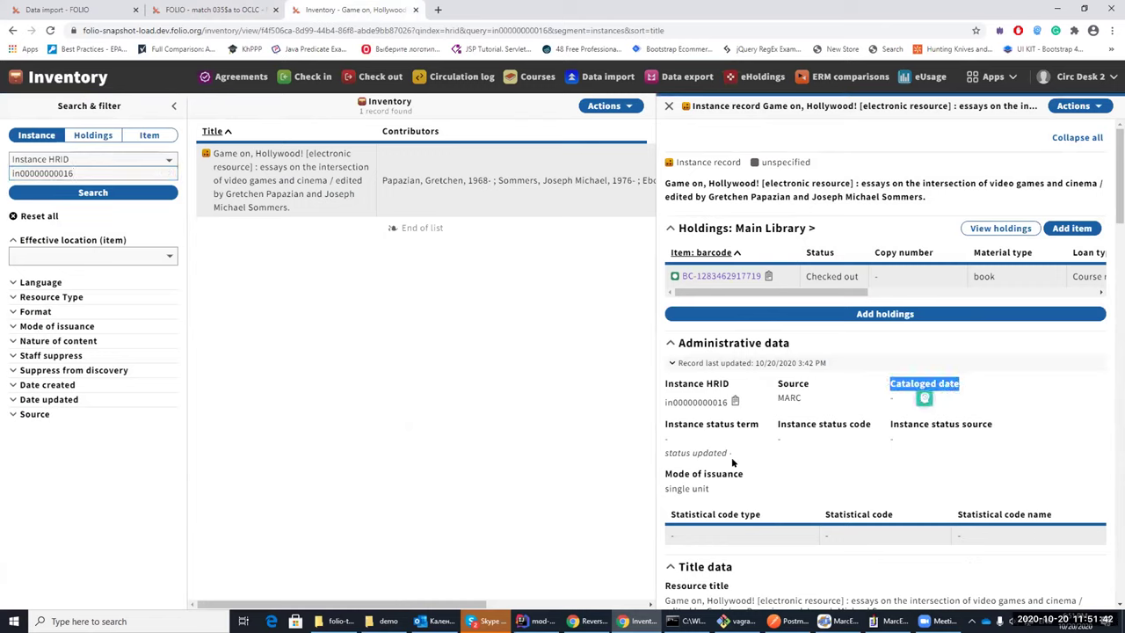
double_click(678, 428)
click(680, 431)
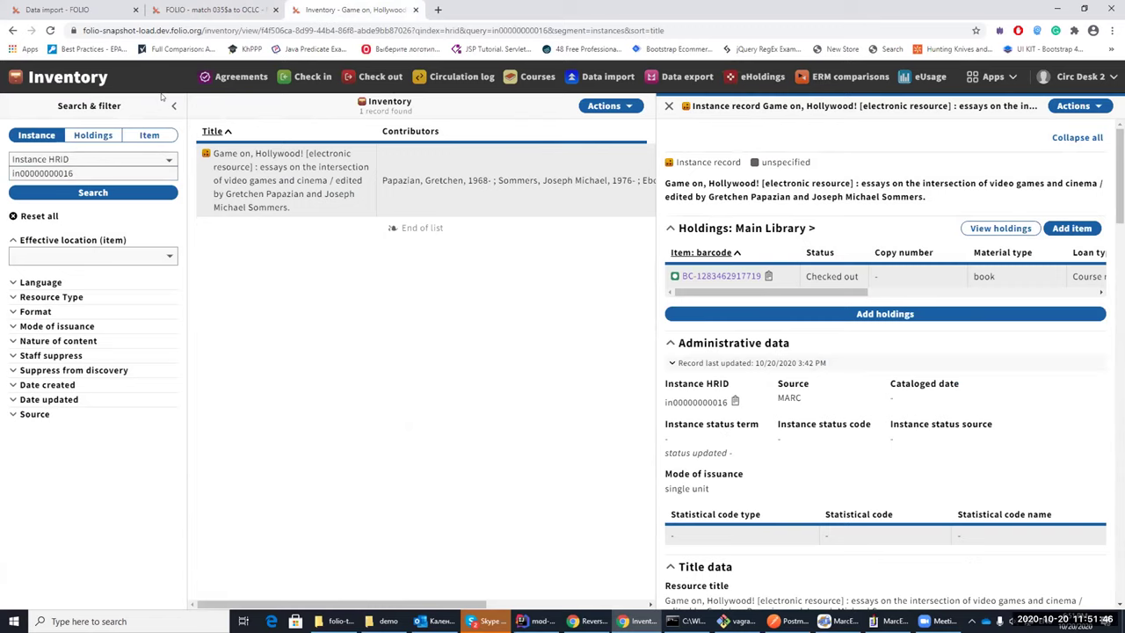
Start a new data import upload with the 1 record.mrc file.
key(ctrl+1)
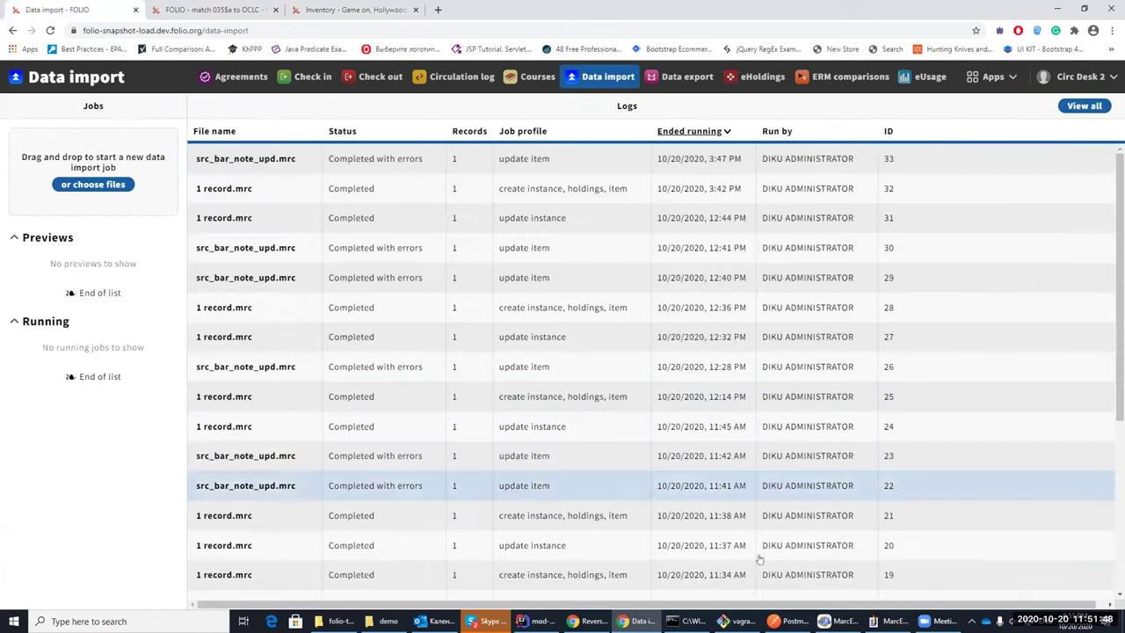
click(92, 184)
click(145, 148)
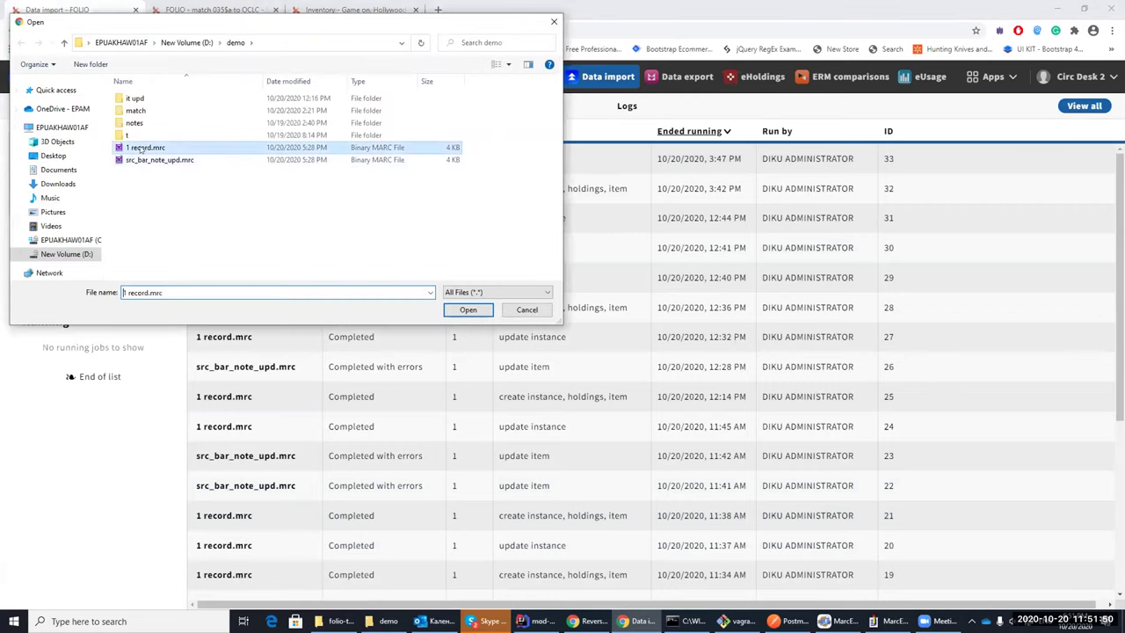
click(468, 310)
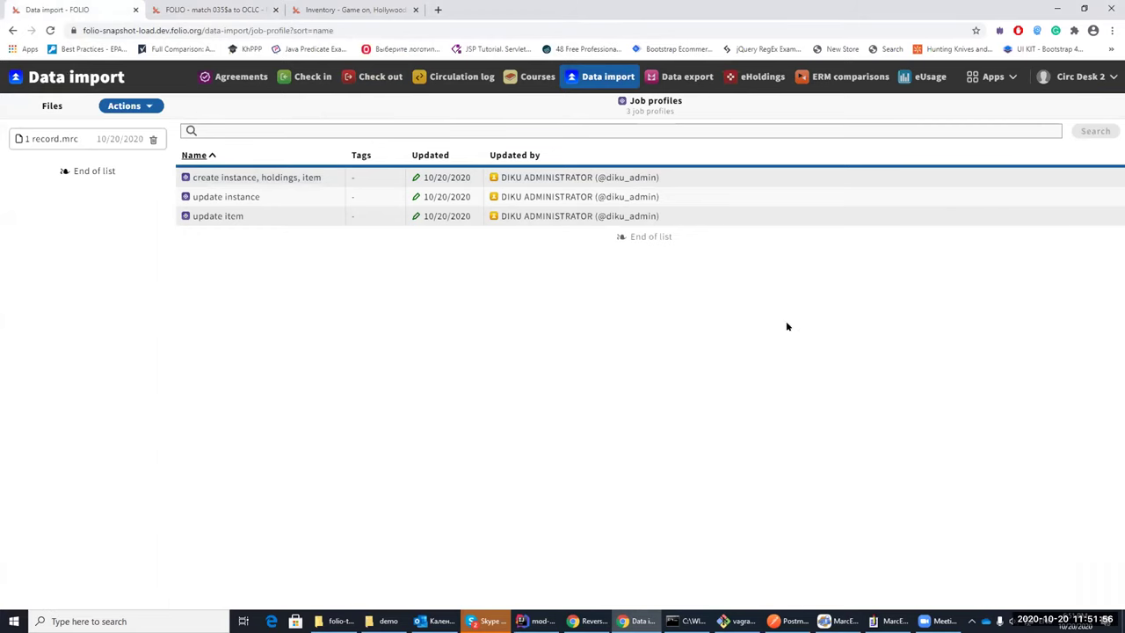
Check the OCLC number among the identifiers of the "Game on, Hollywood!" instance record.
key(ctrl+Tab)
key(ctrl+Tab)
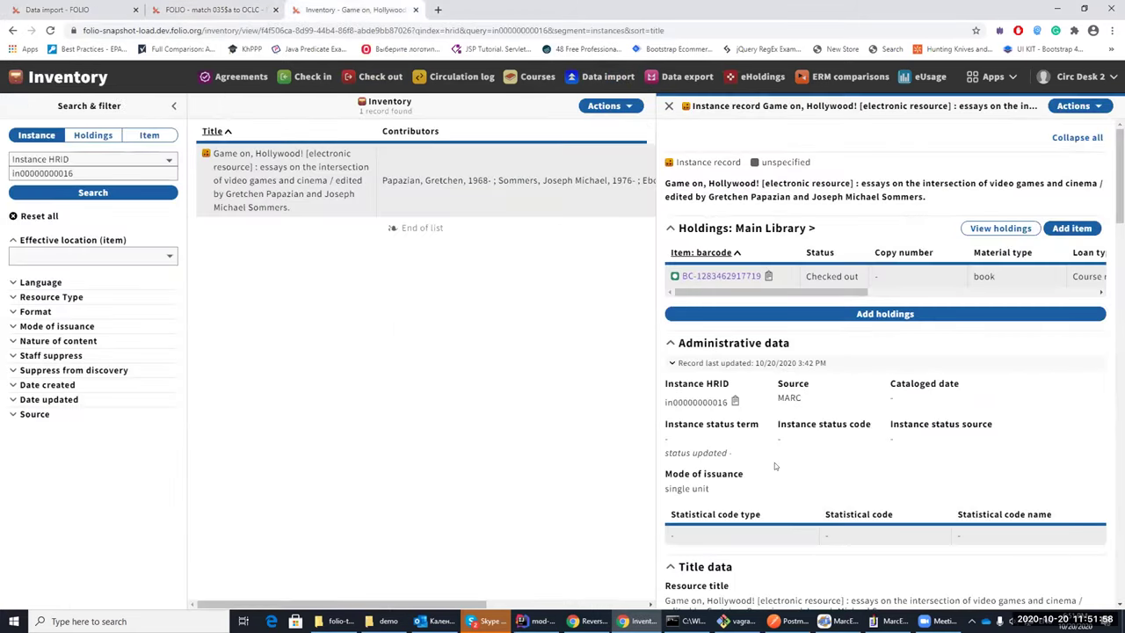
scroll(774, 462, down, 10)
scroll(856, 313, up, 1)
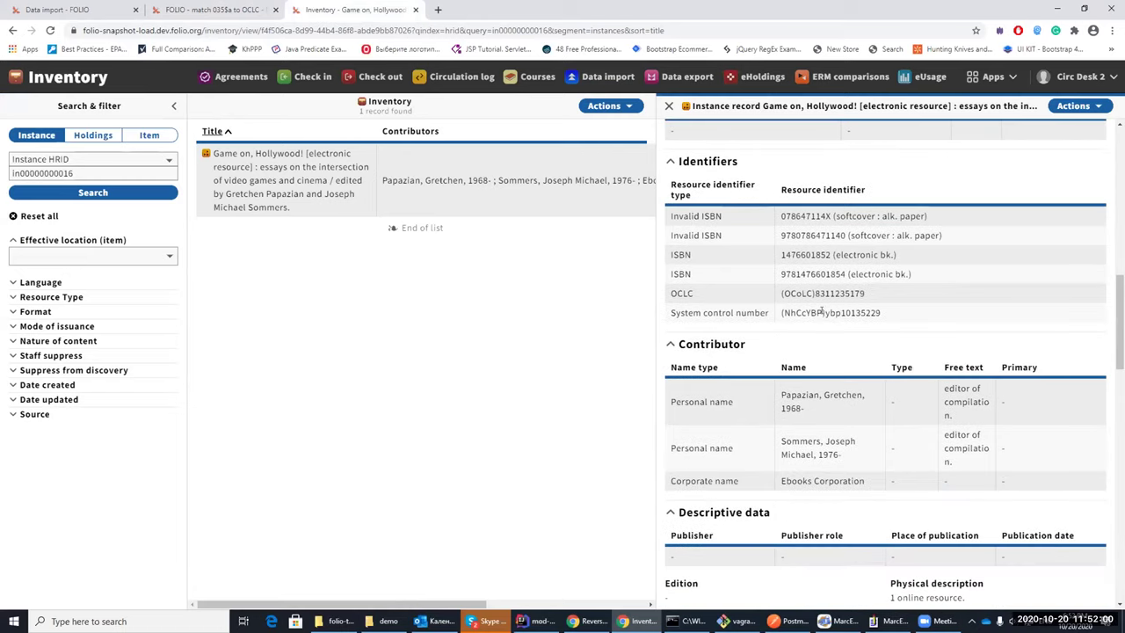
double_click(845, 294)
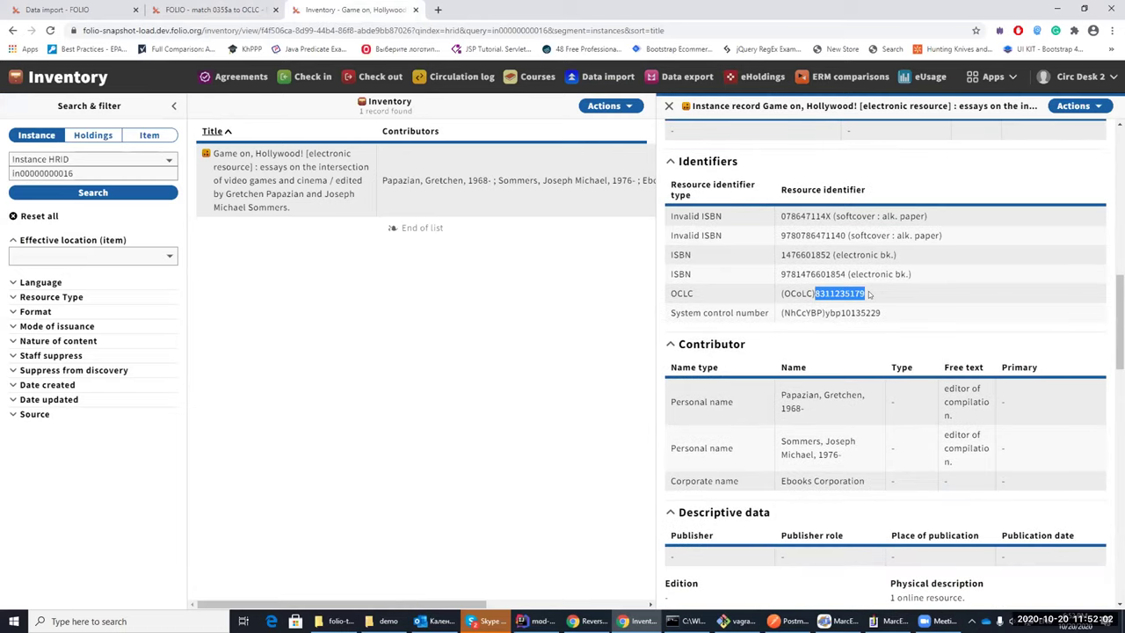
Run the import of the uploaded 1 record.mrc file with the update instance job profile.
click(57, 10)
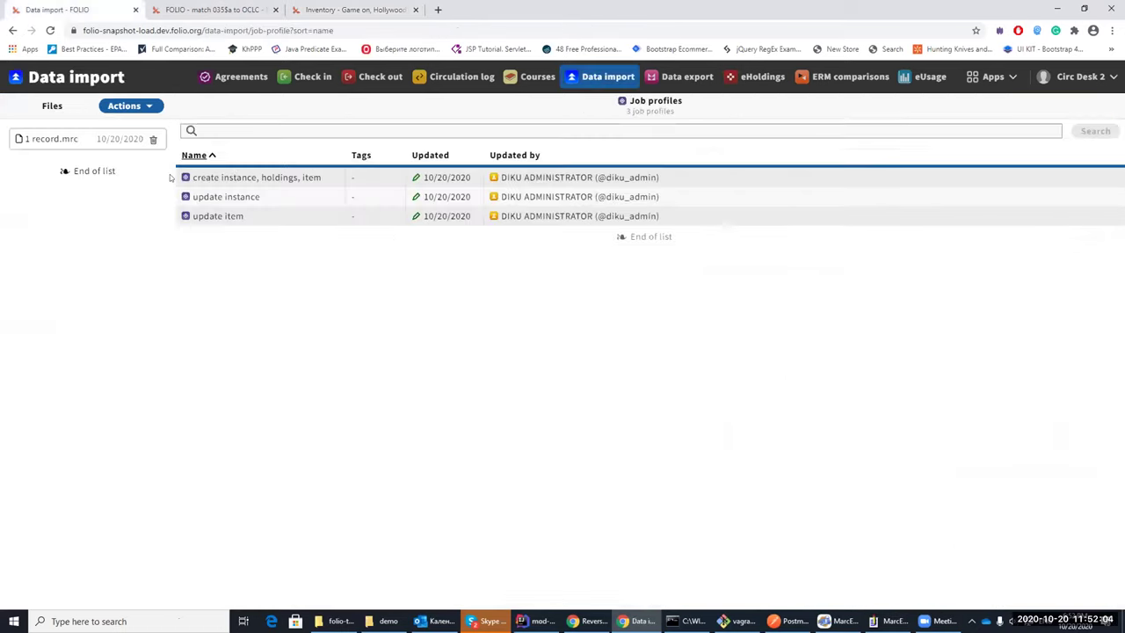
click(211, 218)
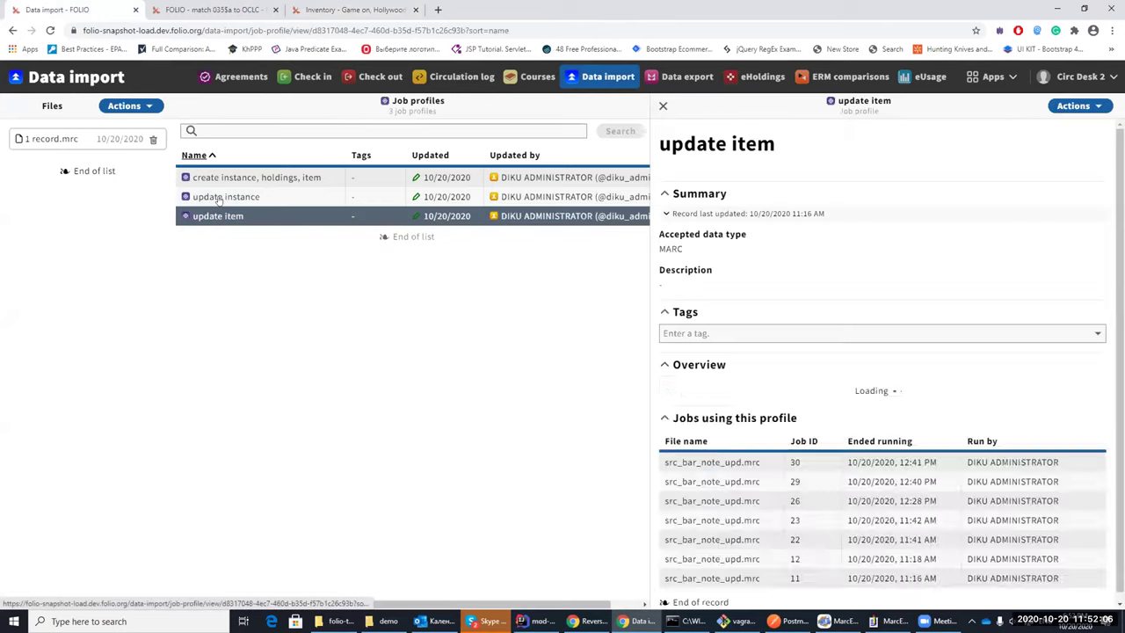
click(226, 197)
click(1065, 107)
click(937, 130)
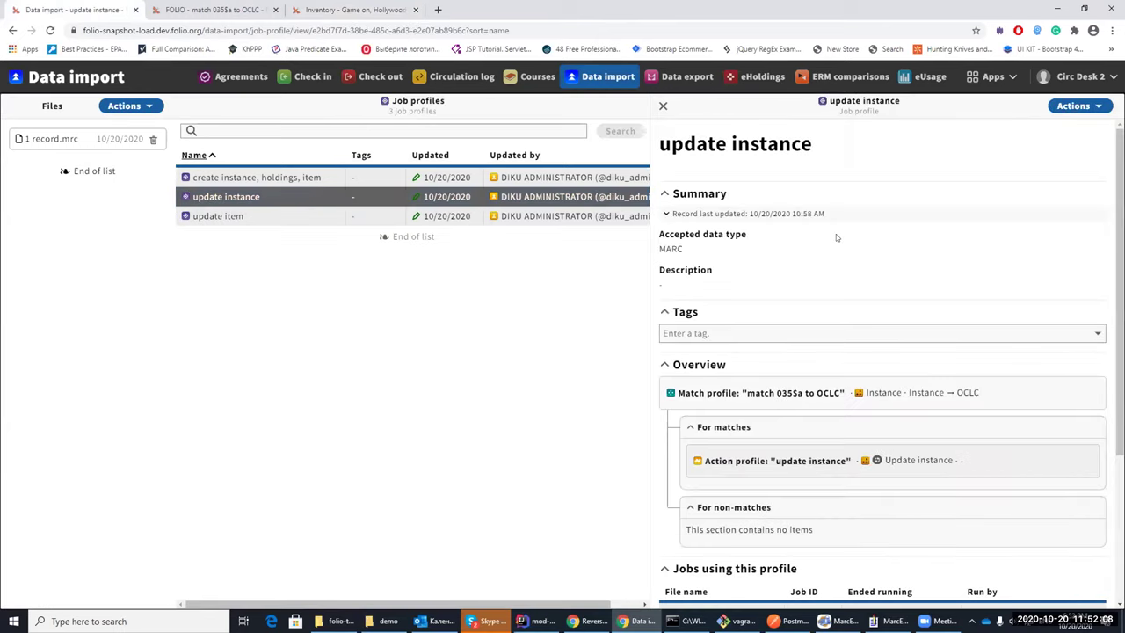
key(Return)
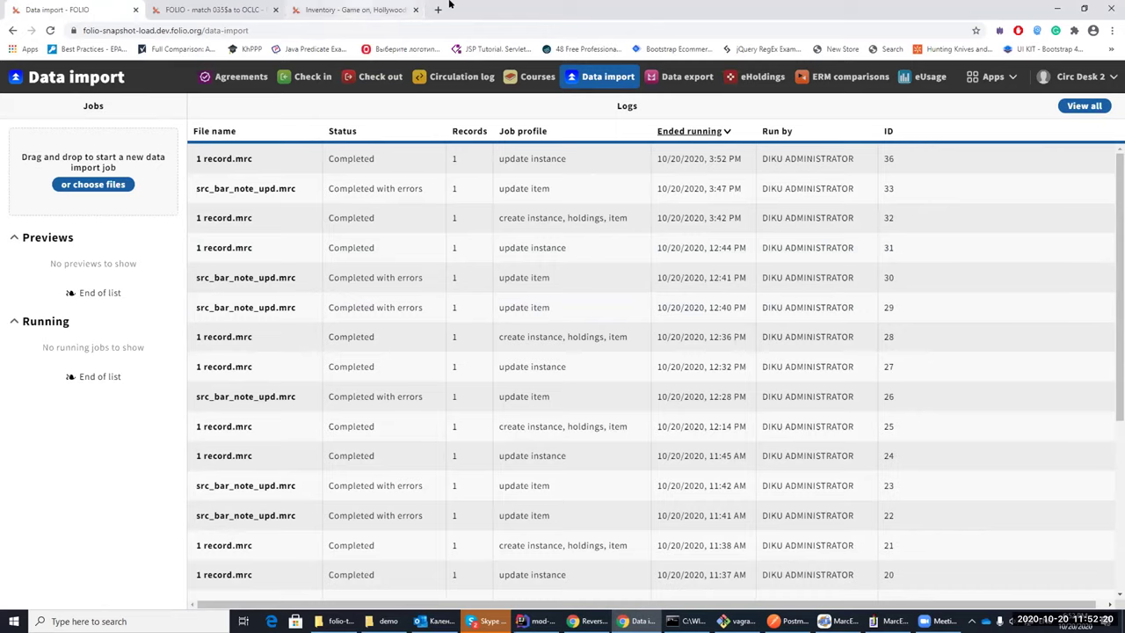
Refresh the "Game on, Hollywood!" instance record and check its cataloged date and instance status term.
click(352, 10)
scroll(873, 266, up, 7)
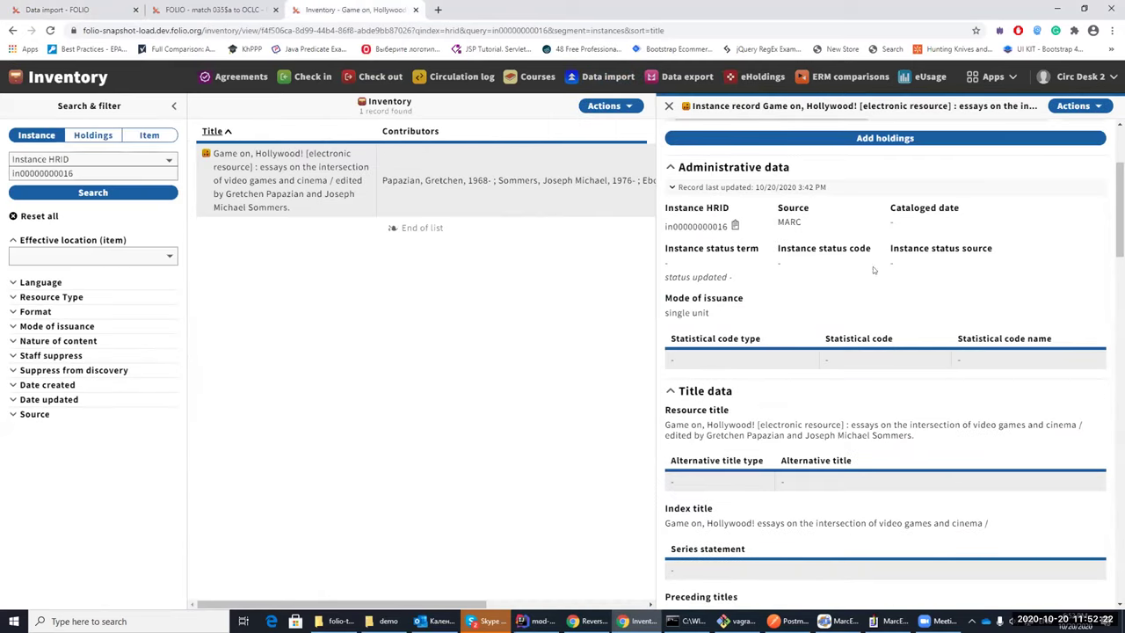
scroll(873, 266, up, 3)
click(1072, 105)
click(923, 126)
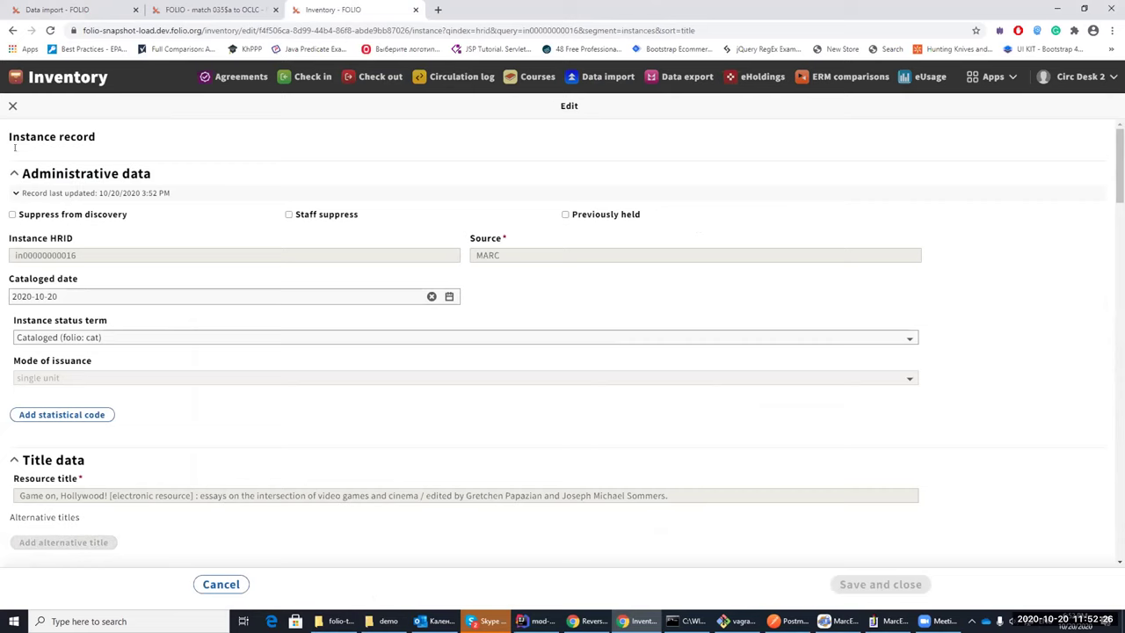
click(12, 106)
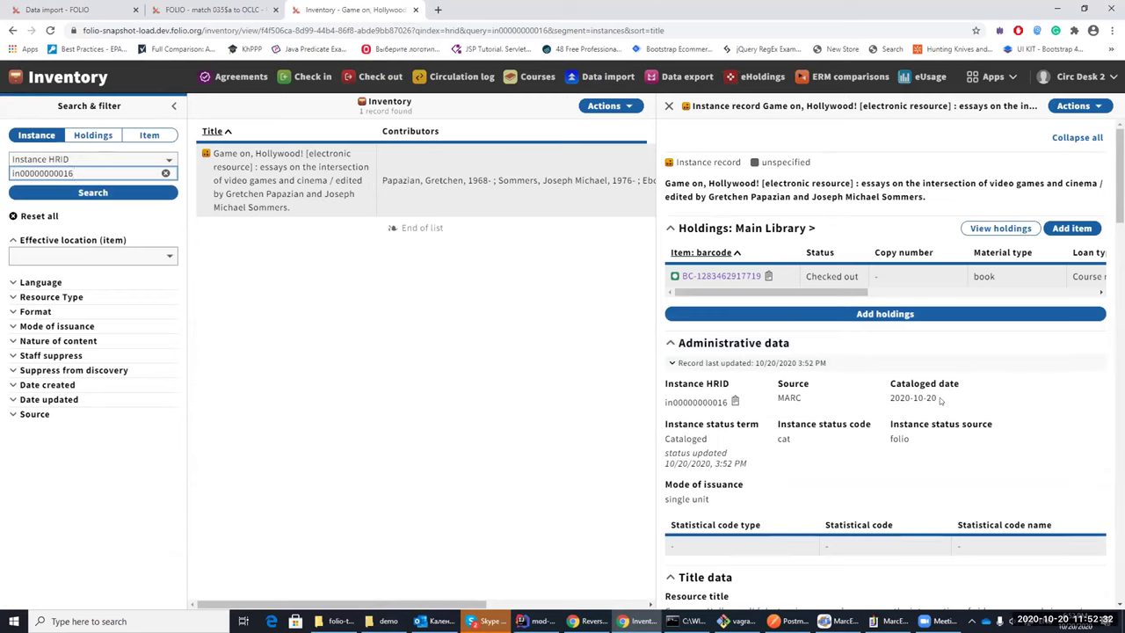
click(731, 422)
drag(730, 421, 708, 441)
click(662, 442)
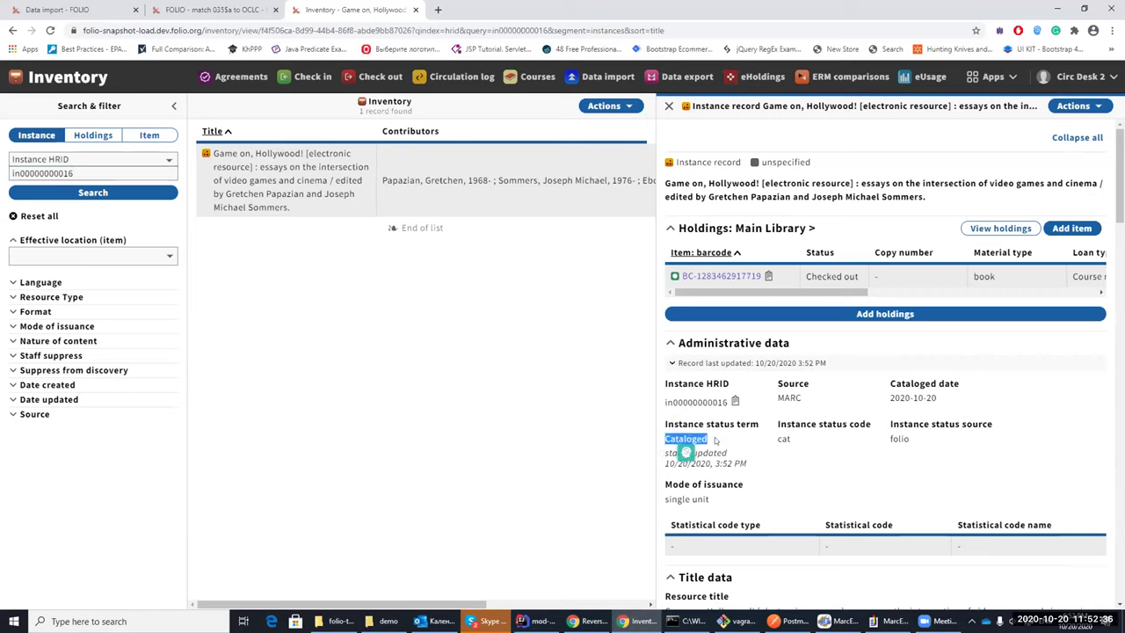
click(473, 372)
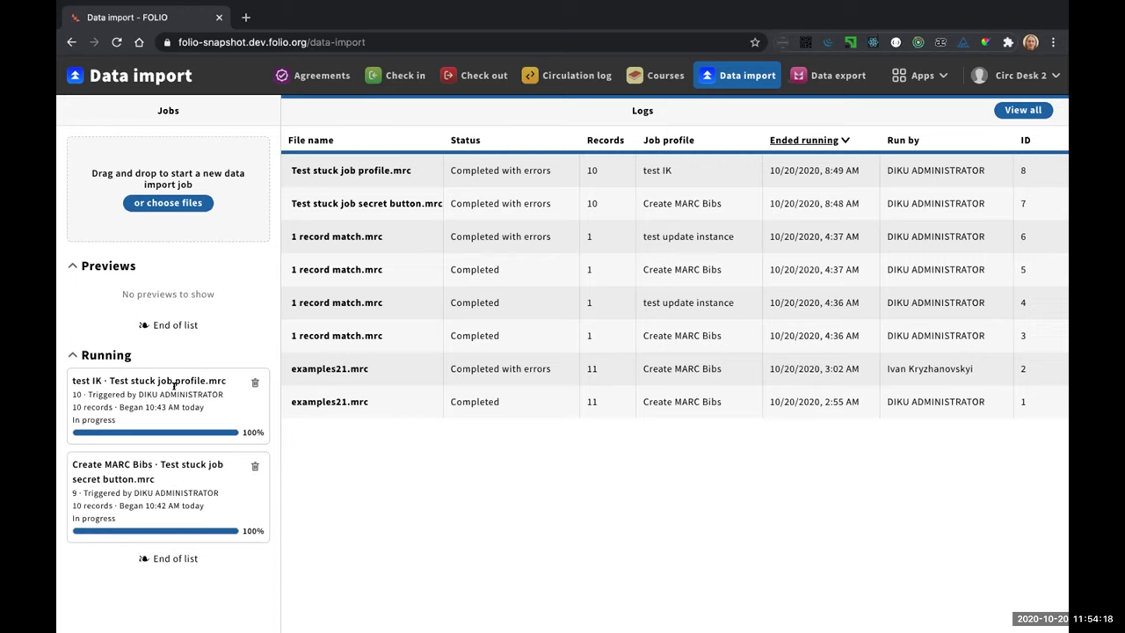
Stop the running Test stuck job profile.mrc import, trying out the undo once before stopping it for good.
click(253, 383)
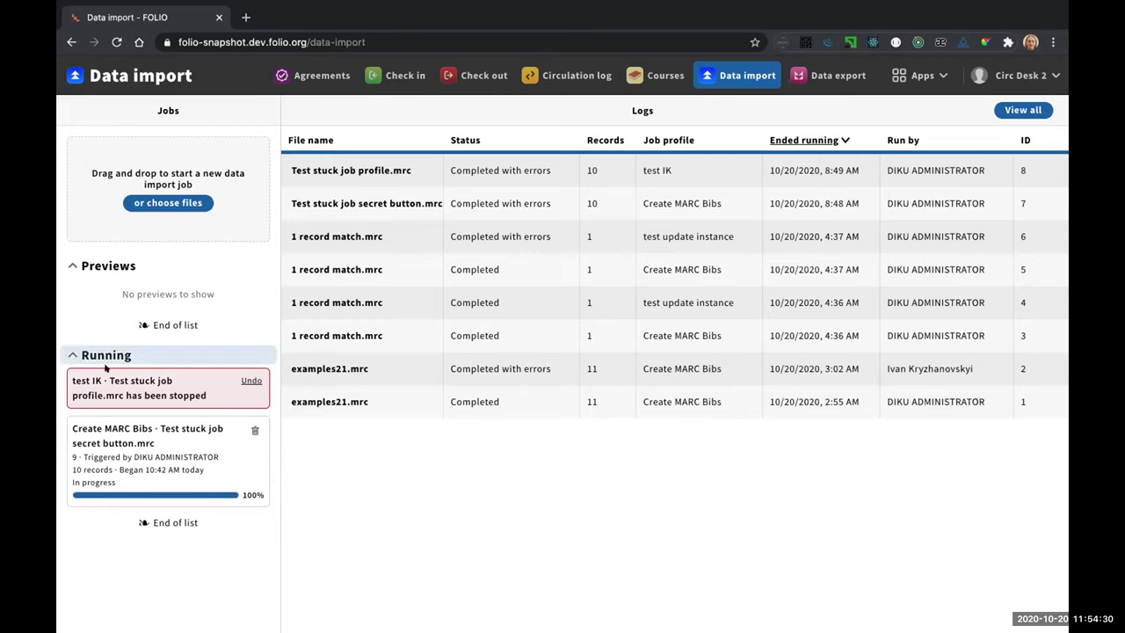
click(252, 381)
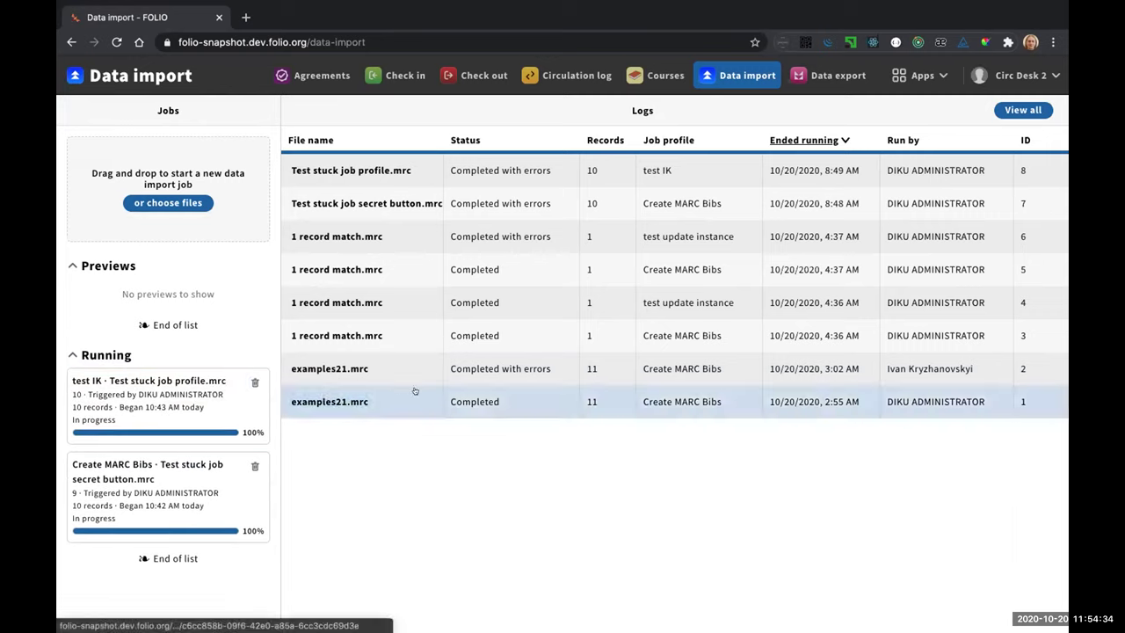
click(252, 381)
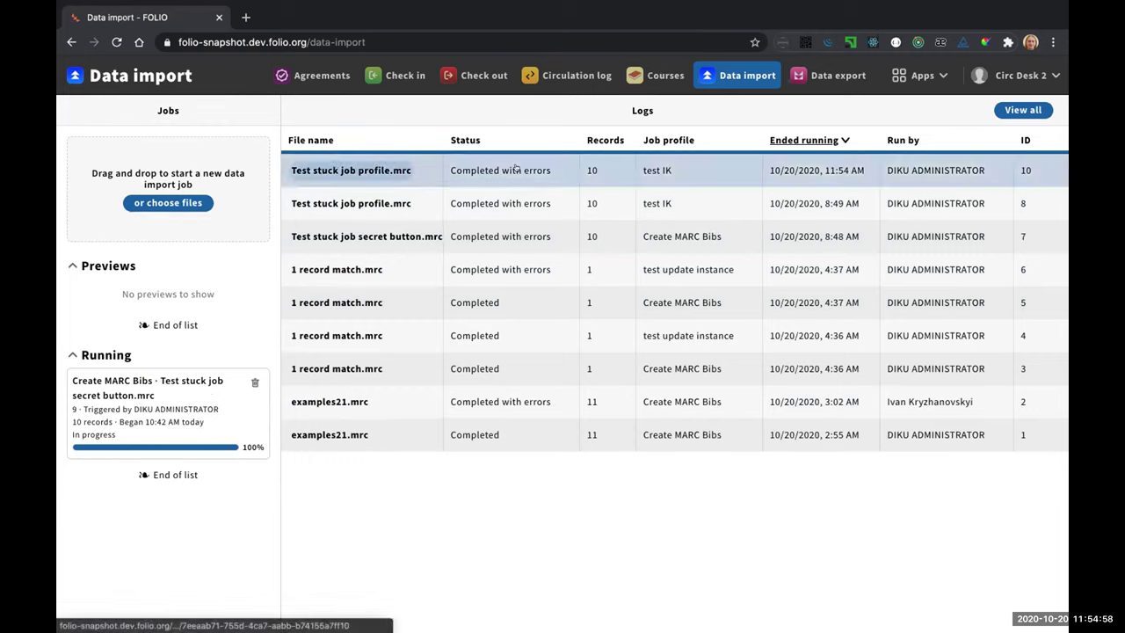
View the import log of the newest Test stuck job profile.mrc job in a separate tab and close it.
super+click(379, 170)
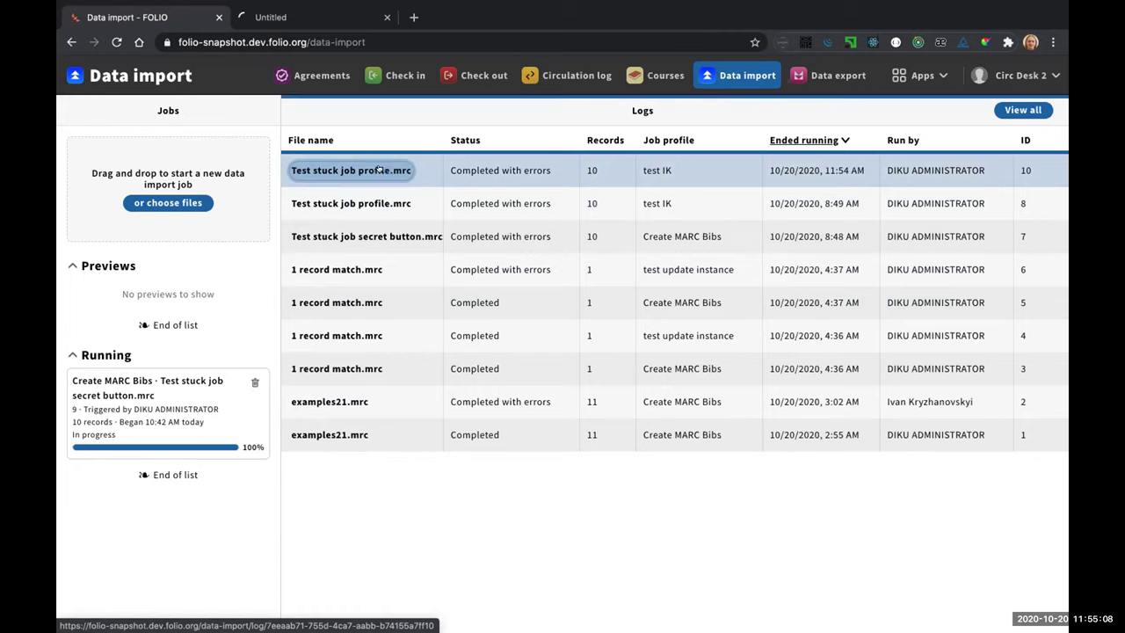
click(309, 17)
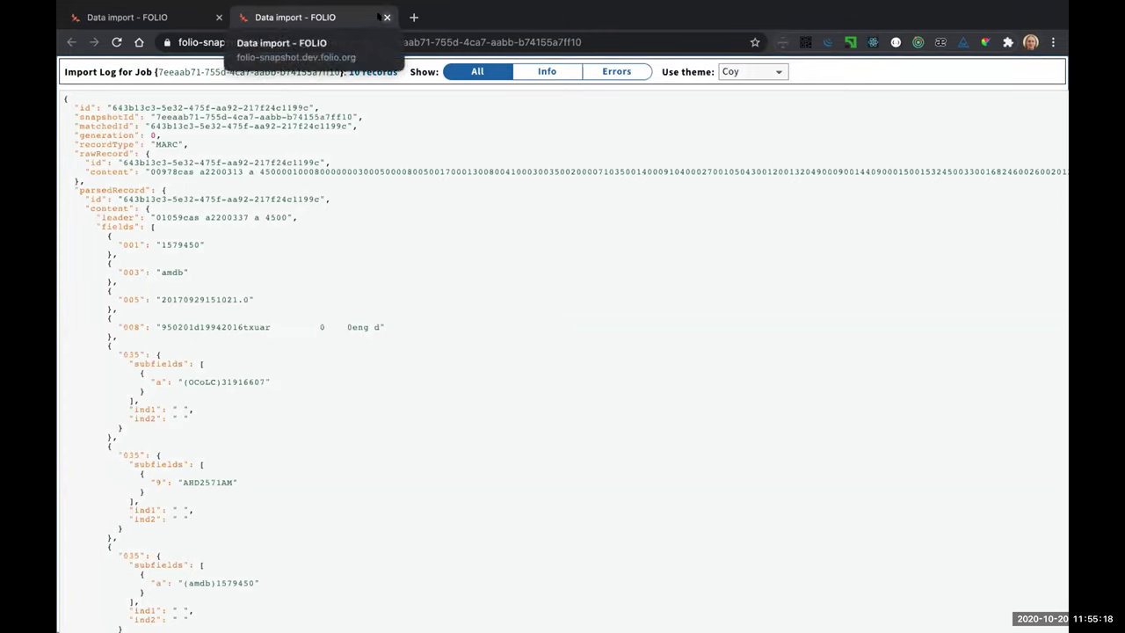
key(ctrl+w)
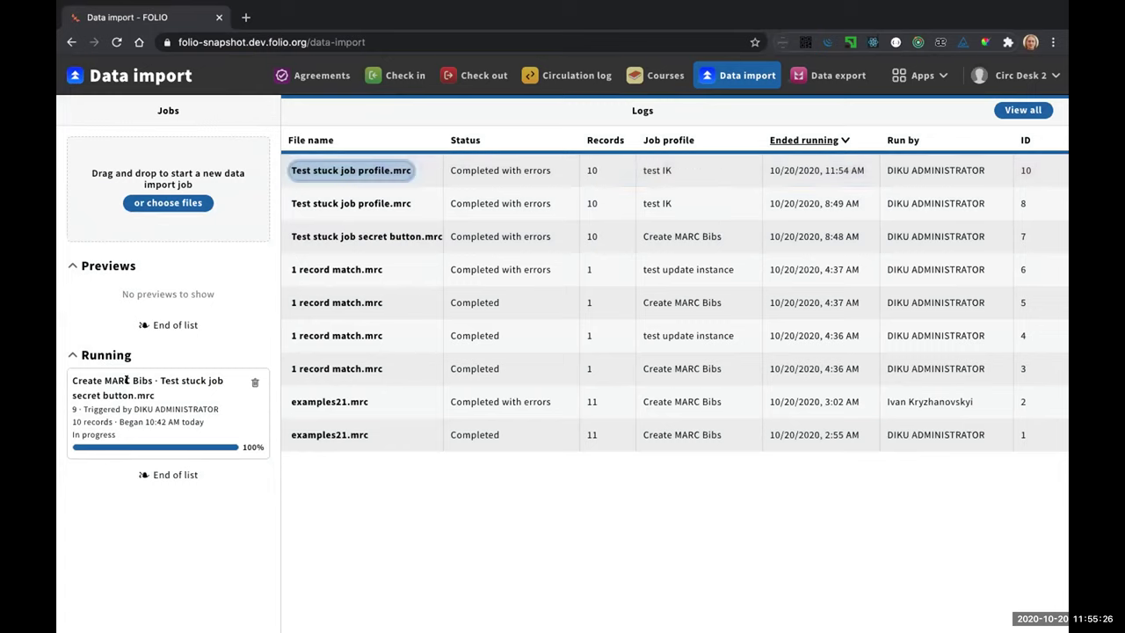
Stop the running Test stuck job secret button.mrc import and check its import log in a separate tab.
click(251, 381)
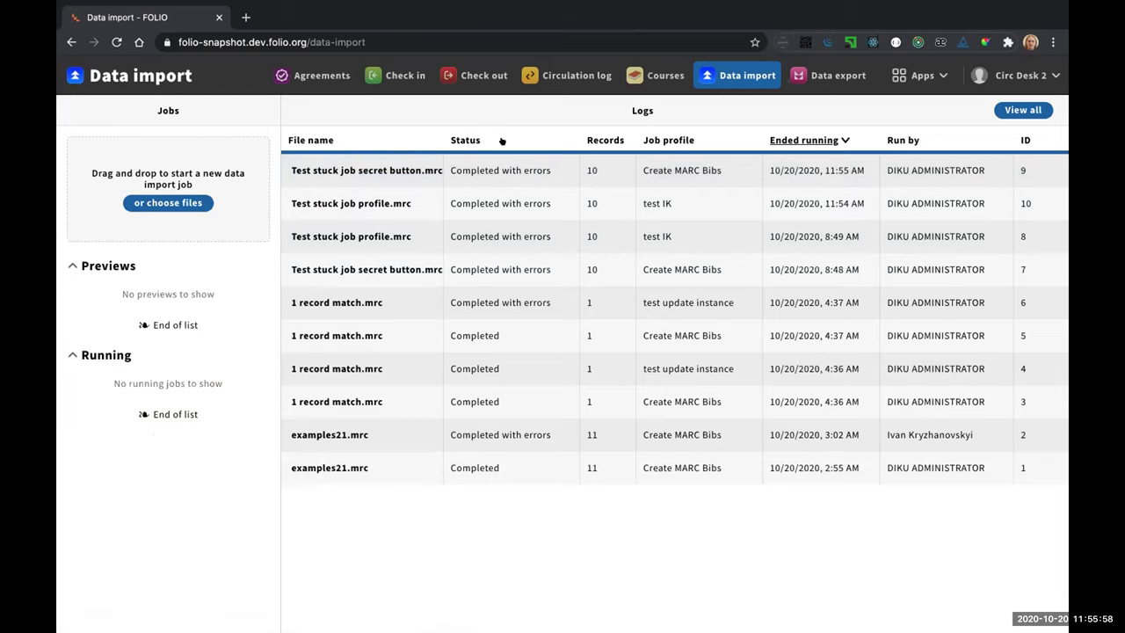
middle_click(390, 173)
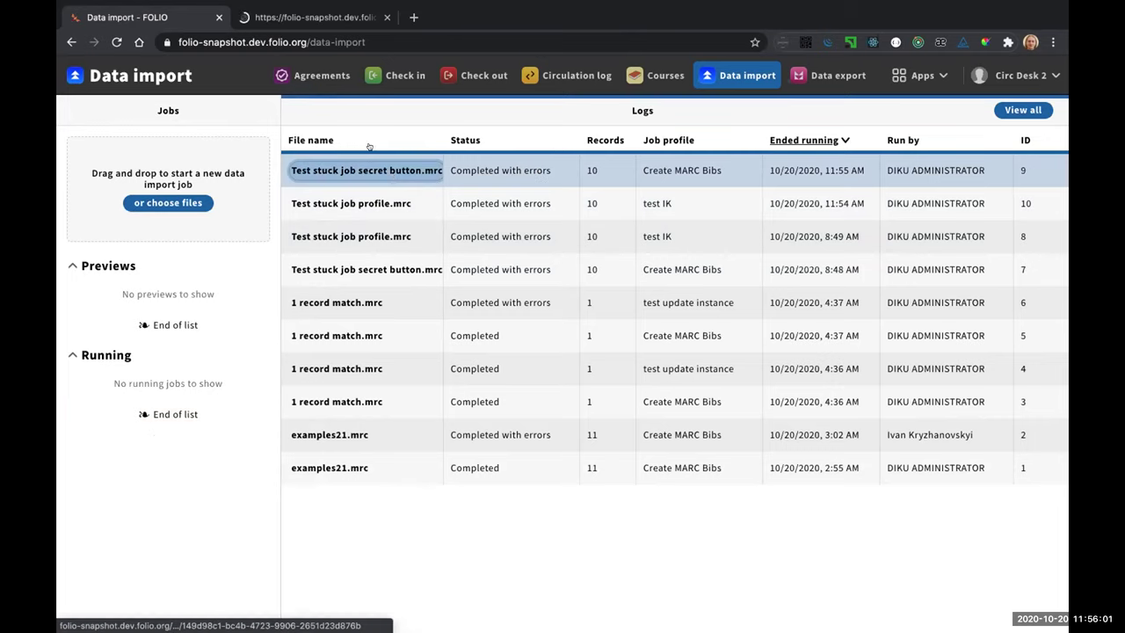
click(319, 17)
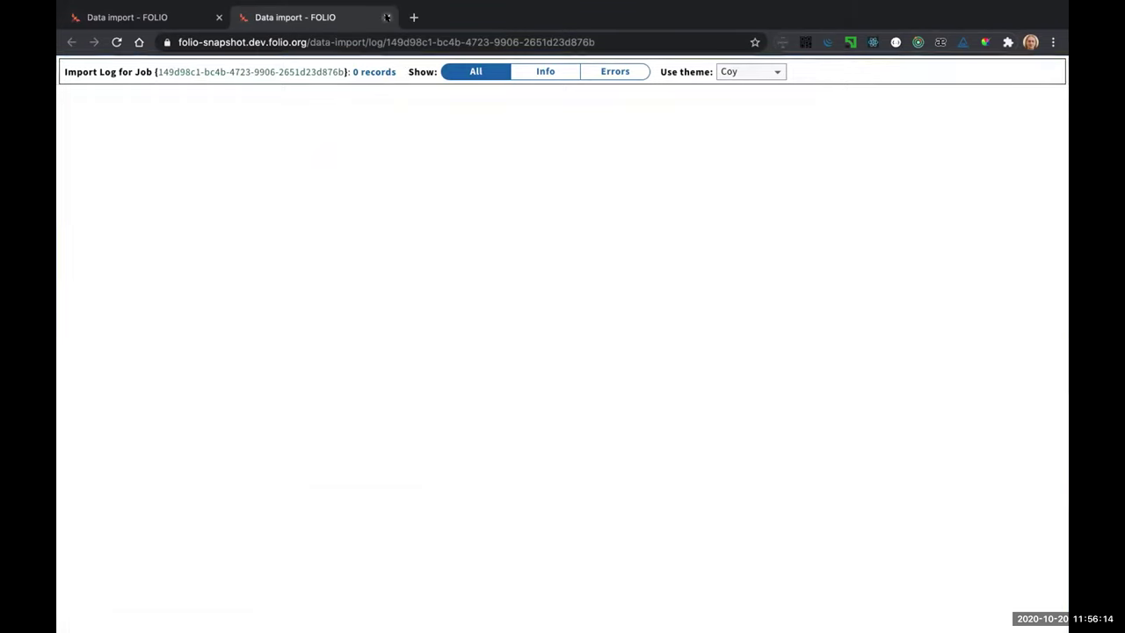
click(387, 17)
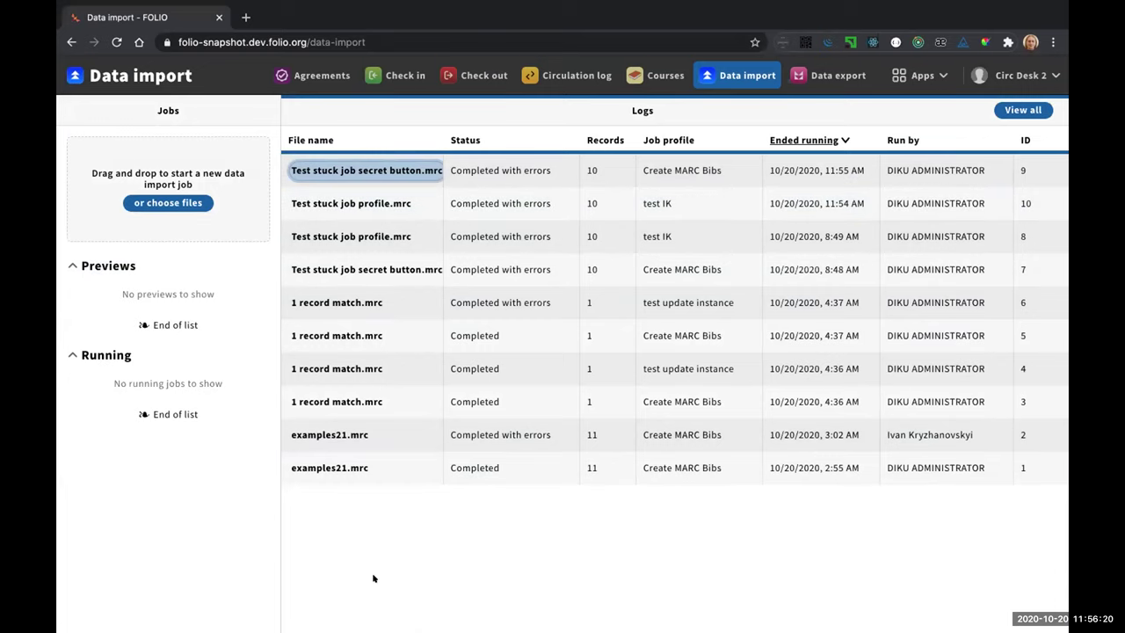
click(412, 544)
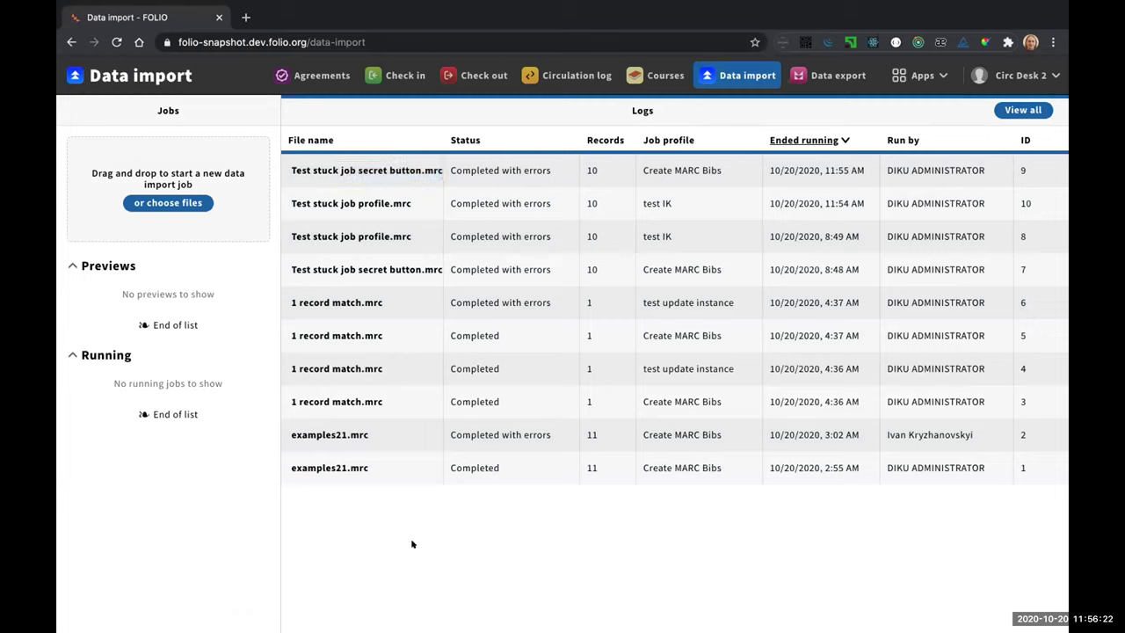
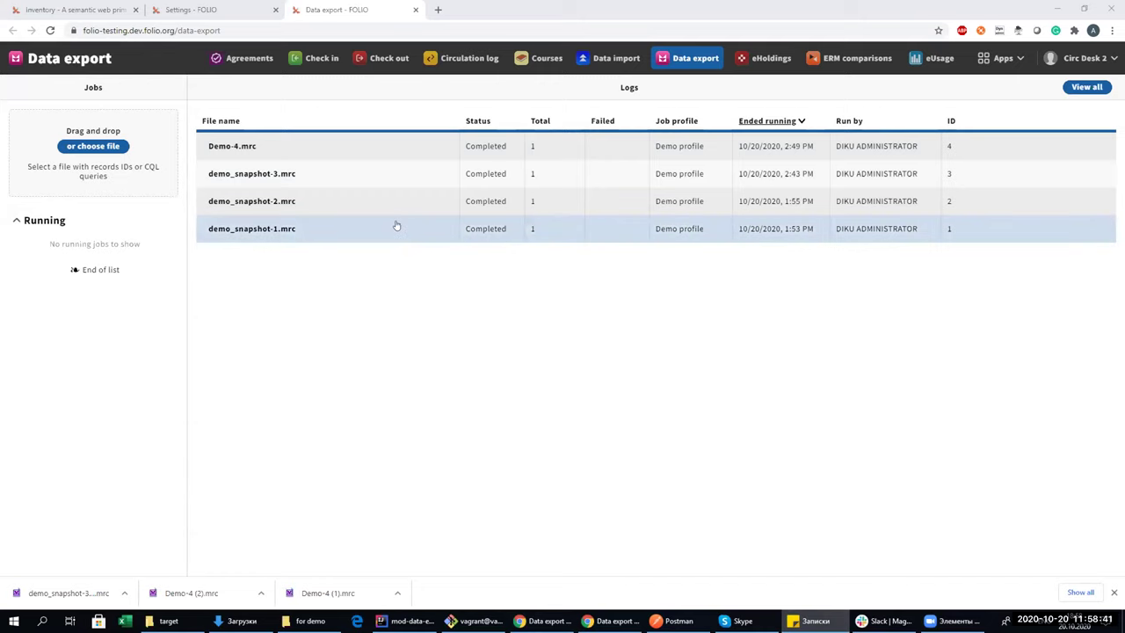
Review the transformations of the Demo Profile field mapping profile for data export and the items of the "A semantic web primer" instance.
click(1002, 58)
click(844, 295)
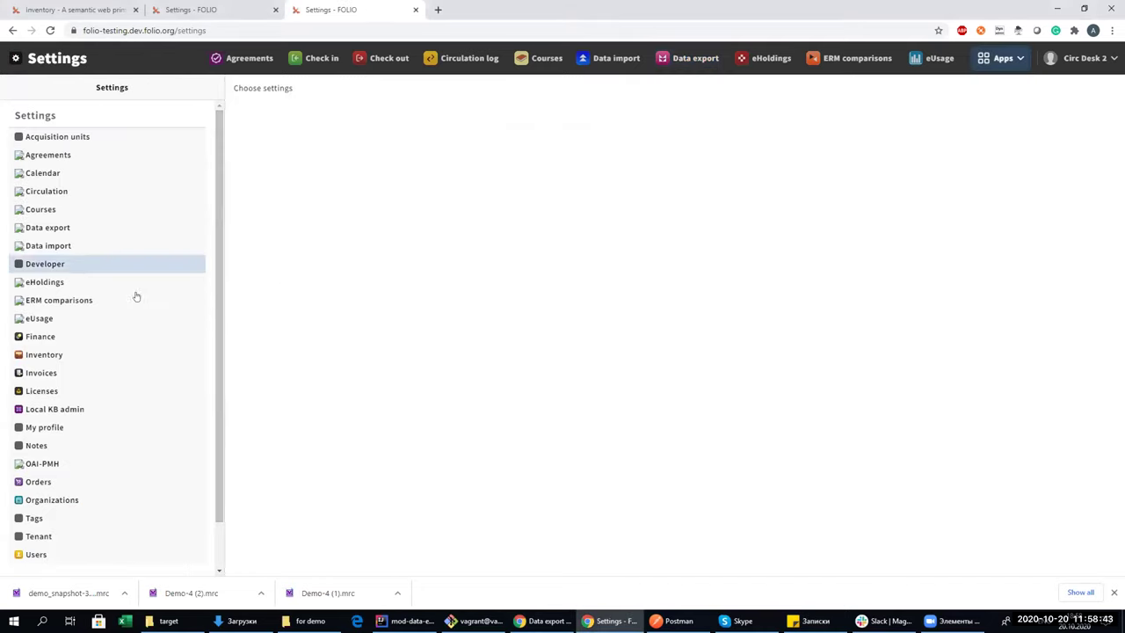
click(110, 232)
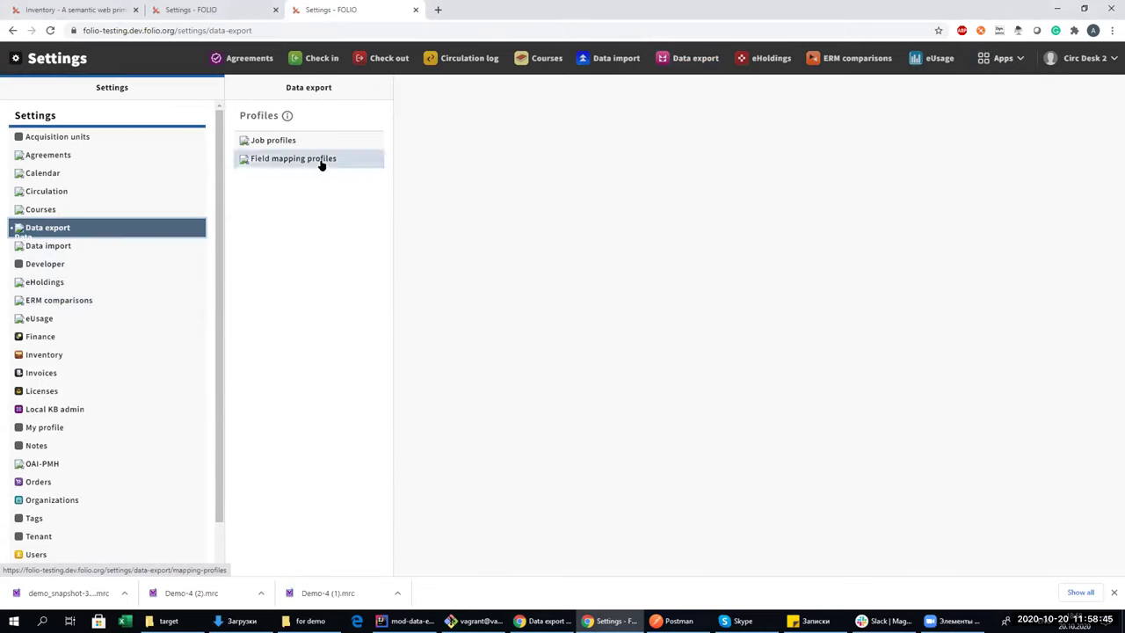
click(322, 165)
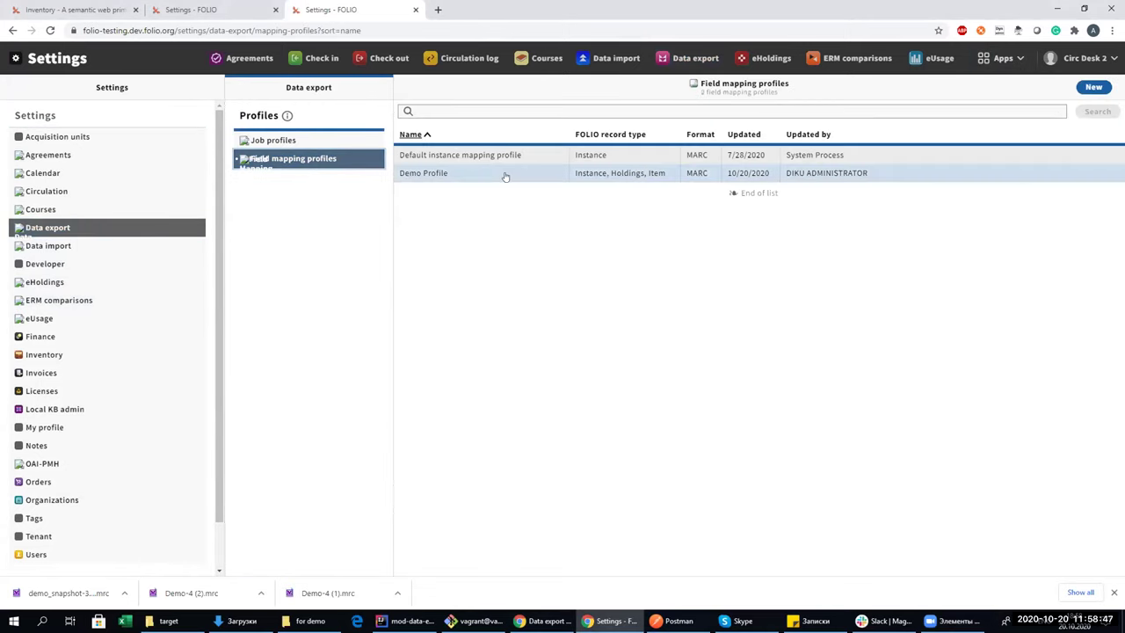
click(505, 175)
scroll(647, 305, down, 1)
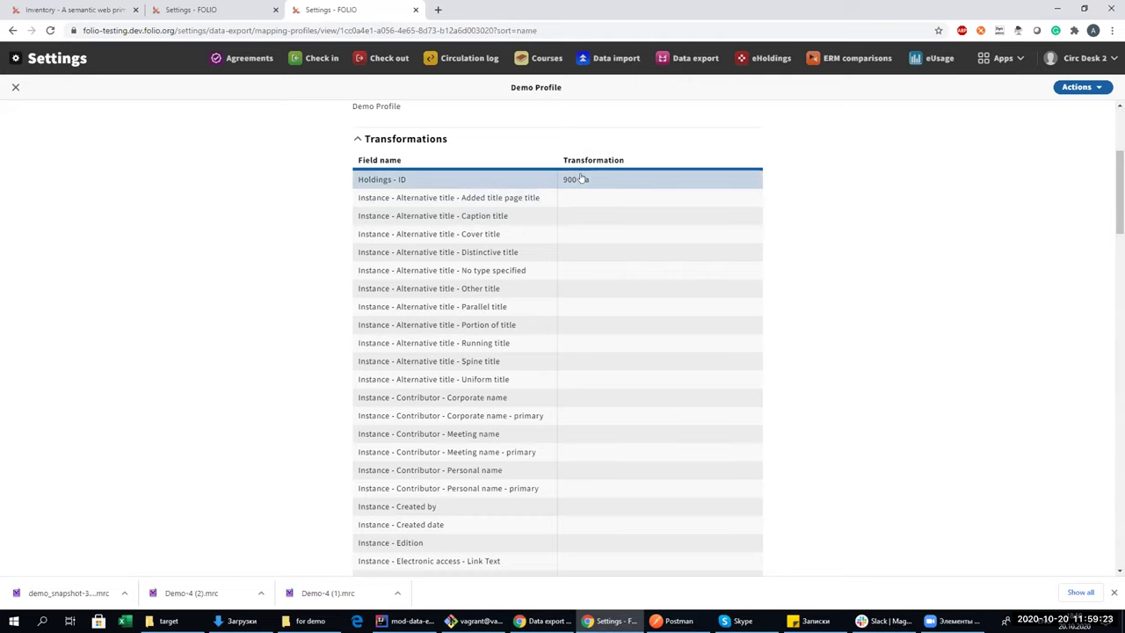
scroll(519, 369, down, 15)
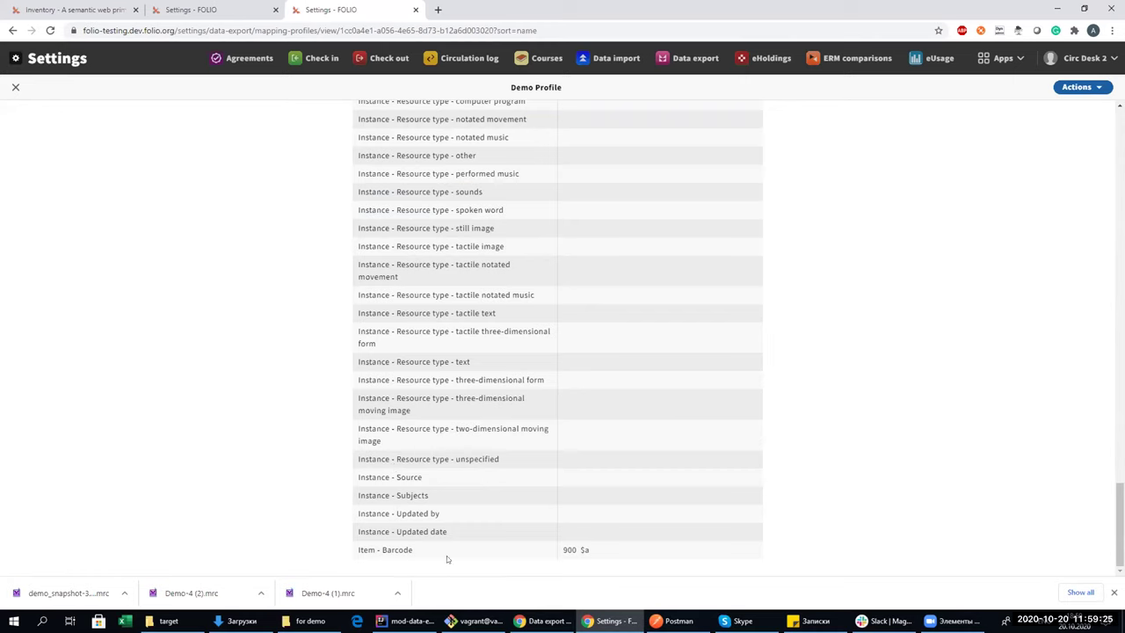
scroll(599, 287, up, 10)
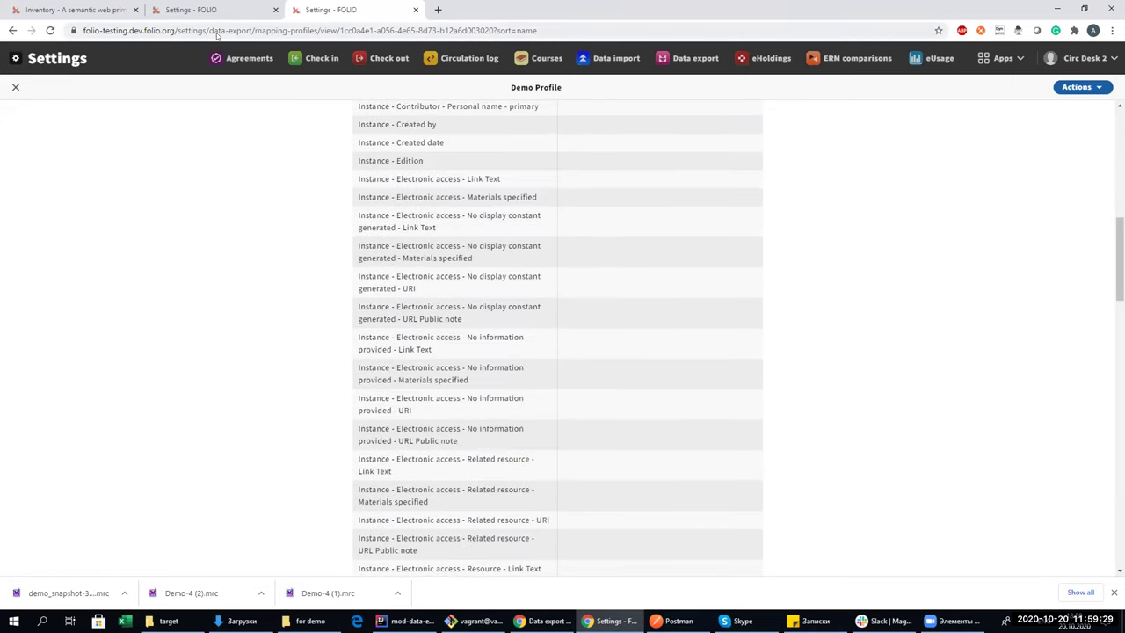
key(ctrl+1)
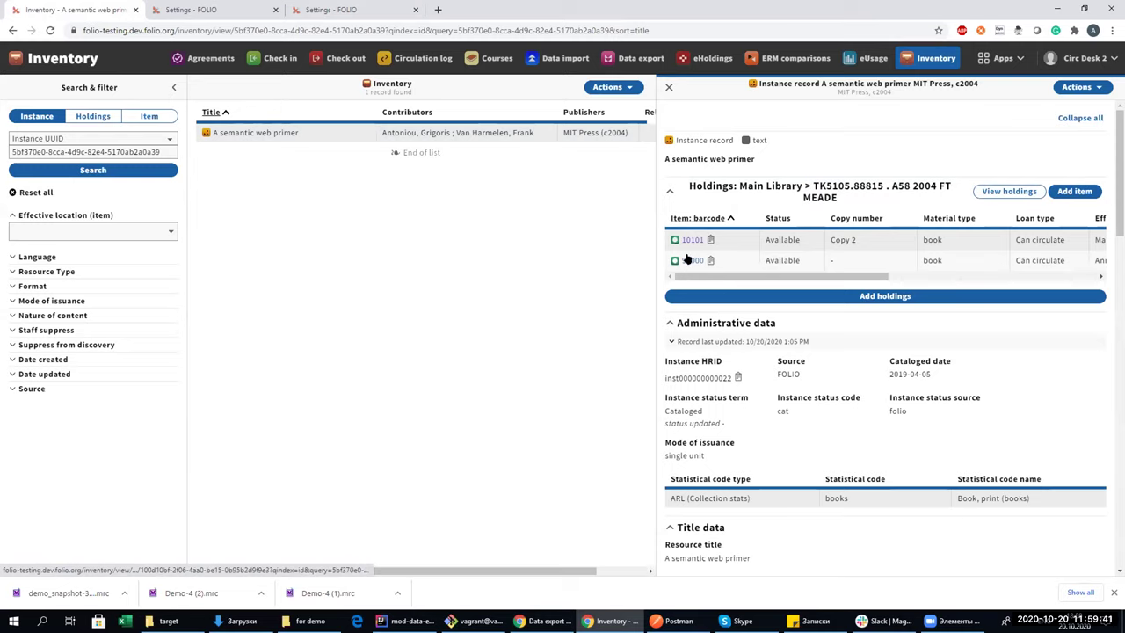
Run a data export of the demo_uuid file with the Demo profile and try to download the exported demo_uuid-5.mrc.
click(198, 10)
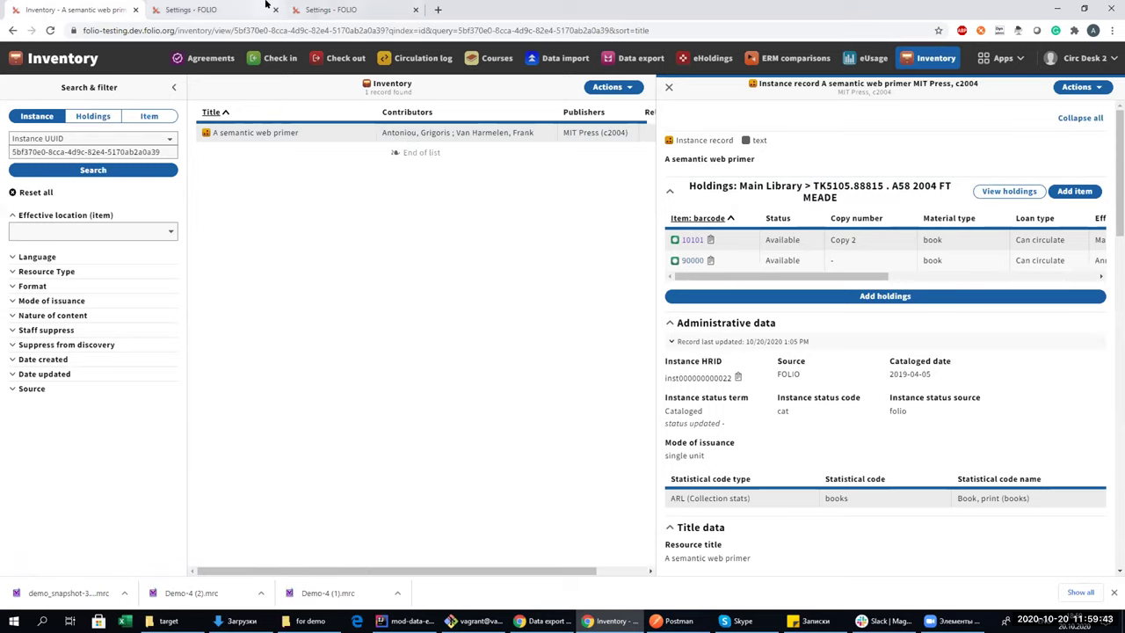
click(616, 58)
click(706, 62)
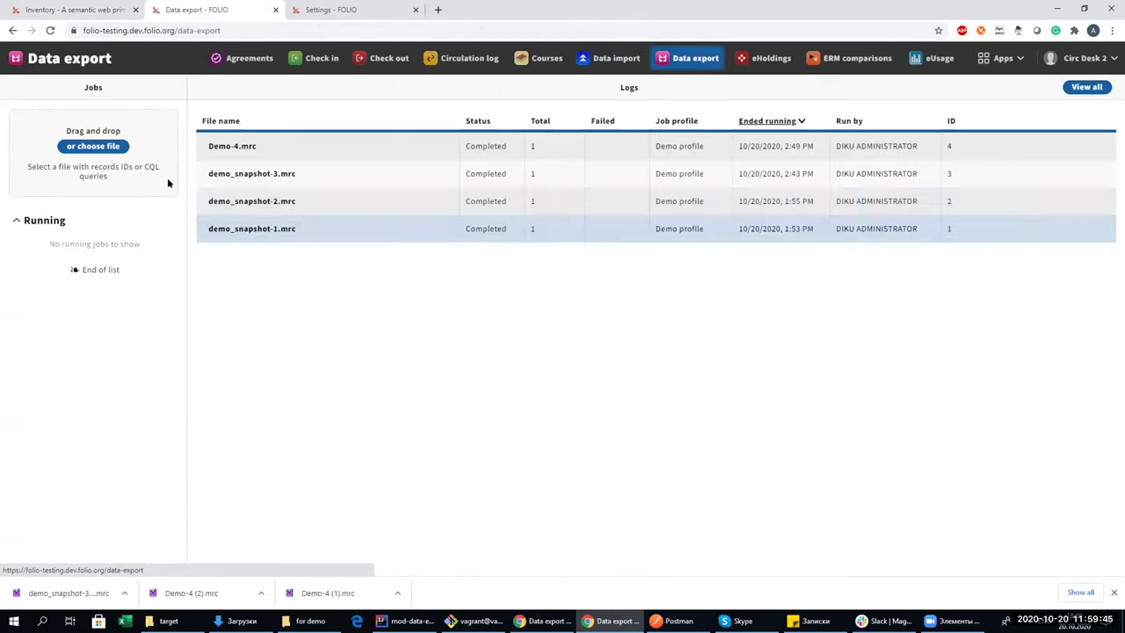
click(113, 146)
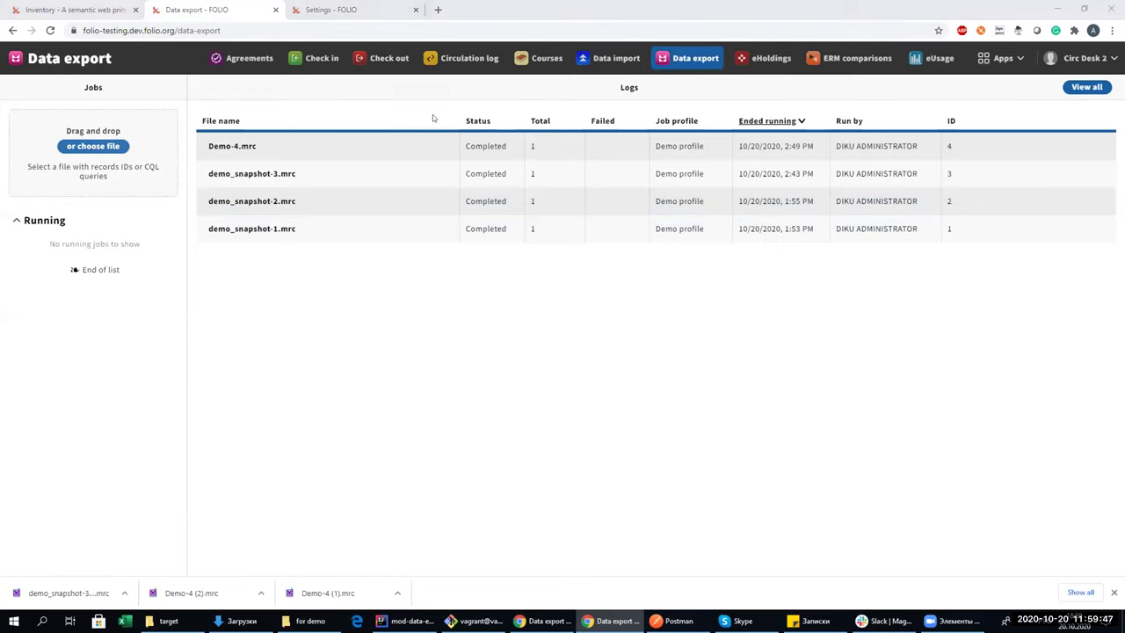
key(Return)
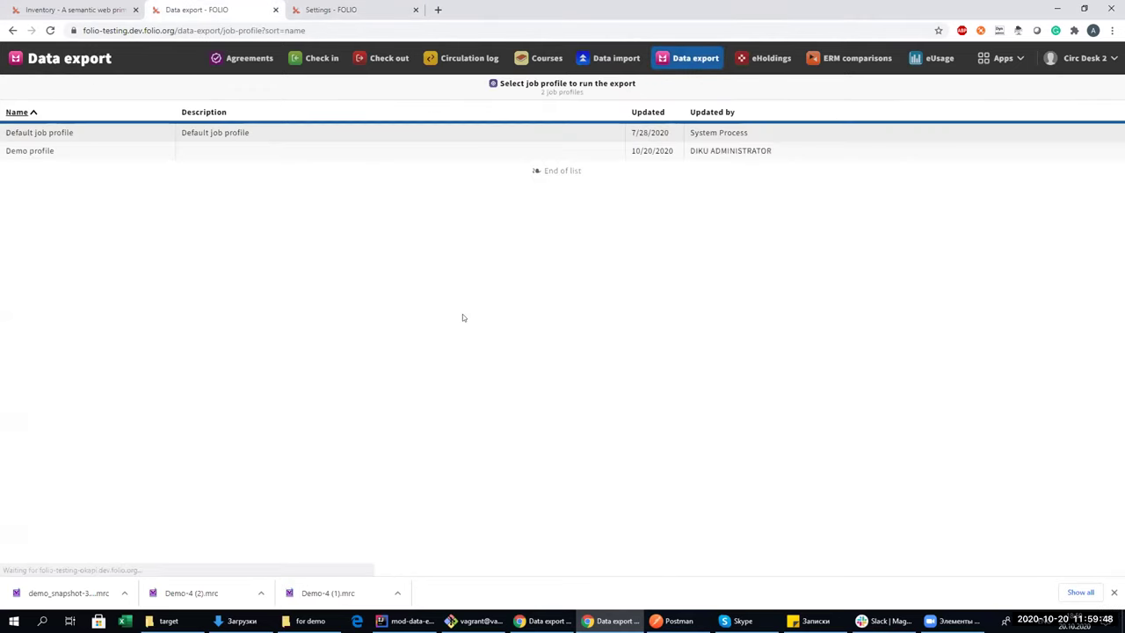
click(283, 156)
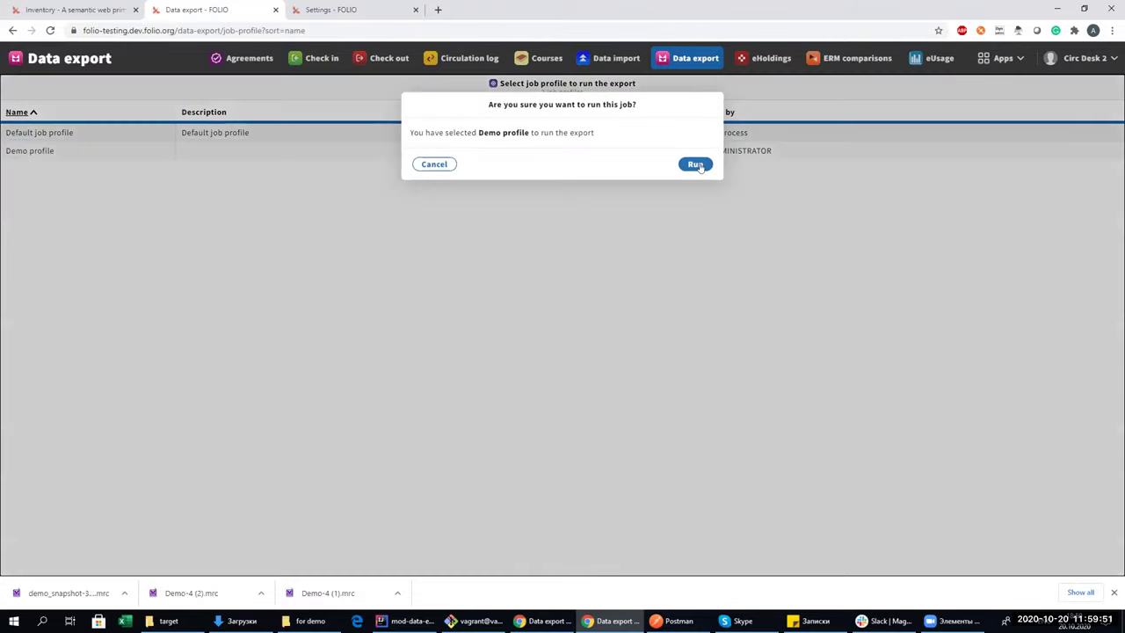
click(694, 164)
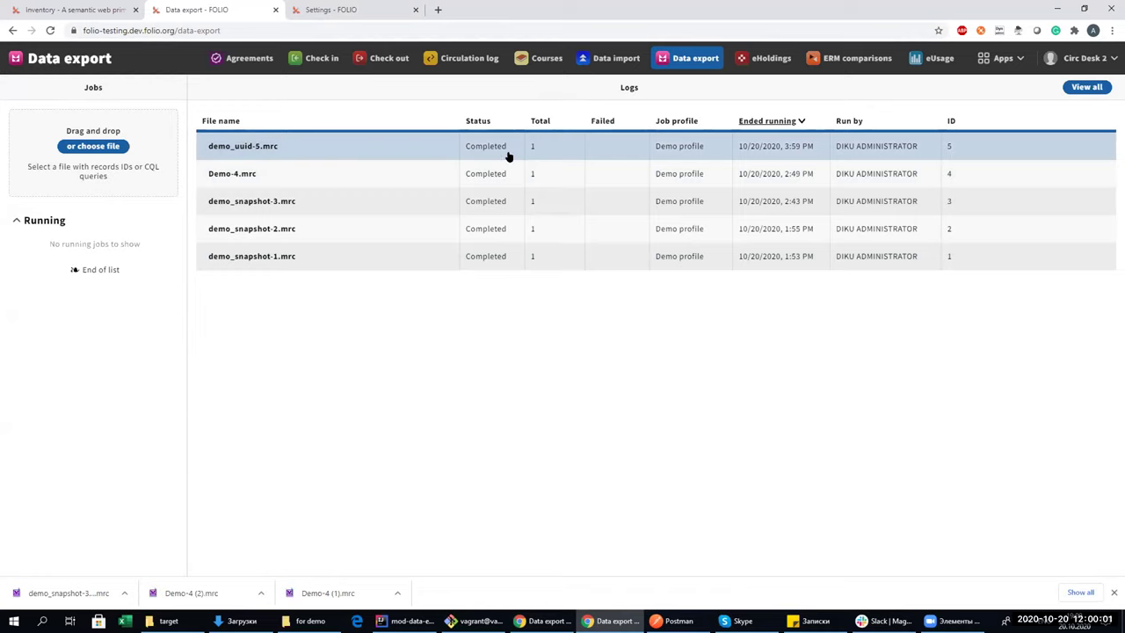
click(249, 148)
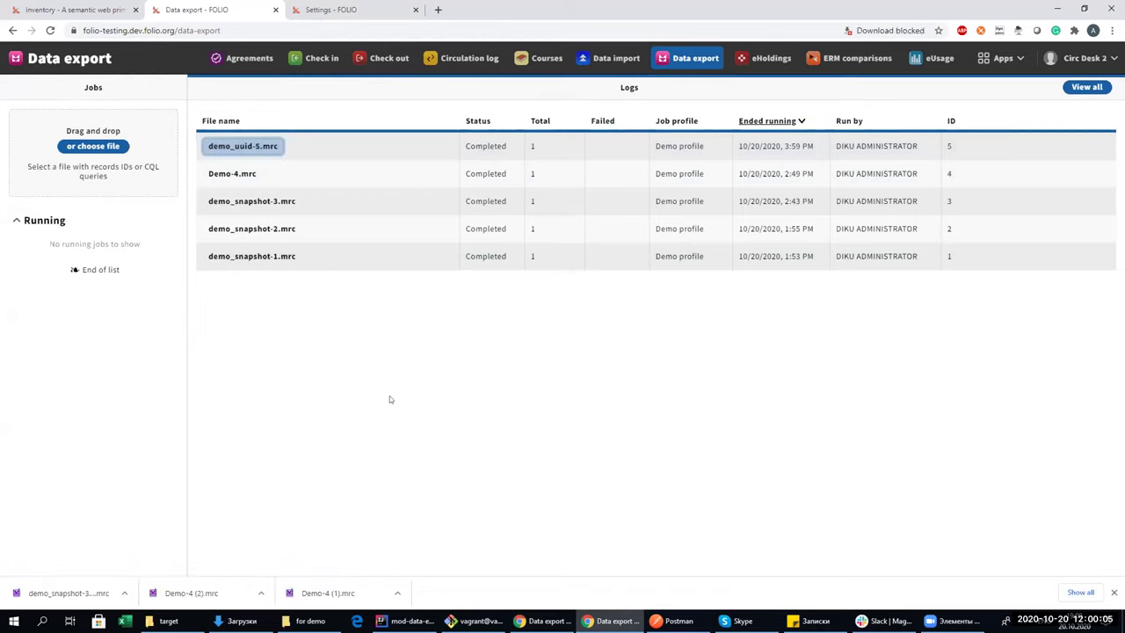
Try to download the exported demo_uuid-5.mrc and demo_snapshot-3.mrc files from the export logs.
click(238, 147)
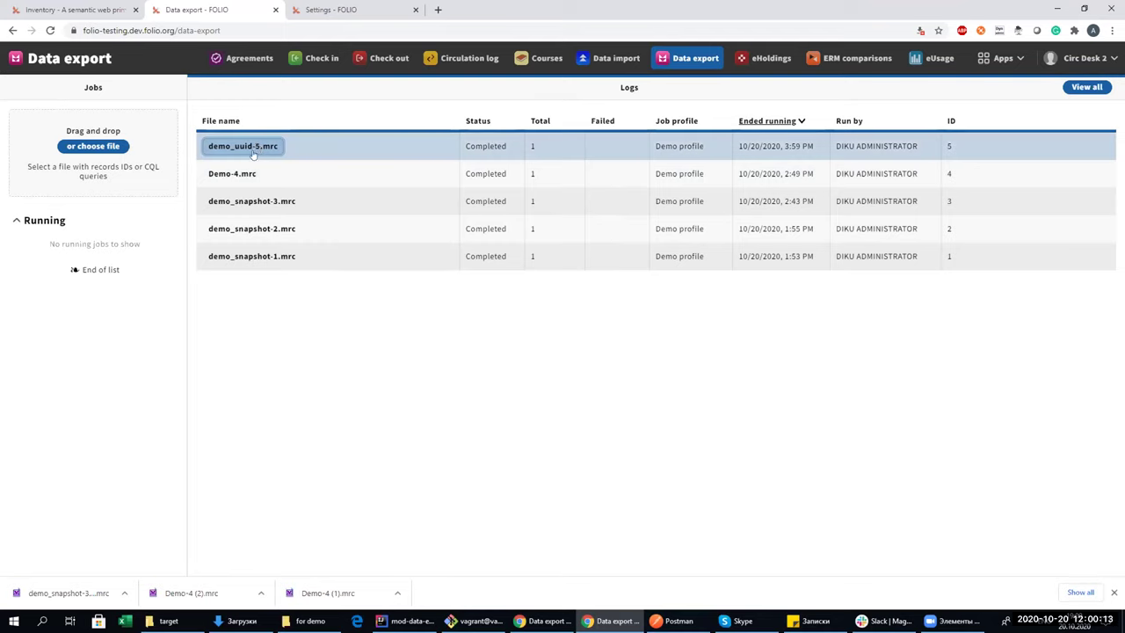
drag(279, 145, 260, 139)
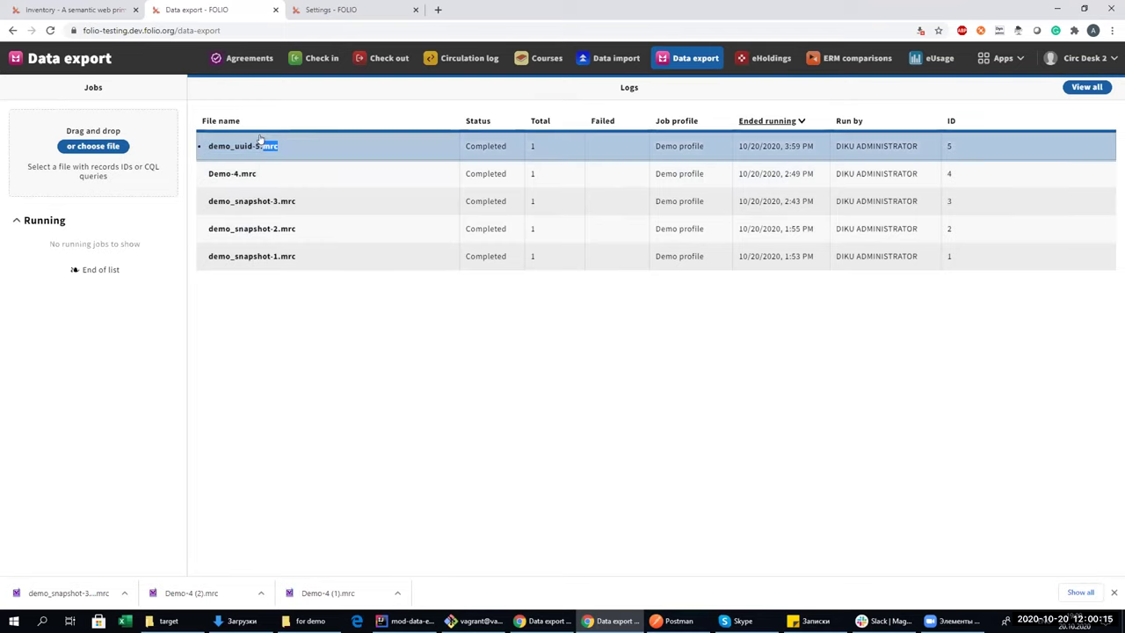
click(124, 594)
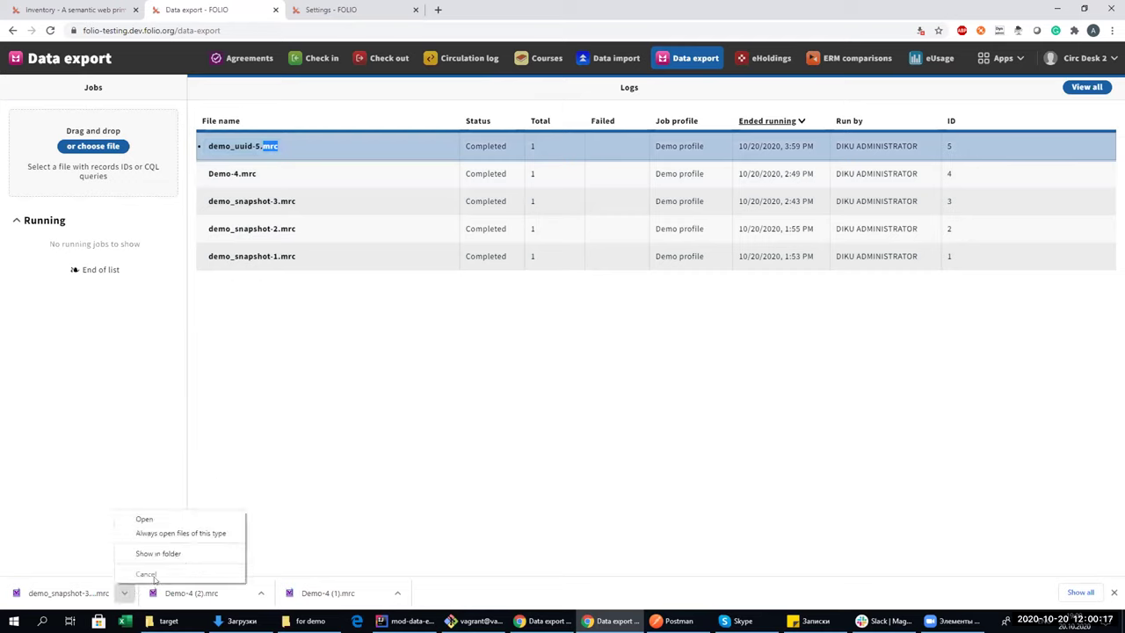
click(257, 147)
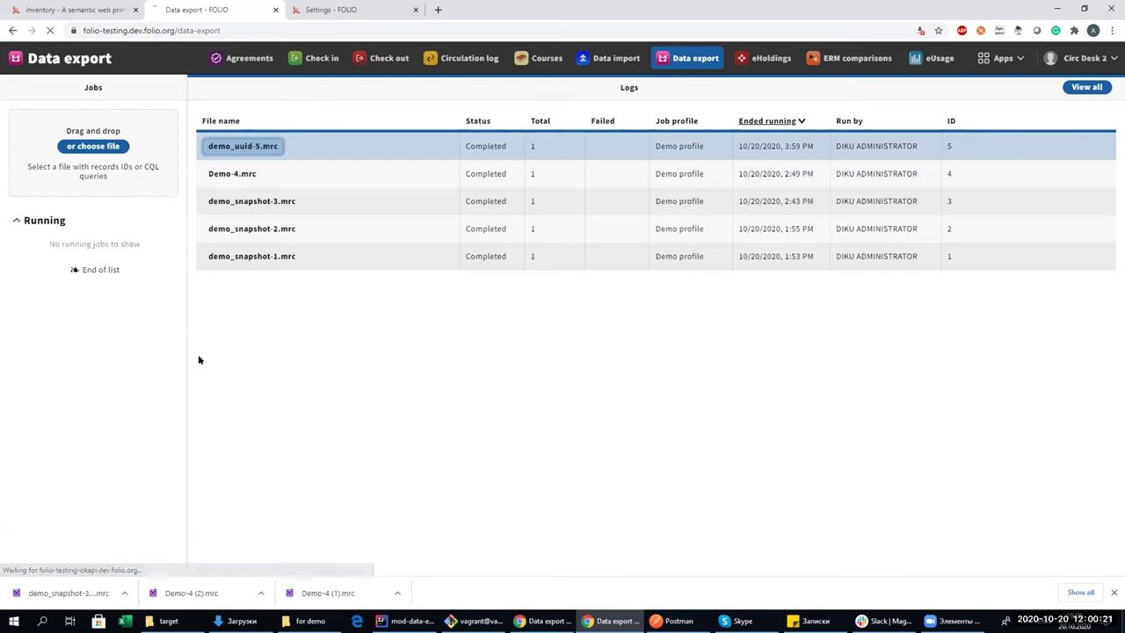
click(259, 202)
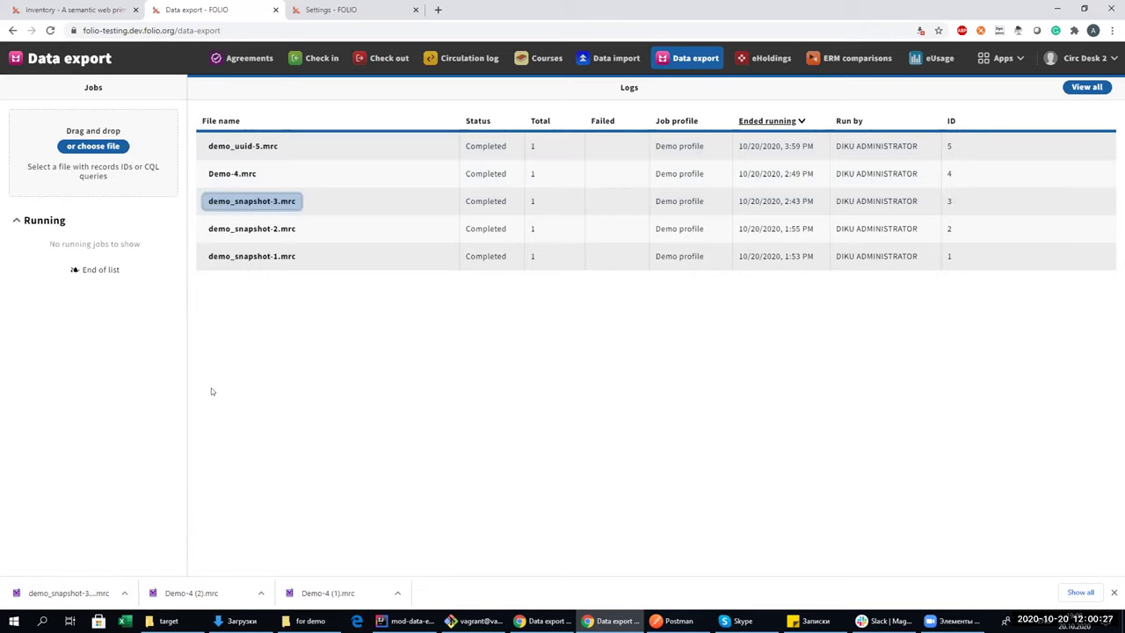
Locate the downloaded demo_snapshot-3 (1).mrc in its folder, break it in MarcEdit and open its records in MarcEditor.
click(125, 594)
click(145, 548)
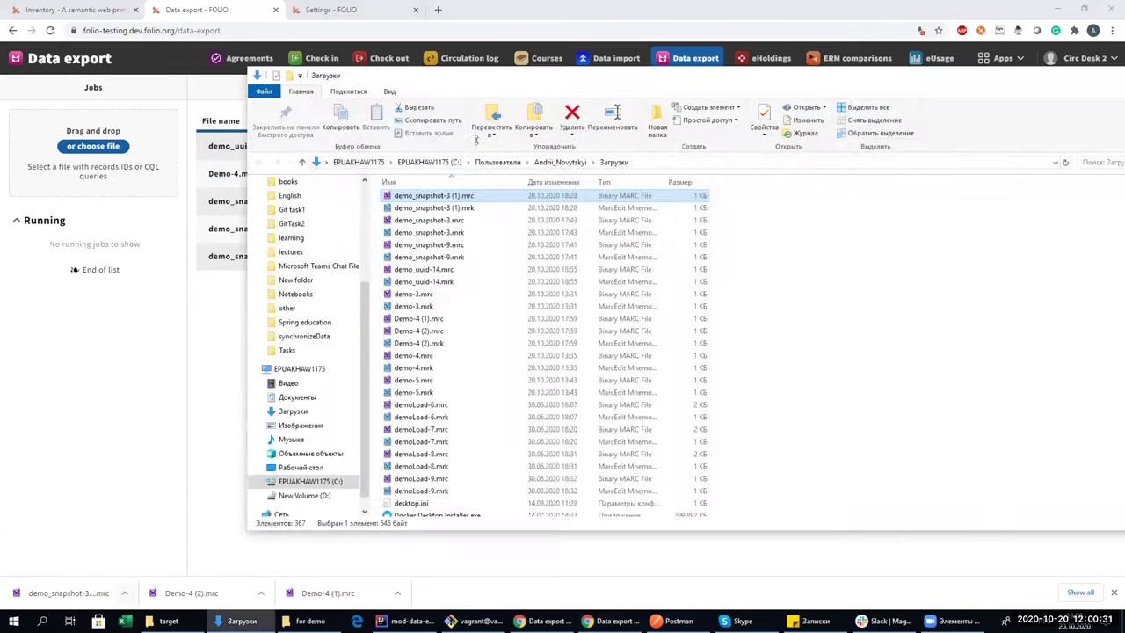
scroll(457, 290, up, 1)
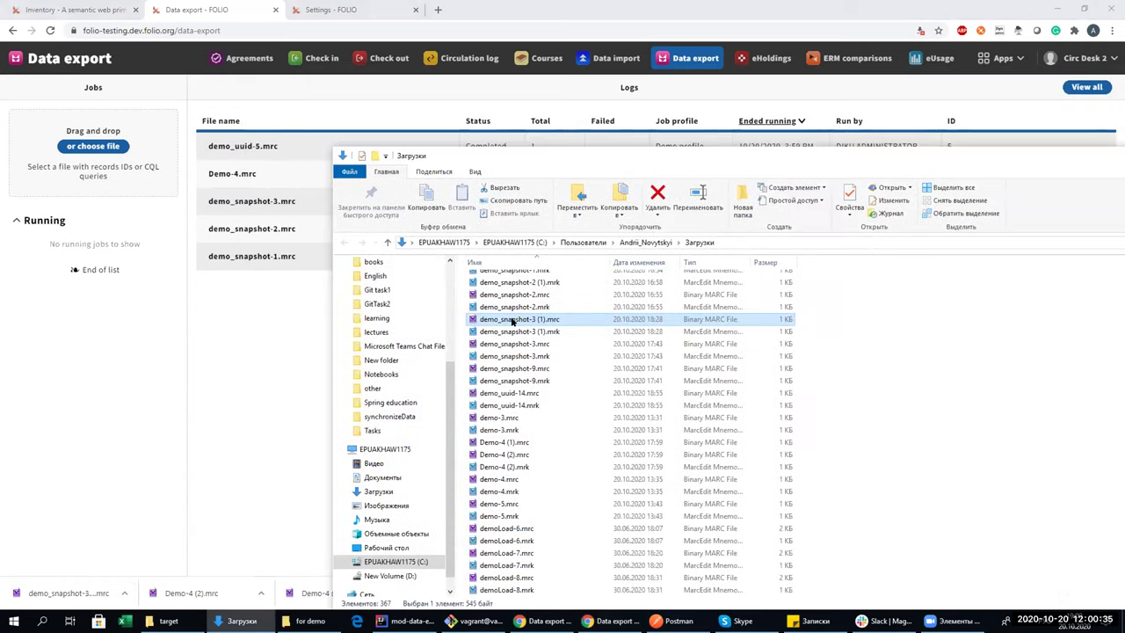
double_click(513, 322)
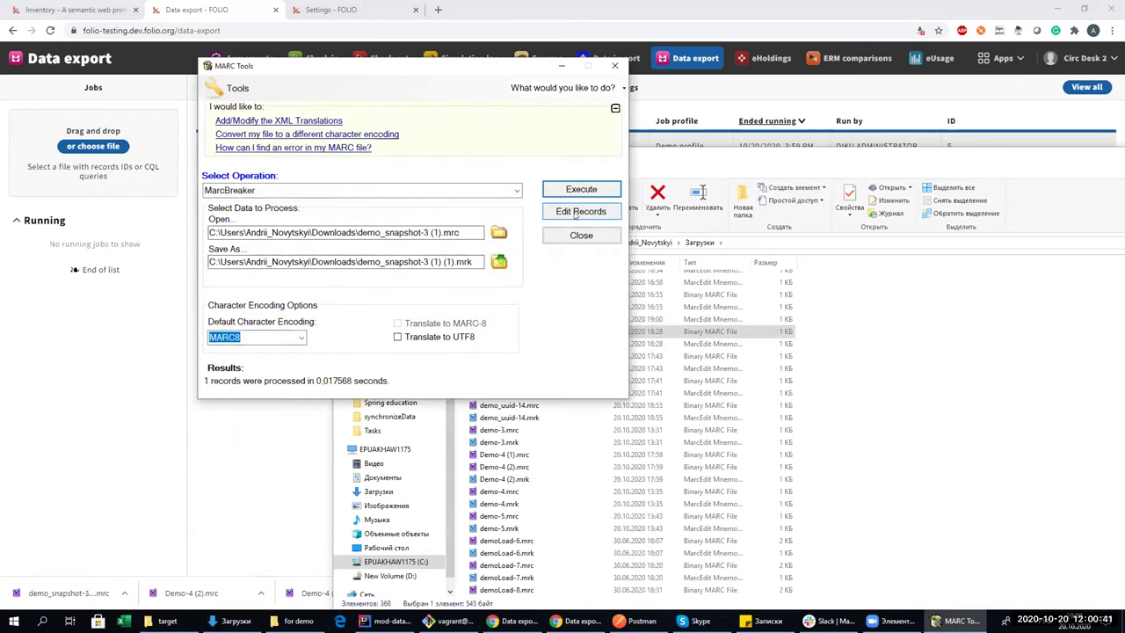
click(577, 213)
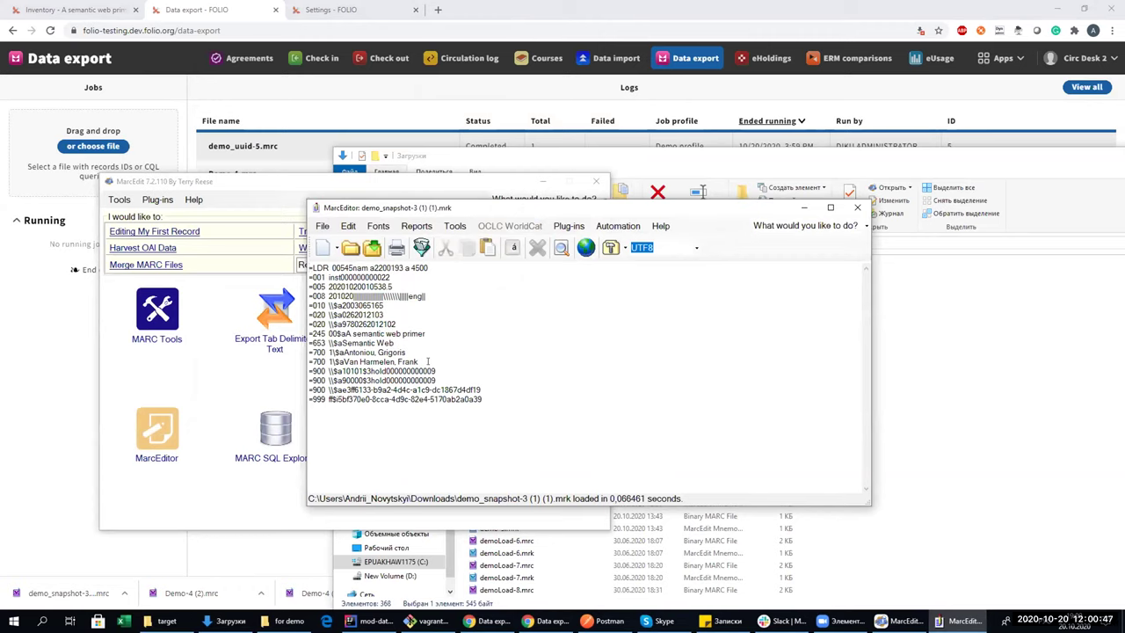
Examine the bibliographic fields and the 900 holdings and item fields of the exported record, and put MarcEdit away.
drag(418, 362, 309, 278)
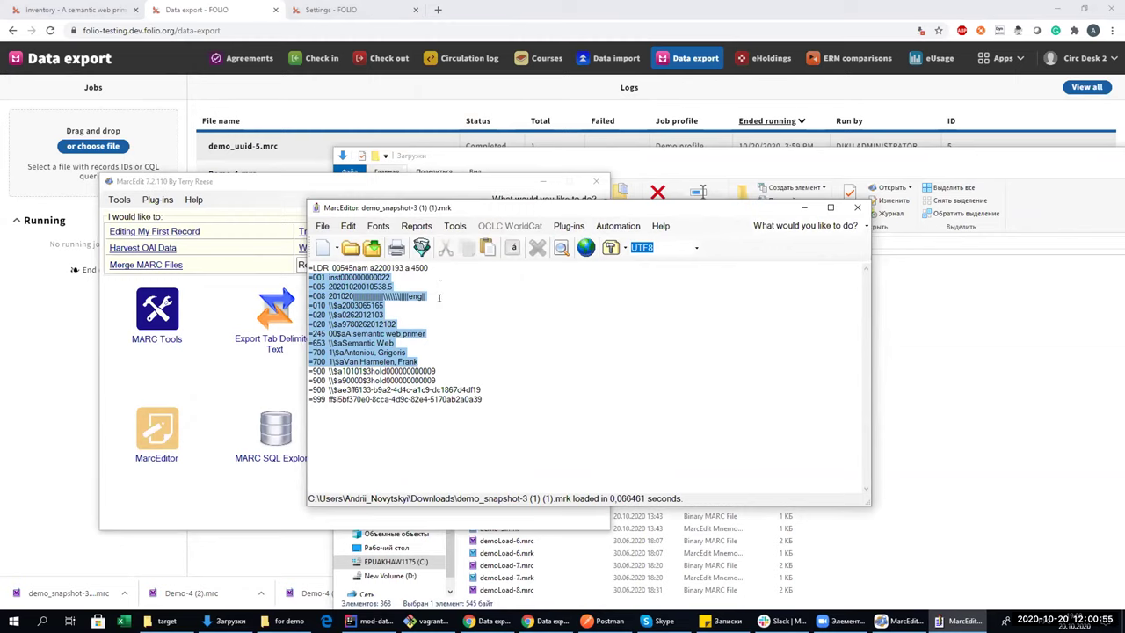
drag(511, 389, 337, 389)
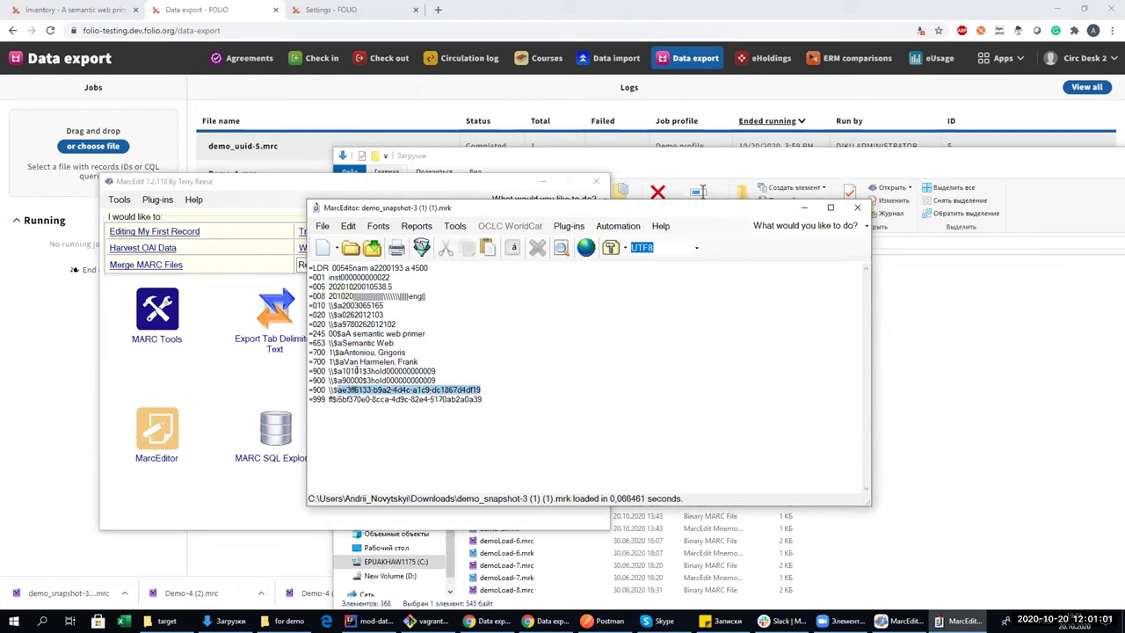
drag(342, 370, 363, 371)
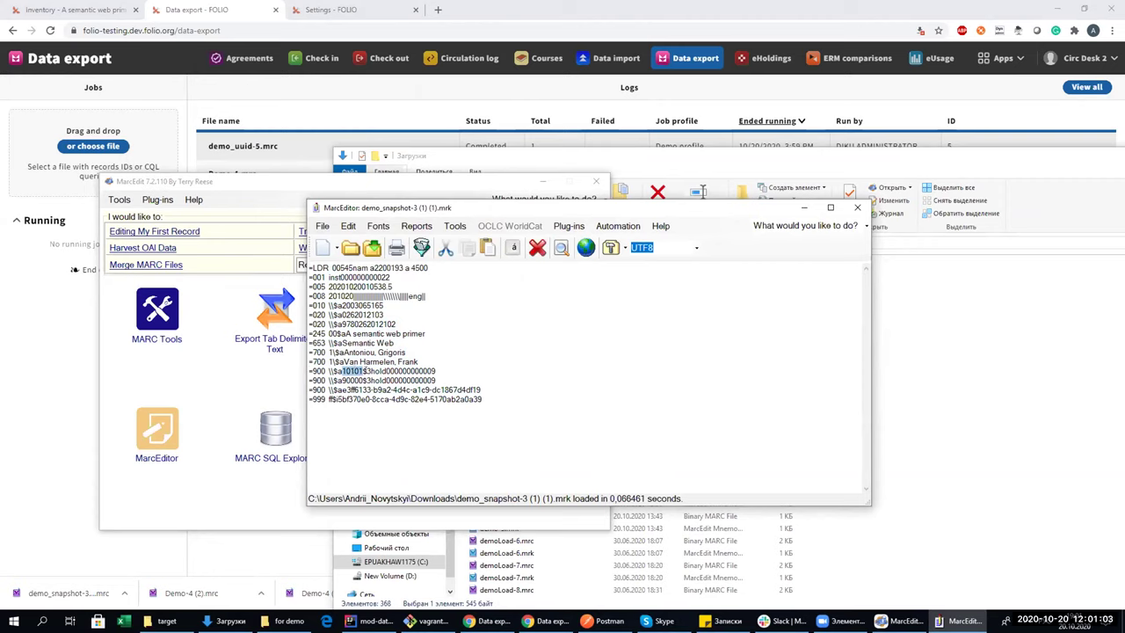
click(367, 370)
drag(369, 371, 436, 371)
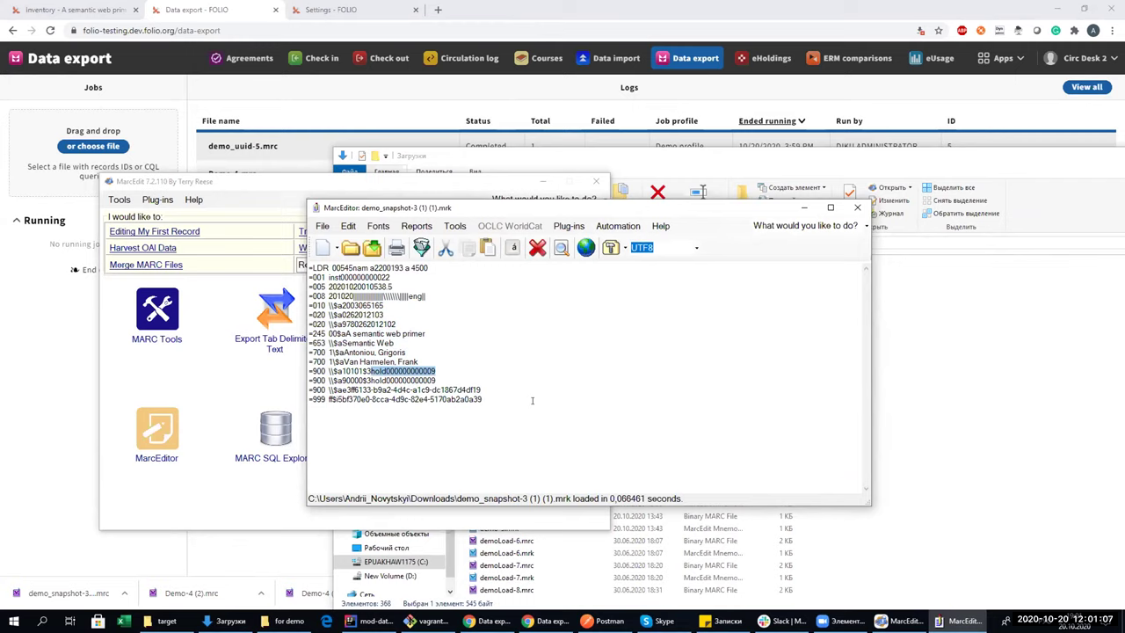
click(857, 207)
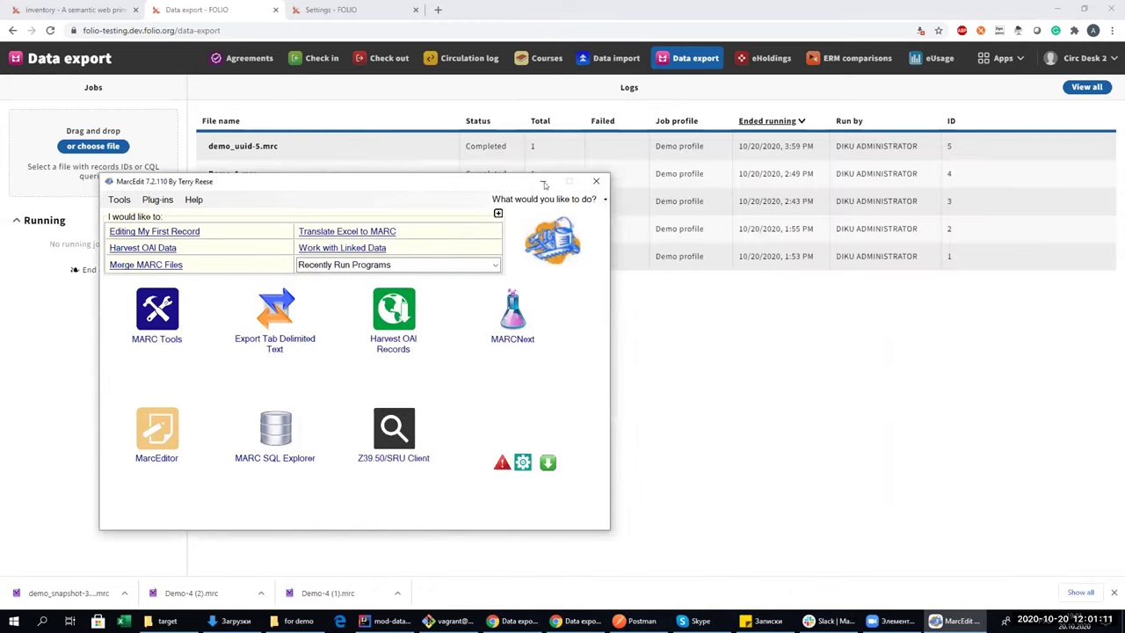
click(542, 181)
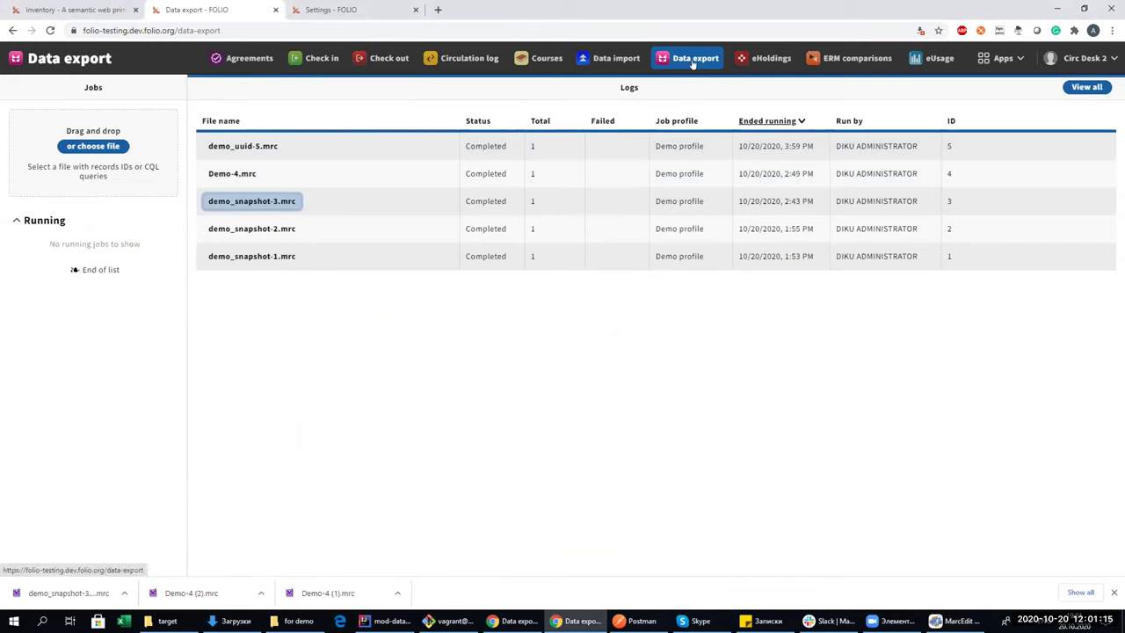
In the folio-snapshot Inventory, set the instance search option to Query search and filter the instances by the language English.
click(999, 58)
click(877, 129)
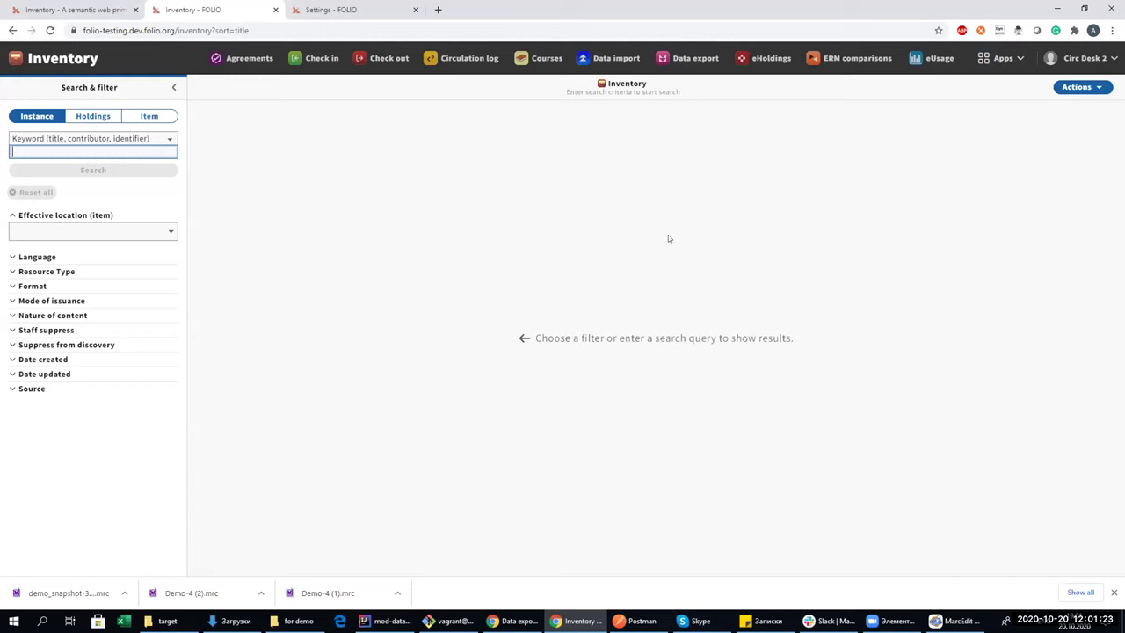
click(517, 620)
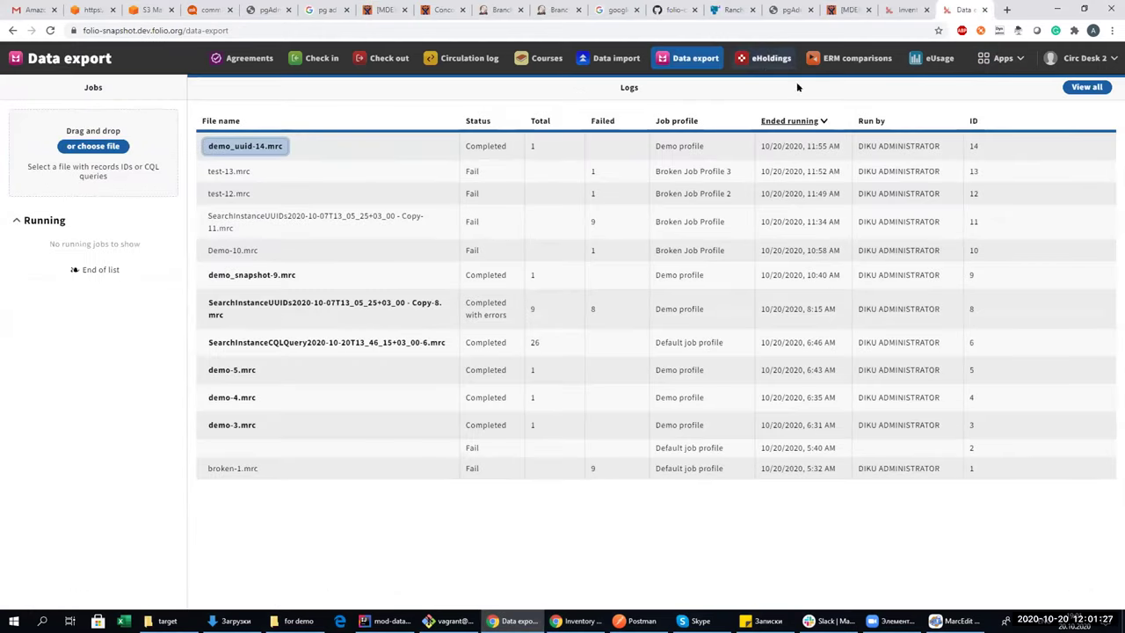
click(1007, 59)
click(894, 132)
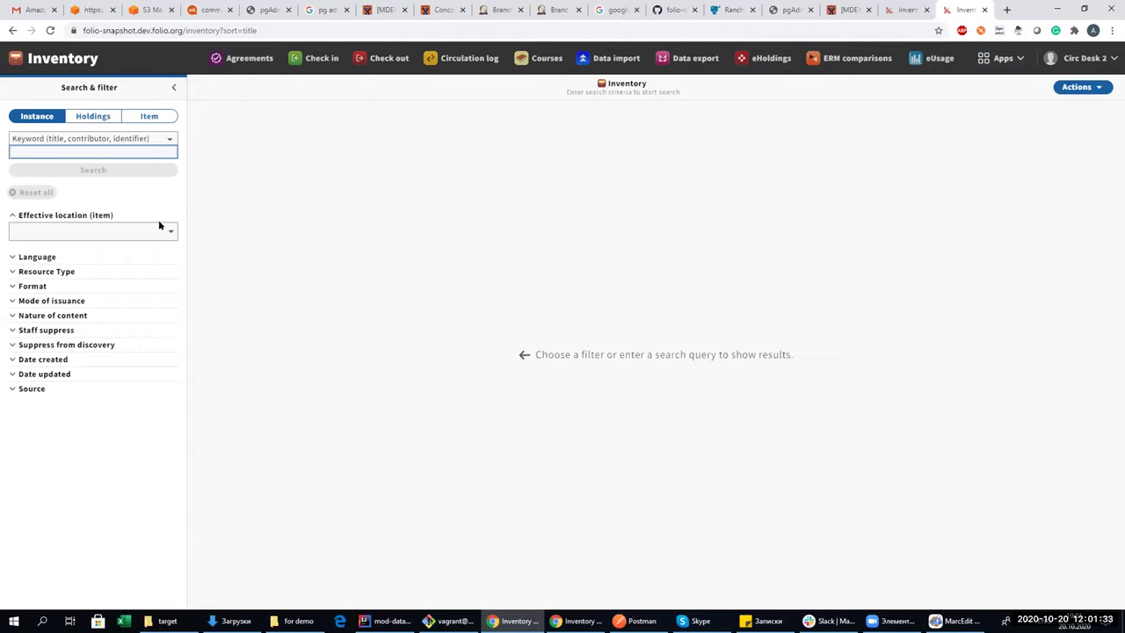
click(144, 139)
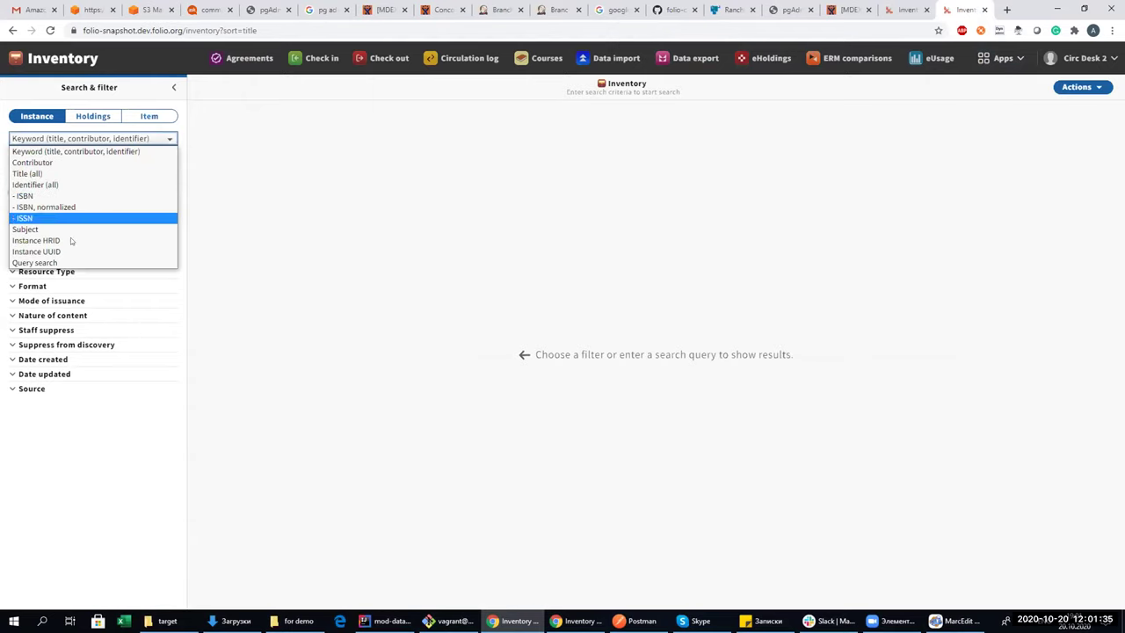
click(88, 262)
click(110, 258)
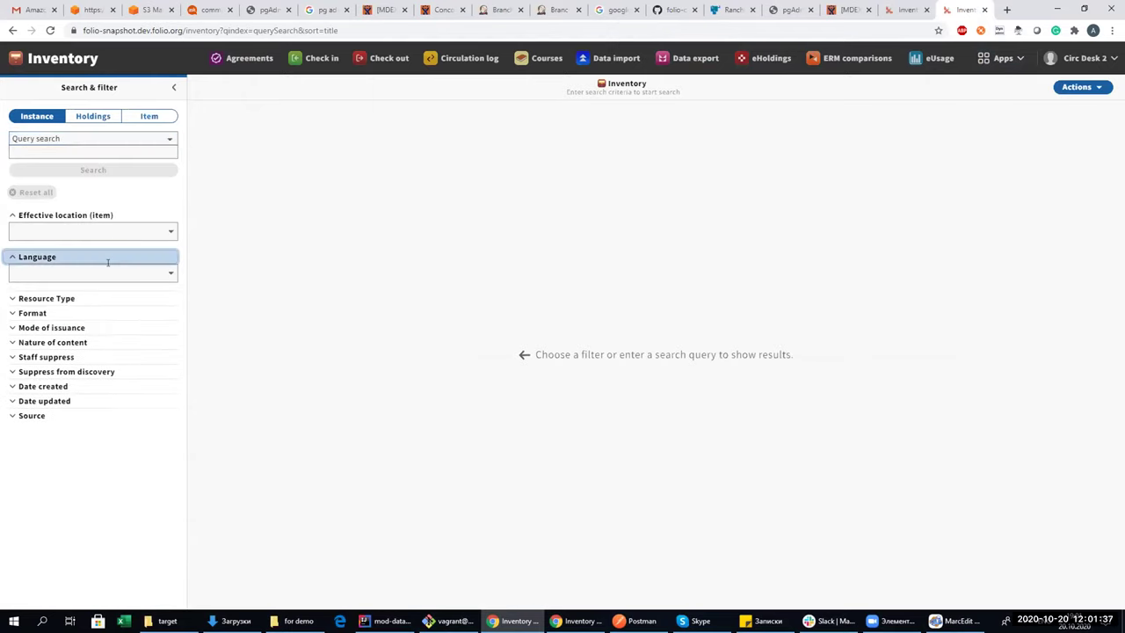
text(Engl)
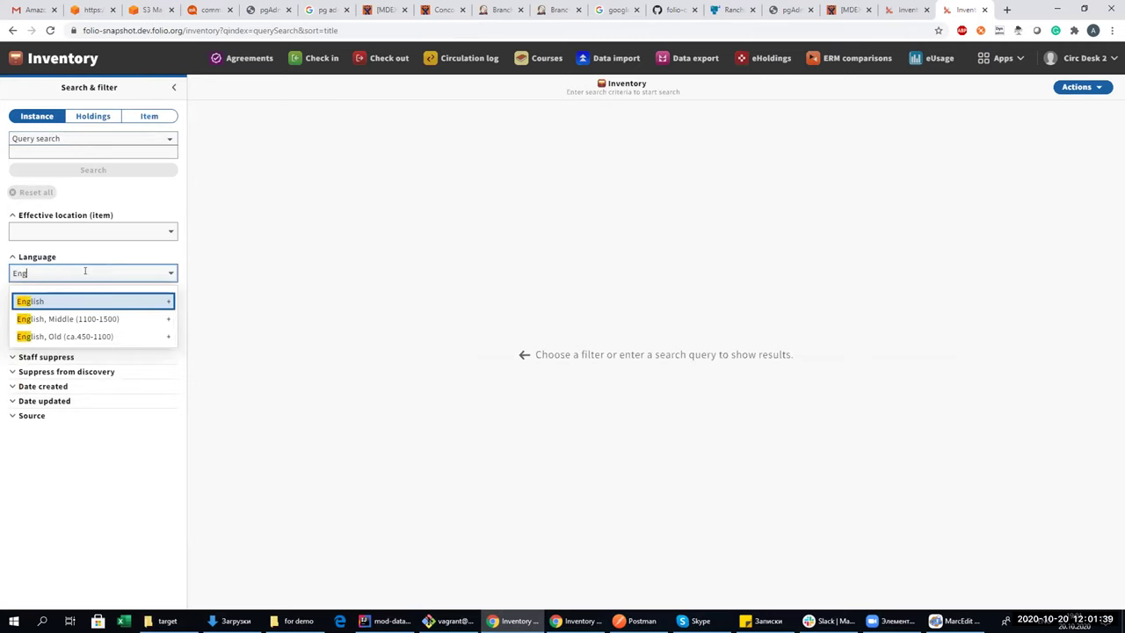
click(95, 299)
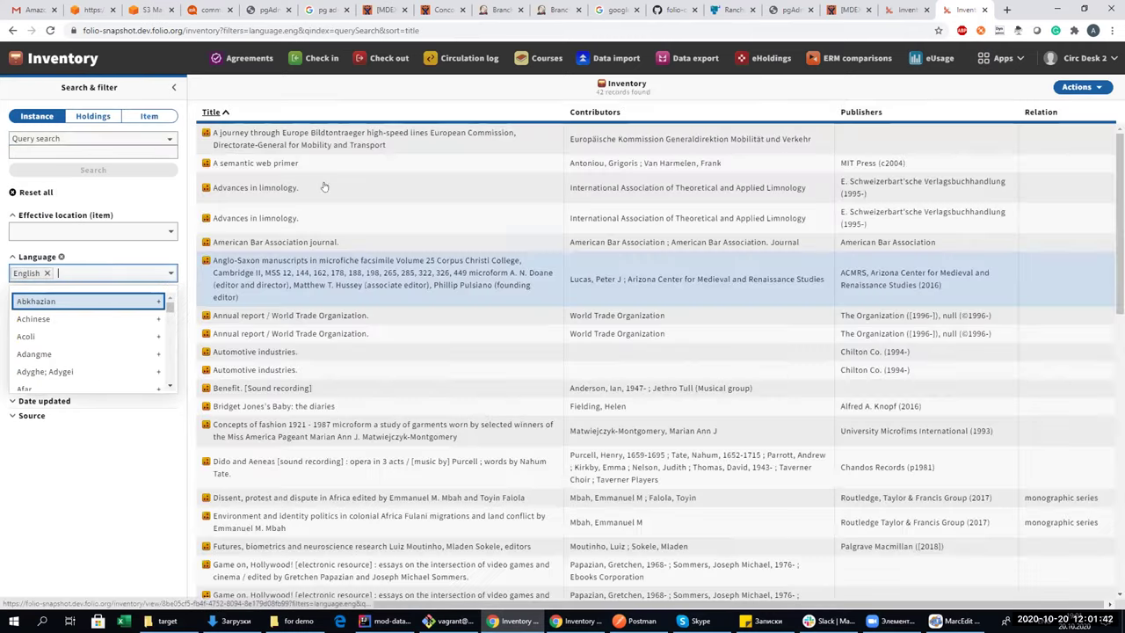
click(537, 90)
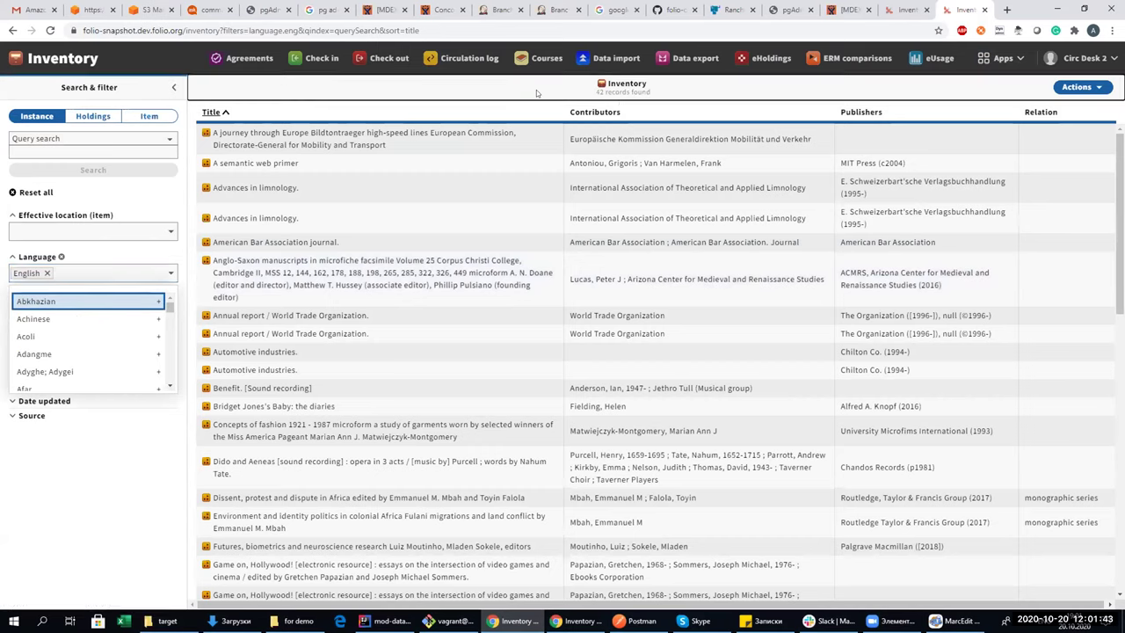
Save the CQL query of the filtered instances and check the contents of the downloaded .cql file in Notepad++.
click(1081, 87)
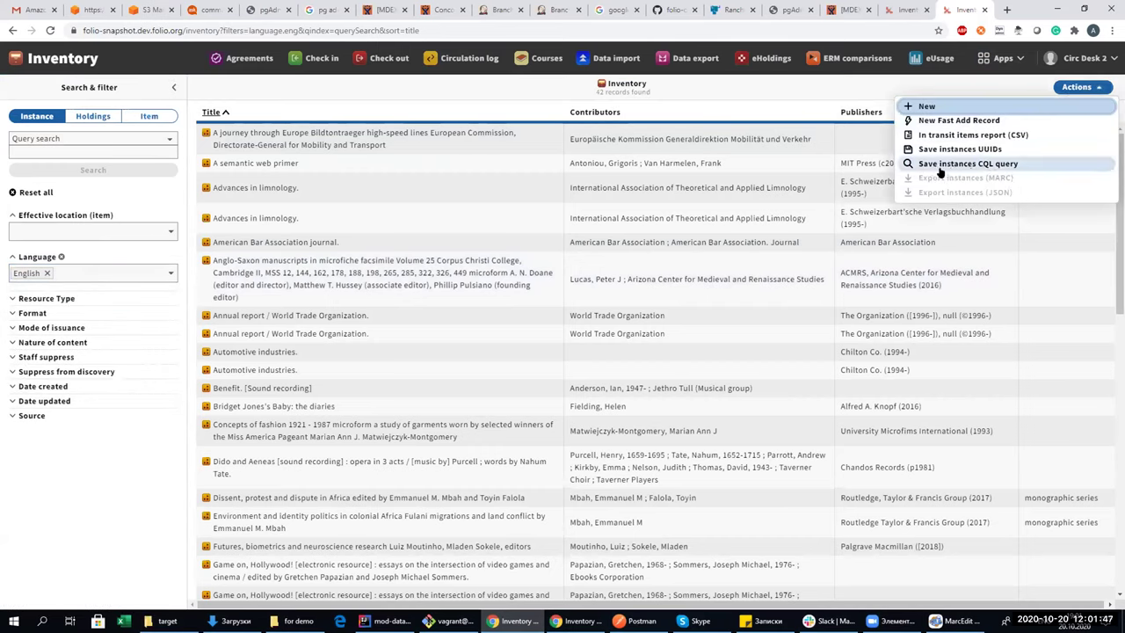
click(967, 164)
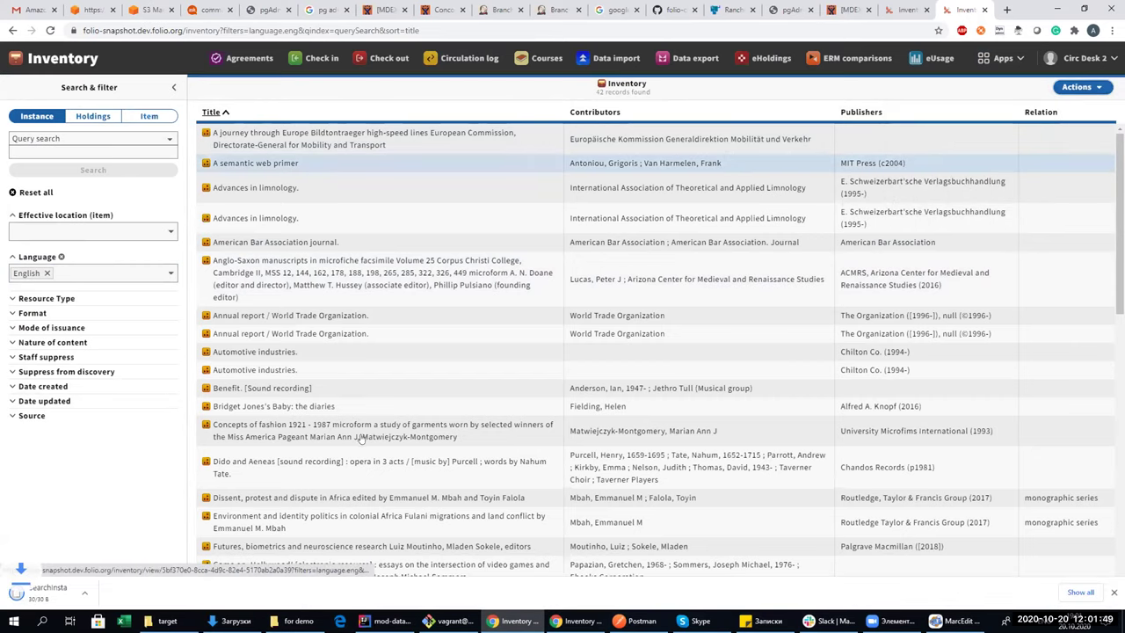
click(125, 595)
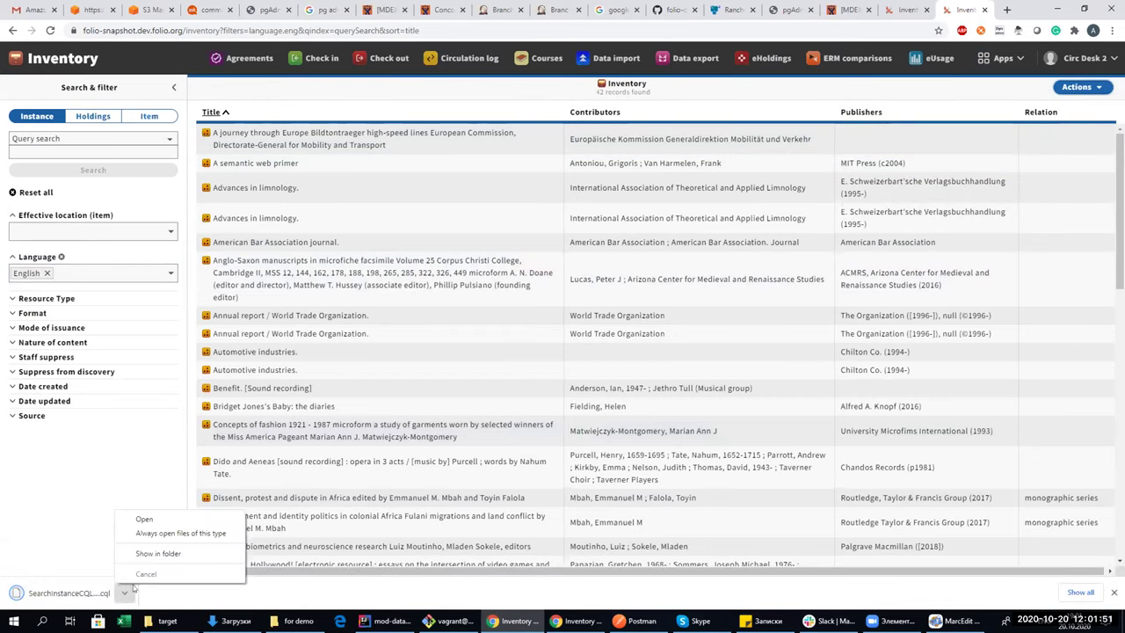
key(Return)
right_click(489, 589)
click(535, 385)
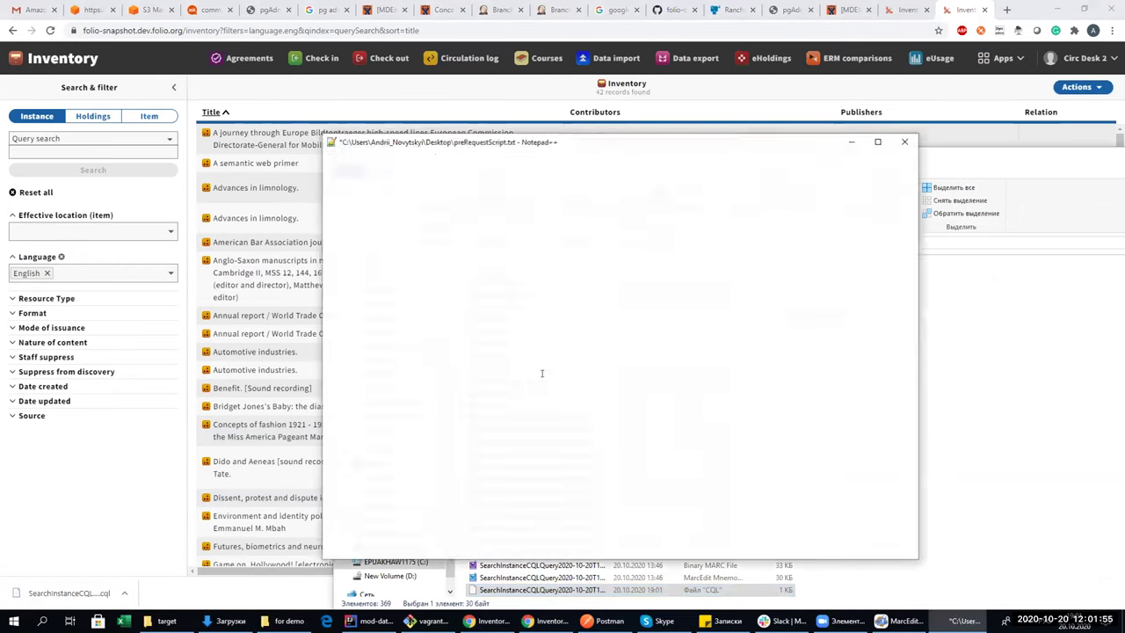
key(ctrl+a)
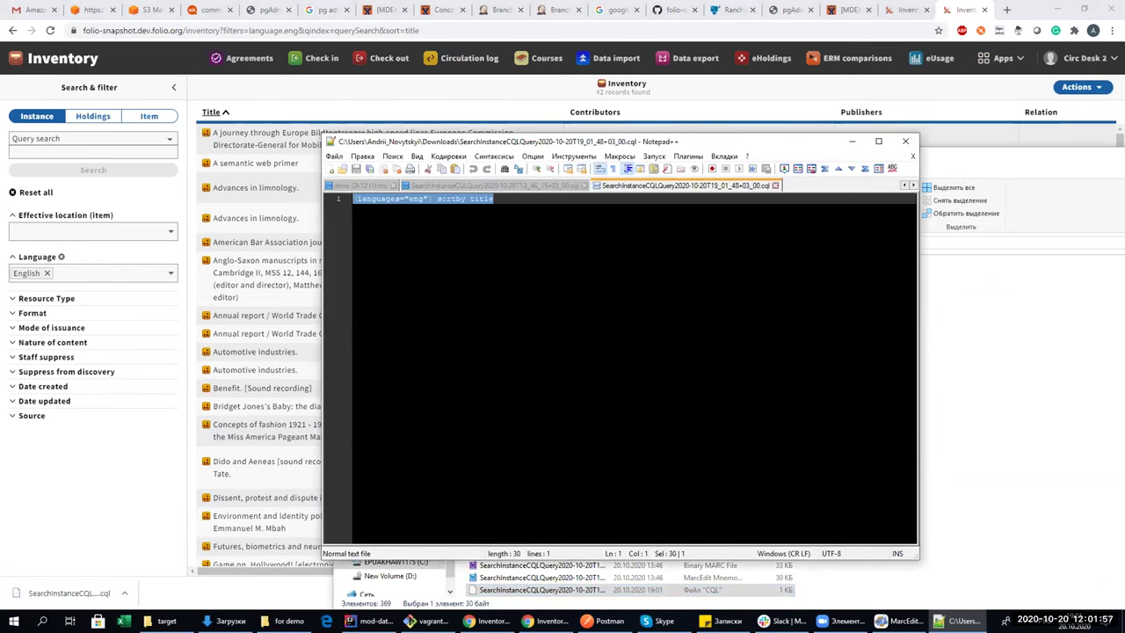
key(Right)
click(905, 141)
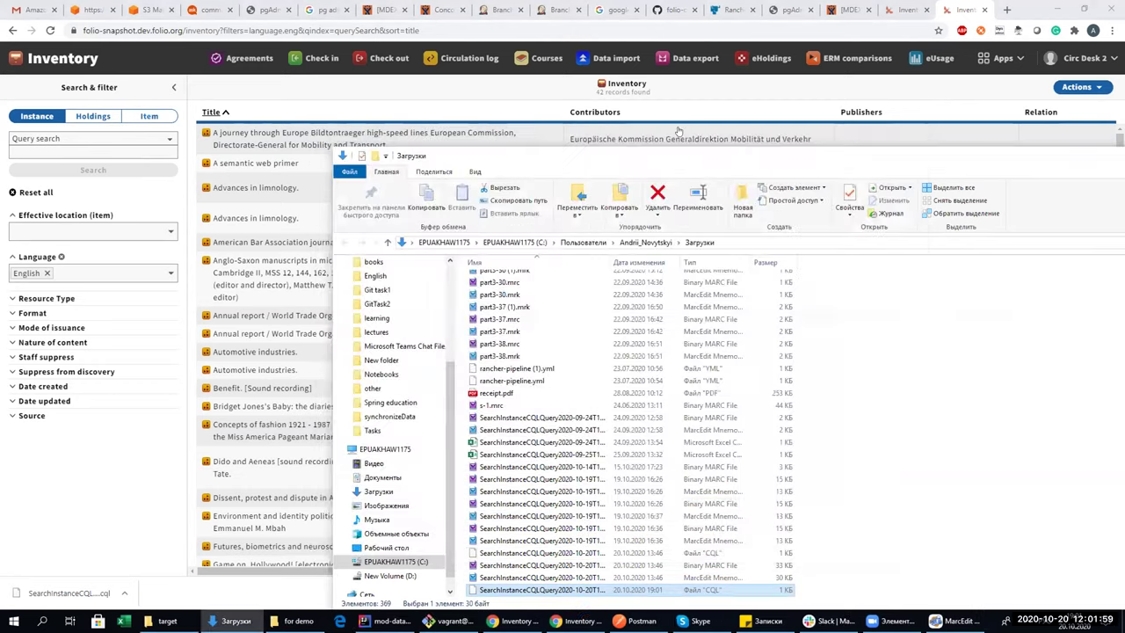
Run a data export of the saved SearchInstanceCQLQuery .cql file with the Default job profile.
click(791, 101)
click(683, 59)
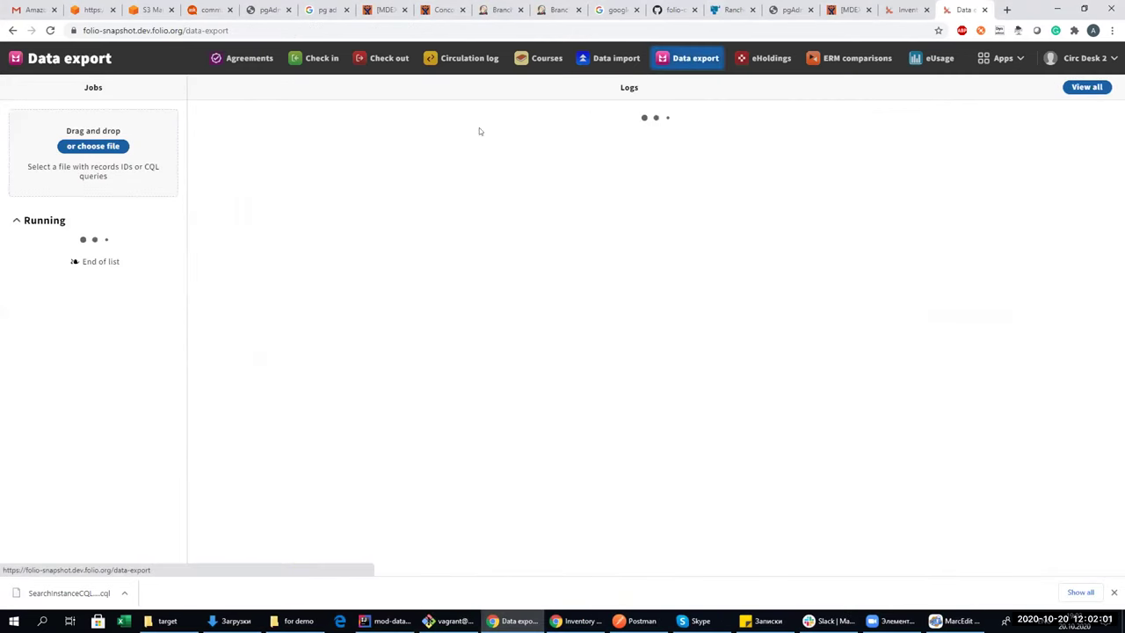
drag(67, 593, 81, 176)
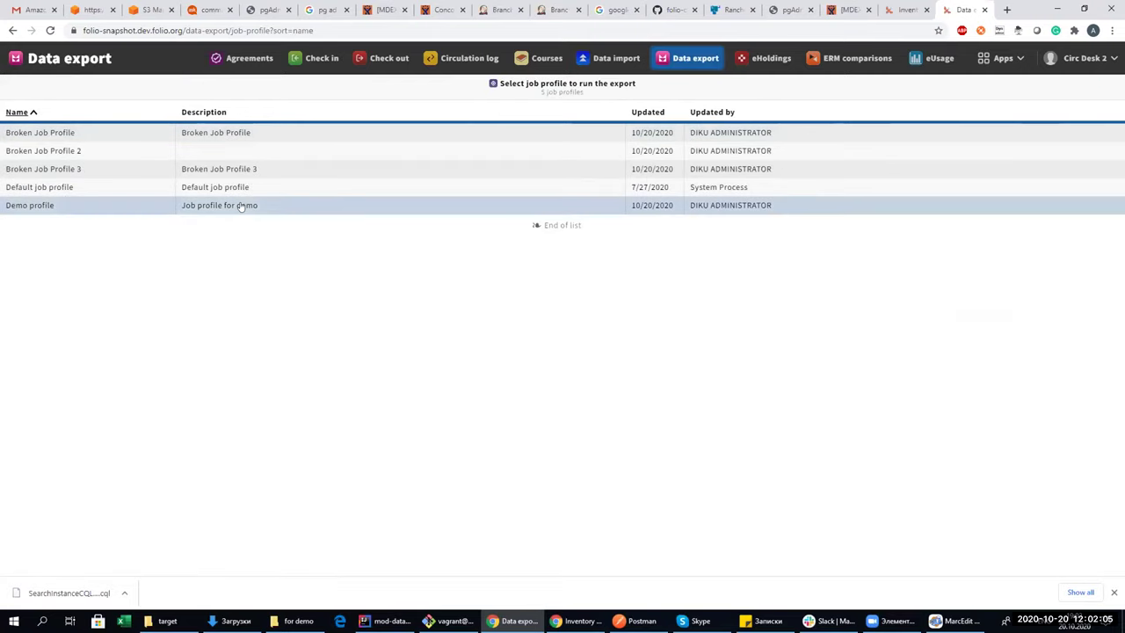
click(267, 187)
click(693, 168)
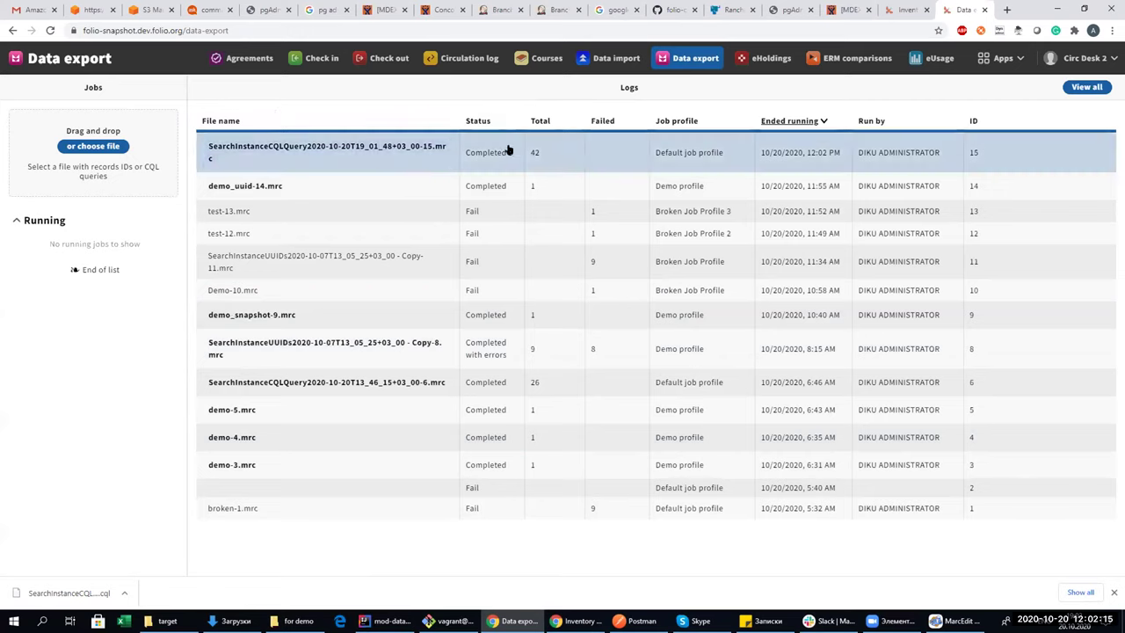
Download the exported SearchInstanceCQLQuery2020-10-20T19_01_48+03_00-15.mrc and open its records in MarcEditor.
click(326, 148)
click(69, 583)
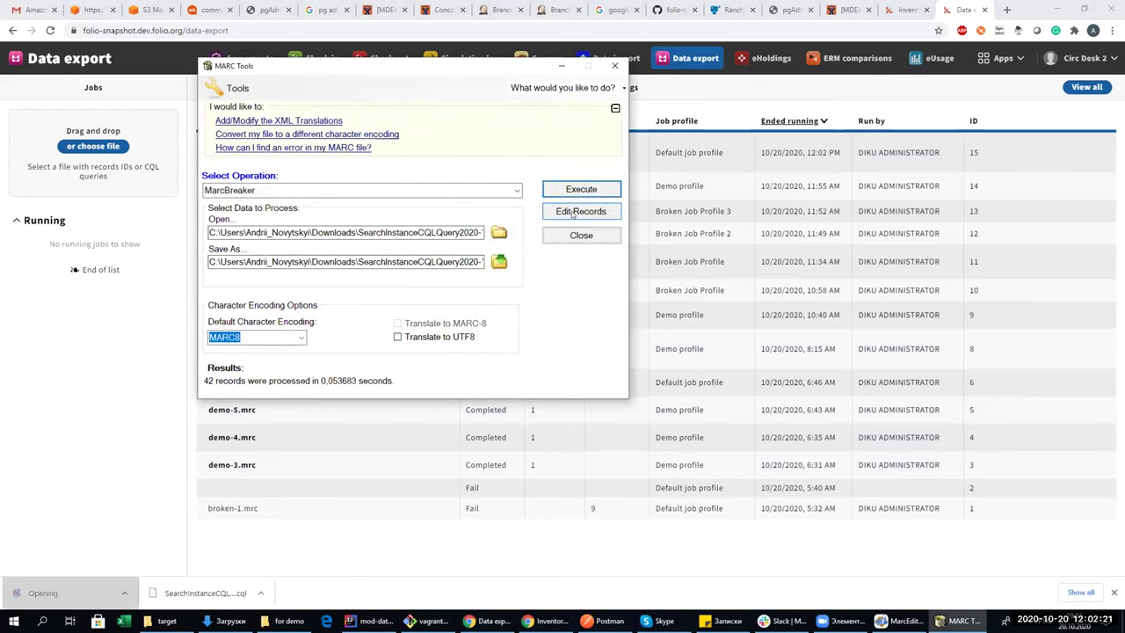
click(573, 213)
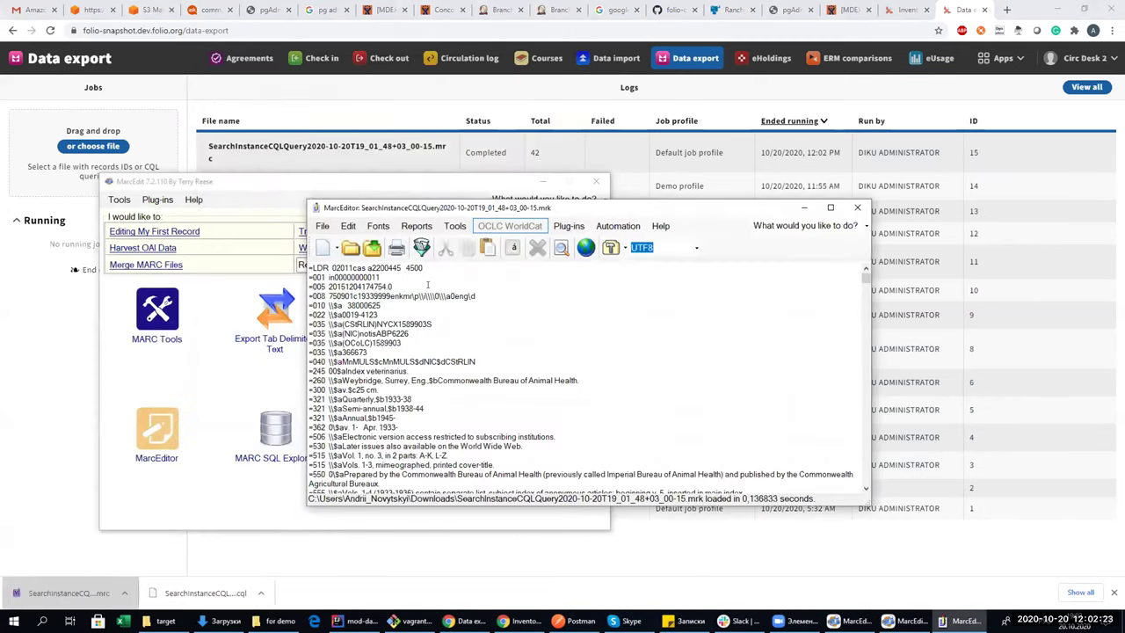
Run a Field Count report on the exported records, check the entry for field 245, and put the MarcEdit windows away.
mouse_move(866, 278)
mouse_down()
mouse_move(866, 463)
mouse_move(865, 278)
mouse_up()
click(417, 226)
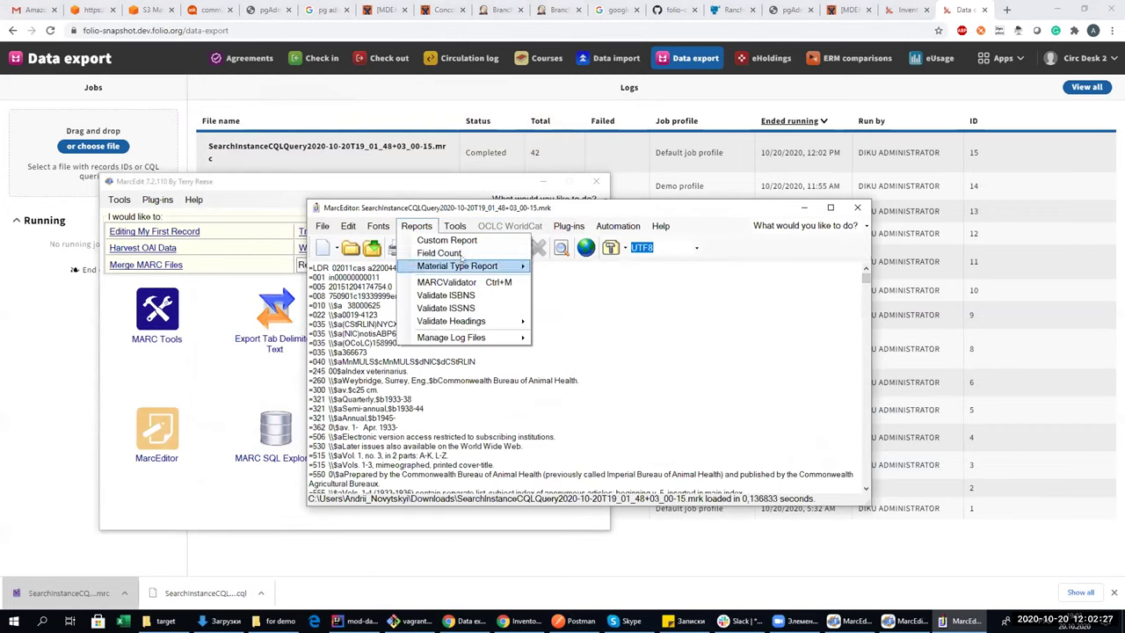
click(461, 255)
scroll(549, 288, down, 10)
scroll(550, 289, up, 8)
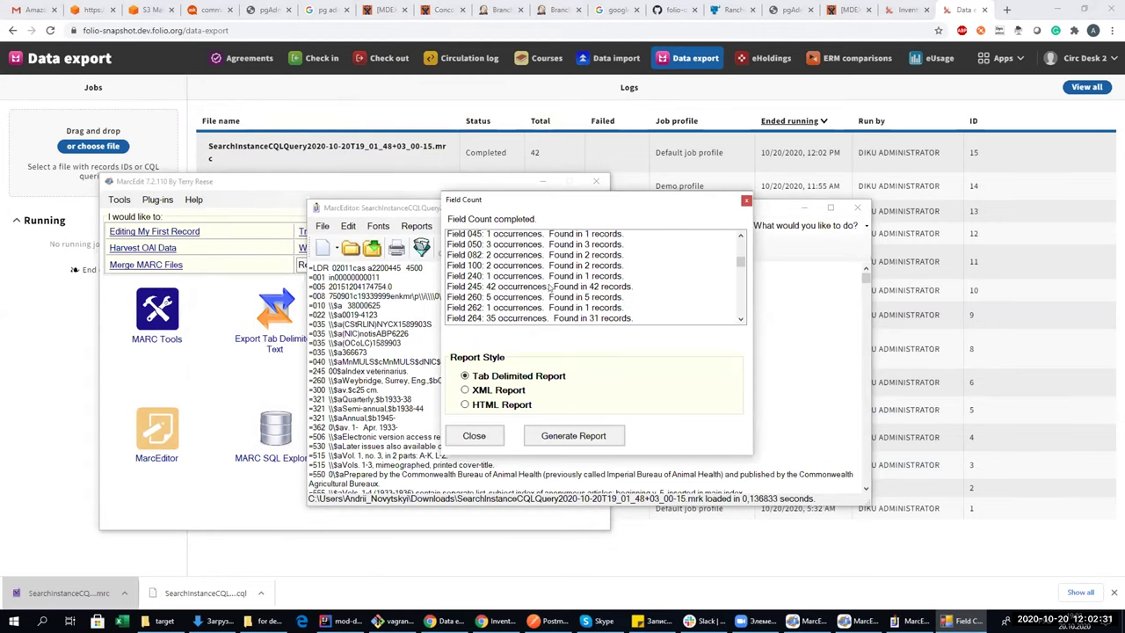
click(620, 288)
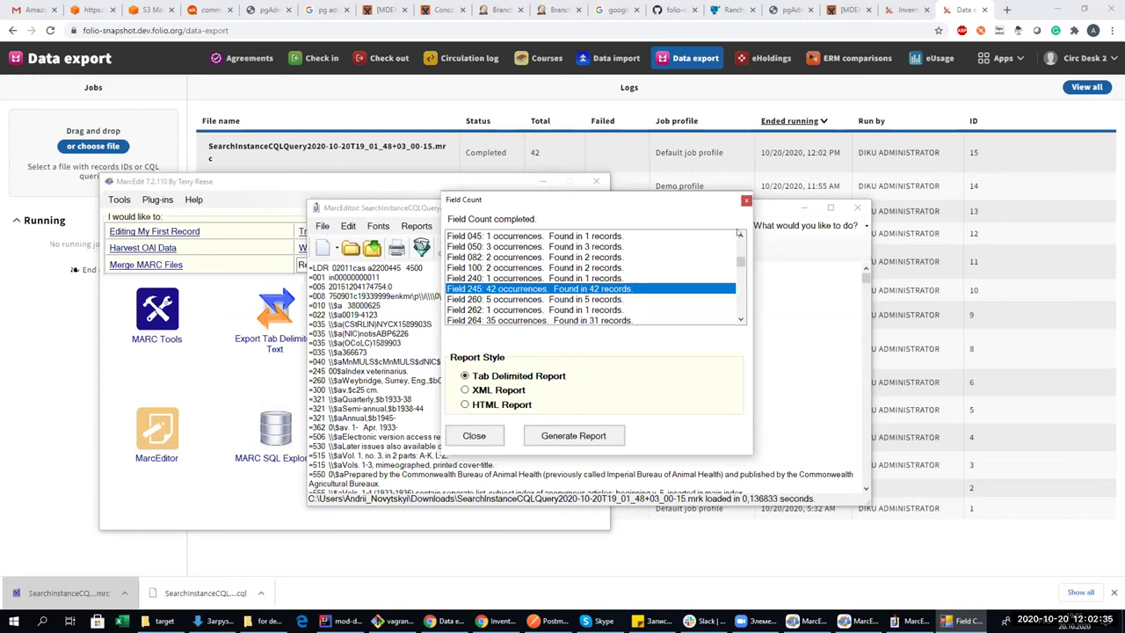
click(746, 200)
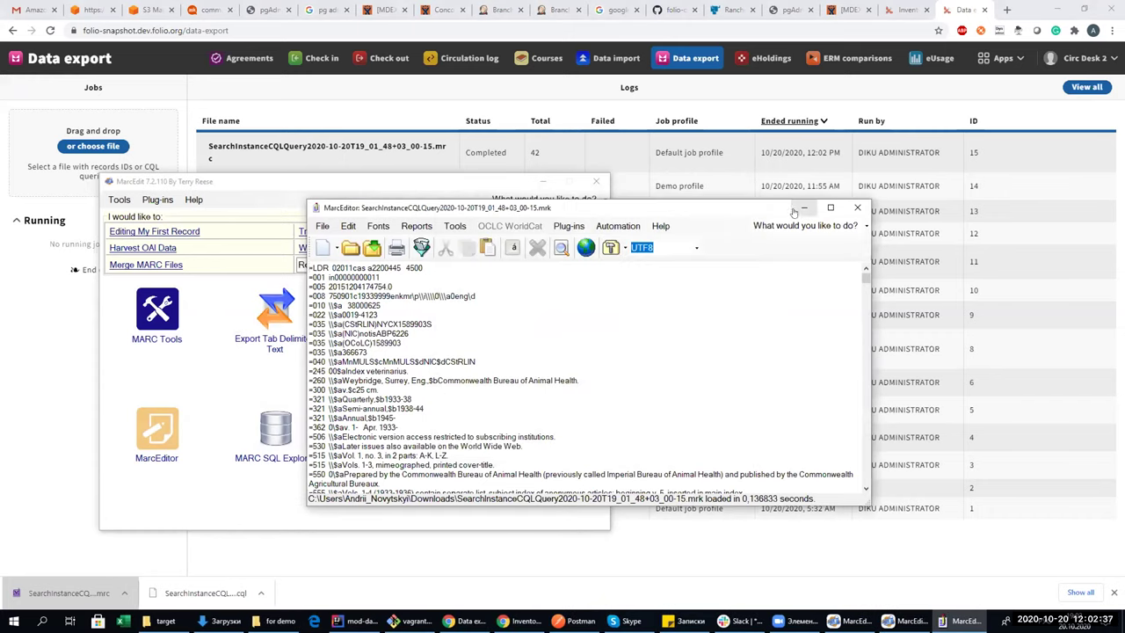
click(804, 208)
click(543, 181)
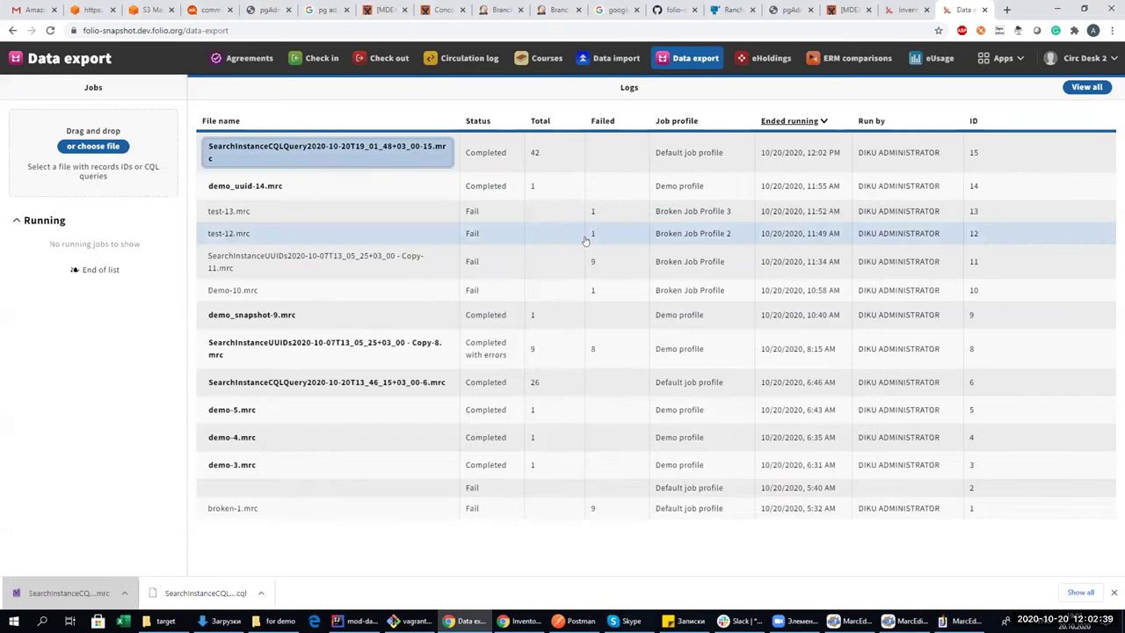
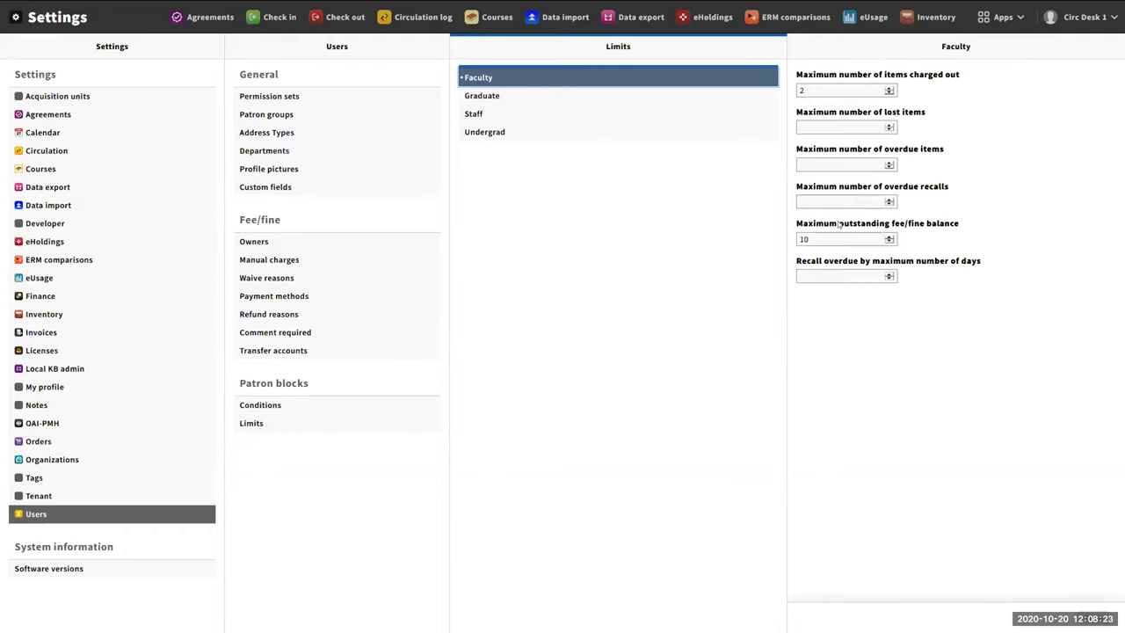
Review the Faculty patron block limits, switch to the faculty patron's record in Users, and compare its patron blocks with its fees/fines and loans.
double_click(813, 239)
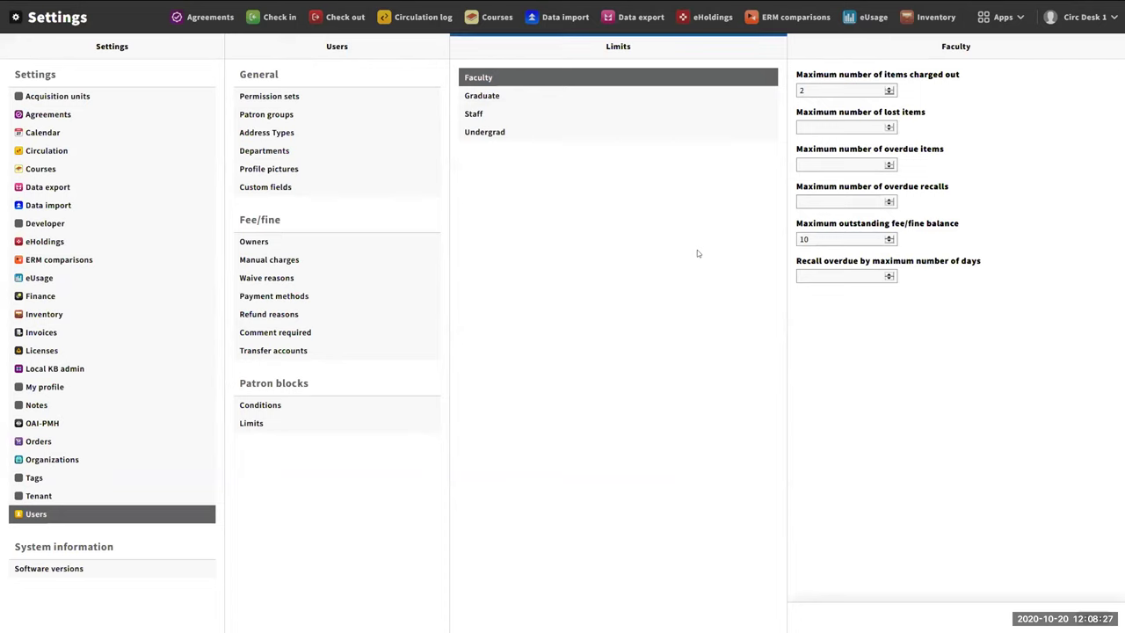
key(alt+Tab)
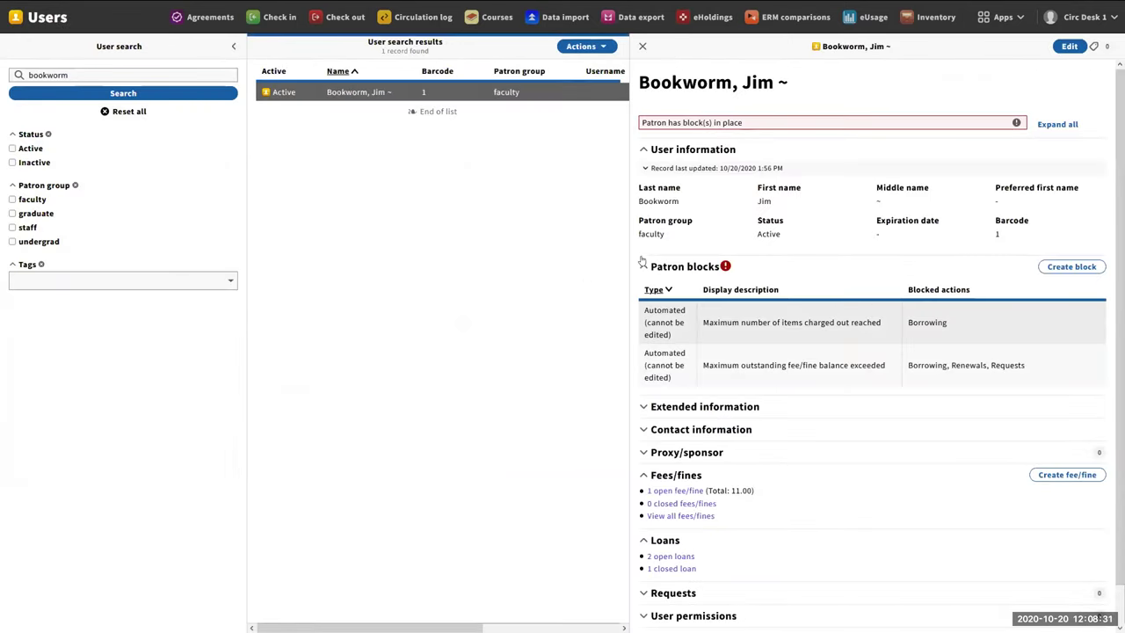
double_click(649, 233)
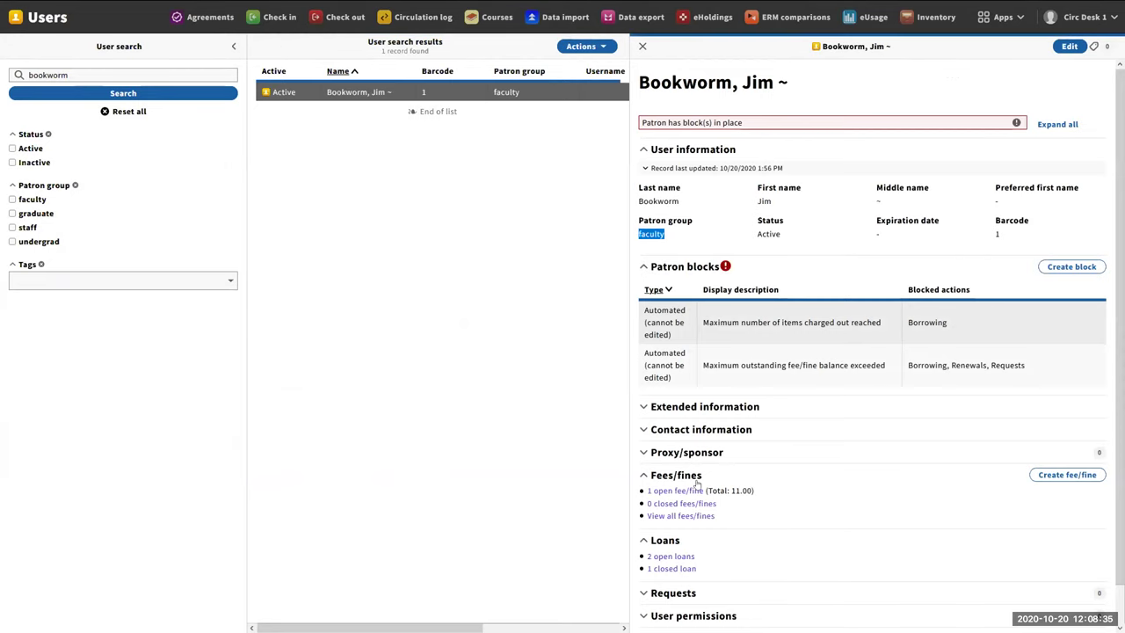
scroll(664, 479, down, 1)
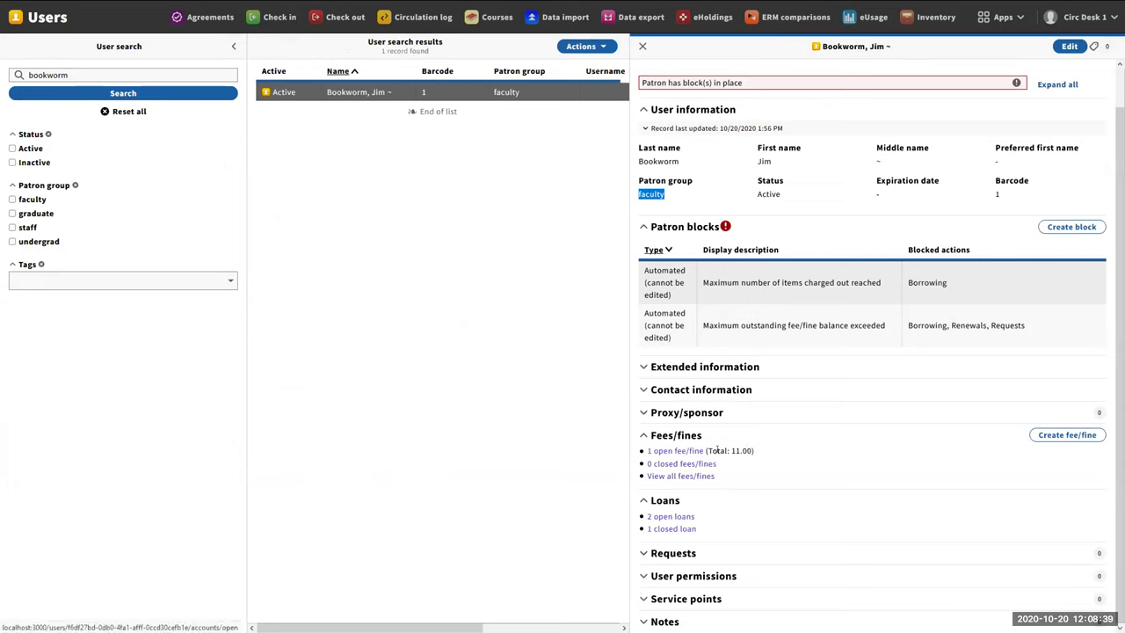
drag(730, 450, 753, 450)
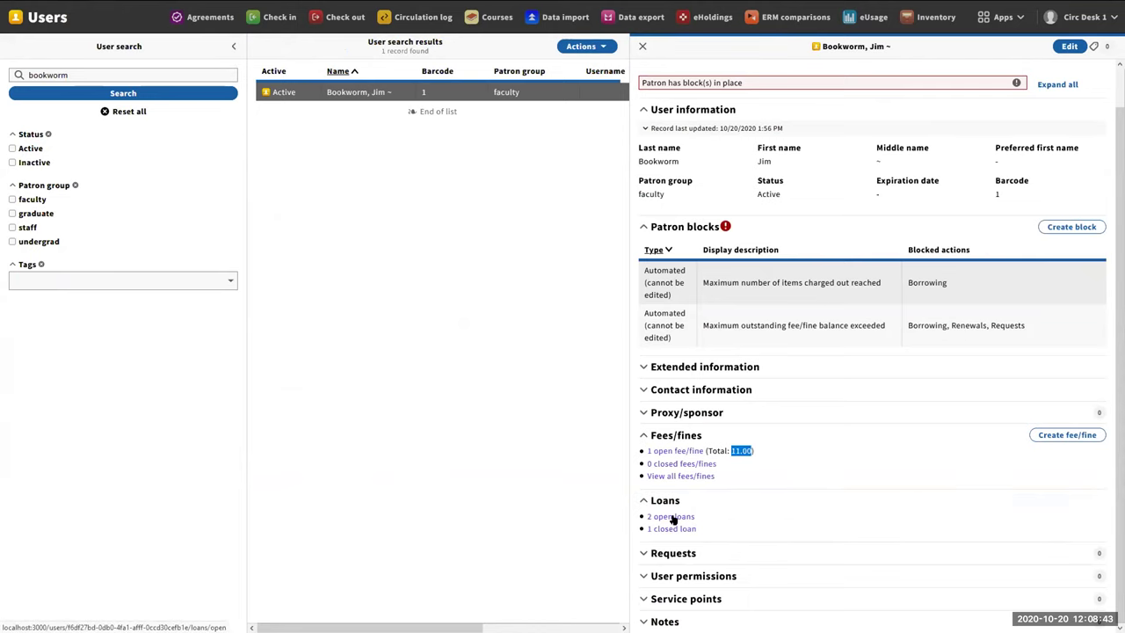
scroll(710, 482, up, 1)
scroll(711, 483, down, 1)
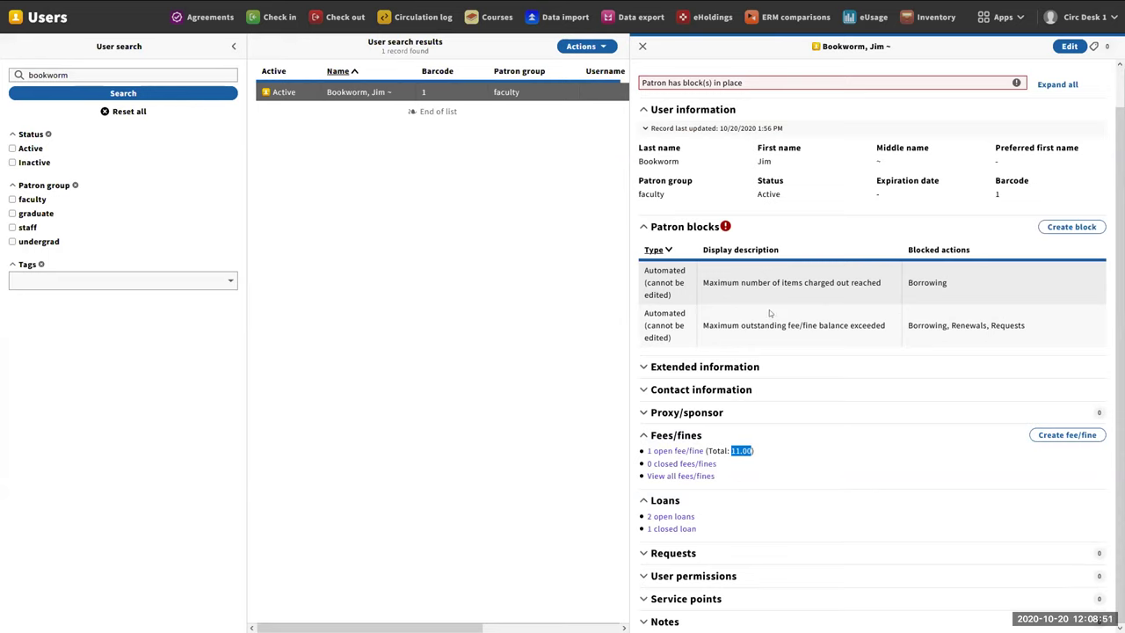
click(701, 280)
drag(700, 280, 849, 282)
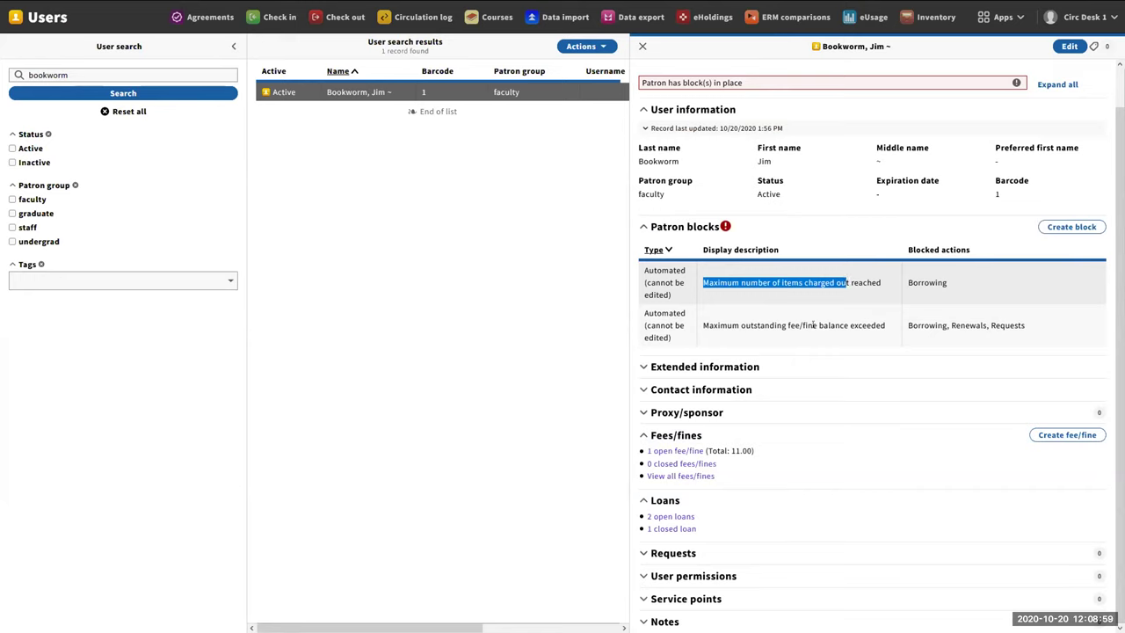
click(756, 309)
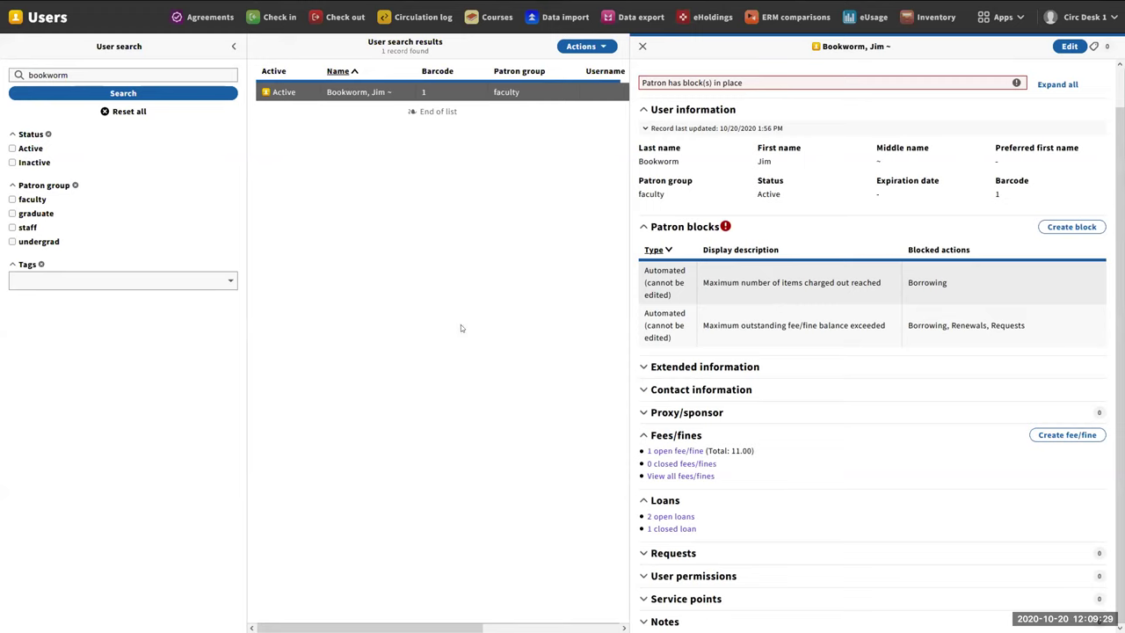
Switch to pgAdmin and query all rows of diku_mod_patron_blocks.fee_fine_balance_changed_event and diku_mod_patron_blocks.item_checked_out_event separately.
key(alt+Tab)
key(alt+Tab)
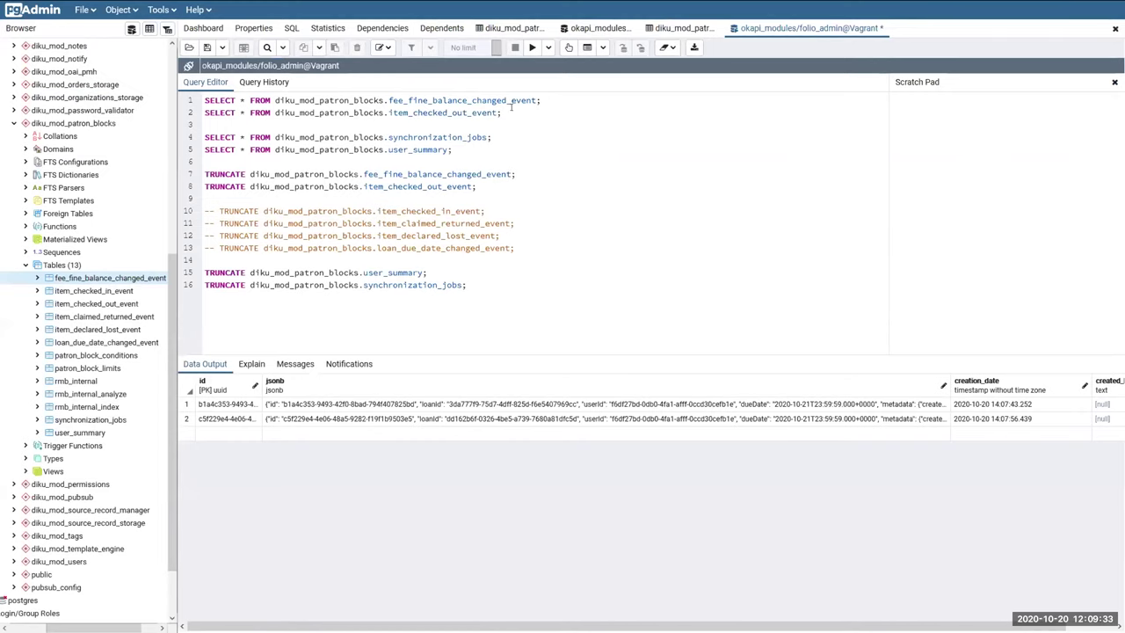
drag(548, 100, 200, 99)
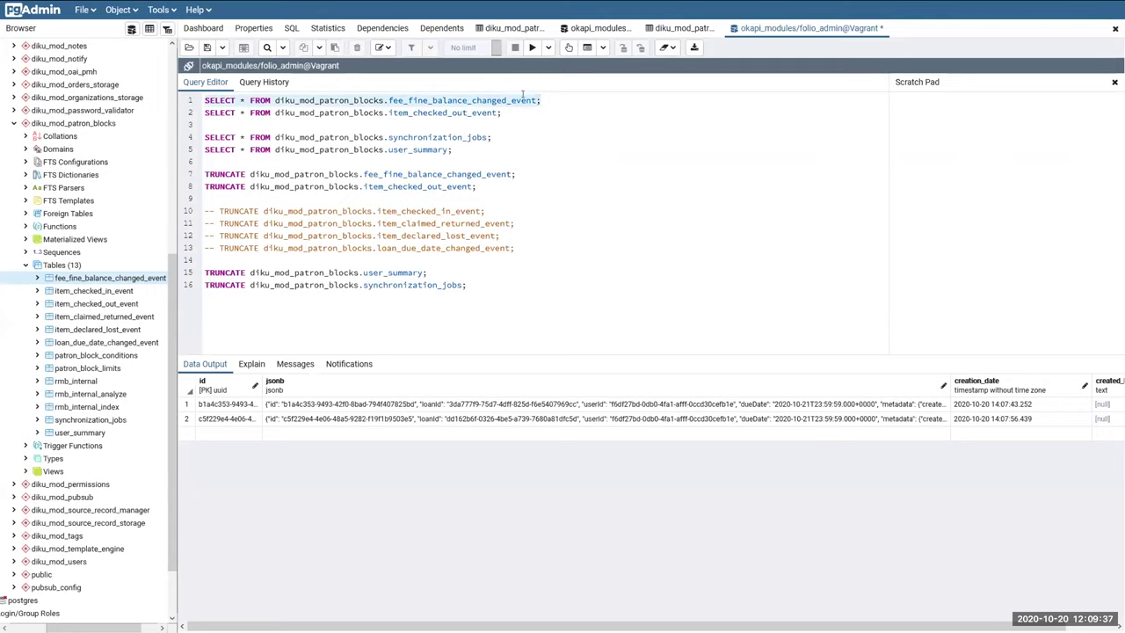
click(531, 48)
drag(510, 113, 202, 112)
click(532, 48)
Switch back to FOLIO Users, reload the patron's record, and examine its Fees/fines, Loans and Patron blocks sections.
key(alt+Tab)
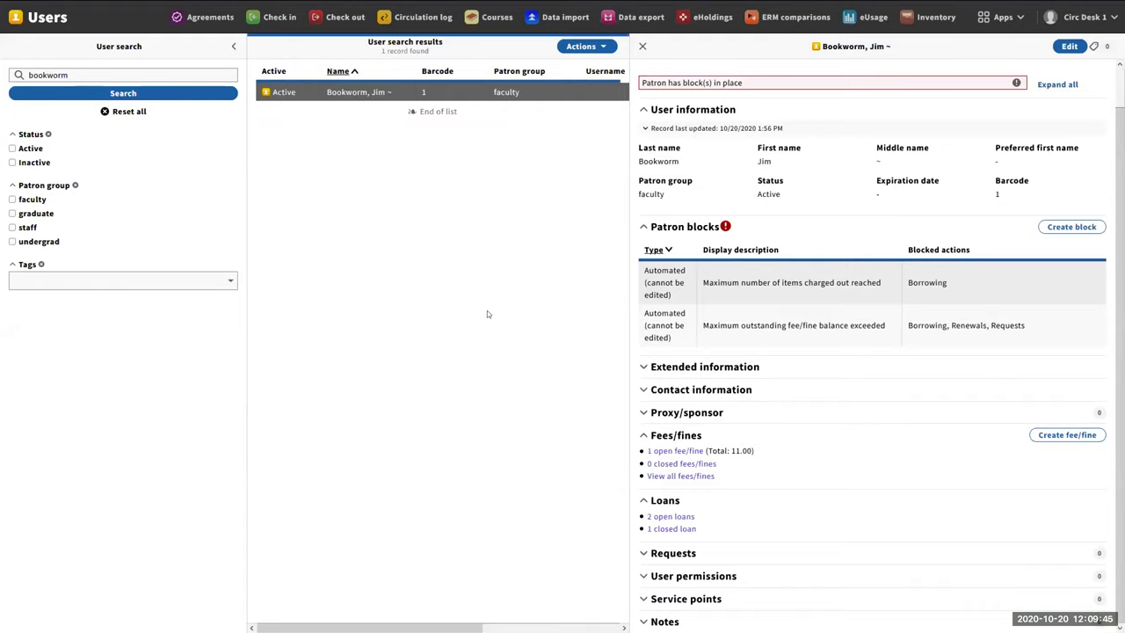
key(ctrl+r)
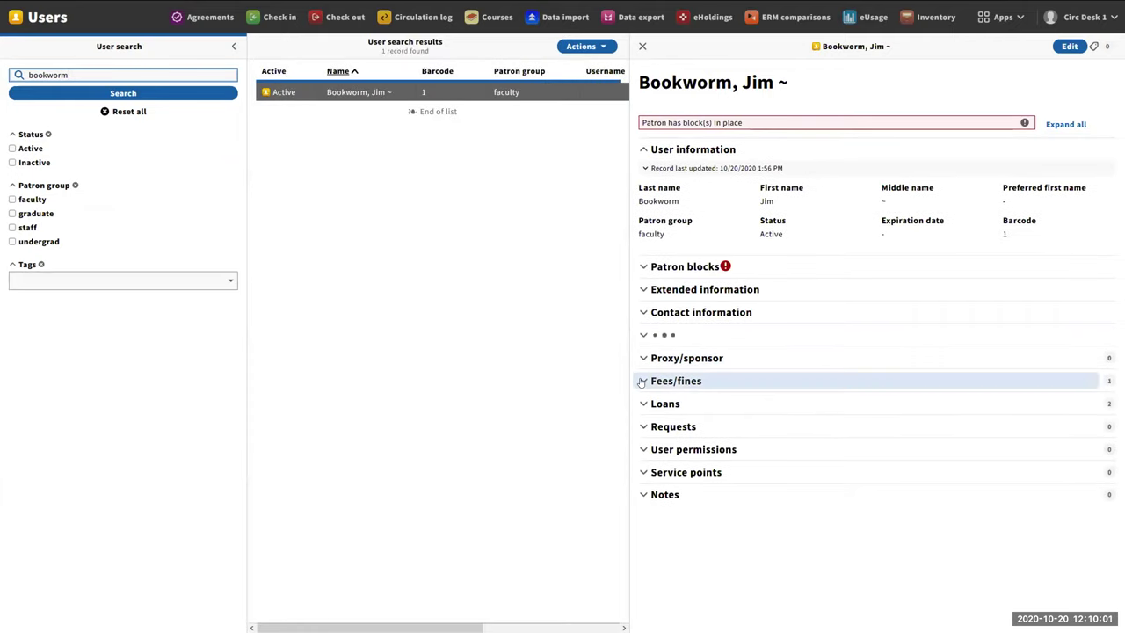
click(642, 359)
click(643, 423)
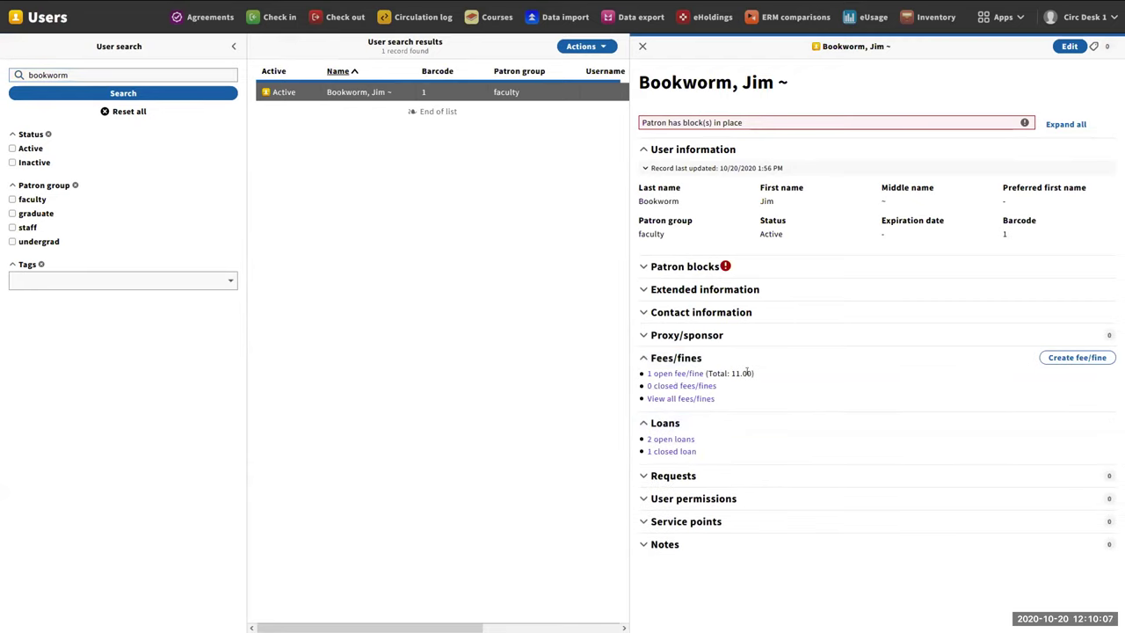
drag(753, 374, 647, 374)
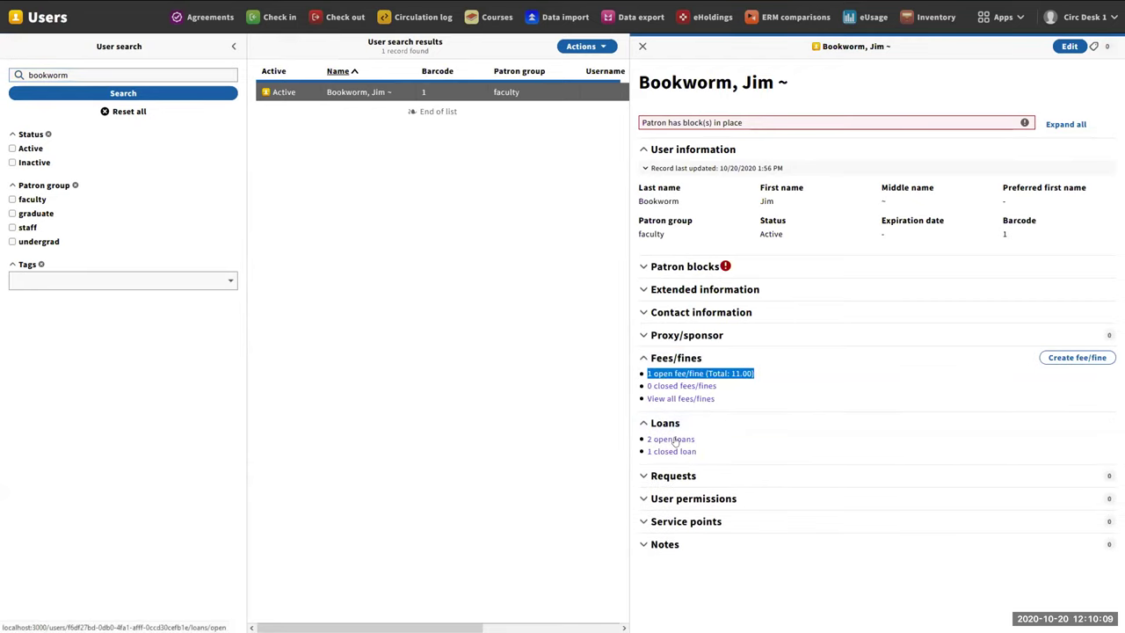
click(644, 274)
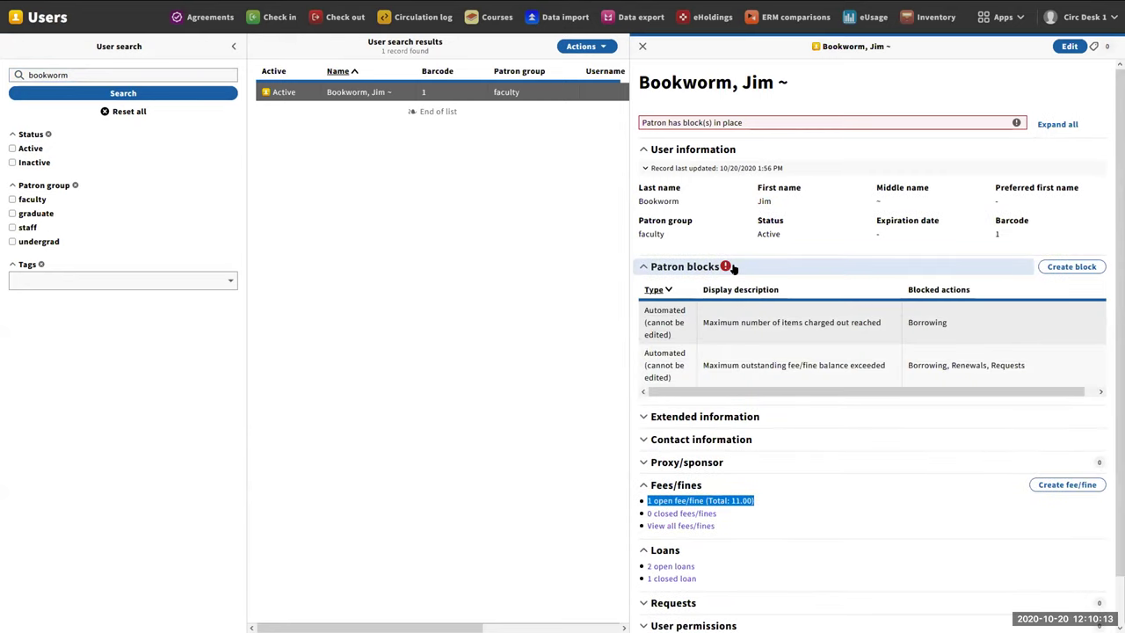
click(415, 312)
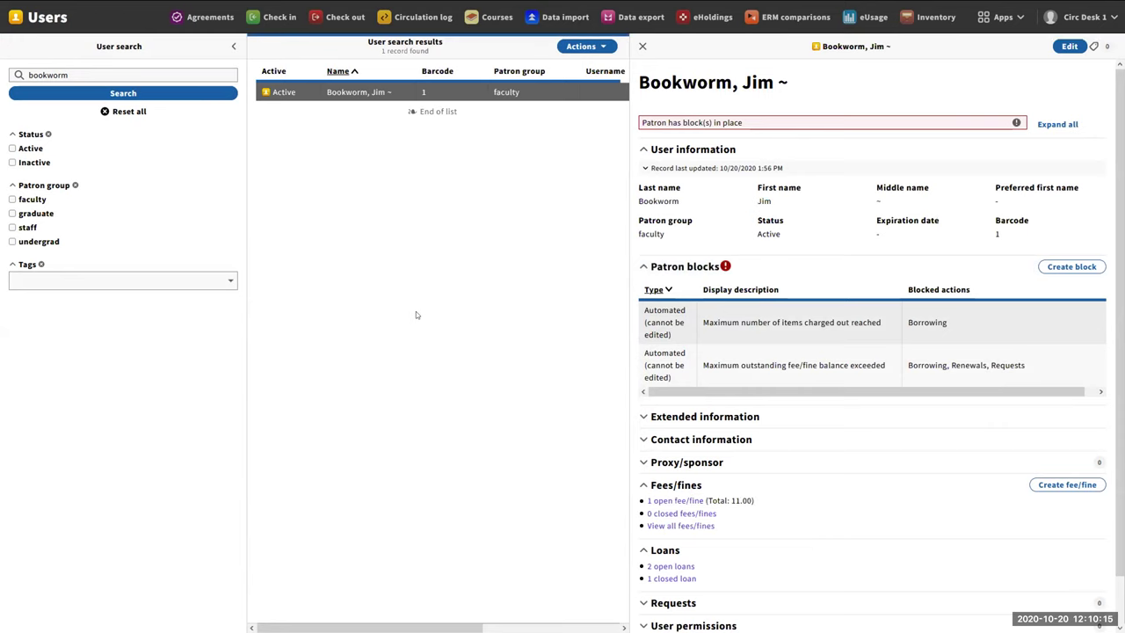
In pgAdmin, truncate the diku_mod_patron_blocks tables fee_fine_balance_changed_event and item_checked_out_event.
key(alt+Tab)
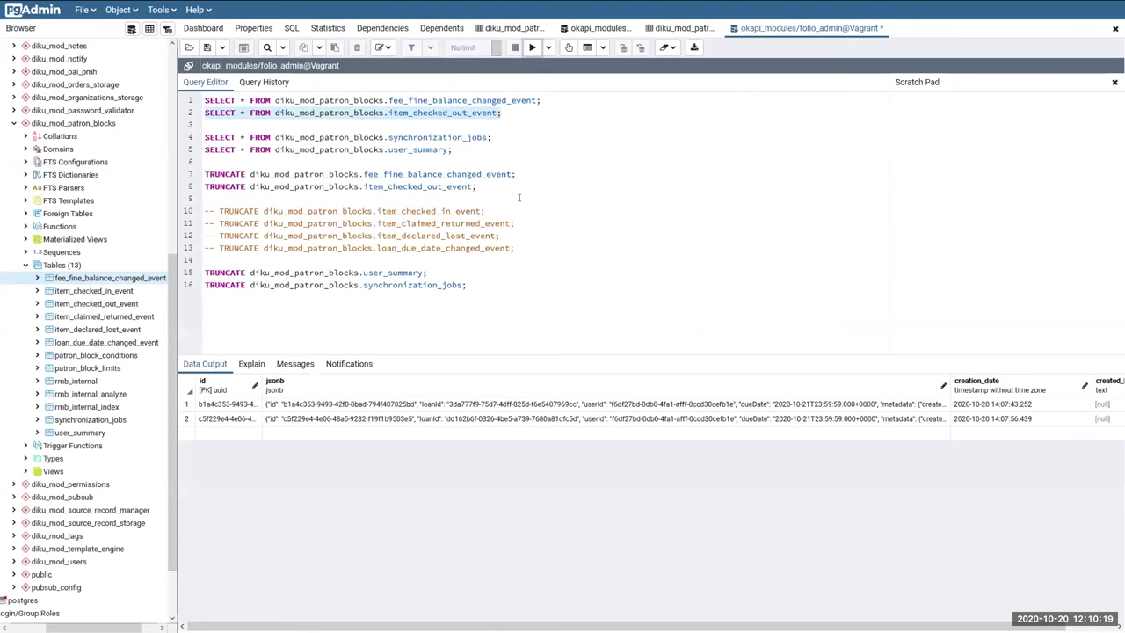
drag(517, 174, 205, 174)
click(532, 48)
drag(476, 187, 205, 187)
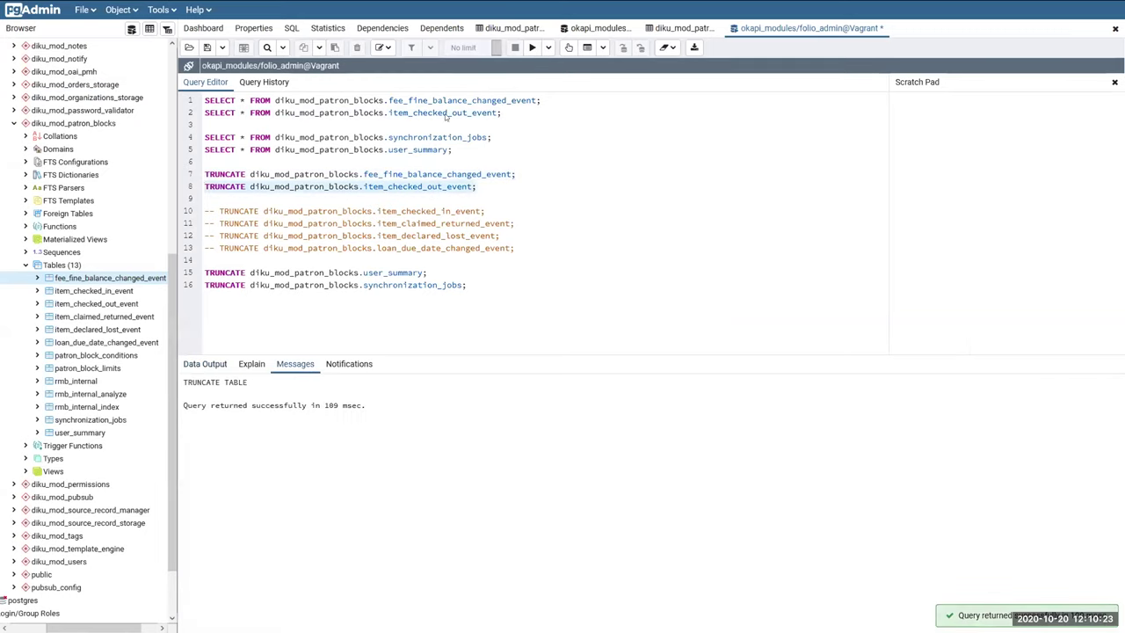
click(532, 48)
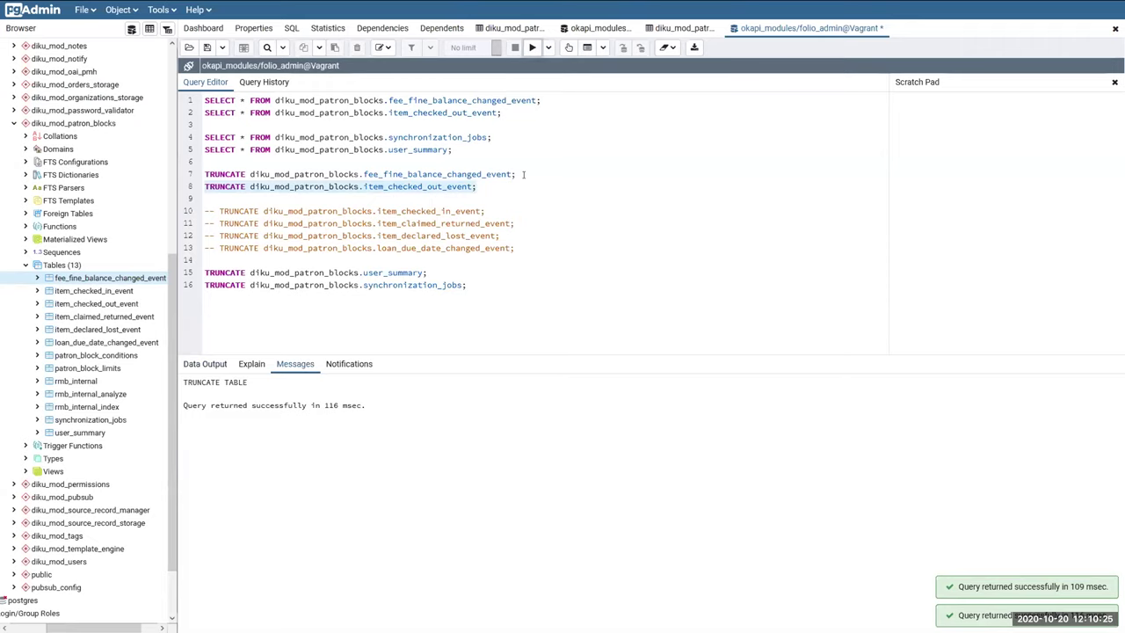
Return to FOLIO Users, refresh the patron's record after the truncation, and check its fees/fines, loans and patron blocks.
key(alt+Tab)
key(F5)
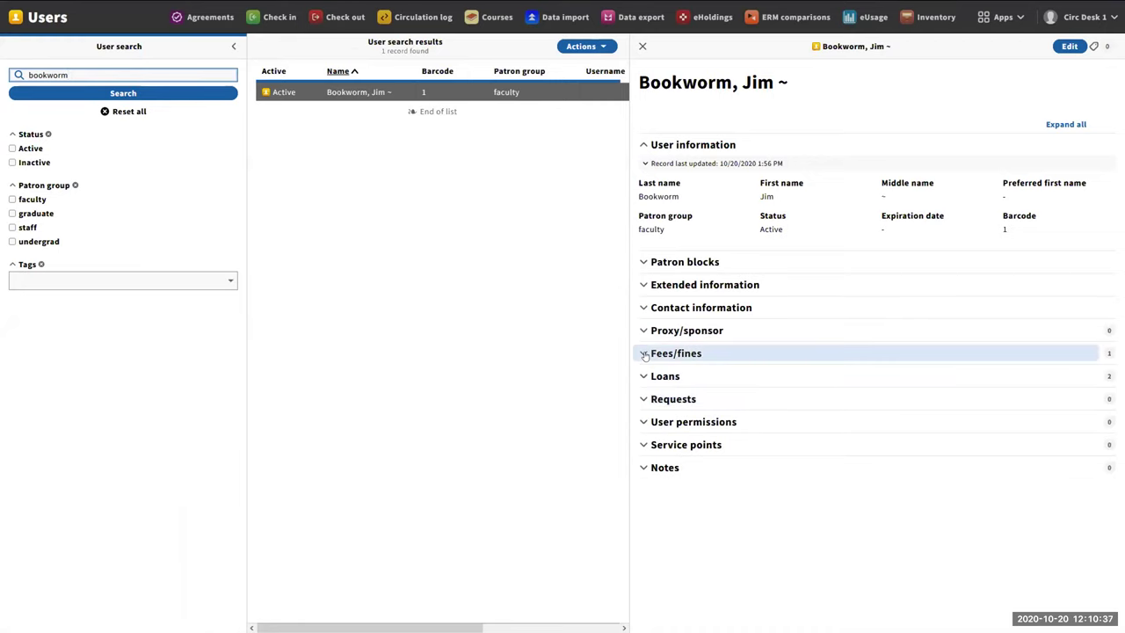
click(645, 353)
click(691, 418)
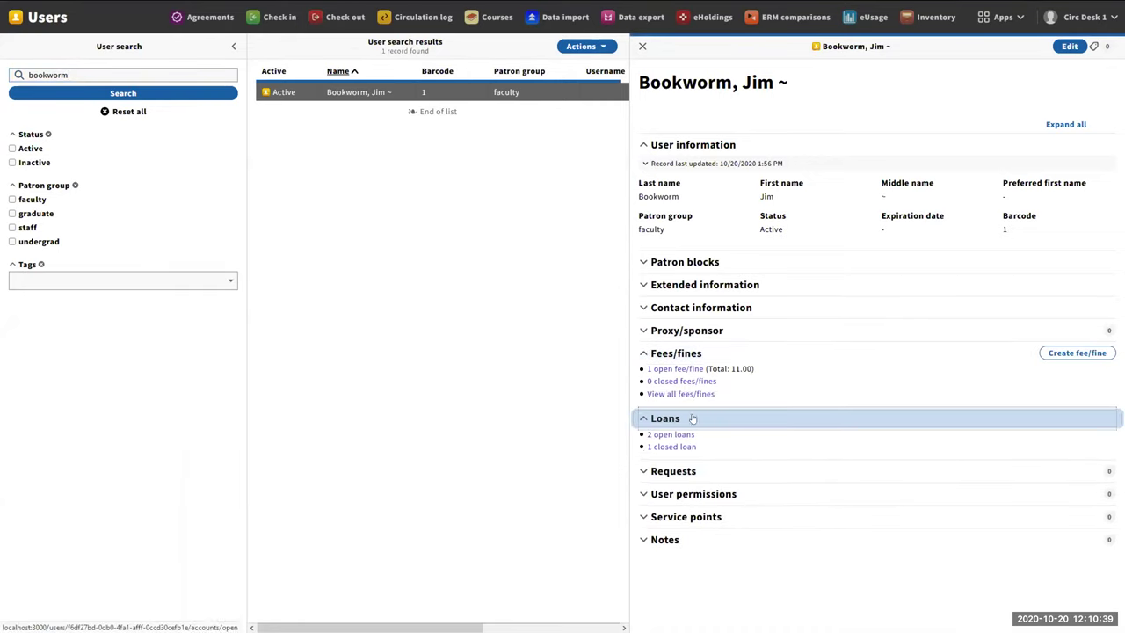
click(745, 263)
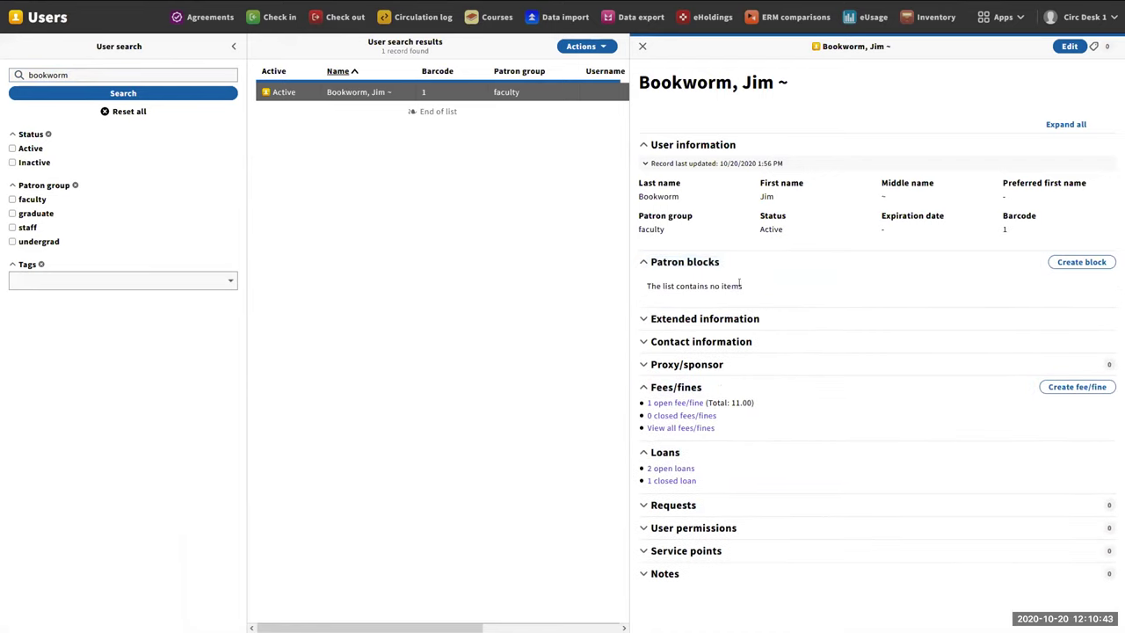
drag(645, 285, 751, 287)
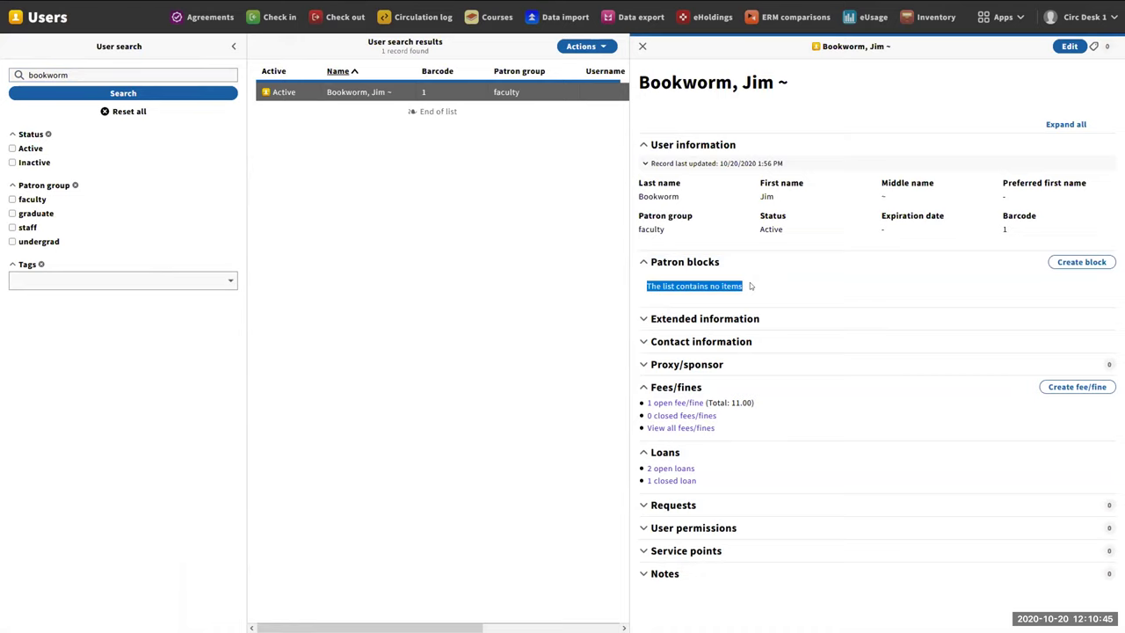
click(749, 287)
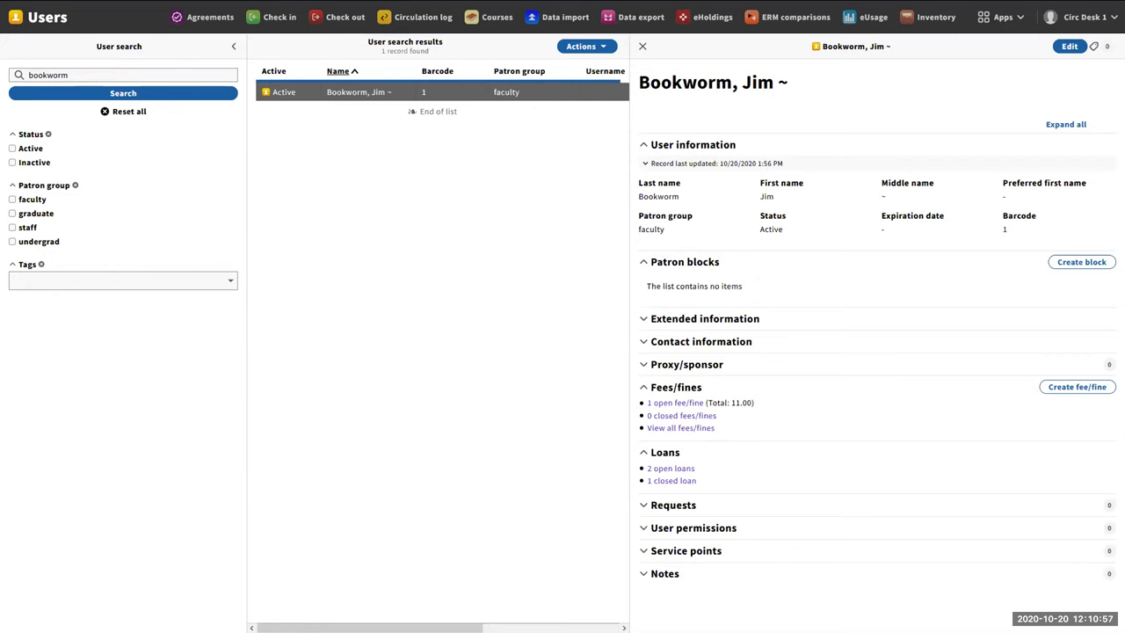
Switch to Postman and send the sync job request for the user to automated-patron-blocks/synchronization/job with scope "user" and the patron's user ID.
key(alt+Tab)
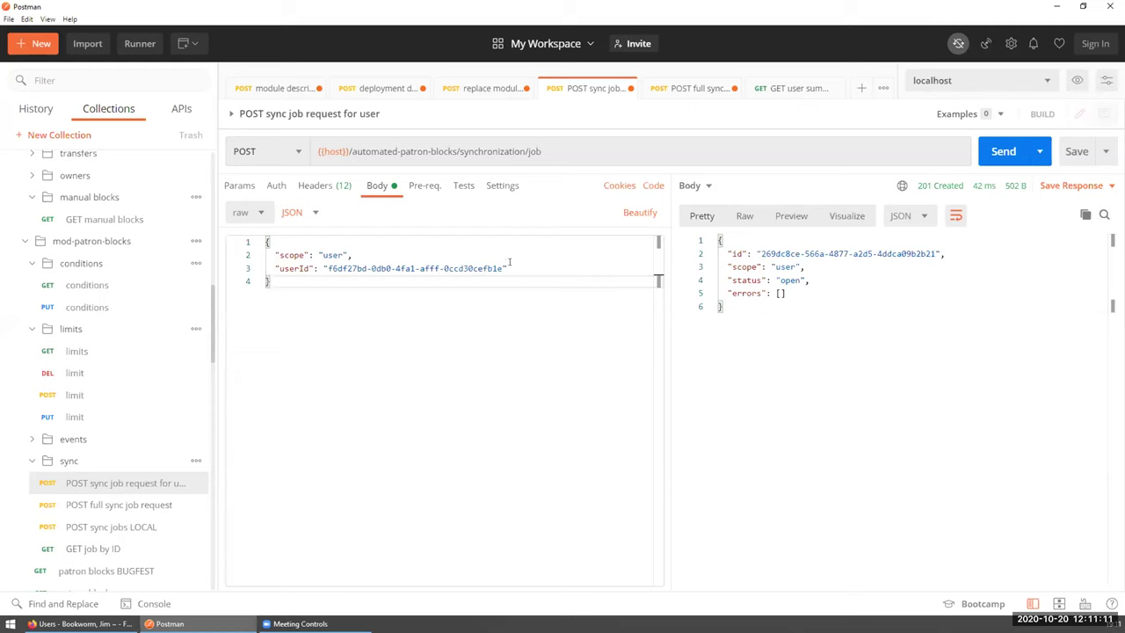
drag(511, 268, 266, 268)
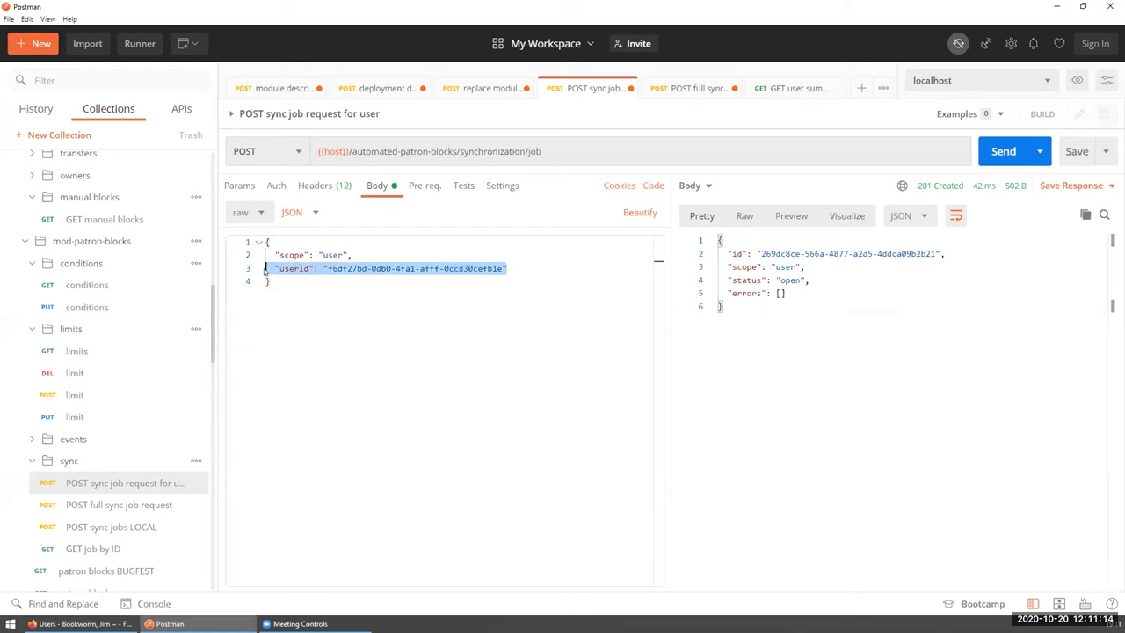
click(998, 151)
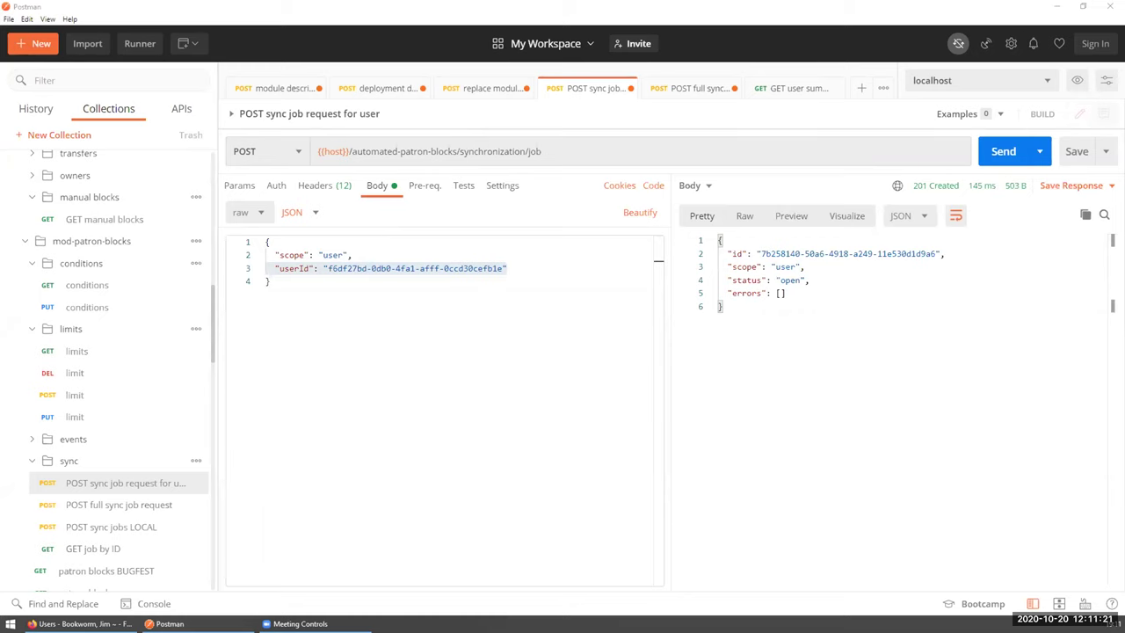
Switch to pgAdmin, query diku_mod_patron_blocks.synchronization_jobs, inspect the new job's jsonb entry, and rerun the query to check its status.
key(alt+Tab)
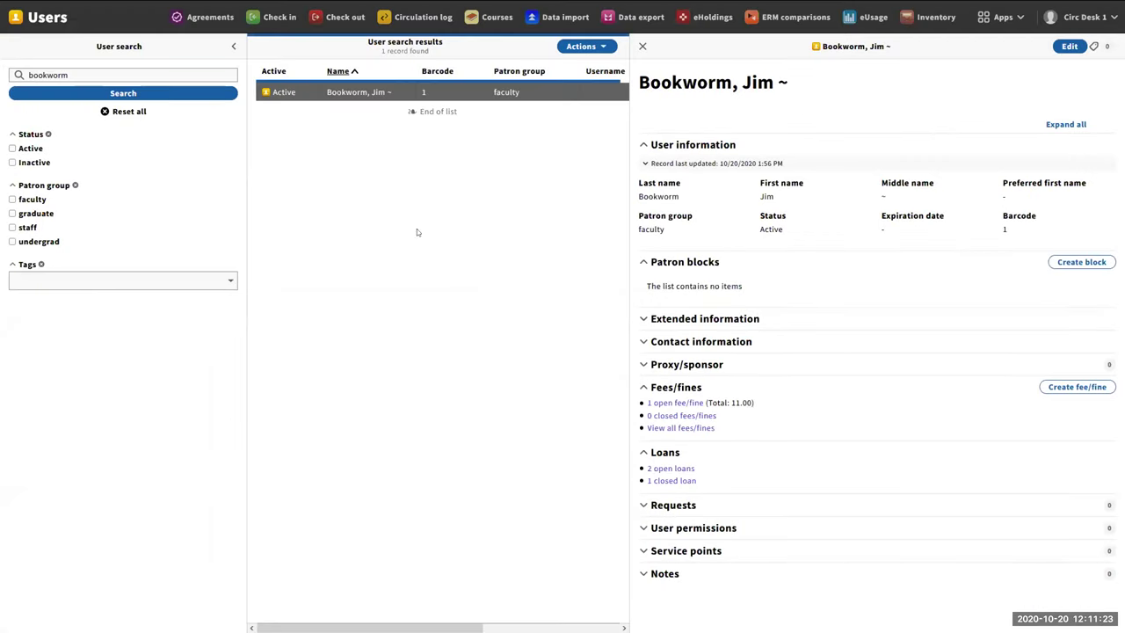
key(alt+Tab)
key(Tab)
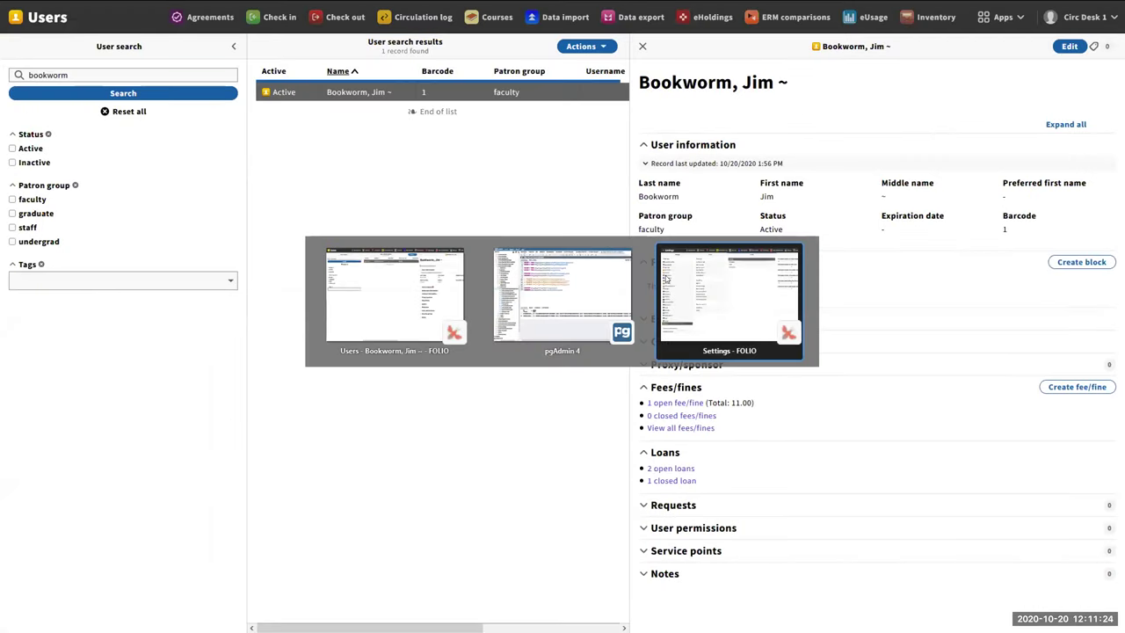
click(599, 290)
drag(469, 282, 148, 290)
click(455, 150)
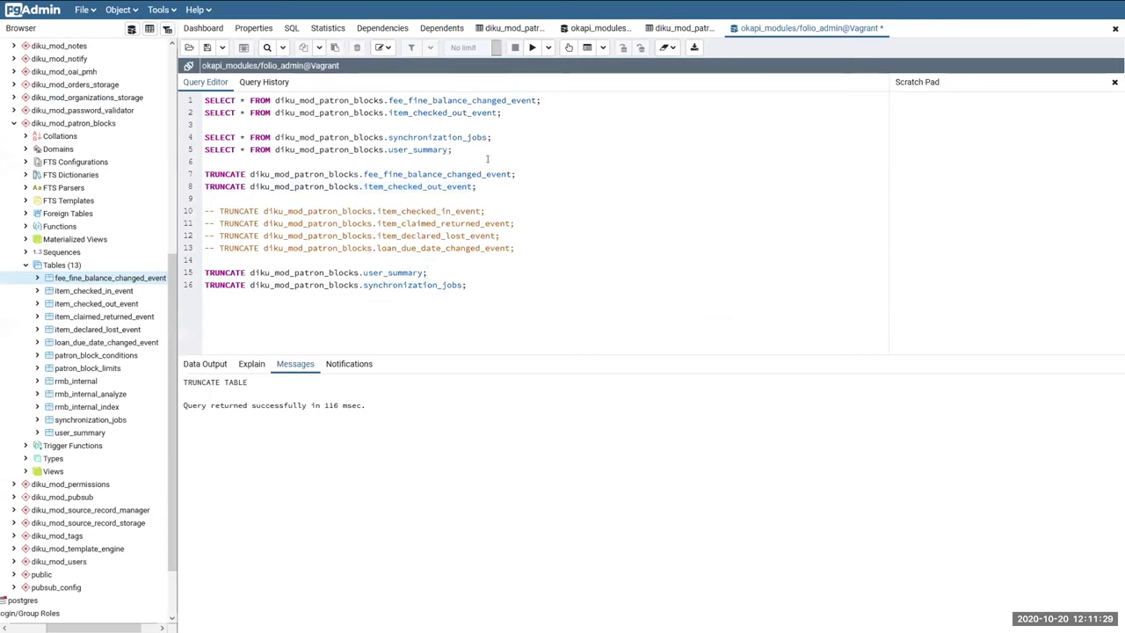
drag(491, 138, 197, 137)
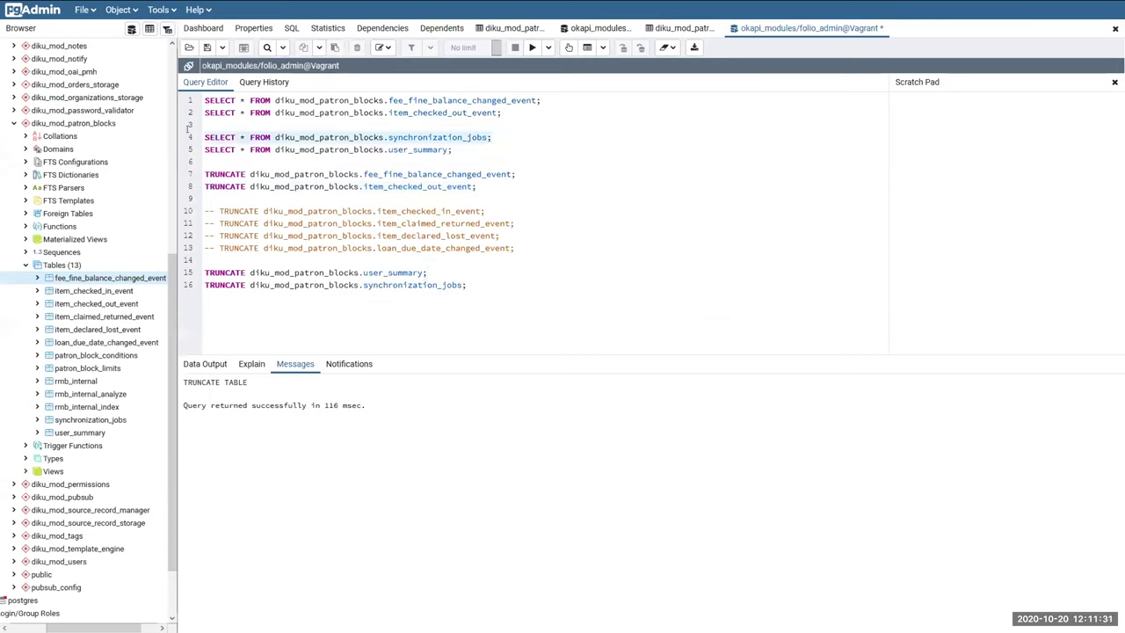
click(530, 48)
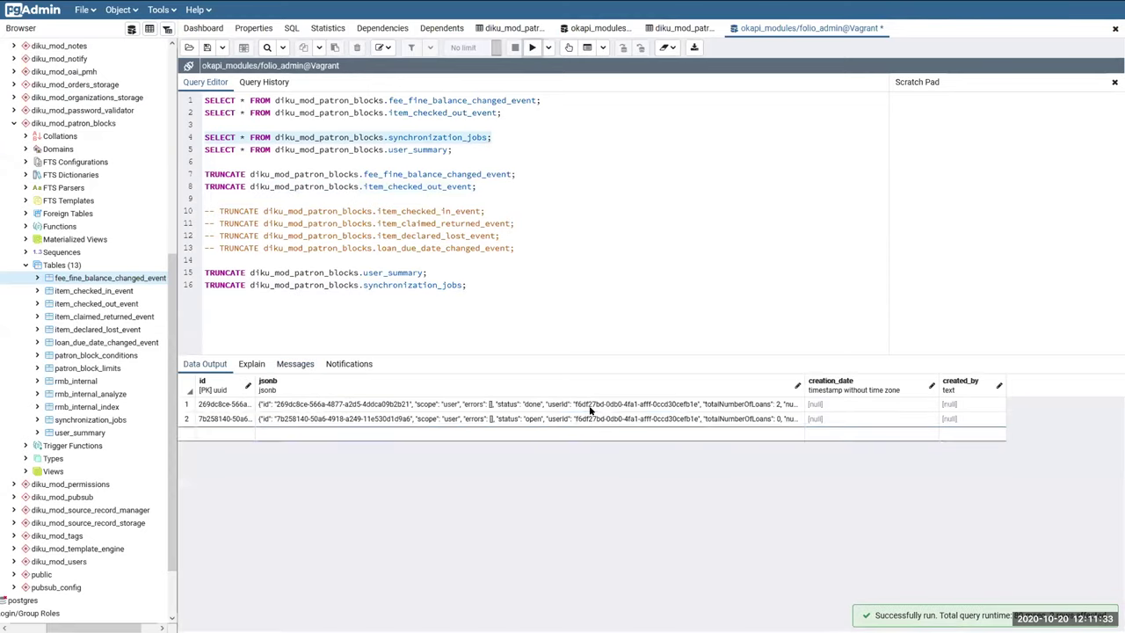
click(538, 419)
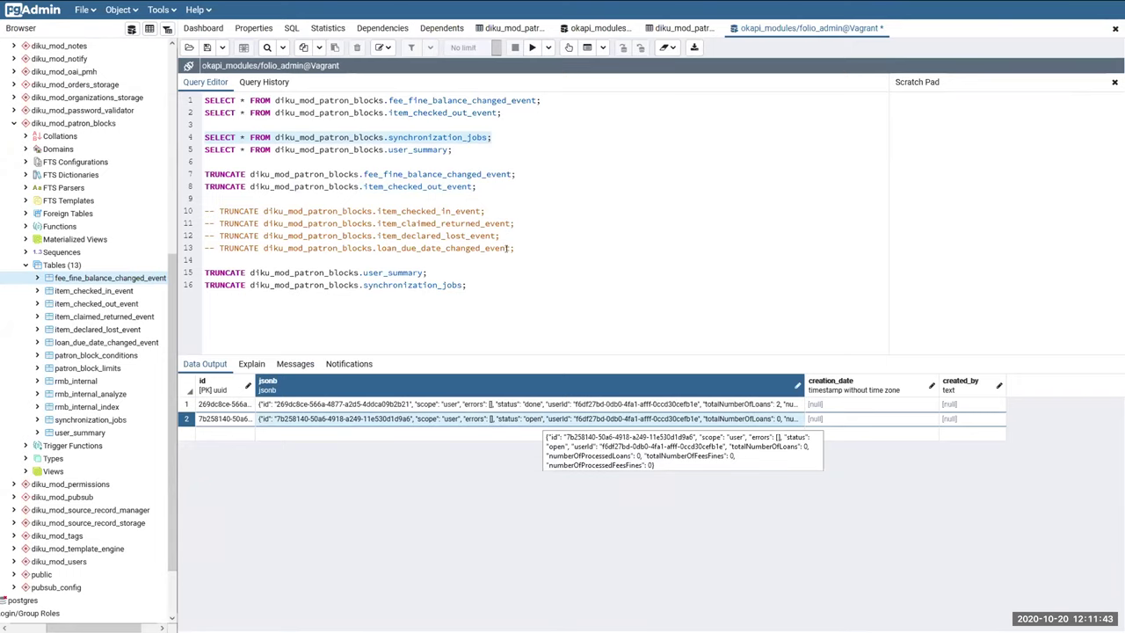
click(530, 48)
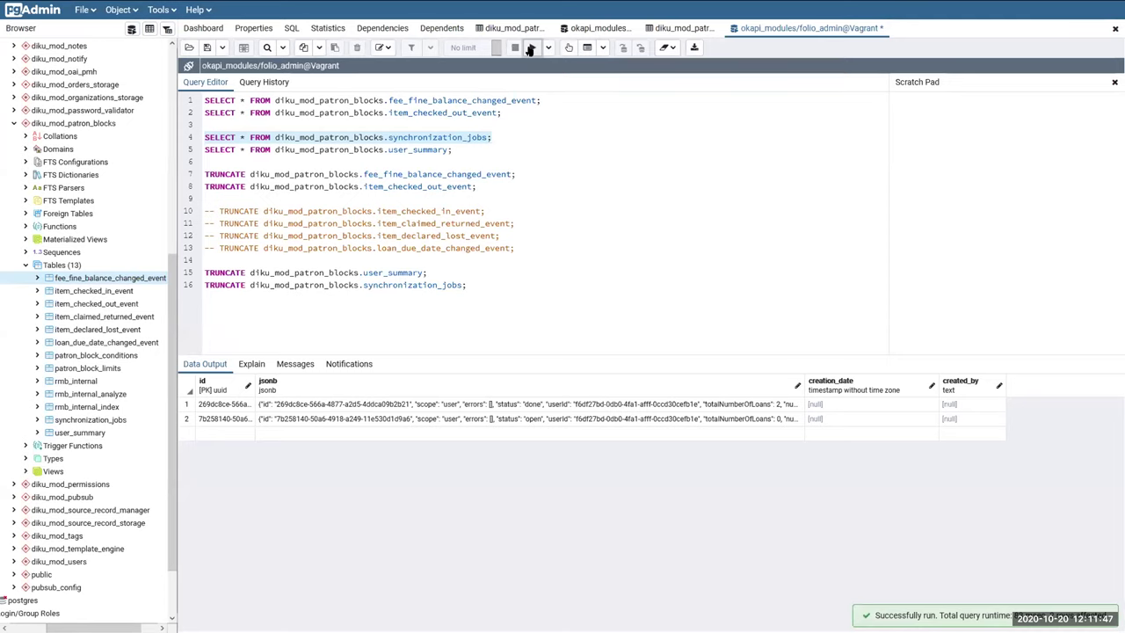
click(530, 48)
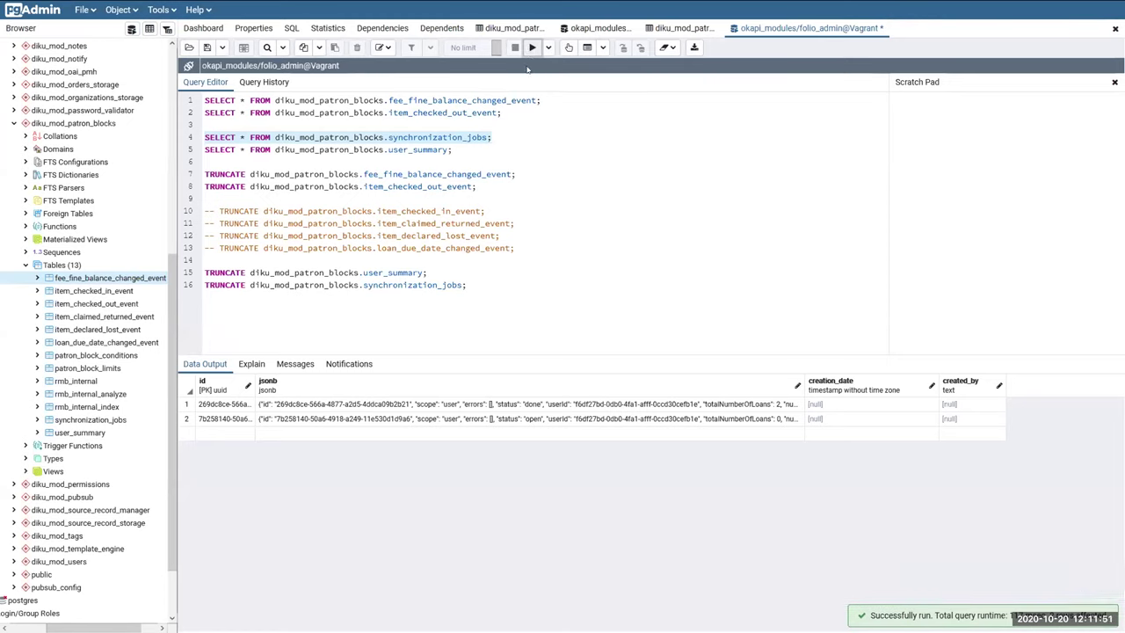
Switch to Postman and compare the full sync job request body with the user-scoped sync job request body.
key(alt+Tab)
key(alt+shift+Tab)
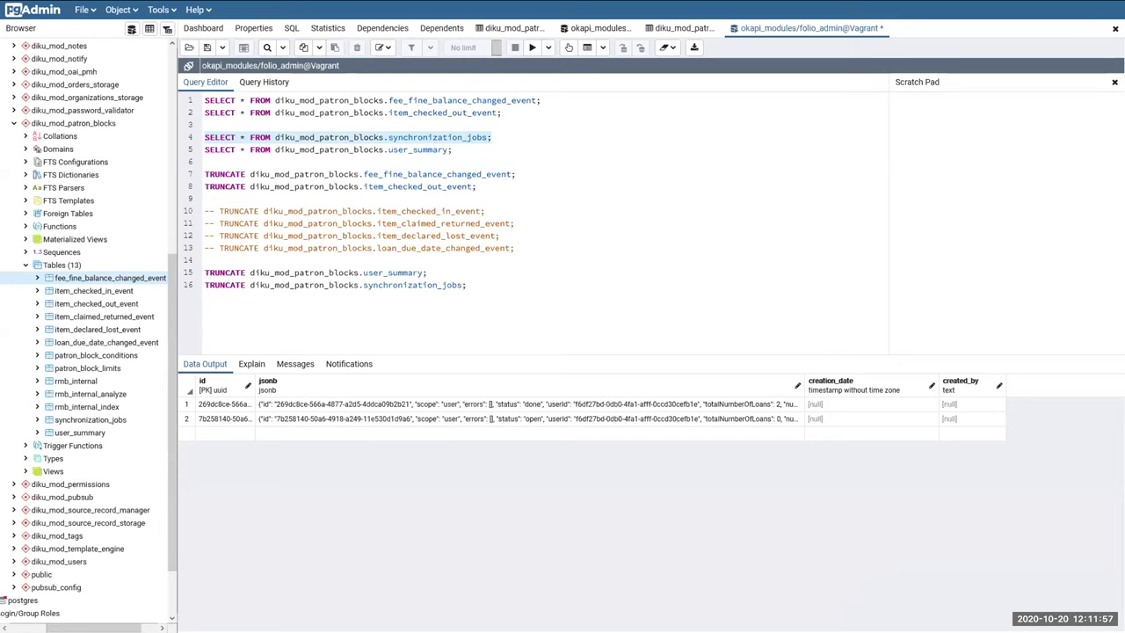
key(alt+Tab)
click(509, 268)
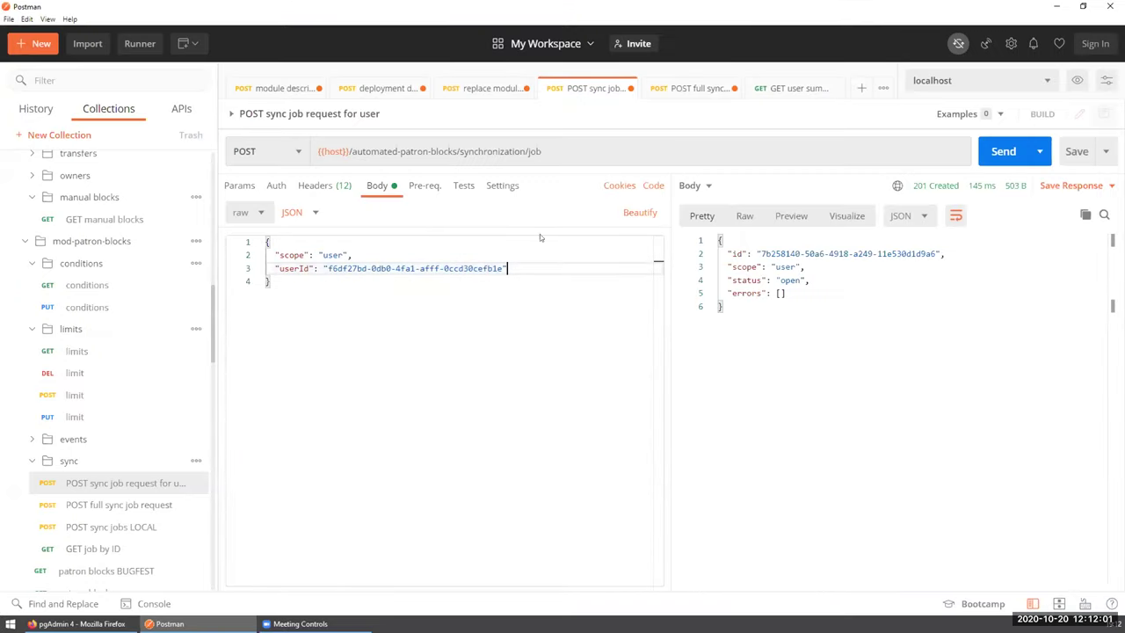
click(700, 90)
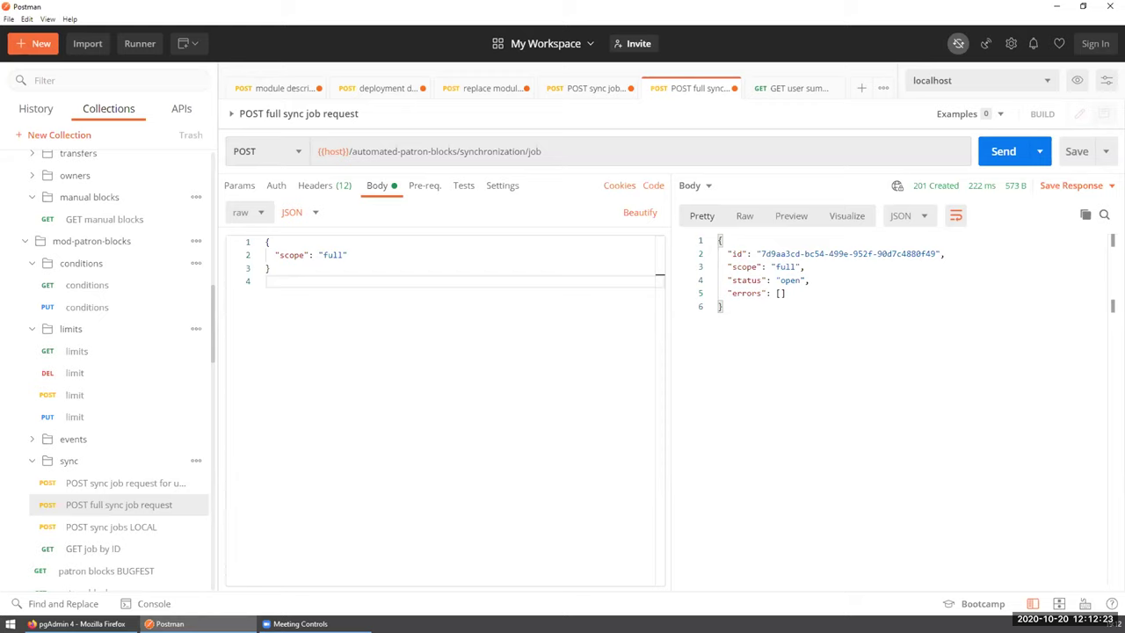
click(576, 91)
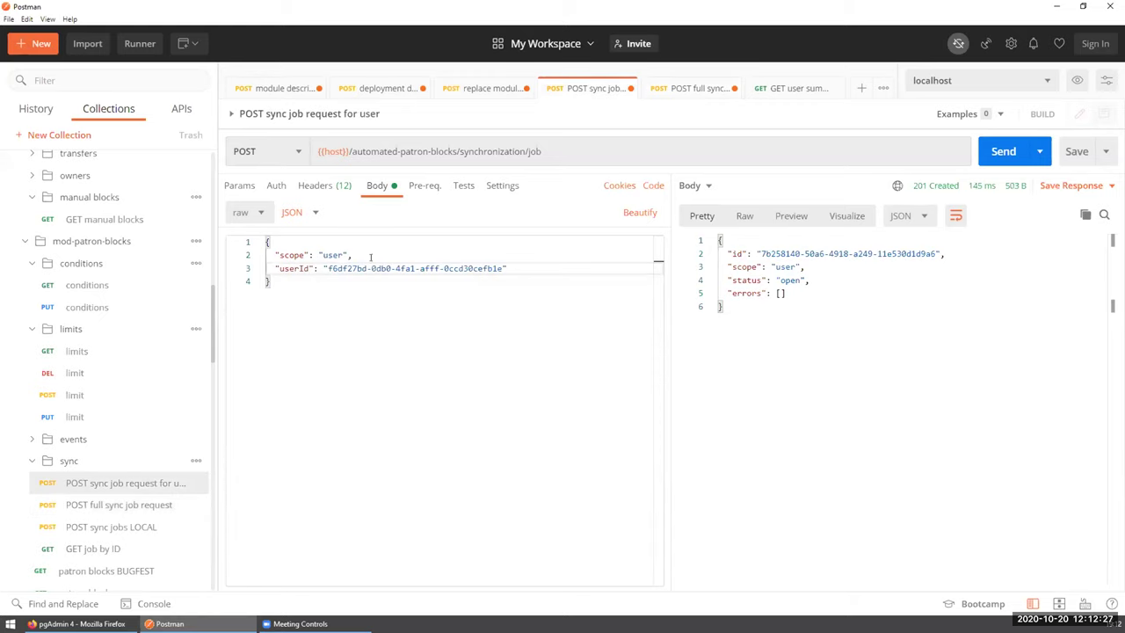
drag(343, 255, 322, 255)
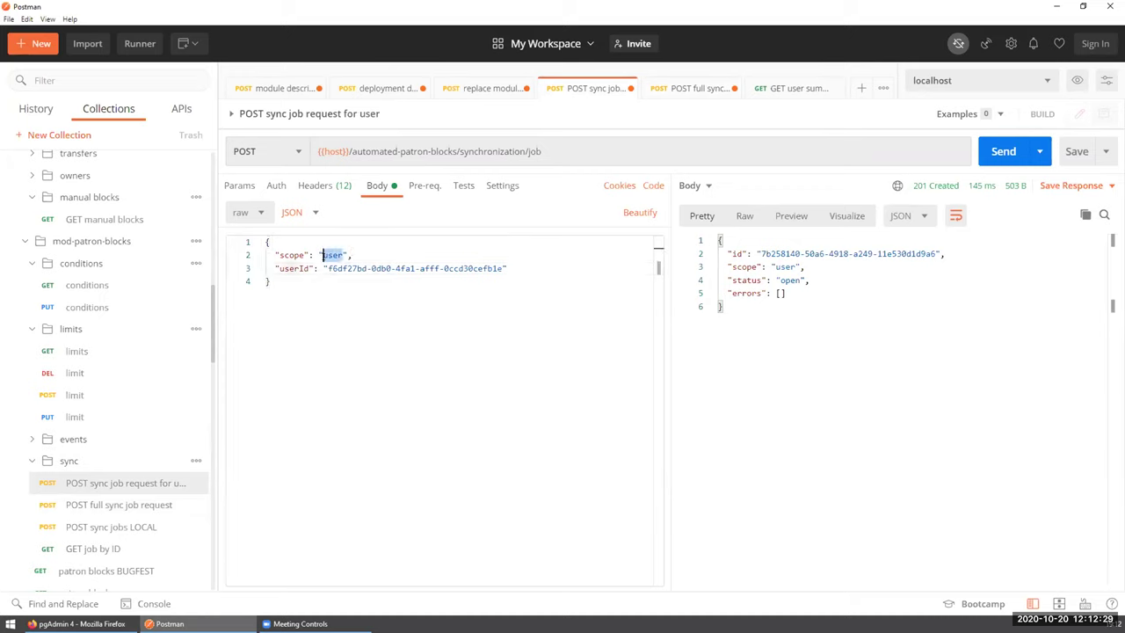
click(519, 262)
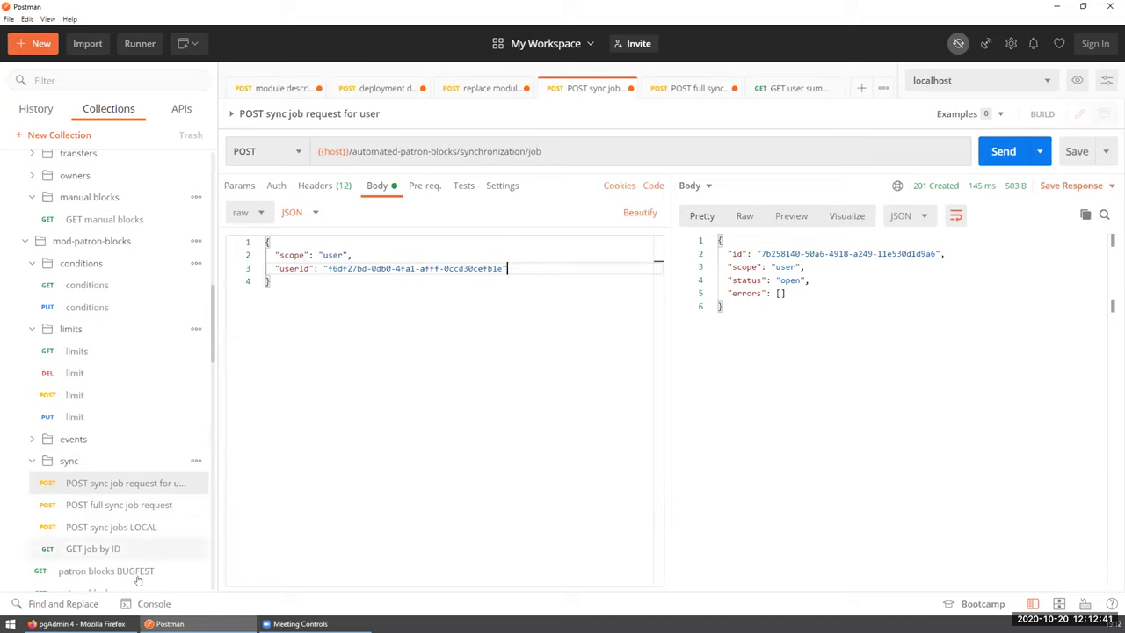
Return to pgAdmin and query the synchronization_jobs table again to check the user sync job's status.
click(77, 623)
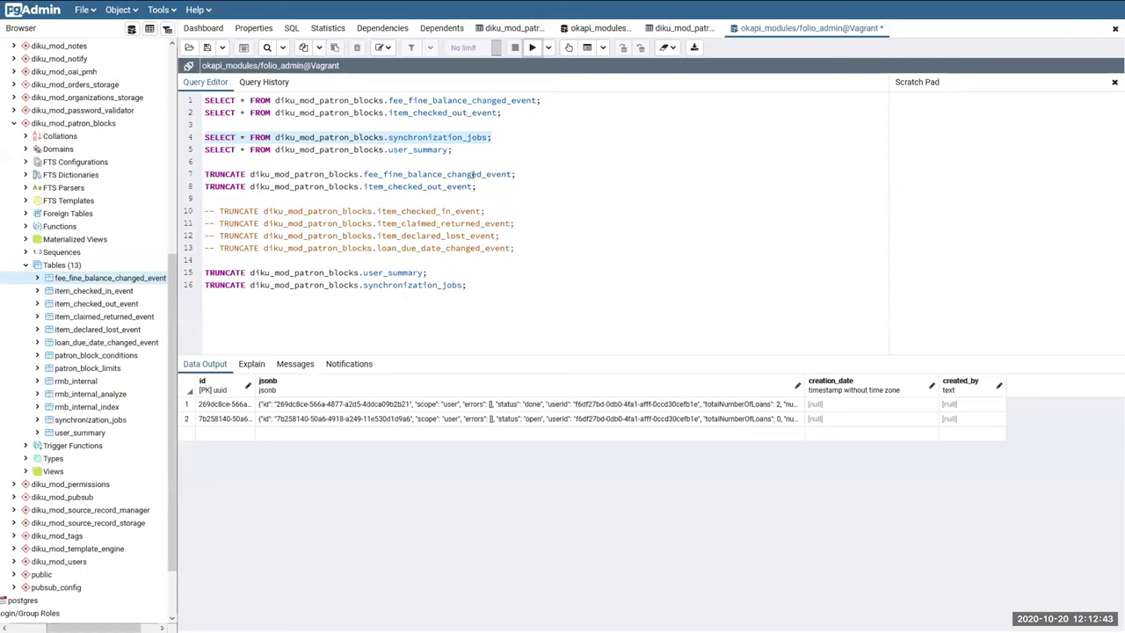
drag(495, 137, 388, 137)
drag(309, 132, 197, 138)
click(532, 48)
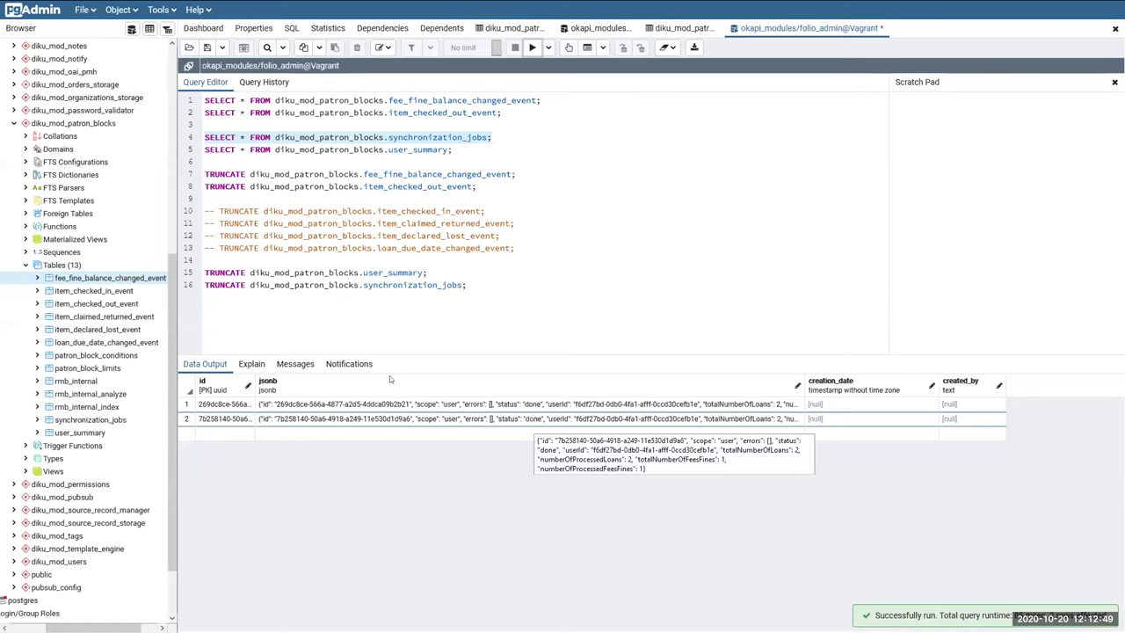
Switch to FOLIO Users, reload the patron's record, and examine its Fees/fines, Loans and Patron blocks sections after the synchronization.
key(alt+Tab)
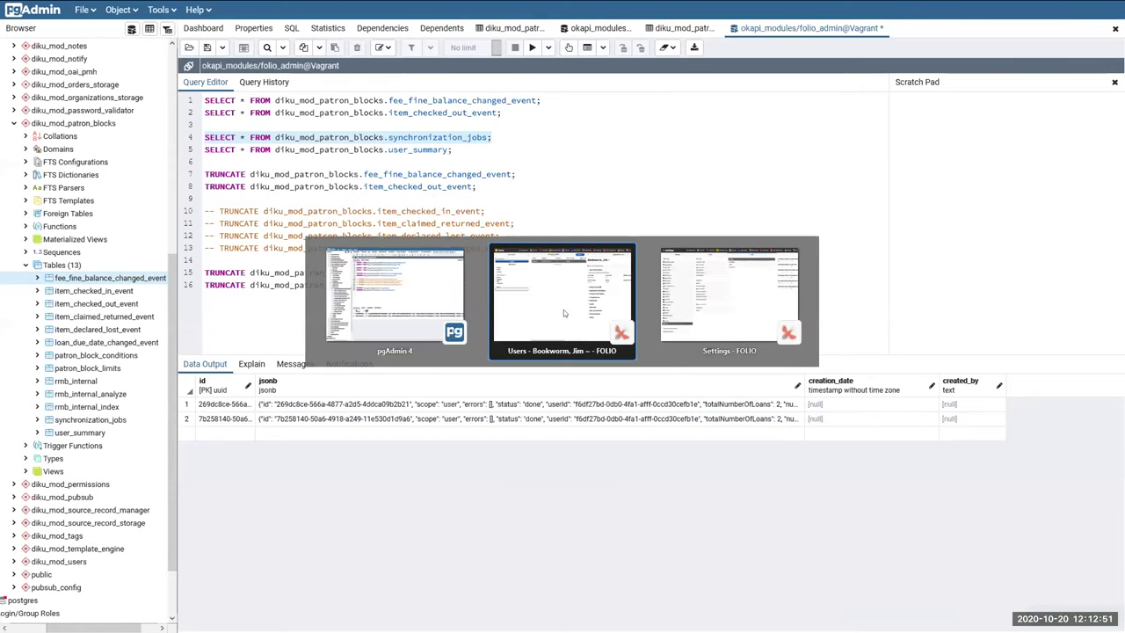
click(556, 303)
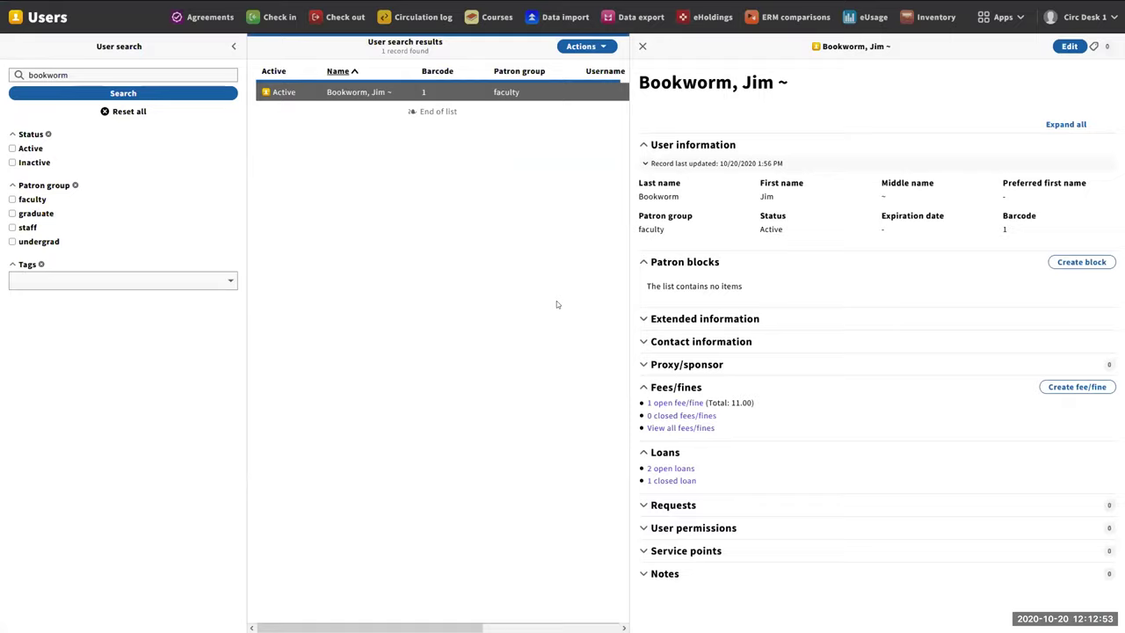
key(ctrl+r)
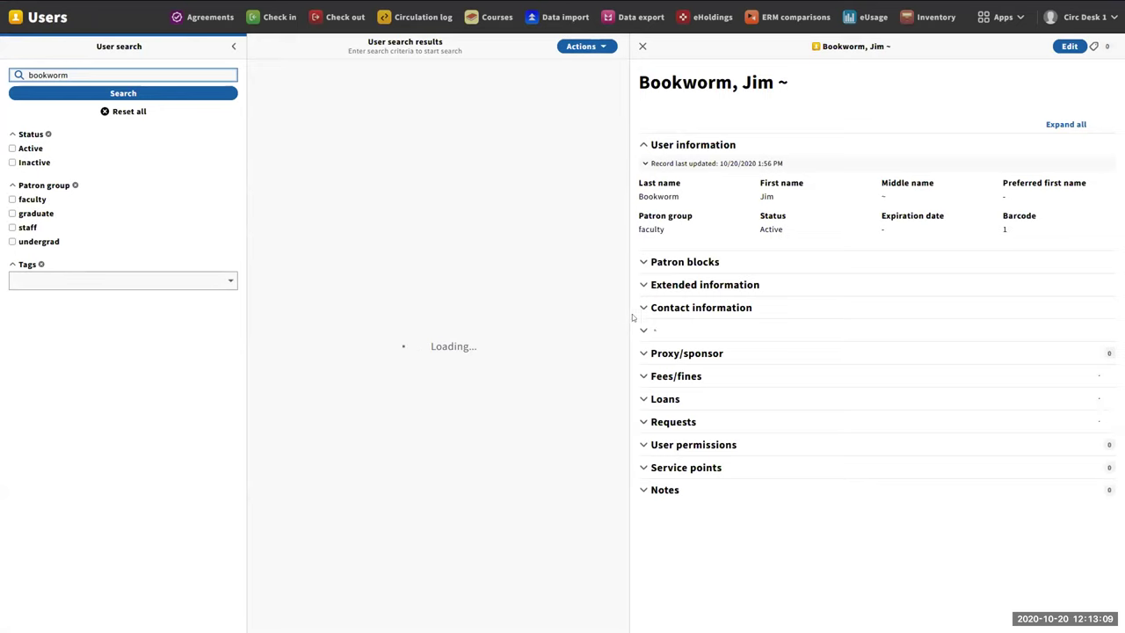
click(643, 380)
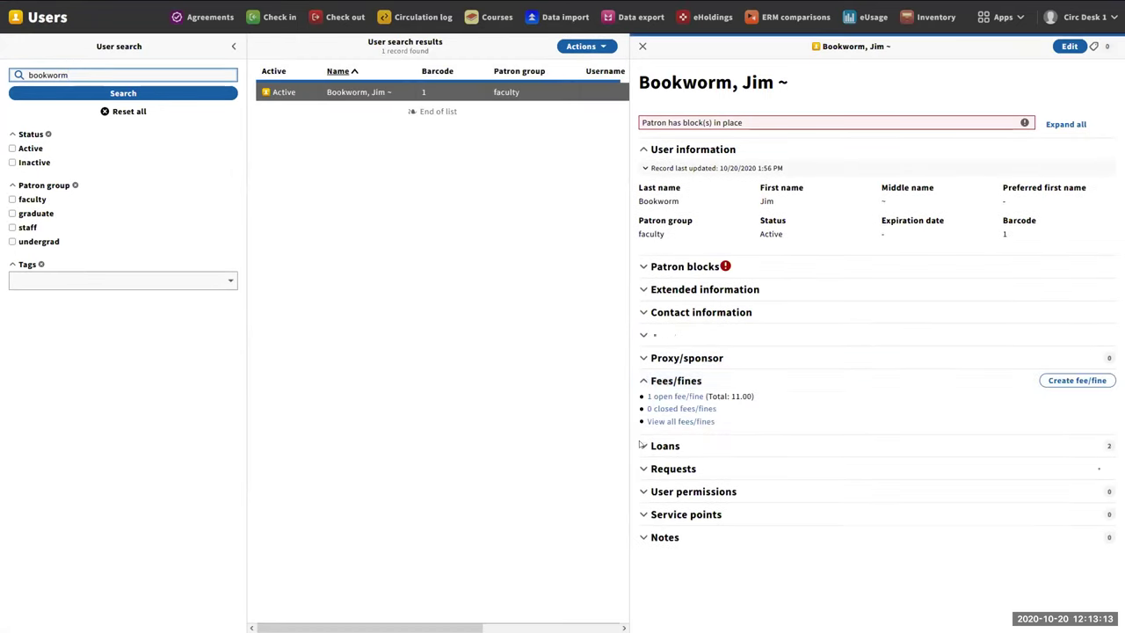
click(643, 447)
click(644, 423)
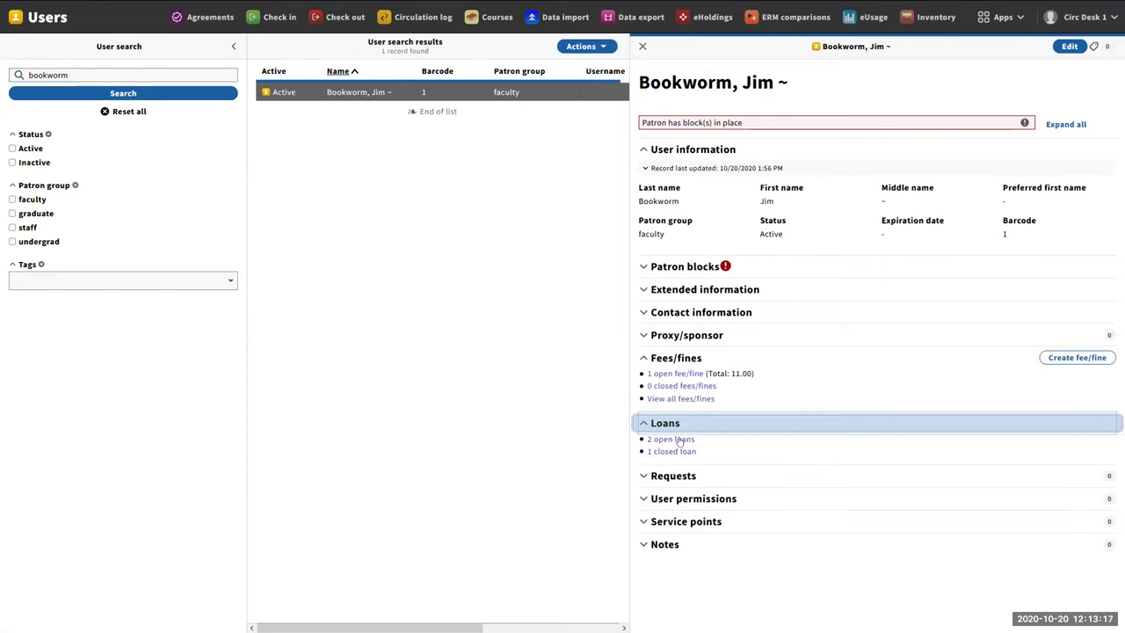
click(670, 272)
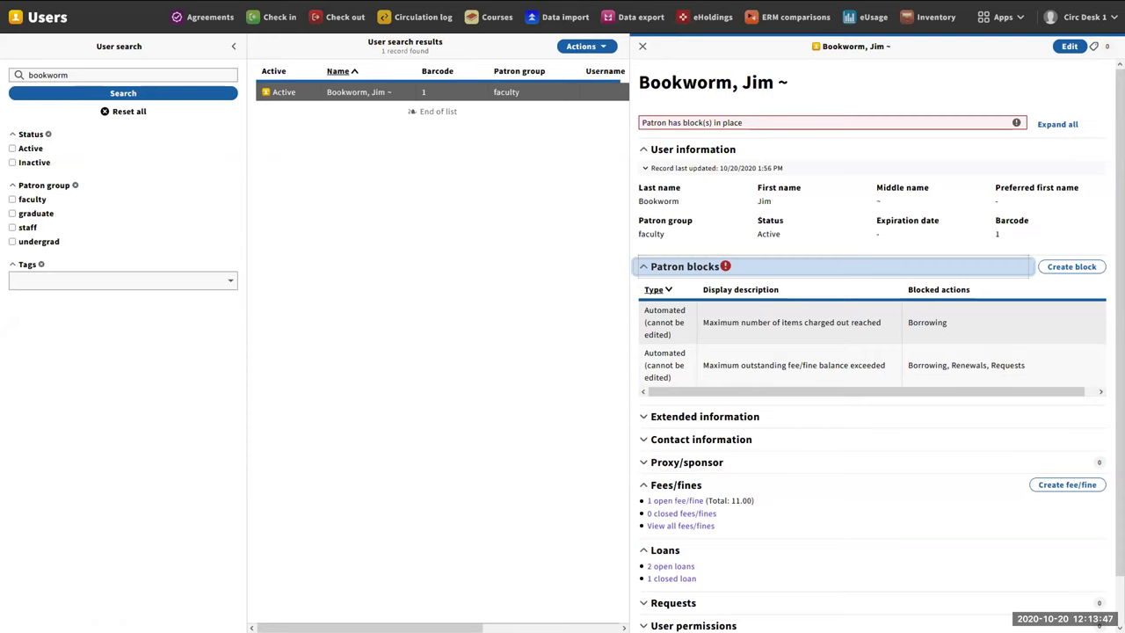
key(F11)
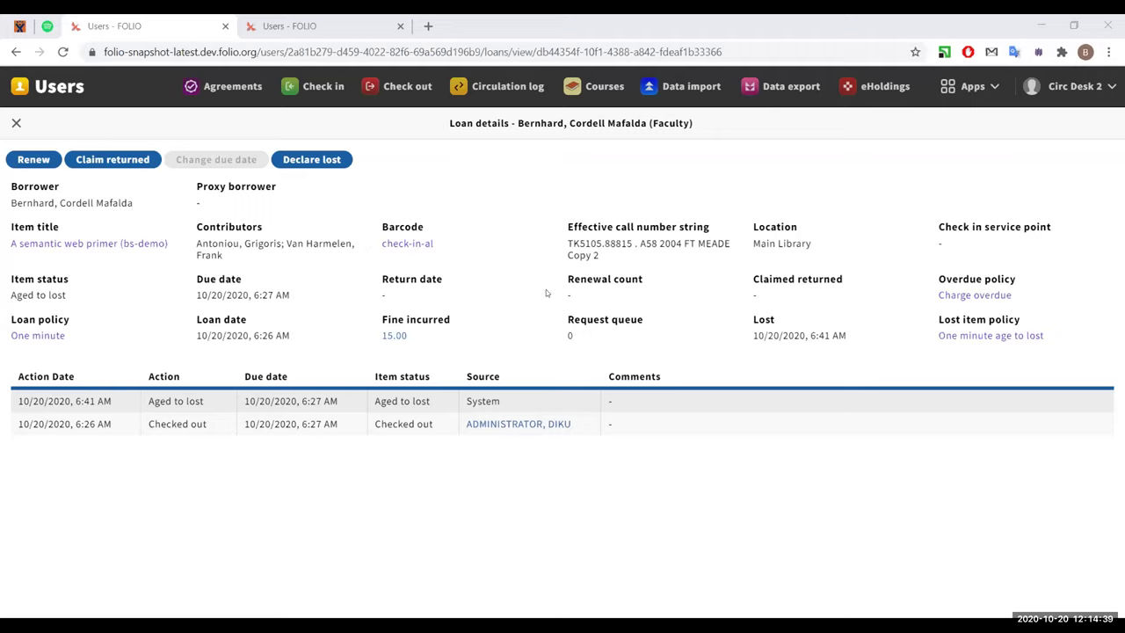
Open the fees/fines of the aged-to-lost loan and fully waive the 5.00 lost item processing fee with the waive reason "Reason".
click(394, 335)
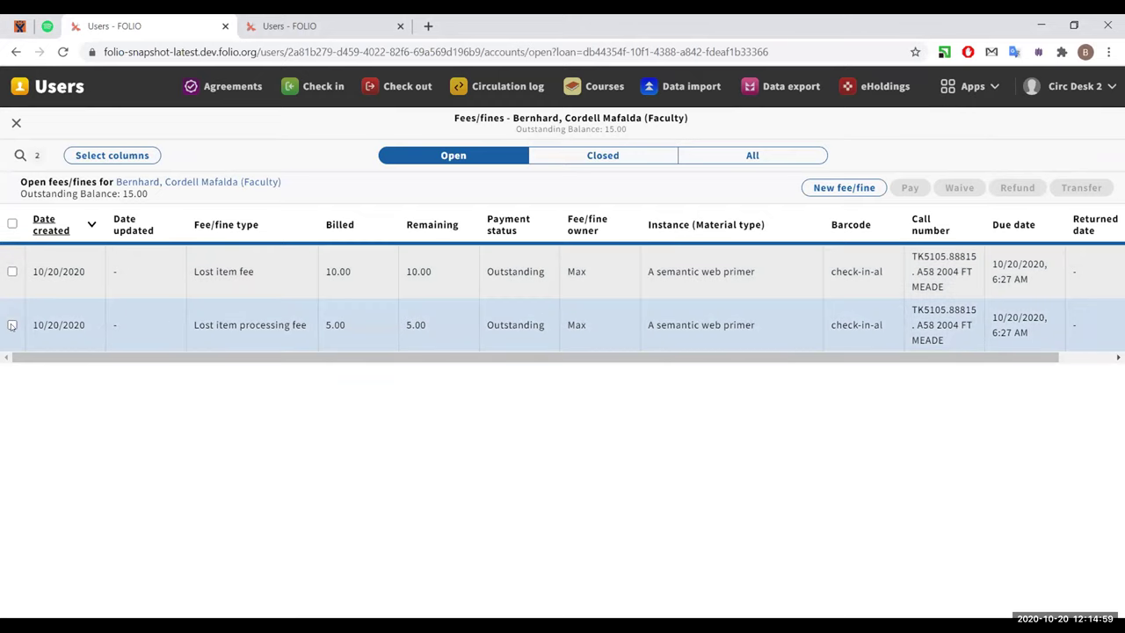
click(12, 325)
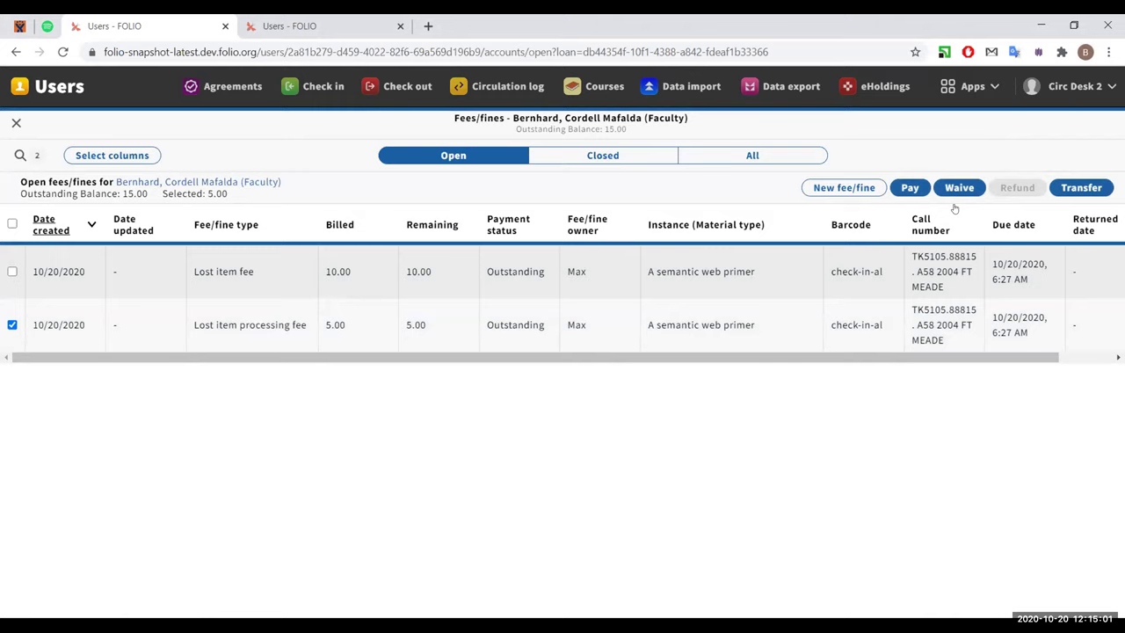
click(960, 188)
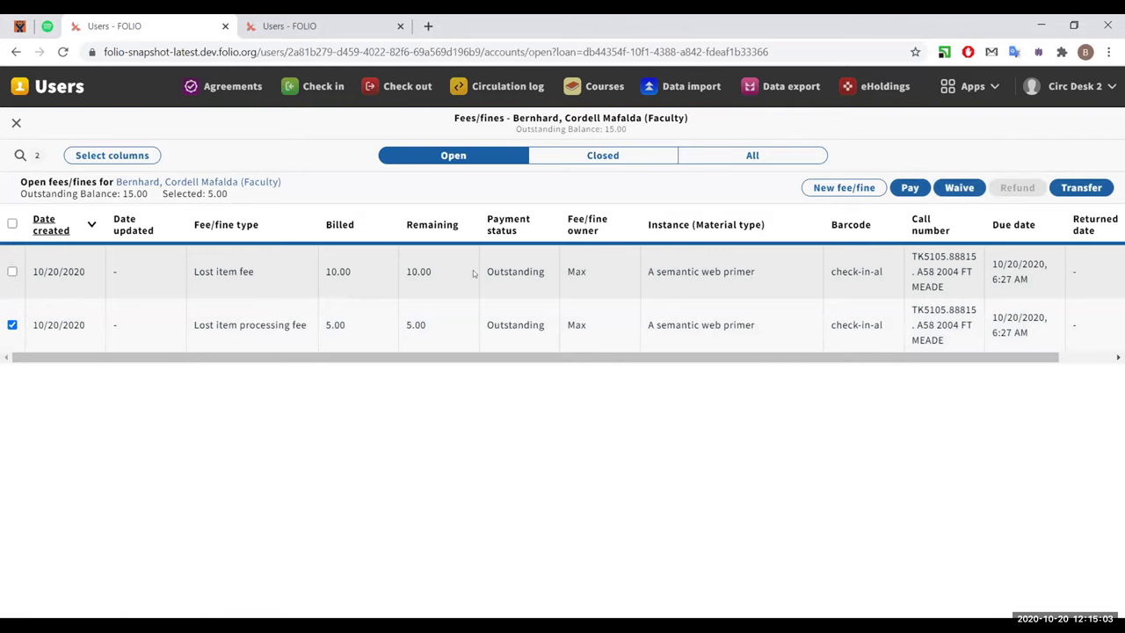
click(595, 216)
click(565, 245)
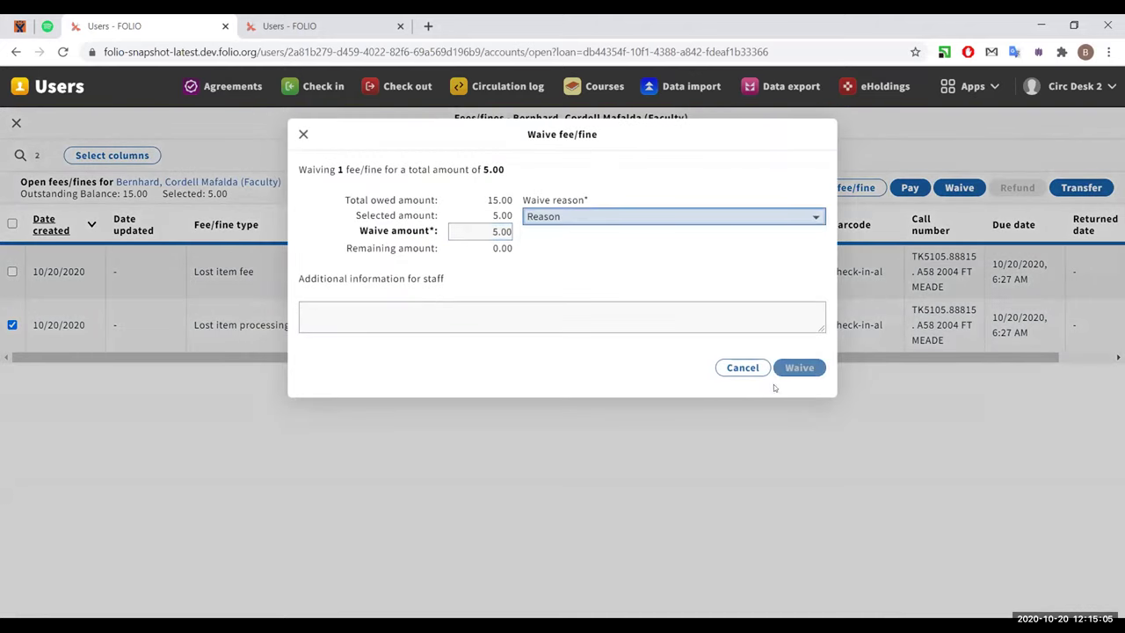
click(799, 368)
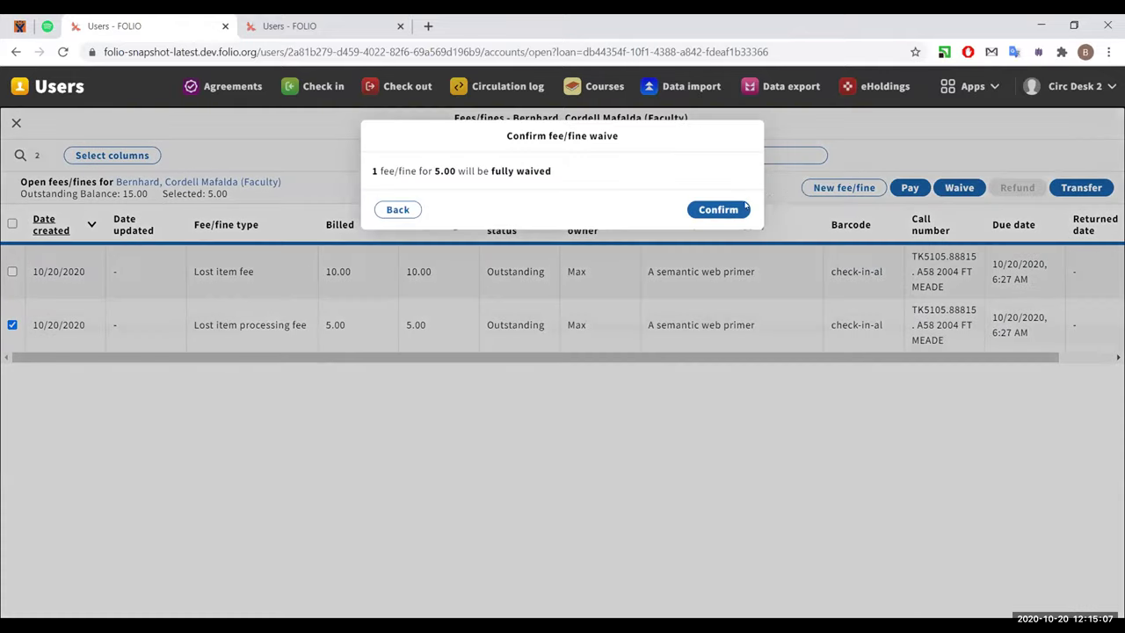
click(719, 209)
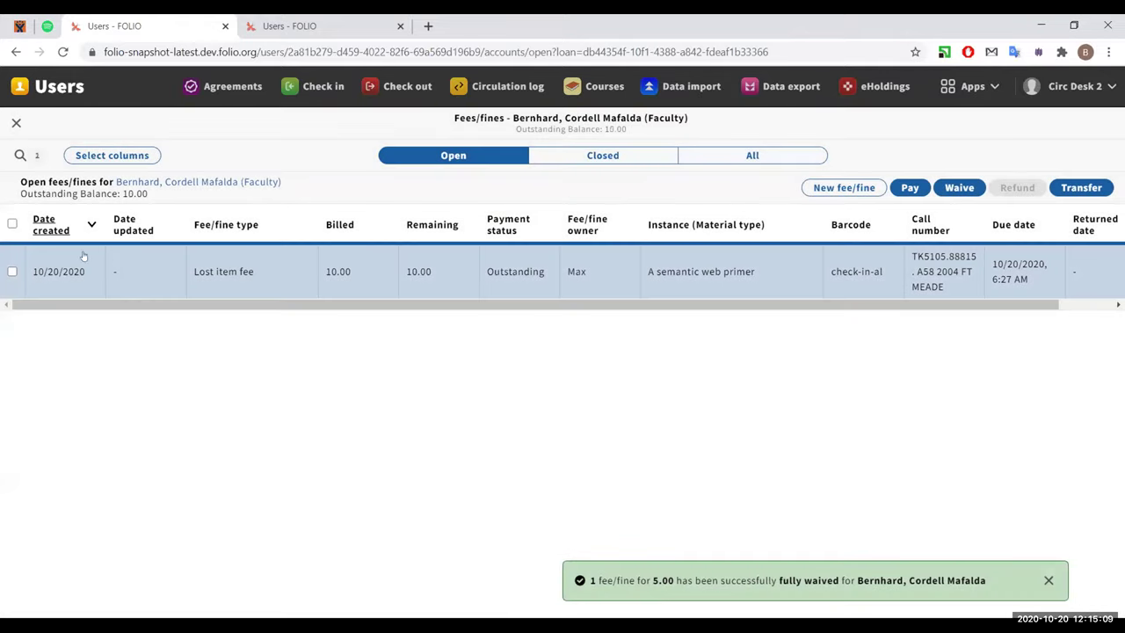
Partially transfer 5.00 of the lost item fee to the account "Transfer" and confirm the transfer.
click(12, 272)
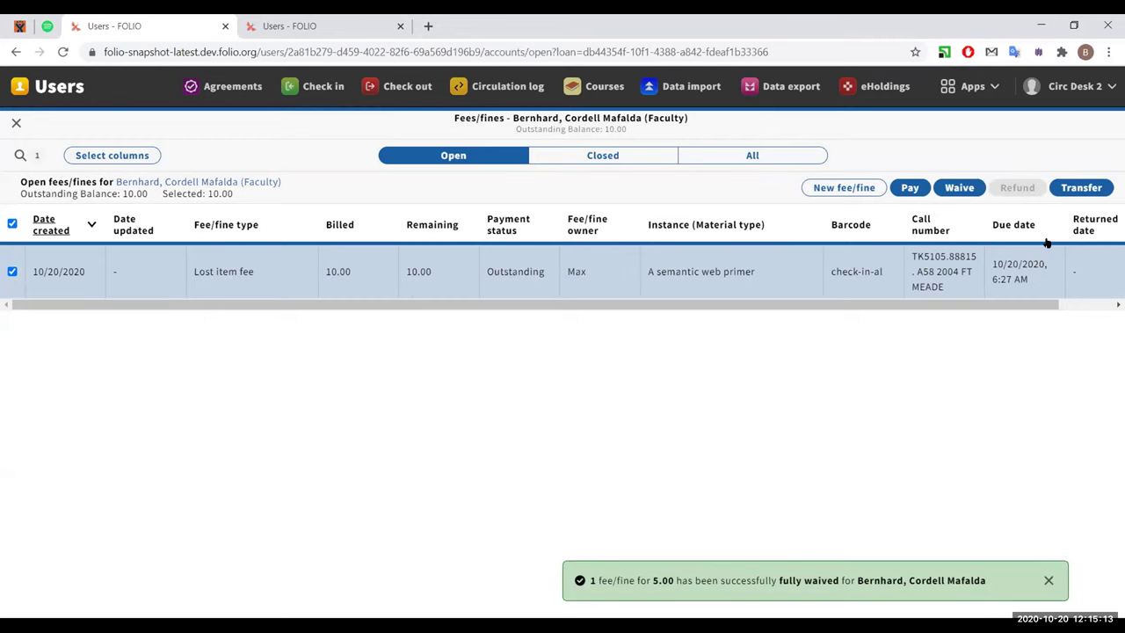
click(1079, 188)
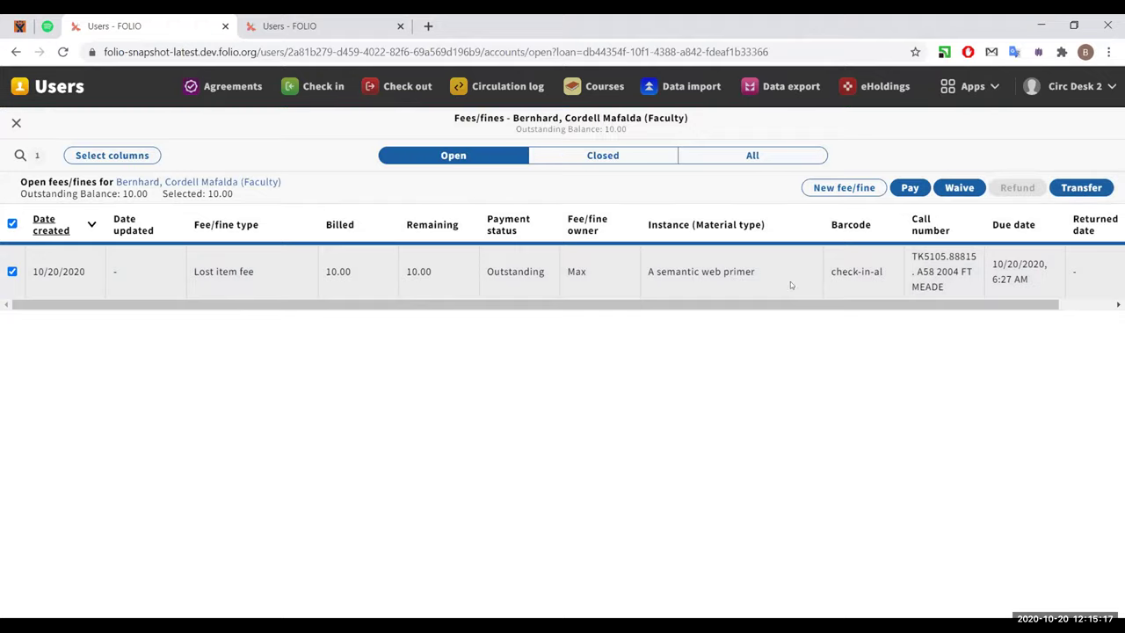
drag(499, 230, 492, 231)
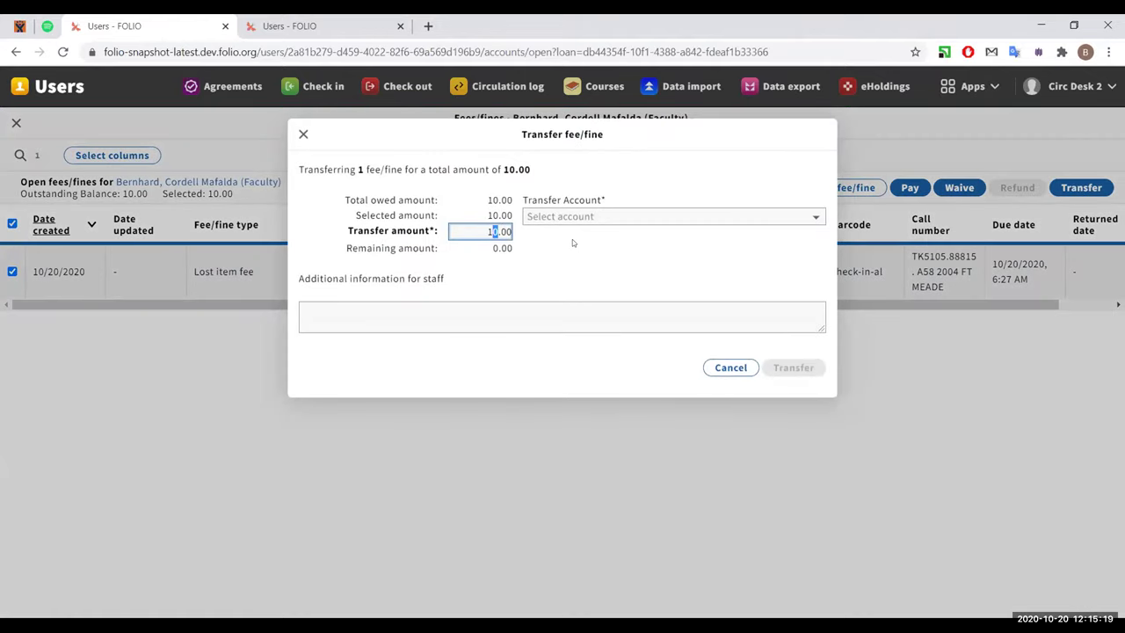
text(5)
click(573, 218)
click(615, 244)
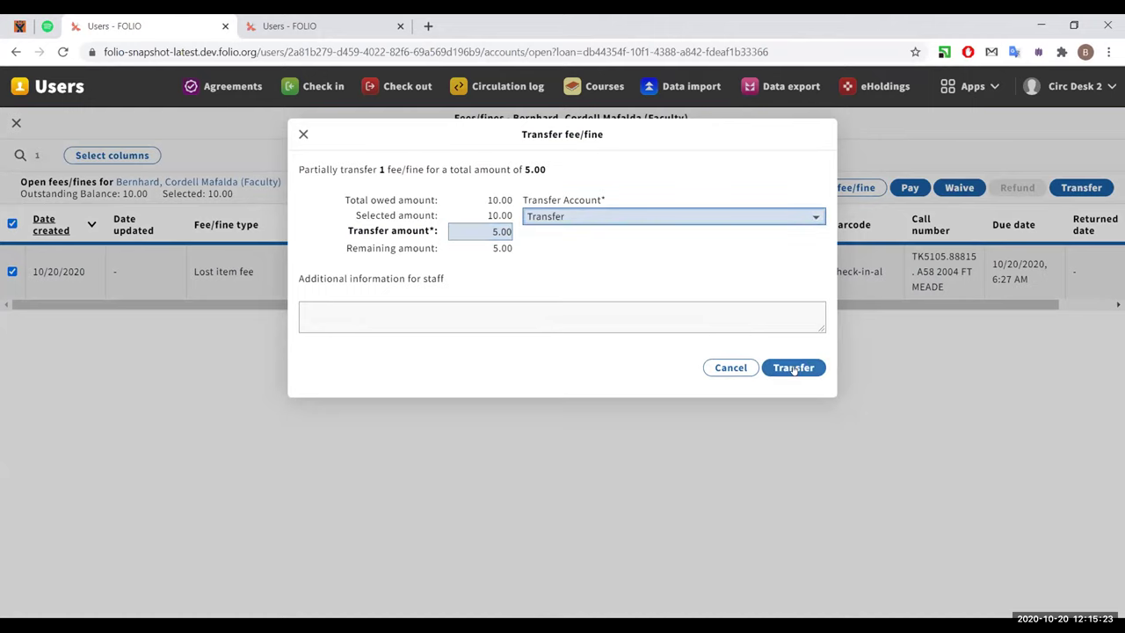
click(794, 368)
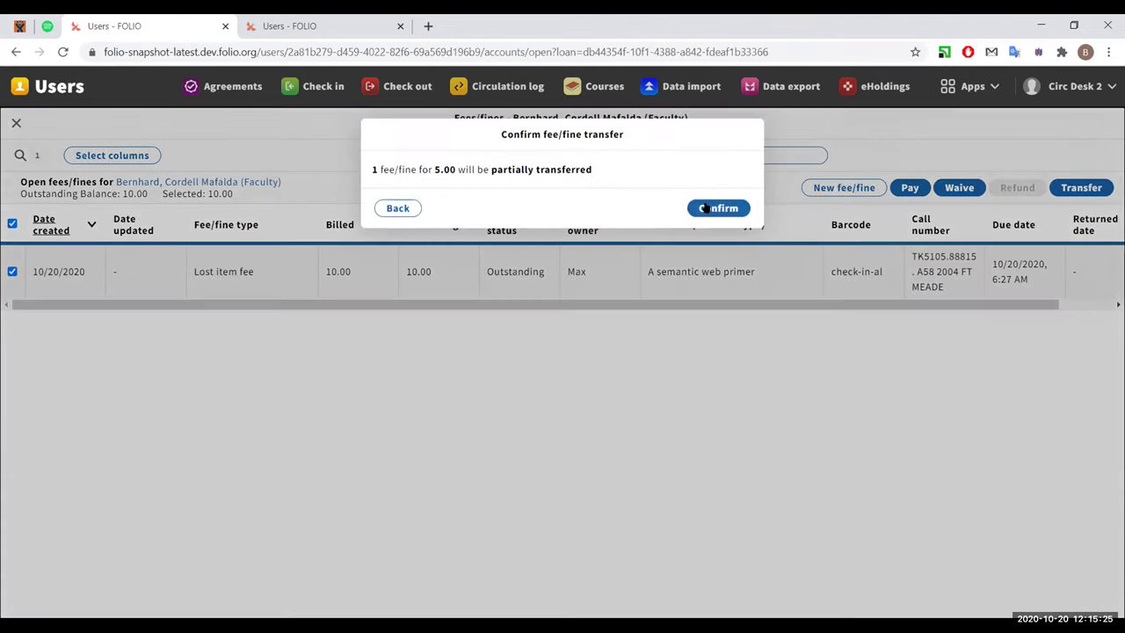
click(710, 209)
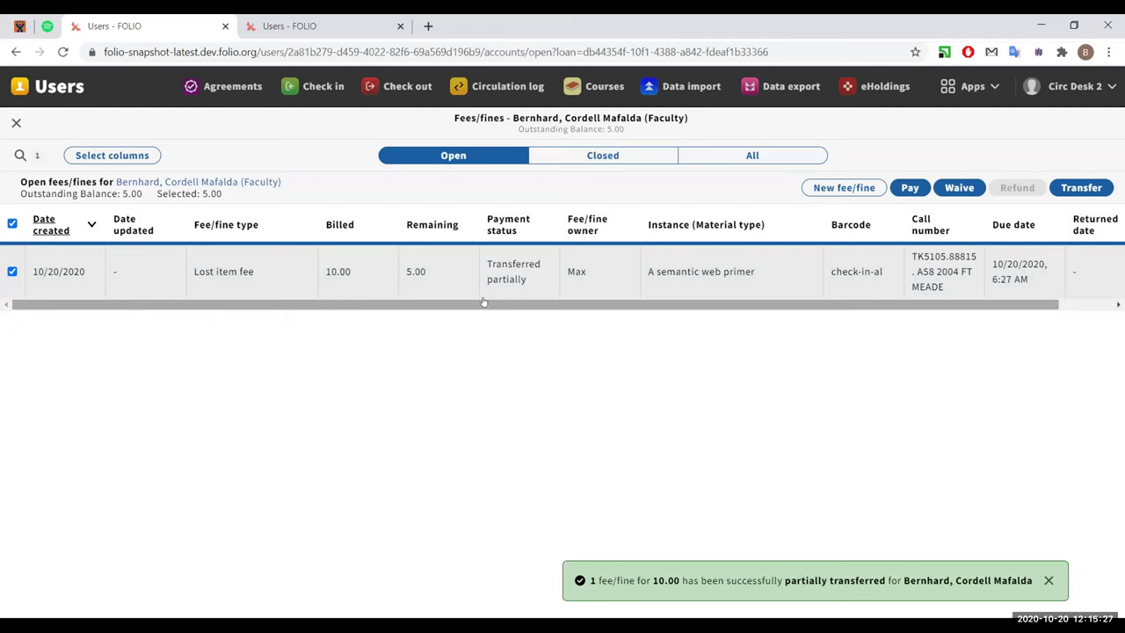
Check in the aged-to-lost item with the barcode check-in-al copied from its loan details, confirm the check-in and dismiss the in-transit notice.
click(16, 52)
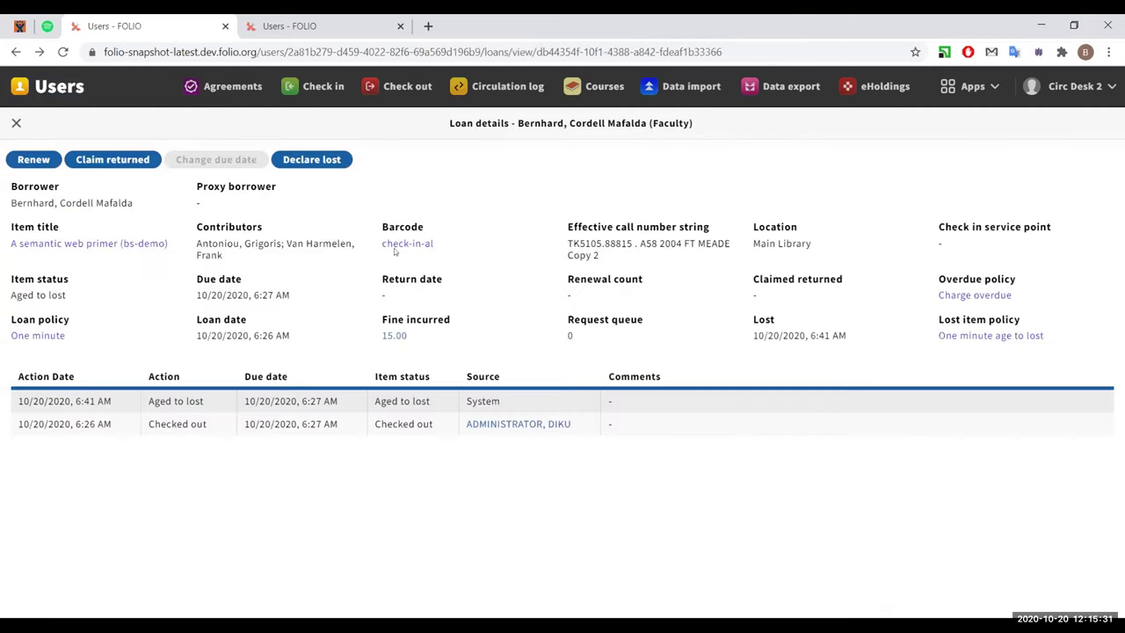
drag(462, 254, 378, 258)
key(ctrl+c)
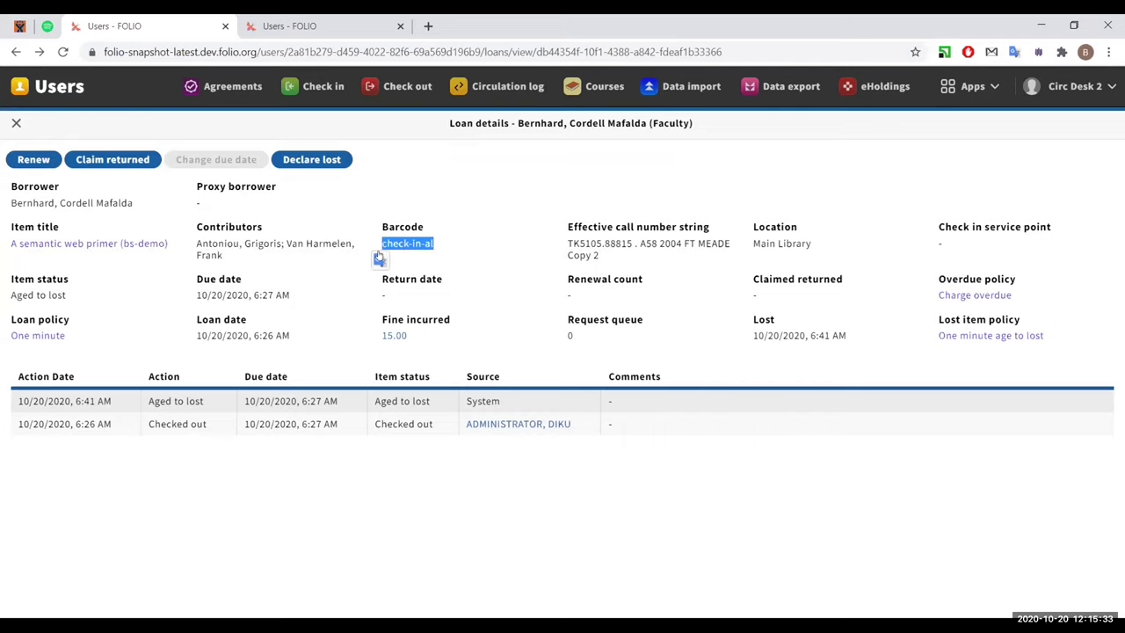
click(324, 86)
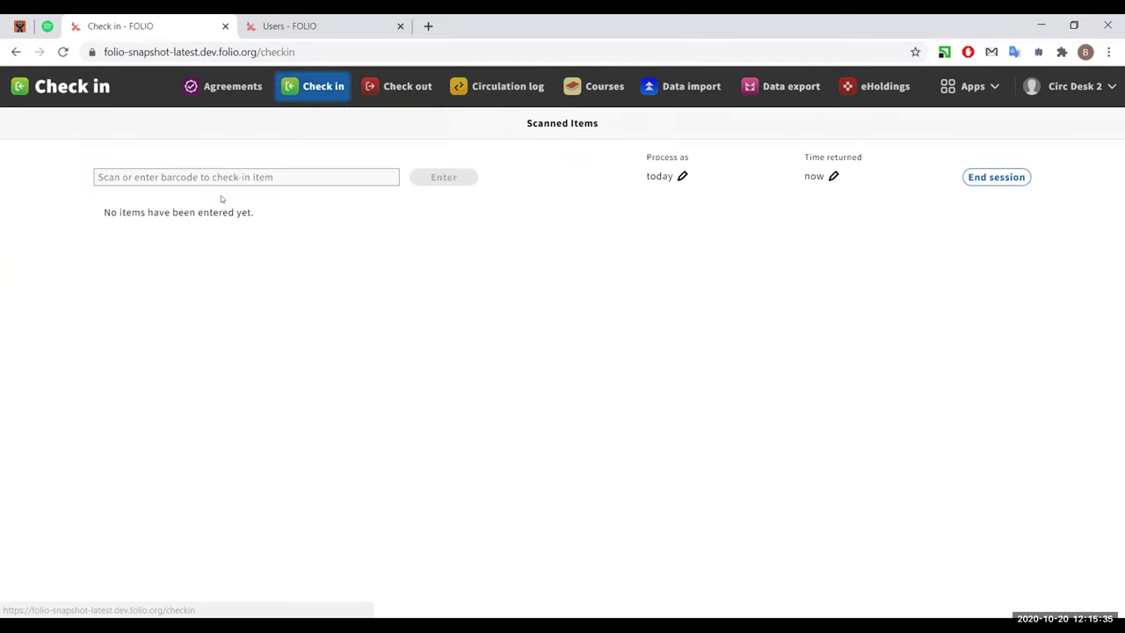
click(218, 177)
key(ctrl+v)
key(Return)
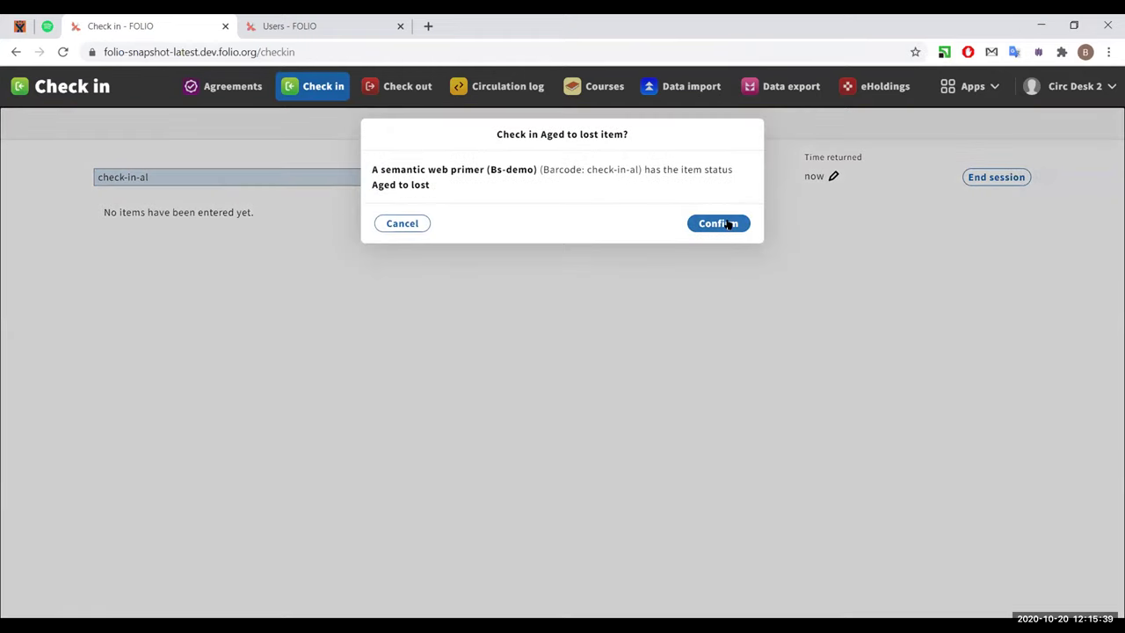
click(718, 223)
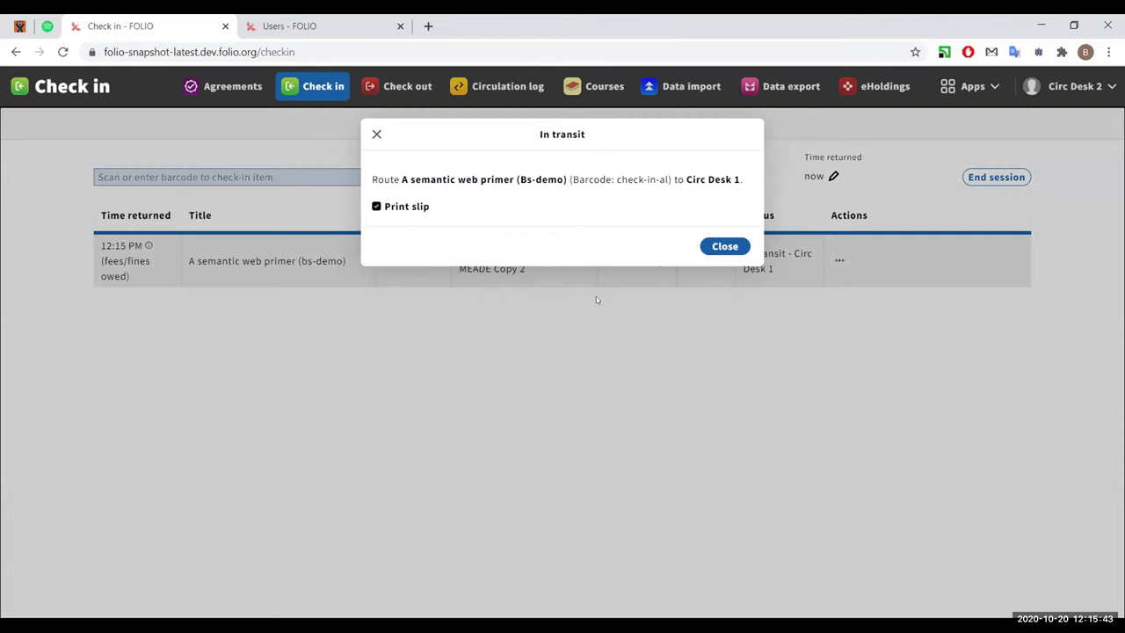
key(Escape)
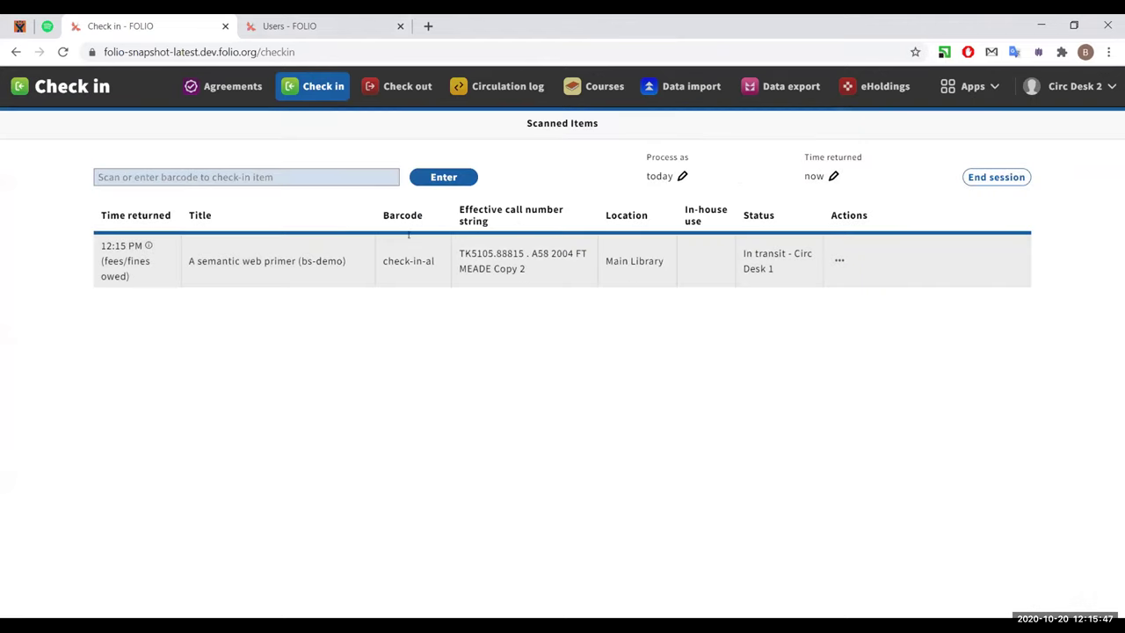
Open the patron details from the checked-in item and examine the patron's closed and open fees/fines.
click(283, 25)
key(ctrl+shift+Tab)
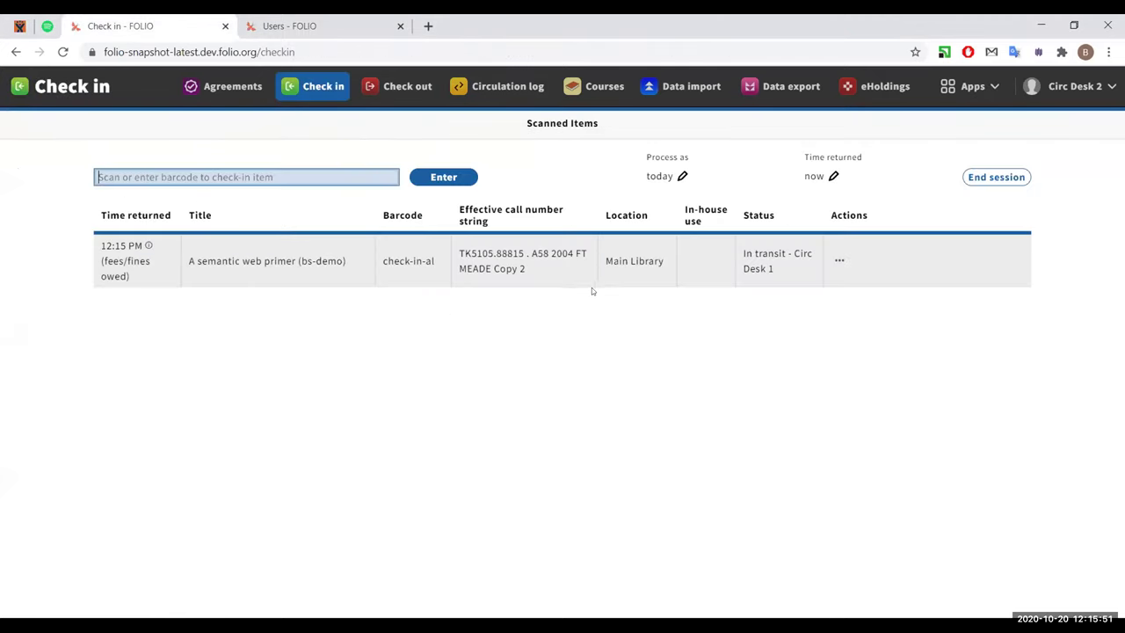
click(839, 262)
key(Down)
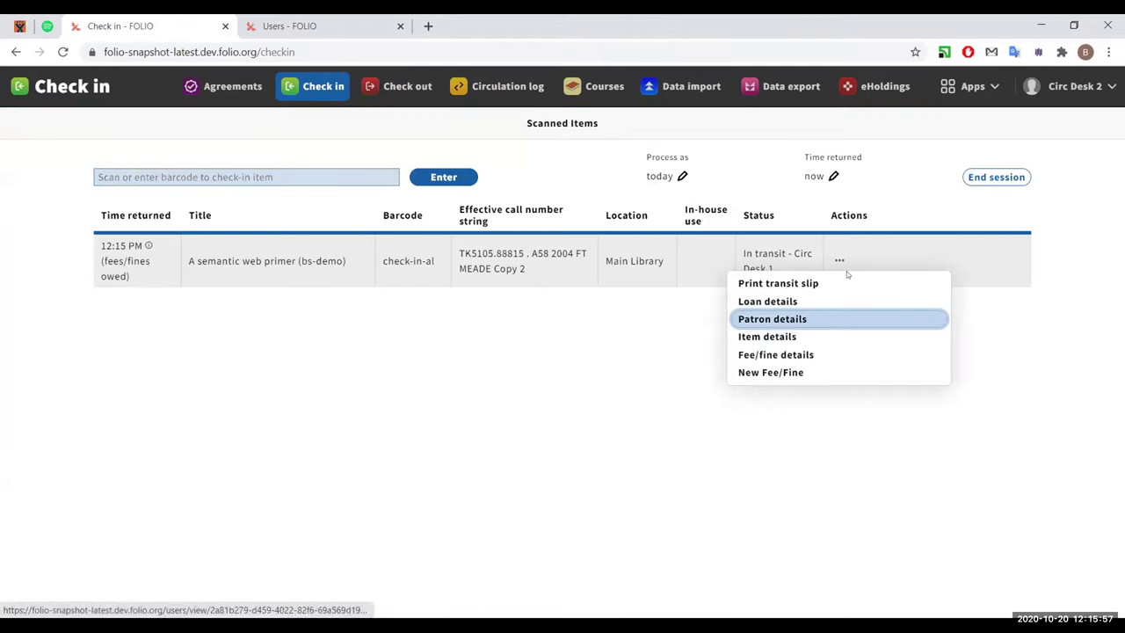
click(816, 321)
click(803, 319)
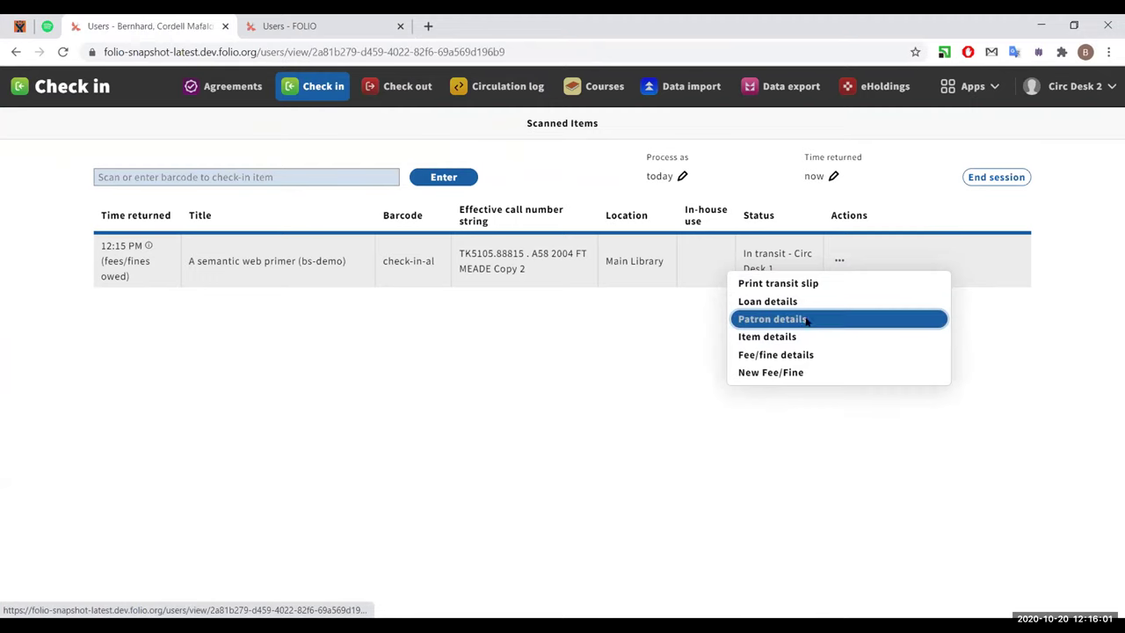
scroll(138, 470, down, 1)
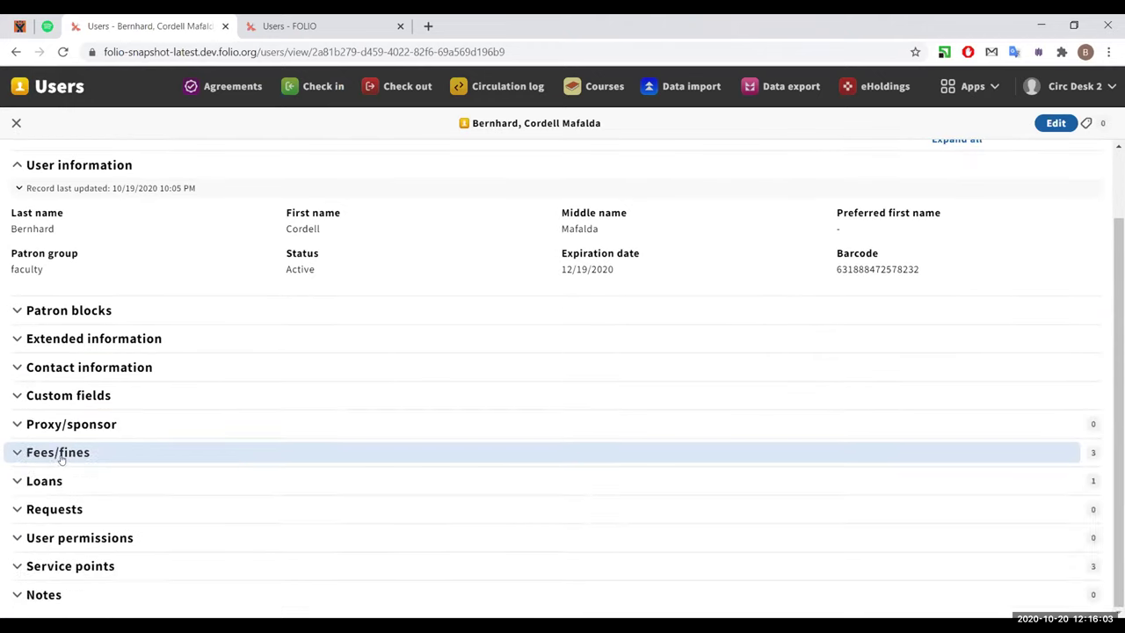
click(62, 453)
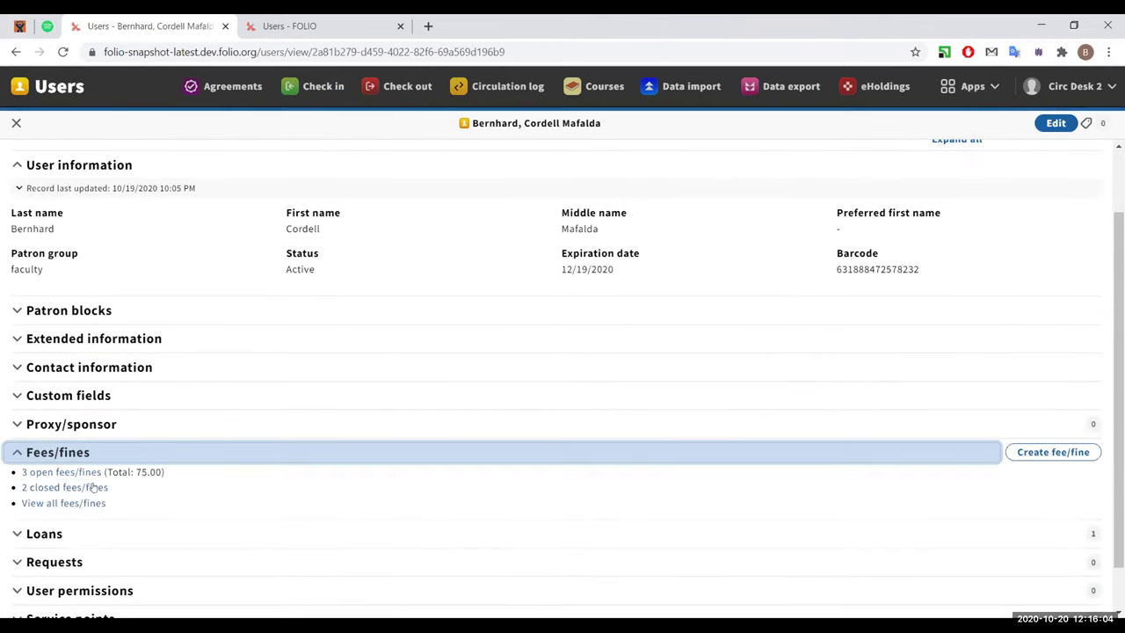
click(40, 488)
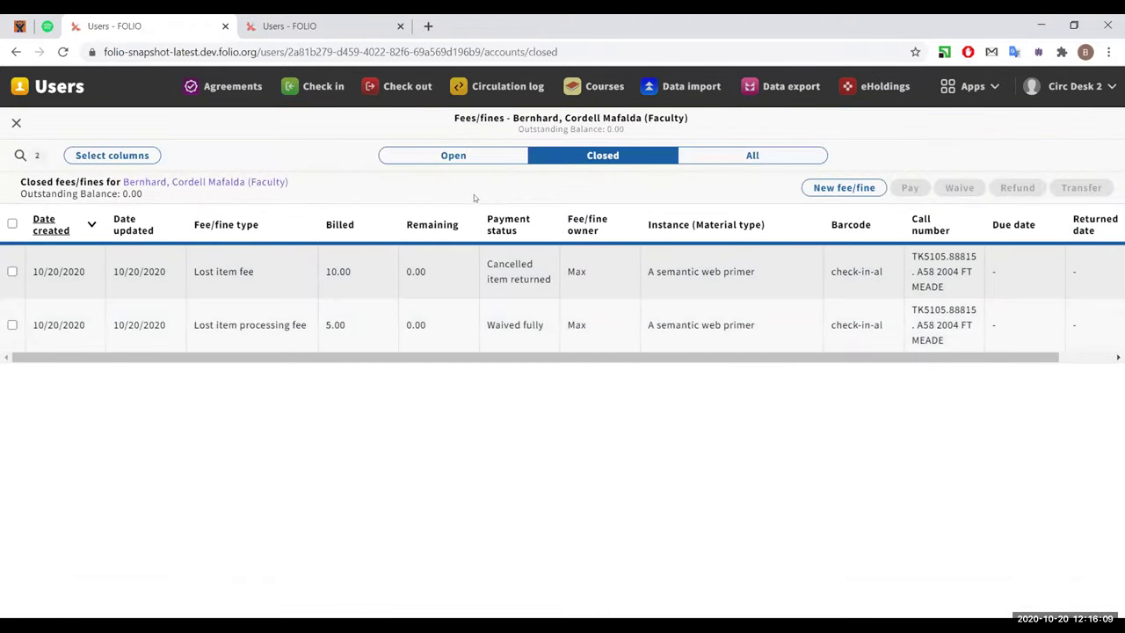
click(457, 155)
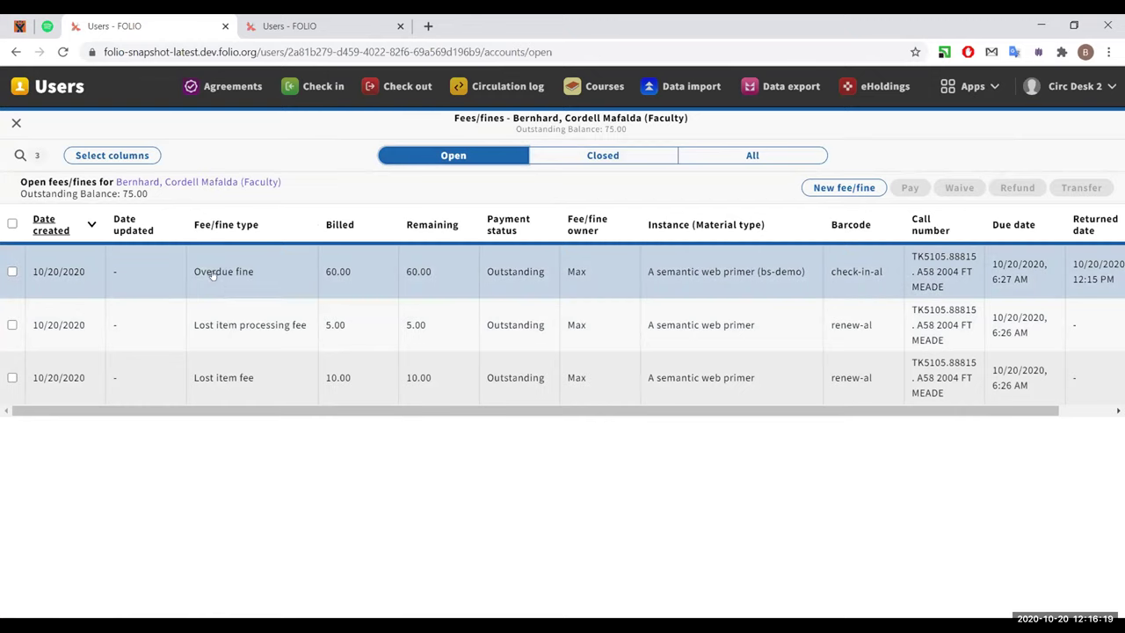
click(578, 161)
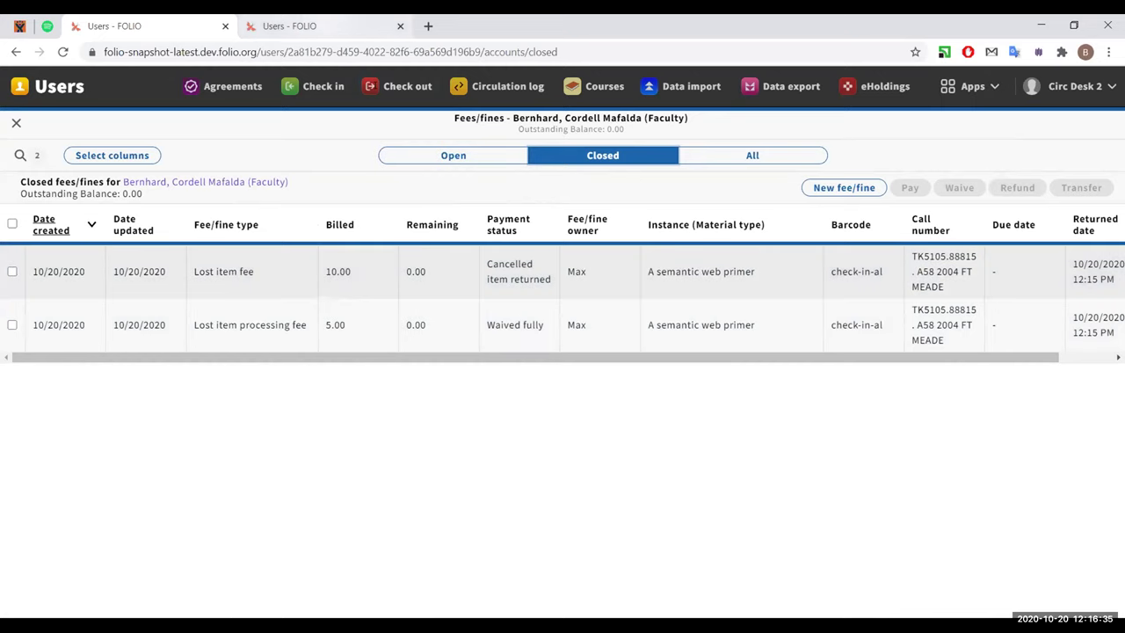
Switch to the details of the renew-al loan, examine its open fees/fines and return to the loan details.
key(ctrl+Tab)
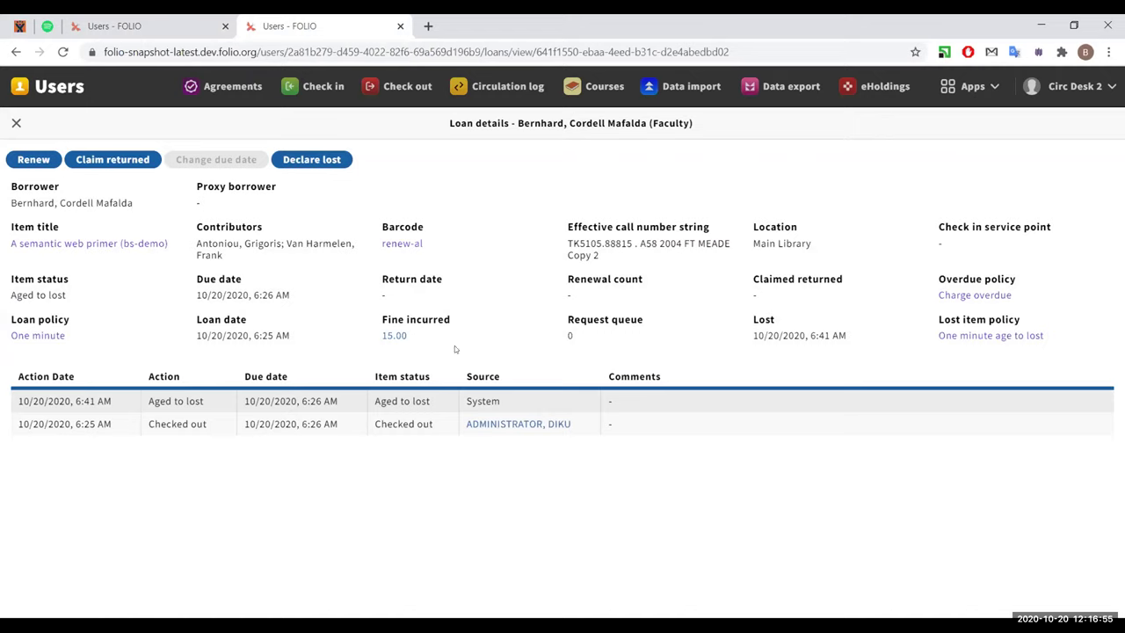
click(392, 335)
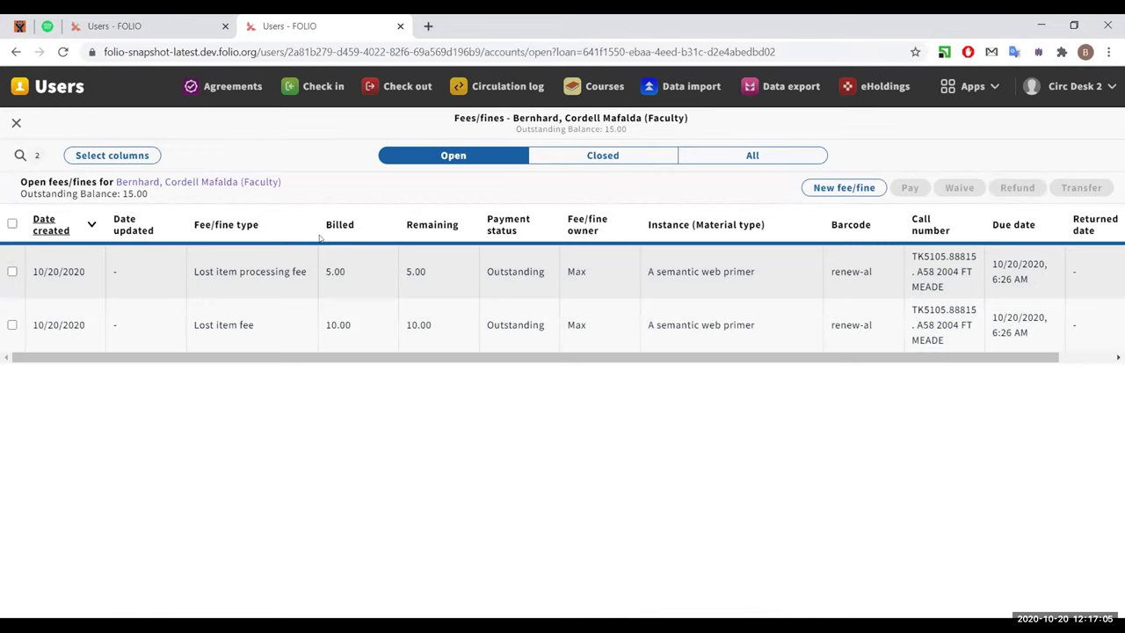
click(15, 53)
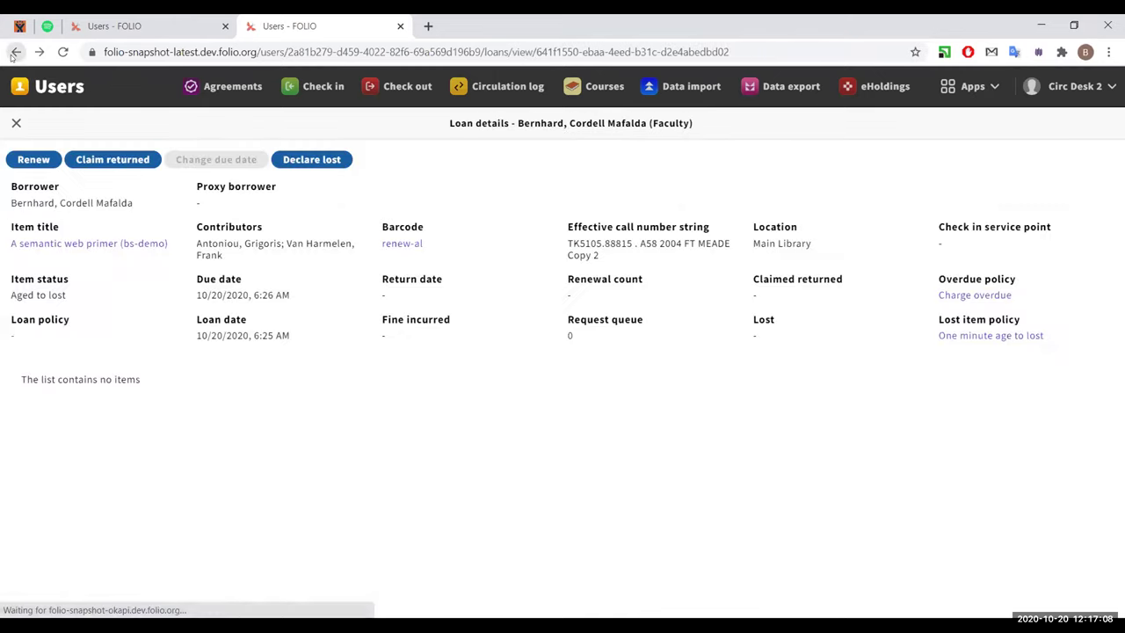
Renew the aged-to-lost renew-al loan through override with the additional information "renewed", and open its incurred fines.
click(44, 163)
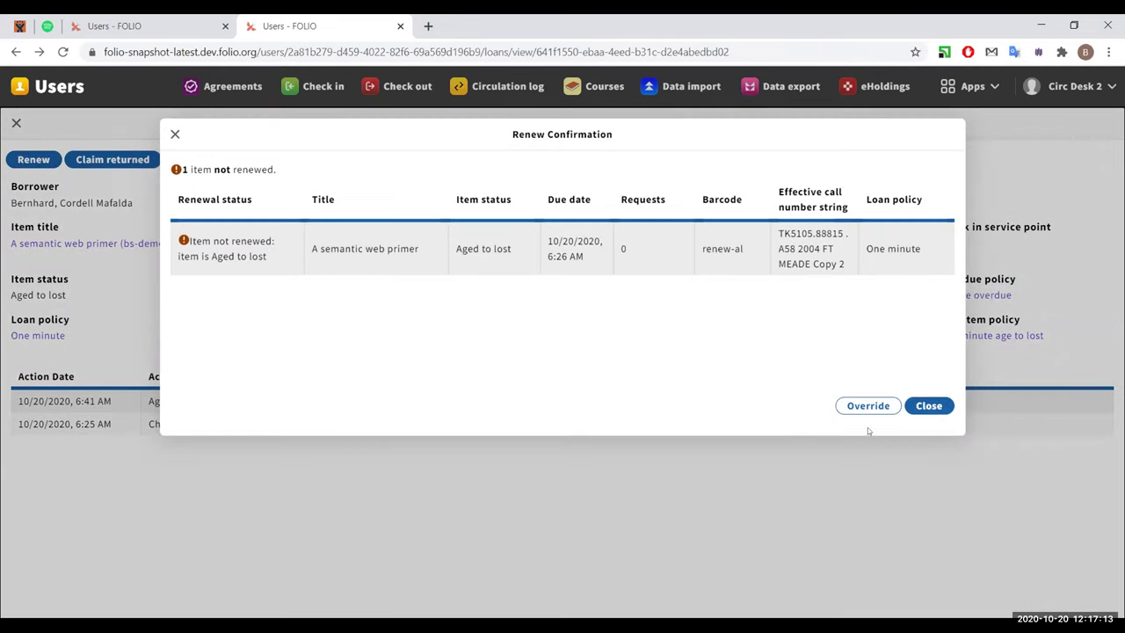
click(865, 406)
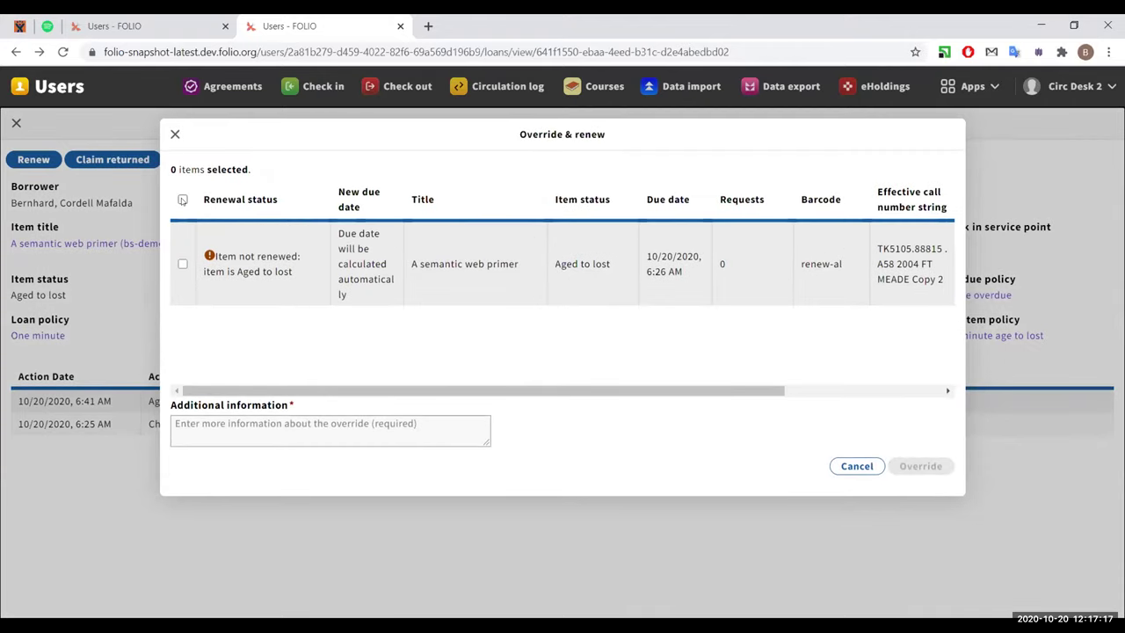
click(183, 199)
click(260, 433)
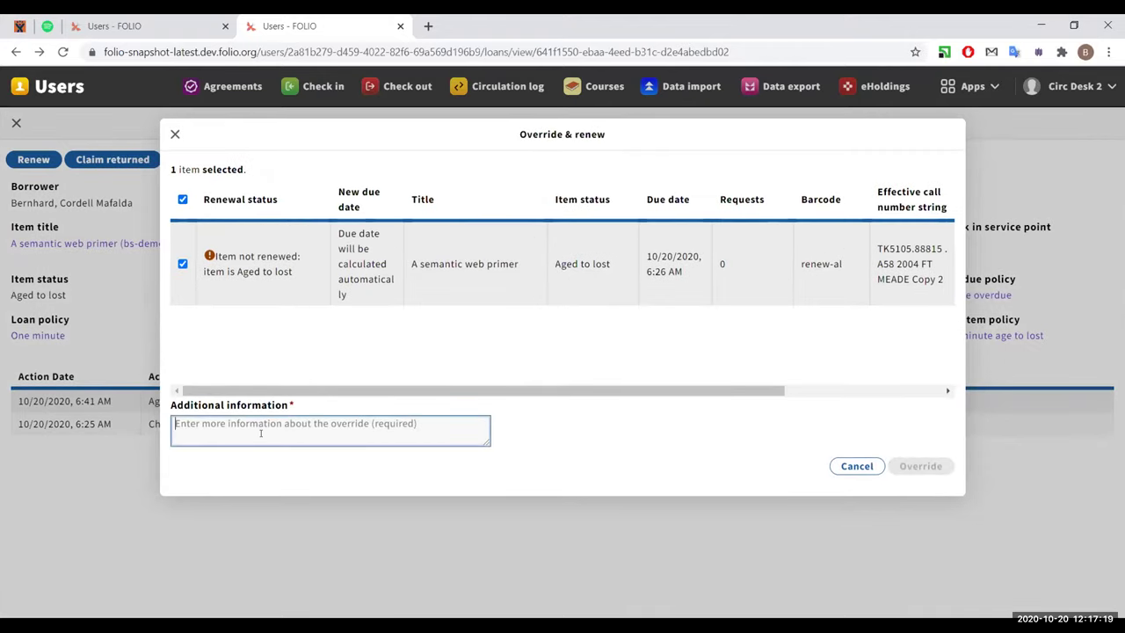
text(renewed)
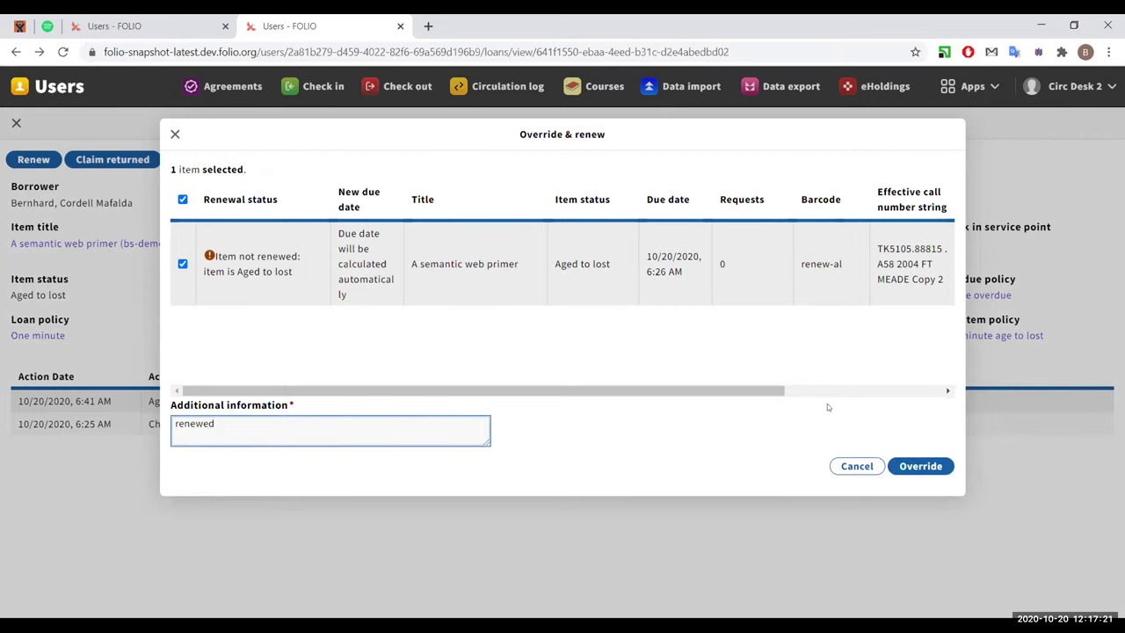
click(918, 466)
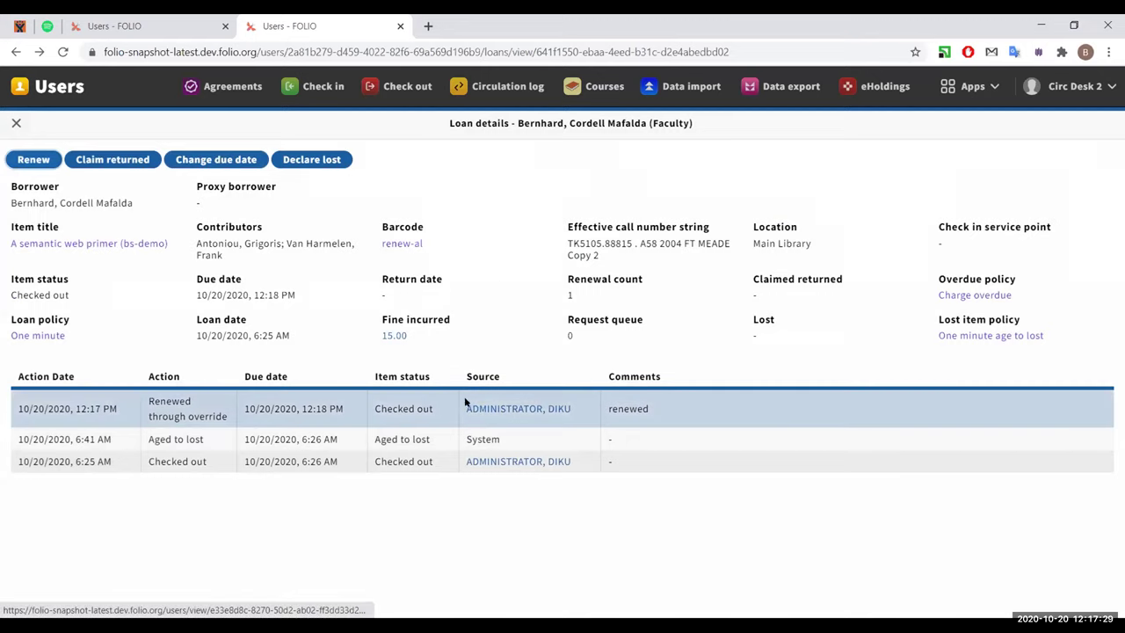
click(397, 336)
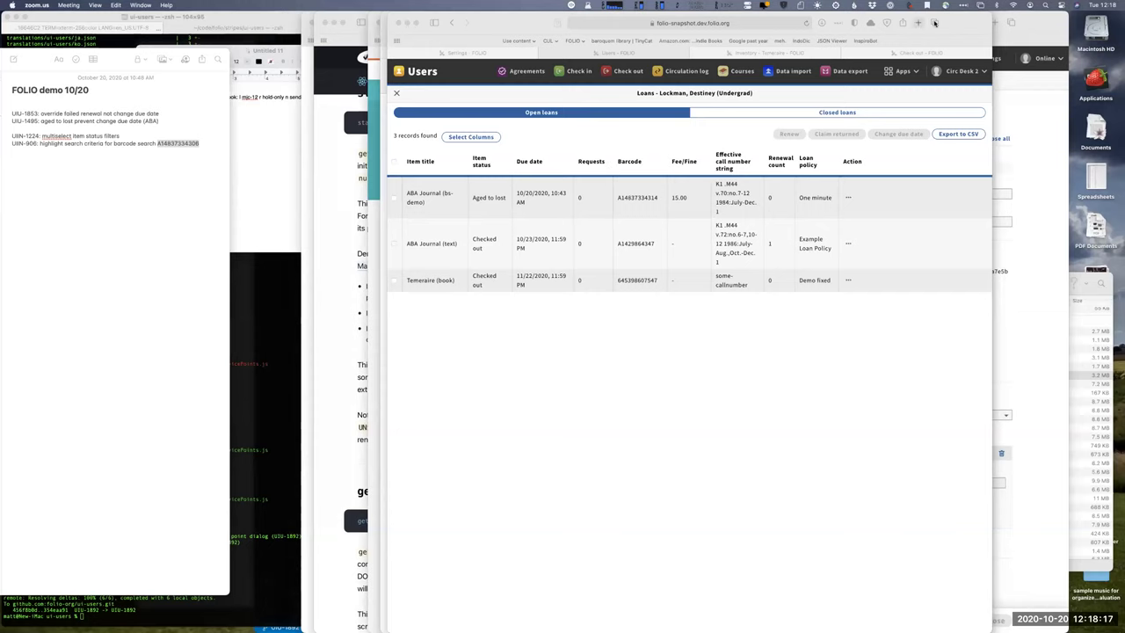
Reposition the browser window showing the patron's open loans and widen it.
drag(948, 25, 814, 26)
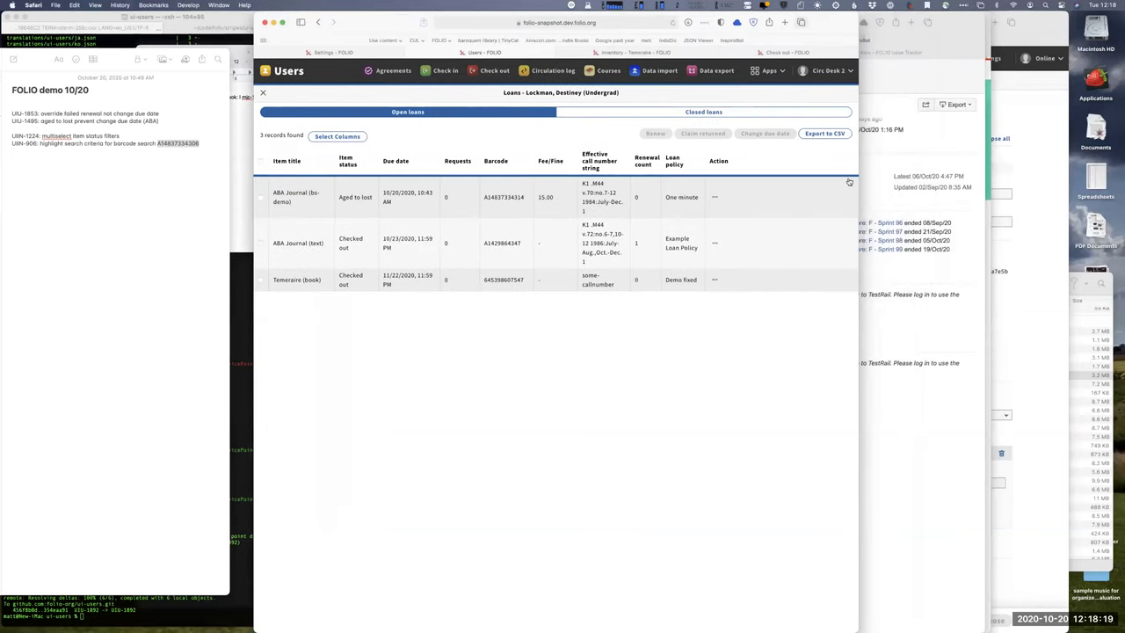
drag(856, 161, 950, 162)
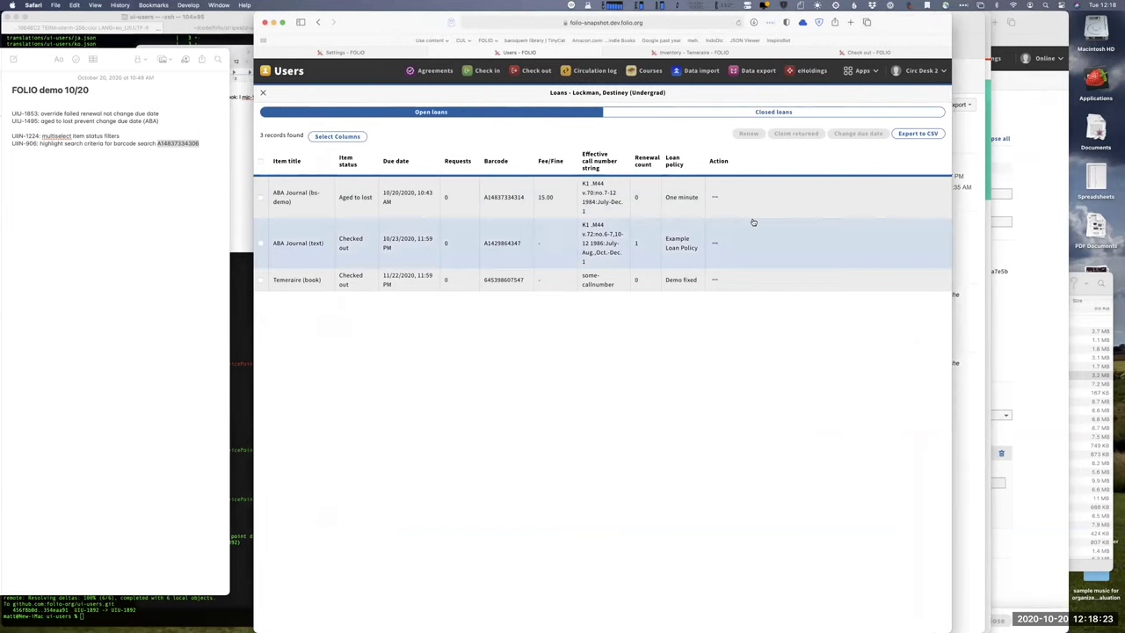
drag(855, 24, 815, 23)
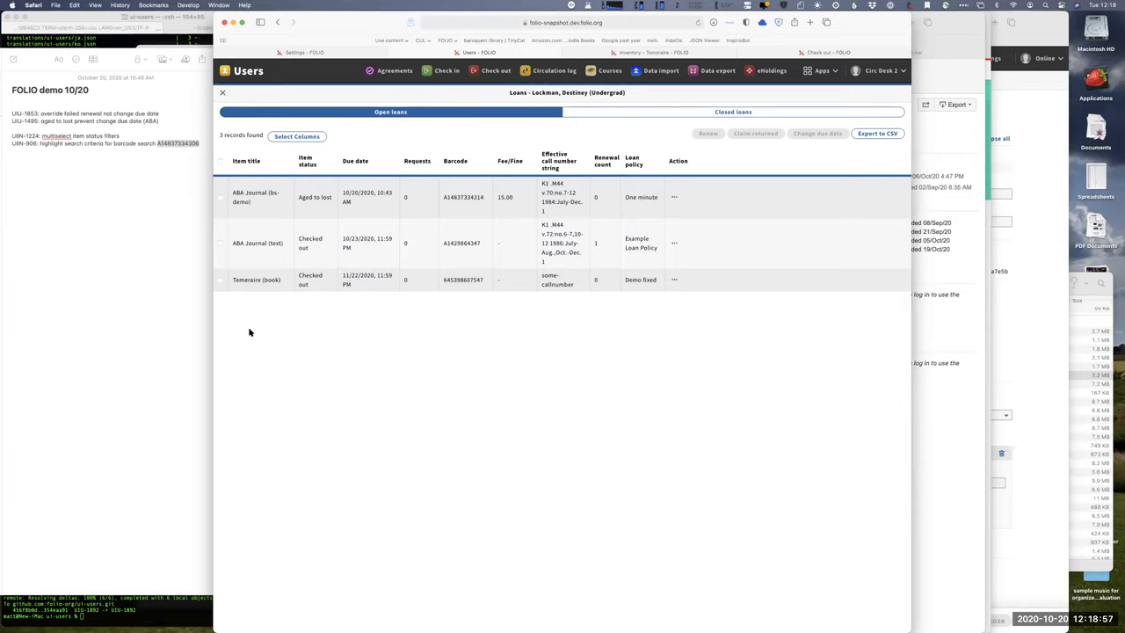
Try to change the due date of the aged-to-lost and the checked-out ABA Journal loans together to 10/24/2020, and close the result summary.
click(220, 198)
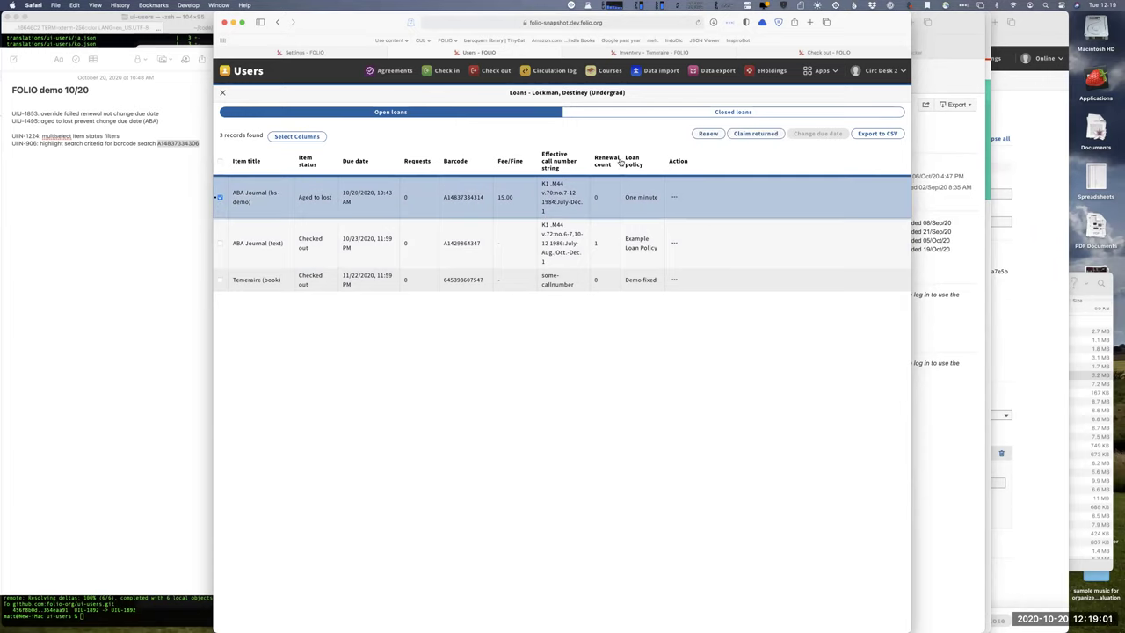
click(220, 244)
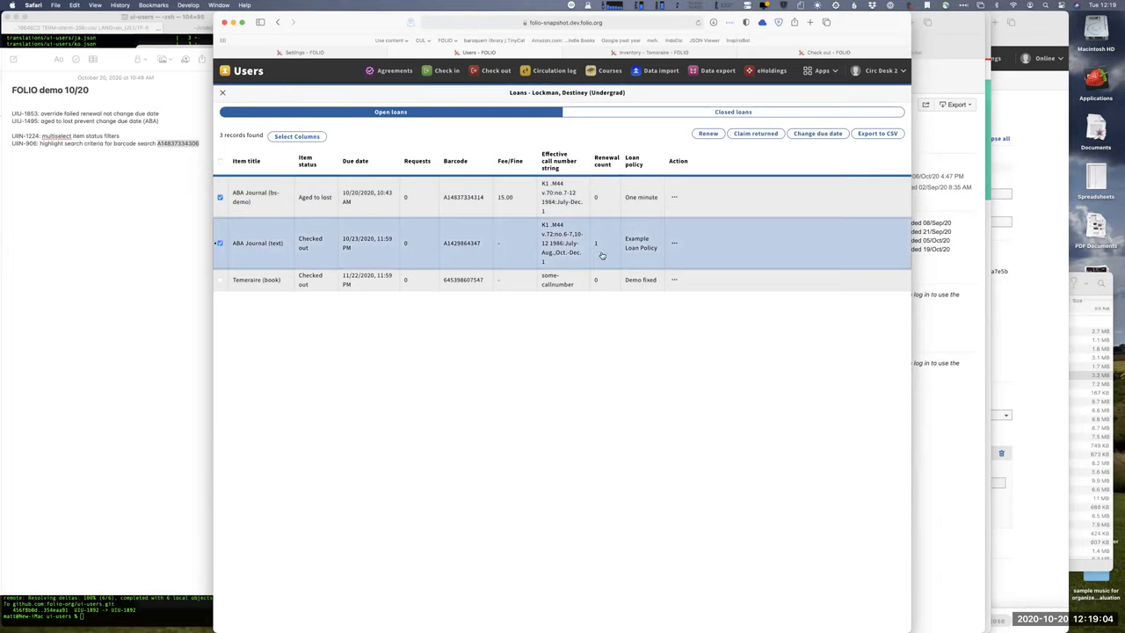
click(816, 135)
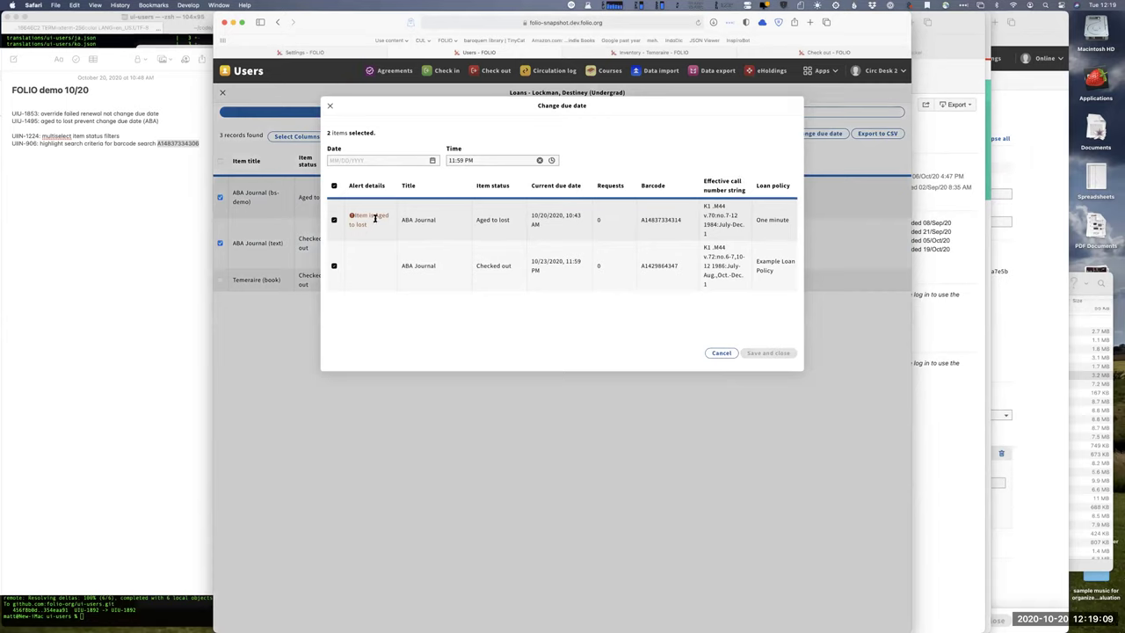
click(432, 160)
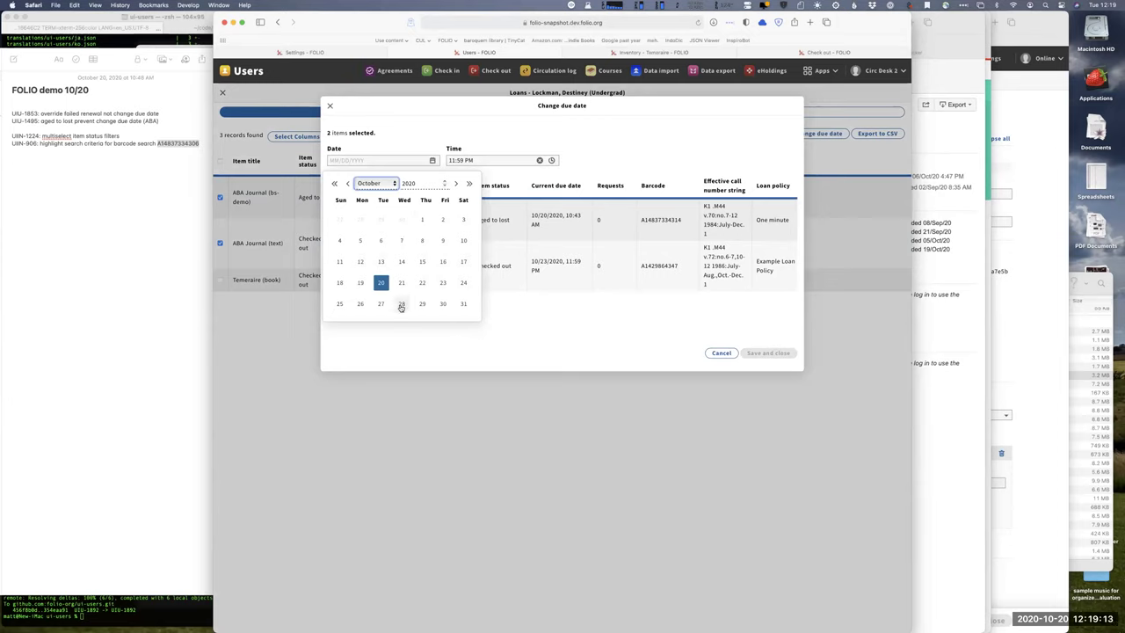
click(462, 283)
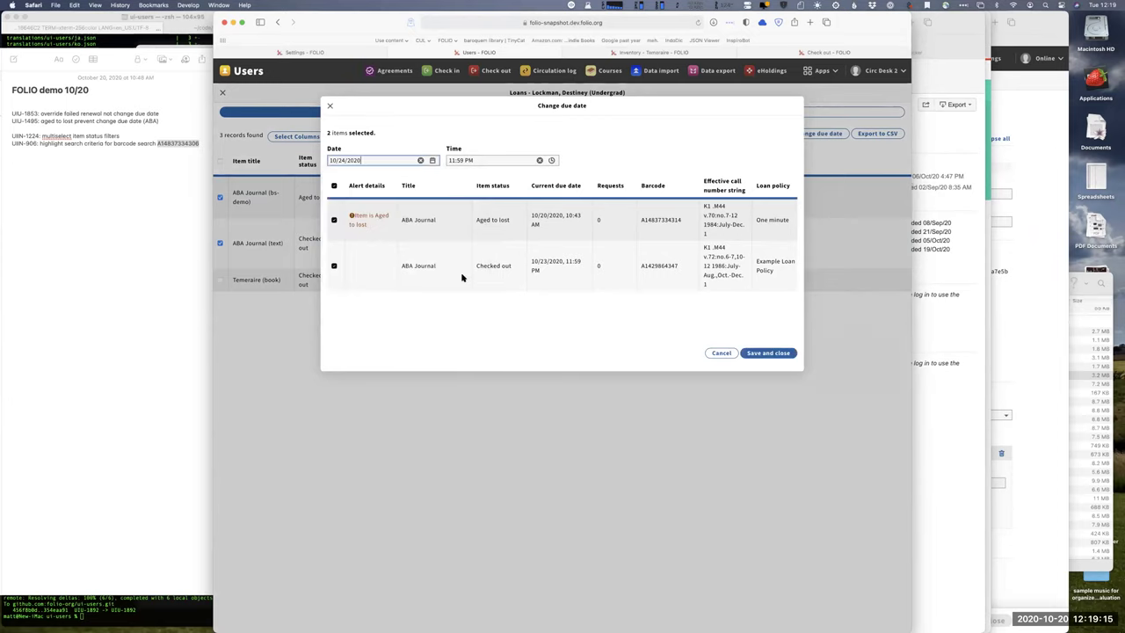
click(768, 353)
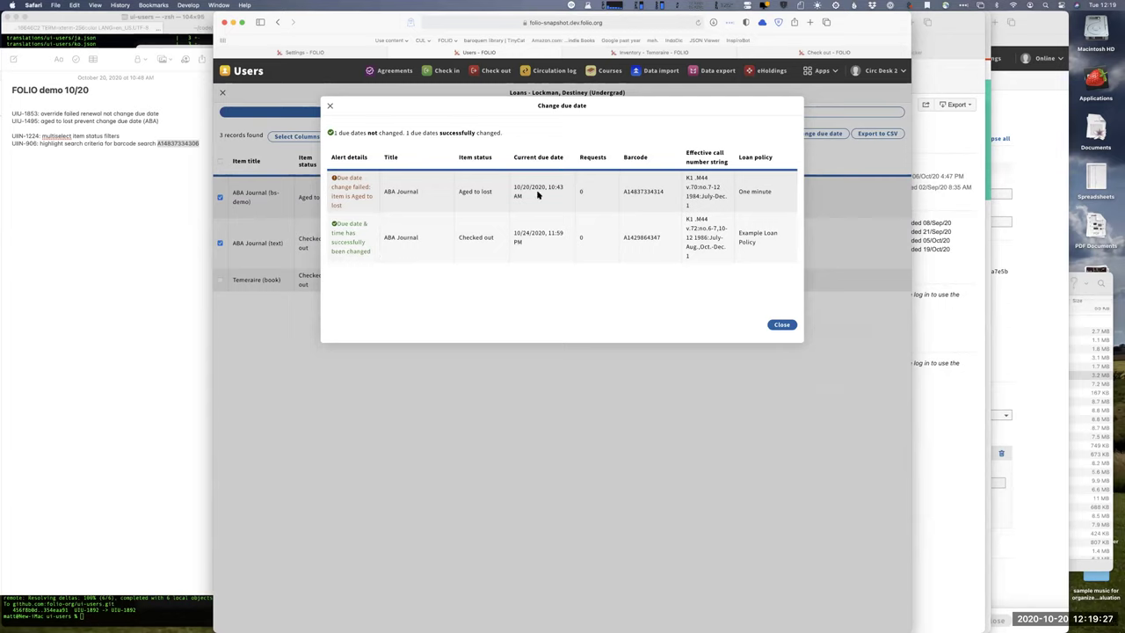
click(780, 324)
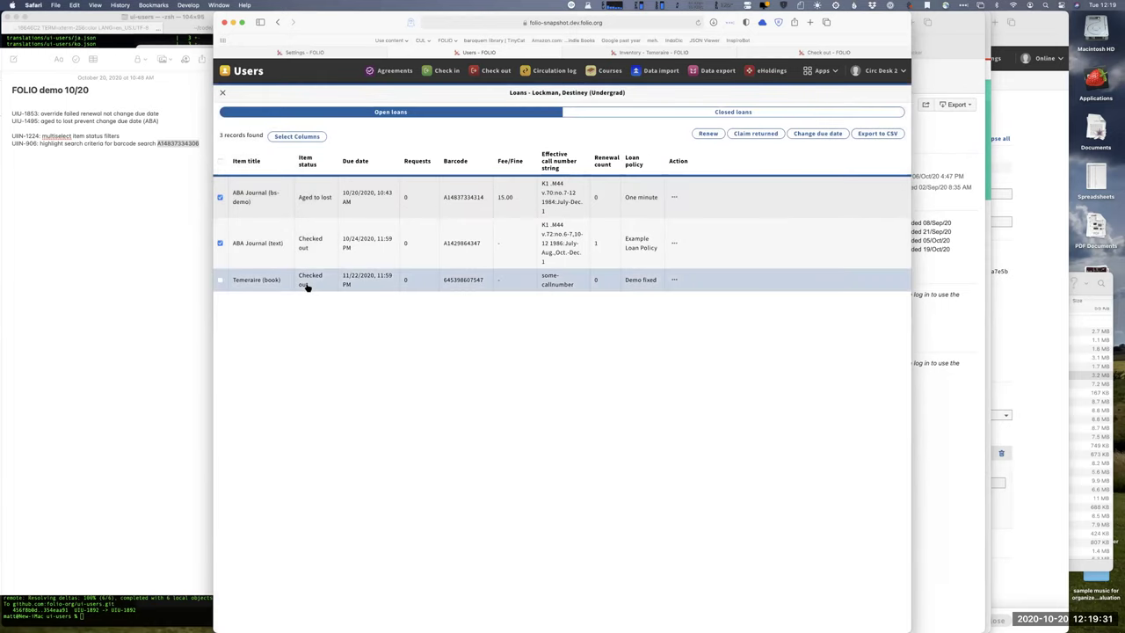
Renew the checked-out ABA Journal and Temeraire loans together, and select the Temeraire loan for a renewal override.
click(220, 201)
click(220, 244)
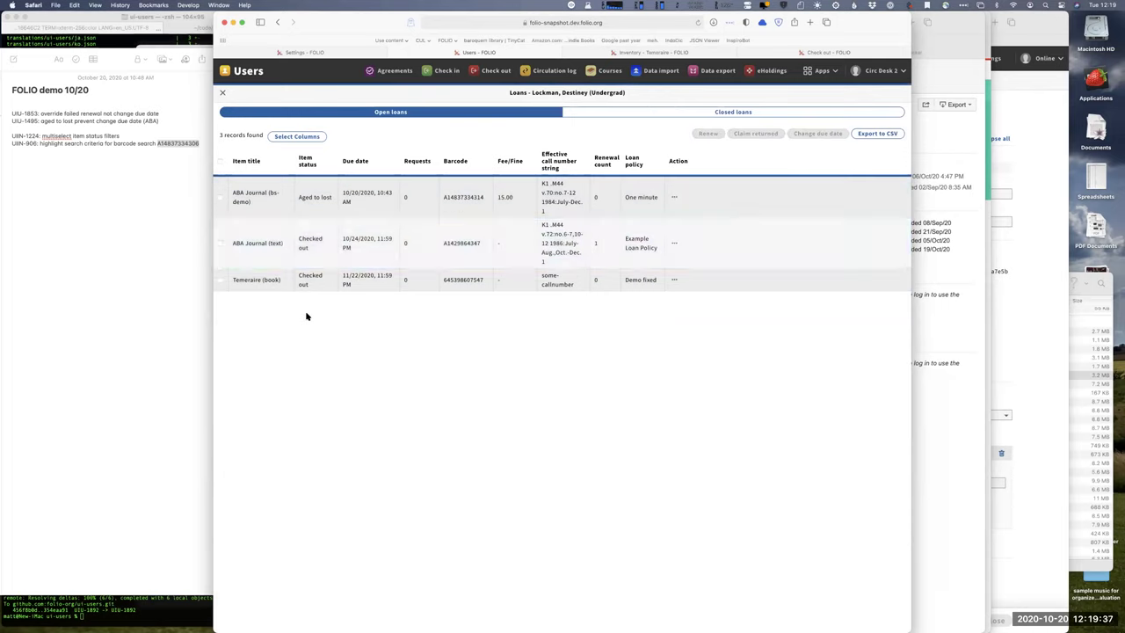
click(220, 243)
click(220, 279)
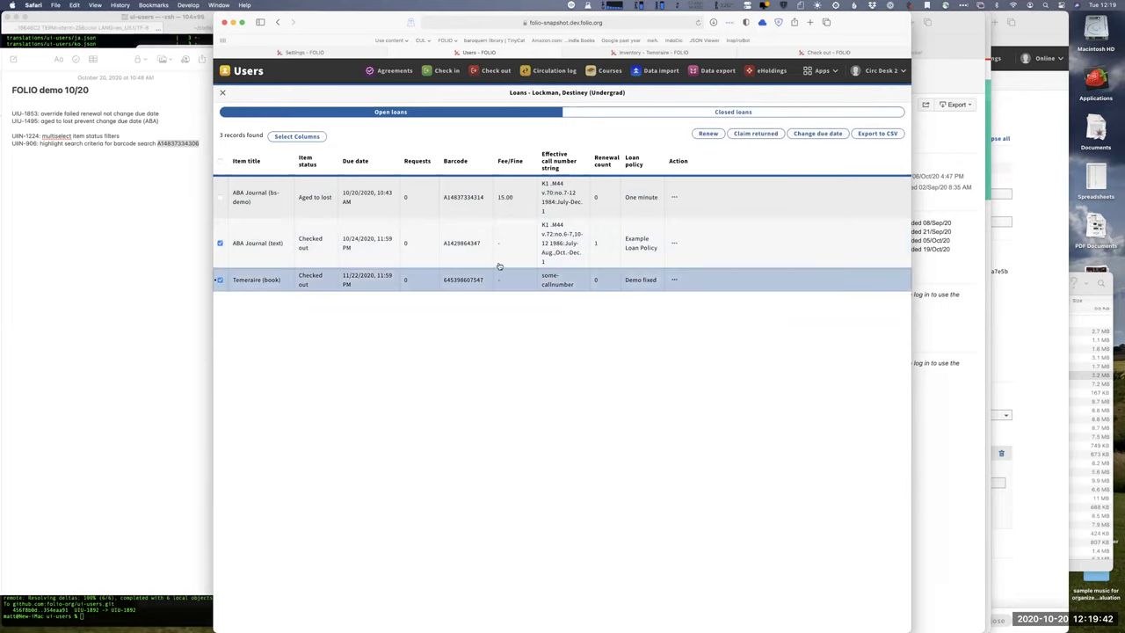
click(700, 134)
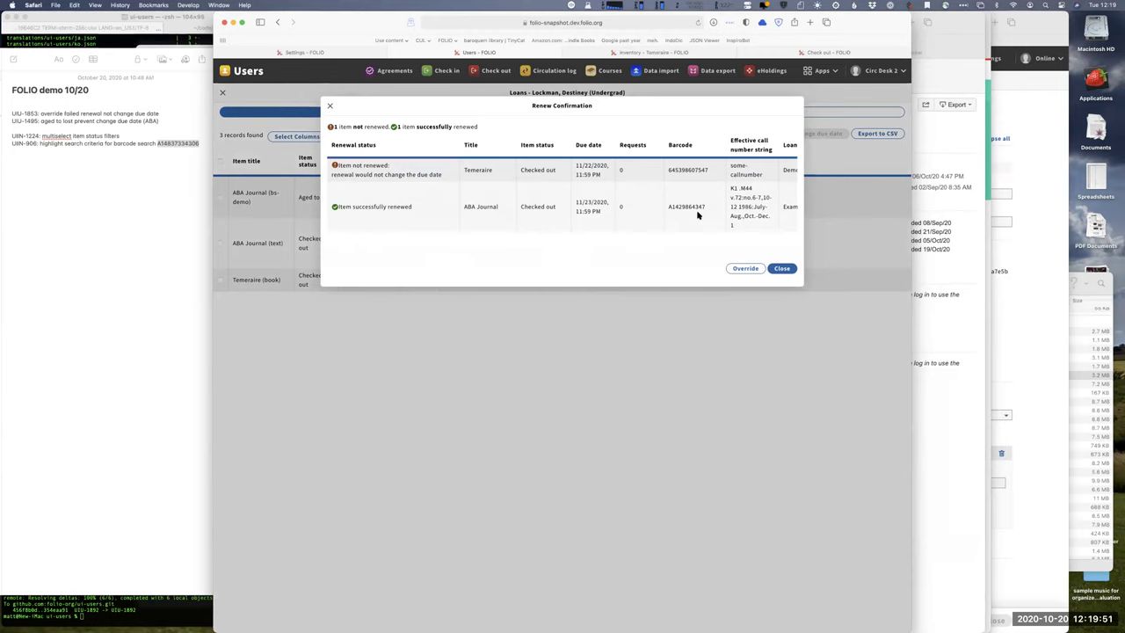
scroll(697, 214, right, 3)
scroll(695, 214, left, 3)
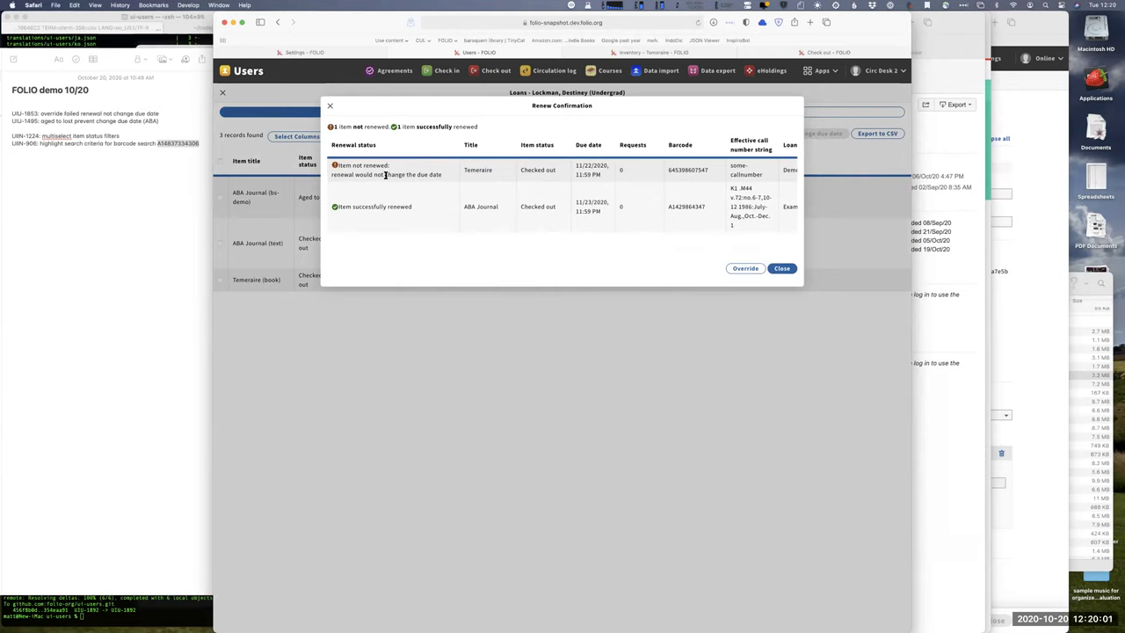
click(739, 270)
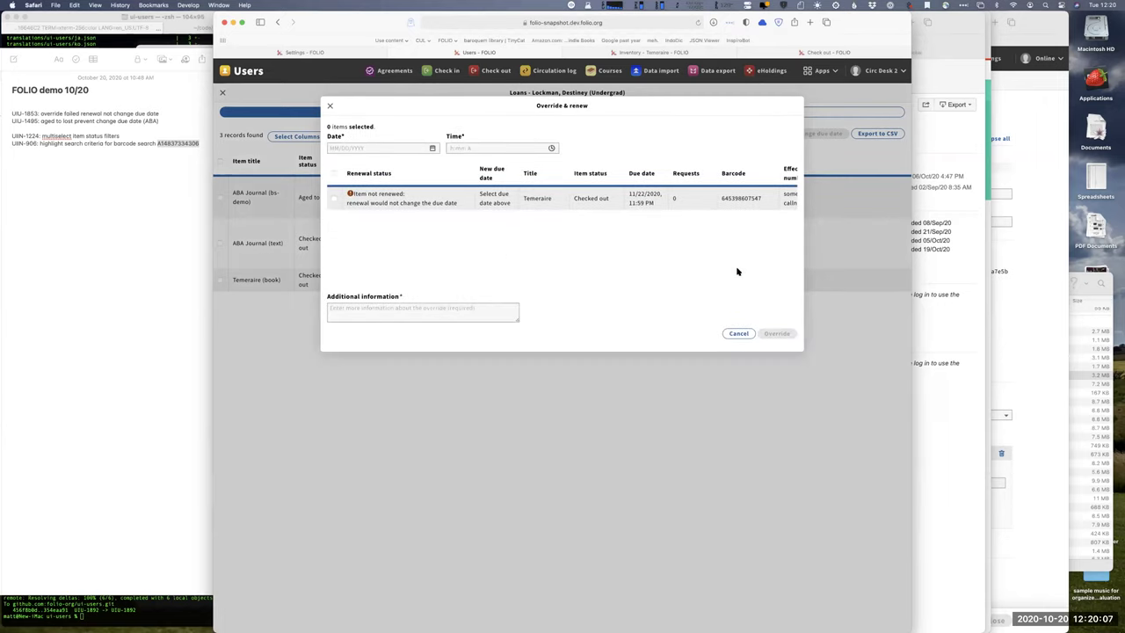
click(333, 201)
click(431, 149)
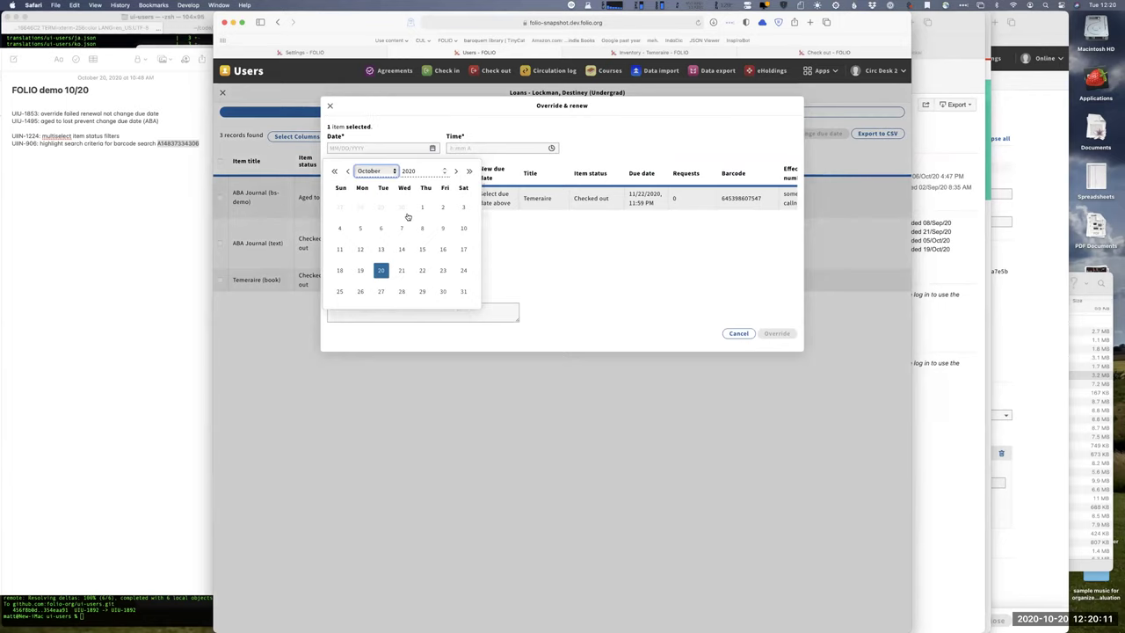
click(421, 292)
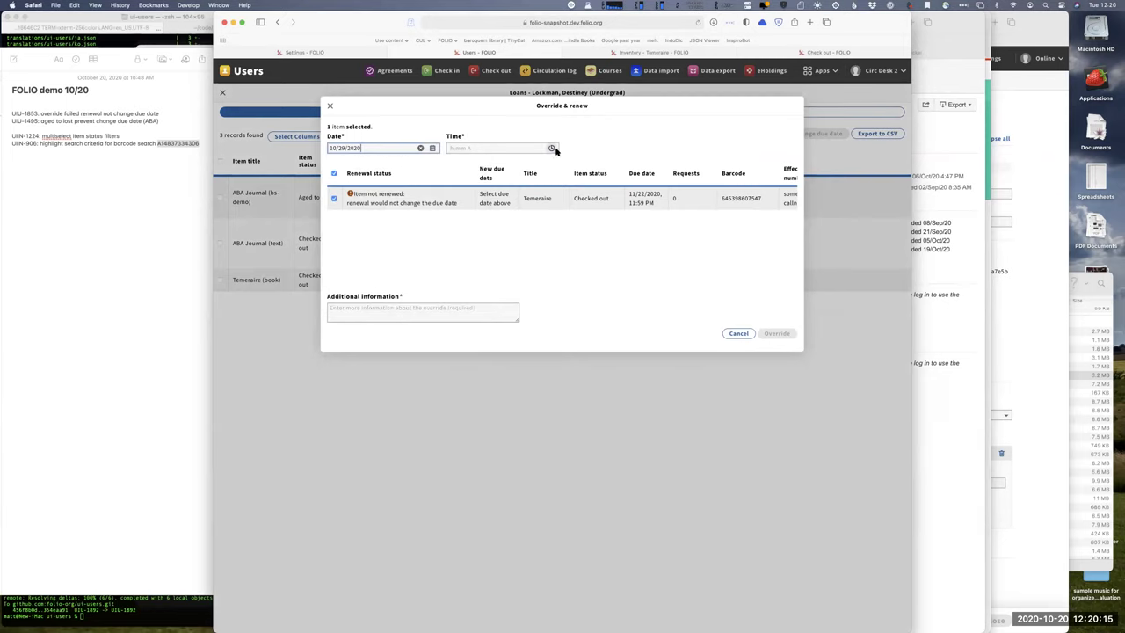
click(551, 148)
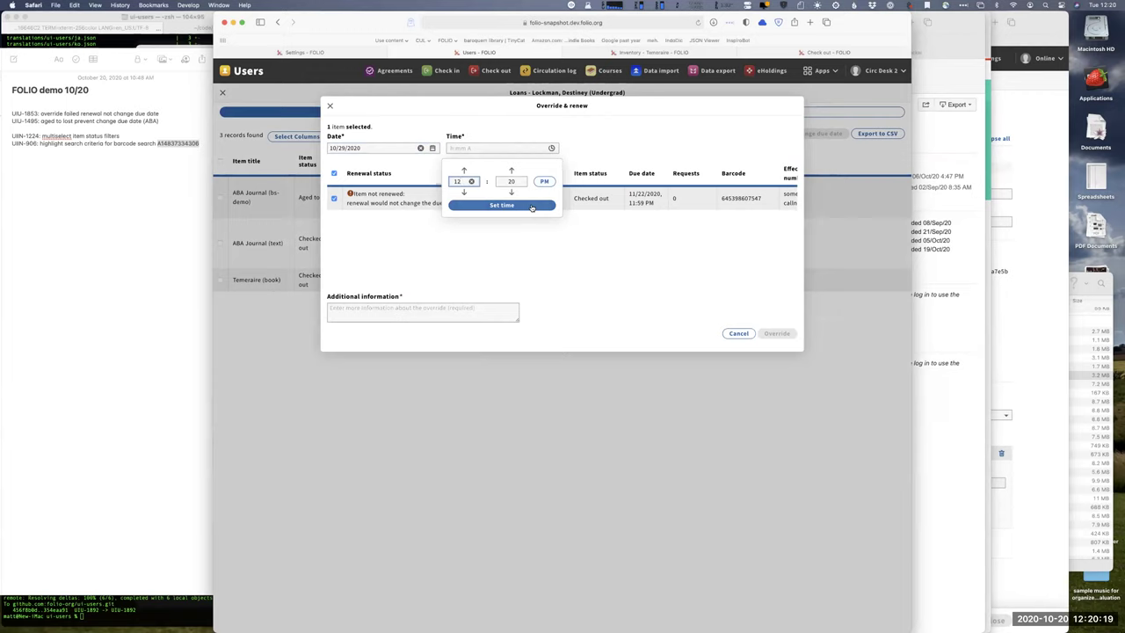
click(420, 147)
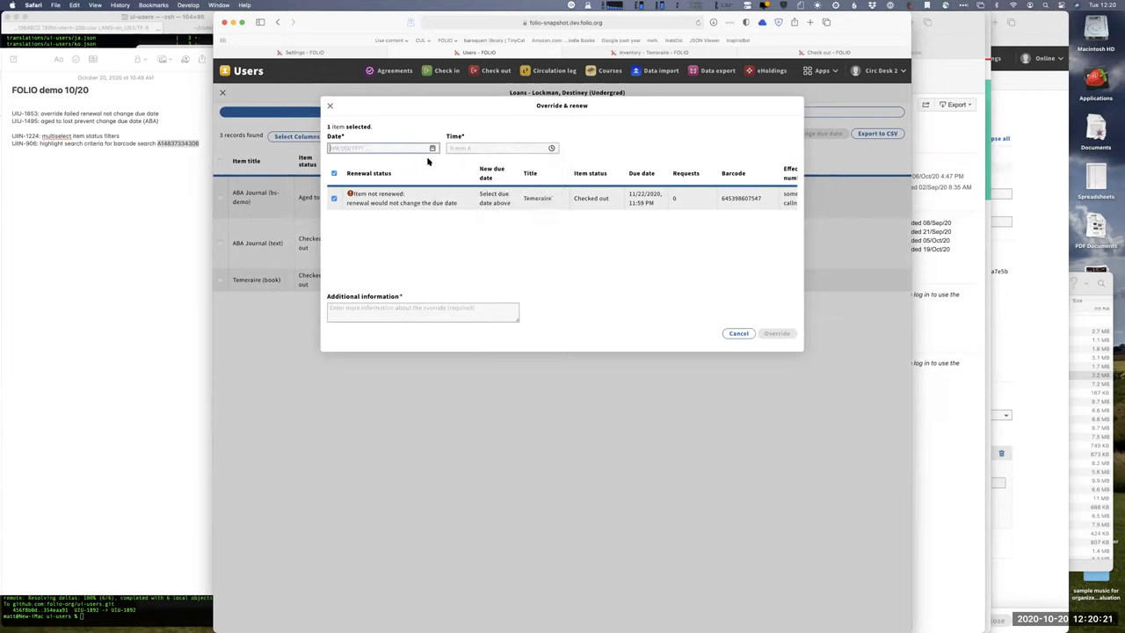
Override and renew the Temeraire loan with due date 11/30/2020, 12:20 PM and the additional information "Arbitrary display of power".
click(431, 148)
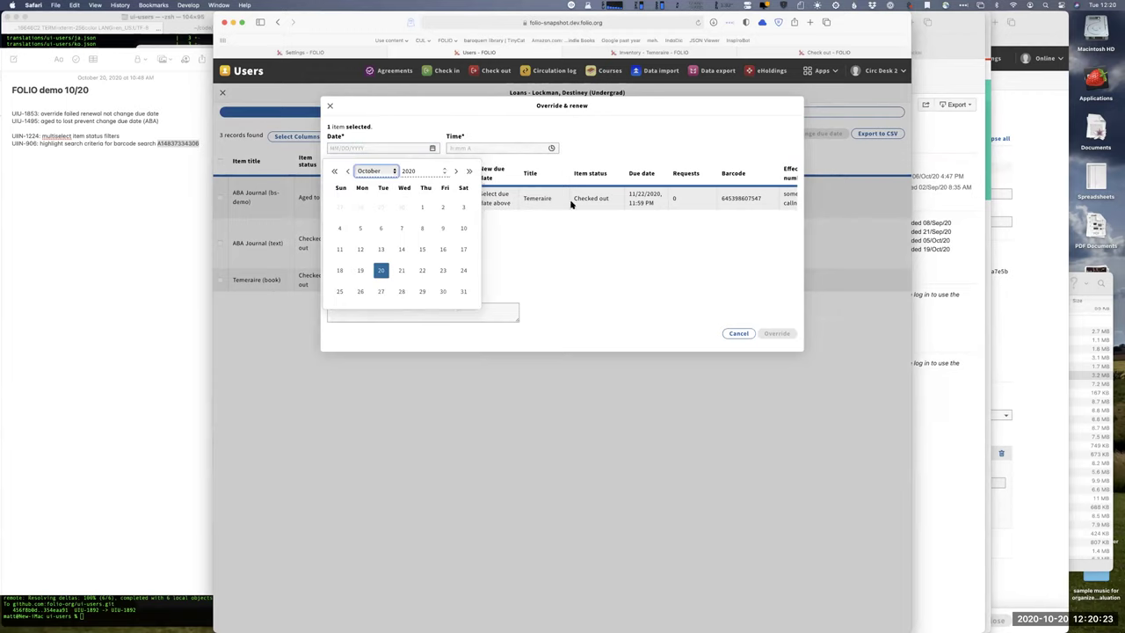
click(455, 171)
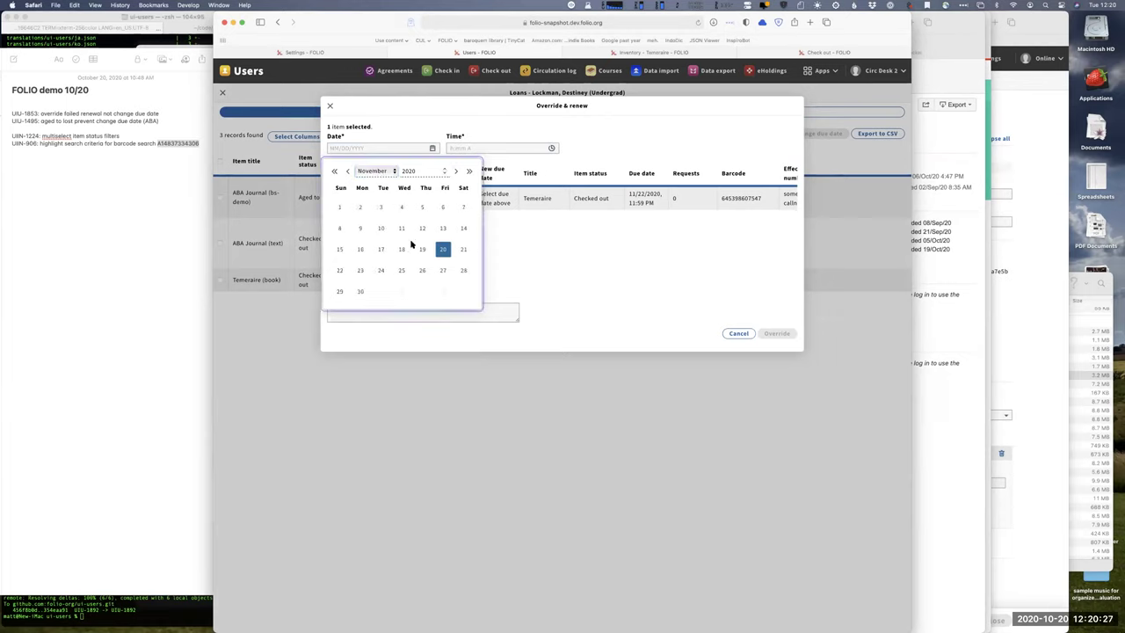
click(359, 291)
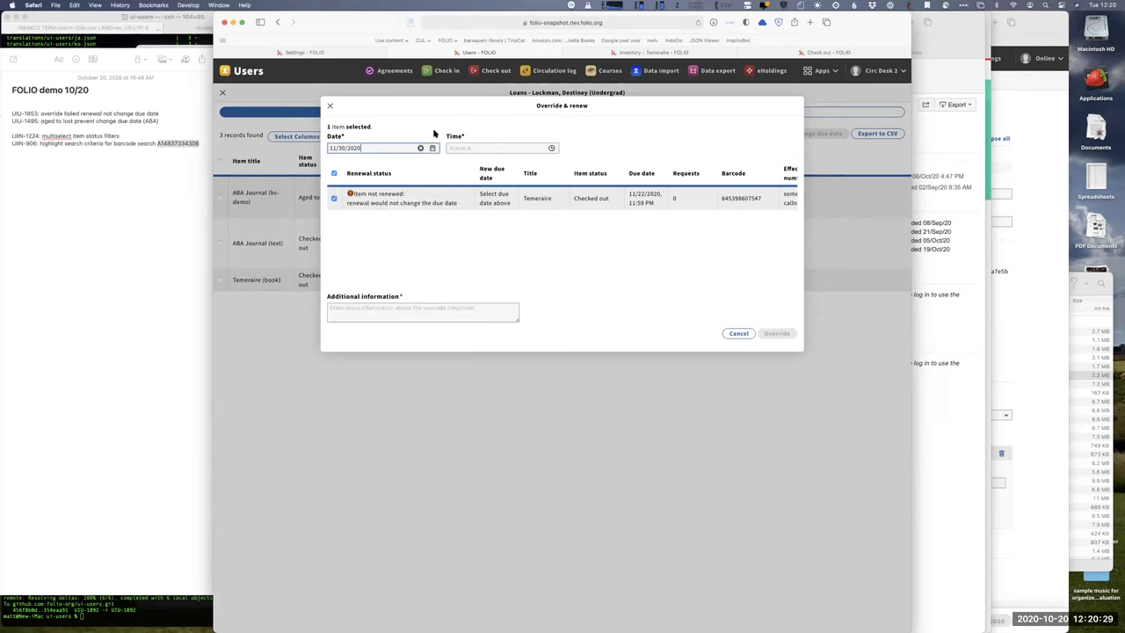
click(551, 147)
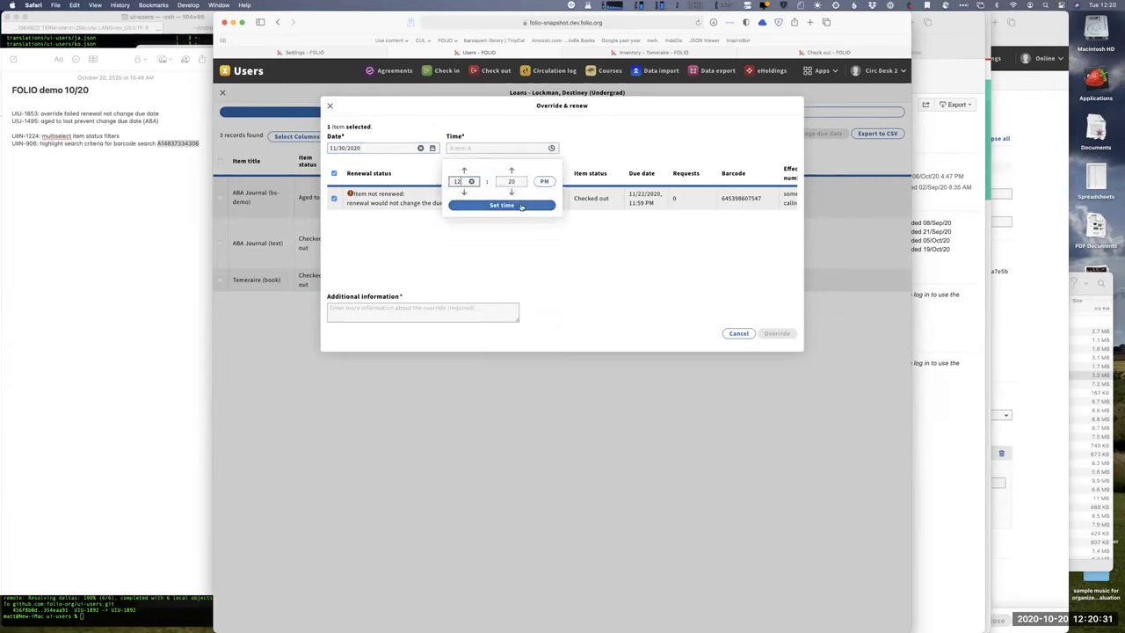
click(522, 206)
click(367, 309)
text(A)
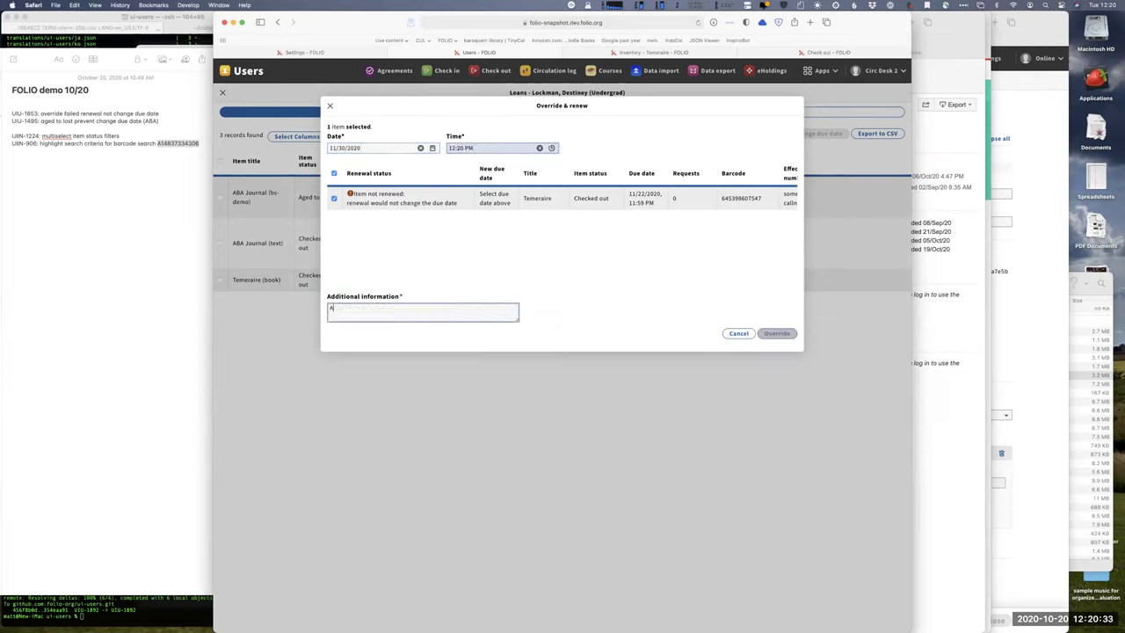
text(rbitrary display of power)
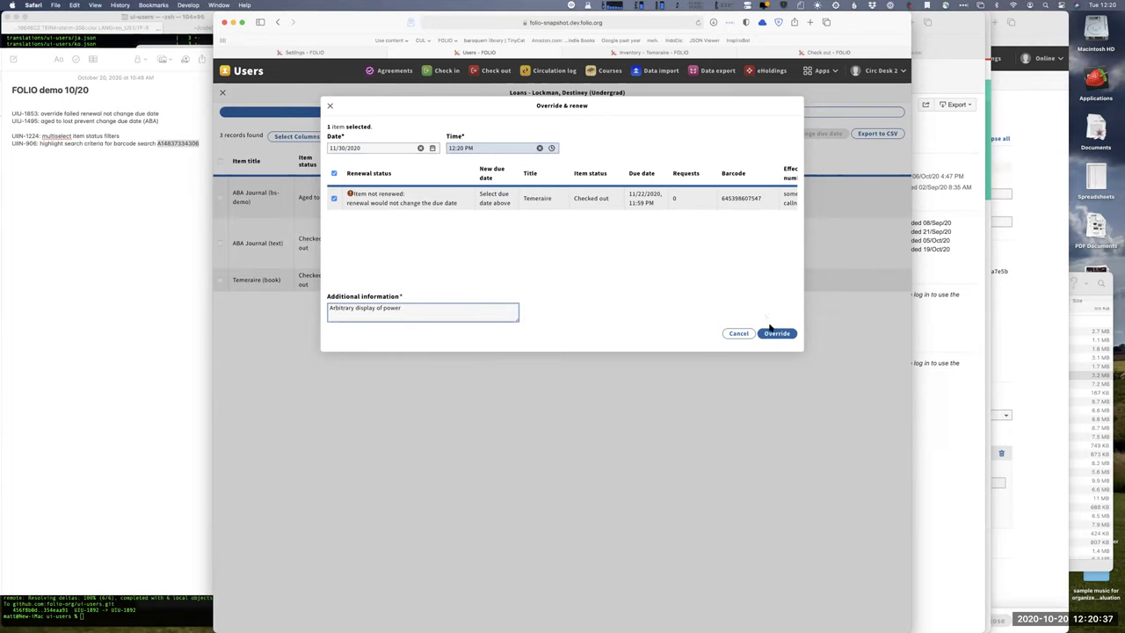
click(774, 334)
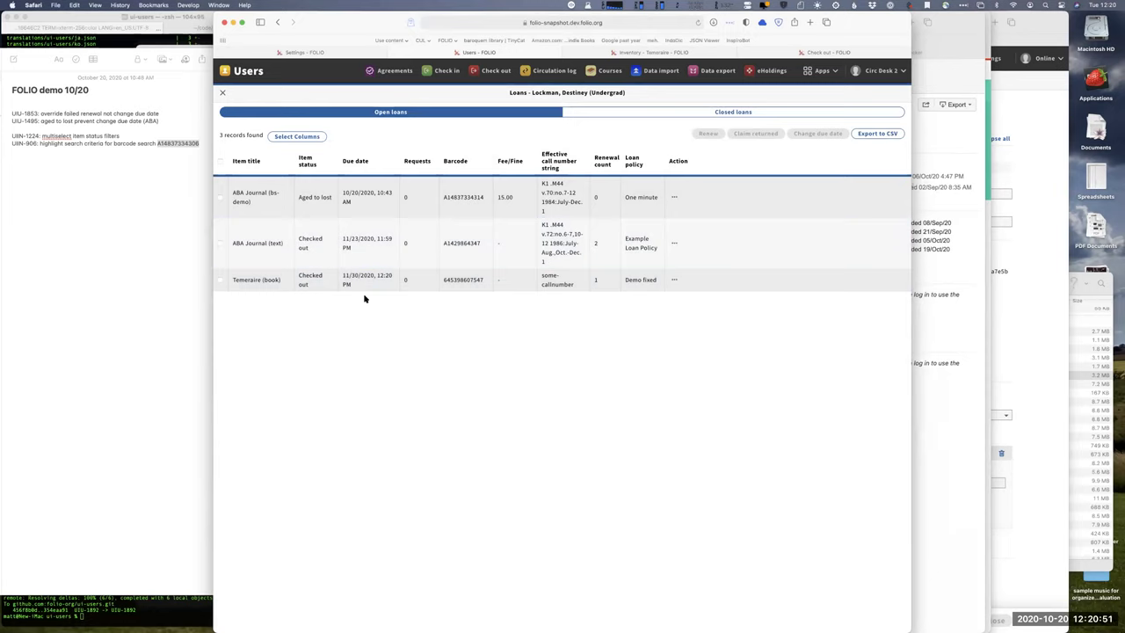
Switch to the Inventory item search and filter by the item statuses Available, Aged to lost and Checked out.
click(652, 53)
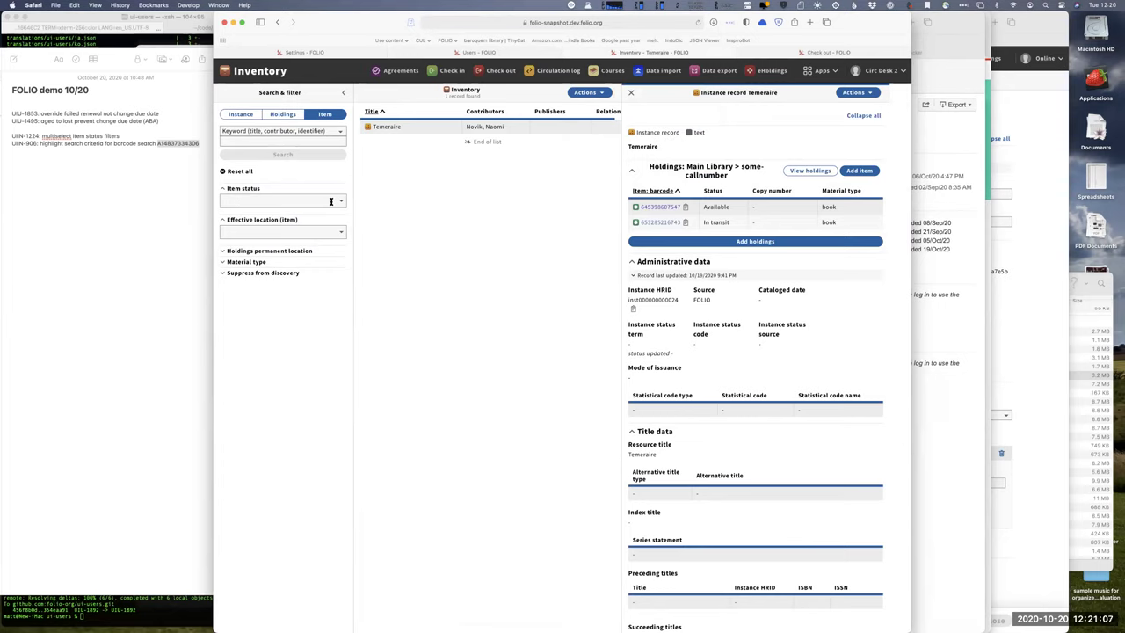
click(234, 275)
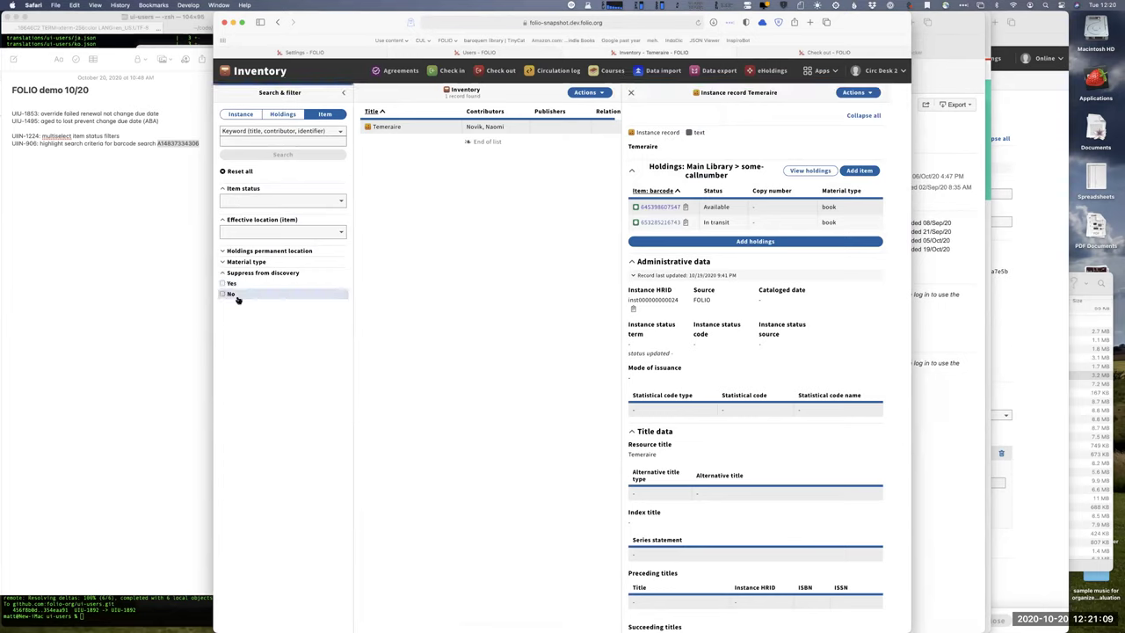
click(341, 203)
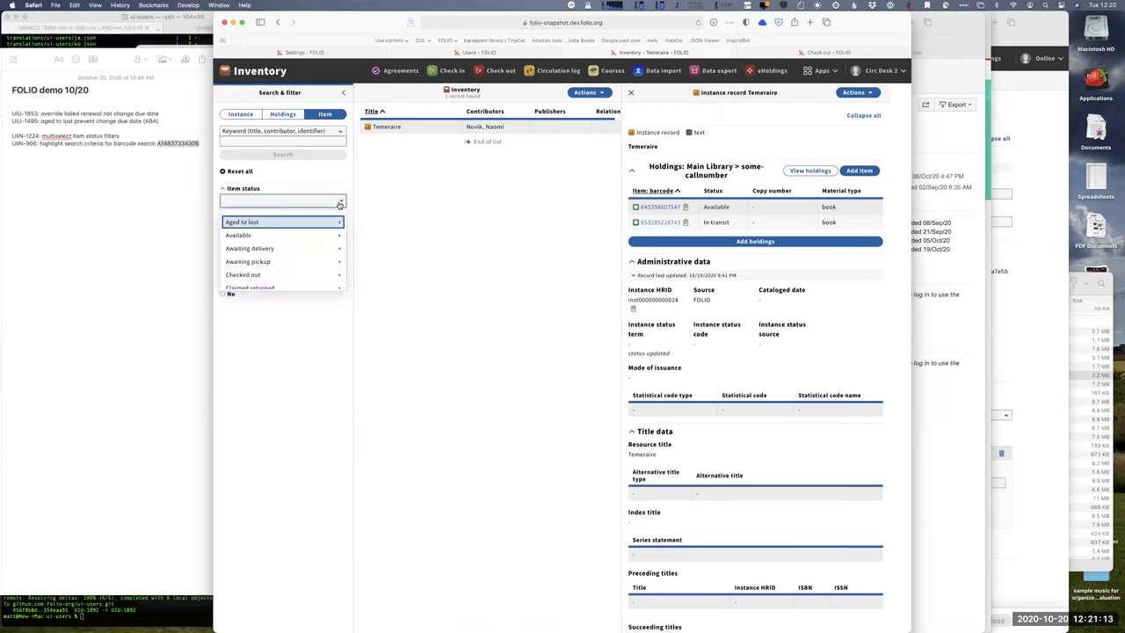
click(269, 235)
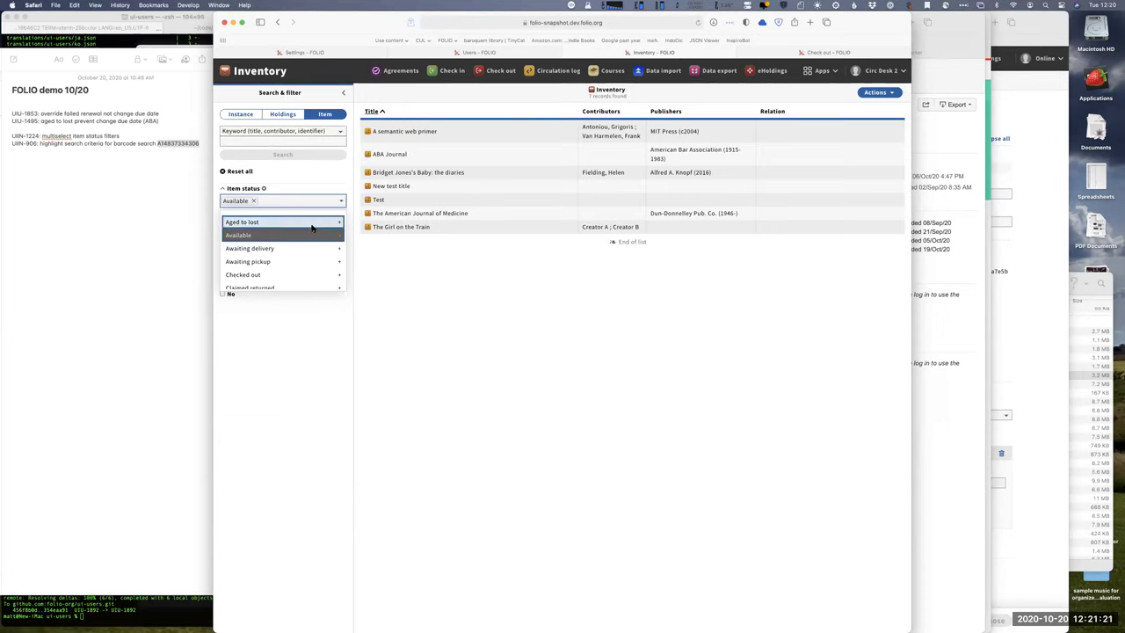
click(276, 274)
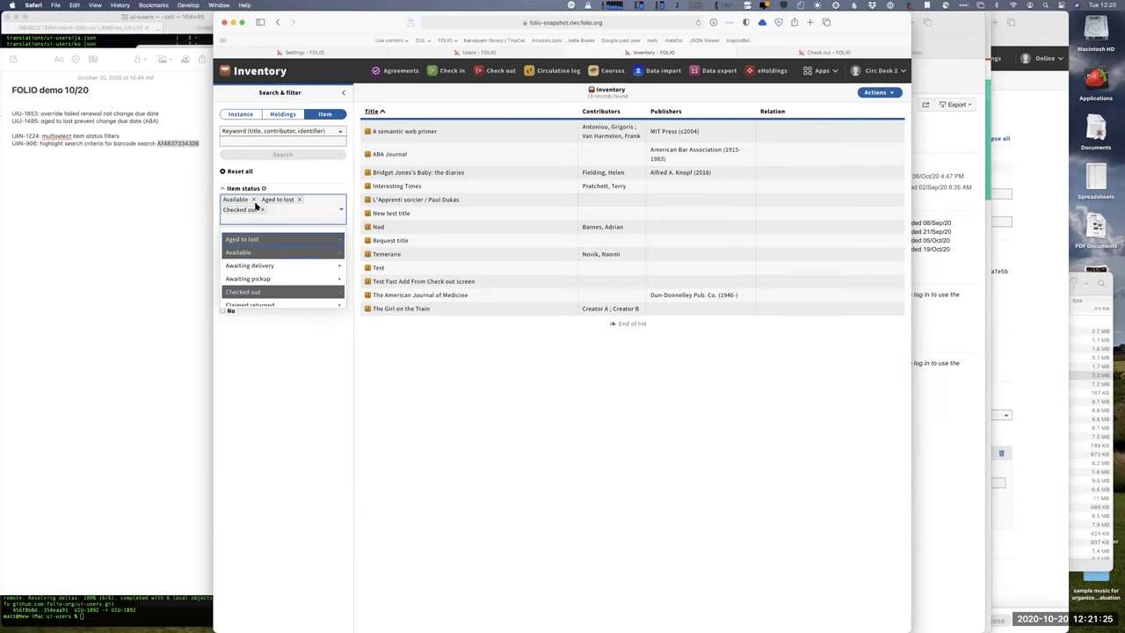
Remove the Available, Checked out and Aged to lost item status filters.
click(253, 199)
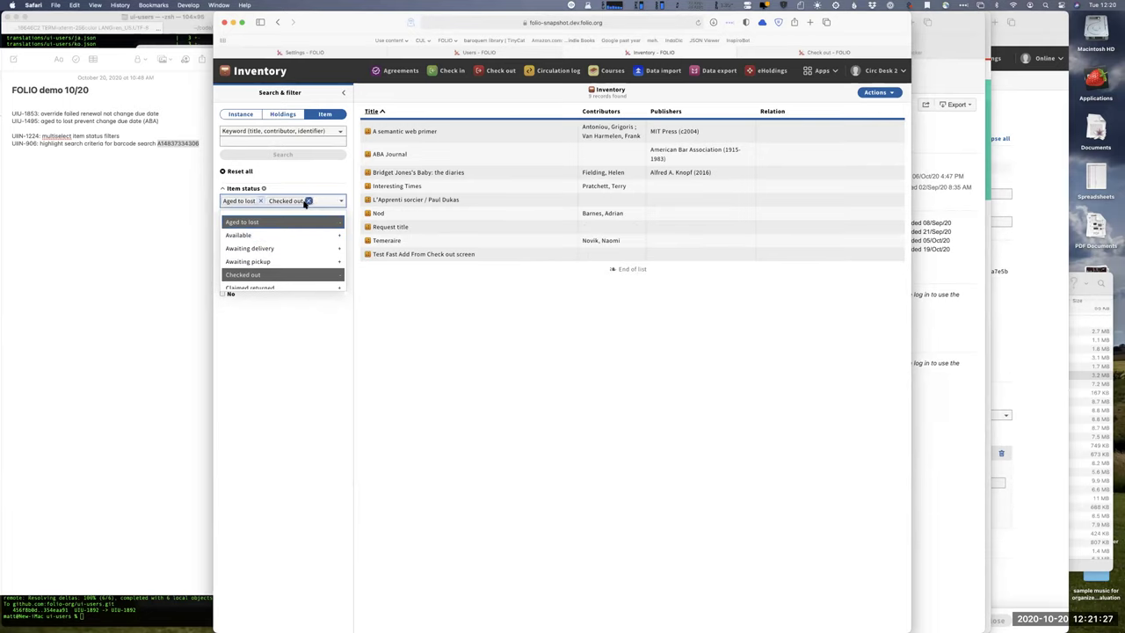
click(307, 201)
click(262, 202)
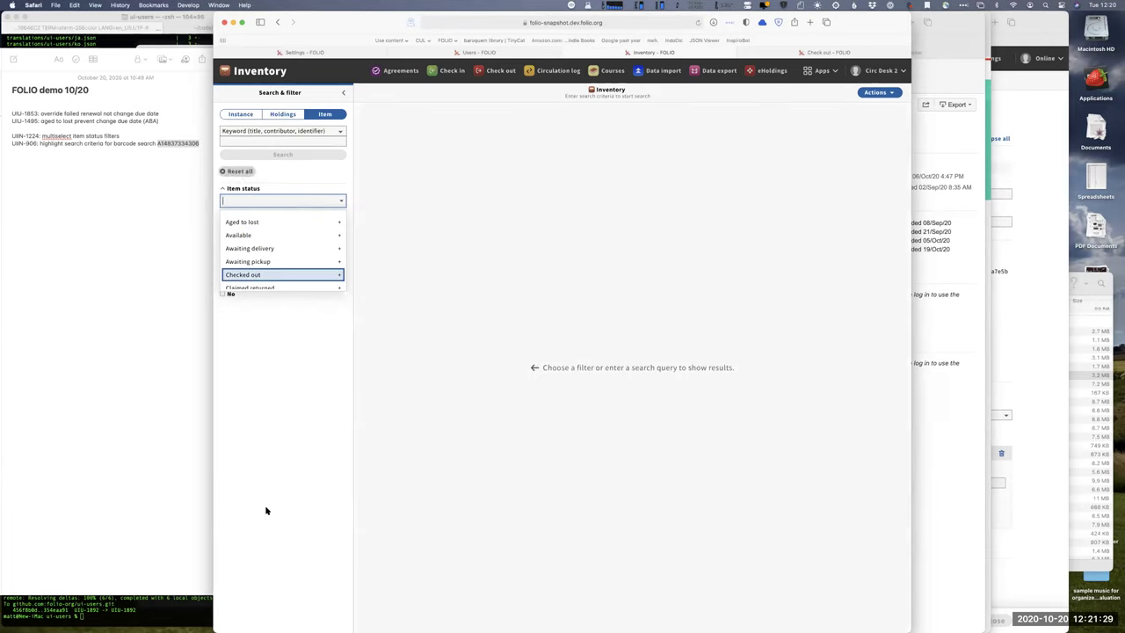
click(286, 432)
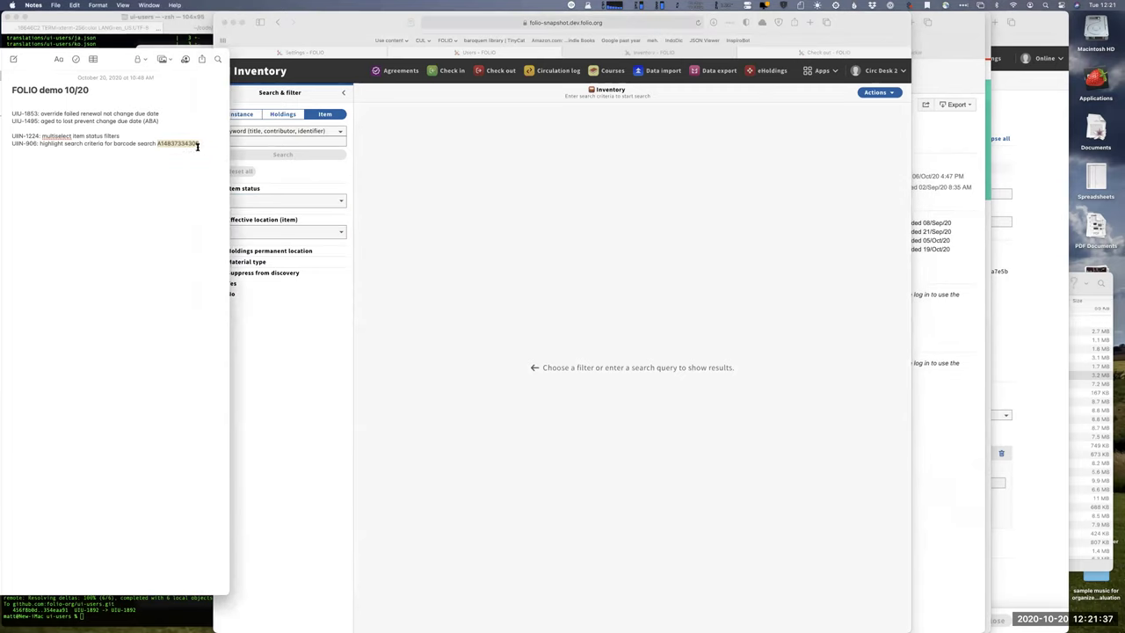
click(395, 184)
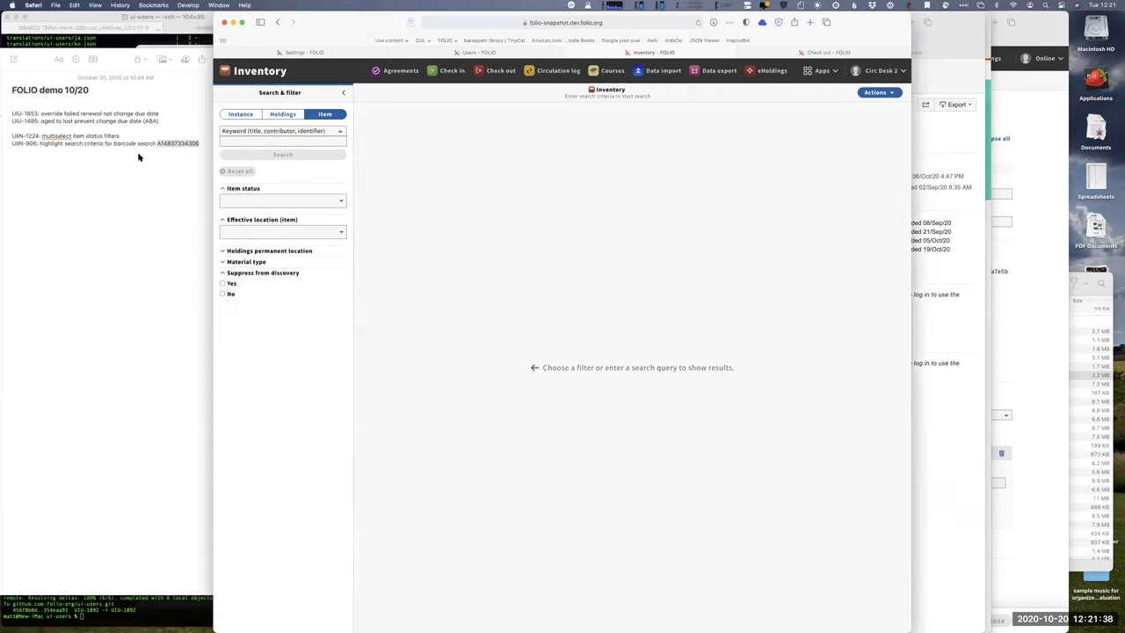
click(261, 133)
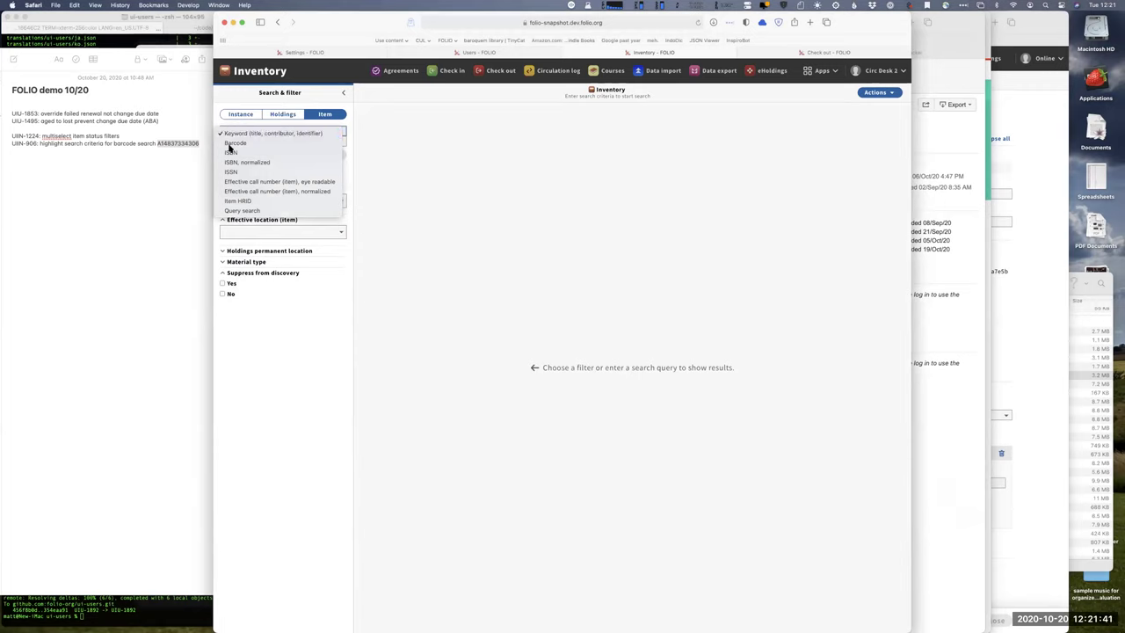
click(230, 145)
key(super+v)
click(266, 158)
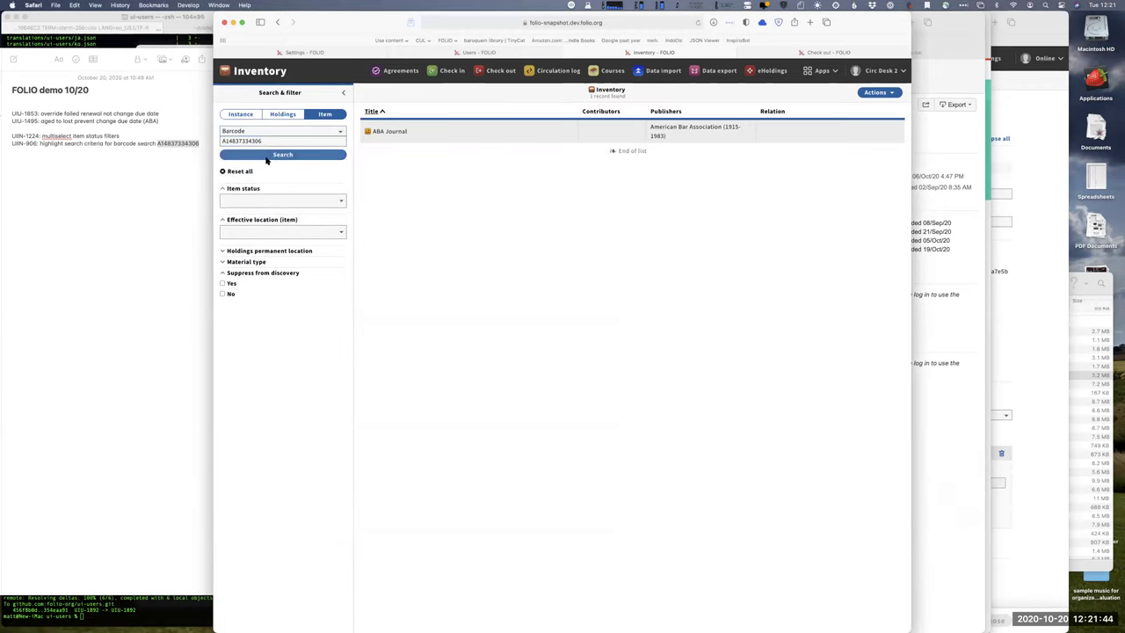
click(437, 130)
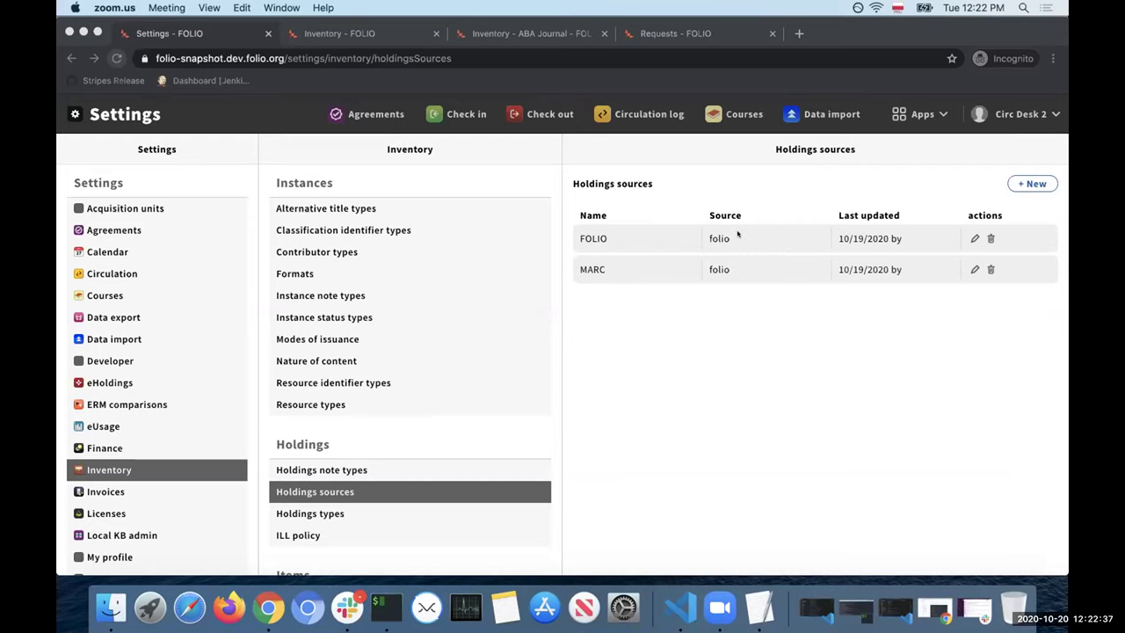
Add a new holdings source named LOCAL in the Inventory settings.
click(1018, 184)
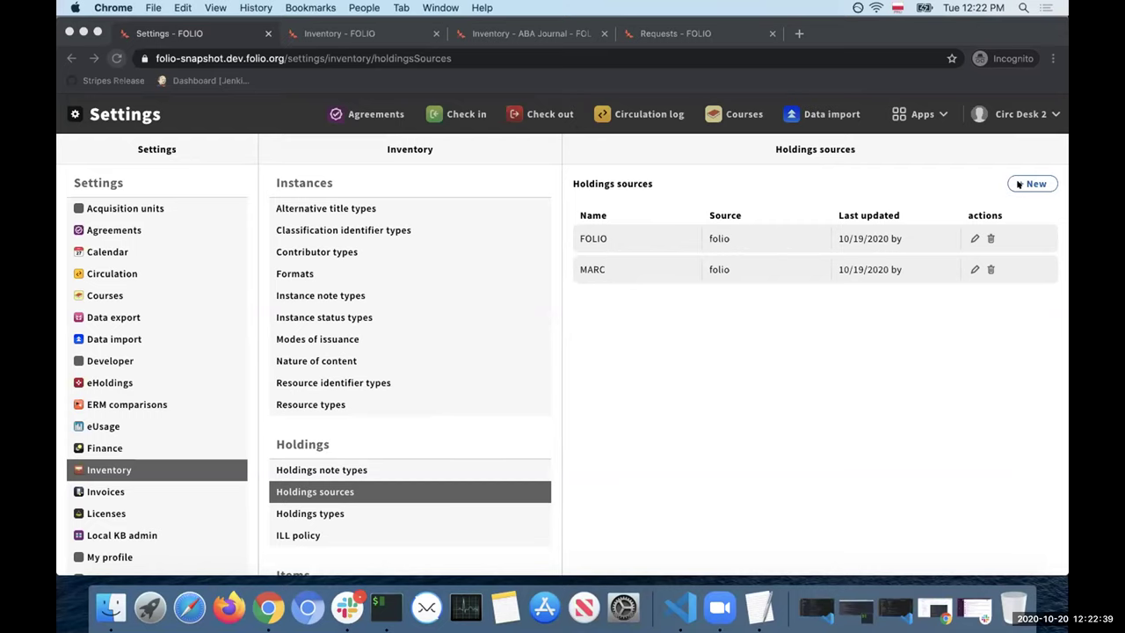
click(1032, 182)
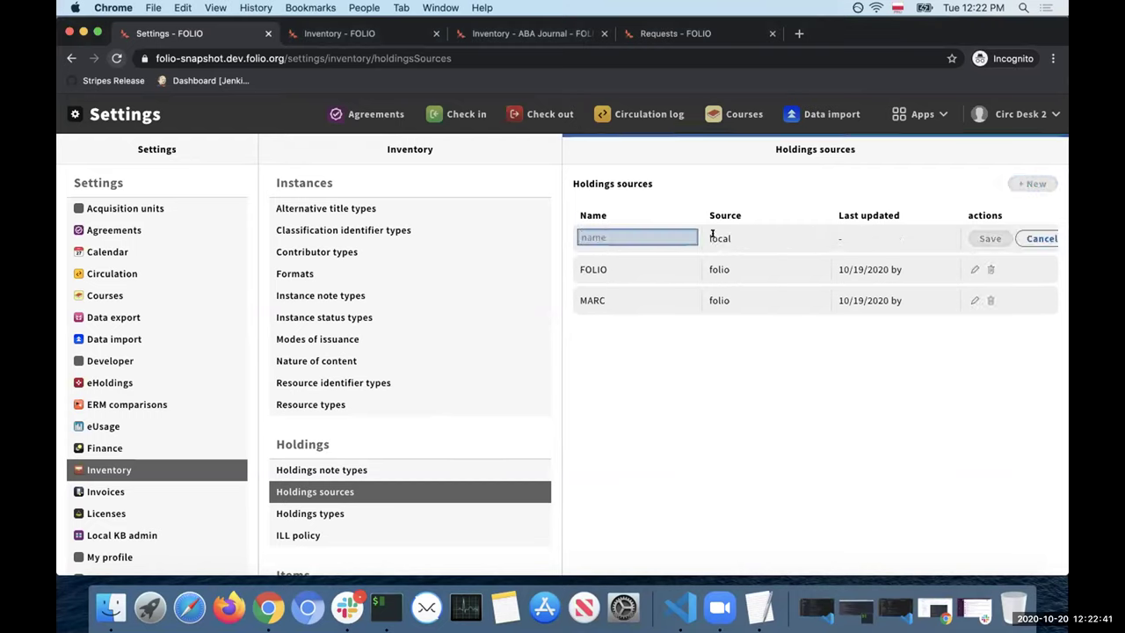
text(LOcal)
key(BackSpace)
key(BackSpace)
key(BackSpace)
text(CAL)
click(989, 238)
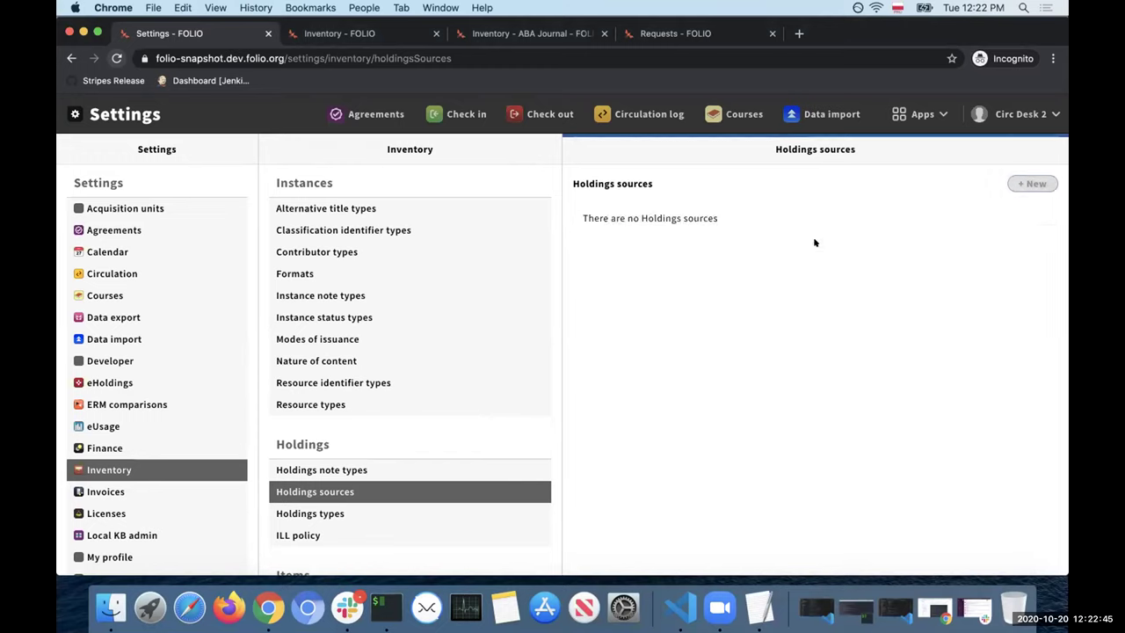
double_click(729, 239)
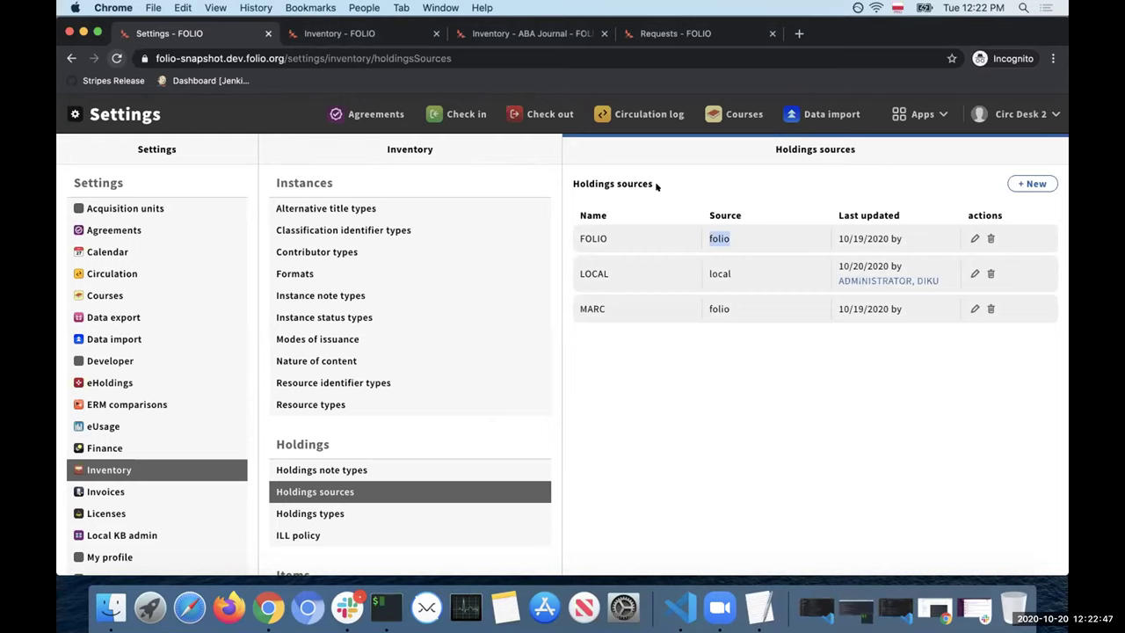
Examine the source field in the new ABA Journal holdings form and in the existing Main Library holdings record.
click(373, 33)
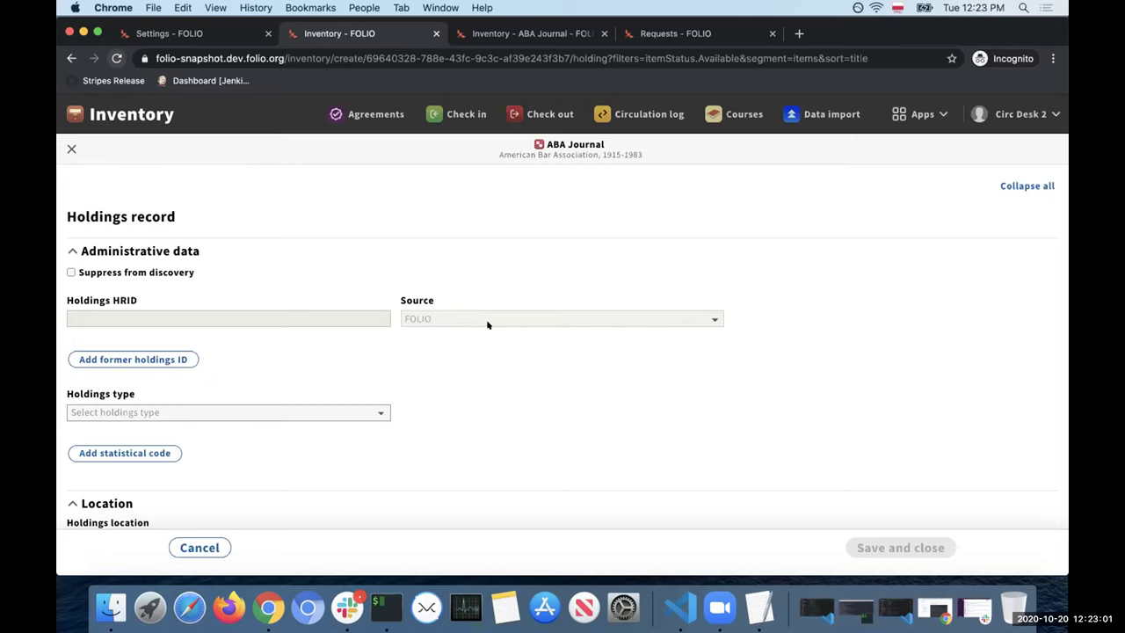
key(super+f)
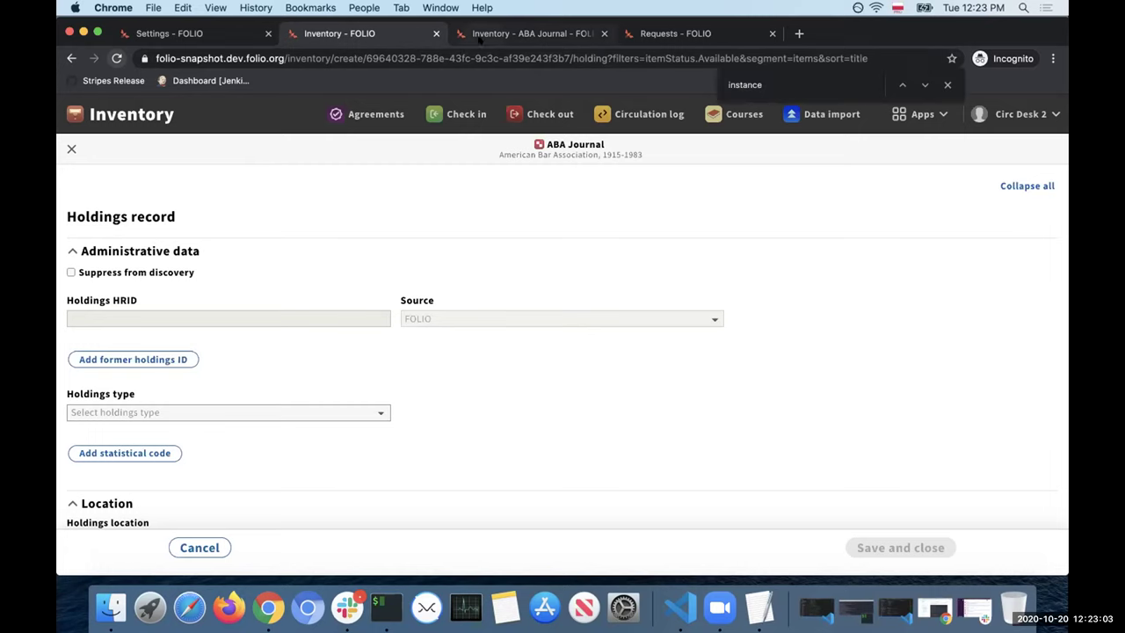
key(ctrl+Tab)
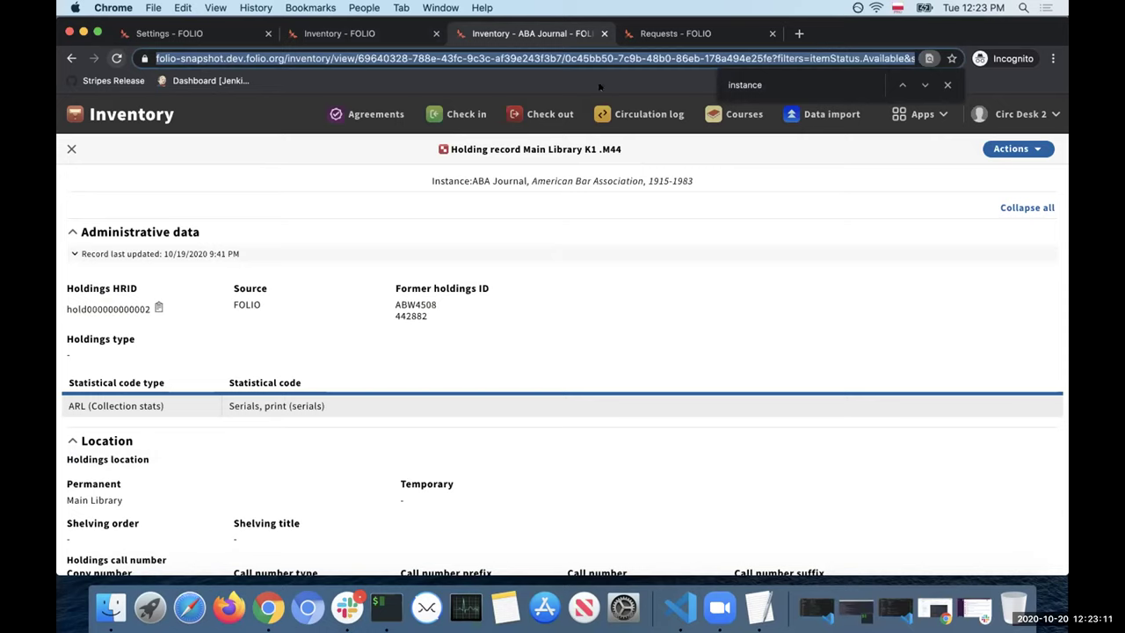
Export the Requests search results filtered by Holds to a CSV file.
click(670, 32)
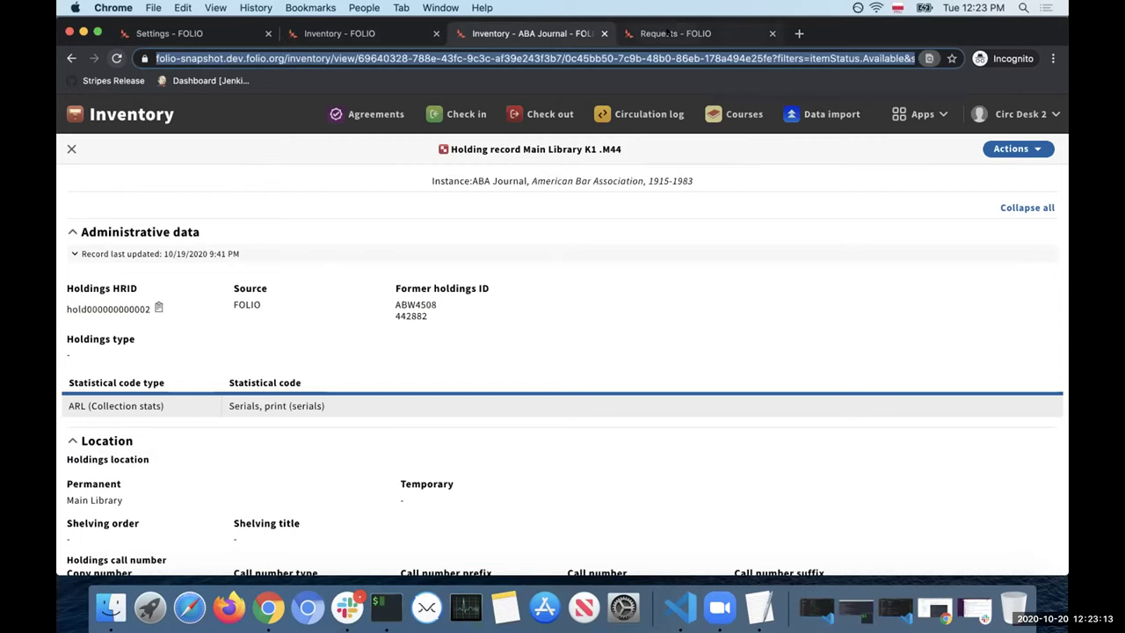
click(670, 33)
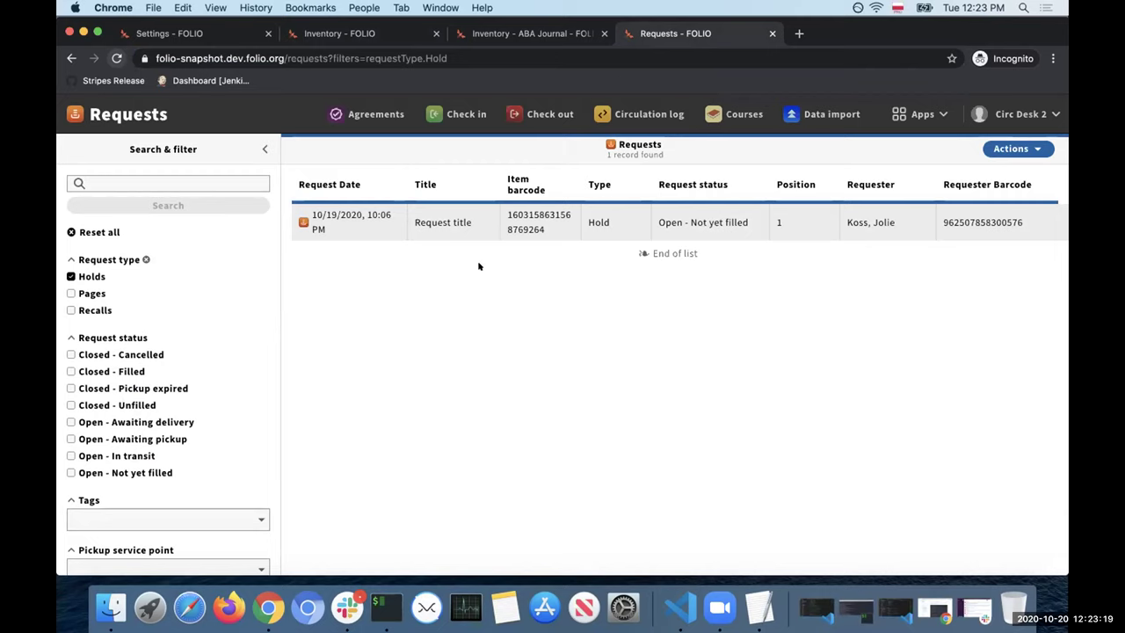
click(1011, 148)
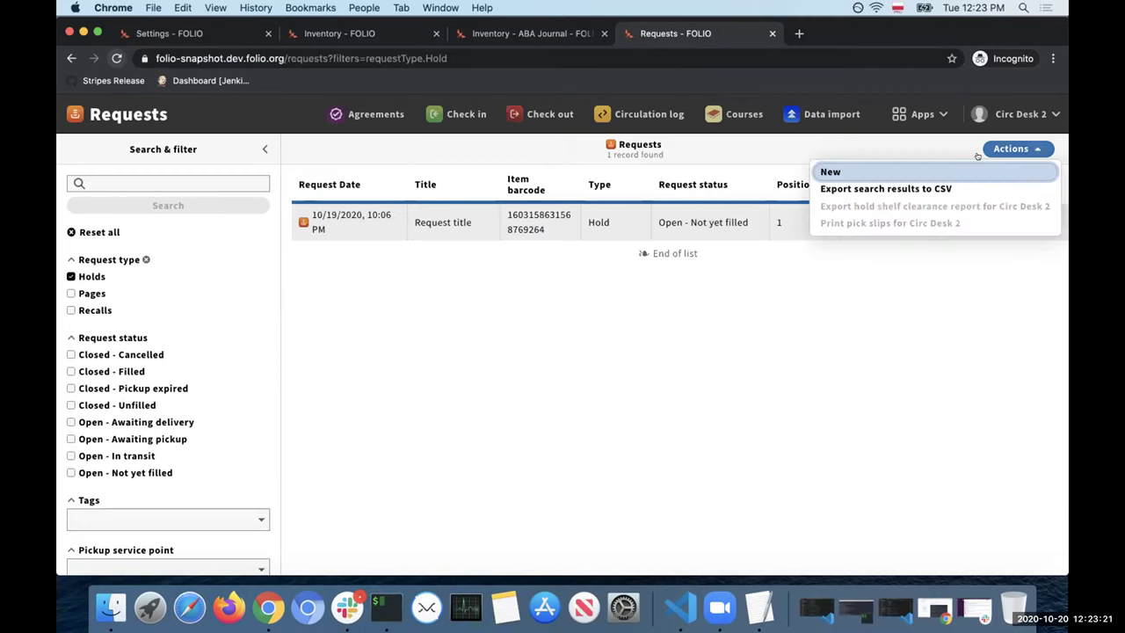
click(937, 188)
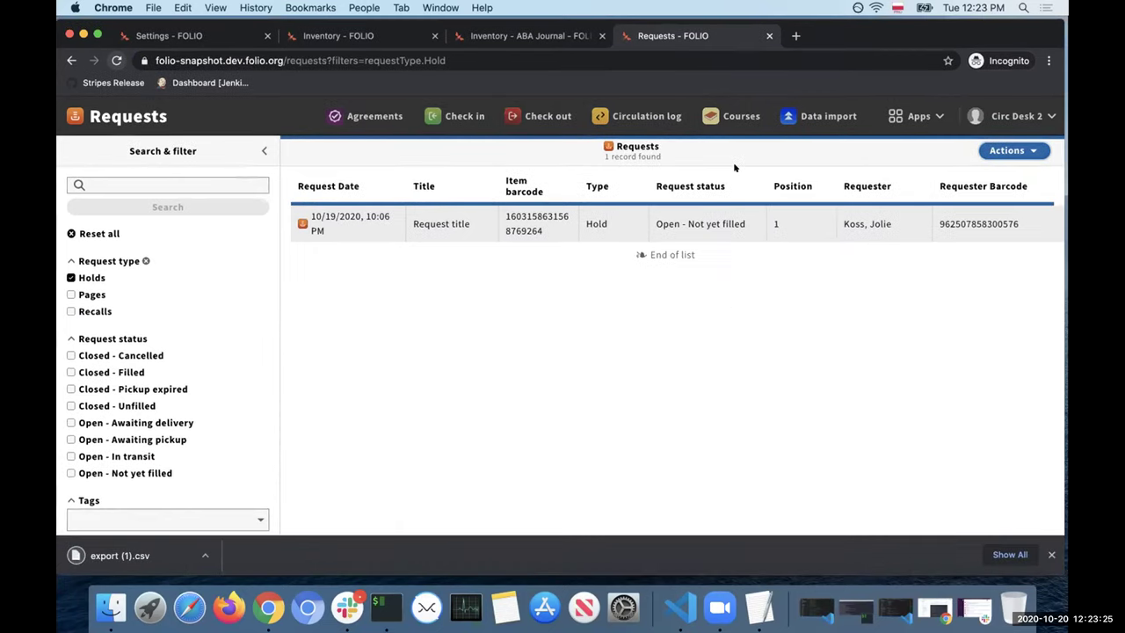
Switch to the export.csv file open in TextEdit and examine its request columns and values.
key(ctrl+Up)
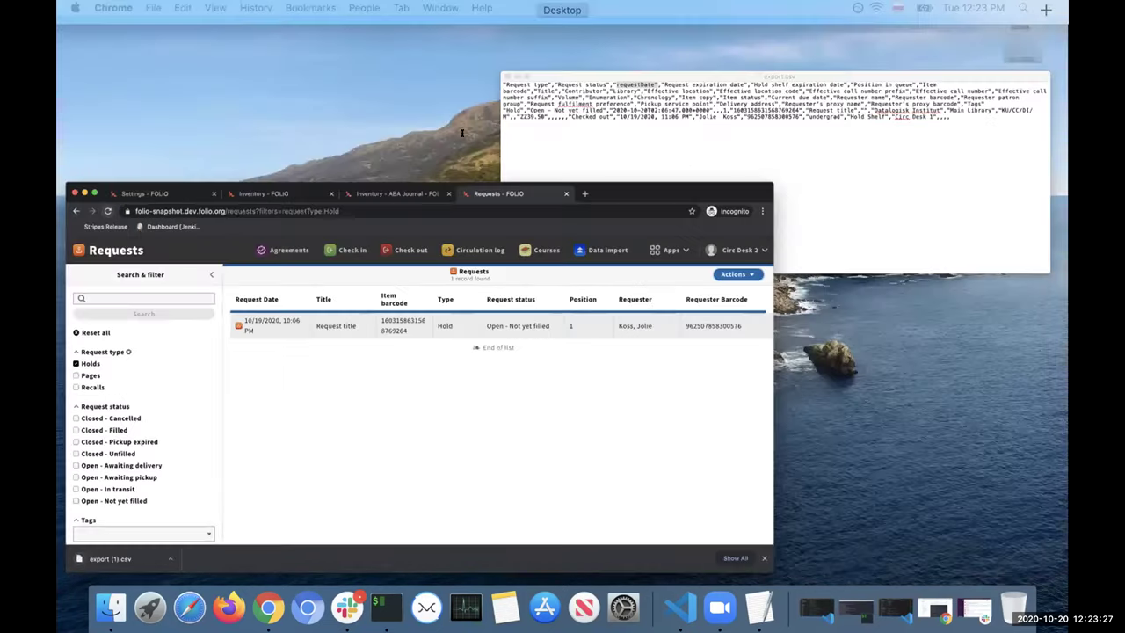
click(457, 138)
click(455, 164)
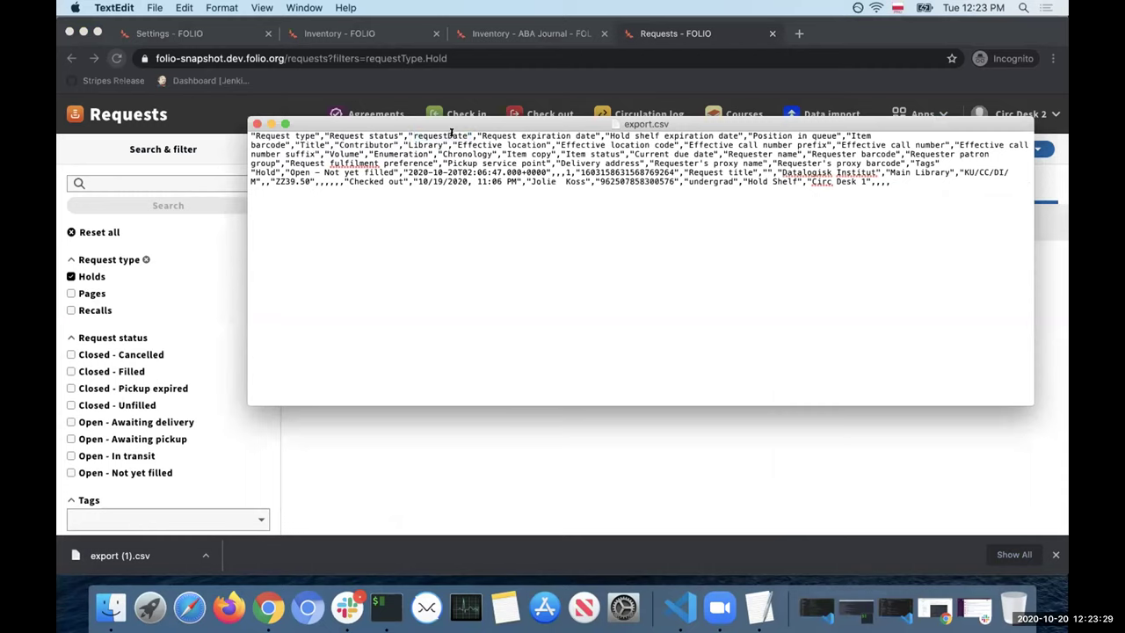